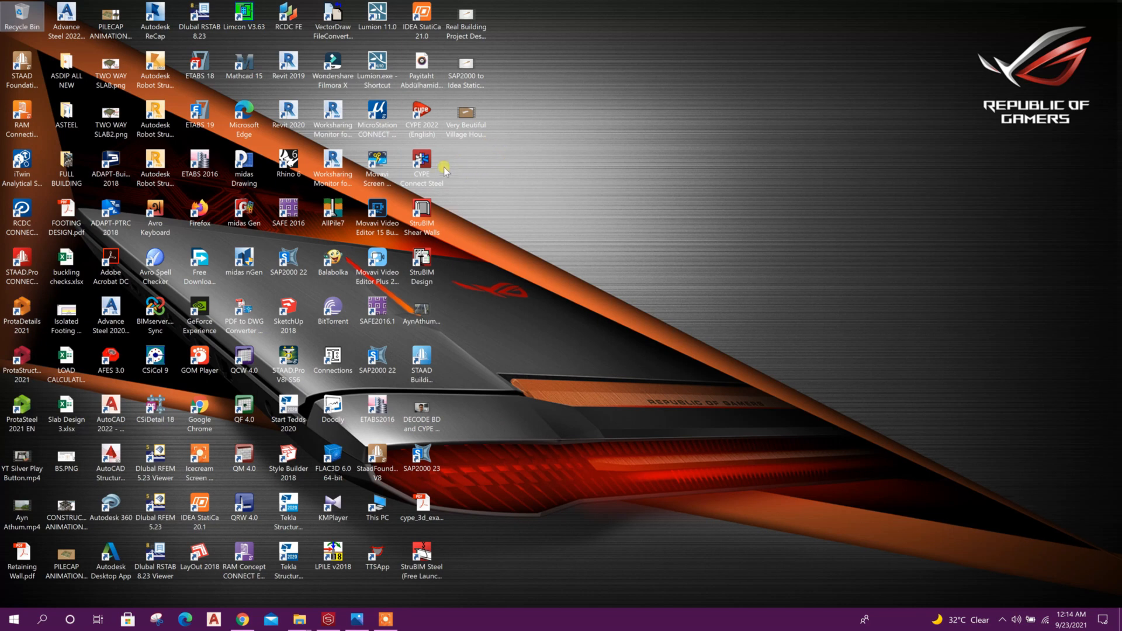
pyautogui.click(430, 169)
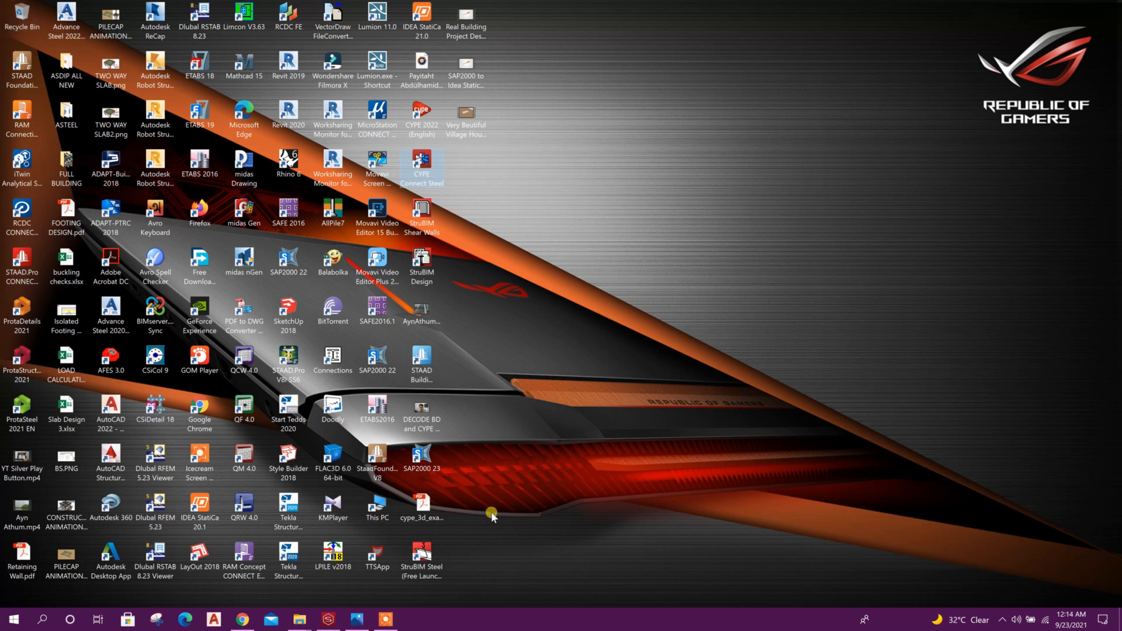
pyautogui.click(422, 560)
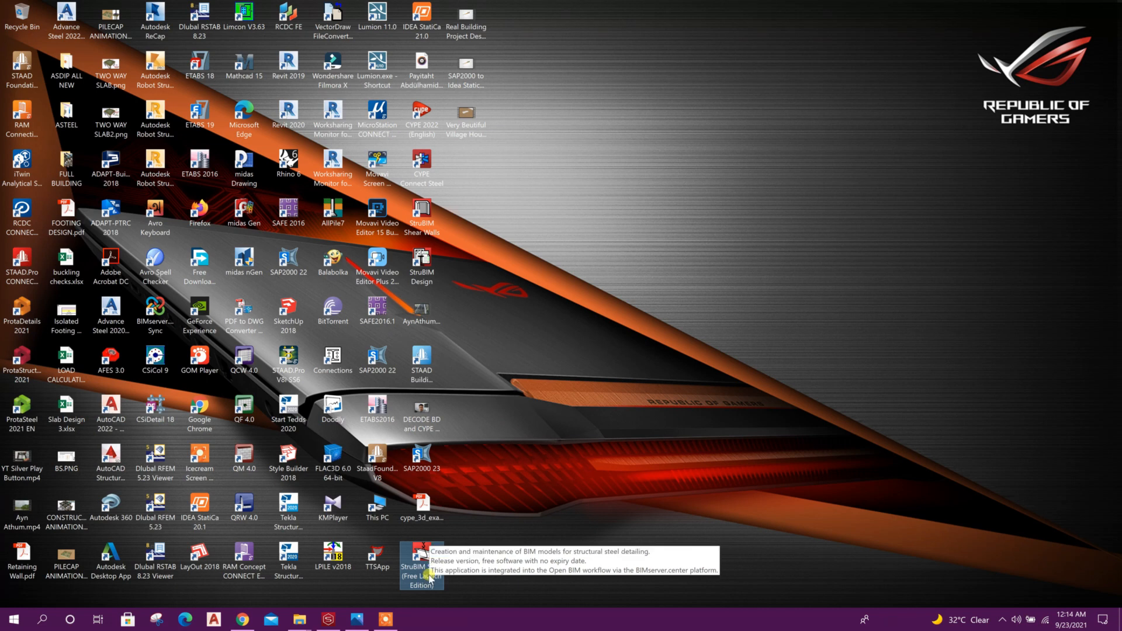
# Step: Launch CYPE 2022 (English) from the desktop and open CYPE 3D from its Structures programs
pyautogui.click(429, 124)
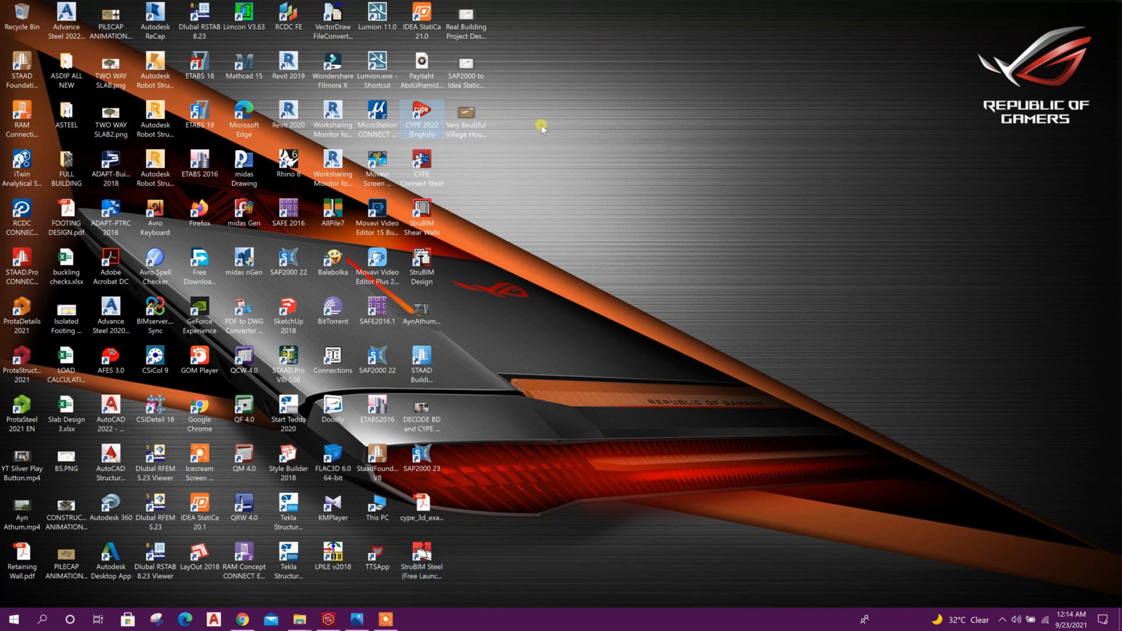
pyautogui.rightClick(430, 113)
pyautogui.click(473, 161)
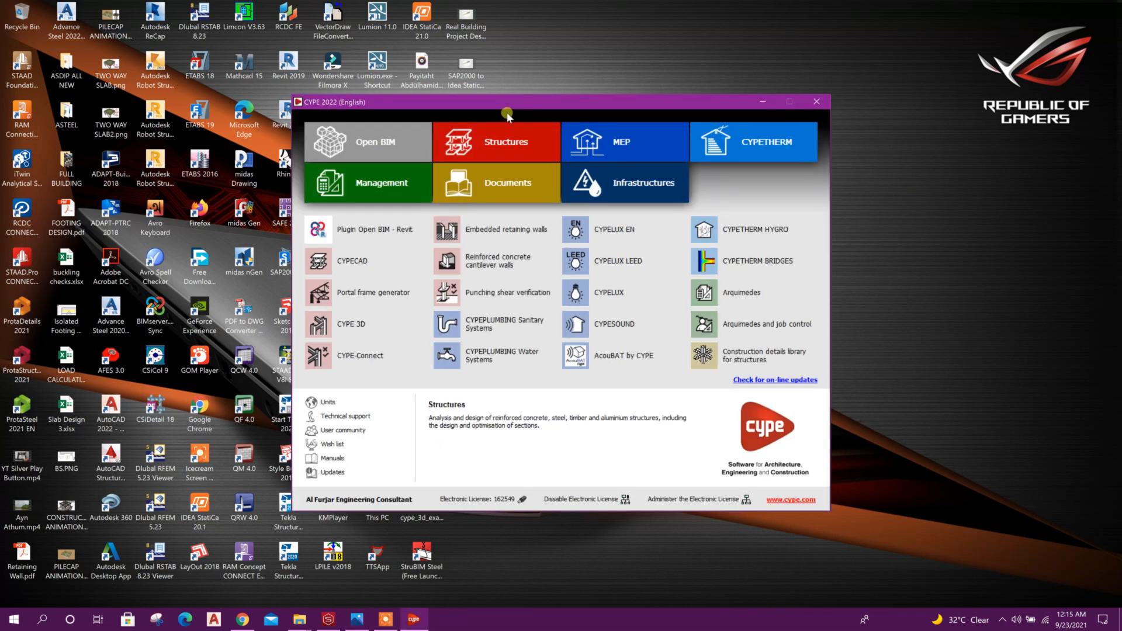
pyautogui.click(506, 143)
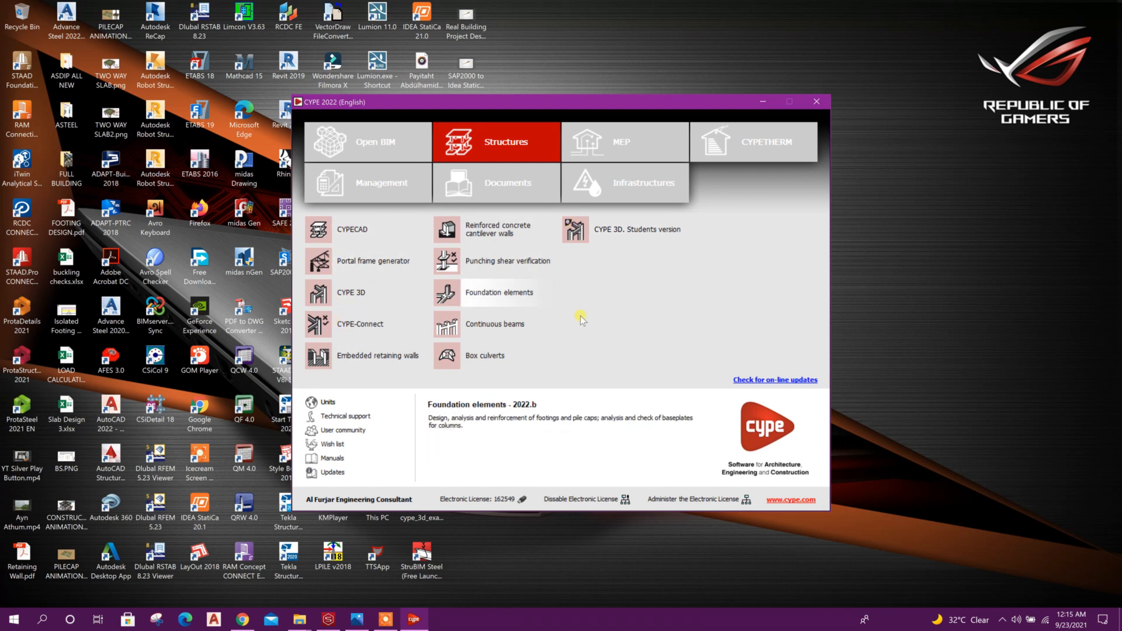
pyautogui.moveTo(608, 114); pyautogui.dragTo(618, 105)
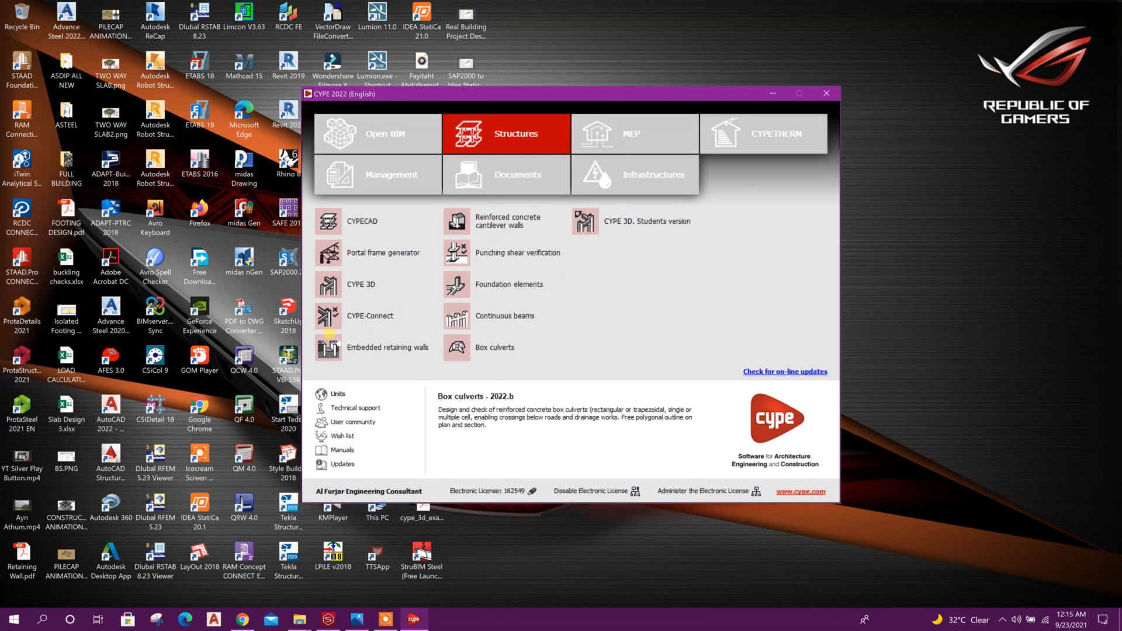
pyautogui.click(331, 289)
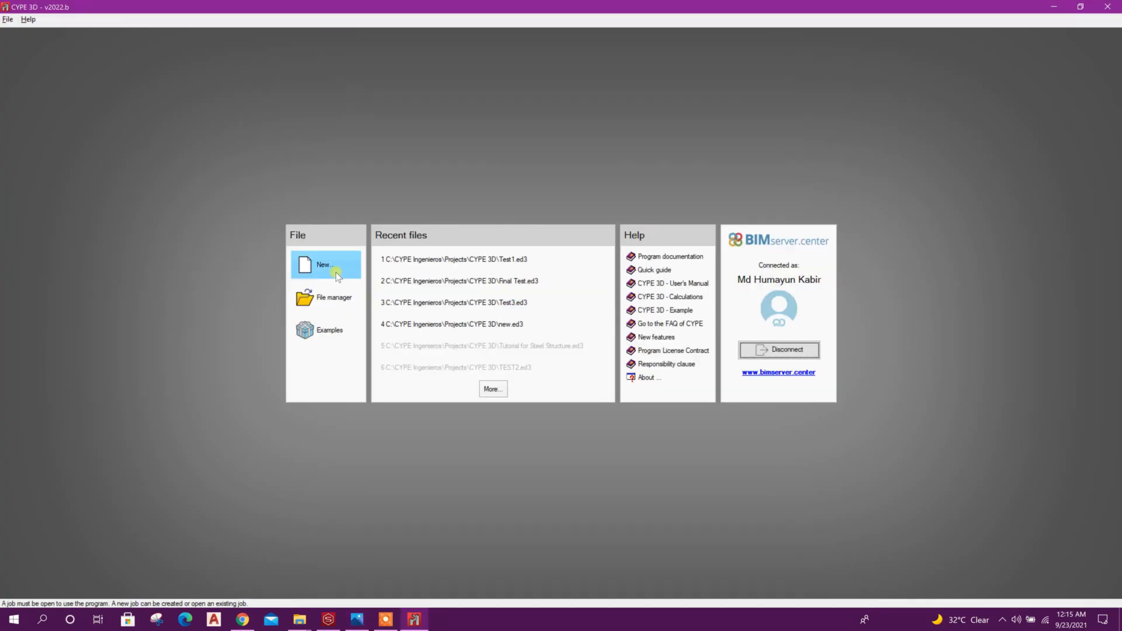
# Step: Create a new job with the file name TUTORIAL and a description, starting from an empty project
pyautogui.click(332, 272)
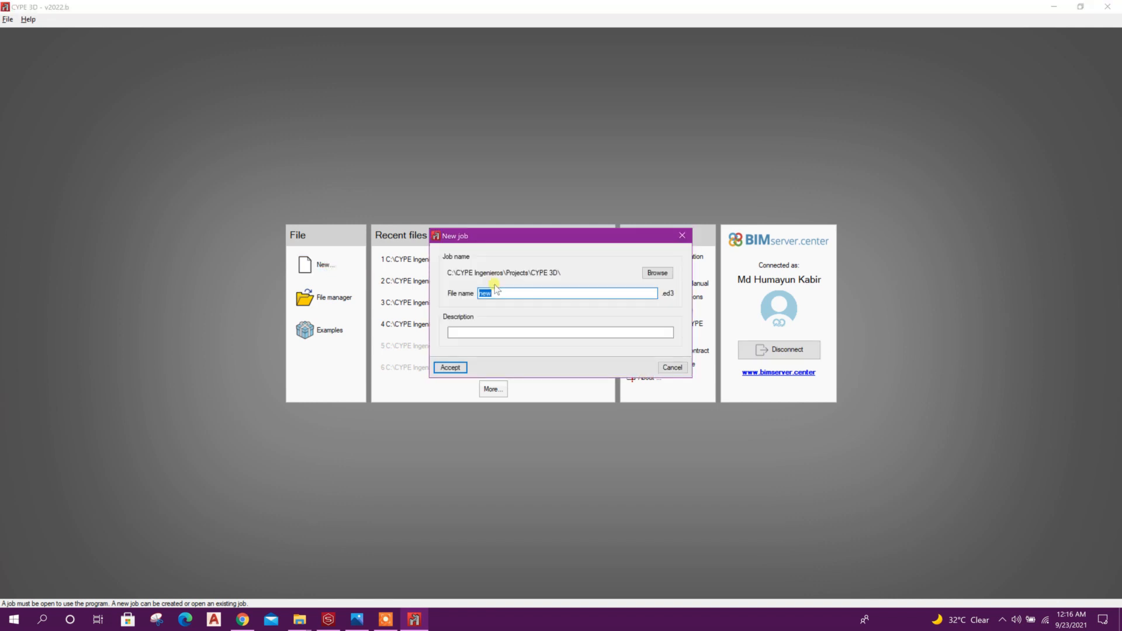
pyautogui.write('t')
pyautogui.click(505, 332)
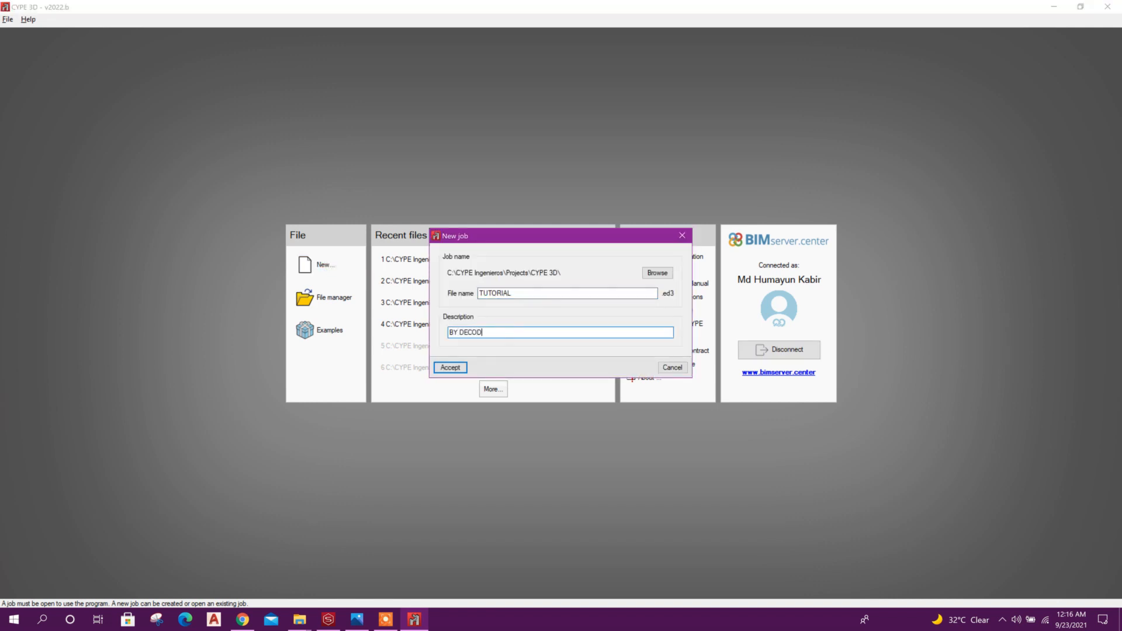
pyautogui.click(445, 368)
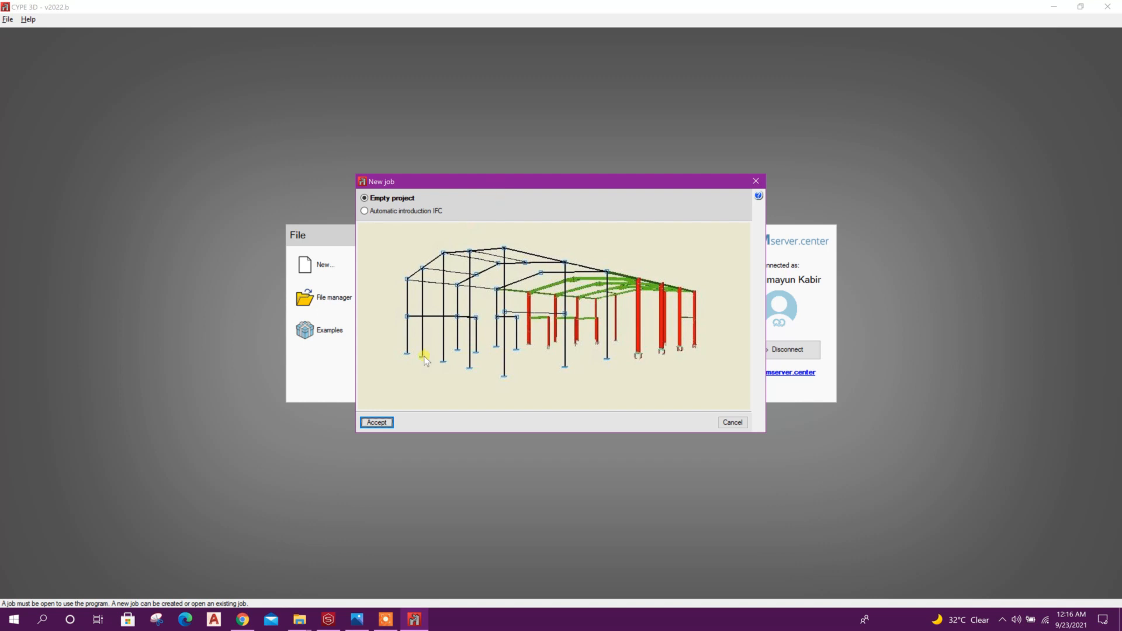
pyautogui.click(385, 421)
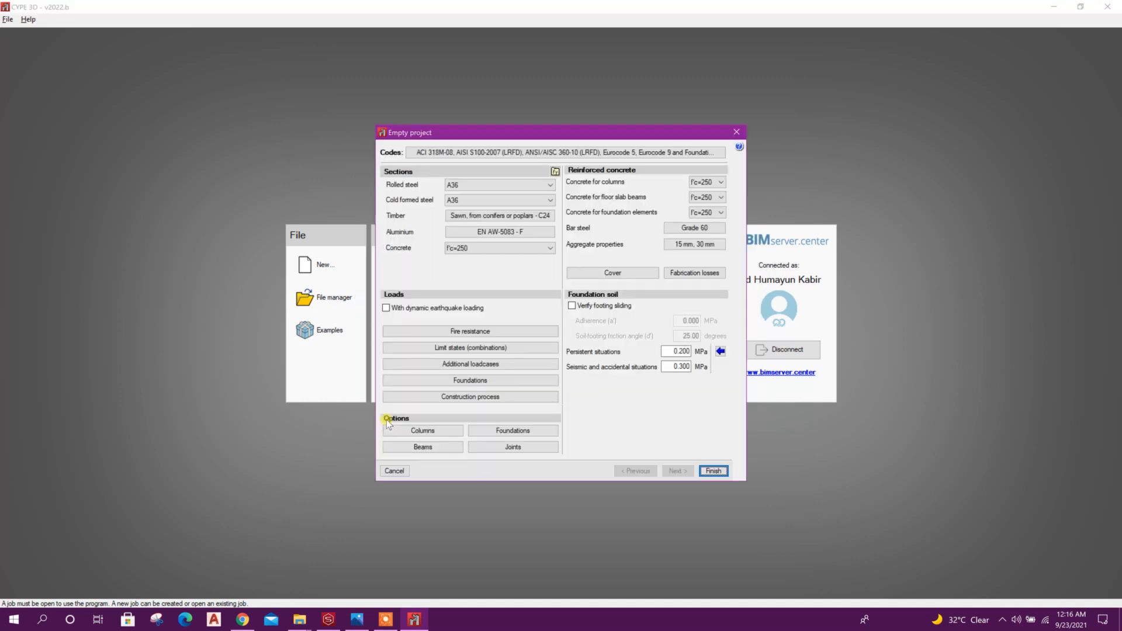
# Step: Look through the concrete design codes, keep ACI 318M-08 (USA), and set the rolled steel code to ANSI/AISC 360-05 (LRFD) (USA)
pyautogui.click(534, 153)
pyautogui.click(573, 262)
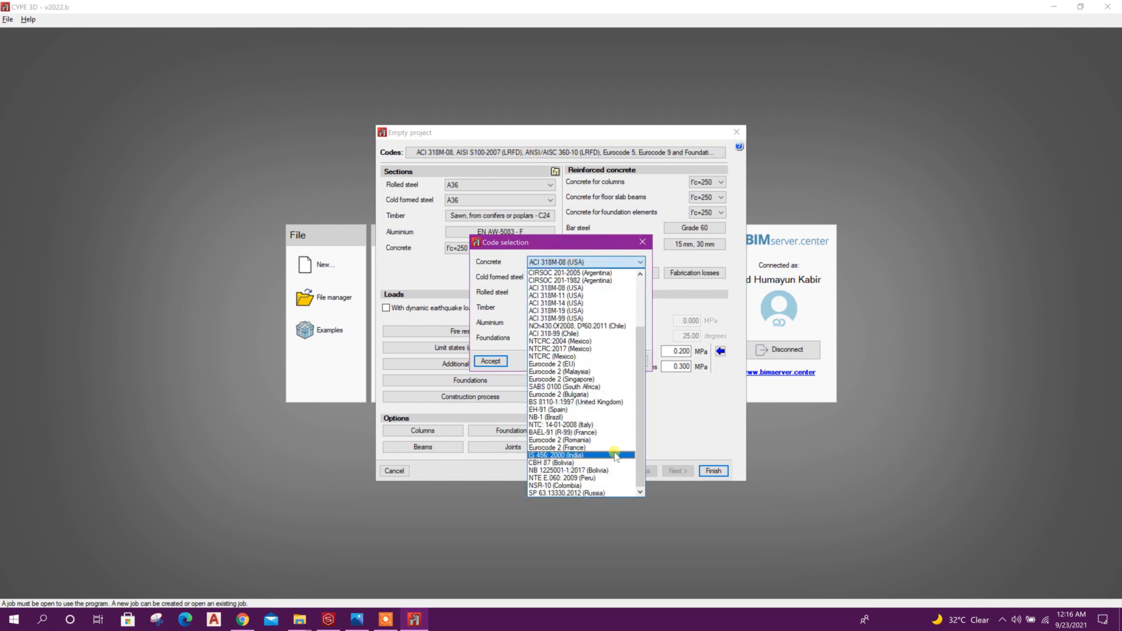
pyautogui.scroll(3, 596, 322)
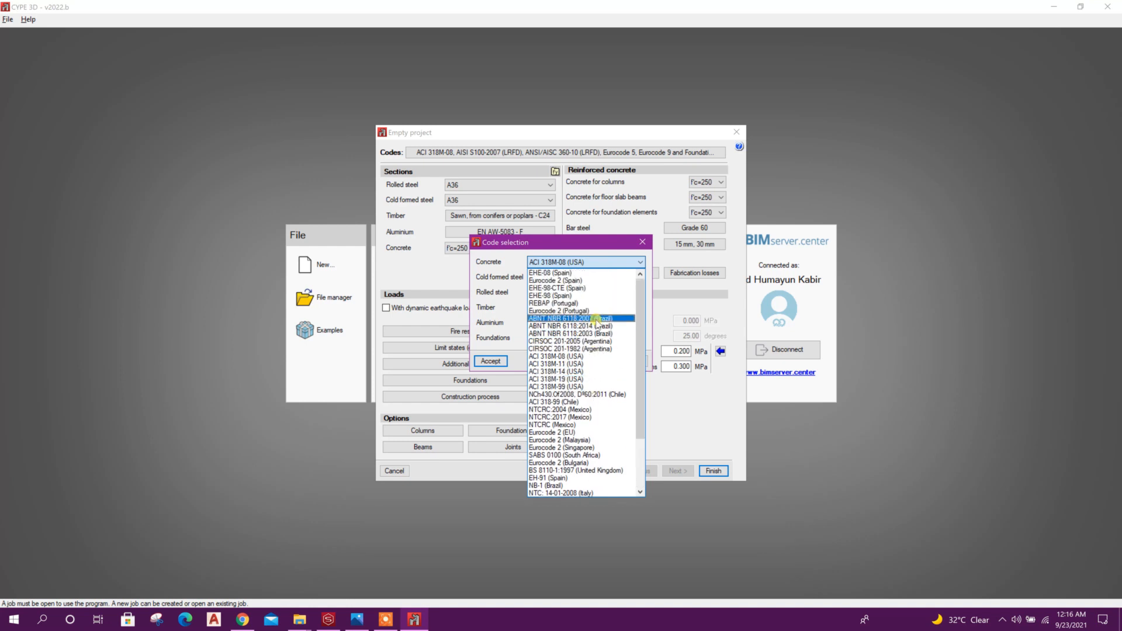
pyautogui.click(585, 260)
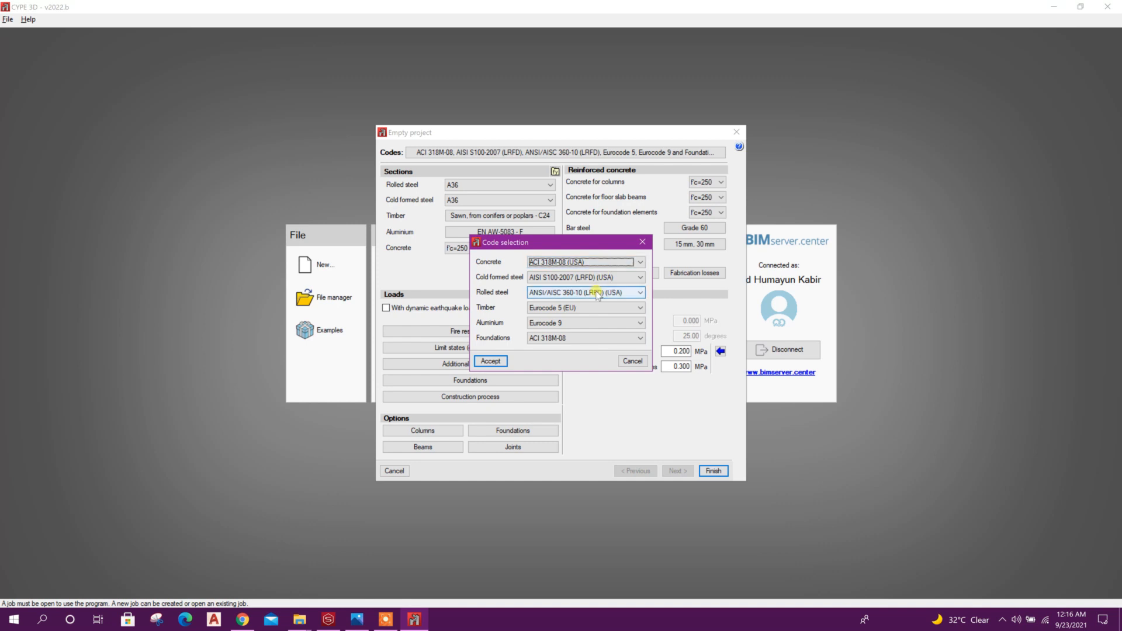
pyautogui.click(558, 295)
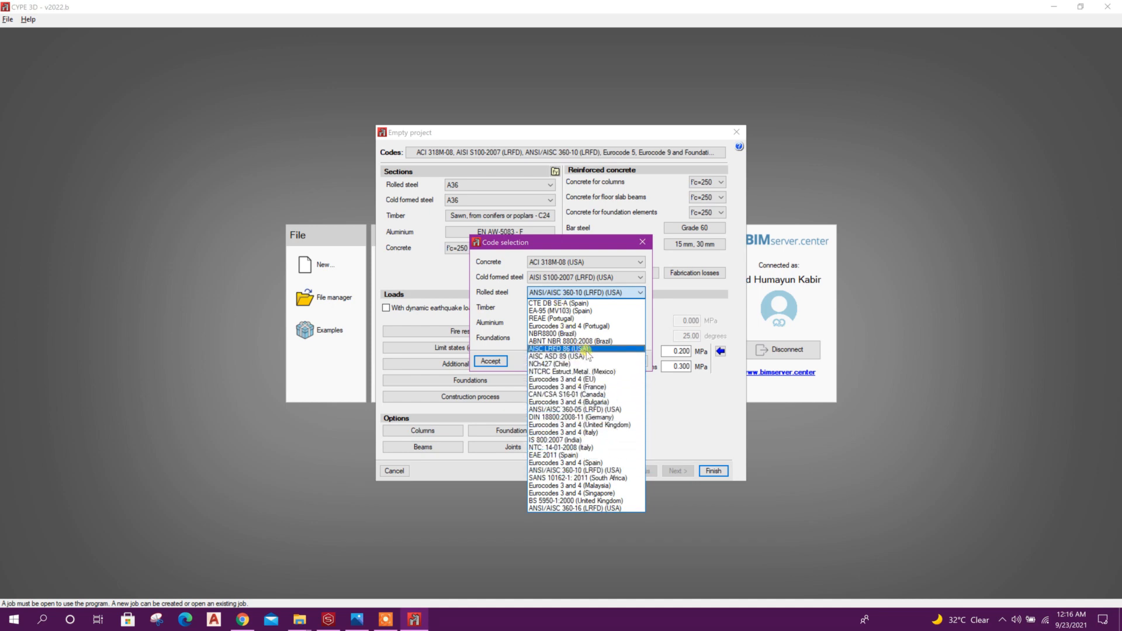
pyautogui.click(606, 411)
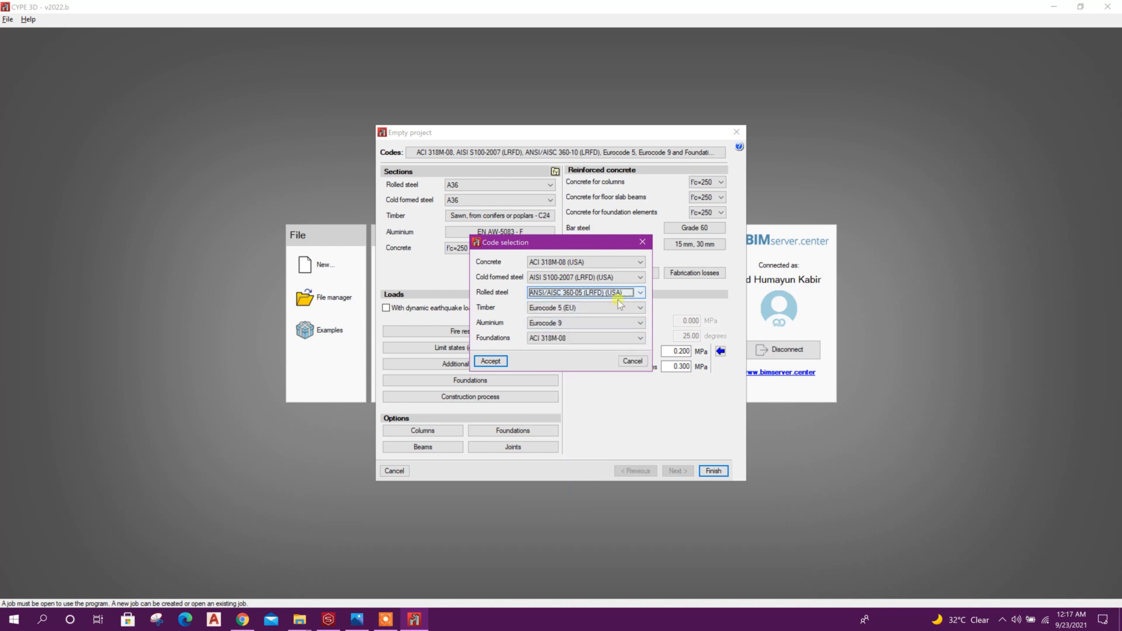
# Step: Keep ACI 318M-08 as the foundations code and accept the code selection with the General use category ticked
pyautogui.click(579, 339)
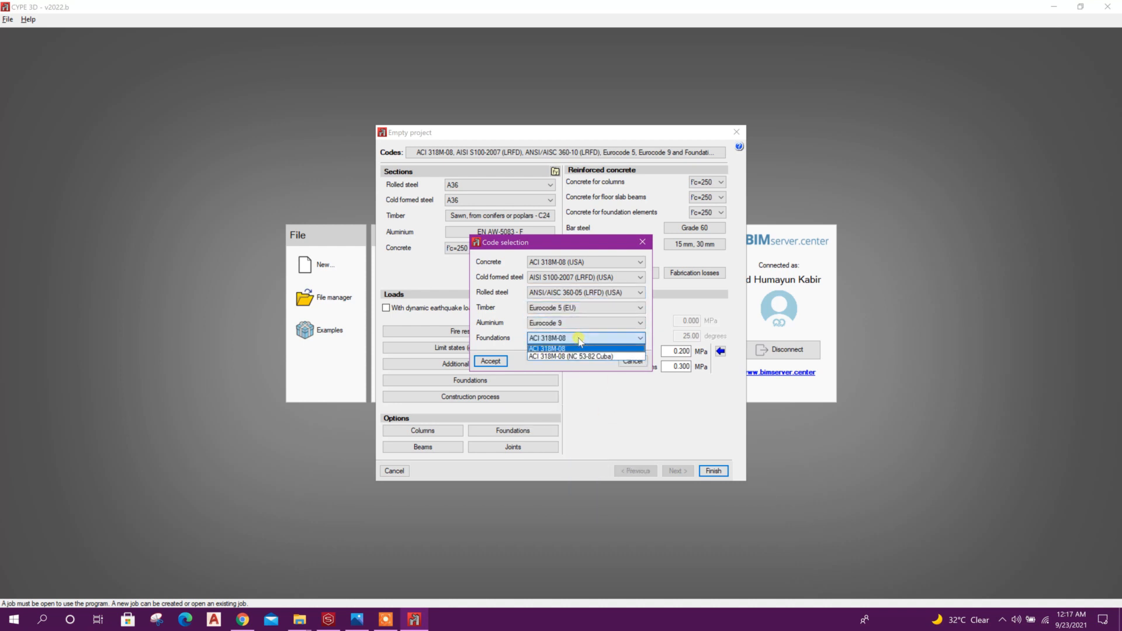
pyautogui.click(579, 341)
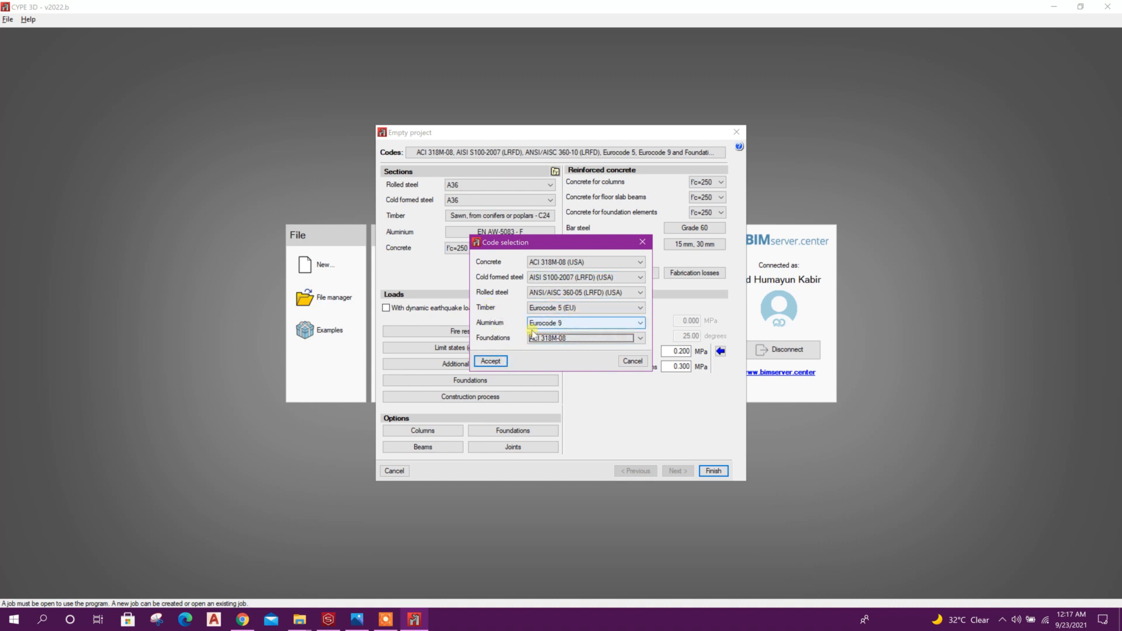
pyautogui.click(490, 361)
pyautogui.click(530, 288)
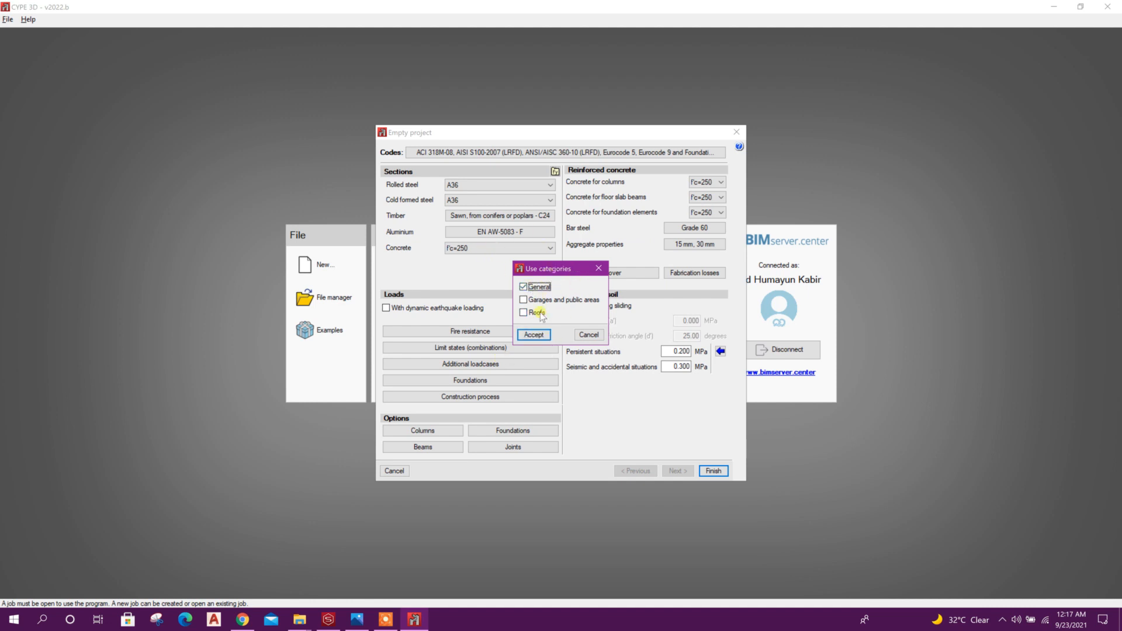
pyautogui.click(537, 337)
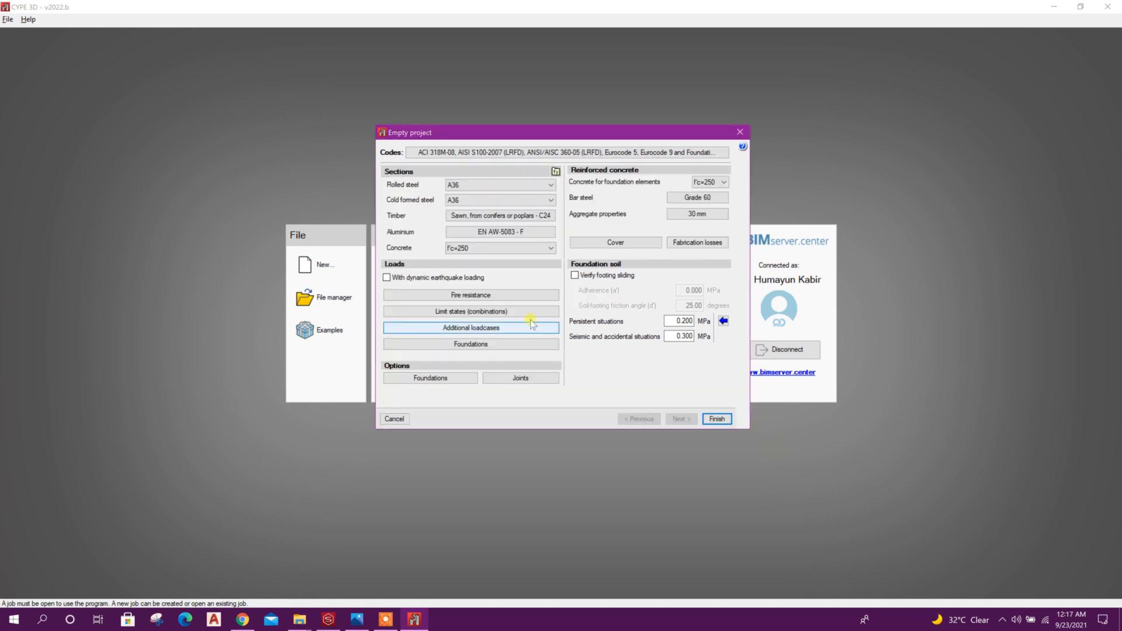
# Step: Set both rolled and cold formed steel to A572 50ksi and the concrete for foundation elements to f'c=300
pyautogui.click(496, 186)
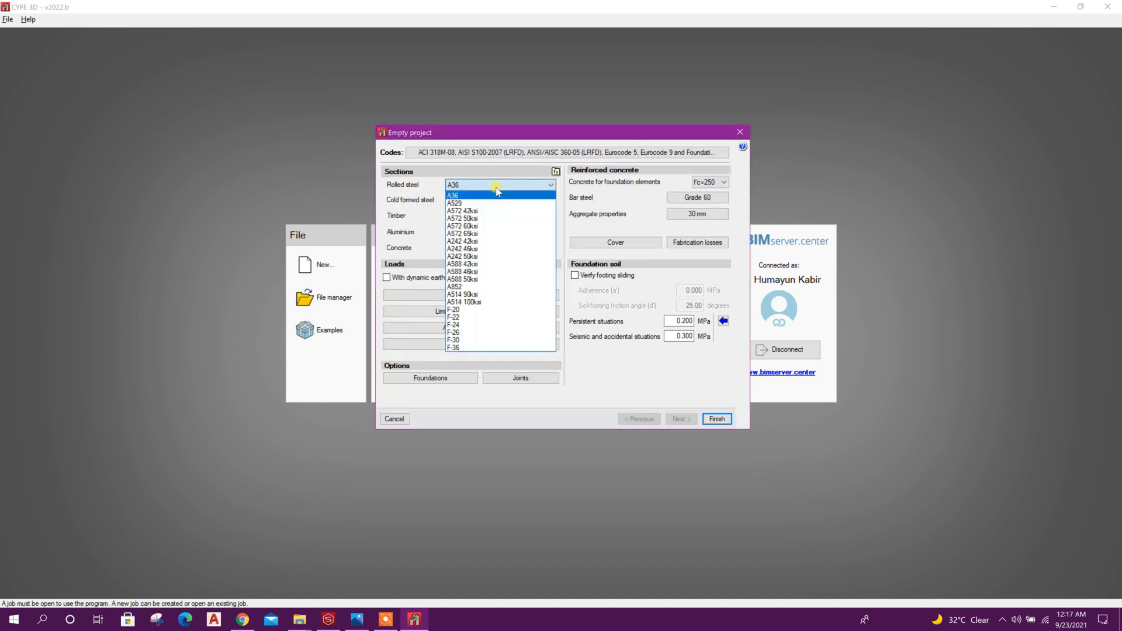
pyautogui.click(484, 218)
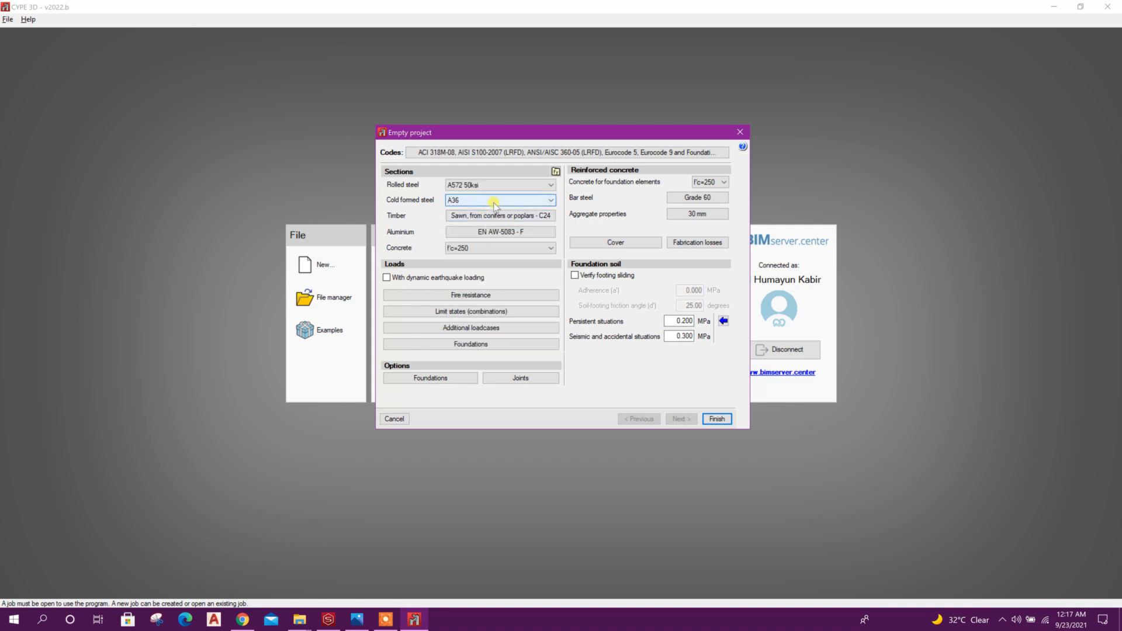
pyautogui.click(494, 201)
pyautogui.click(487, 234)
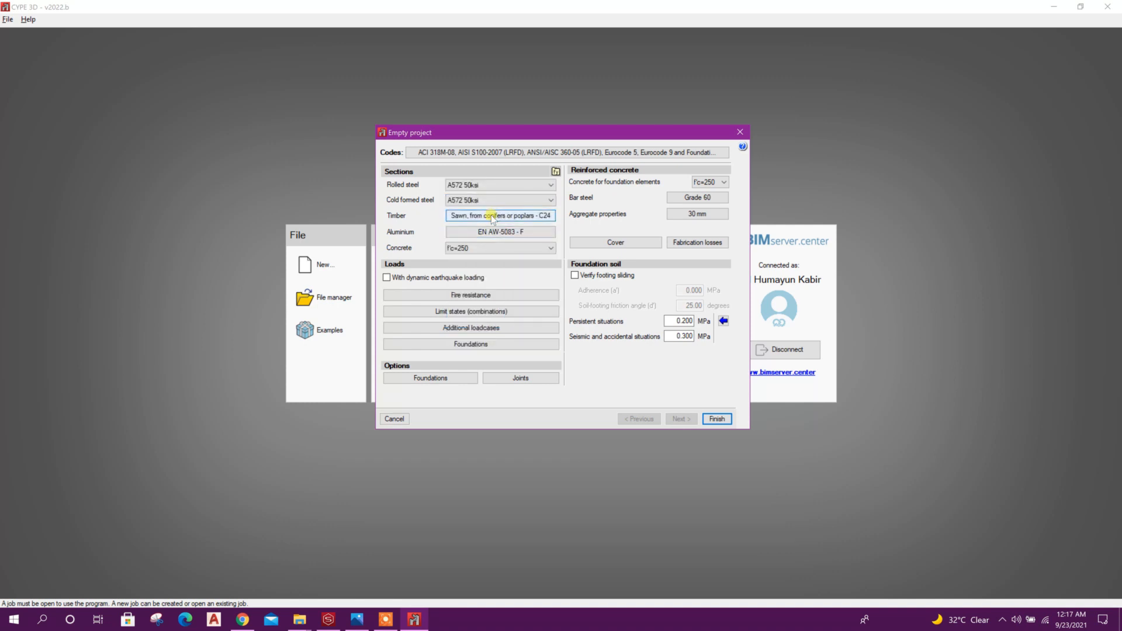
pyautogui.click(709, 182)
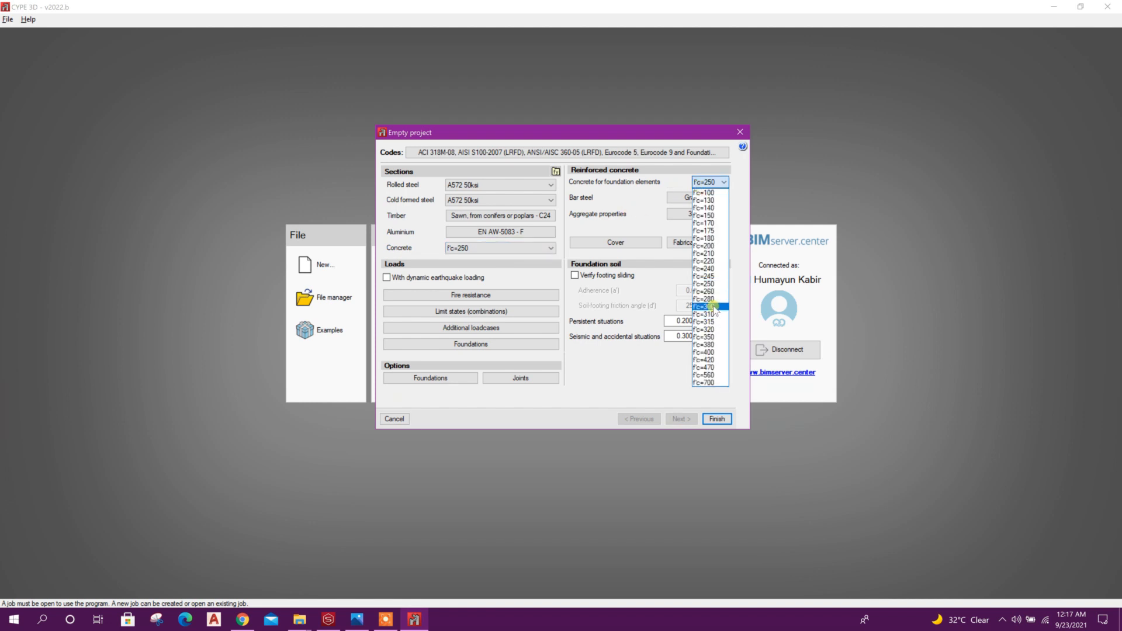
pyautogui.click(712, 307)
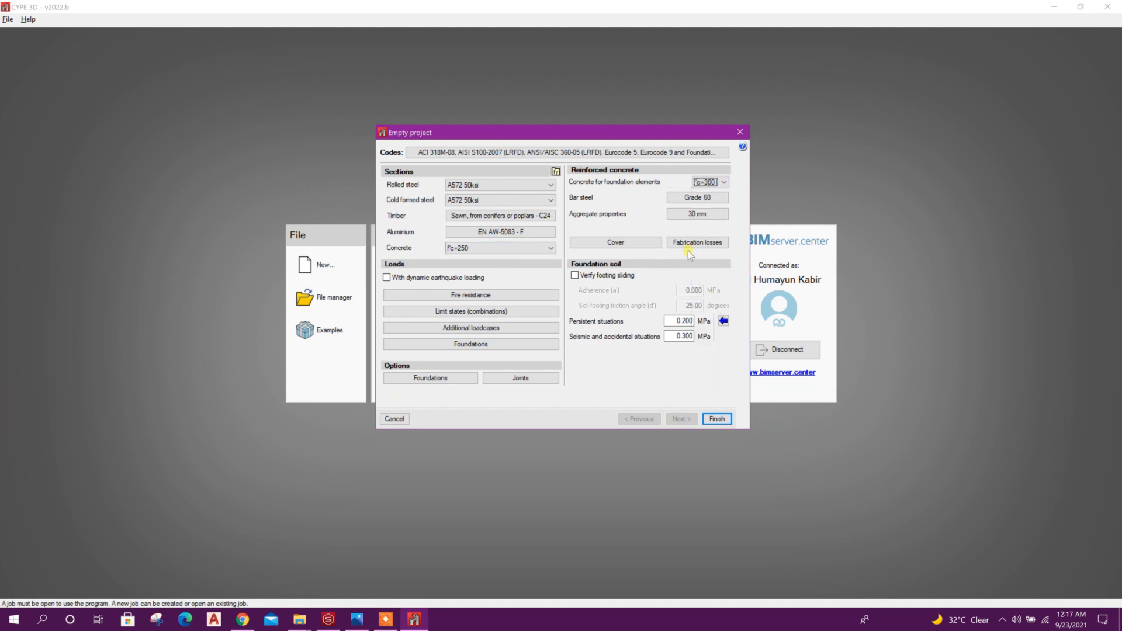
# Step: Add an additional dead loadcase with reference DL 1 and description FF
pyautogui.click(514, 330)
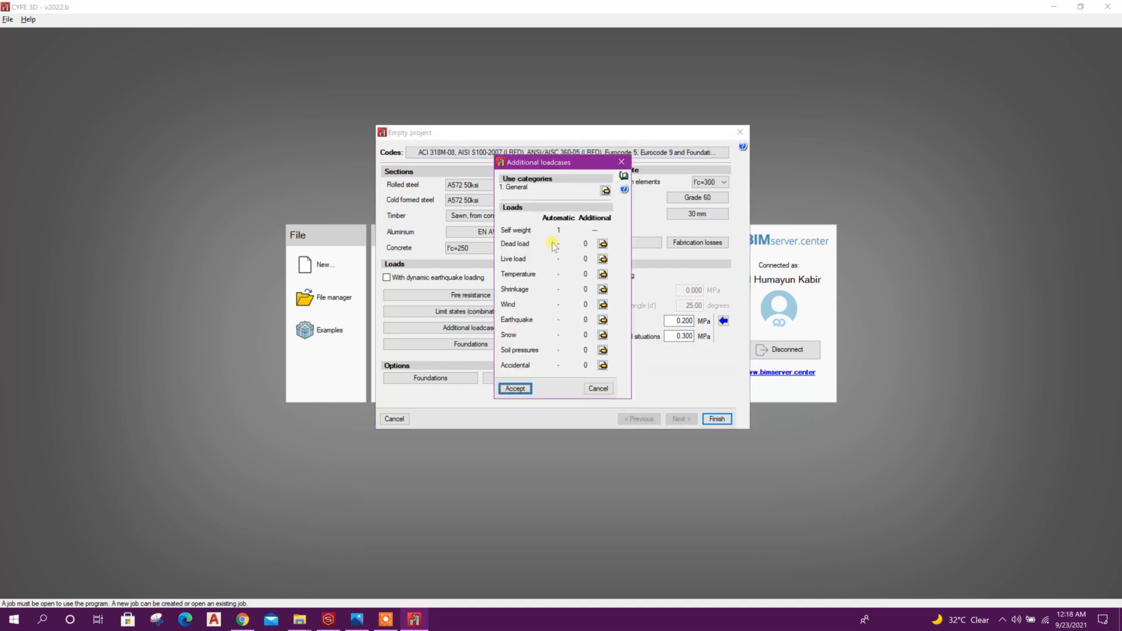
pyautogui.click(603, 243)
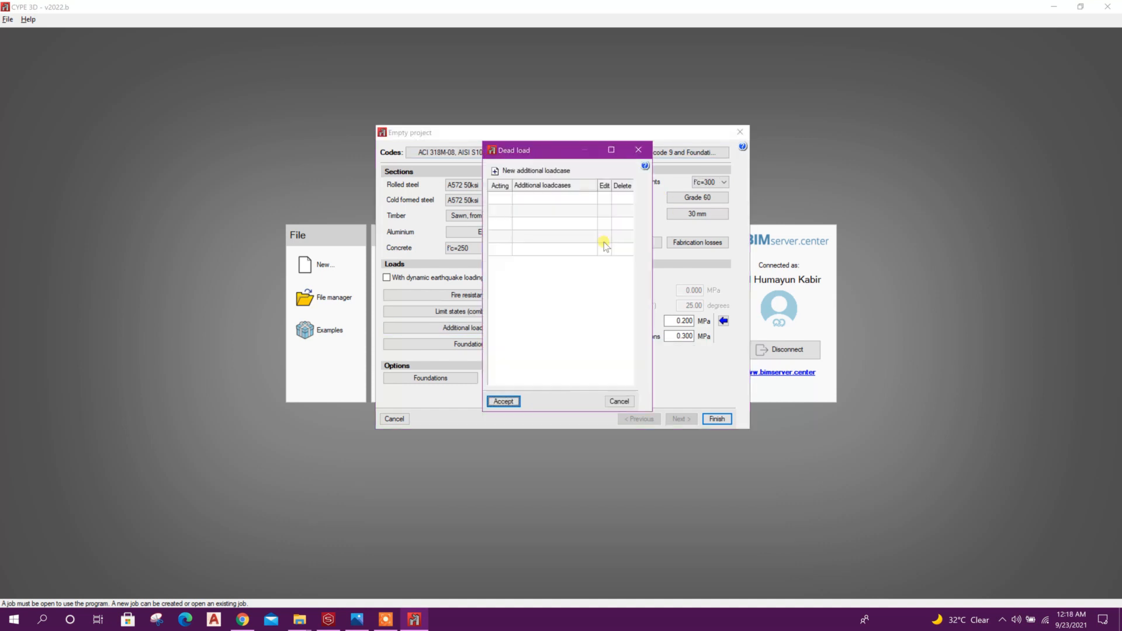
pyautogui.click(519, 171)
pyautogui.click(504, 248)
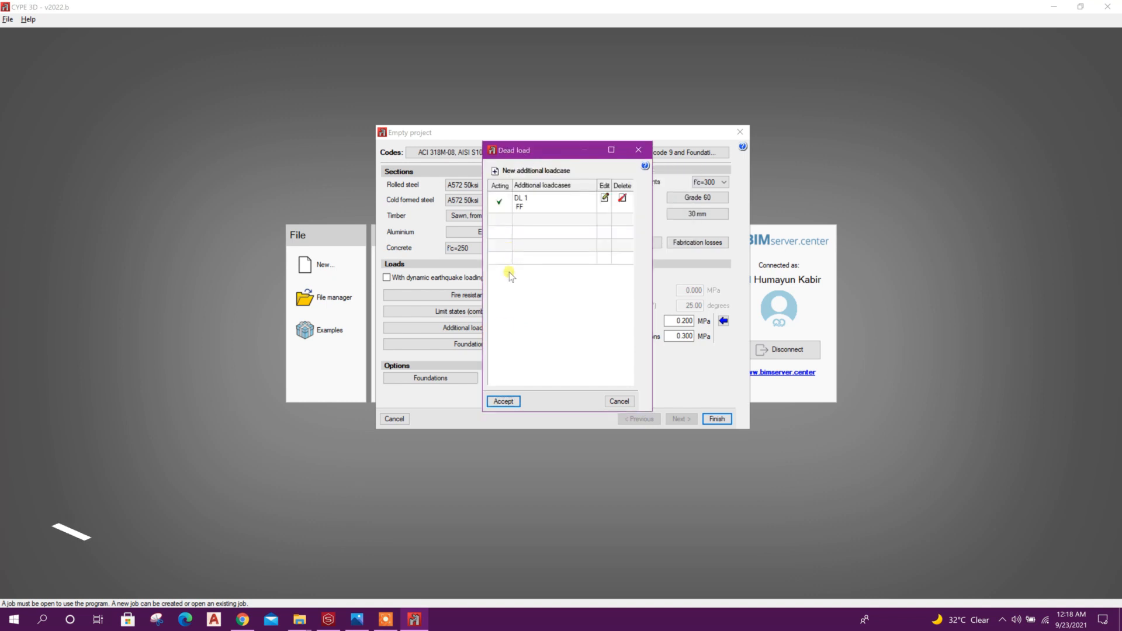
pyautogui.click(503, 401)
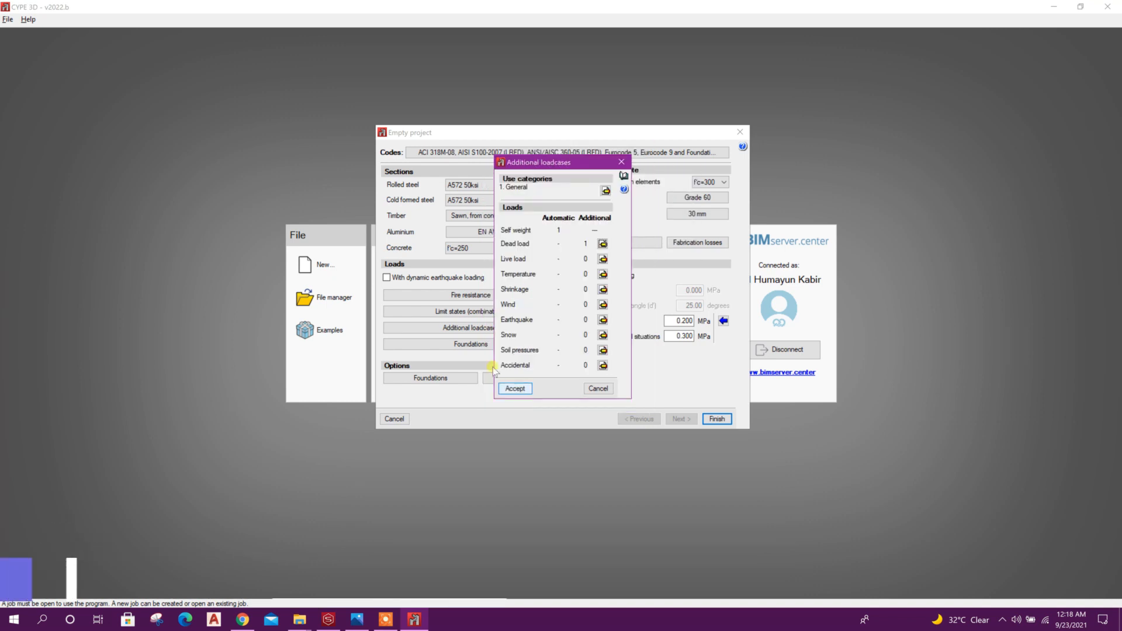
# Step: Add an additional live loadcase with reference LL 1 and accept the additional loadcases
pyautogui.click(603, 259)
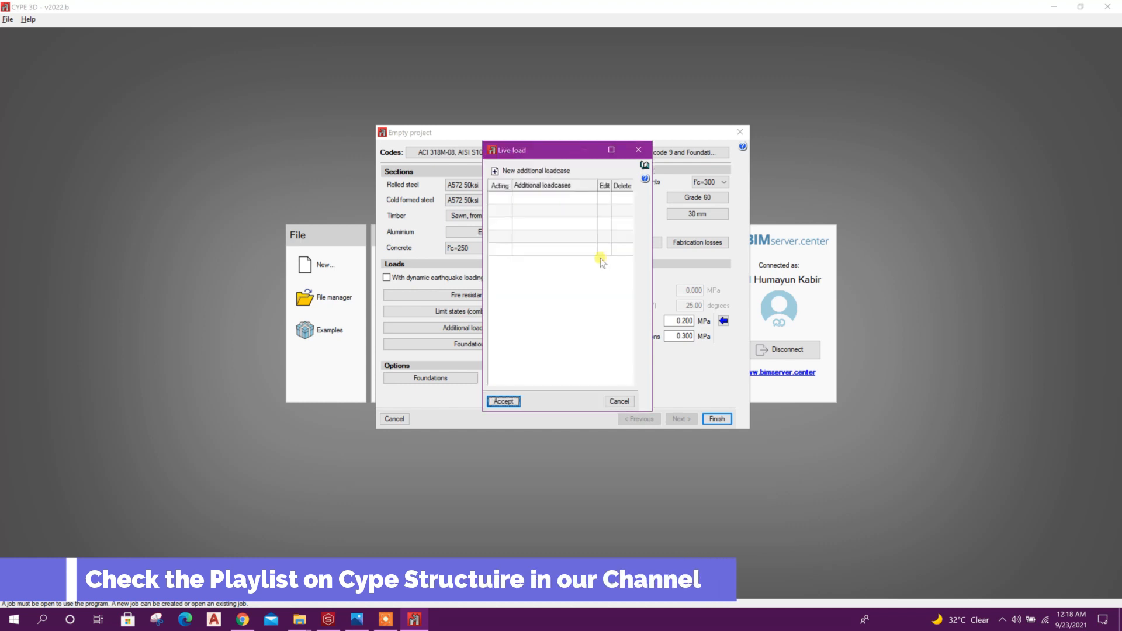
pyautogui.click(524, 170)
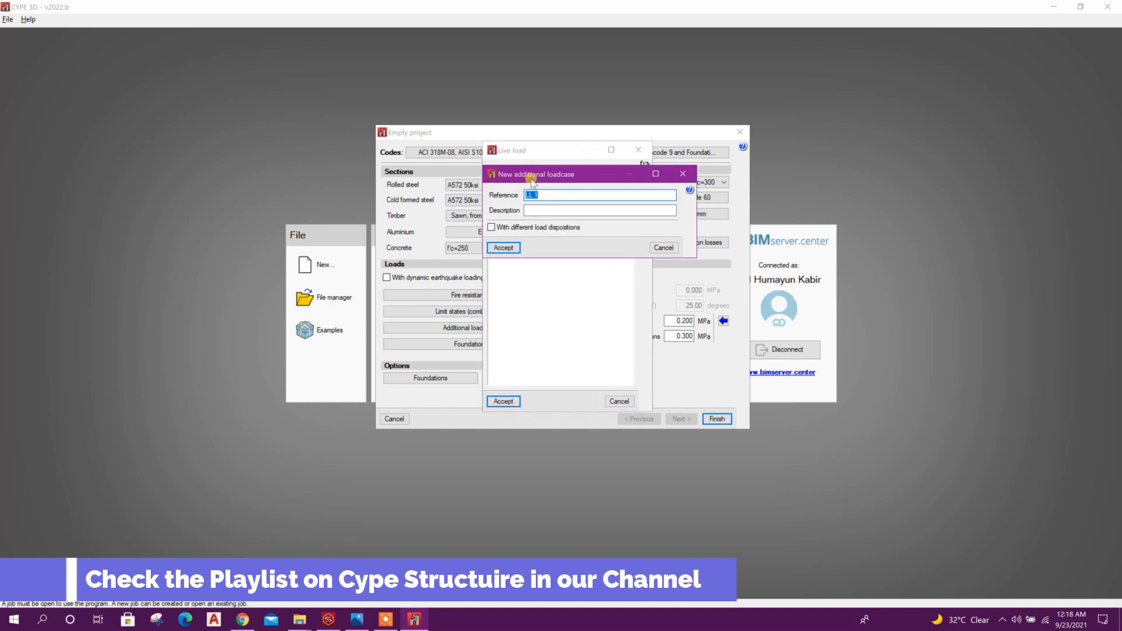
pyautogui.click(513, 251)
pyautogui.click(506, 401)
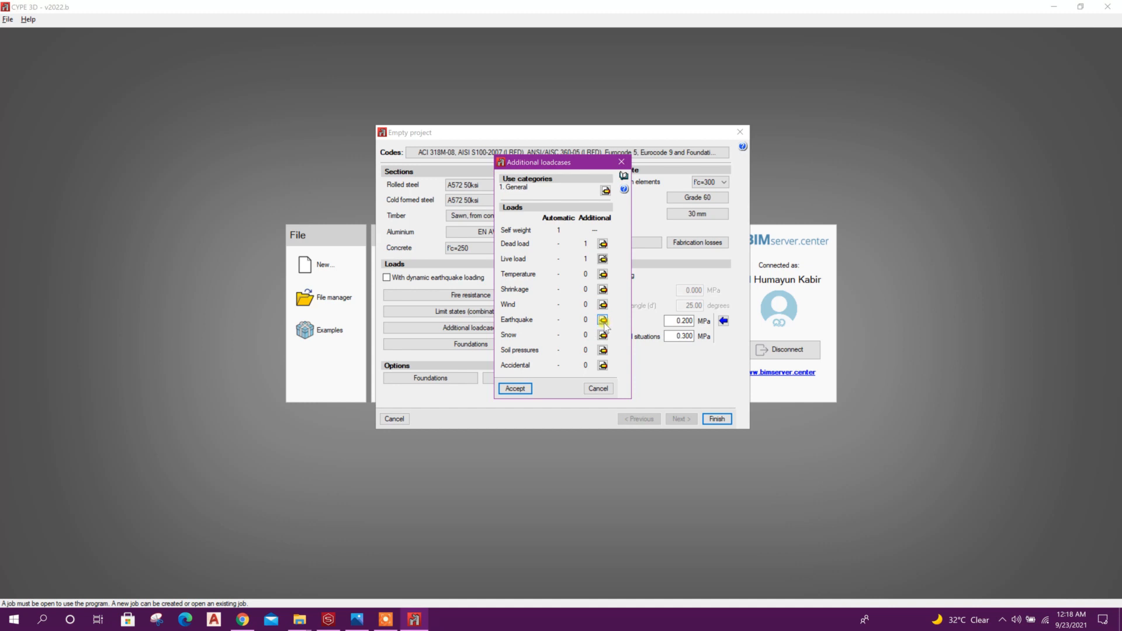
pyautogui.moveTo(569, 162); pyautogui.dragTo(570, 155)
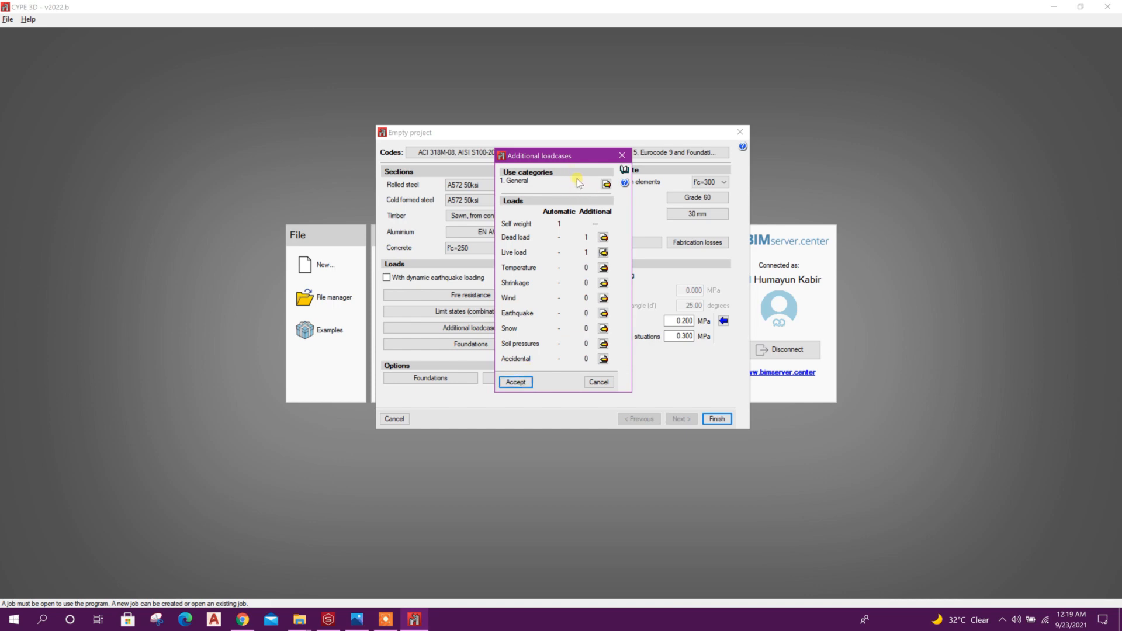
pyautogui.click(516, 382)
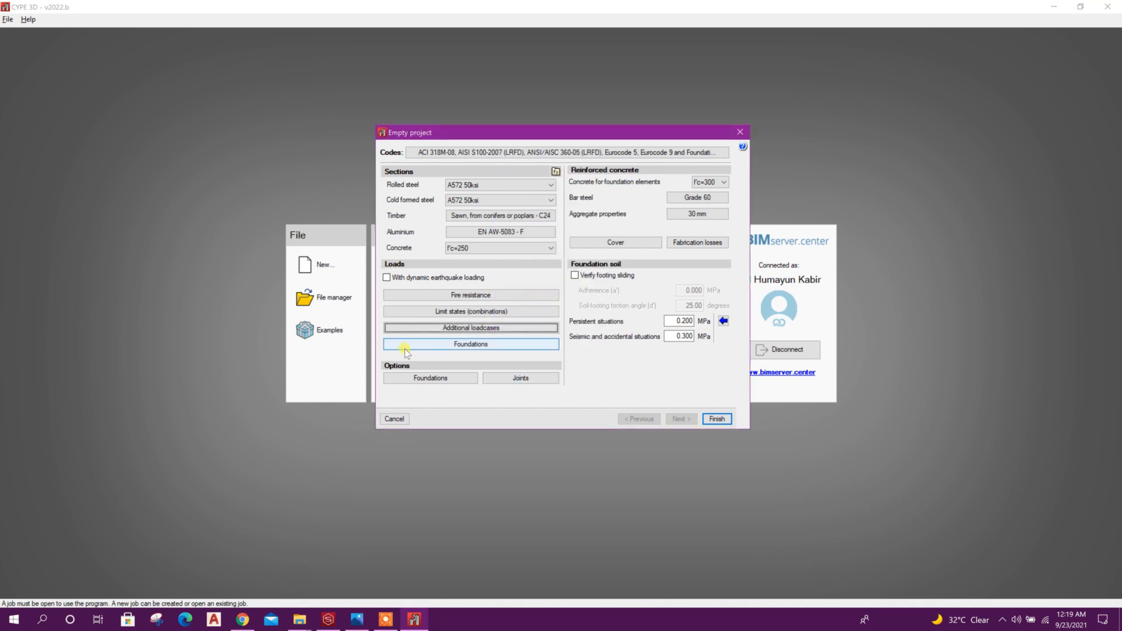
# Step: Accept the limit states with ASCE 7 kept for the loads and finish creating the job
pyautogui.click(444, 312)
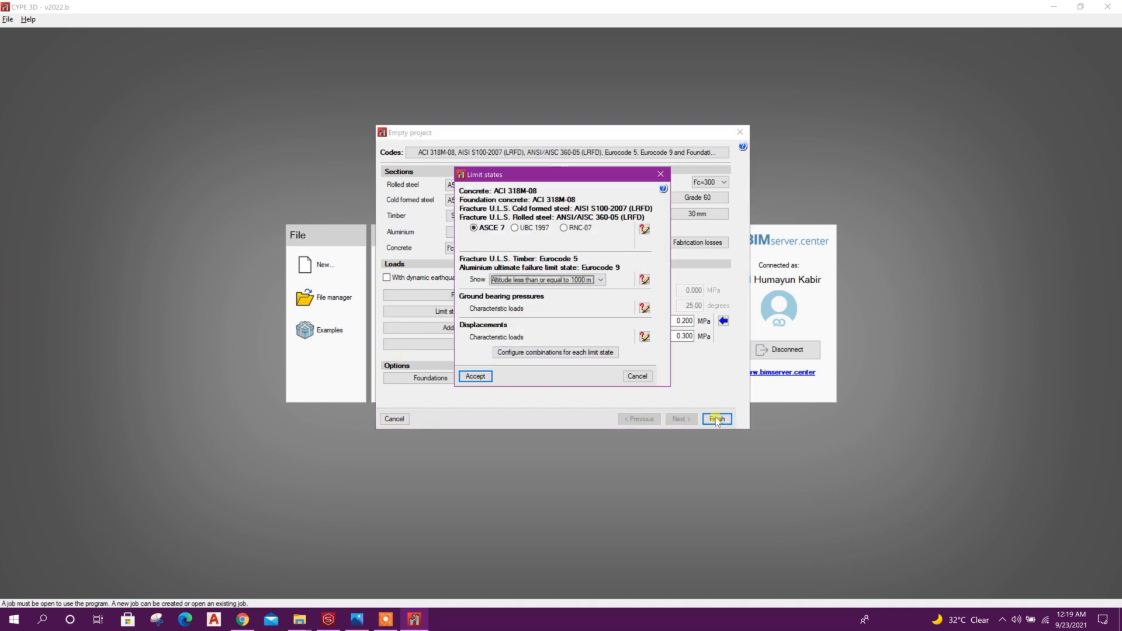
pyautogui.click(475, 376)
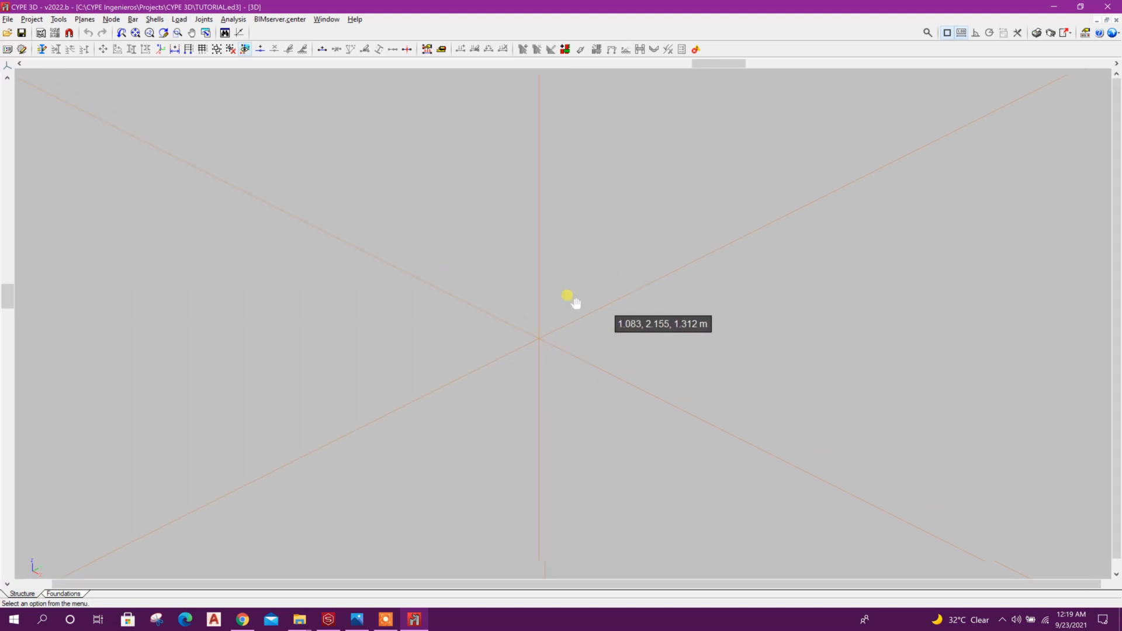
# Step: Start a new bar and open its section description, keeping Generic as the type of structural element
pyautogui.click(133, 19)
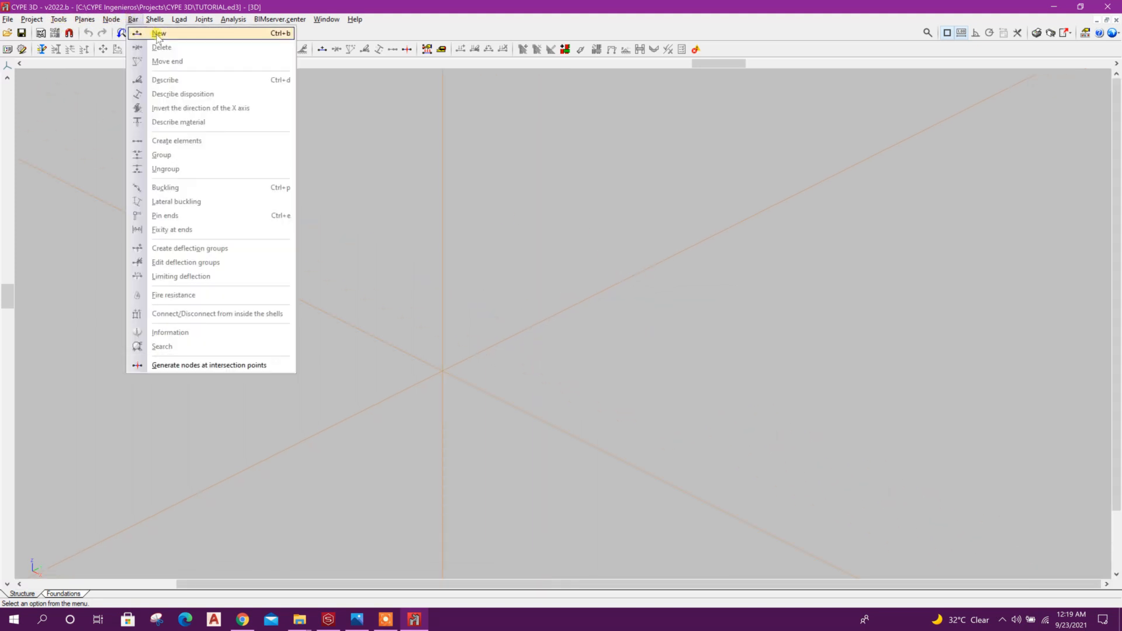
pyautogui.click(391, 1)
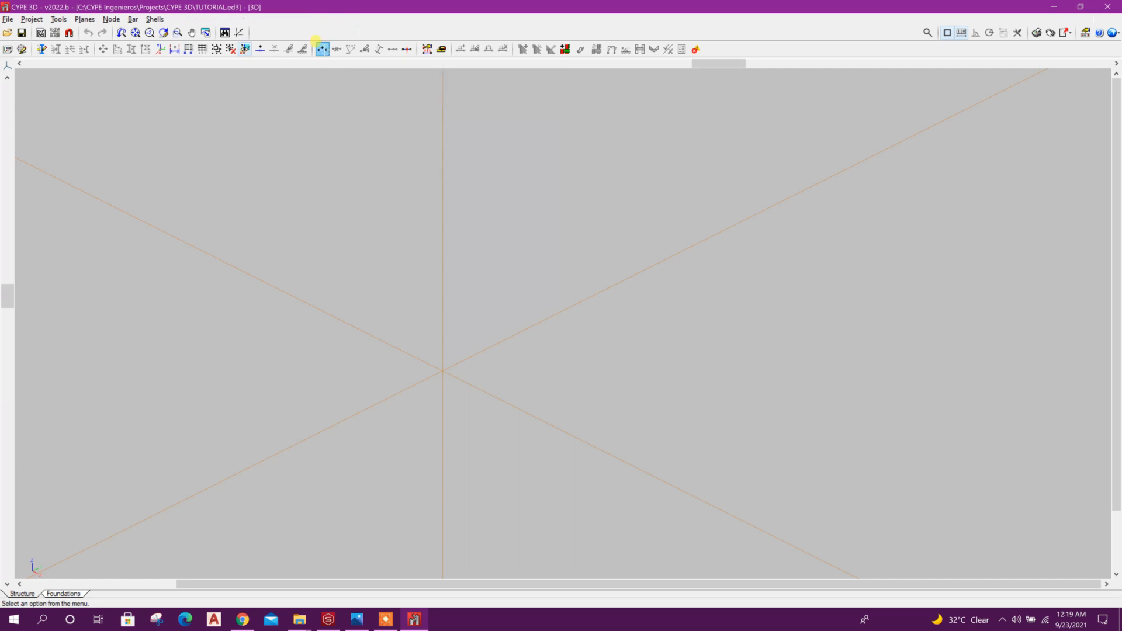
pyautogui.click(322, 49)
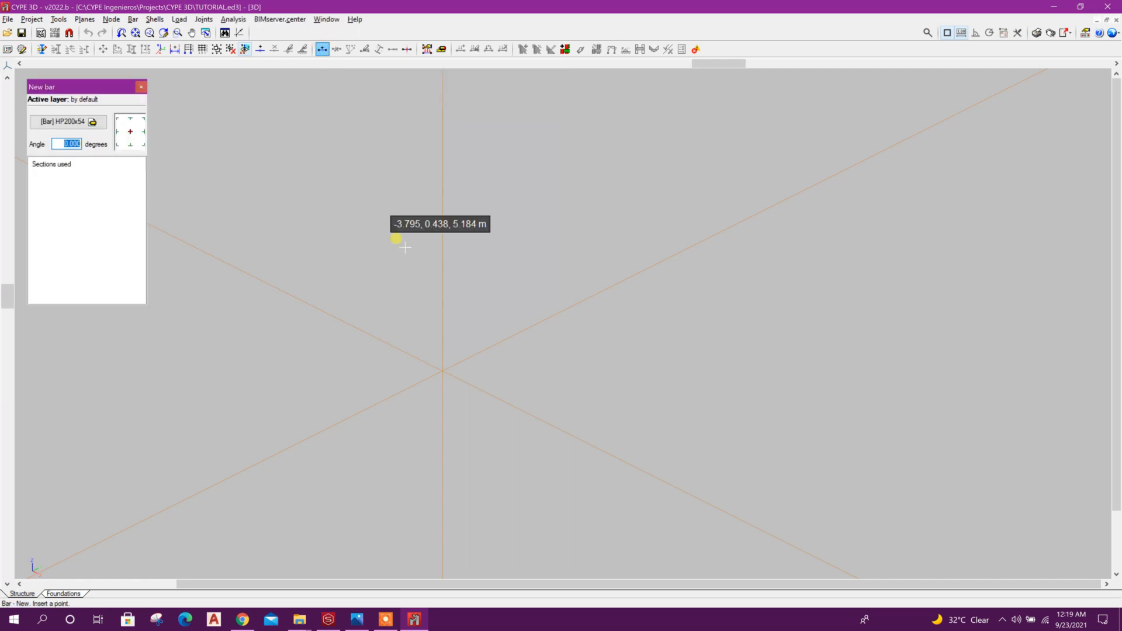
pyautogui.click(86, 124)
pyautogui.moveTo(293, 6); pyautogui.dragTo(759, 34)
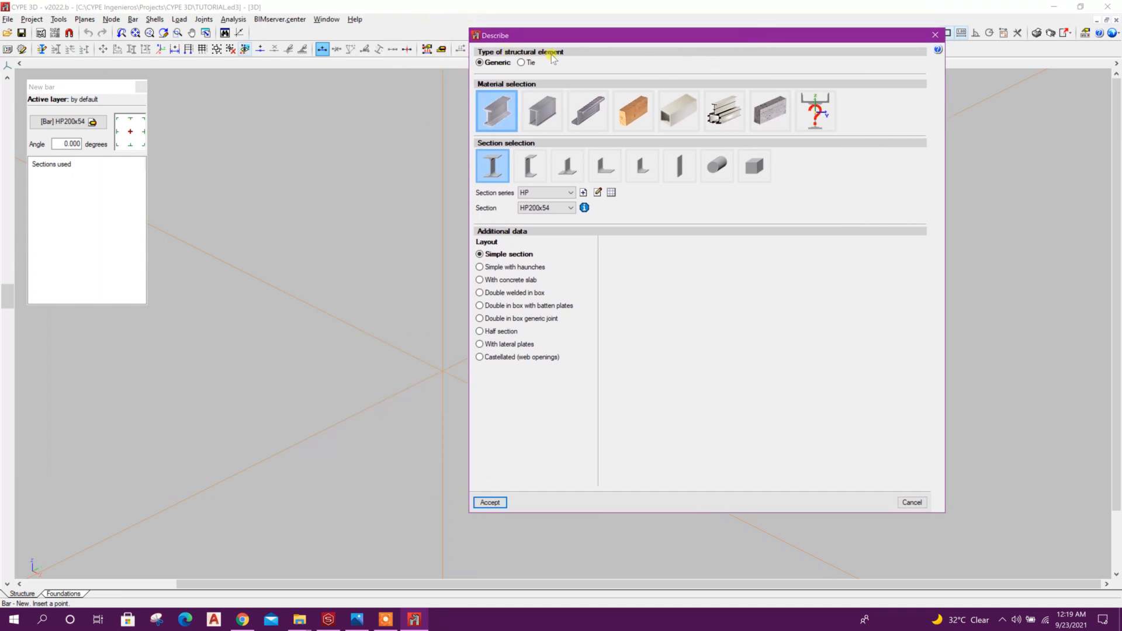
pyautogui.click(522, 63)
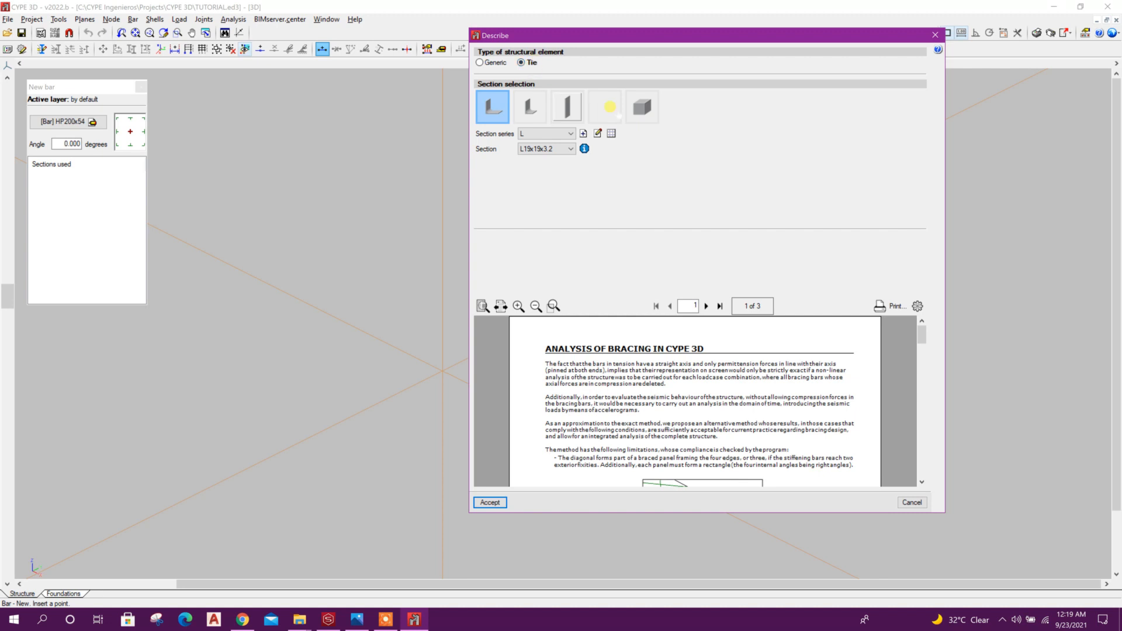
pyautogui.click(498, 64)
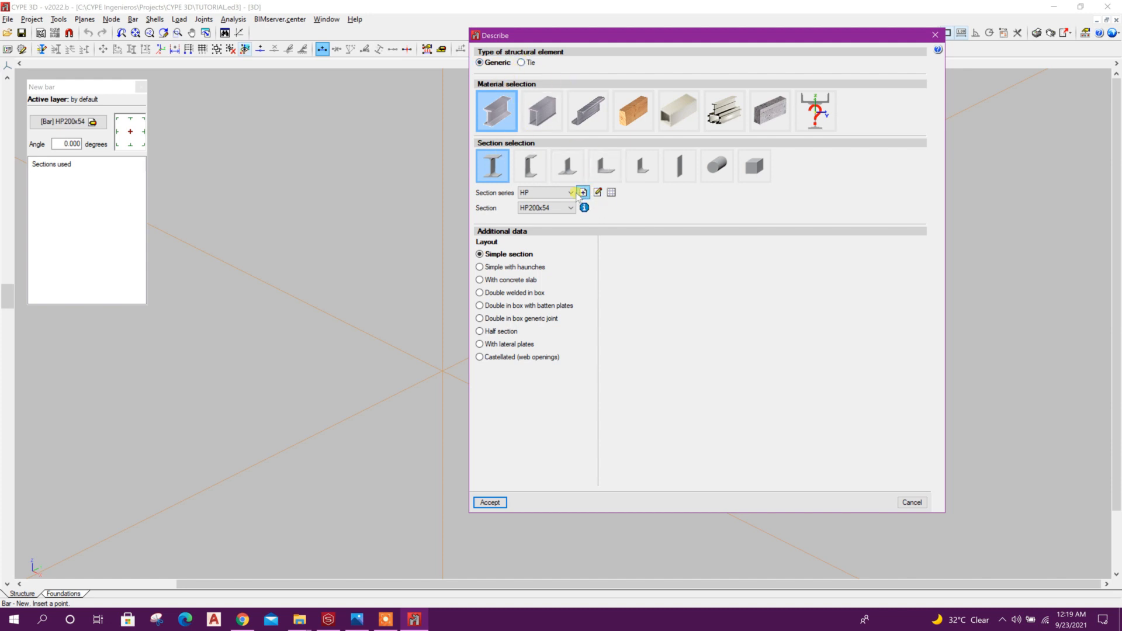
# Step: Import the predefined IPE section series from the Acindar library and accept the list of section series
pyautogui.click(558, 193)
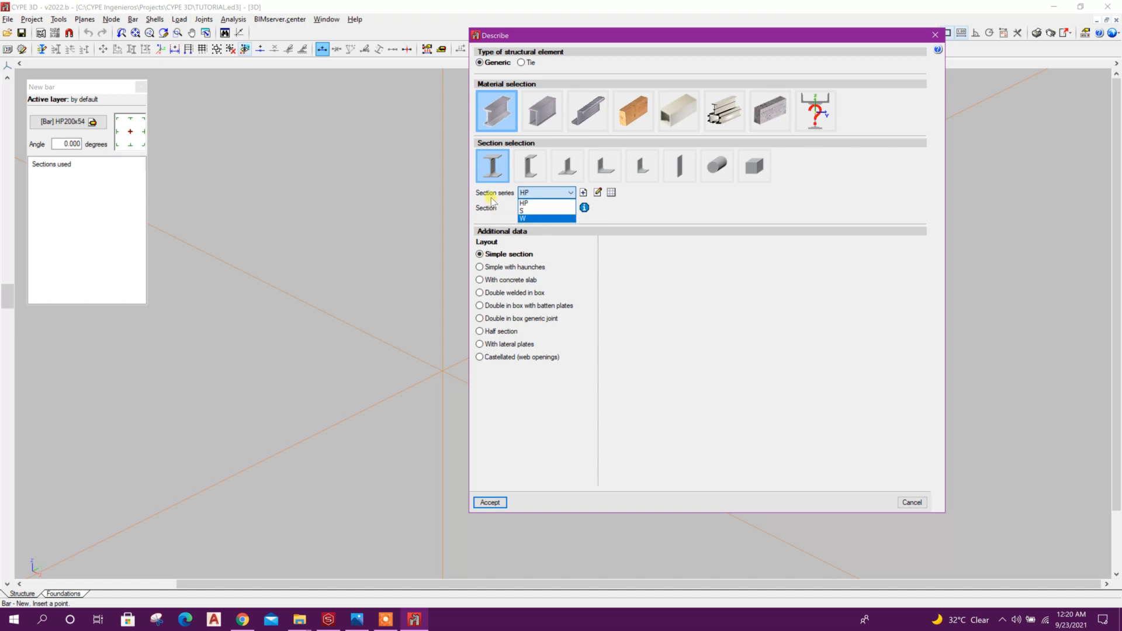
pyautogui.click(612, 194)
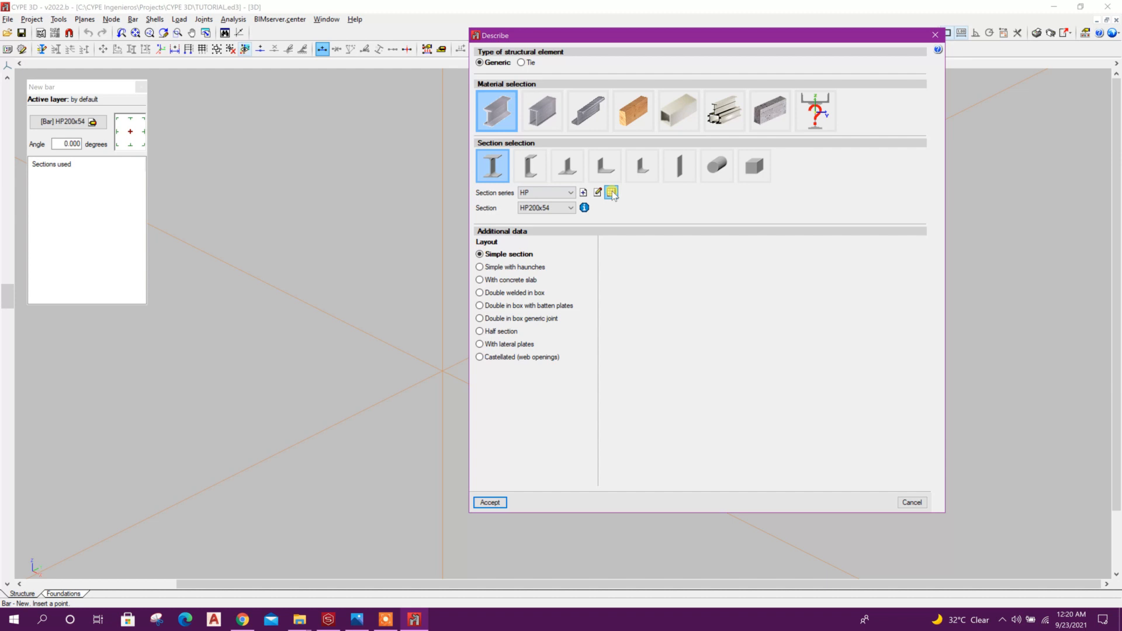
pyautogui.click(611, 193)
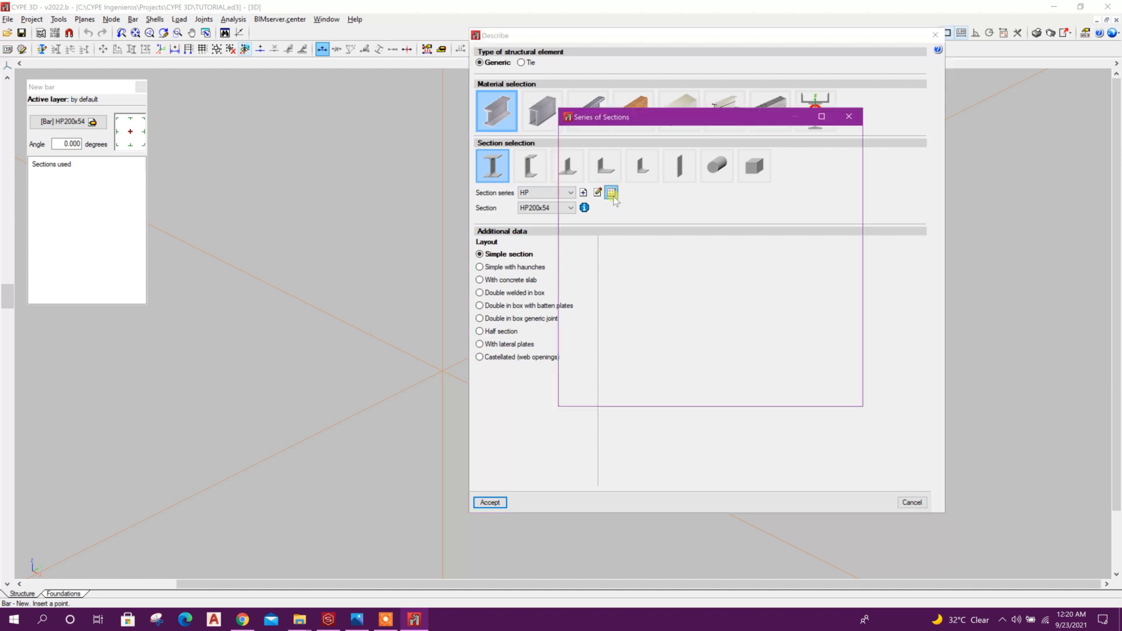
pyautogui.click(700, 137)
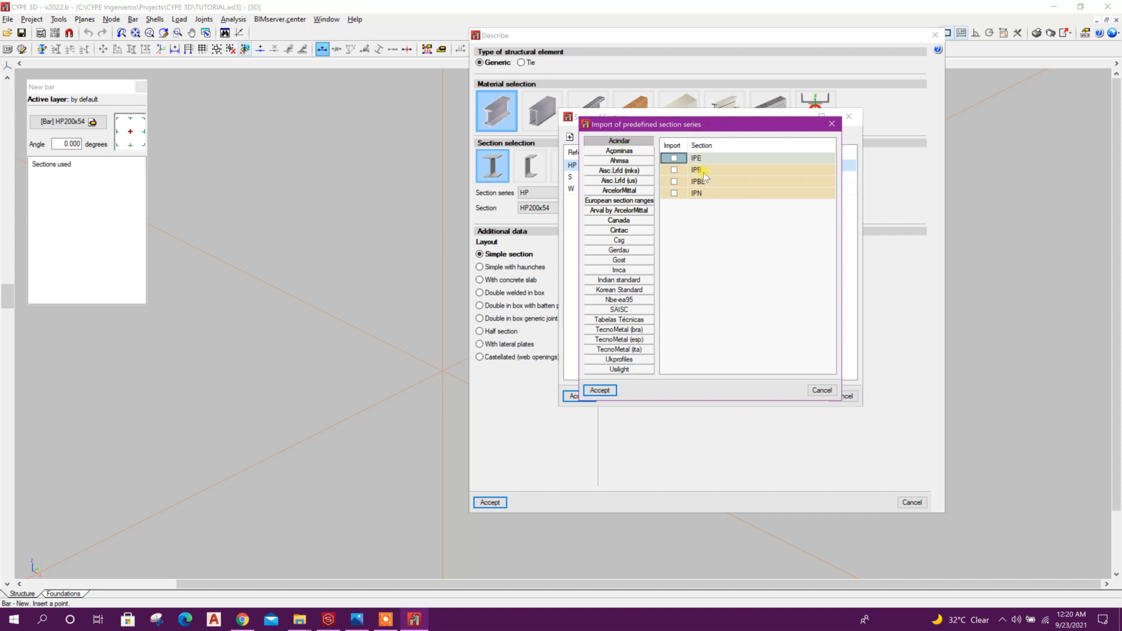
pyautogui.click(620, 161)
pyautogui.click(630, 171)
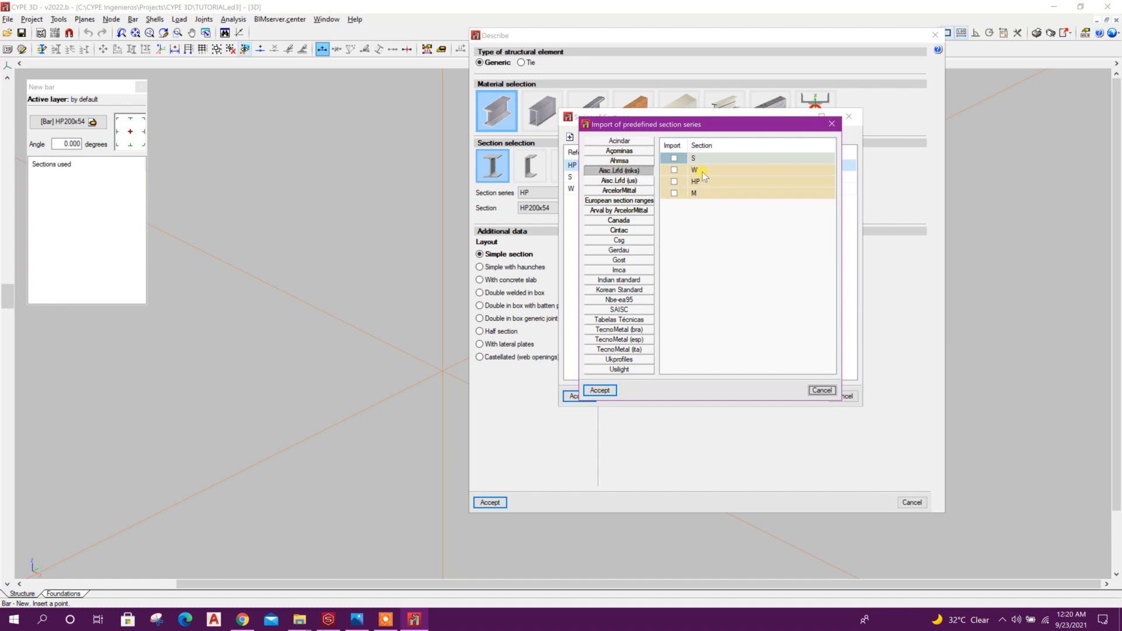
pyautogui.click(627, 181)
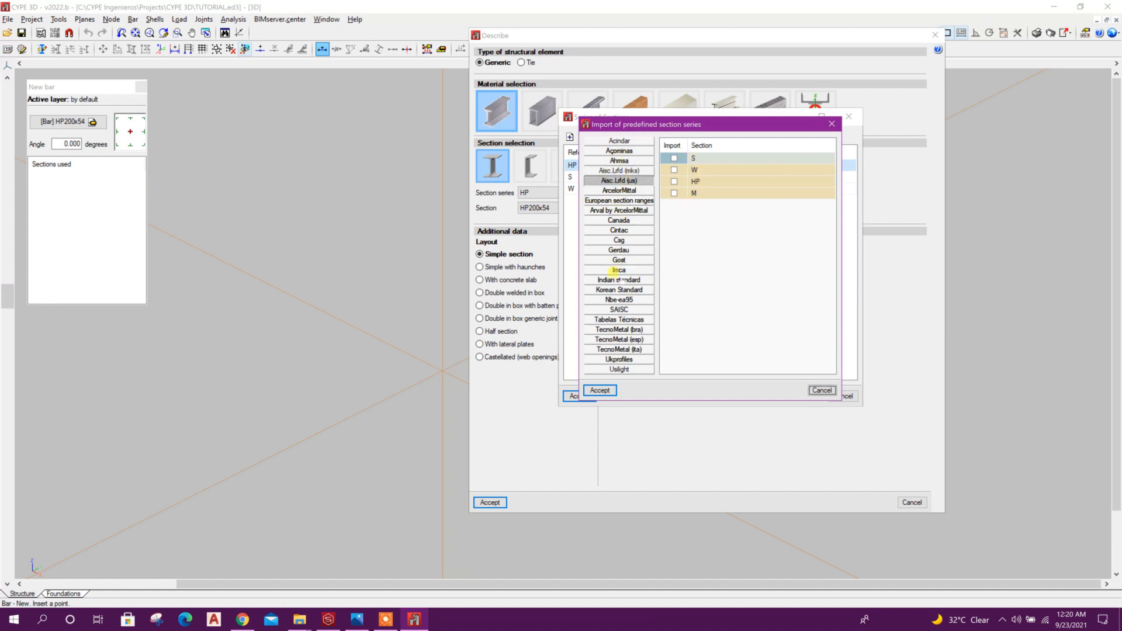
pyautogui.click(618, 279)
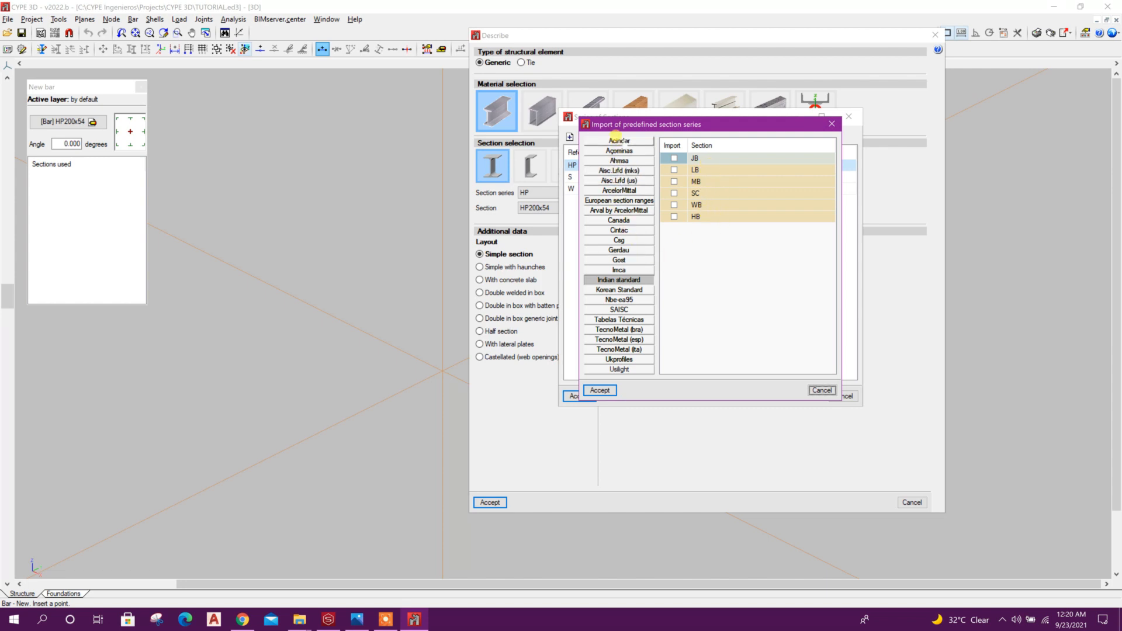
pyautogui.click(614, 140)
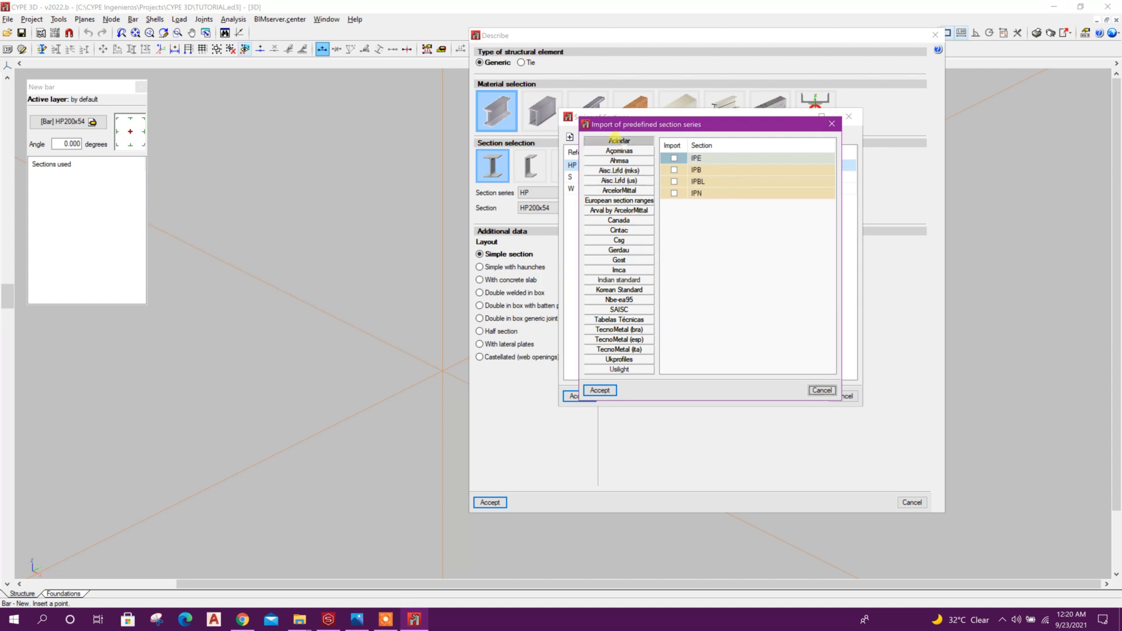
pyautogui.click(674, 159)
pyautogui.click(598, 390)
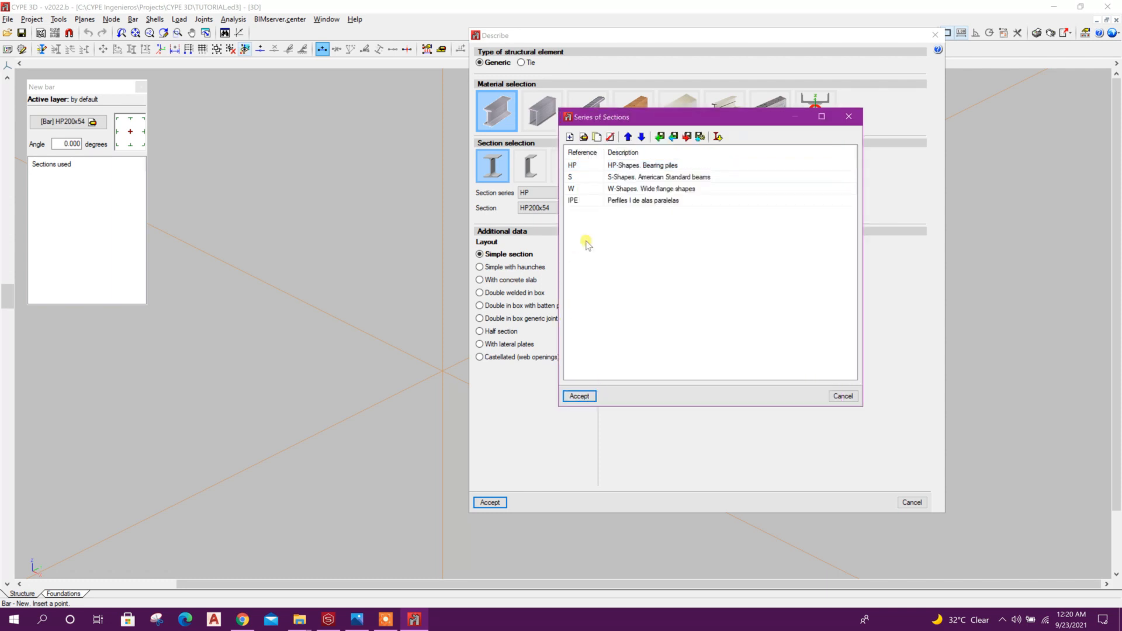
pyautogui.click(585, 395)
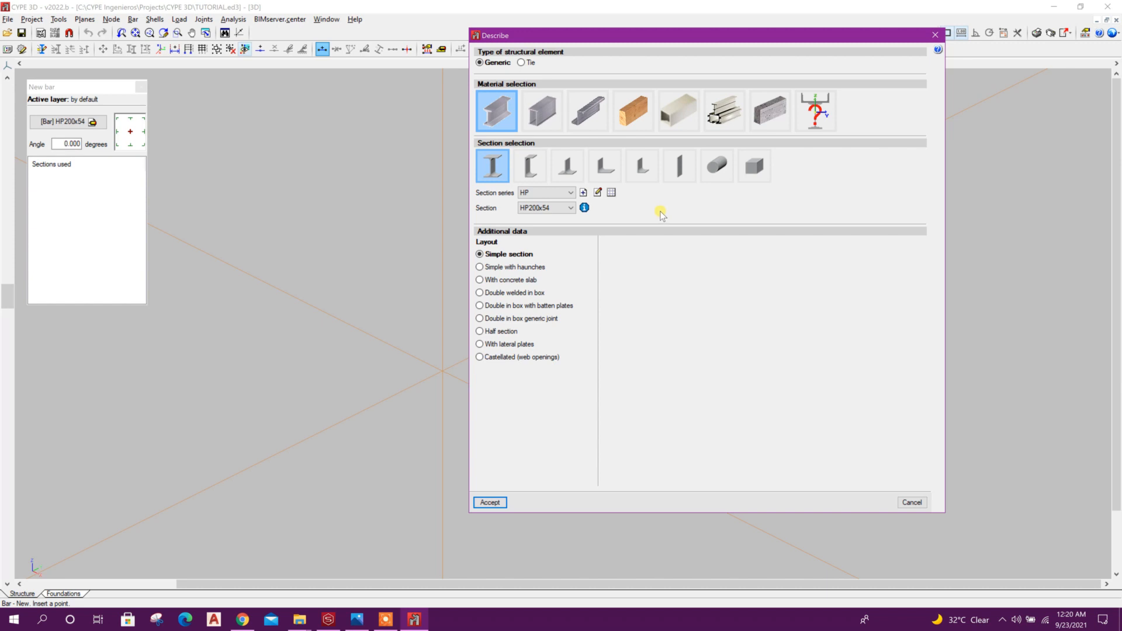
# Step: Create a section series with reference SC and add a section referenced SC200X10X175X10 with a total depth of 200 mm
pyautogui.click(596, 193)
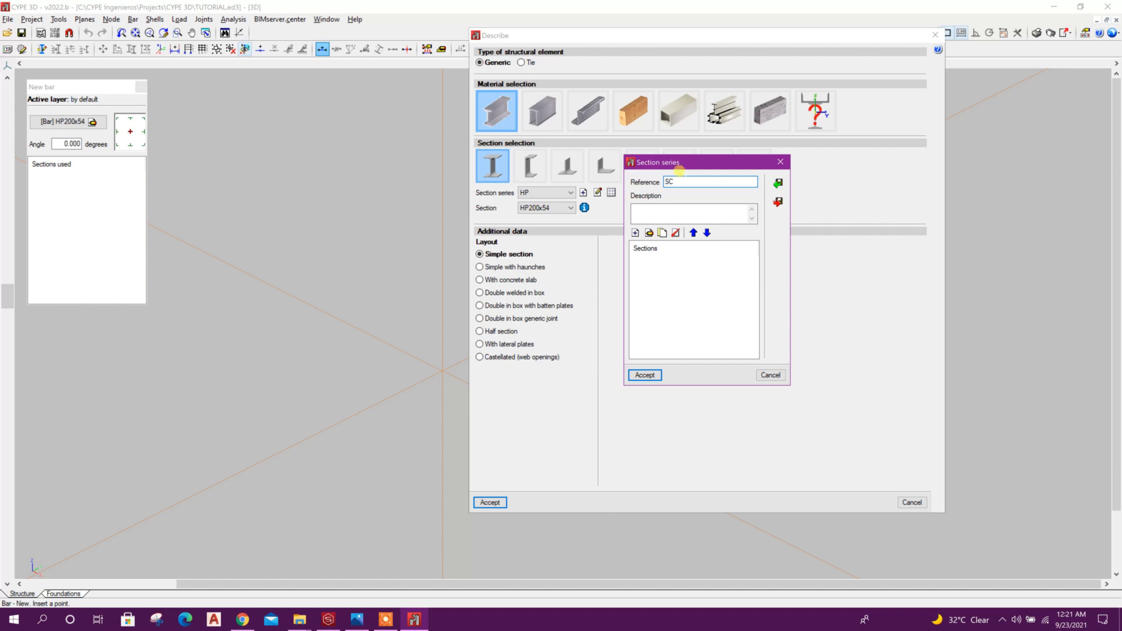
pyautogui.click(636, 233)
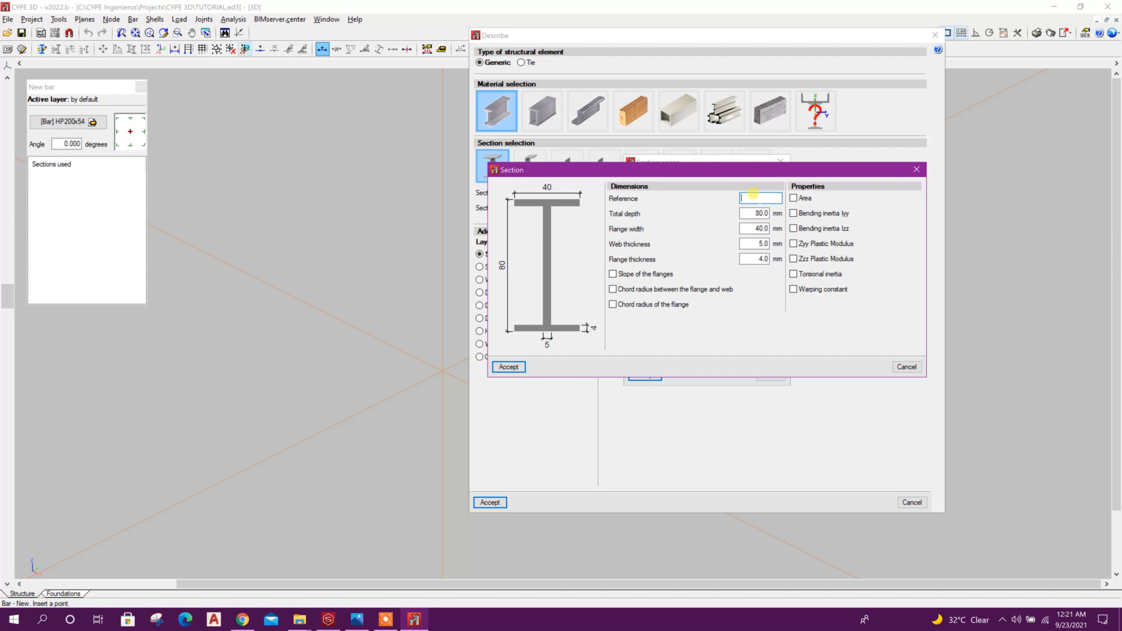
pyautogui.write('SC')
pyautogui.write('200X10X175X')
pyautogui.write('10')
pyautogui.press('Tab')
pyautogui.write('2')
# Step: Set the section's flange width to 175 mm and both its web and flange thicknesses to 10 mm
pyautogui.click(750, 228)
pyautogui.moveTo(754, 228); pyautogui.dragTo(775, 233)
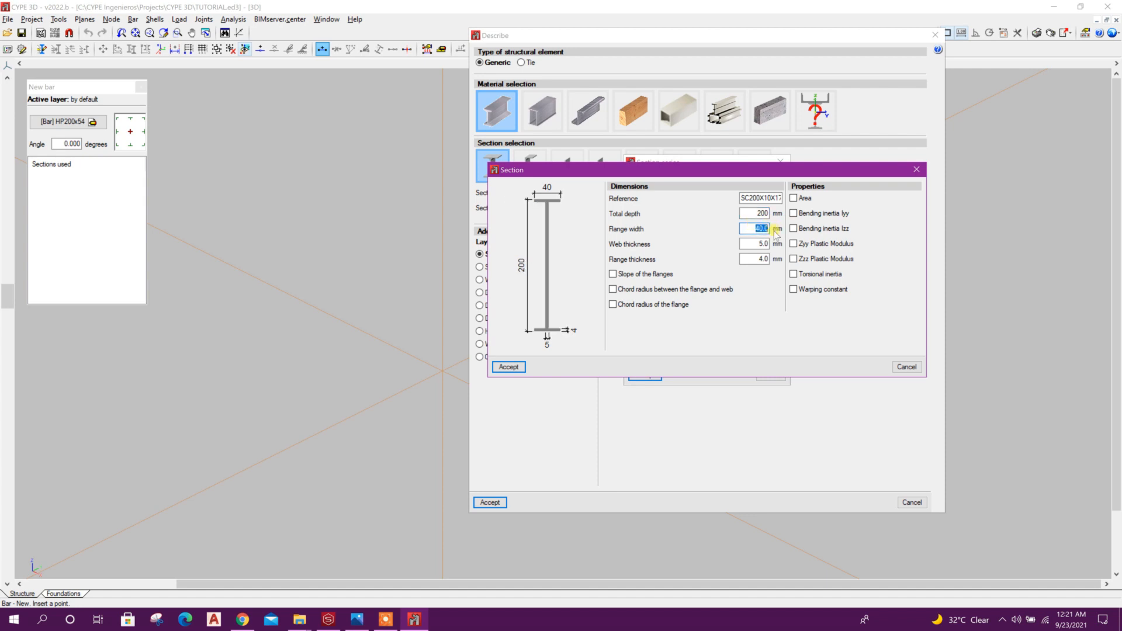
pyautogui.write('175')
pyautogui.press('Tab')
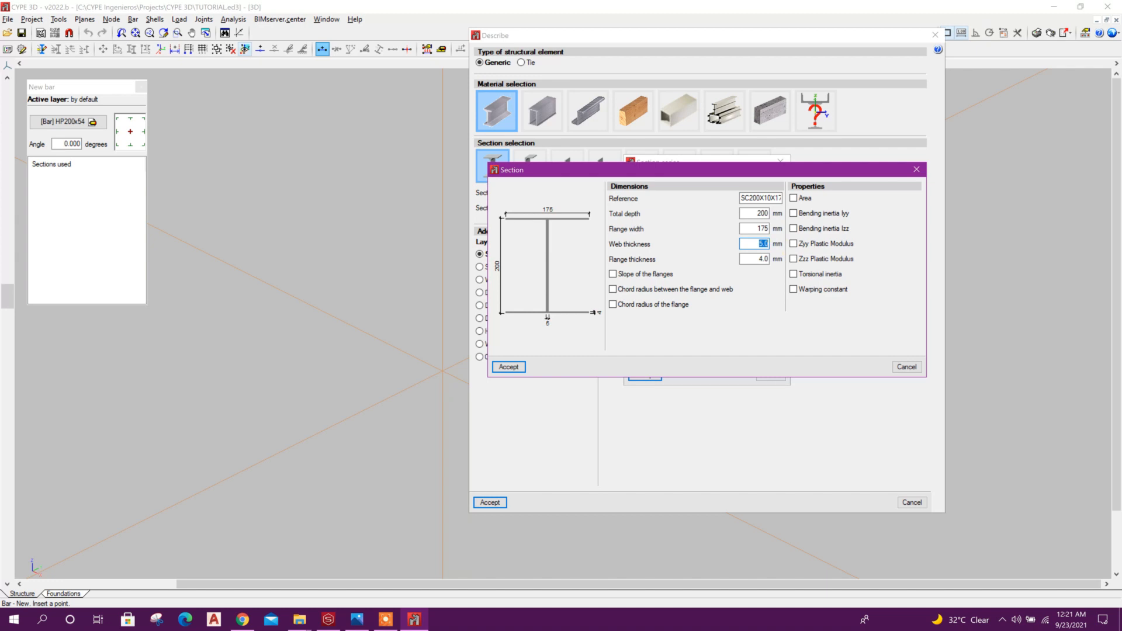
pyautogui.write('10')
pyautogui.moveTo(752, 259); pyautogui.dragTo(775, 258)
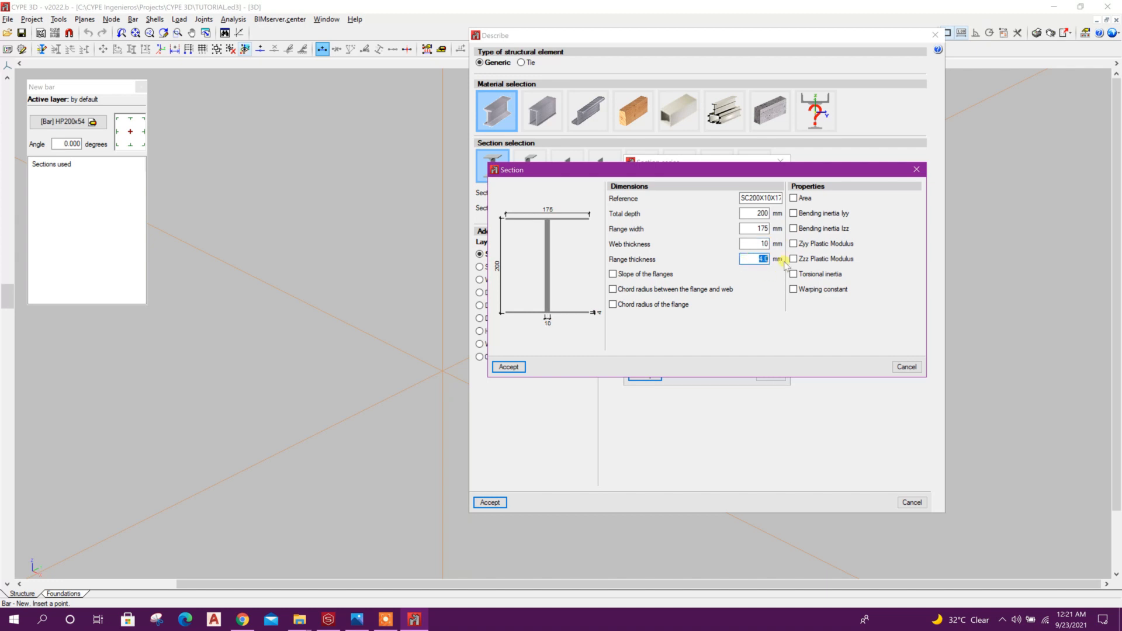
pyautogui.write('10')
pyautogui.click(757, 228)
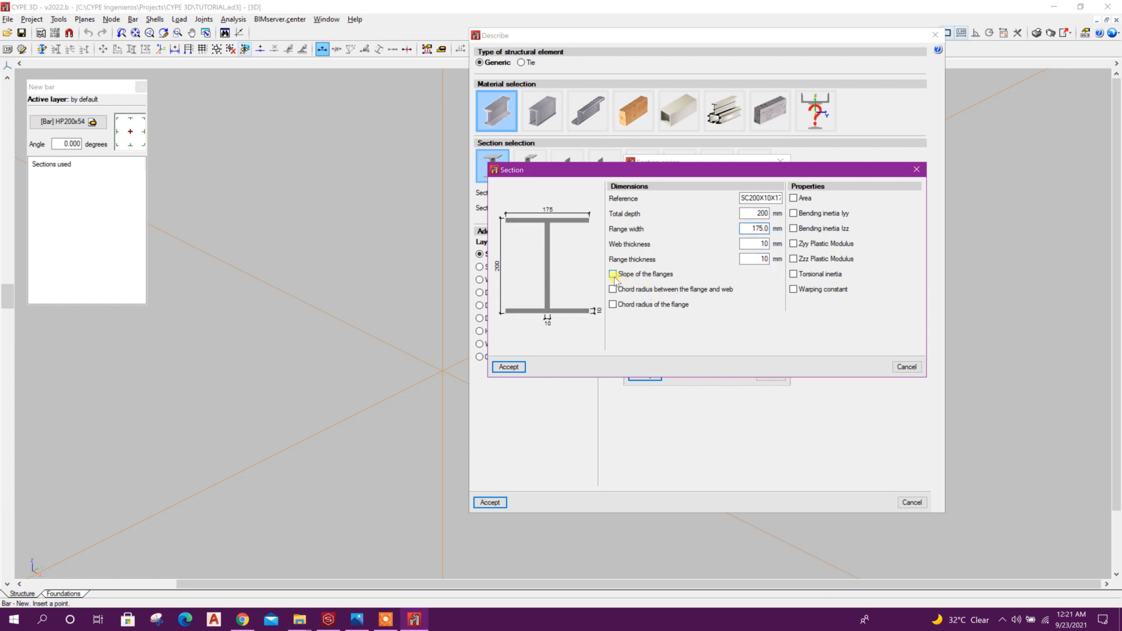
# Step: Try out the flange slope and the flange-to-web chord radius options on the section and clear both again
pyautogui.click(664, 274)
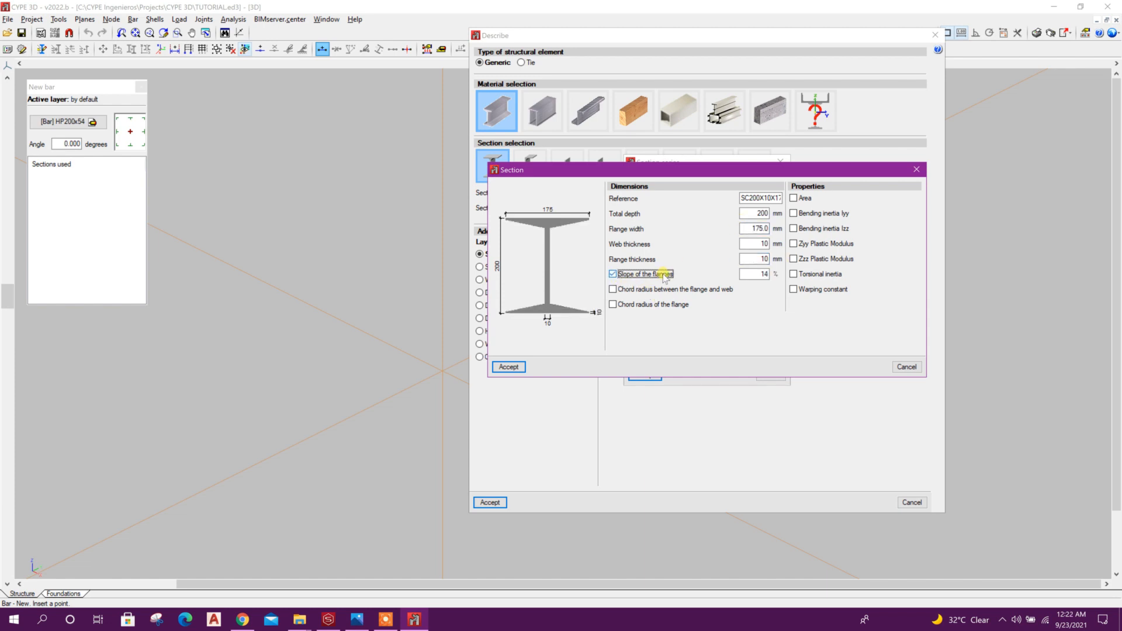
pyautogui.click(636, 276)
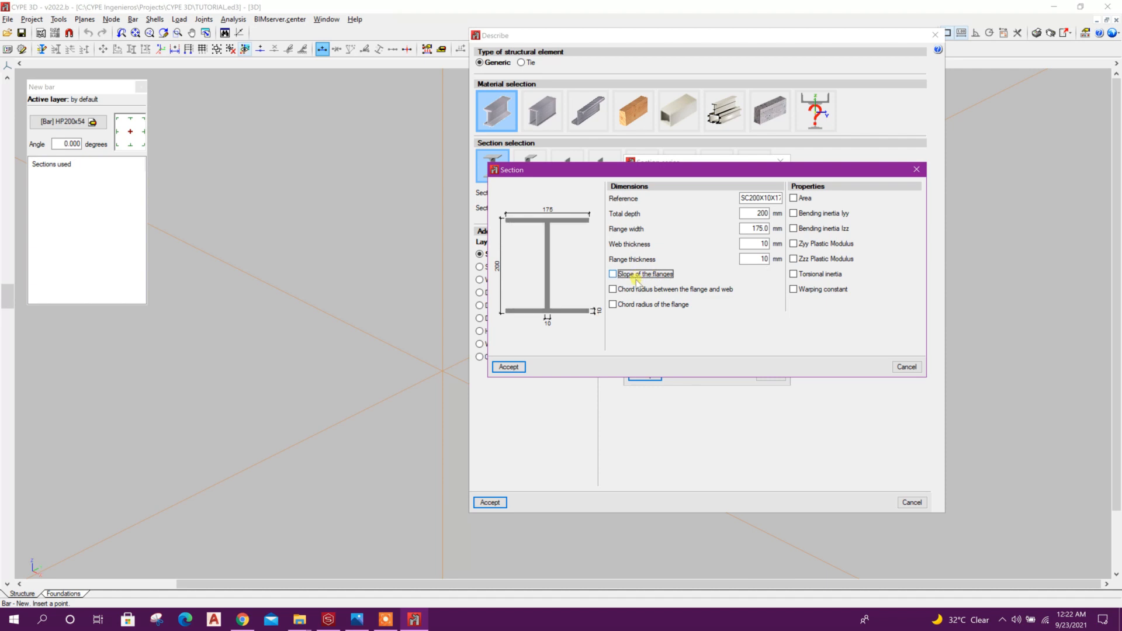
pyautogui.click(638, 290)
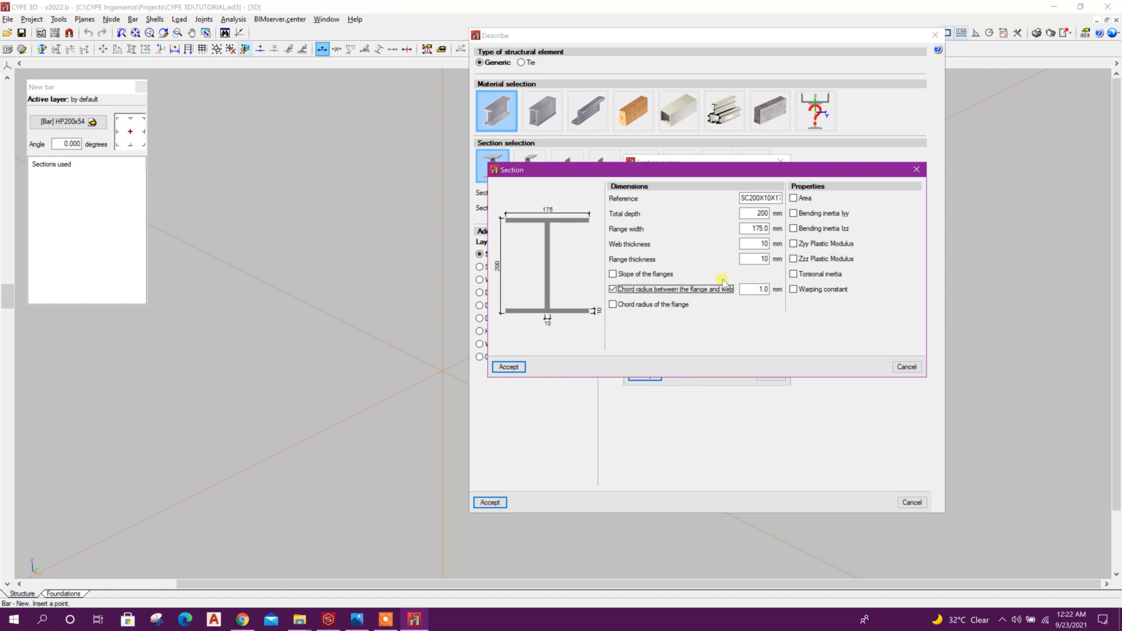
pyautogui.click(758, 289)
pyautogui.doubleClick(765, 289)
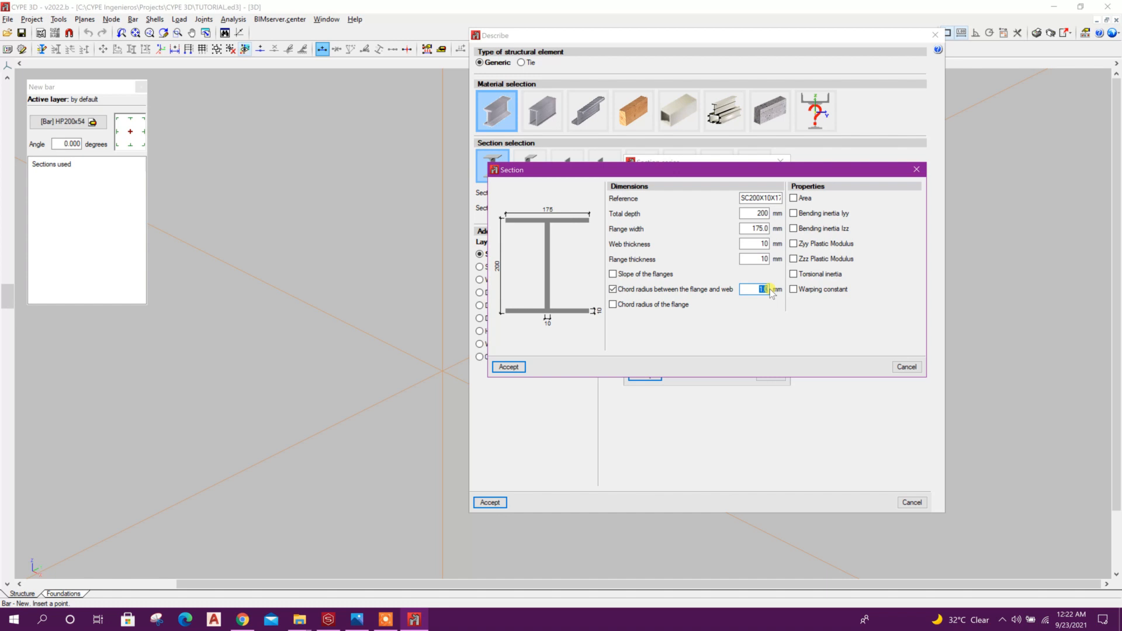
pyautogui.moveTo(765, 259); pyautogui.dragTo(751, 257)
pyautogui.click(657, 290)
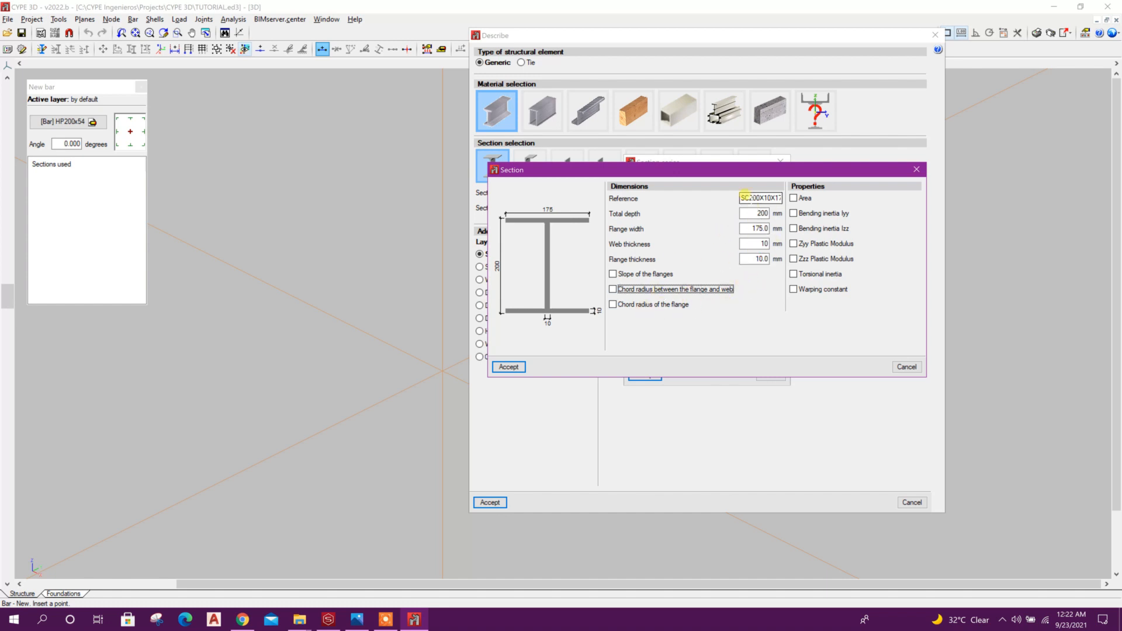
# Step: Accept the SC200X10X175X10 section into the SC series
pyautogui.click(750, 199)
pyautogui.click(750, 212)
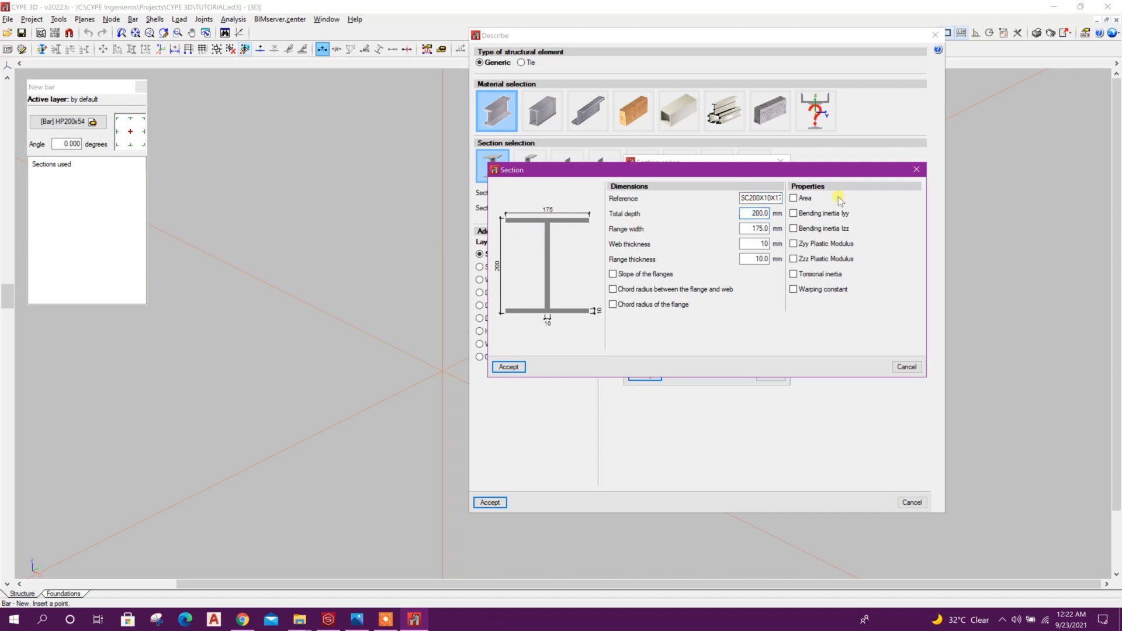
pyautogui.click(516, 368)
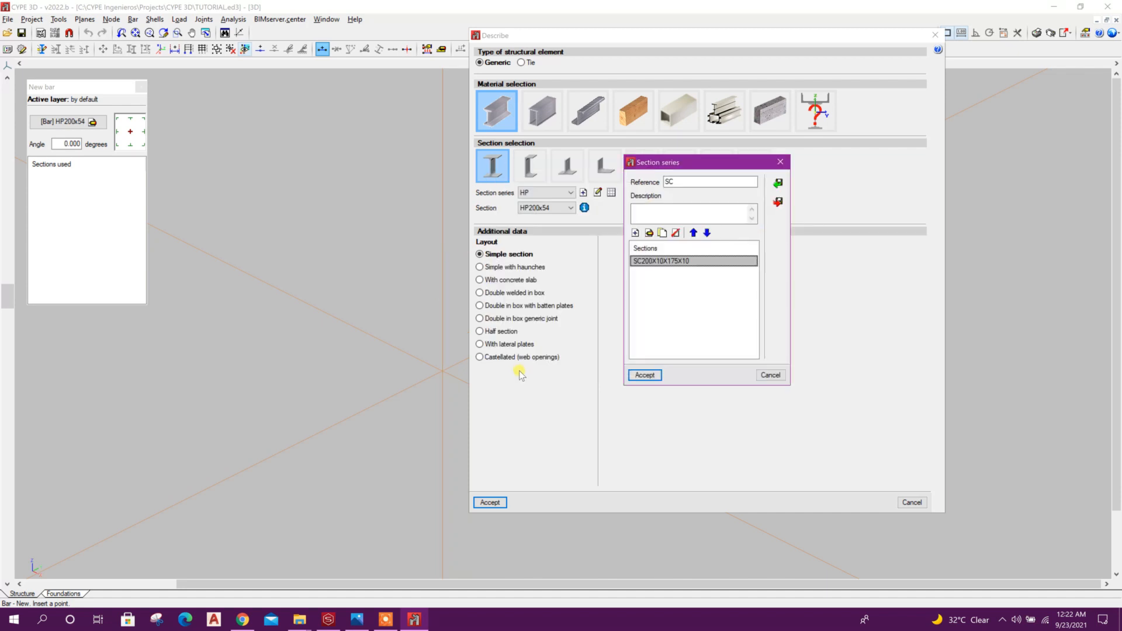
# Step: Add section SC250X14X250X14 with 250 mm depth and flange width and 14 mm web and flange thicknesses, and accept the SC series
pyautogui.click(635, 233)
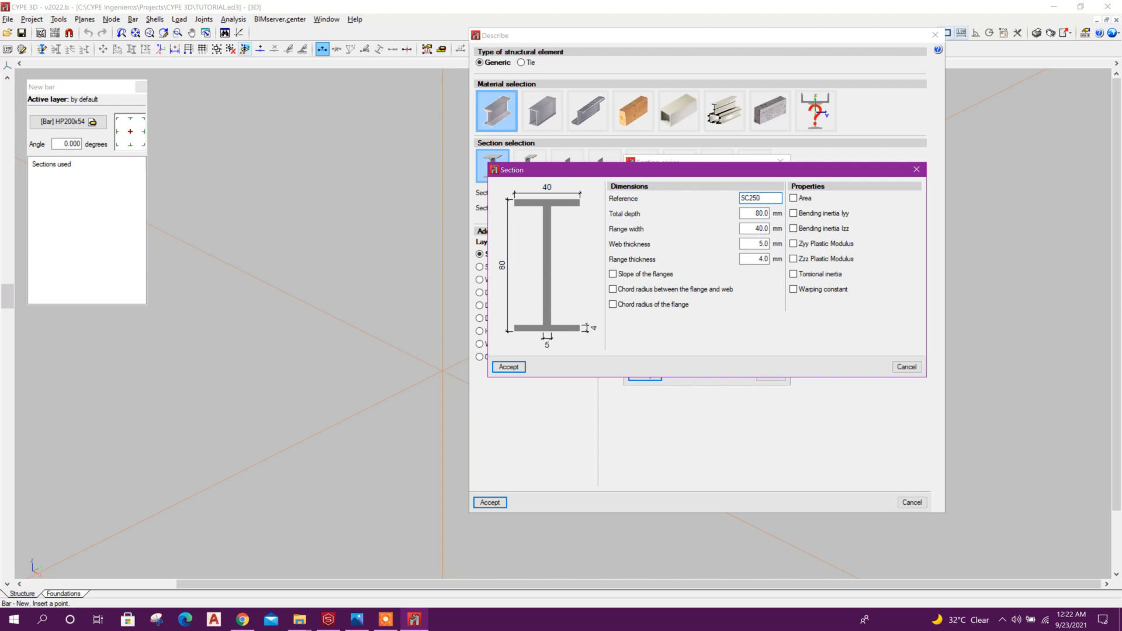
pyautogui.write('SC250X14X250X14')
pyautogui.write('250')
pyautogui.moveTo(752, 214); pyautogui.dragTo(777, 261)
pyautogui.write('2501414')
pyautogui.click(757, 243)
pyautogui.click(510, 367)
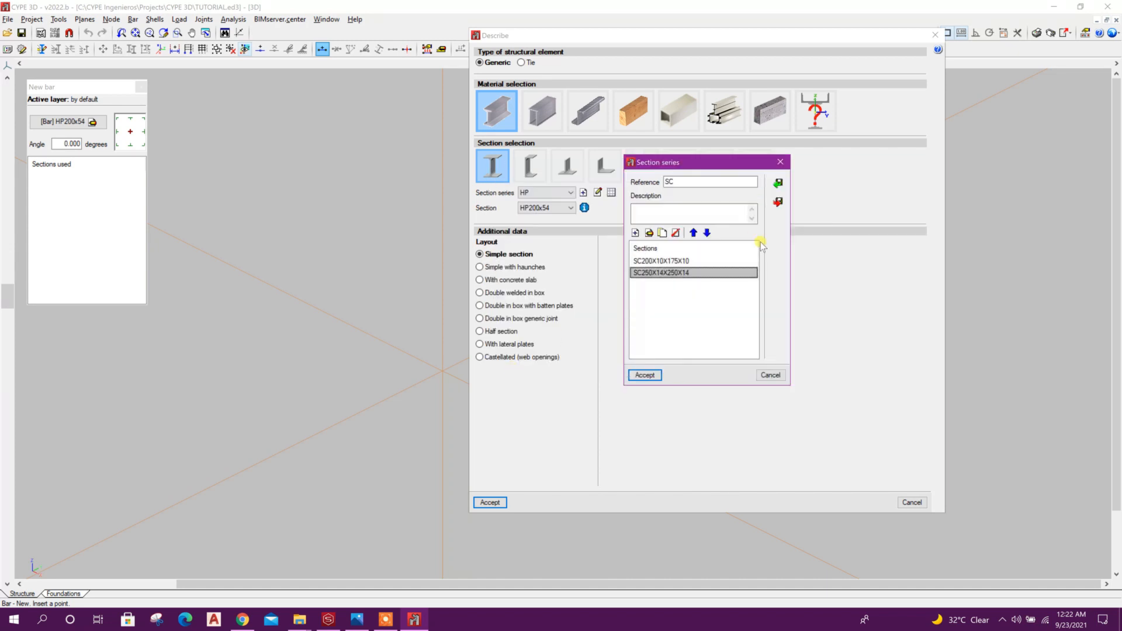
pyautogui.click(645, 375)
# Step: Create a new I-section series with the reference MB and begin adding its first section
pyautogui.click(566, 193)
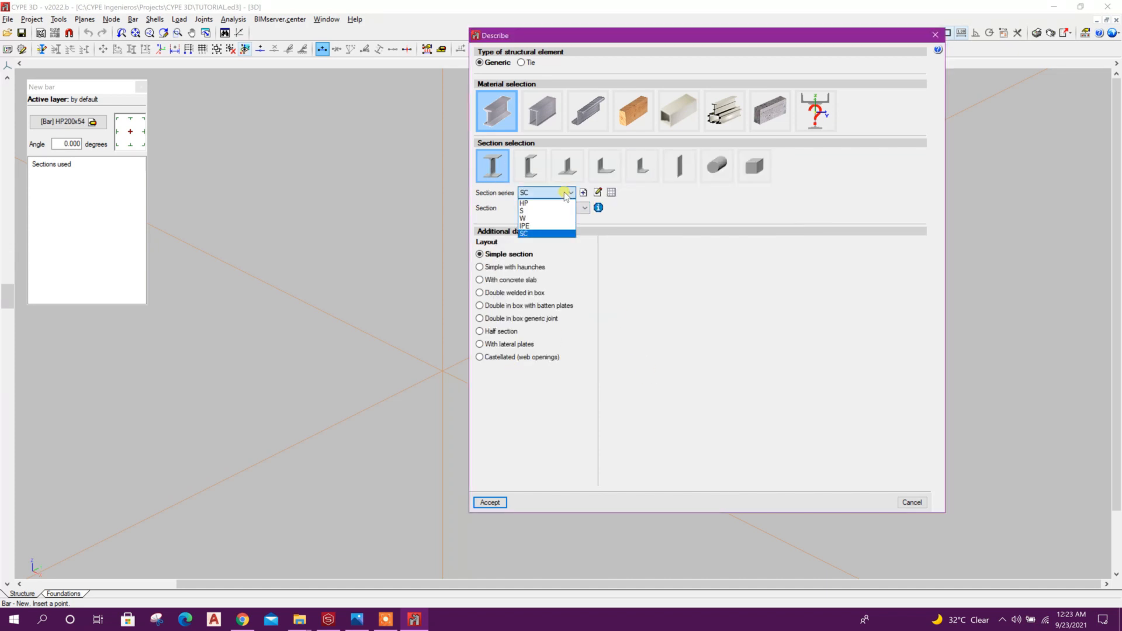
pyautogui.click(566, 193)
pyautogui.click(584, 192)
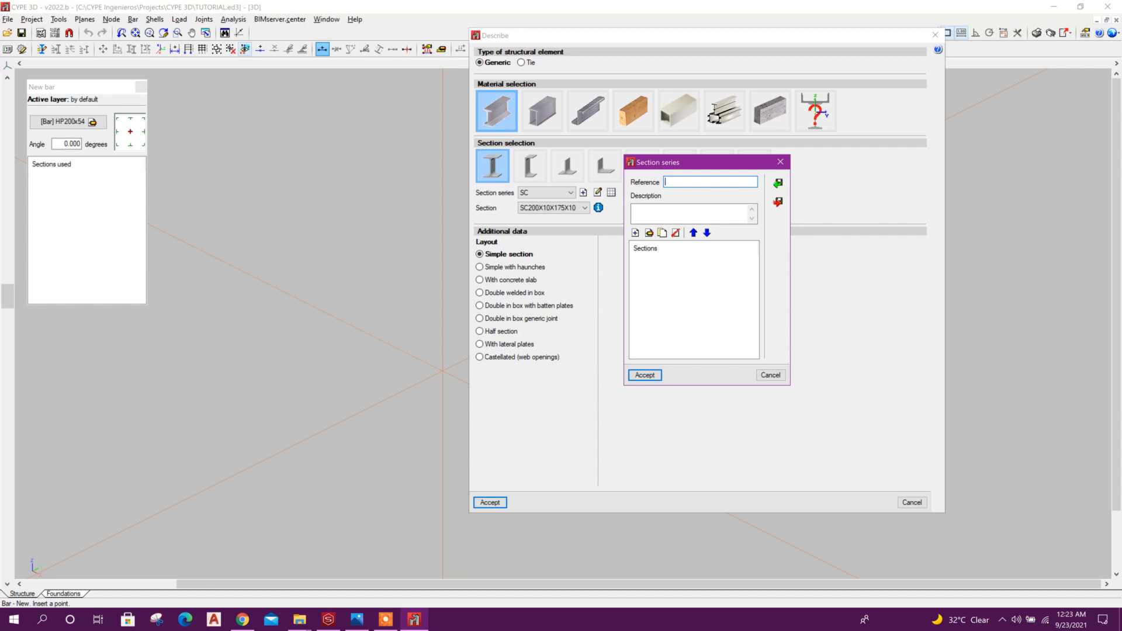
pyautogui.click(635, 233)
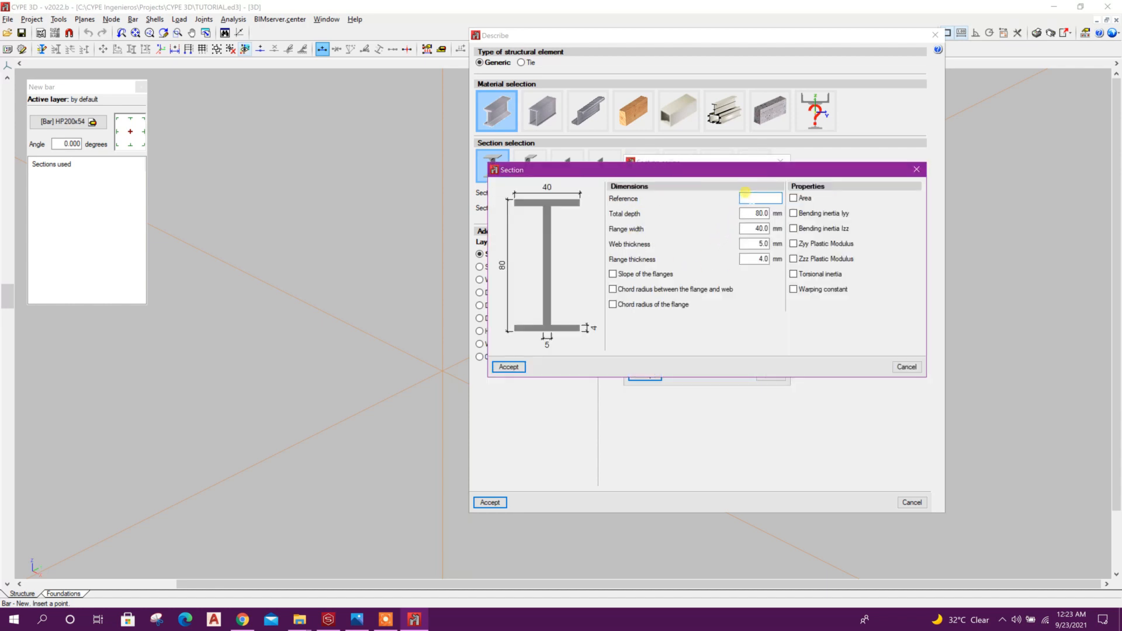
# Step: Define section MB225X12X200X12 with 225 mm total depth, 200 mm flange width and 12 mm web and flange thicknesses
pyautogui.write('MB225X12X20')
pyautogui.press('Tab')
pyautogui.write('225')
pyautogui.moveTo(752, 229); pyautogui.dragTo(772, 243)
pyautogui.write('20012')
pyautogui.click(763, 258)
pyautogui.write('12')
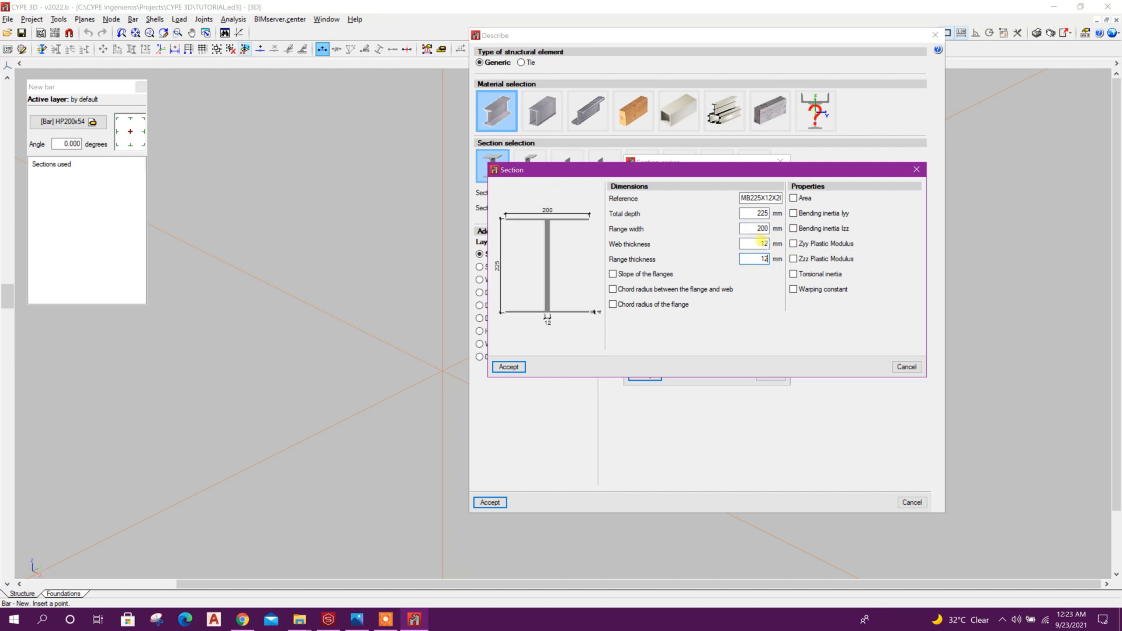
pyautogui.click(508, 366)
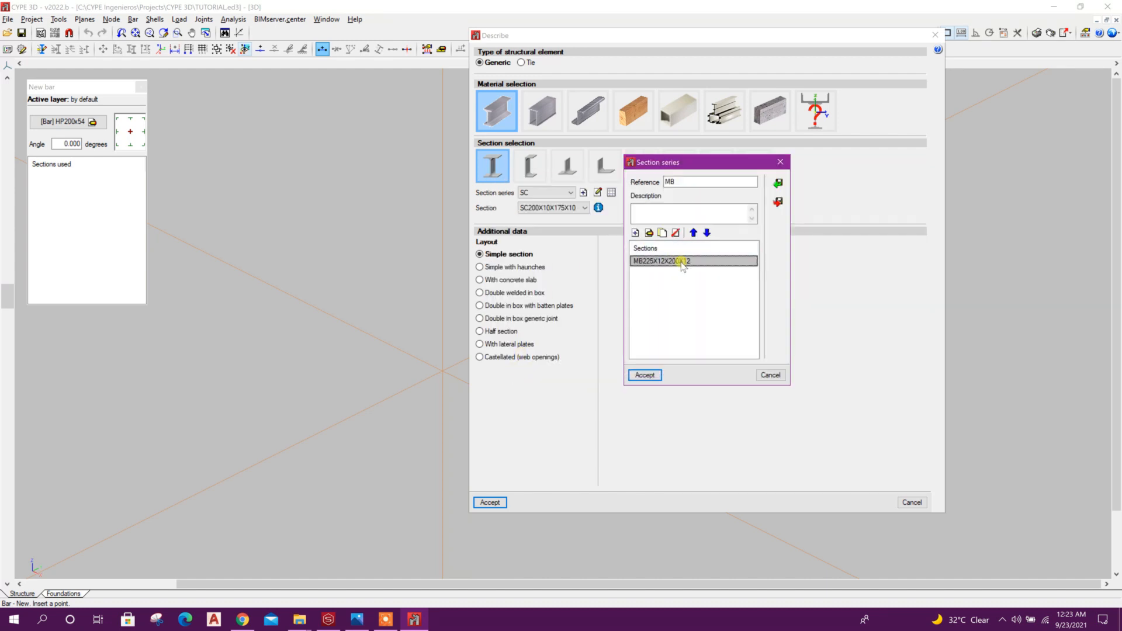
# Step: Duplicate the MB225X12X200X12 section and change the copy's reference to MB200X10X175X10
pyautogui.click(662, 232)
pyautogui.click(671, 273)
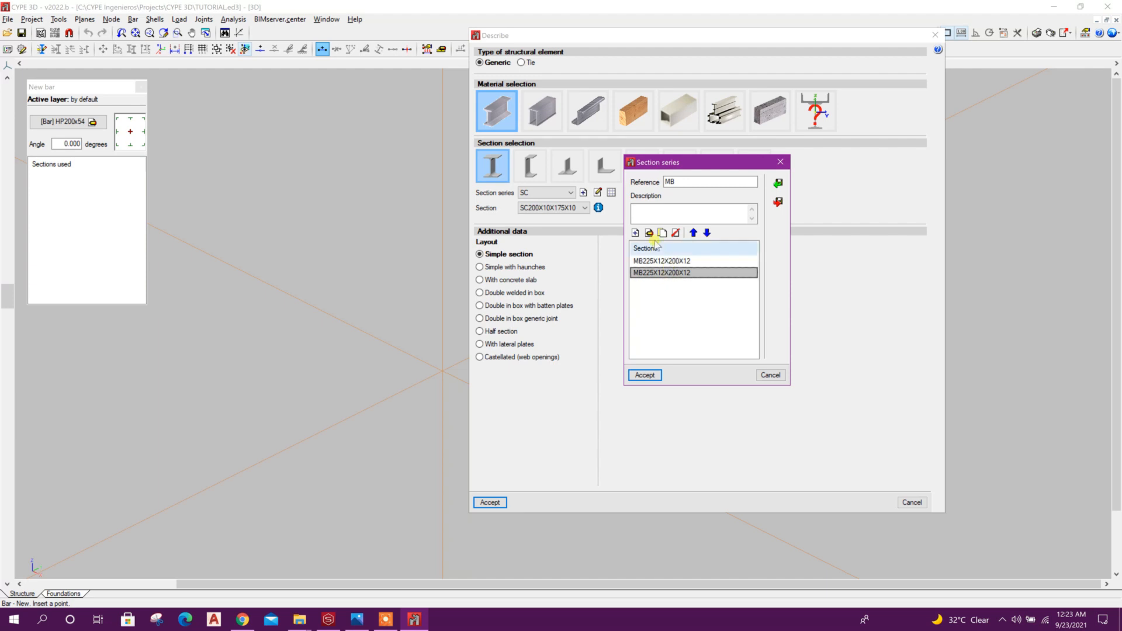
pyautogui.click(649, 232)
pyautogui.click(762, 198)
pyautogui.moveTo(761, 200)
pyautogui.mouseDown()
pyautogui.moveTo(724, 202)
pyautogui.moveTo(792, 200)
pyautogui.moveTo(758, 198)
pyautogui.mouseUp()
pyautogui.press('BackSpace')
pyautogui.press('BackSpace')
pyautogui.write('00X10')
pyautogui.click(774, 196)
pyautogui.write('17')
pyautogui.press('Tab')
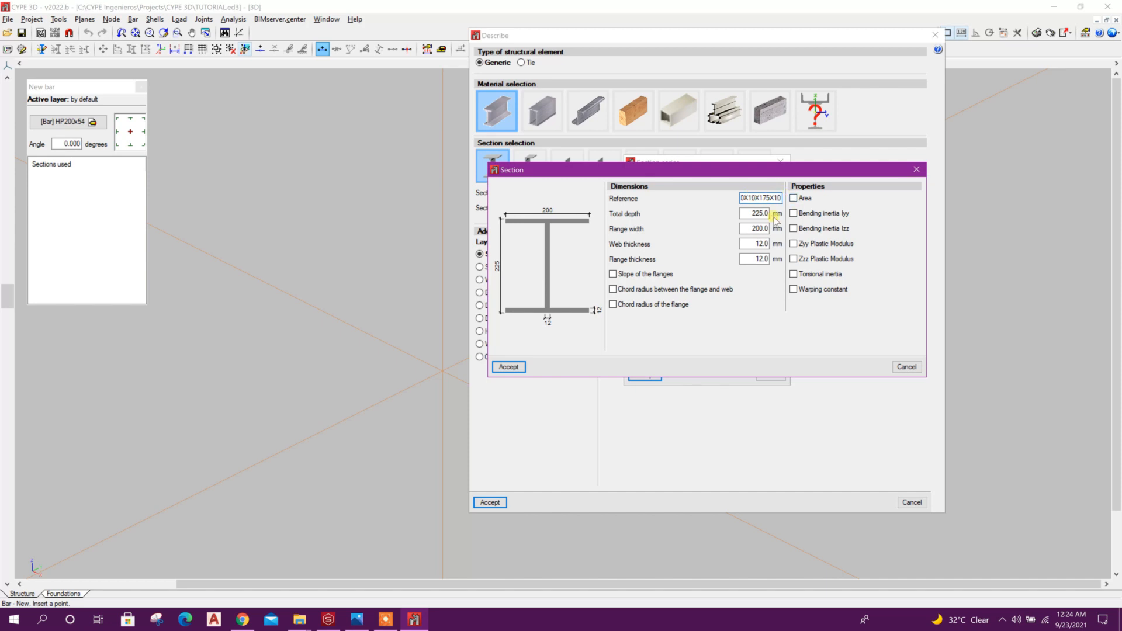
# Step: Set the copied section's total depth to 200 mm, flange width to 175 mm and web and flange thicknesses to 10 mm
pyautogui.write('200')
pyautogui.press('Tab')
pyautogui.write('170')
pyautogui.press('Tab')
pyautogui.write('10')
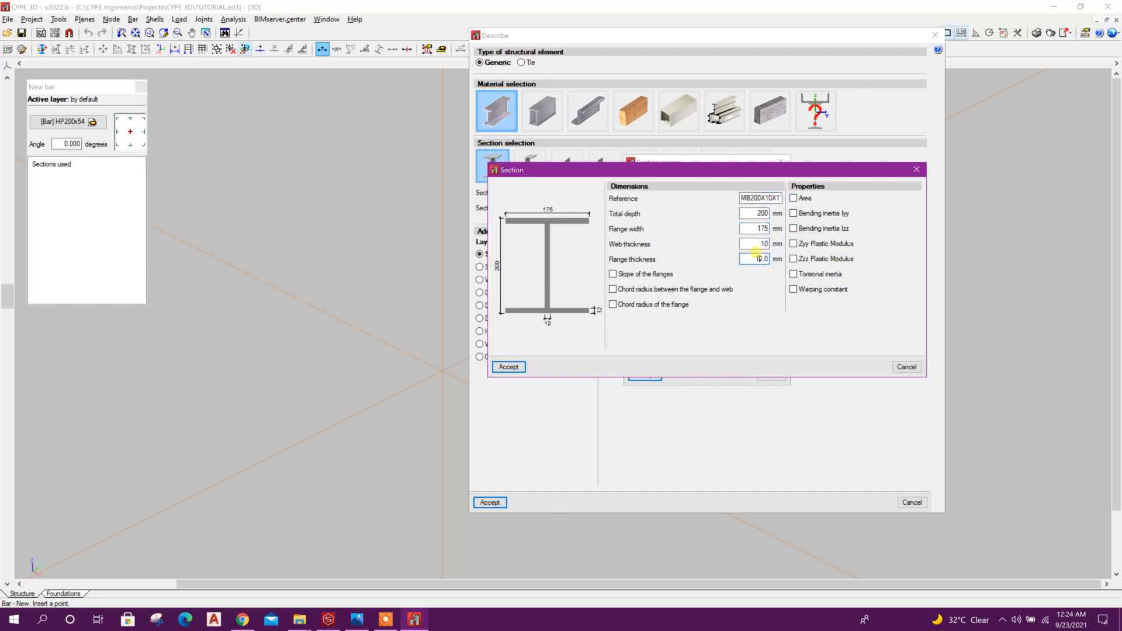
pyautogui.click(521, 369)
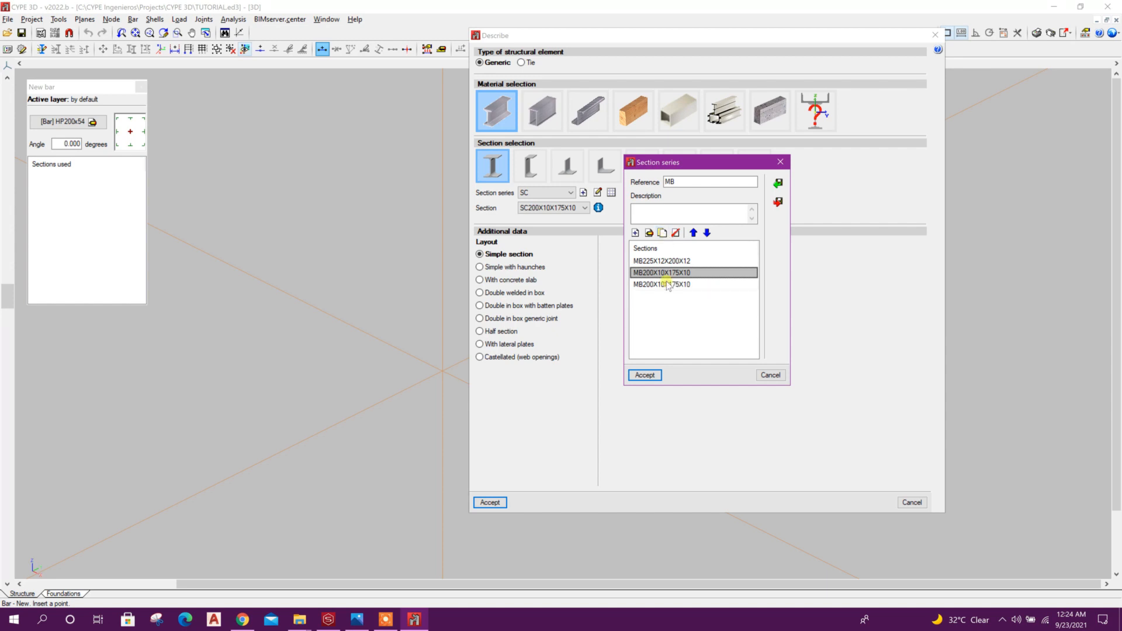
# Step: Redefine the duplicate of MB200X10X175X10 as section MB180X10X150X10 and accept the MB series
pyautogui.click(670, 285)
pyautogui.click(662, 232)
pyautogui.click(743, 198)
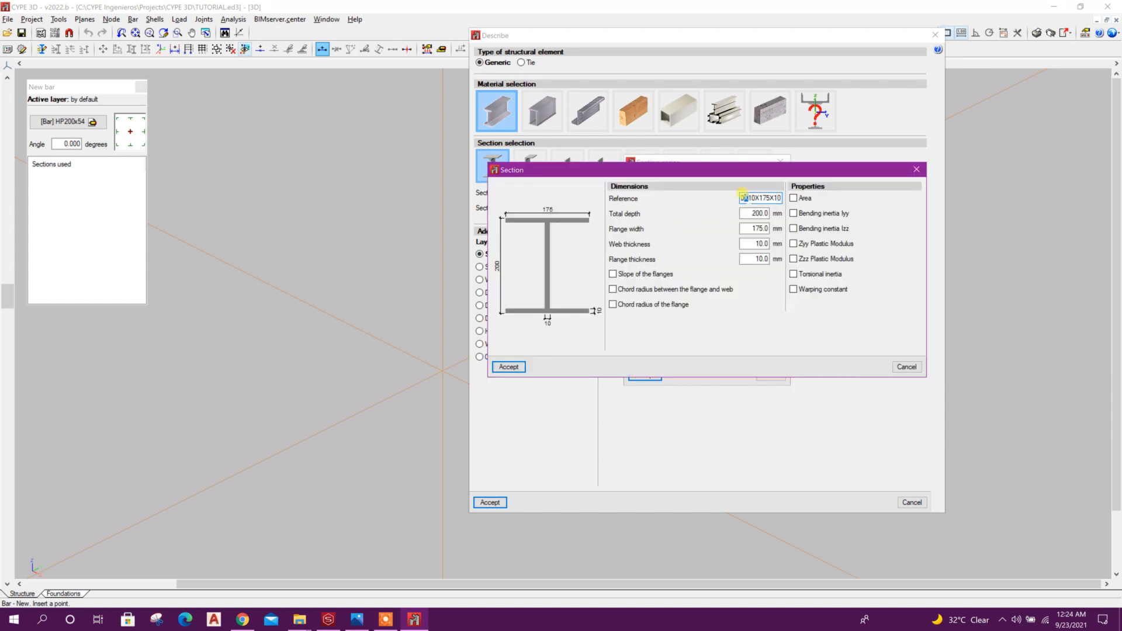
pyautogui.moveTo(747, 199); pyautogui.dragTo(782, 231)
pyautogui.write('250')
pyautogui.click(772, 199)
pyautogui.press('BackSpace')
pyautogui.press('BackSpace')
pyautogui.write('50')
pyautogui.click(745, 228)
pyautogui.write('180X10X150')
pyautogui.click(509, 366)
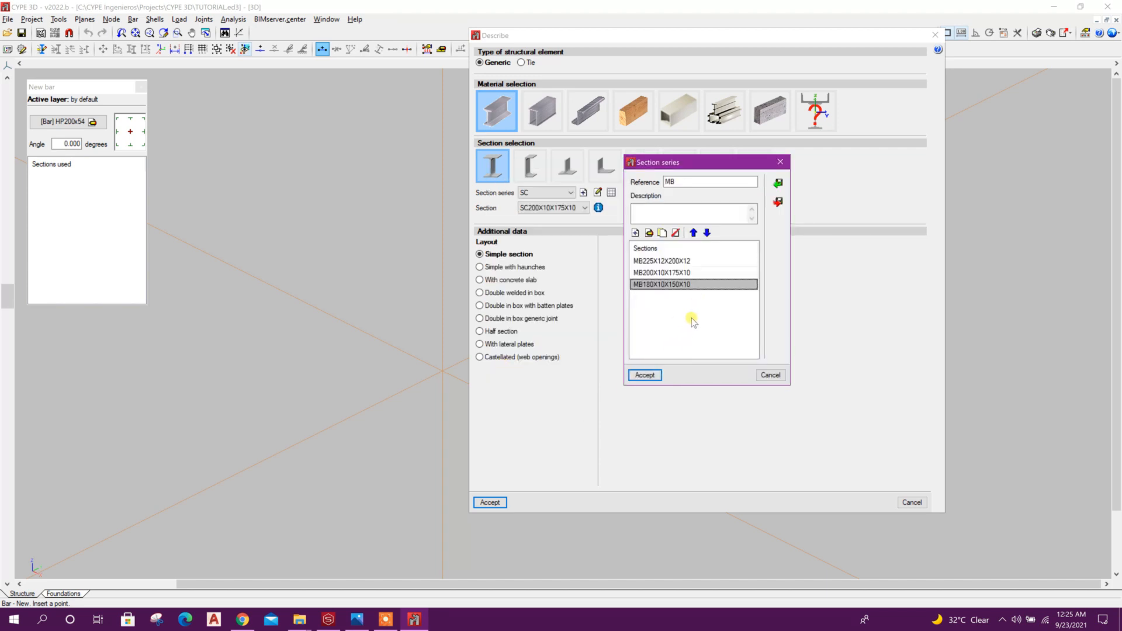
pyautogui.click(646, 375)
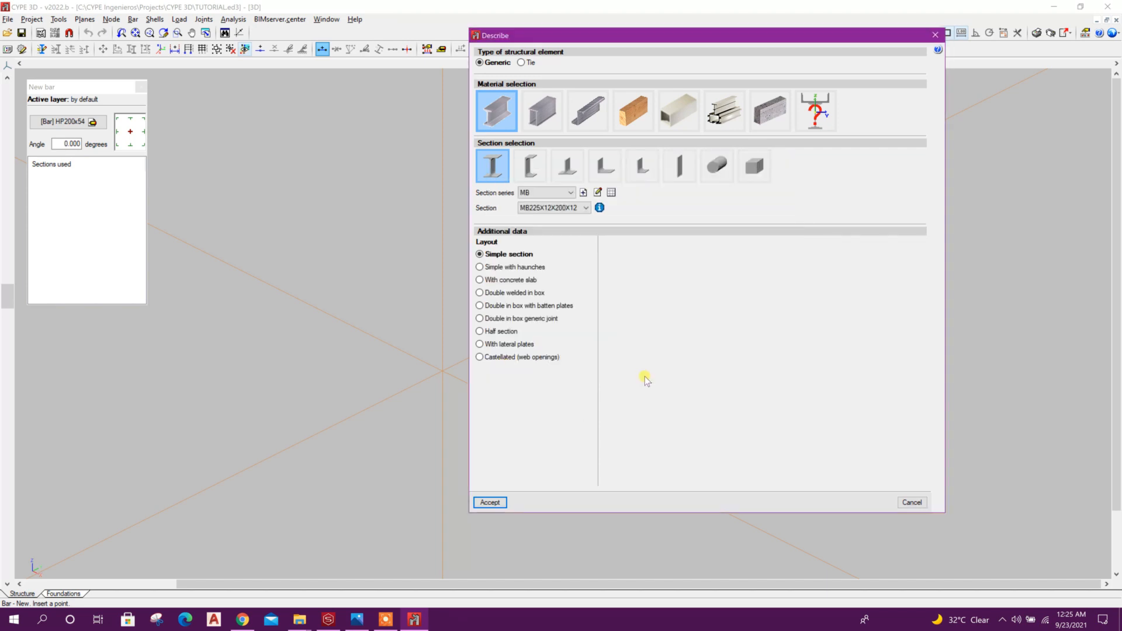
# Step: Choose SC200X10X175X10 from the SC series as the section for new bars
pyautogui.click(549, 193)
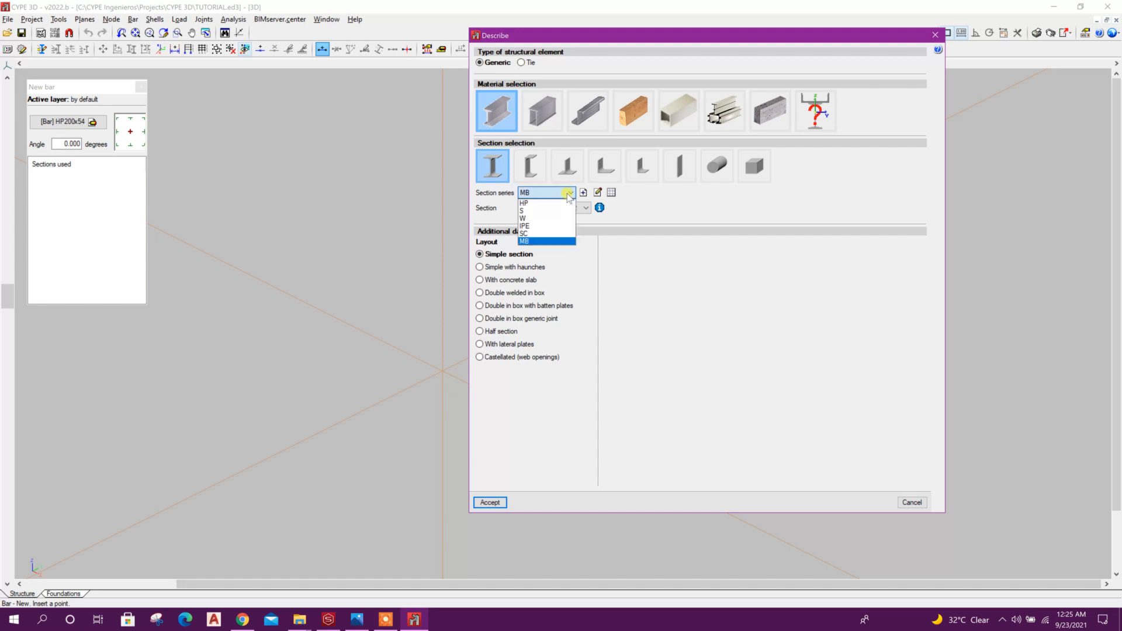
pyautogui.click(547, 234)
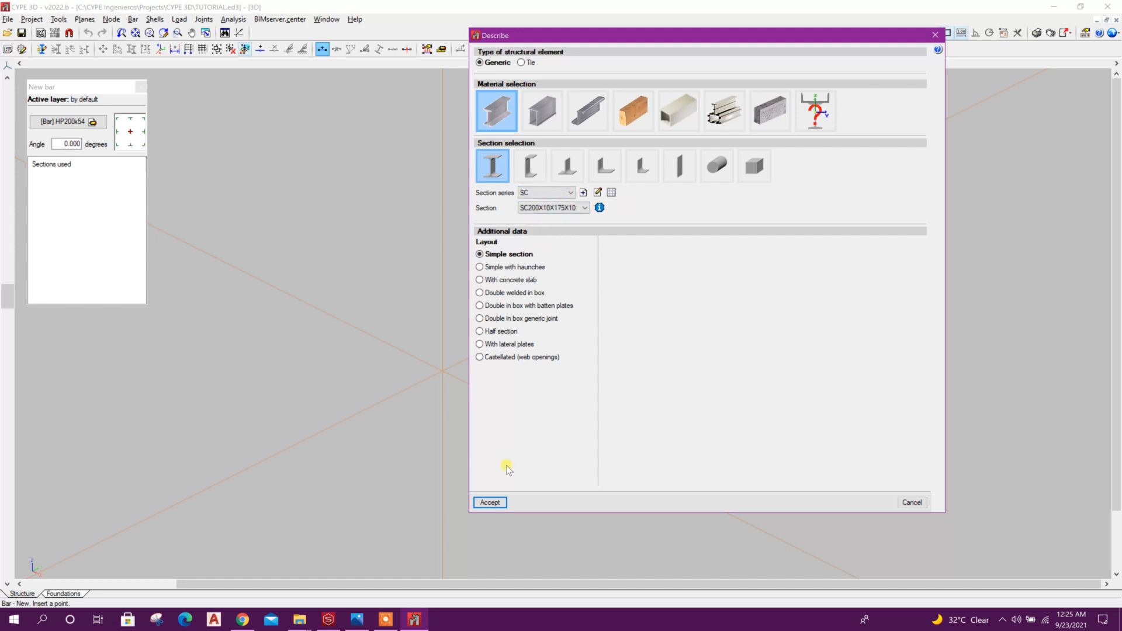
pyautogui.click(490, 502)
# Step: Draw a vertical column bar 4.6 m long upward from the origin
pyautogui.click(442, 371)
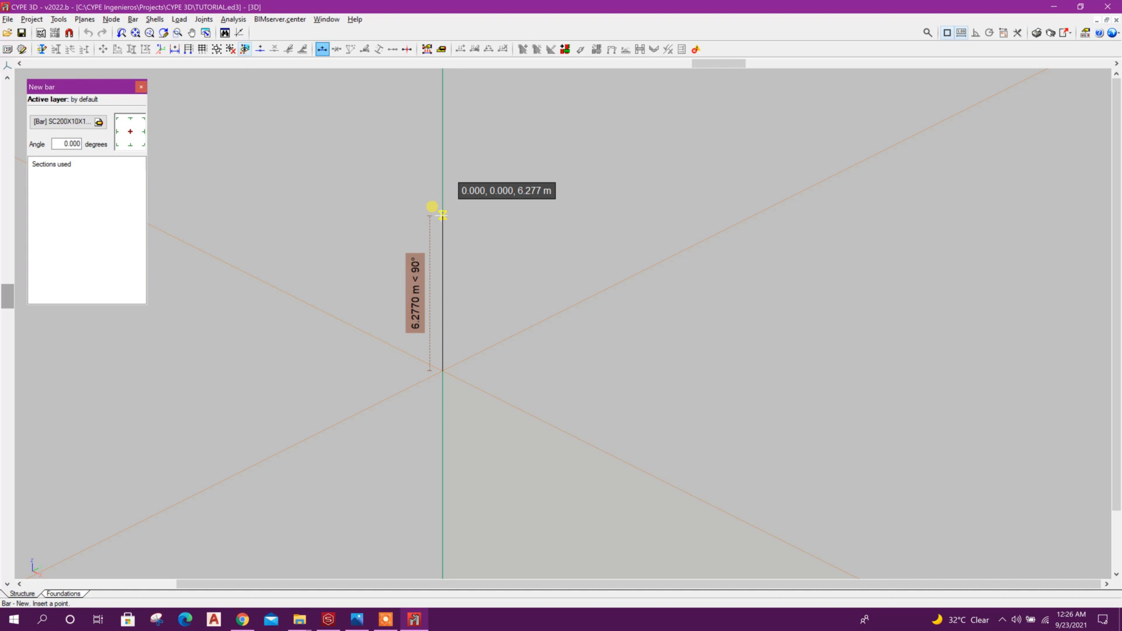
pyautogui.press('Return')
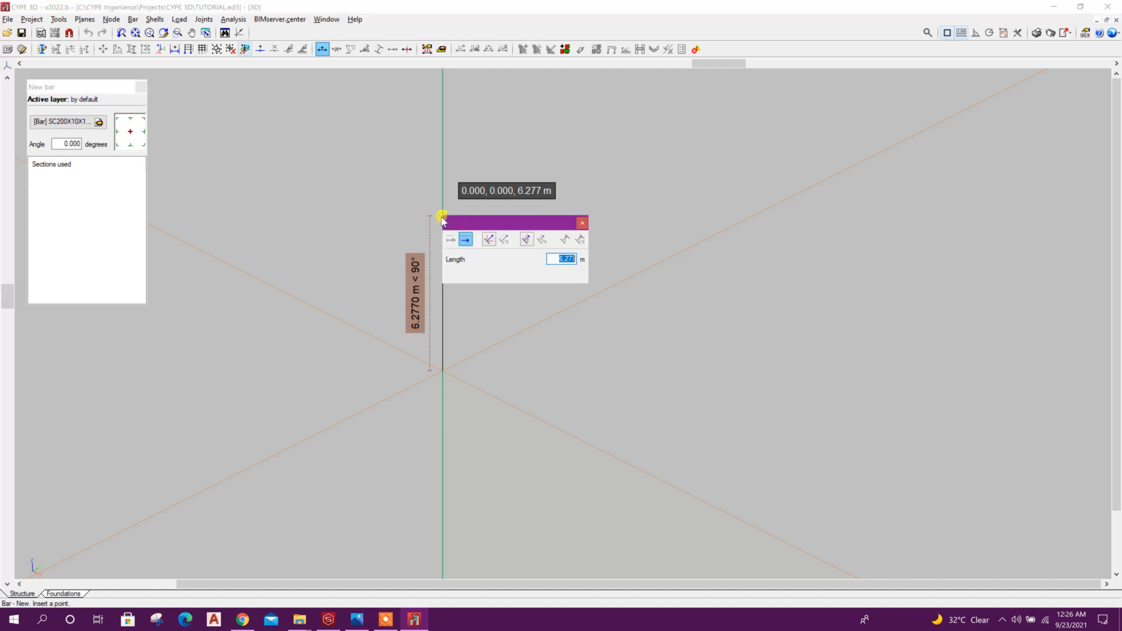
pyautogui.write('4.6')
pyautogui.press('Return')
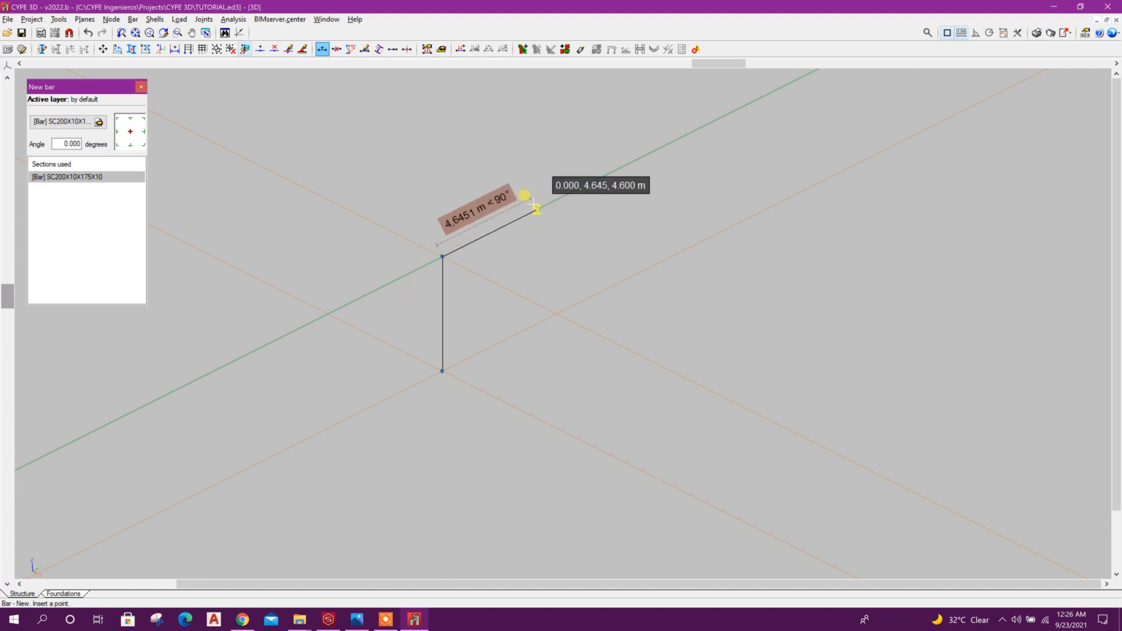
# Step: Draw the rectangle of top beams from the column head, 4.8 m along Y and 3.6 m along X, closing it at the start
pyautogui.write('4')
pyautogui.write('4')
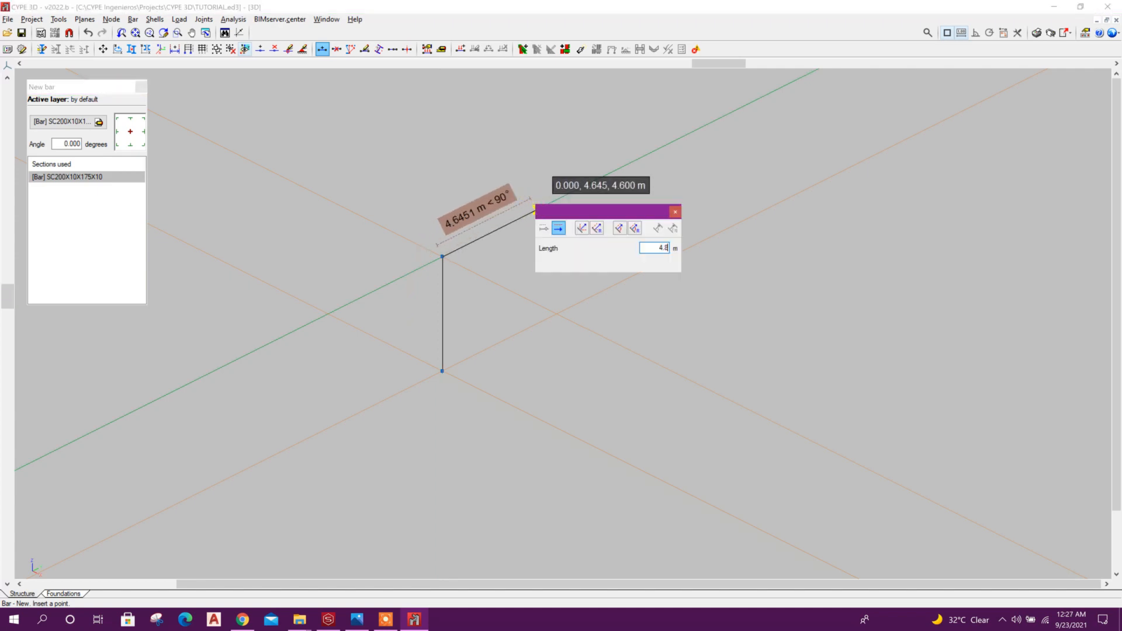
pyautogui.press('Return')
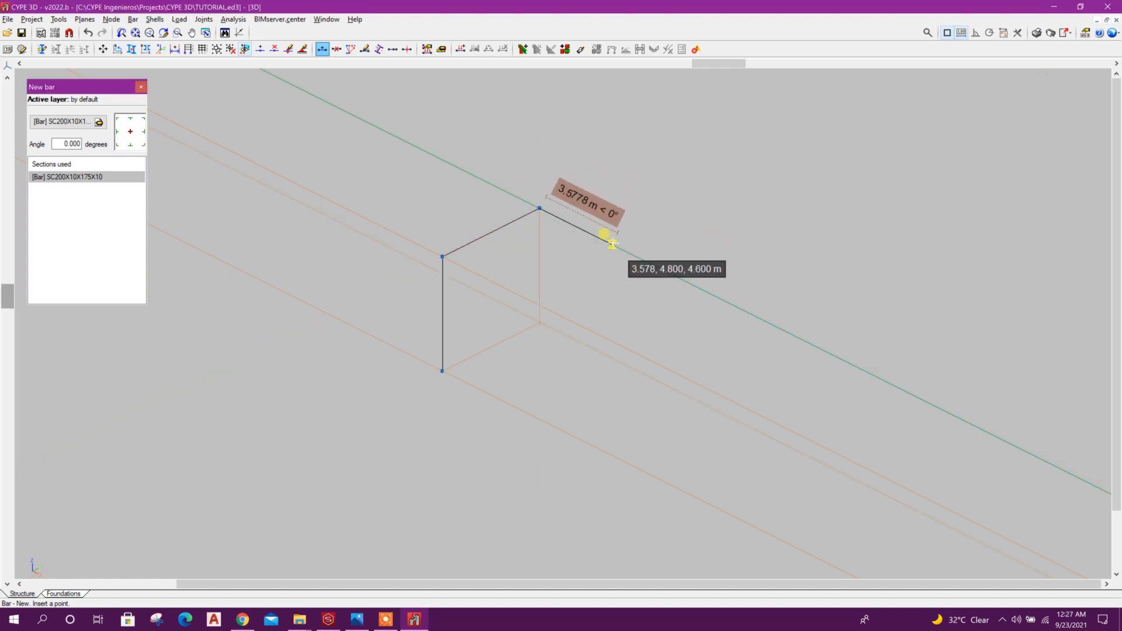
pyautogui.press('Return')
pyautogui.write('3')
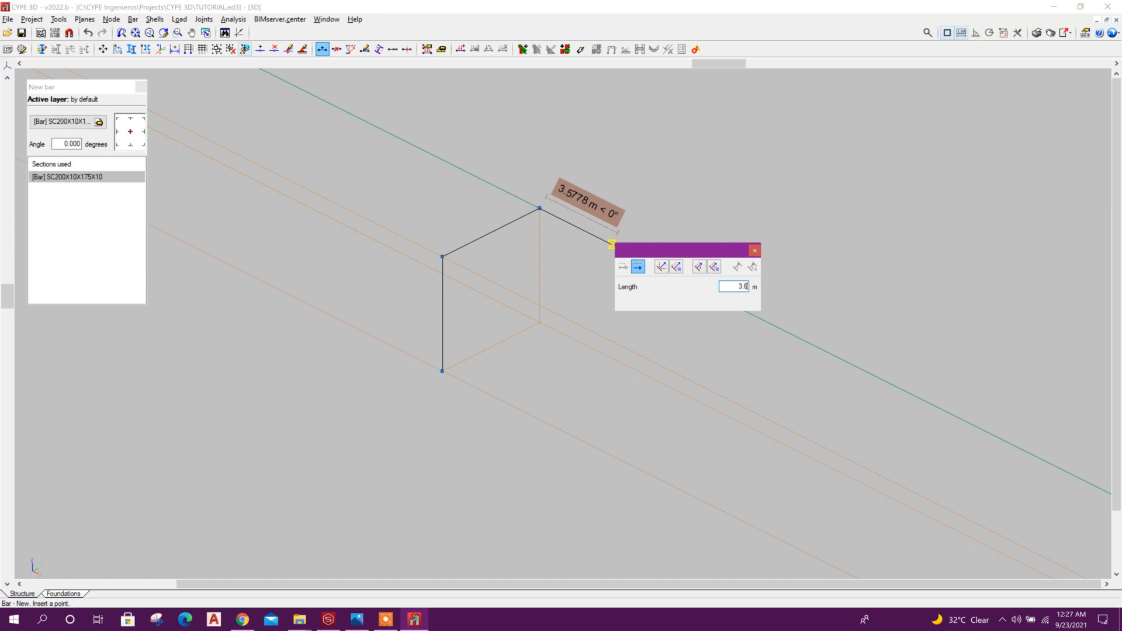
pyautogui.write('.6')
pyautogui.press('Return')
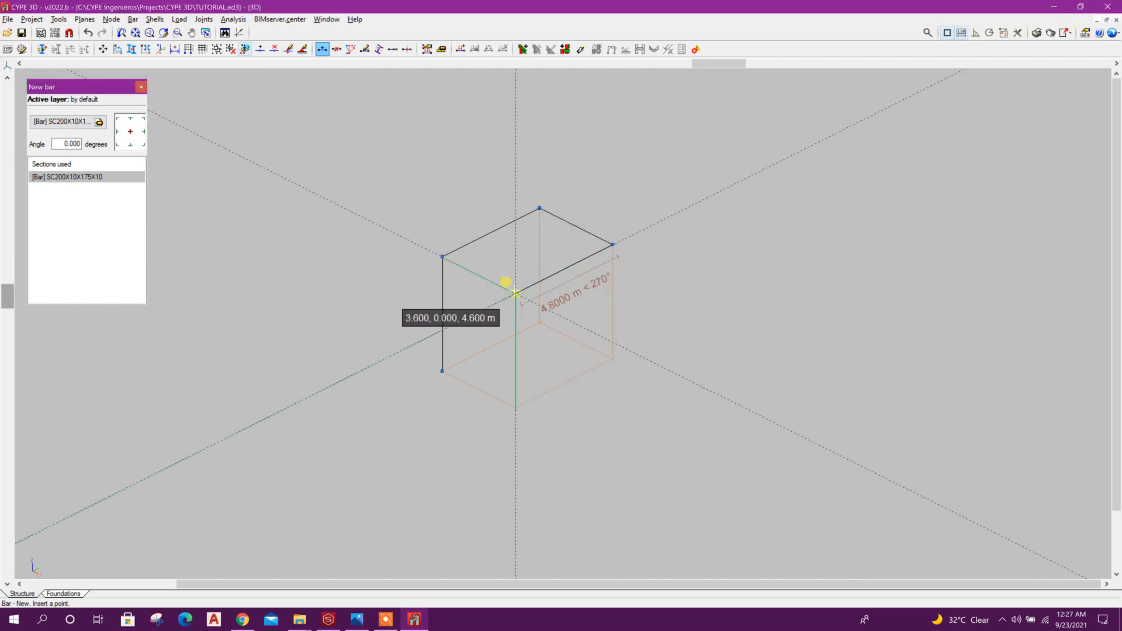
pyautogui.click(448, 258)
pyautogui.rightClick(690, 348)
# Step: Draw vertical column bars between the ground and the other three corners of the beam rectangle, and finish drawing bars
pyautogui.scroll(2, 582, 373)
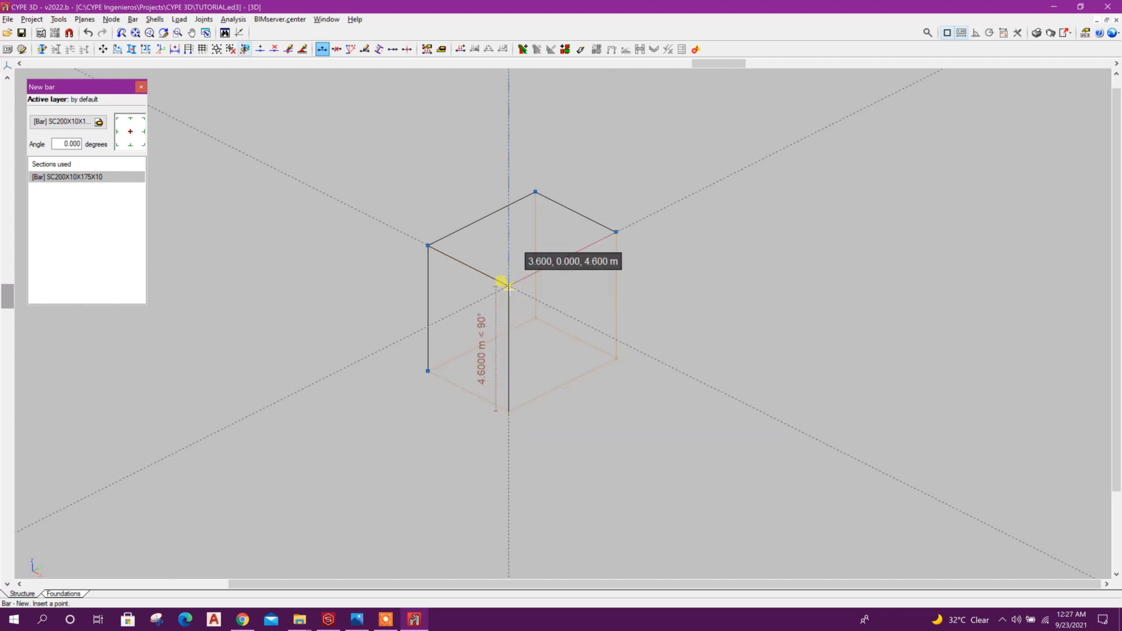
pyautogui.click(616, 357)
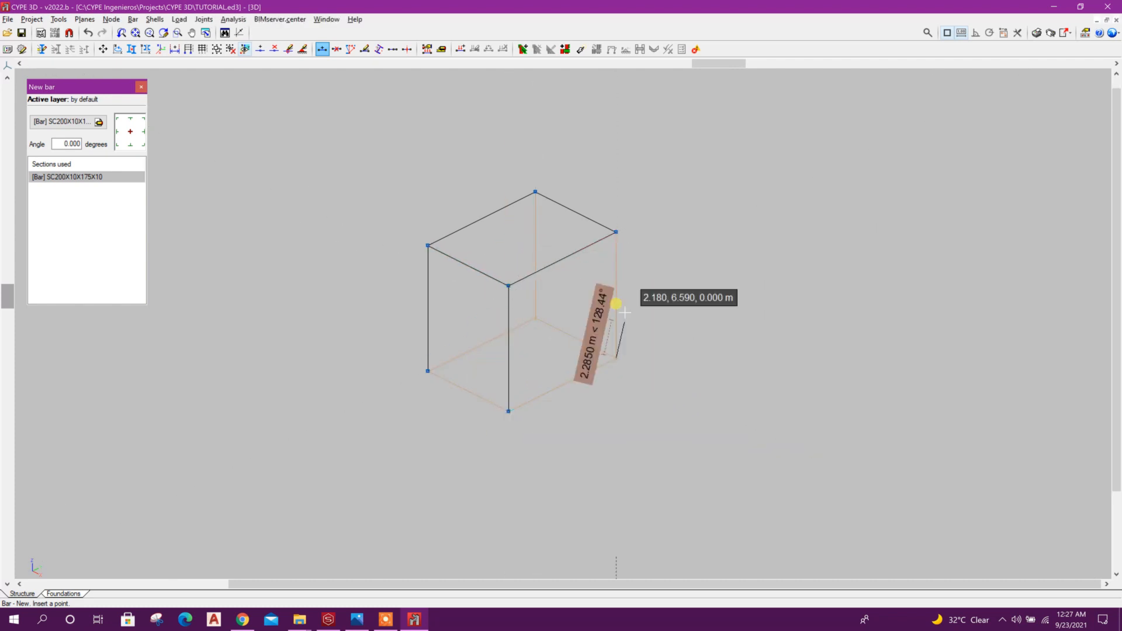
pyautogui.click(616, 232)
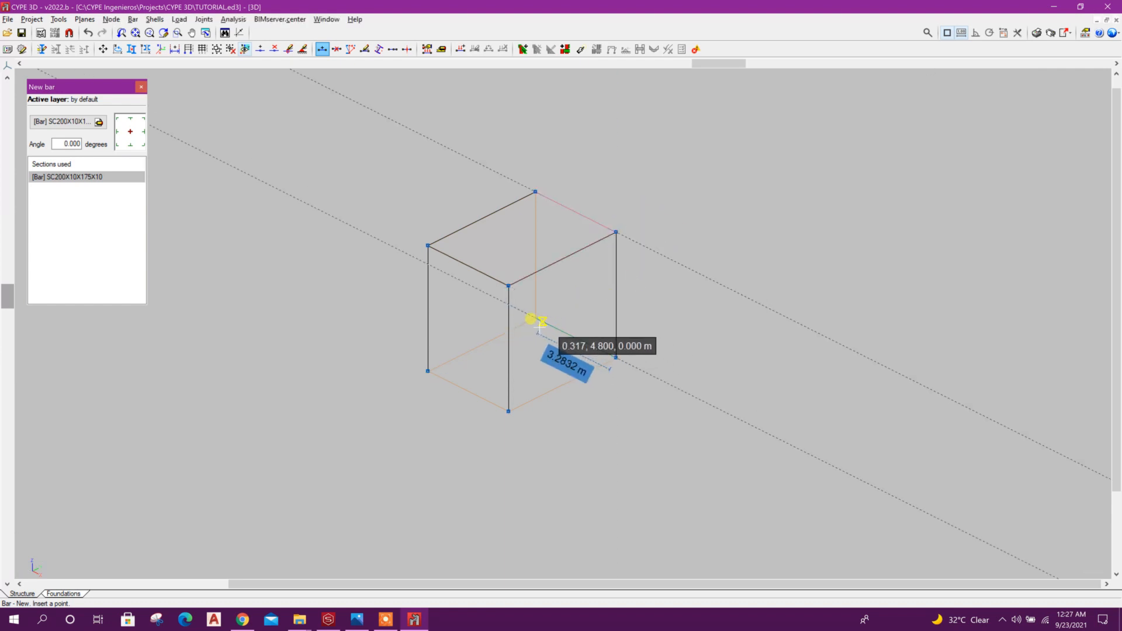
pyautogui.click(541, 202)
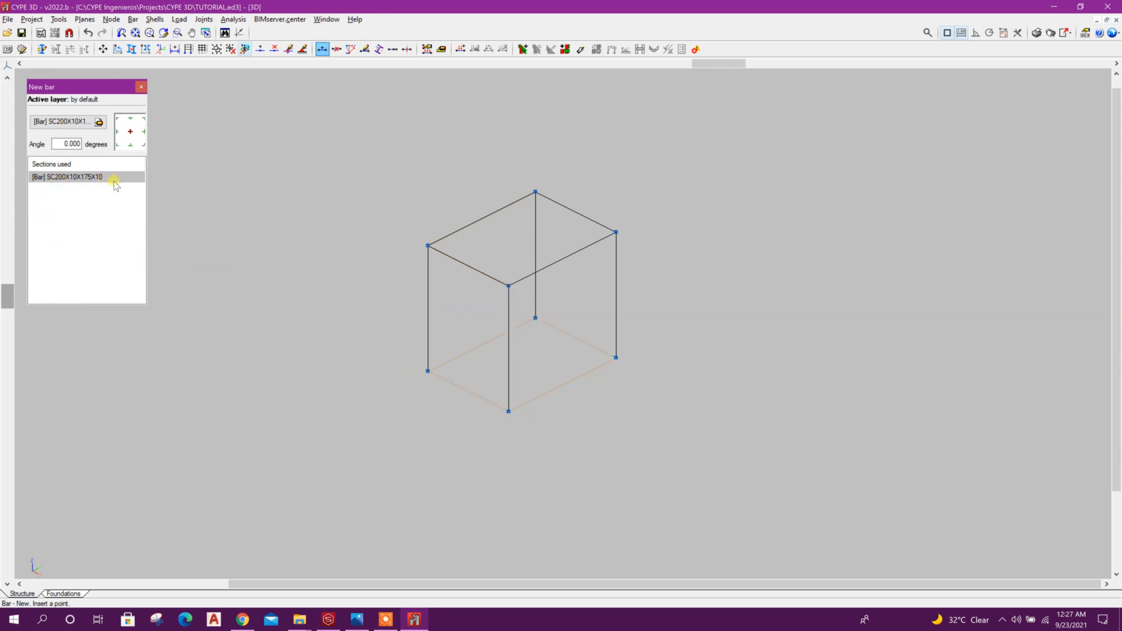
pyautogui.click(138, 88)
# Step: Assign section MB225X12X200X12 from the MB series to the four top beams
pyautogui.click(132, 20)
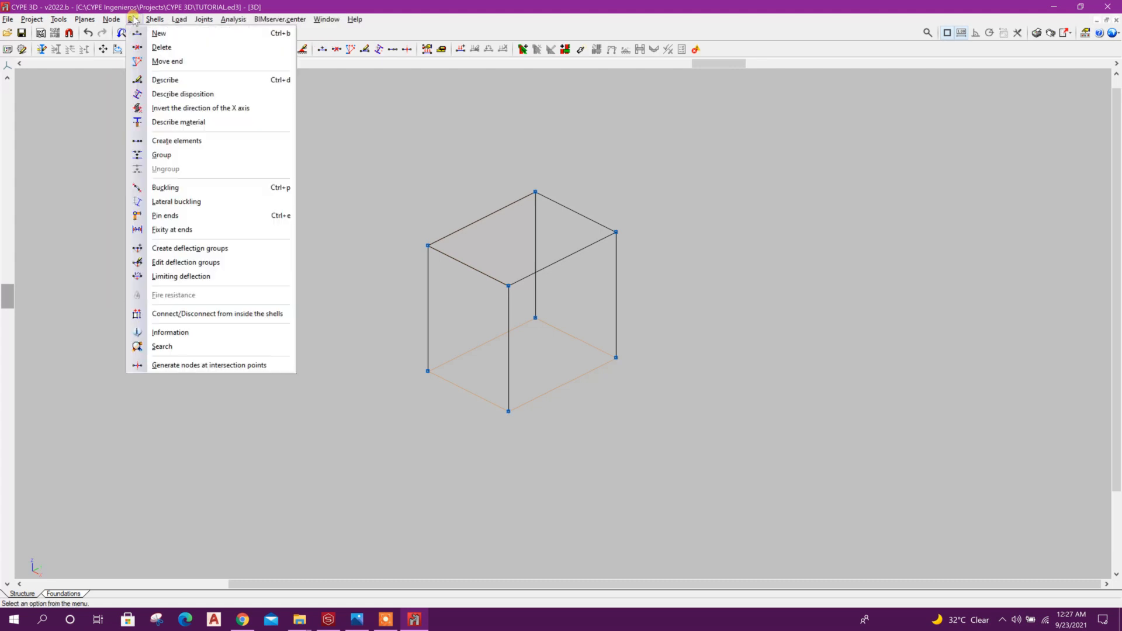
pyautogui.click(170, 80)
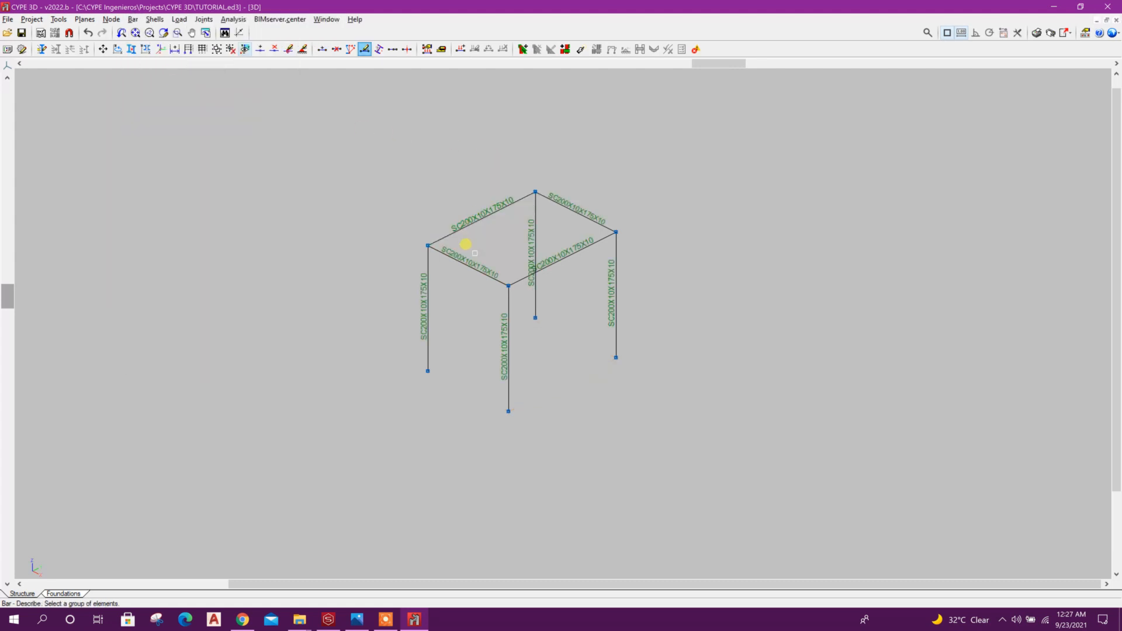
pyautogui.click(464, 234)
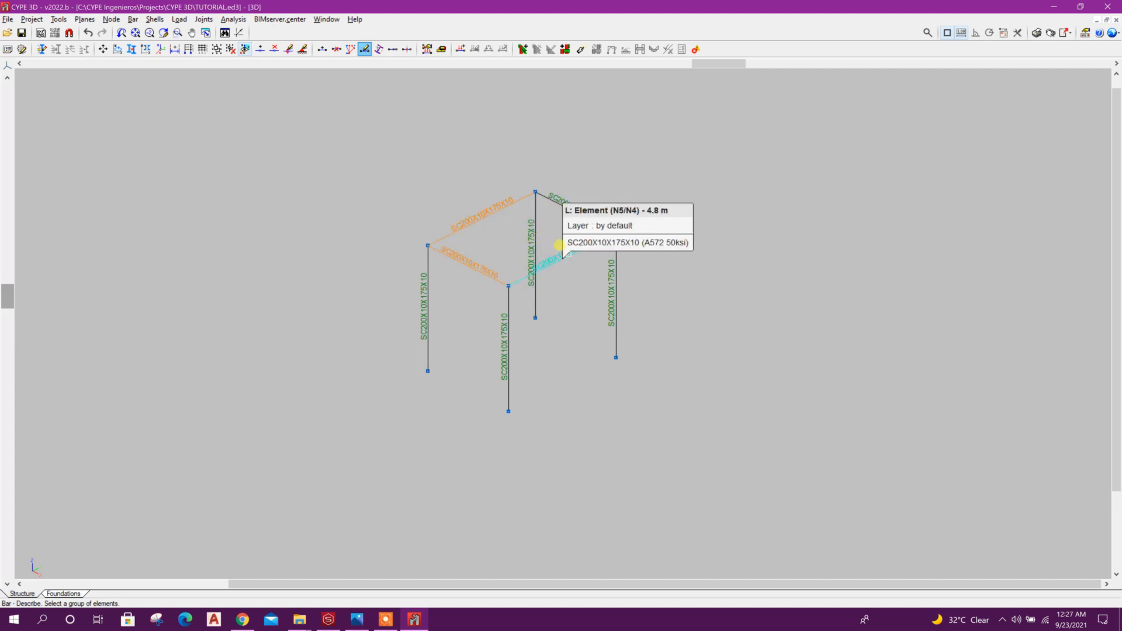
pyautogui.click(540, 270)
pyautogui.click(572, 225)
pyautogui.rightClick(573, 230)
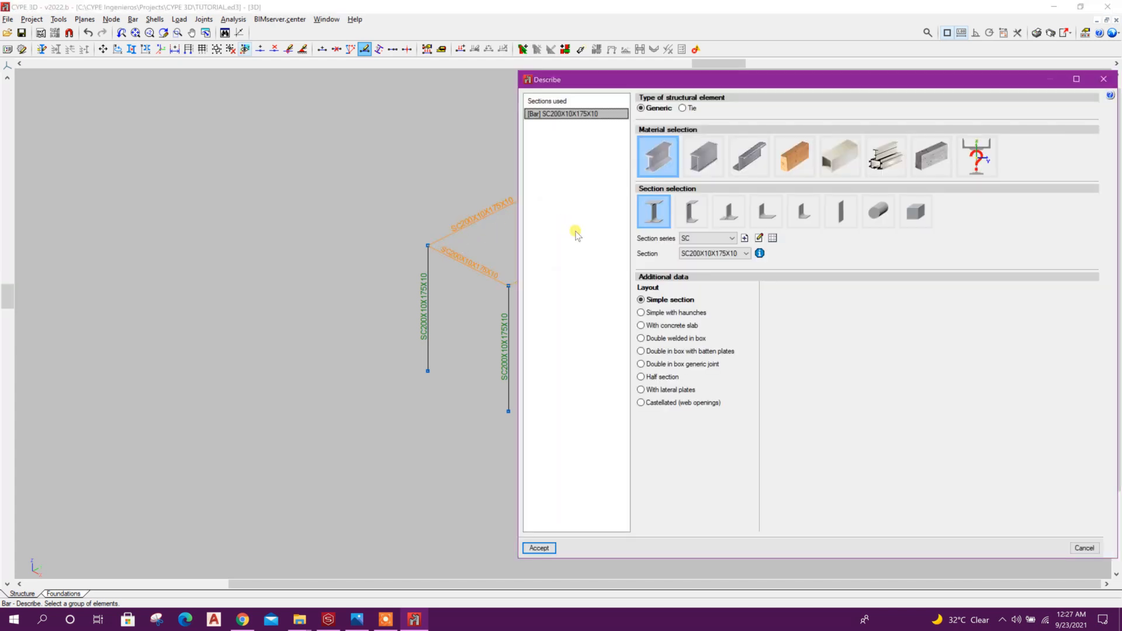
pyautogui.click(716, 239)
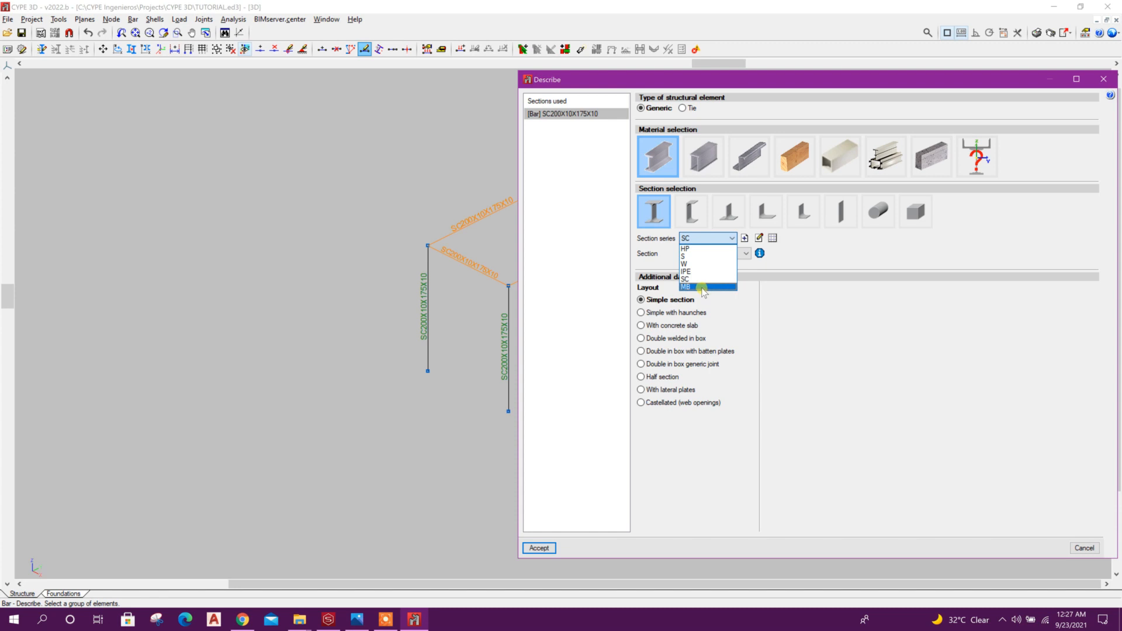
pyautogui.click(703, 288)
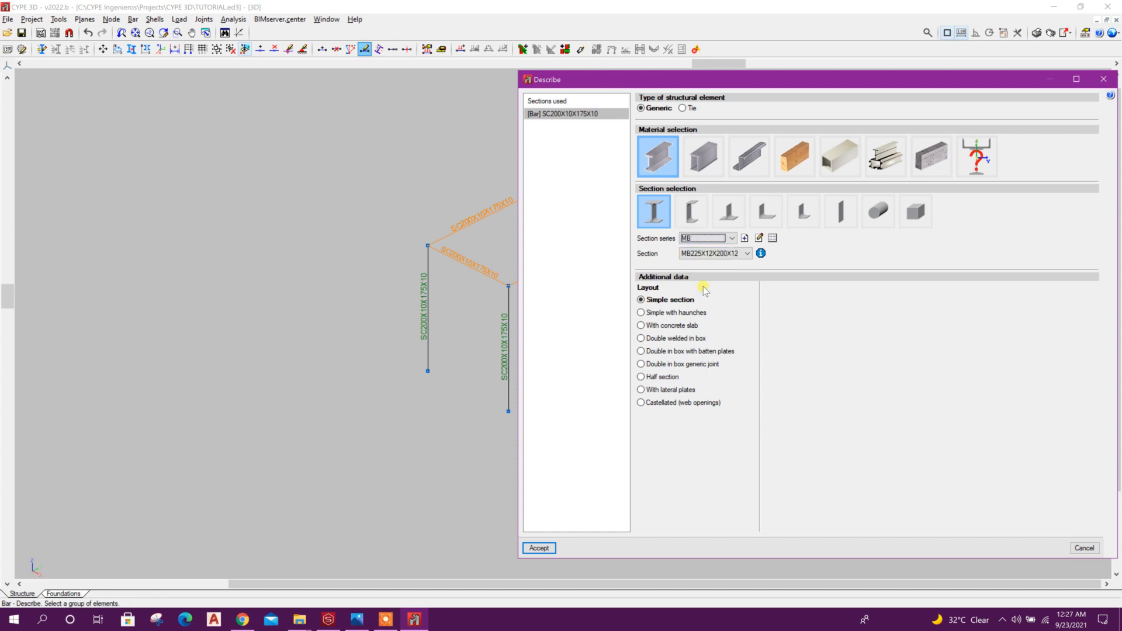
pyautogui.click(547, 550)
# Step: Copy the two columns at the far Y end and their connected top beams 4.8 m along Y to form a second bay
pyautogui.scroll(1, 578, 259)
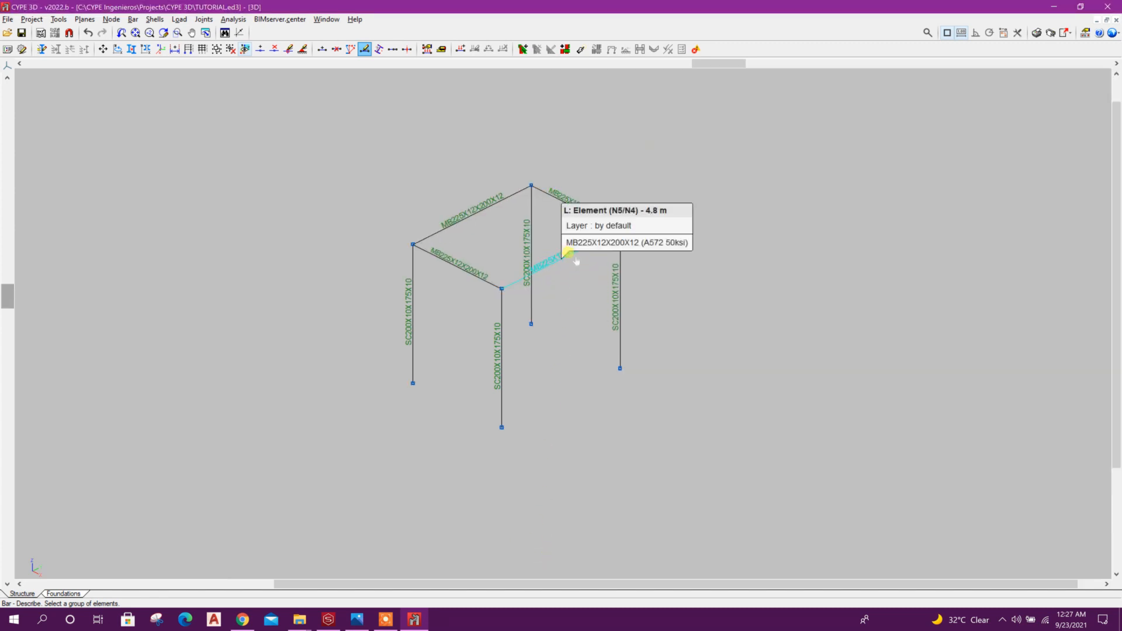
pyautogui.moveTo(488, 398); pyautogui.dragTo(662, 387, button='middle')
pyautogui.rightClick(480, 406)
pyautogui.scroll(2, 515, 403)
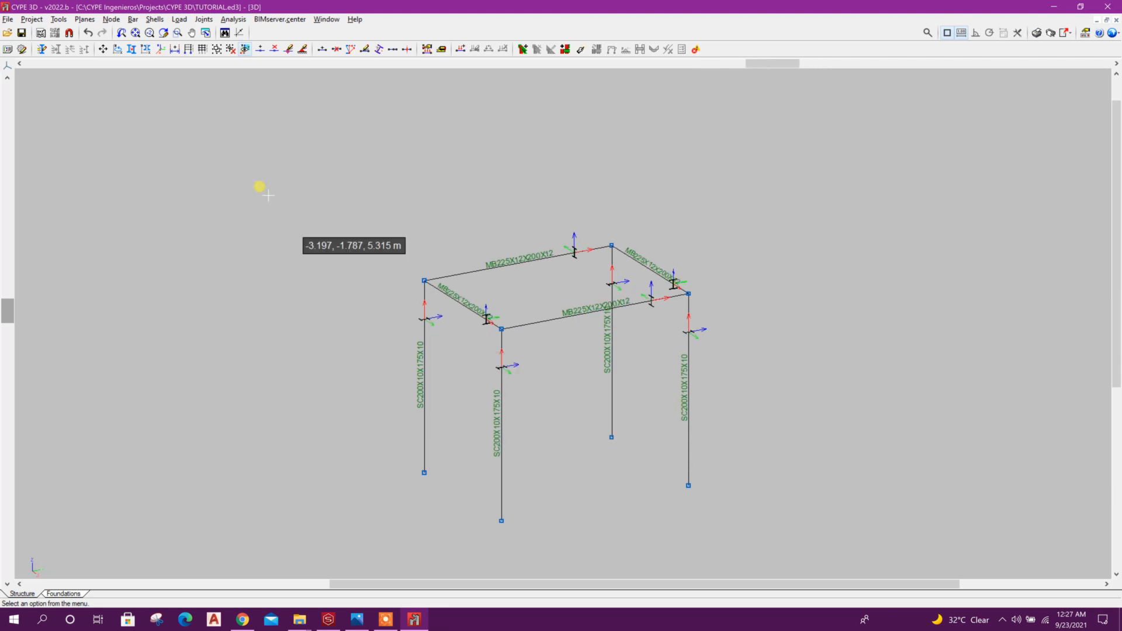
pyautogui.click(132, 49)
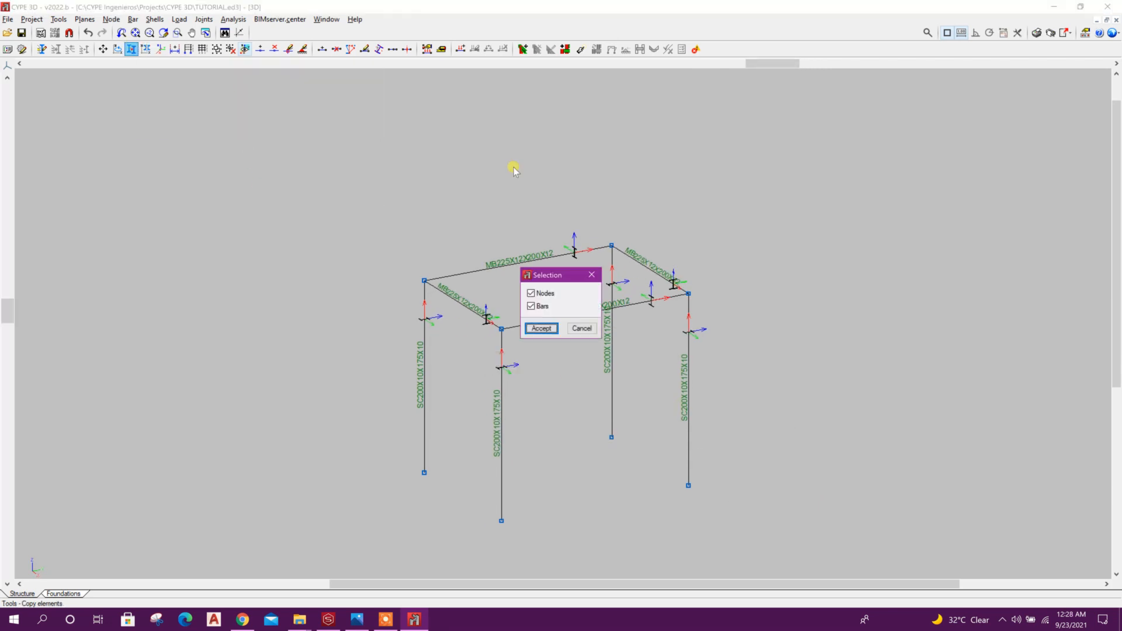
pyautogui.click(539, 329)
pyautogui.moveTo(773, 438); pyautogui.dragTo(615, 221)
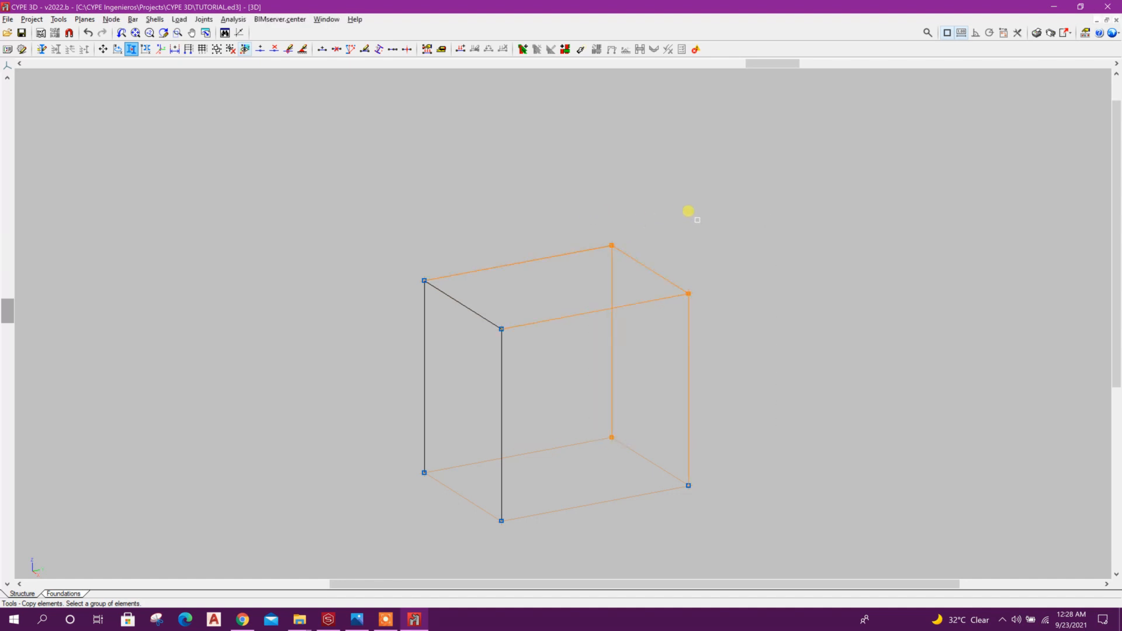
pyautogui.rightClick(688, 211)
pyautogui.click(424, 280)
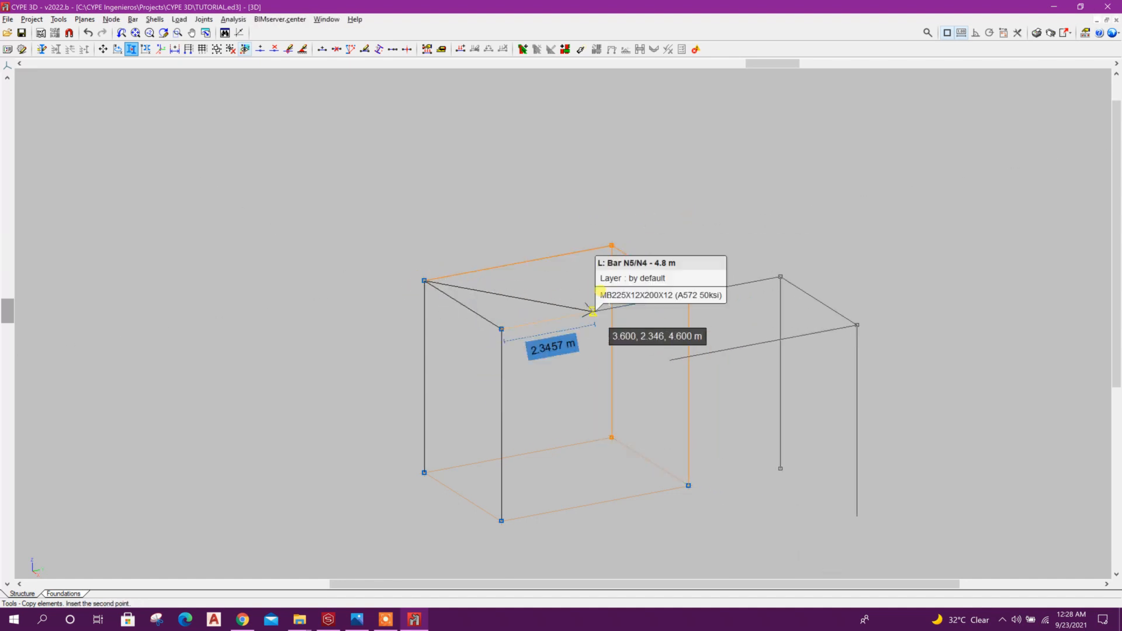
pyautogui.click(612, 245)
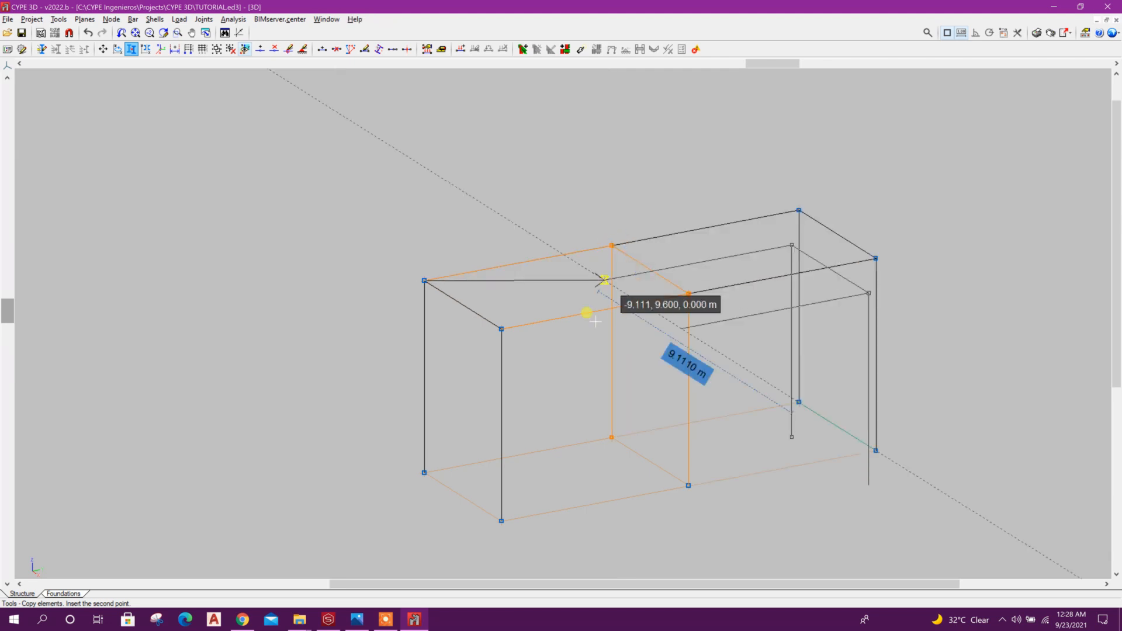
pyautogui.scroll(-2, 709, 314)
pyautogui.rightClick(718, 324)
pyautogui.scroll(-1, 720, 324)
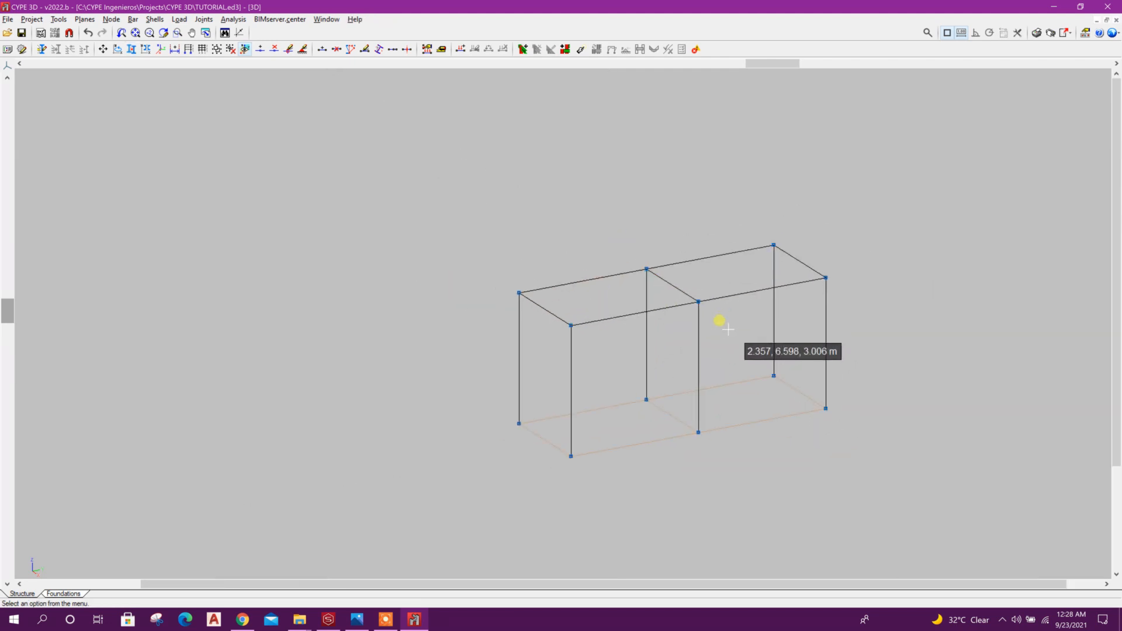
# Step: Copy the second bay's outer columns and top beams, including the middle X beam, 3.6 m along X to form an adjacent bay
pyautogui.keyDown('shift'); pyautogui.moveTo(770, 437); pyautogui.dragTo(814, 394, button='middle'); pyautogui.keyUp('shift')
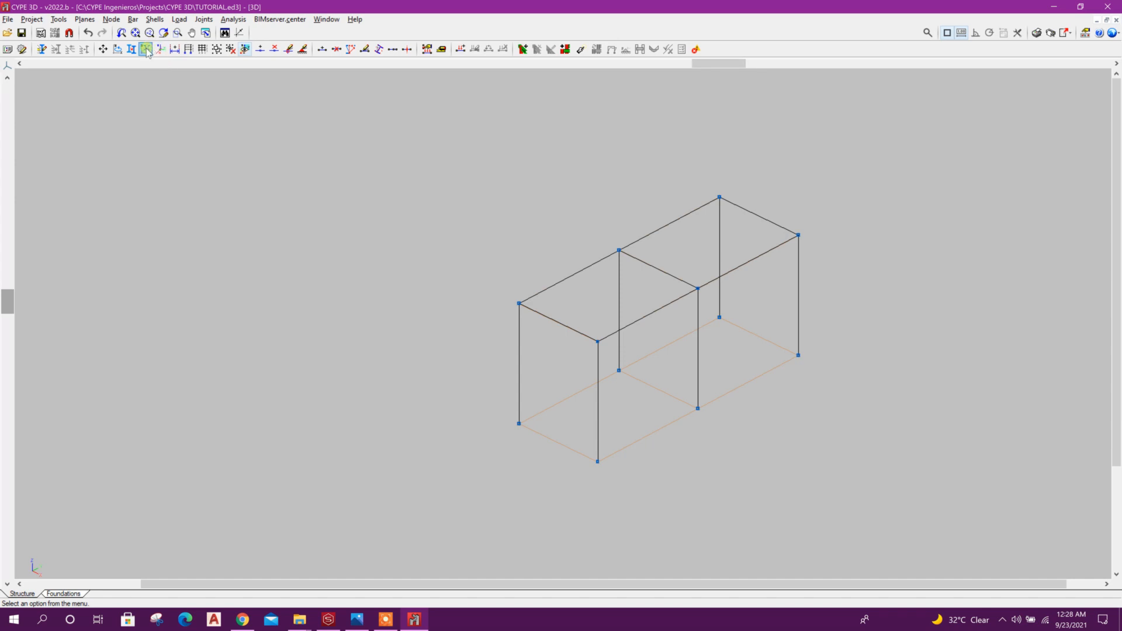
pyautogui.click(122, 32)
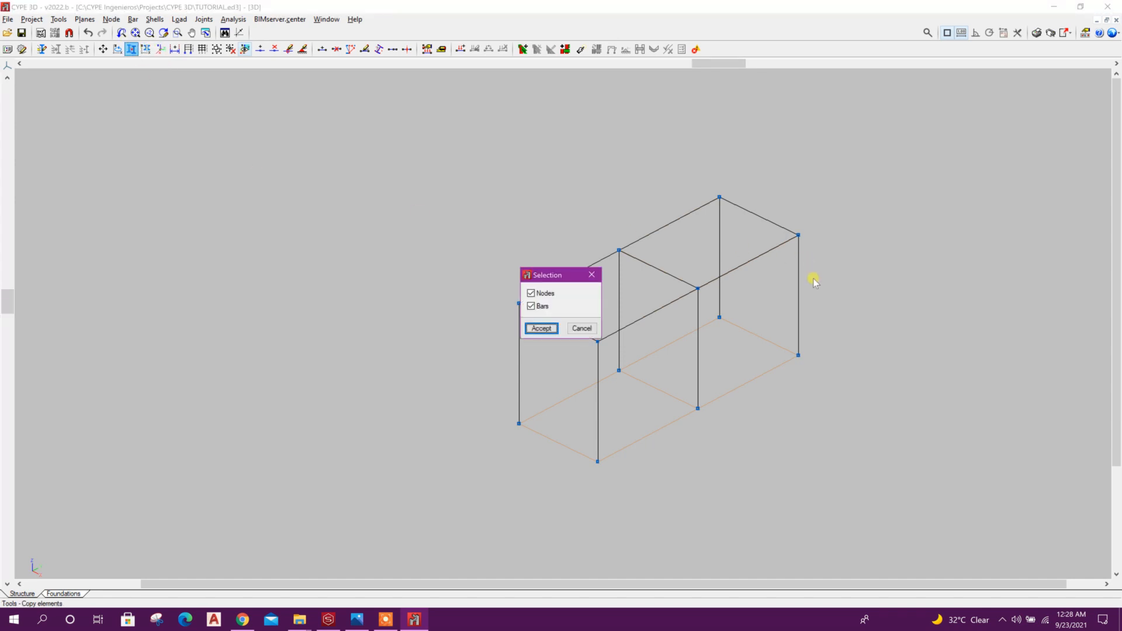
pyautogui.click(539, 327)
pyautogui.keyDown('shift'); pyautogui.moveTo(853, 401); pyautogui.dragTo(849, 414, button='middle'); pyautogui.keyUp('shift')
pyautogui.click(757, 308)
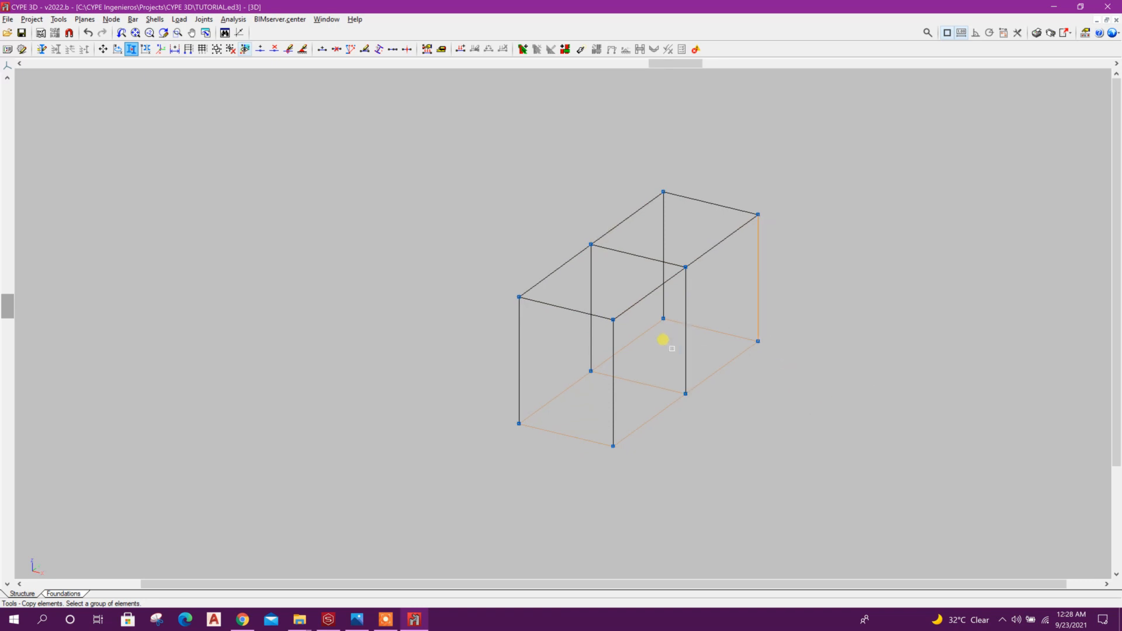
pyautogui.click(684, 343)
pyautogui.click(655, 260)
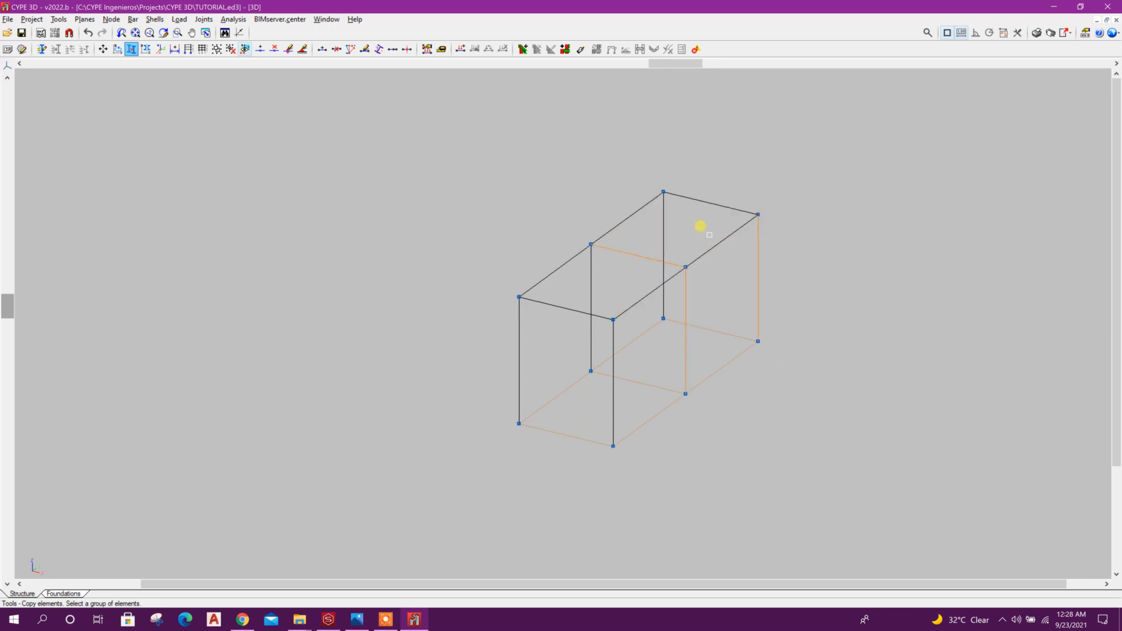
pyautogui.click(721, 207)
pyautogui.click(722, 239)
pyautogui.rightClick(727, 277)
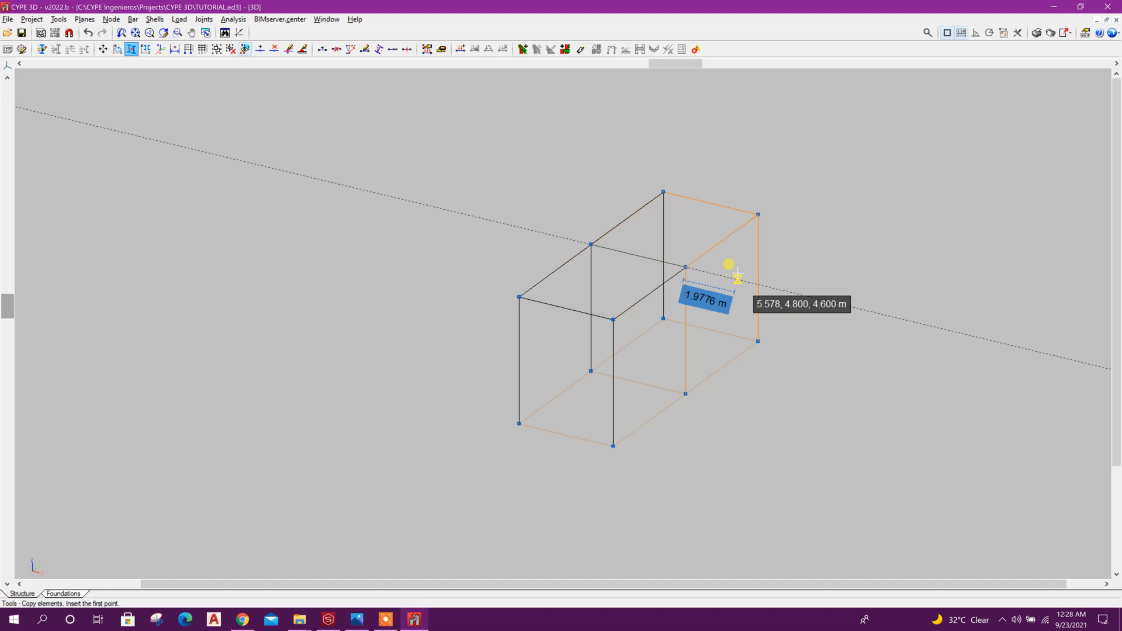
pyautogui.click(663, 191)
pyautogui.click(757, 214)
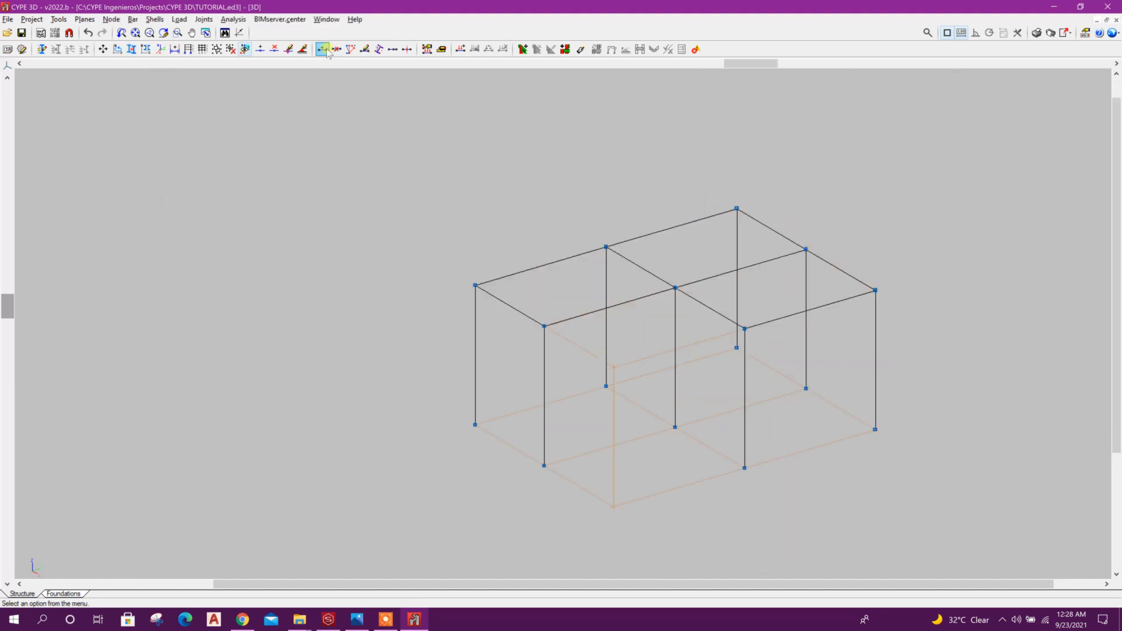
# Step: Draw a 1.2 m MB225X12X200X12 cantilever beam along X from the first bay's corner column head beside the open corner
pyautogui.click(324, 50)
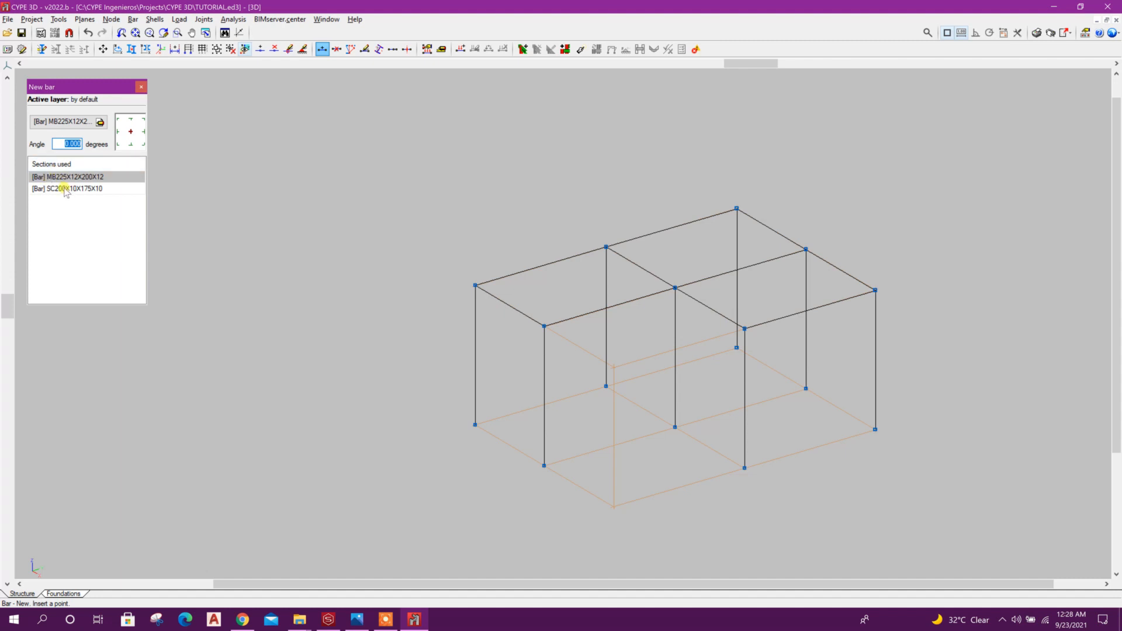
pyautogui.click(544, 326)
pyautogui.scroll(1, 581, 348)
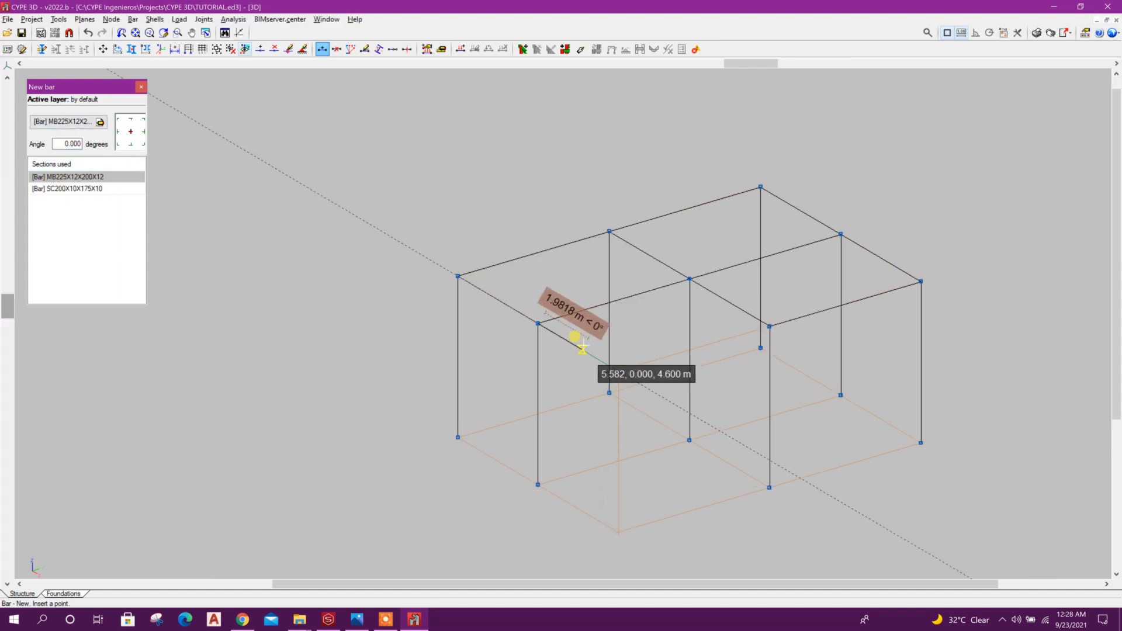
pyautogui.scroll(1, 583, 348)
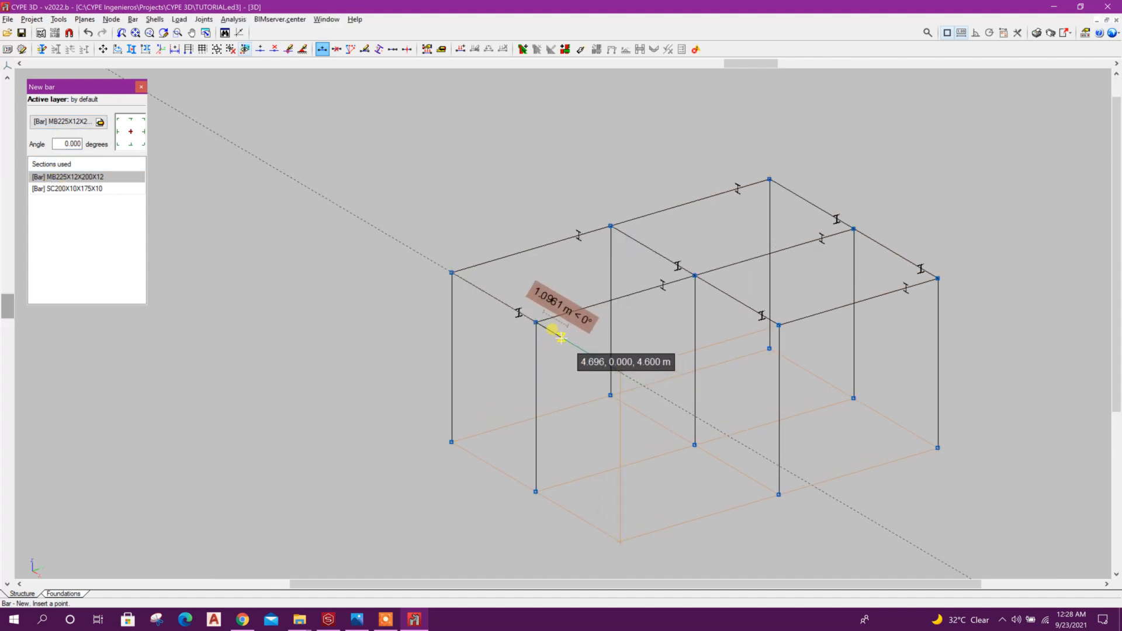
pyautogui.rightClick(561, 337)
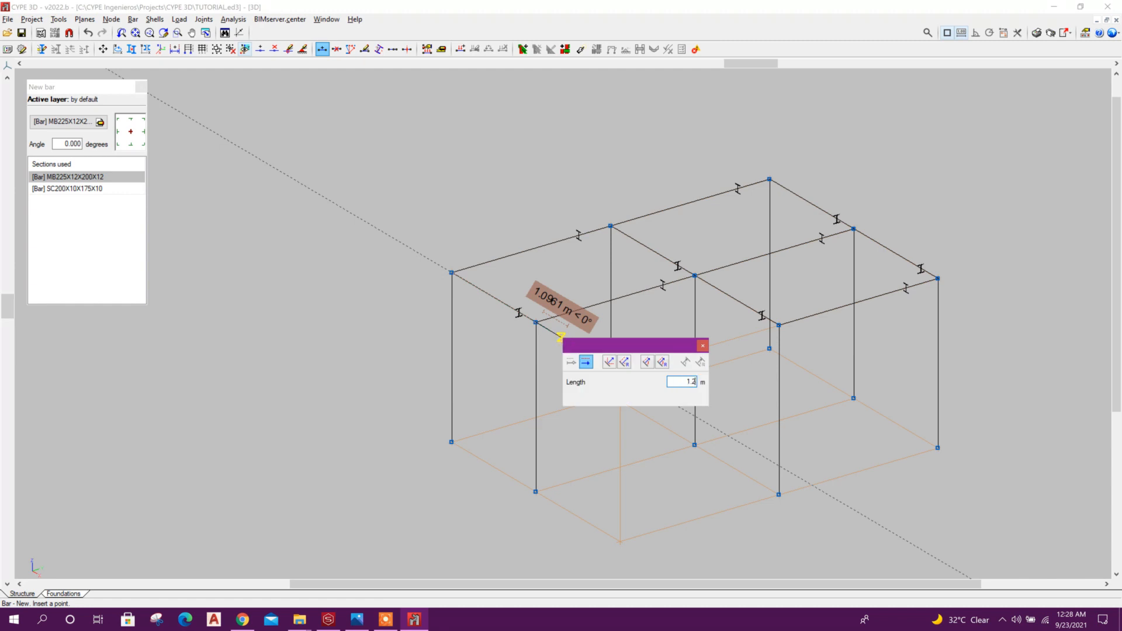
pyautogui.press('Return')
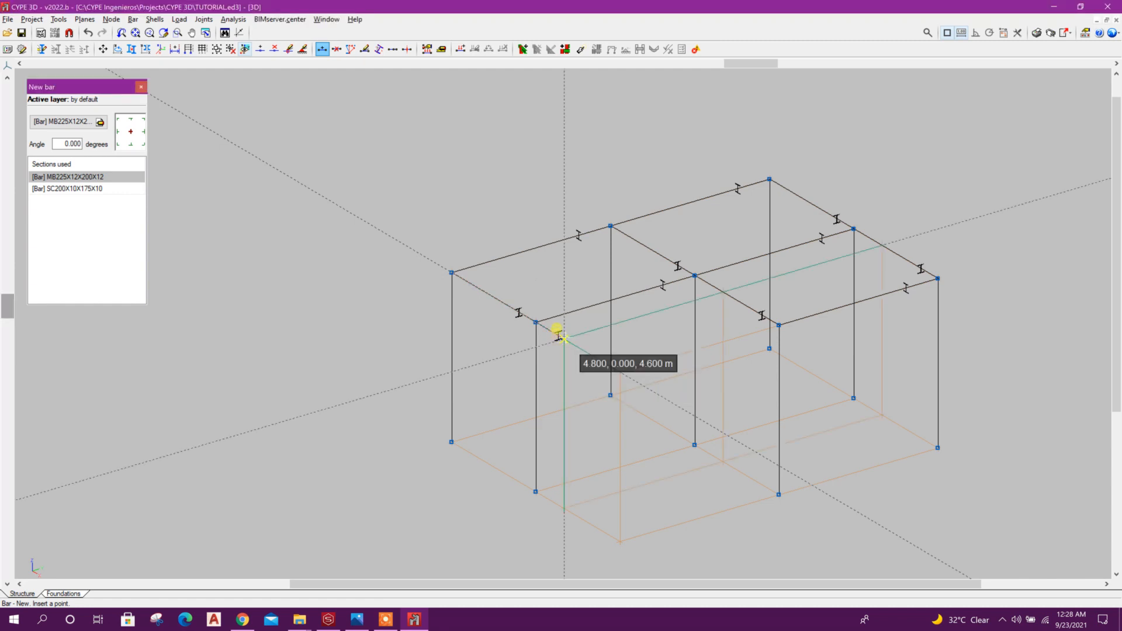
pyautogui.rightClick(660, 403)
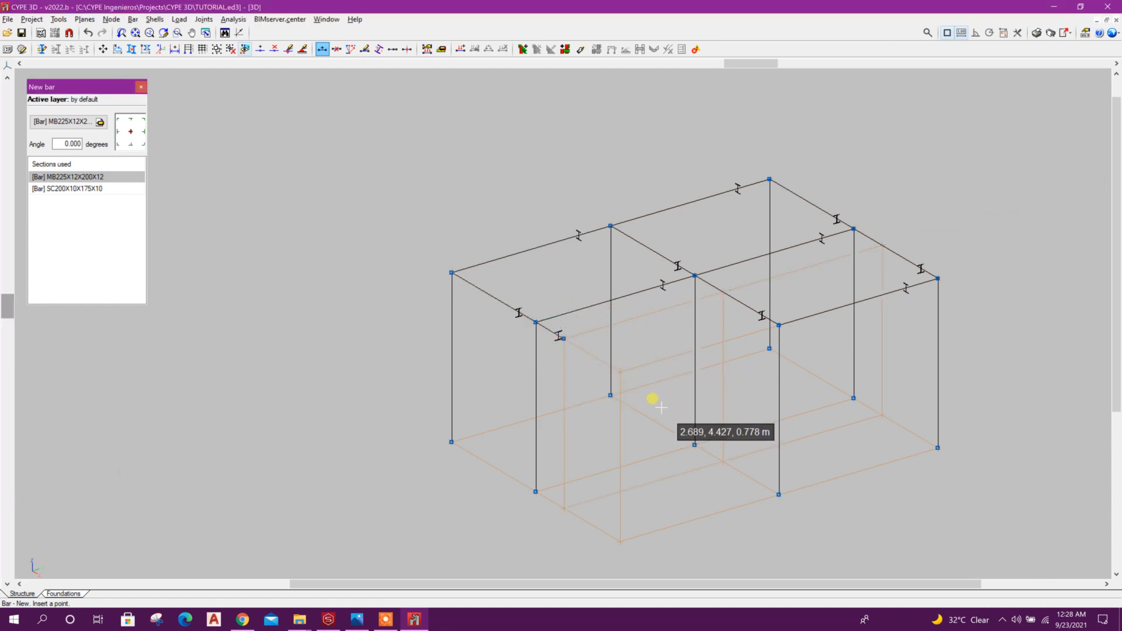
# Step: Draw a 1.2 m cantilever beam along Y from the adjacent bay's column head toward the open corner, and connect both cantilever ends with a diagonal beam
pyautogui.rightClick(740, 341)
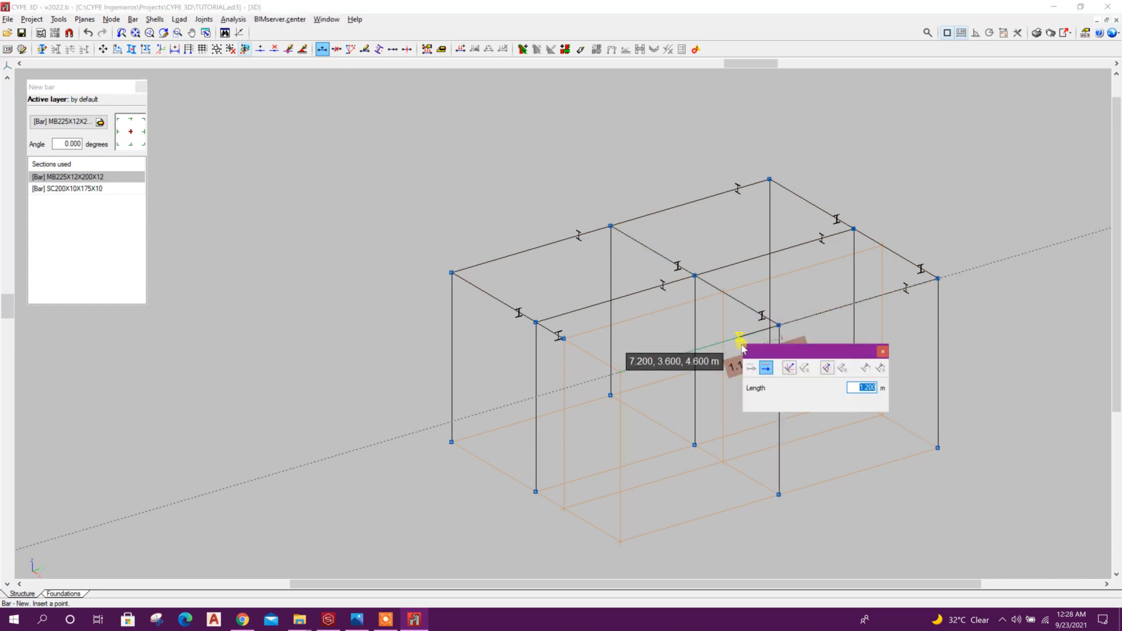
pyautogui.press('Return')
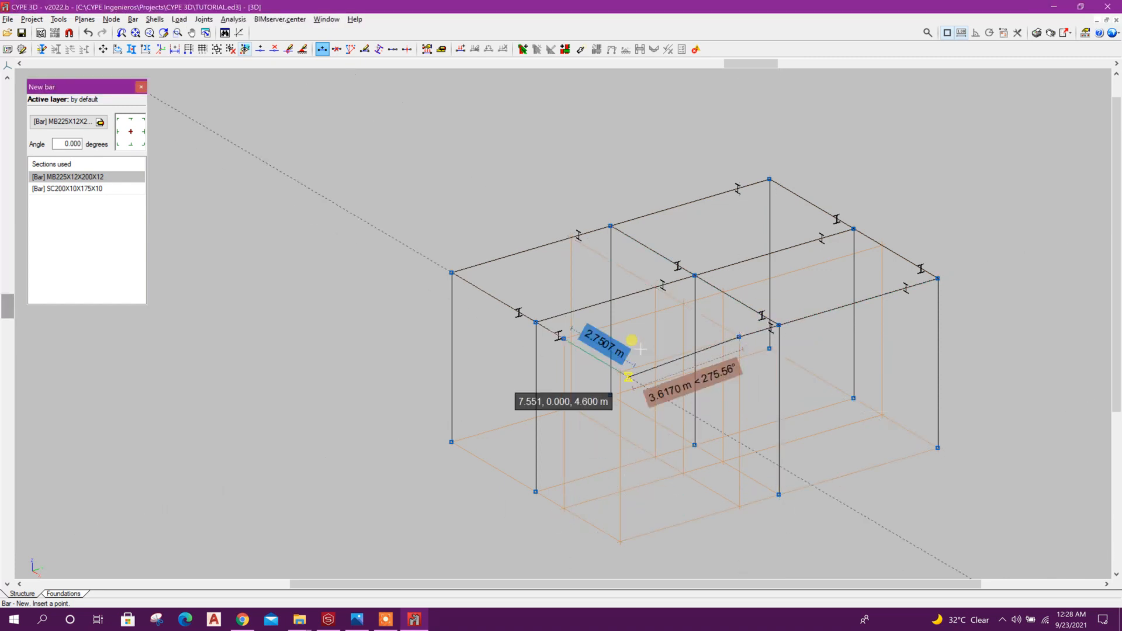
pyautogui.scroll(1, 666, 324)
pyautogui.scroll(1, 666, 323)
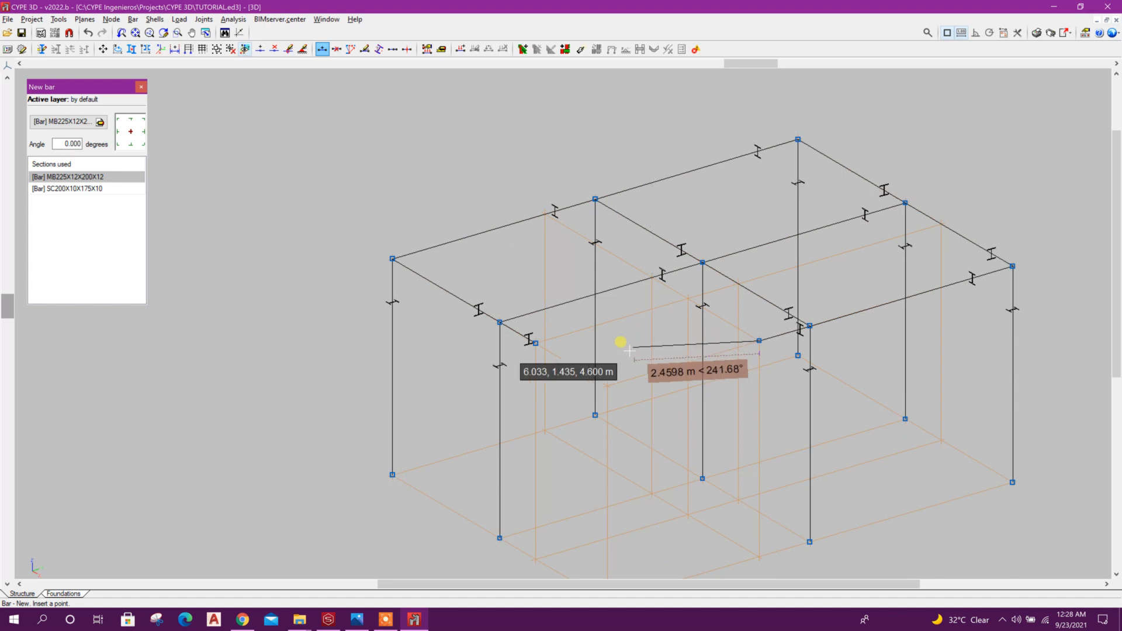
pyautogui.click(539, 349)
pyautogui.press('Escape')
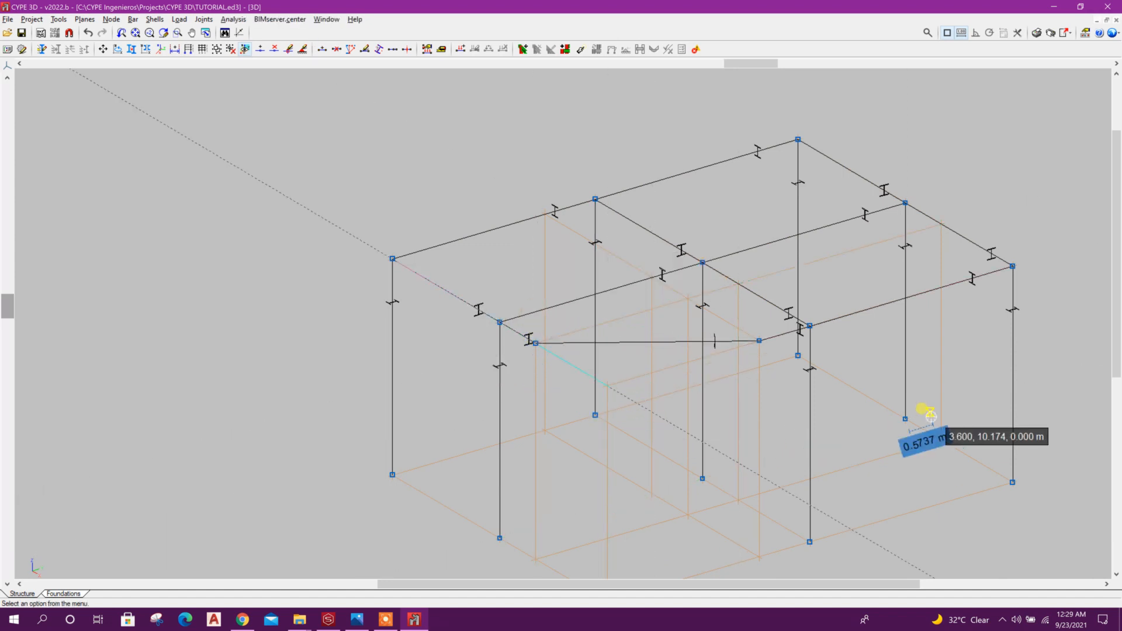
# Step: Choose section IPE 120 from the IPE series for the new bars, with the simple section layout
pyautogui.scroll(-2, 779, 379)
pyautogui.scroll(1, 779, 379)
pyautogui.keyDown('shift'); pyautogui.moveTo(779, 379); pyautogui.dragTo(617, 411, button='middle'); pyautogui.keyUp('shift')
pyautogui.keyDown('shift'); pyautogui.moveTo(647, 475); pyautogui.dragTo(607, 441, button='middle'); pyautogui.keyUp('shift')
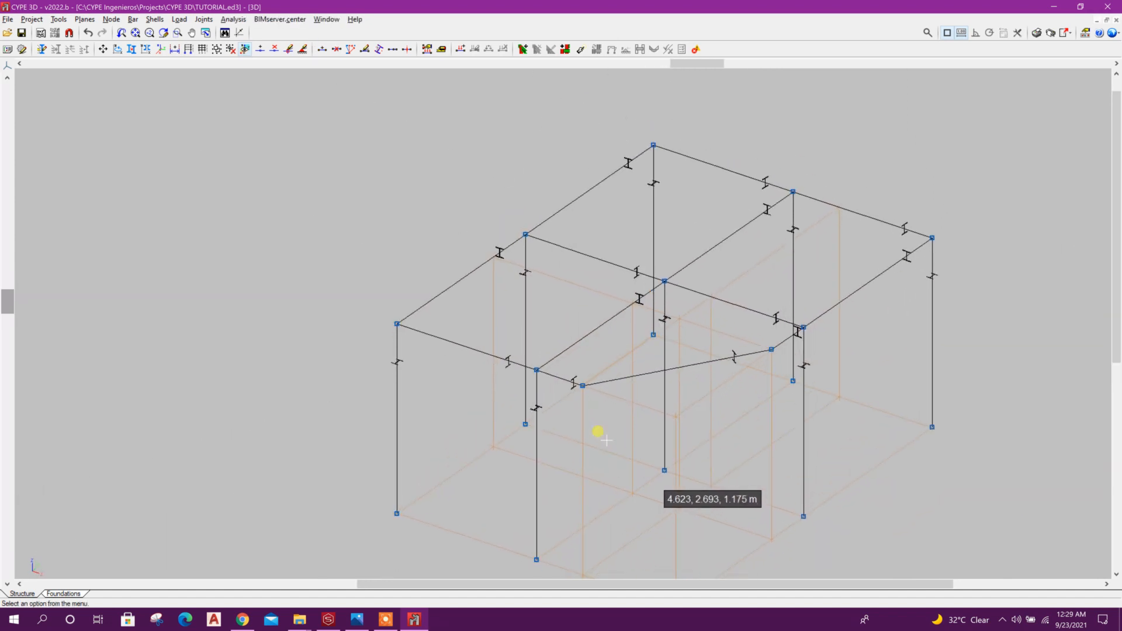
pyautogui.scroll(1, 641, 366)
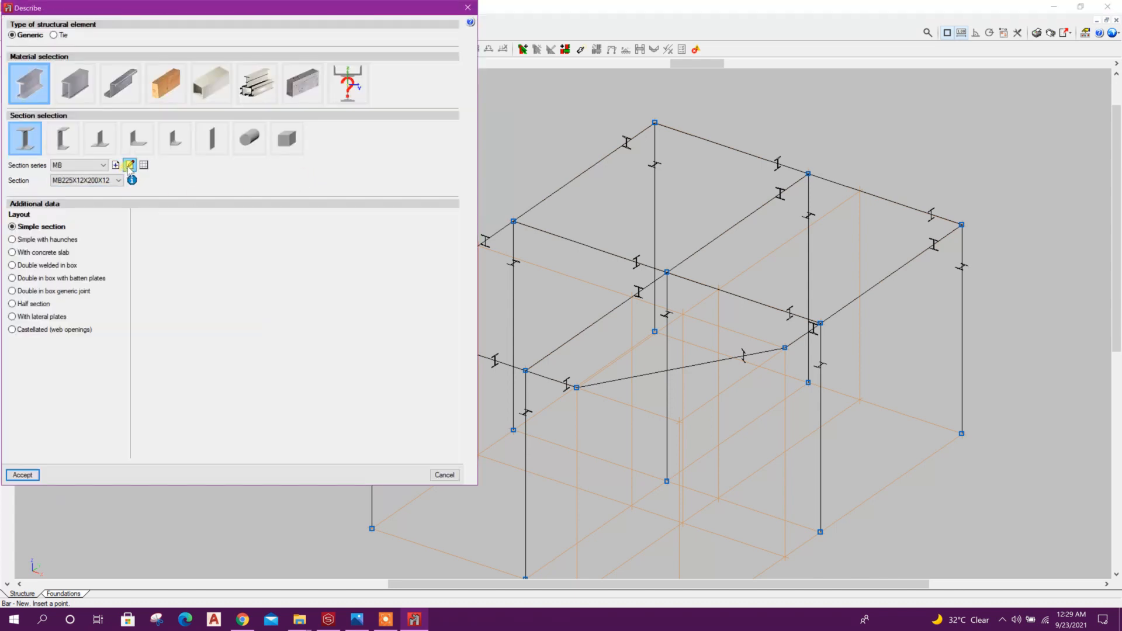
pyautogui.click(79, 165)
pyautogui.click(69, 203)
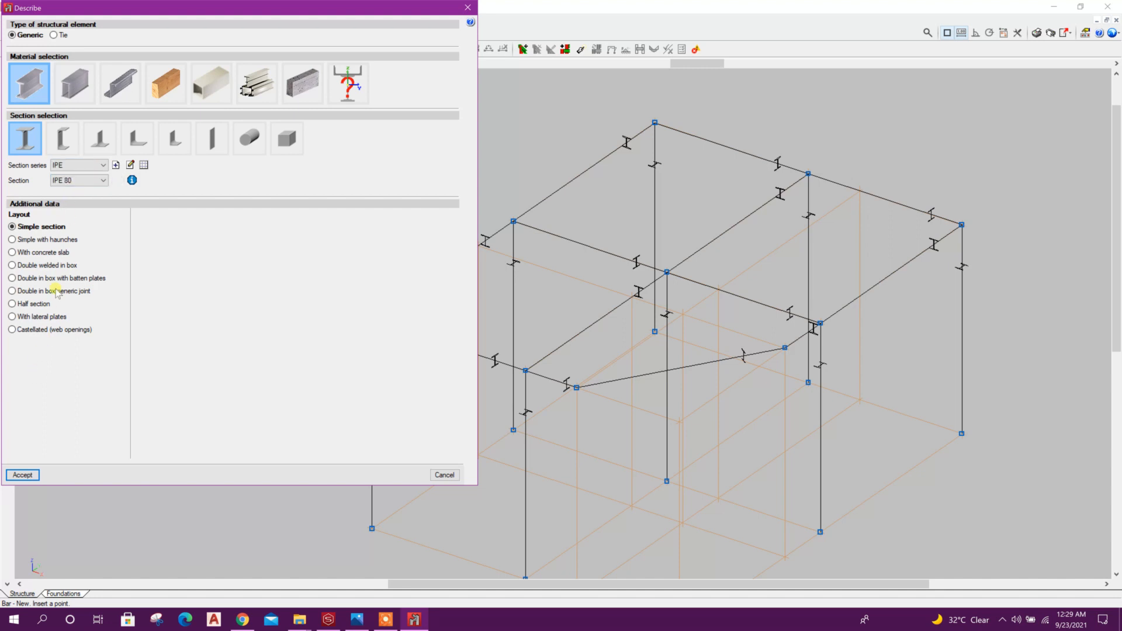
pyautogui.click(94, 180)
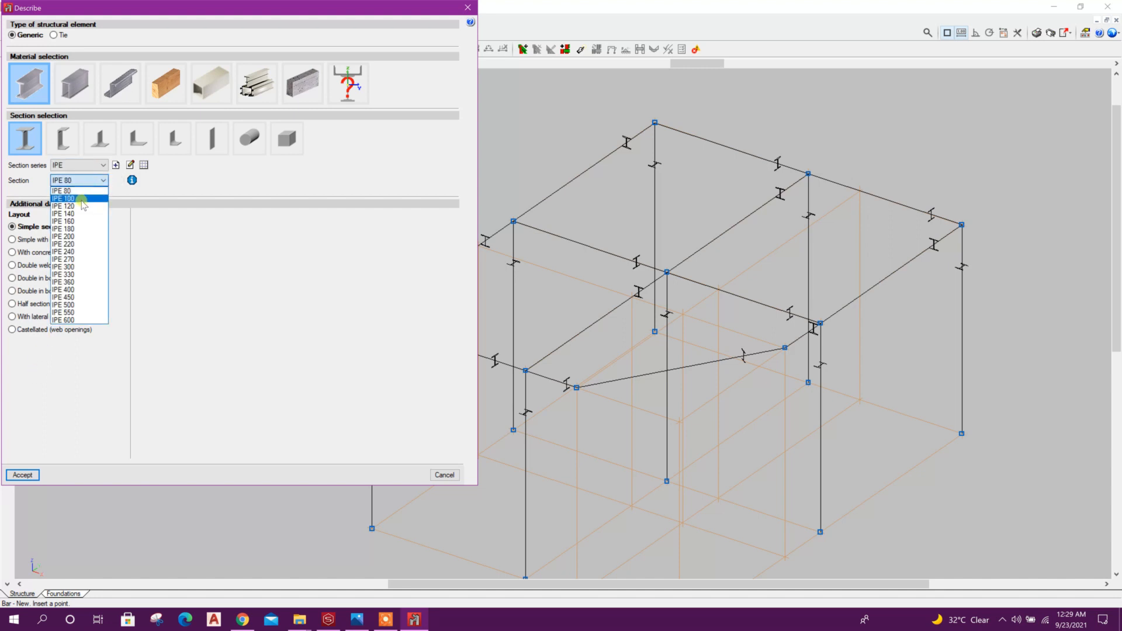
pyautogui.click(79, 206)
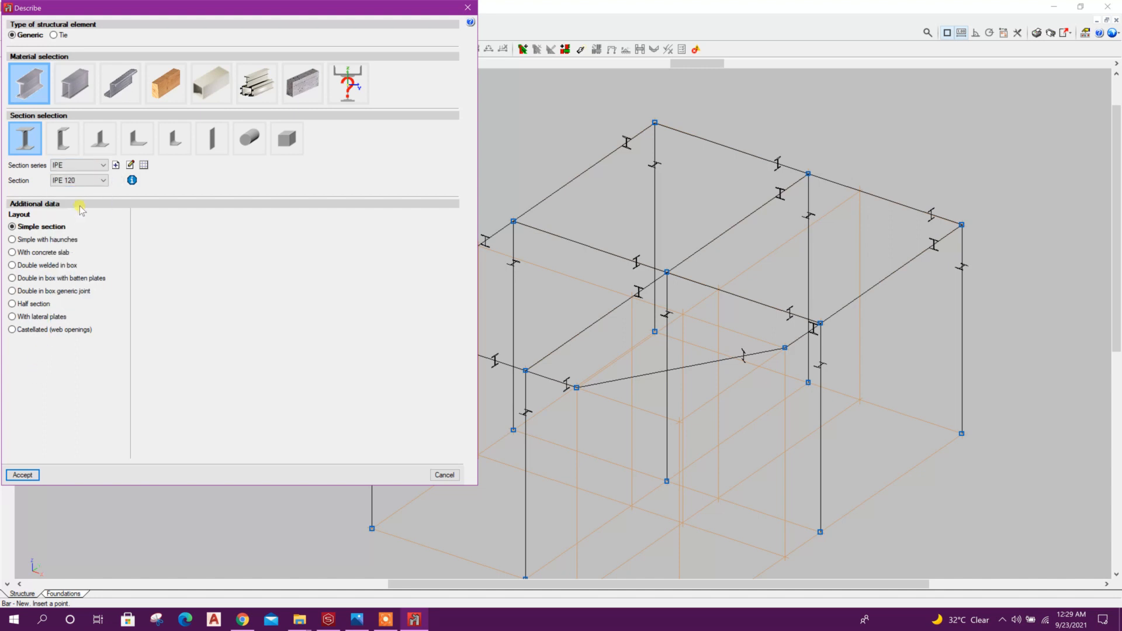
pyautogui.click(101, 182)
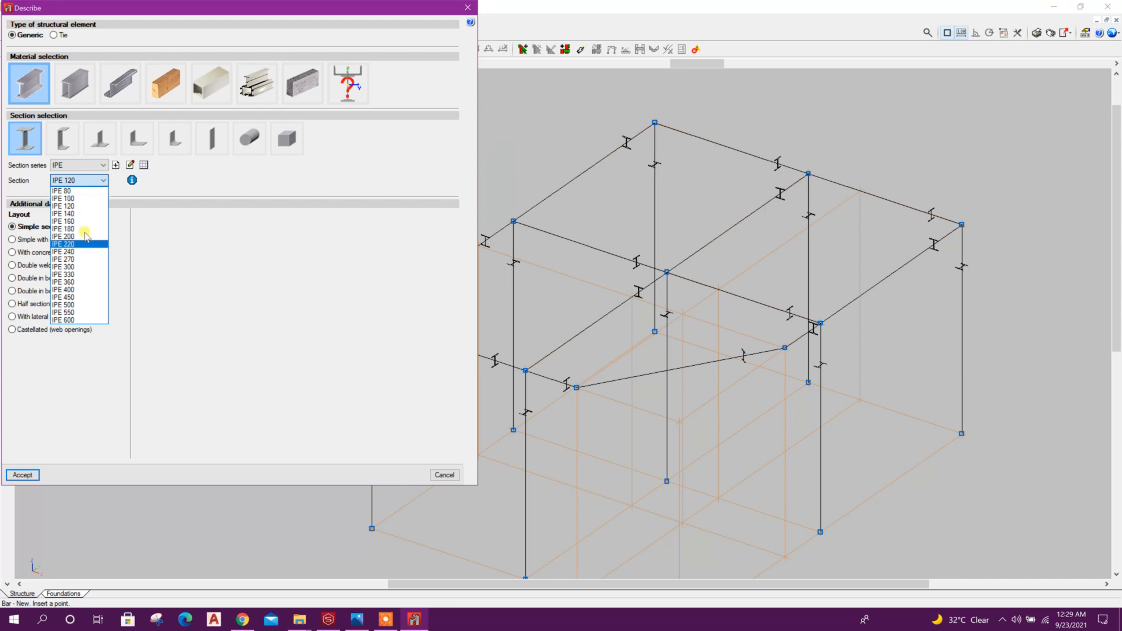
pyautogui.click(173, 229)
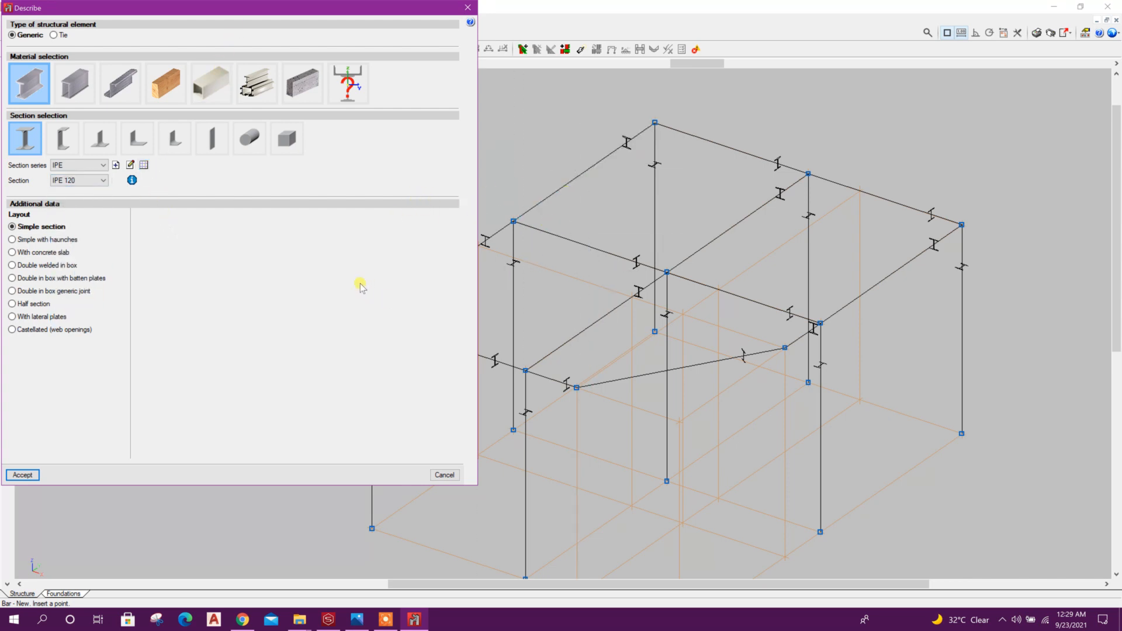
pyautogui.click(34, 478)
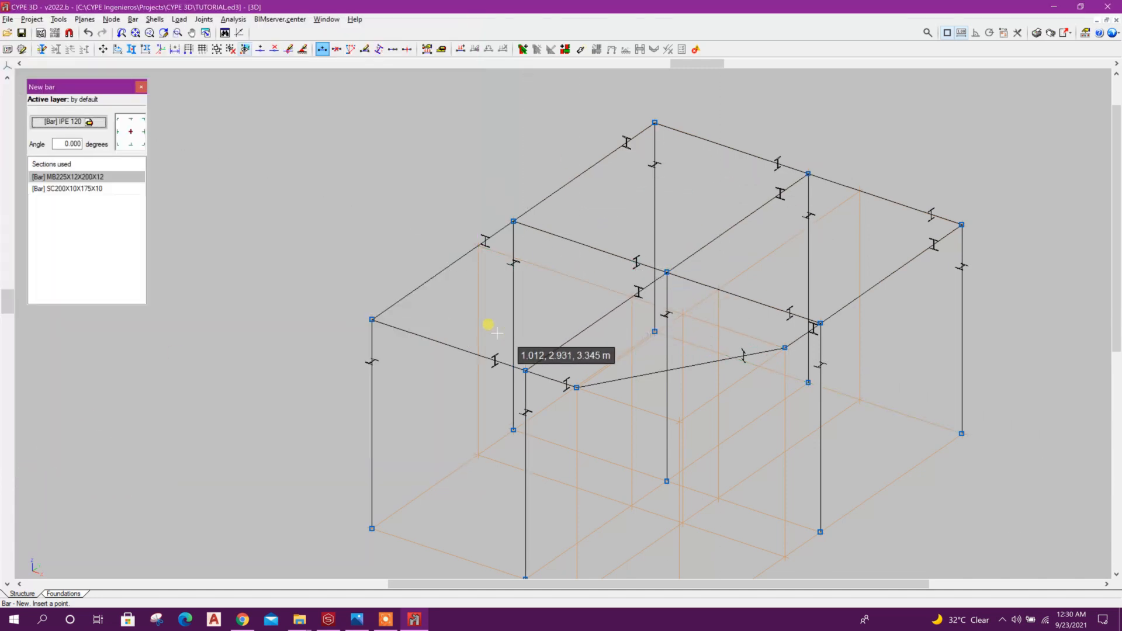
# Step: Draw an IPE 120 secondary beam along X across the first bay, 1.2 m from the corner column head
pyautogui.click(407, 300)
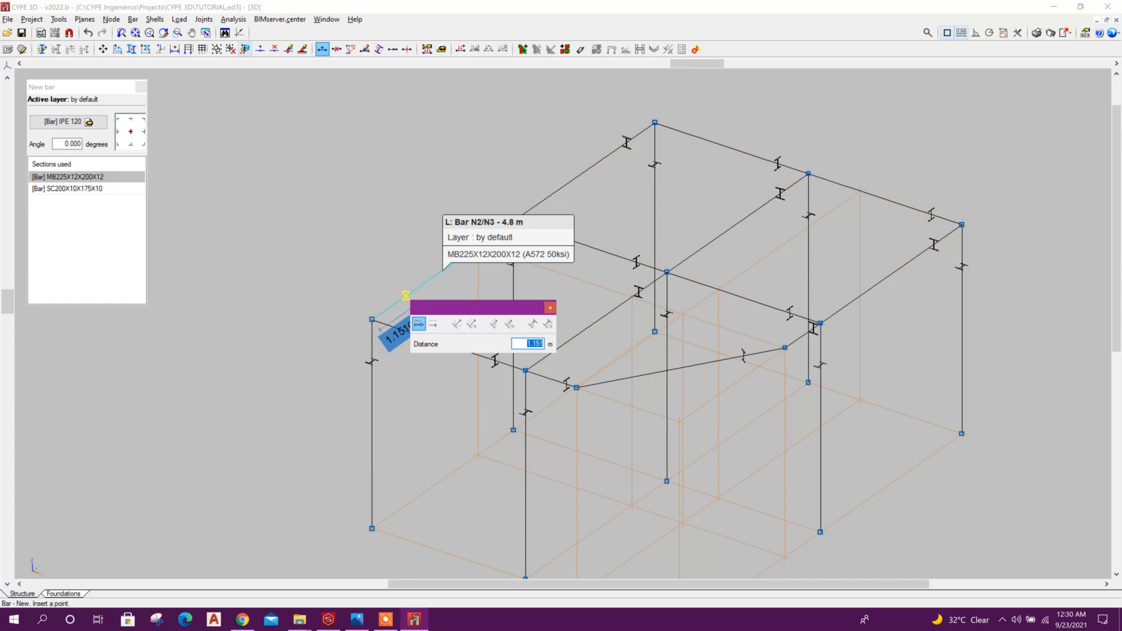
pyautogui.press('Return')
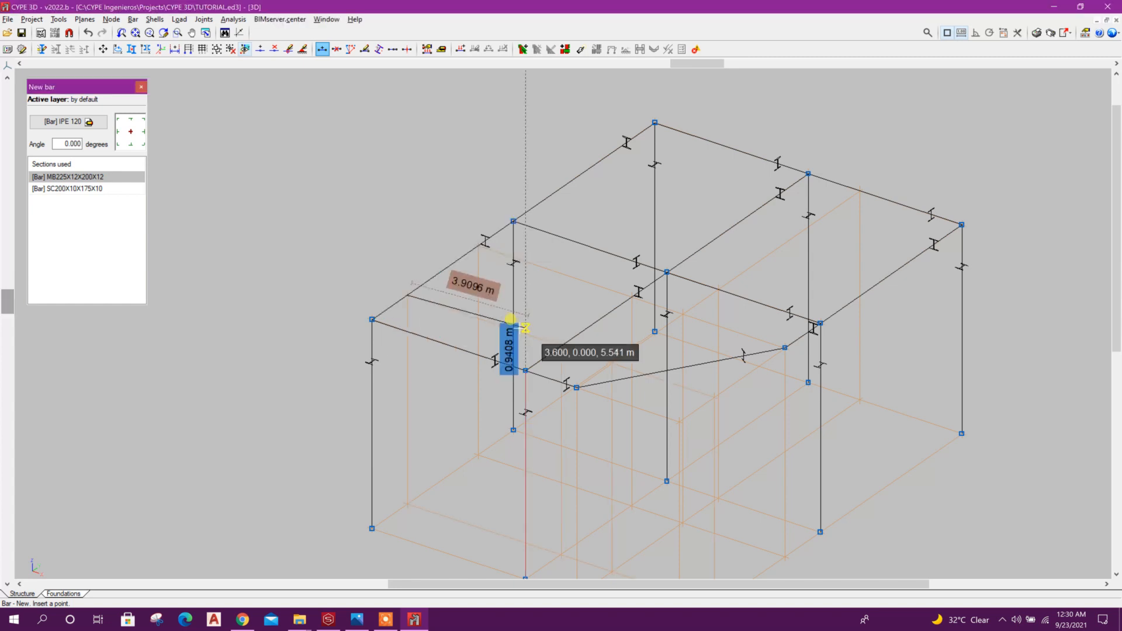
pyautogui.click(561, 345)
pyautogui.scroll(3, 563, 345)
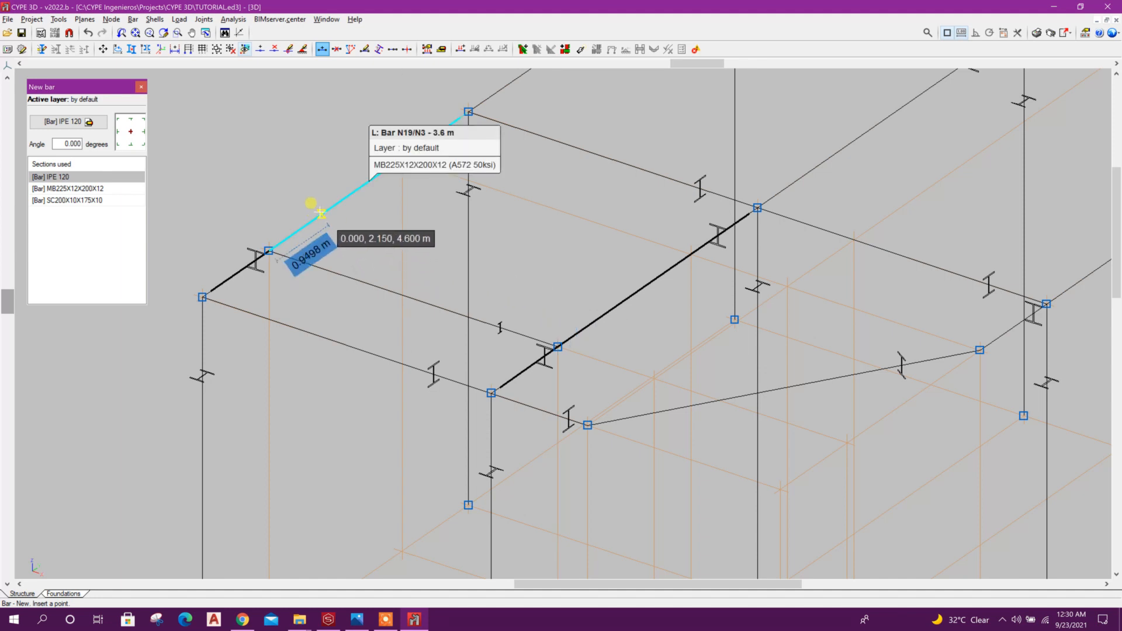
# Step: Draw two more IPE 120 beams along X across the first bay, each 1.2 m beyond the previous secondary beam
pyautogui.click(320, 215)
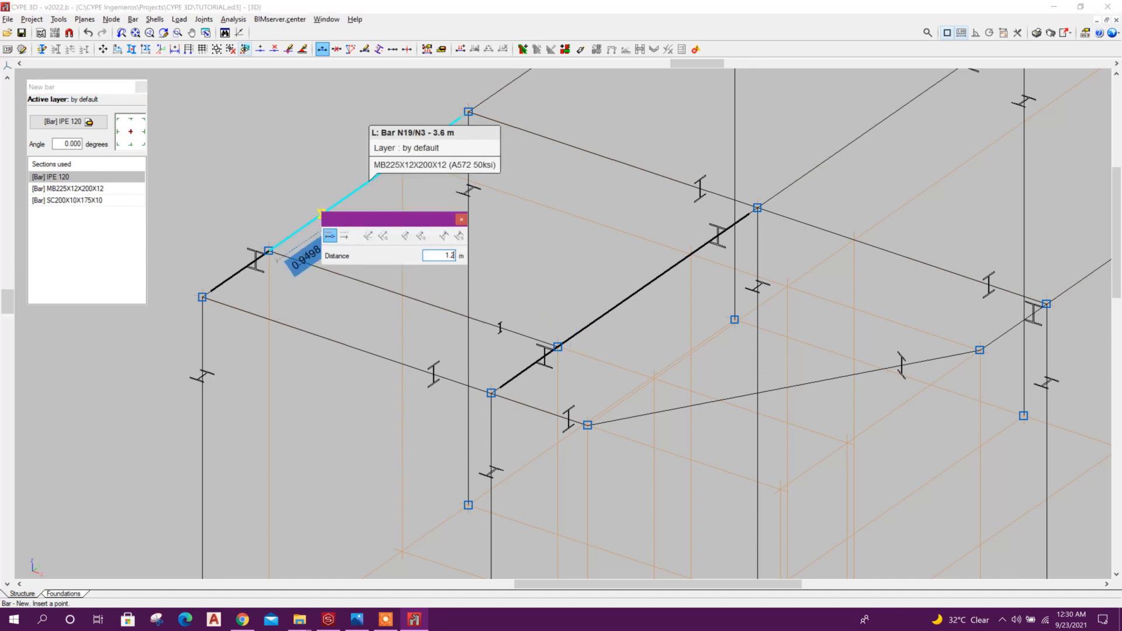
pyautogui.press('Return')
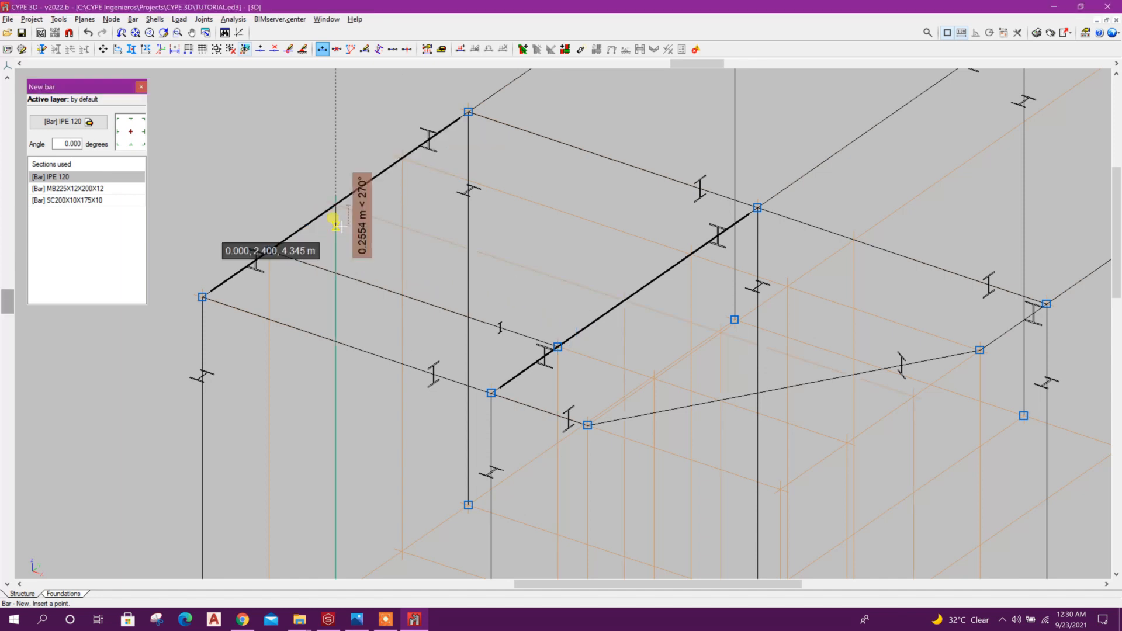
pyautogui.click(620, 295)
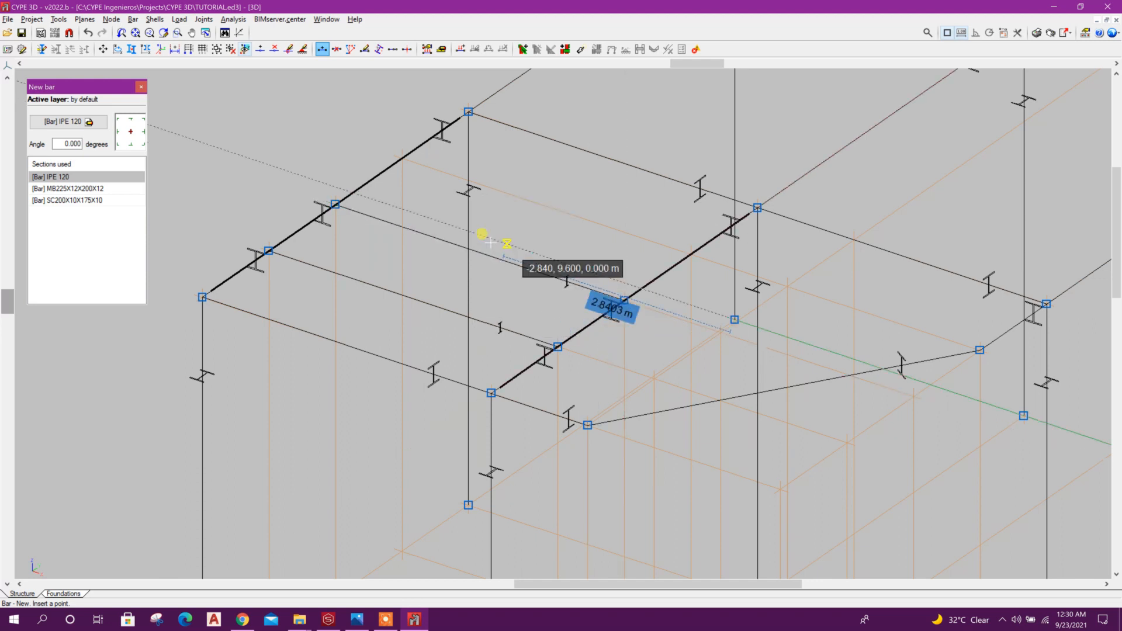
pyautogui.click(386, 164)
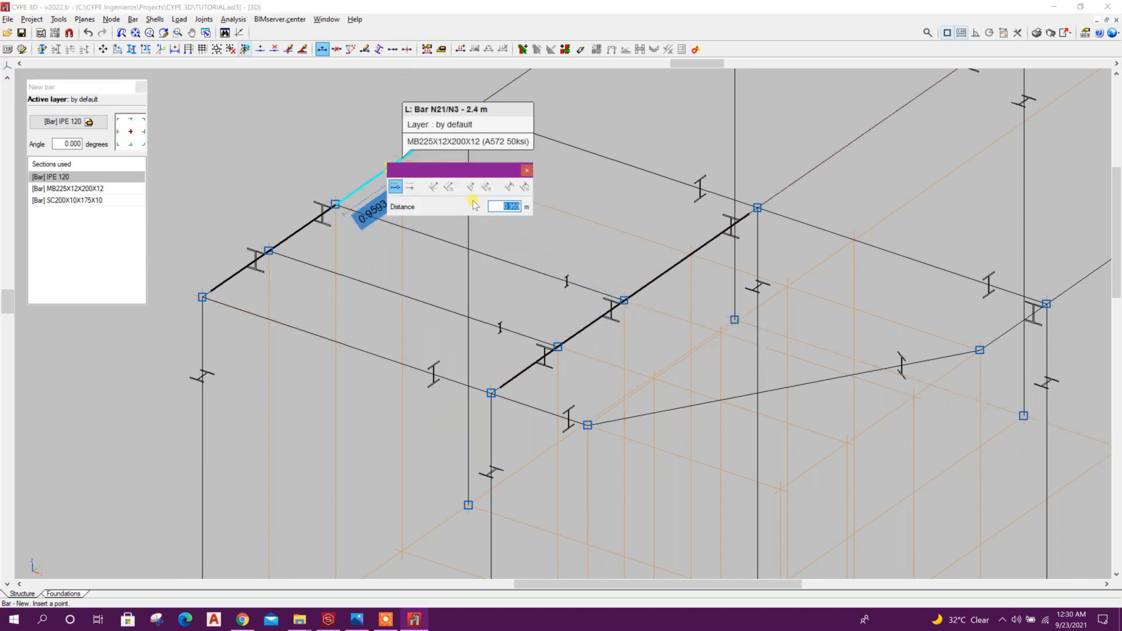
pyautogui.press('Return')
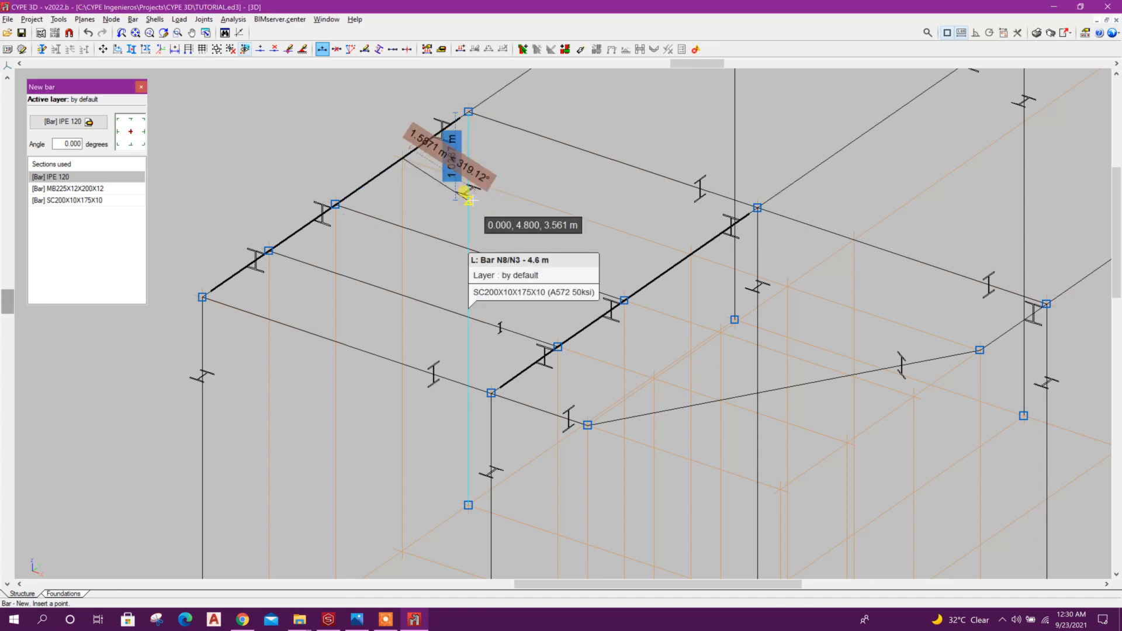
pyautogui.click(690, 253)
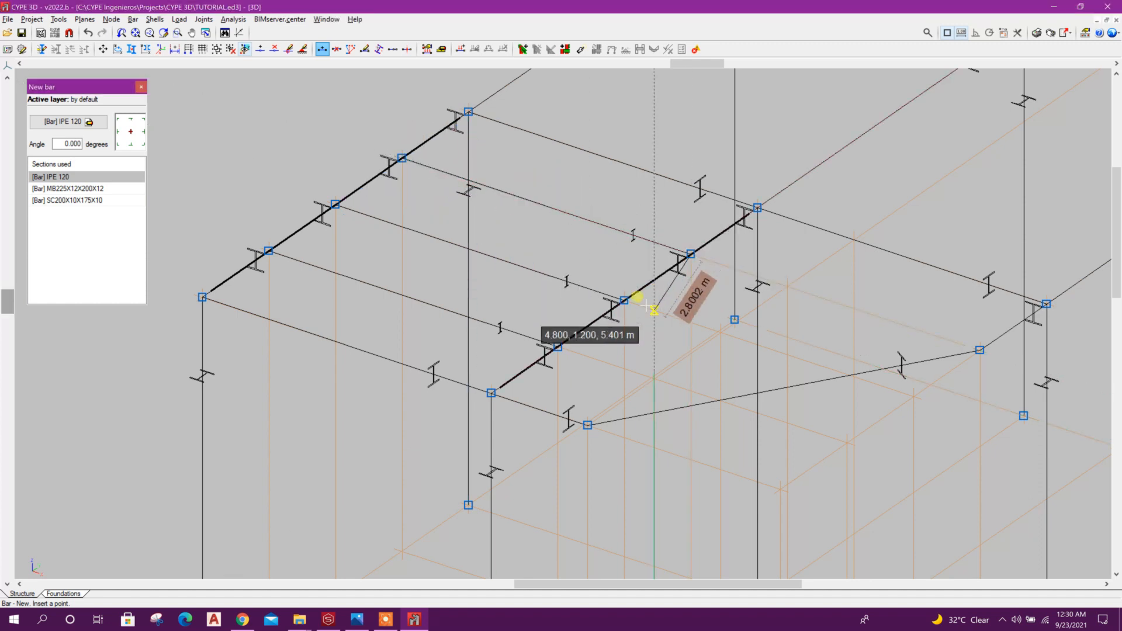
pyautogui.rightClick(600, 178)
pyautogui.scroll(-1, 534, 202)
pyautogui.moveTo(621, 179); pyautogui.dragTo(596, 252, button='middle')
pyautogui.scroll(1, 392, 307)
pyautogui.rightClick(422, 260)
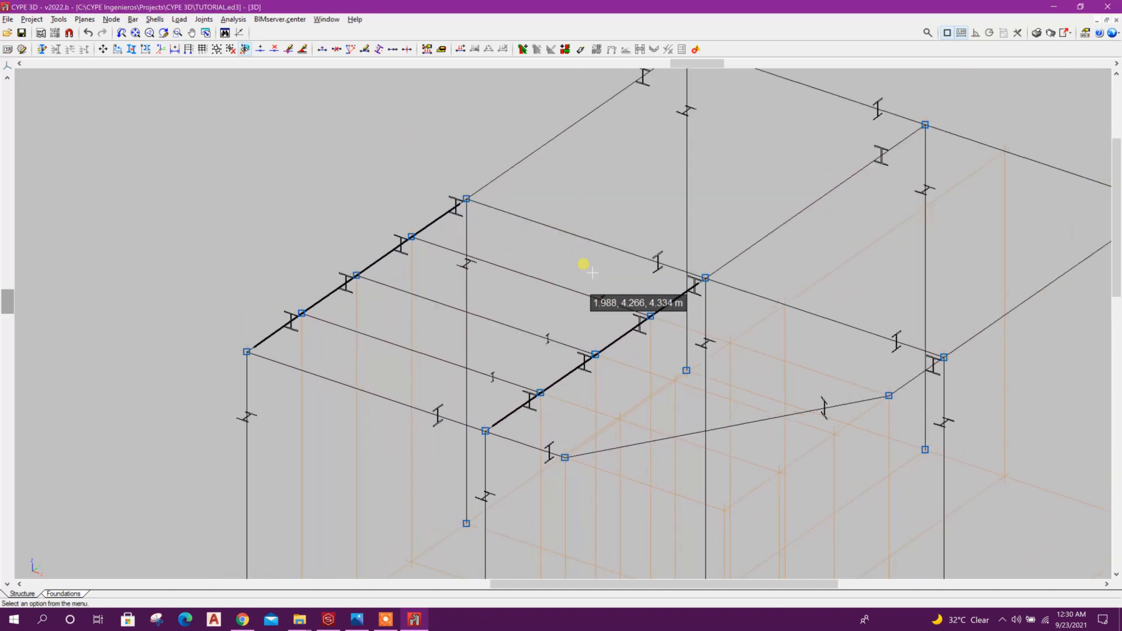
# Step: Pin both ends of the first bay's three IPE 120 secondary beams
pyautogui.click(134, 20)
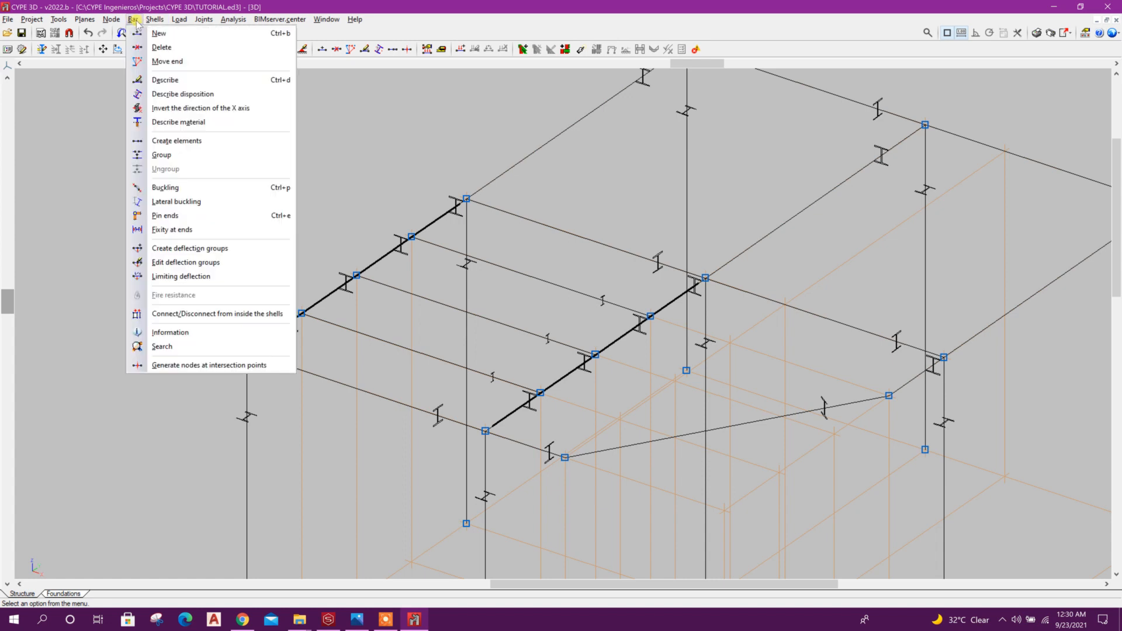
pyautogui.click(169, 217)
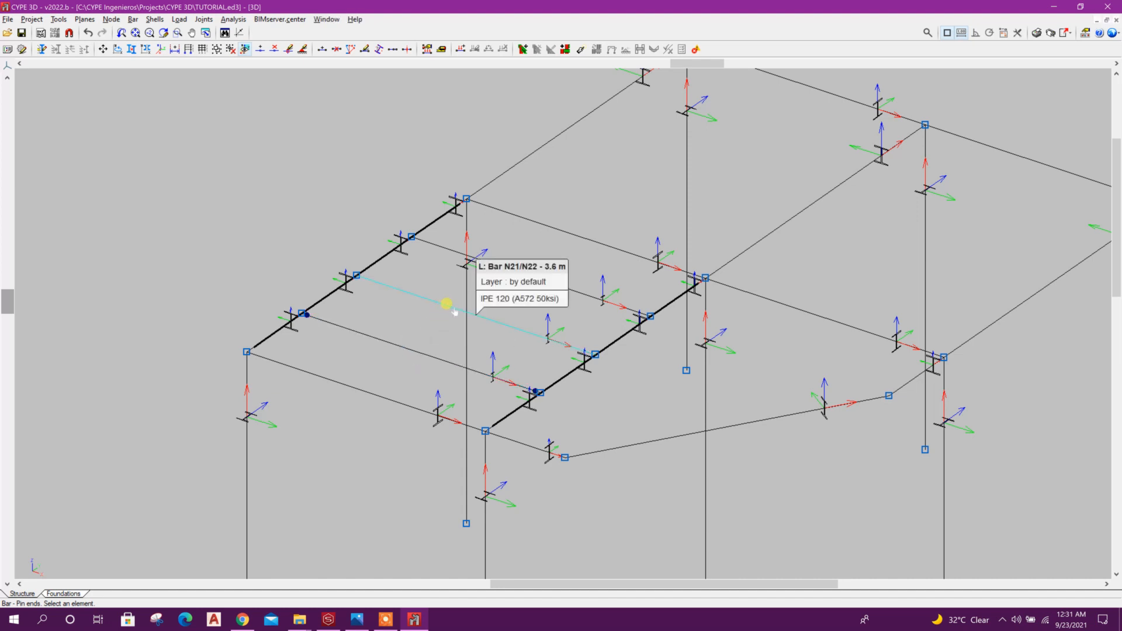
pyautogui.click(534, 277)
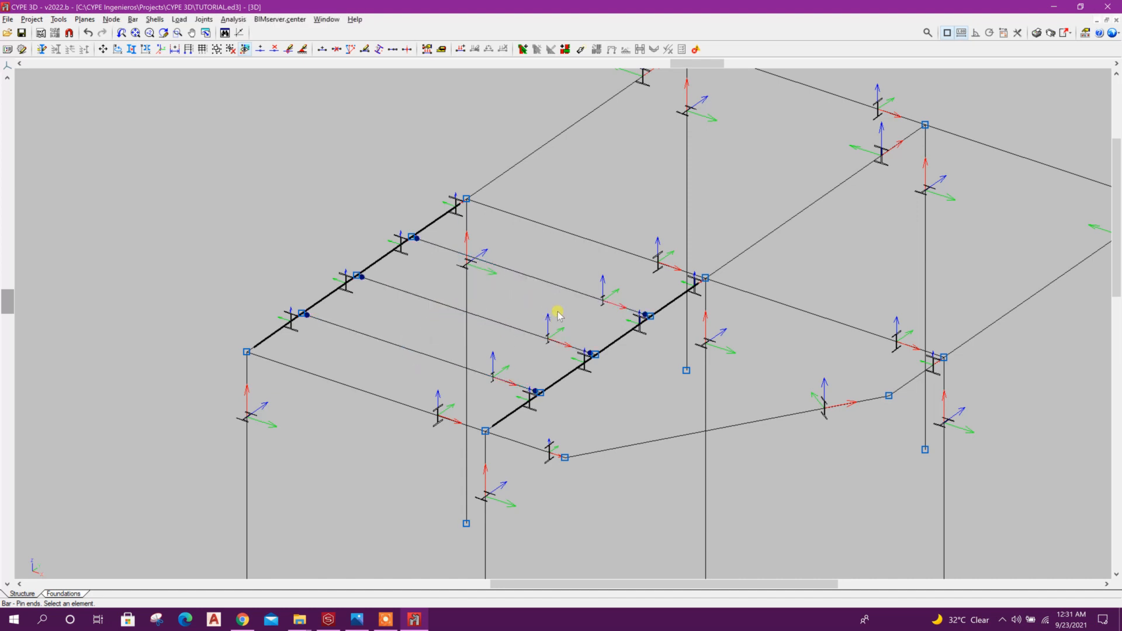
pyautogui.rightClick(557, 311)
# Step: Copy the three pinned secondary beams 4.8 m along Y into the second bay, using the column heads as reference points
pyautogui.moveTo(540, 251); pyautogui.dragTo(518, 278, button='middle')
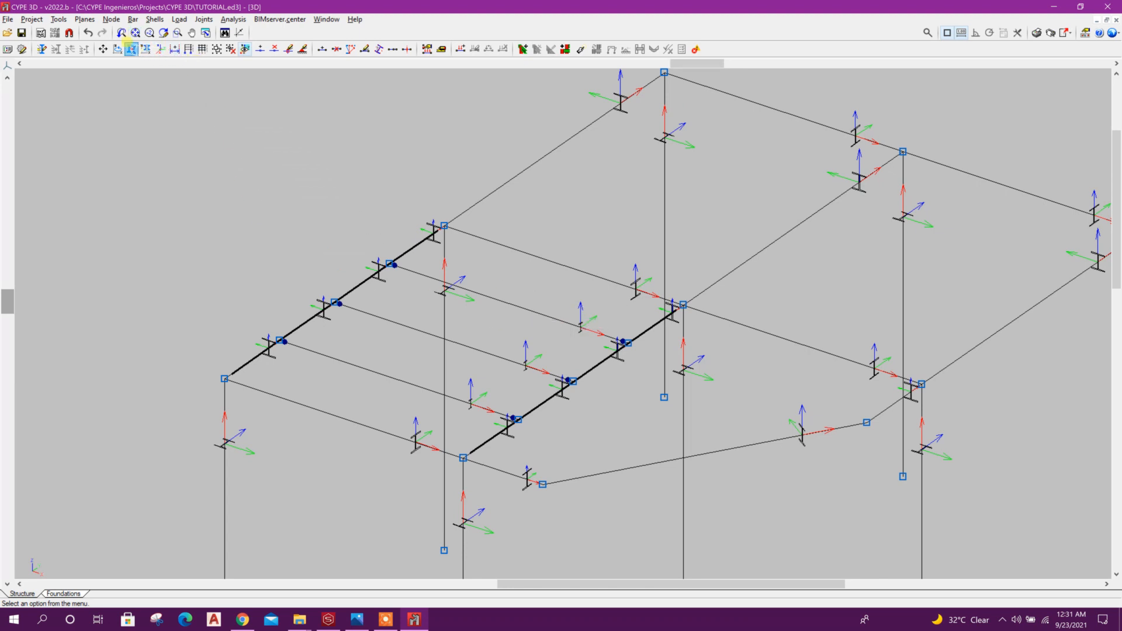
pyautogui.click(122, 33)
pyautogui.click(542, 329)
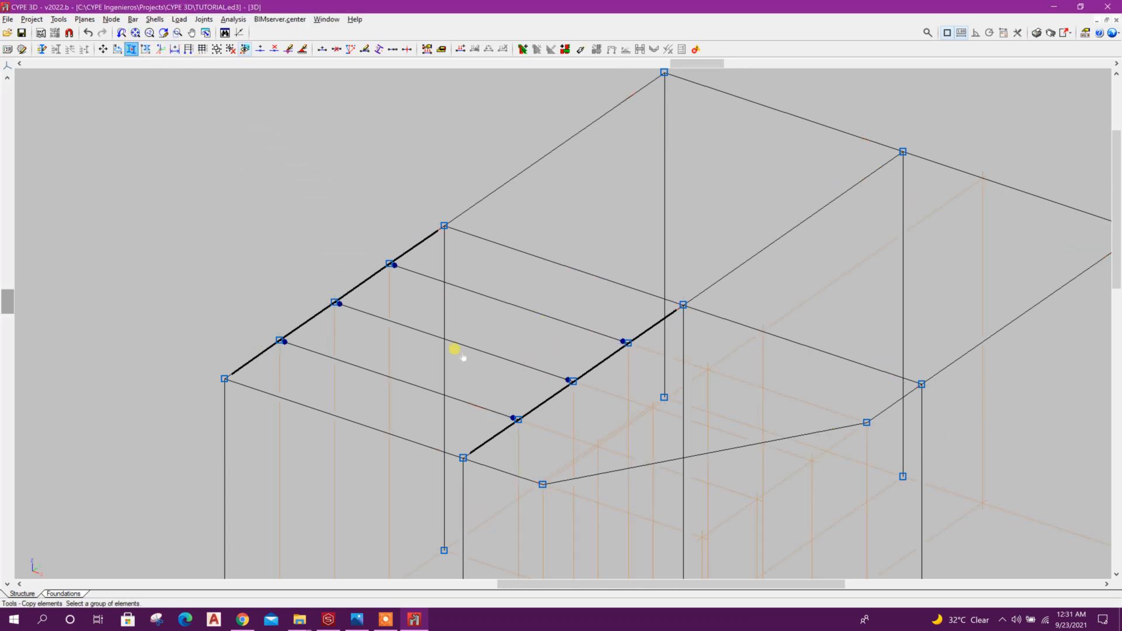
pyautogui.click(375, 372)
pyautogui.click(404, 328)
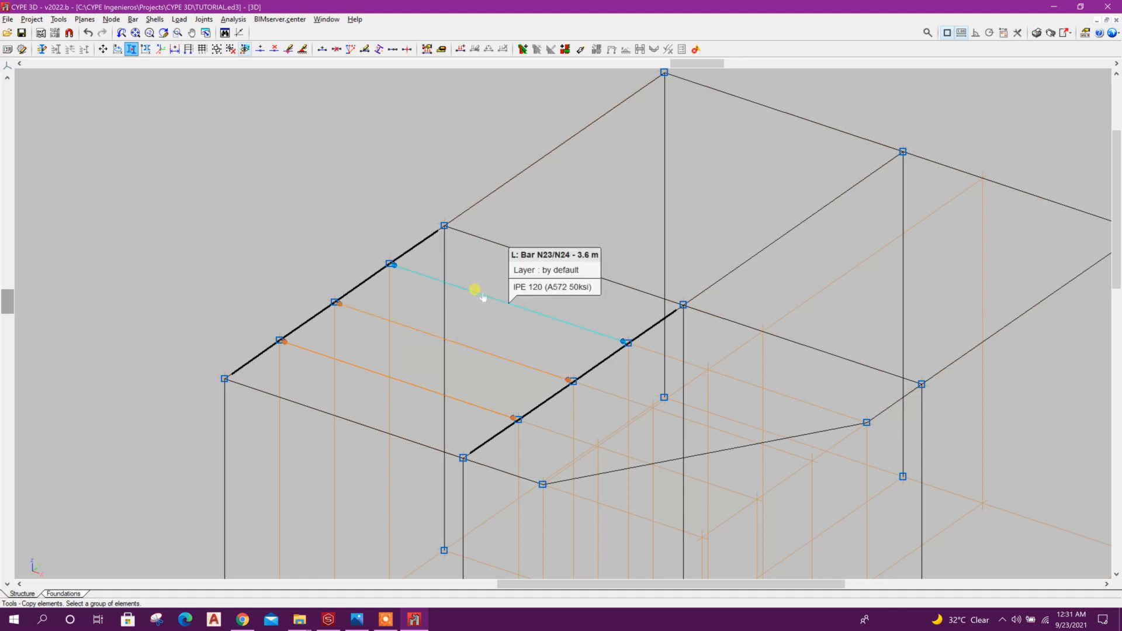
pyautogui.rightClick(481, 277)
pyautogui.click(444, 226)
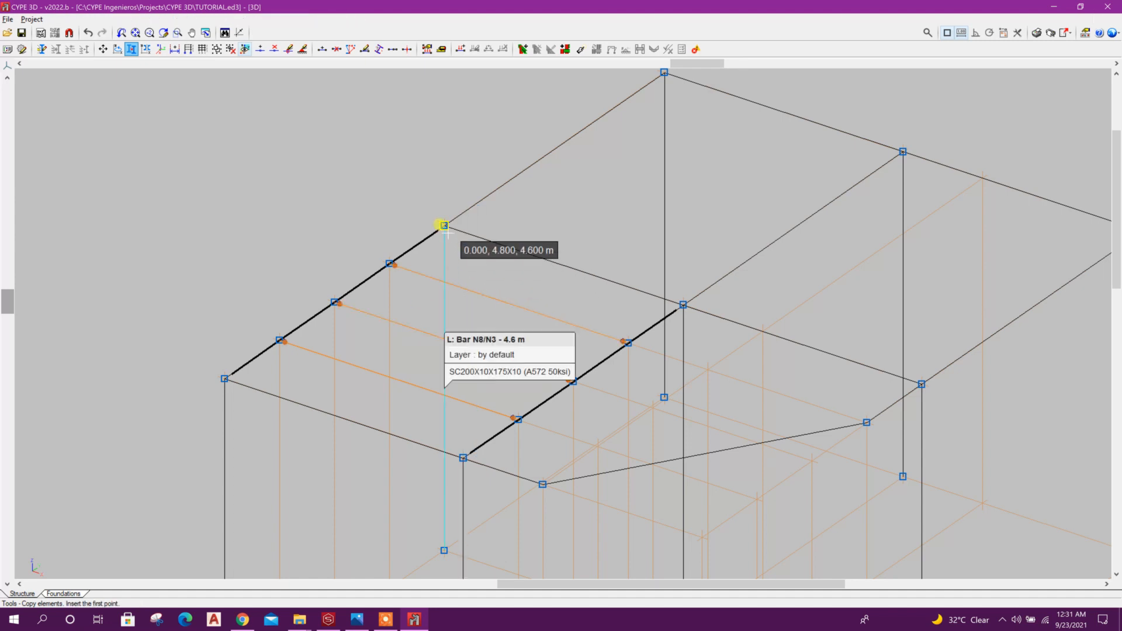
pyautogui.moveTo(758, 113); pyautogui.dragTo(668, 293, button='middle')
pyautogui.click(575, 253)
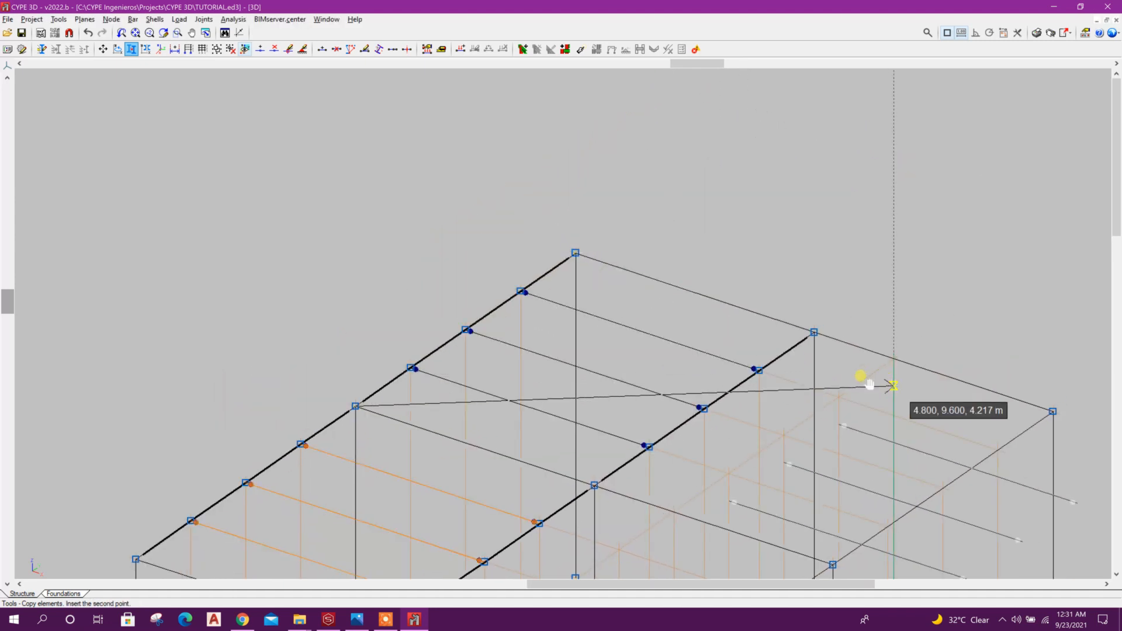
# Step: Place another copy of the three pinned secondary beams in the bay adjacent to the second one along X
pyautogui.moveTo(871, 383); pyautogui.dragTo(692, 321, button='middle')
pyautogui.click(633, 270)
pyautogui.scroll(-2, 717, 275)
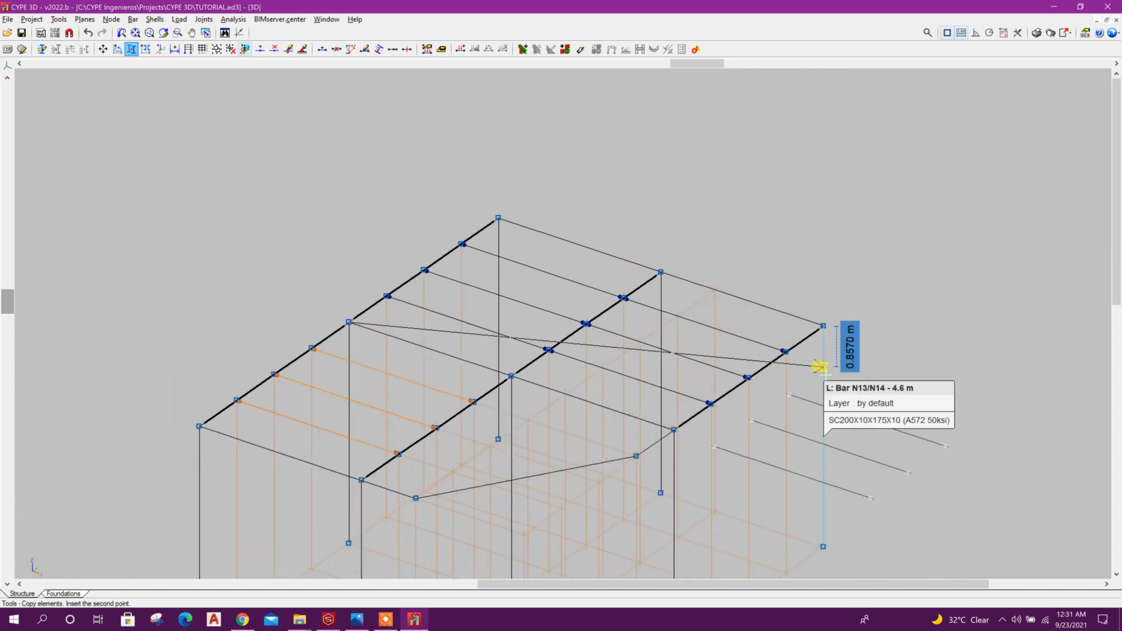
pyautogui.rightClick(788, 457)
pyautogui.moveTo(735, 488); pyautogui.dragTo(780, 390, button='middle')
pyautogui.scroll(2, 471, 371)
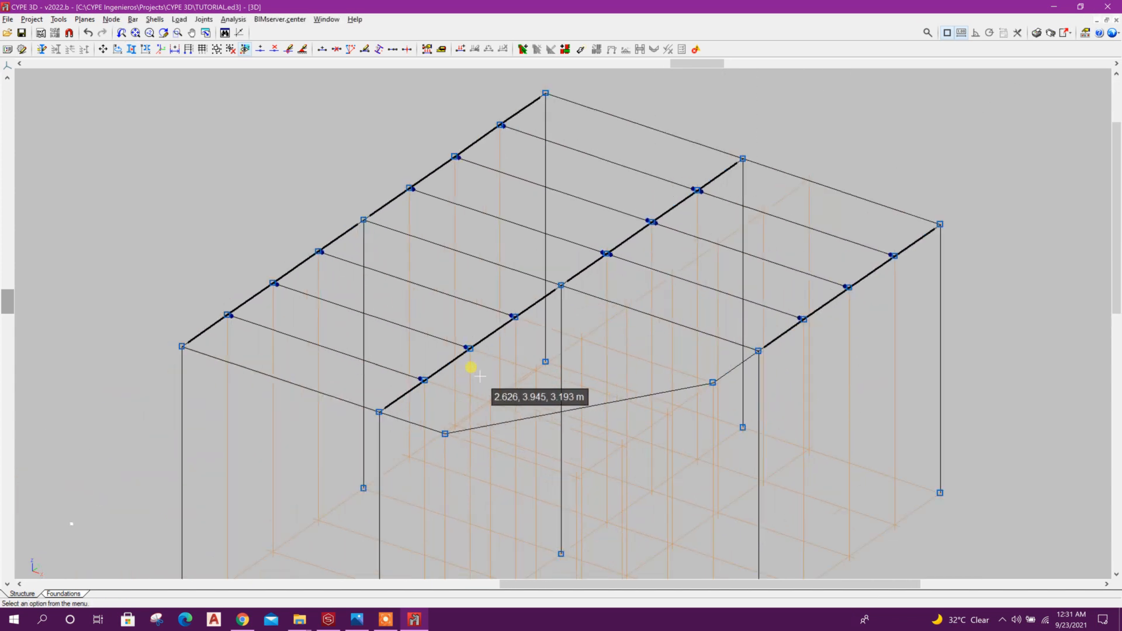
# Step: Extend the first bay's three secondary beam lines along X with IPE 120 bars to the diagonal beam, the last ending at the Y cantilever's tip
pyautogui.click(323, 50)
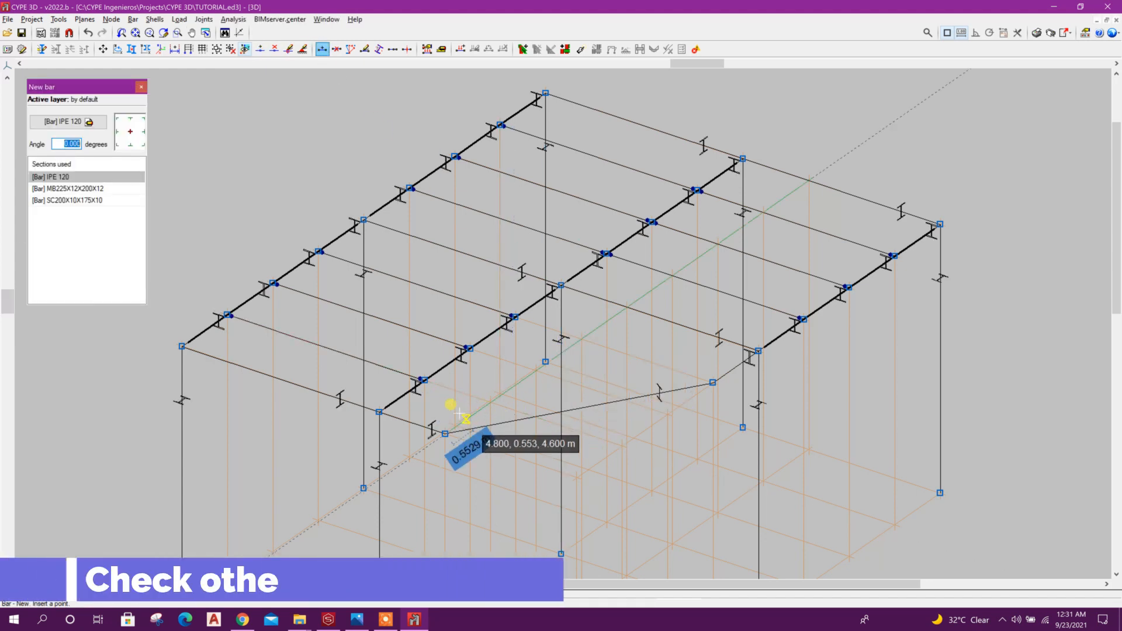
pyautogui.click(424, 380)
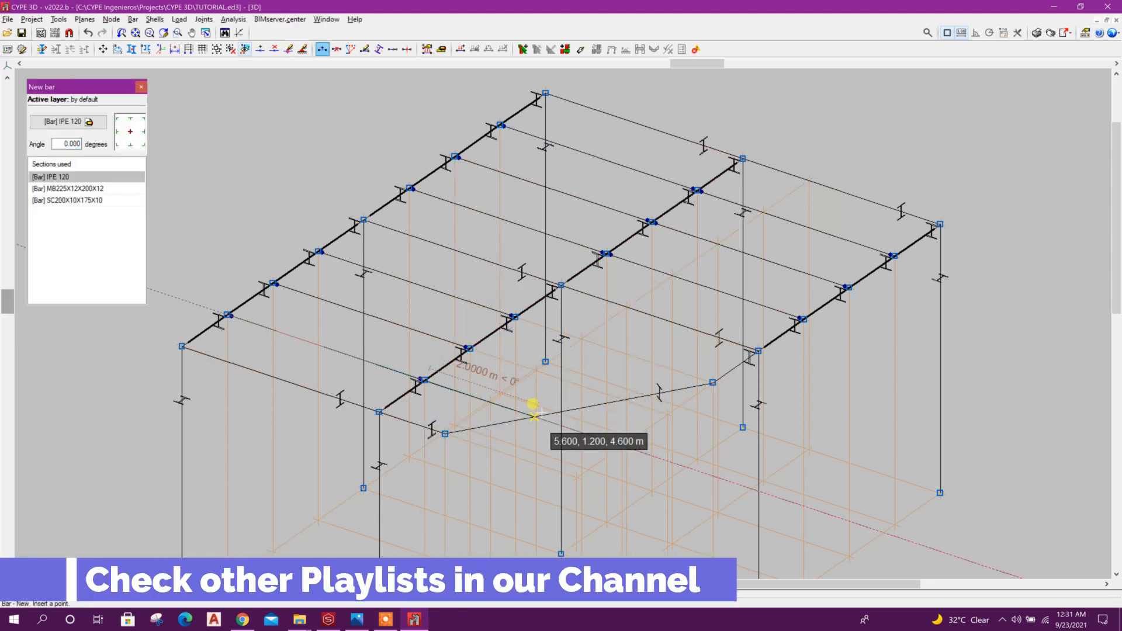
pyautogui.click(535, 416)
pyautogui.scroll(1, 620, 445)
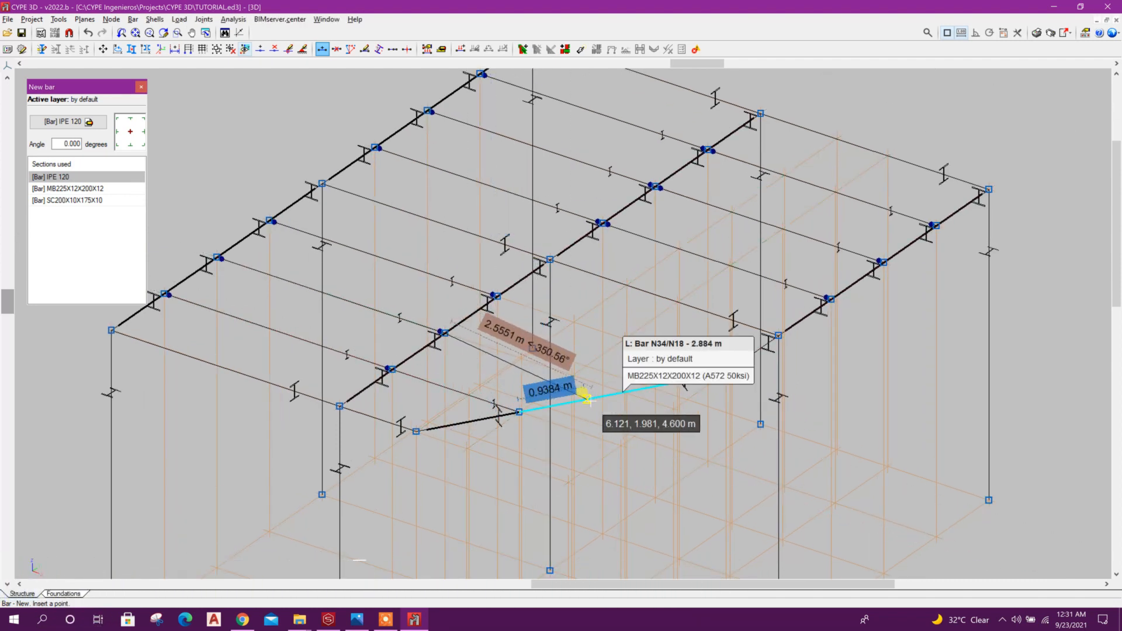
pyautogui.click(623, 395)
pyautogui.scroll(1, 671, 396)
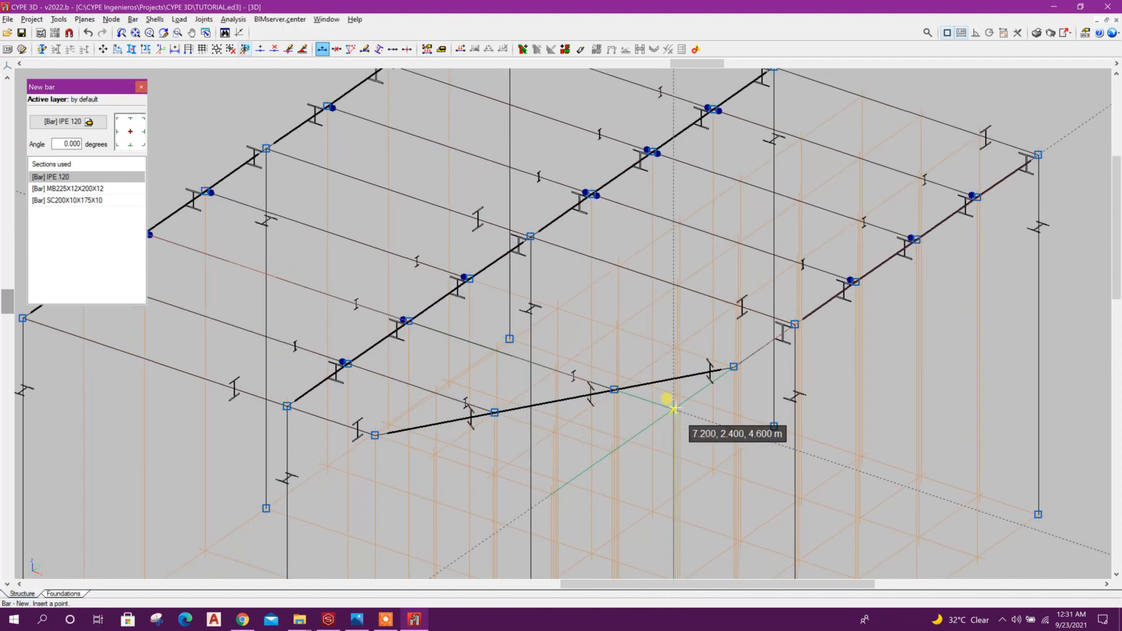
pyautogui.click(453, 255)
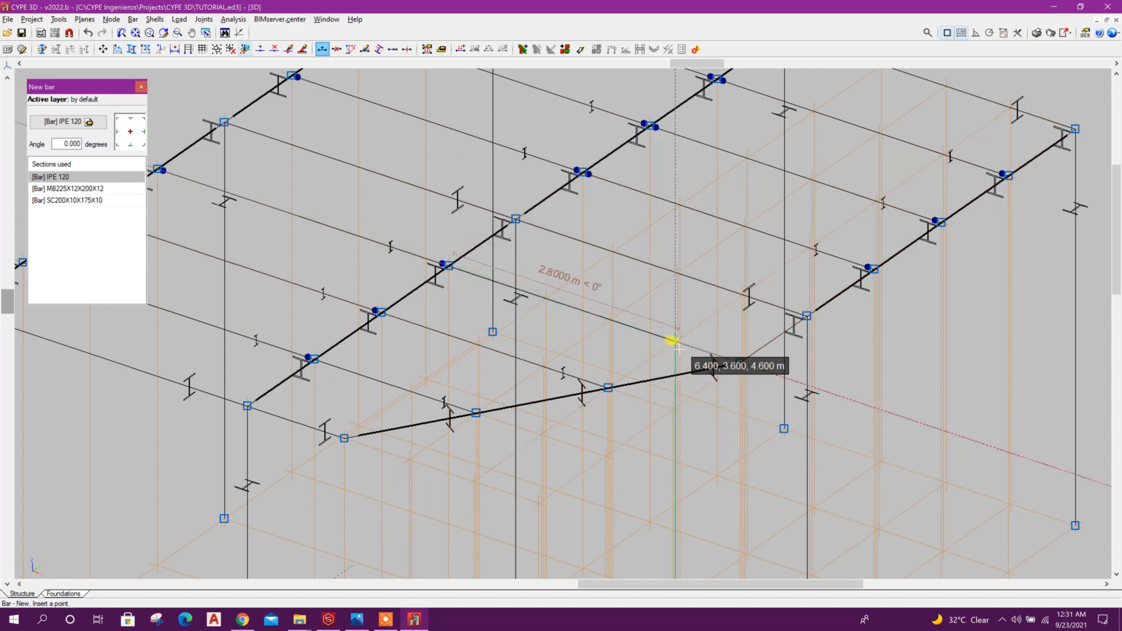
pyautogui.click(740, 363)
pyautogui.rightClick(706, 431)
pyautogui.rightClick(706, 431)
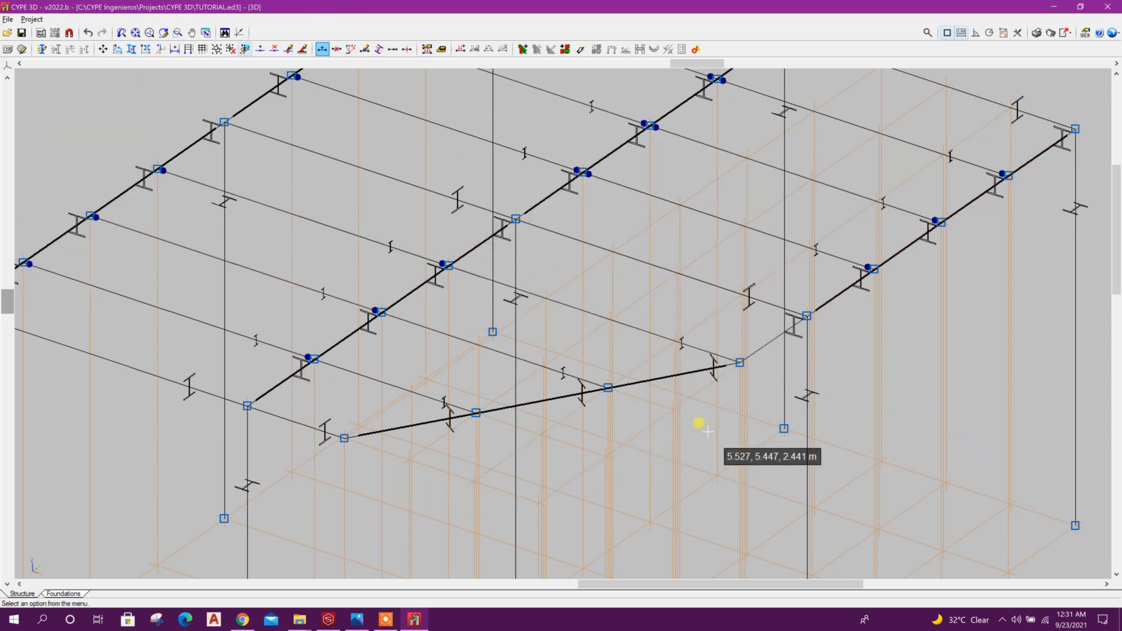
# Step: Inspect the whole steel frame in the rendered 3D view, and return to the structure model
pyautogui.scroll(-2, 706, 431)
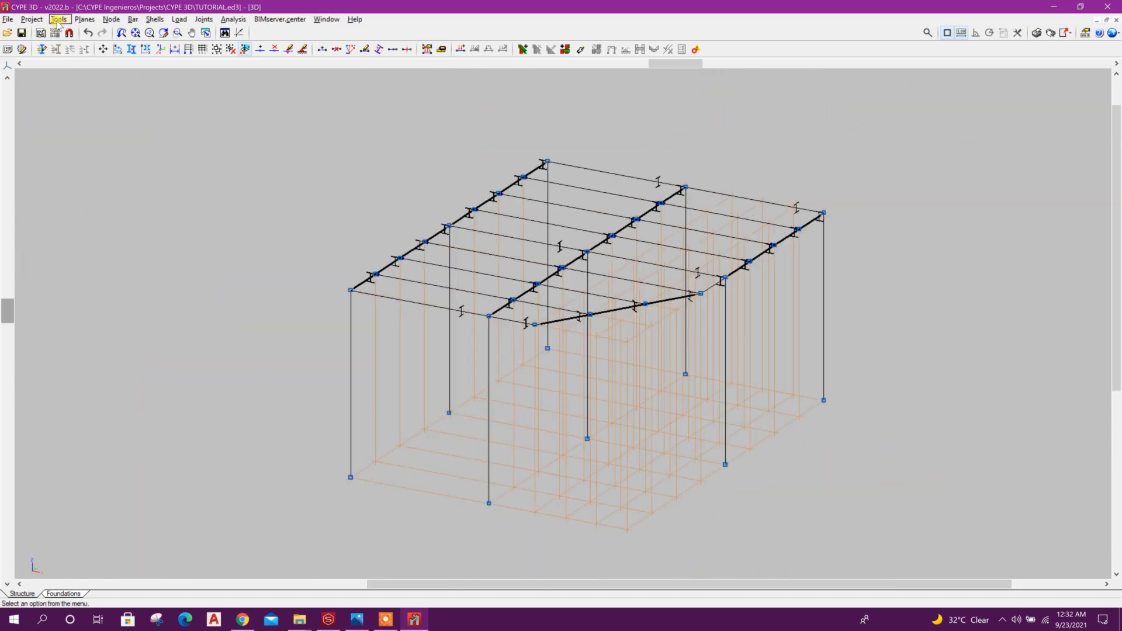
pyautogui.click(59, 22)
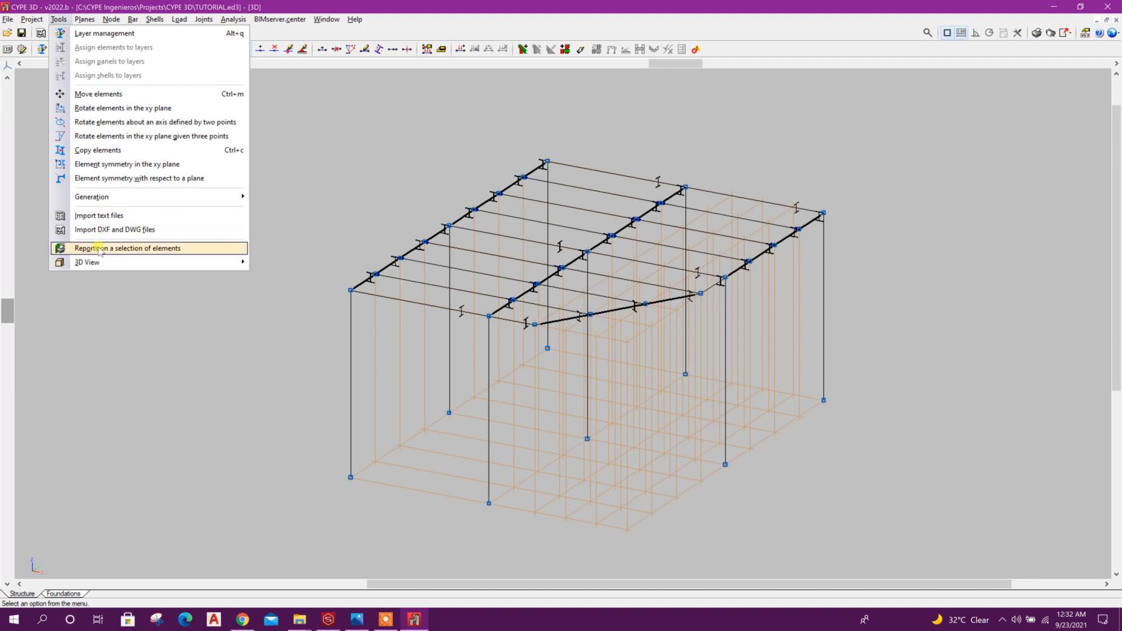
pyautogui.click(263, 262)
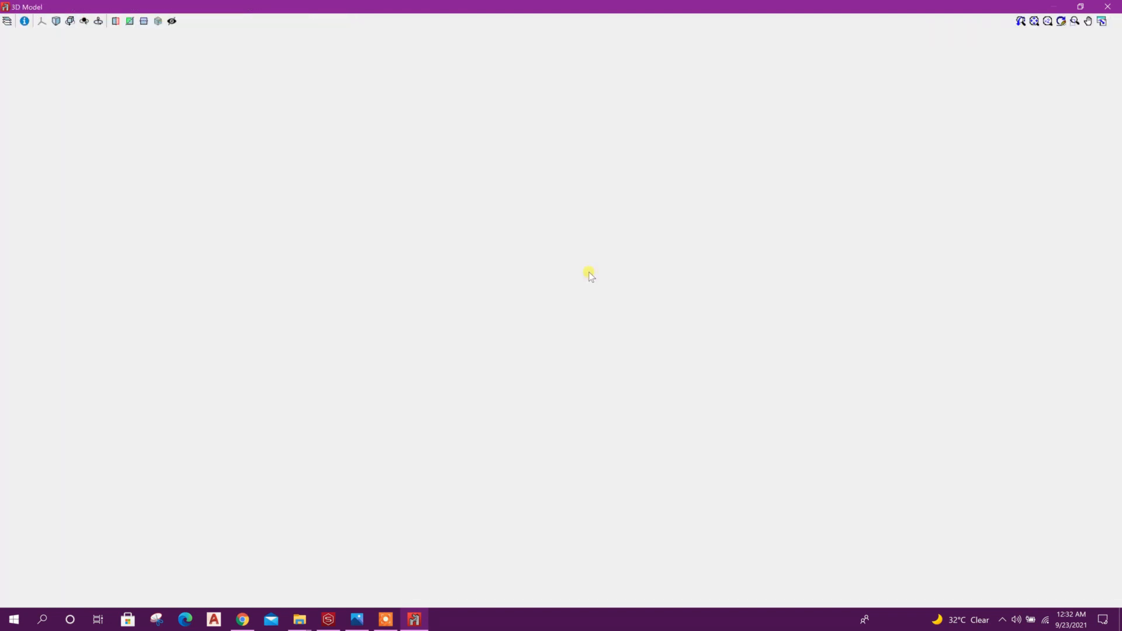
pyautogui.moveTo(562, 415); pyautogui.dragTo(609, 428)
pyautogui.click(1117, 7)
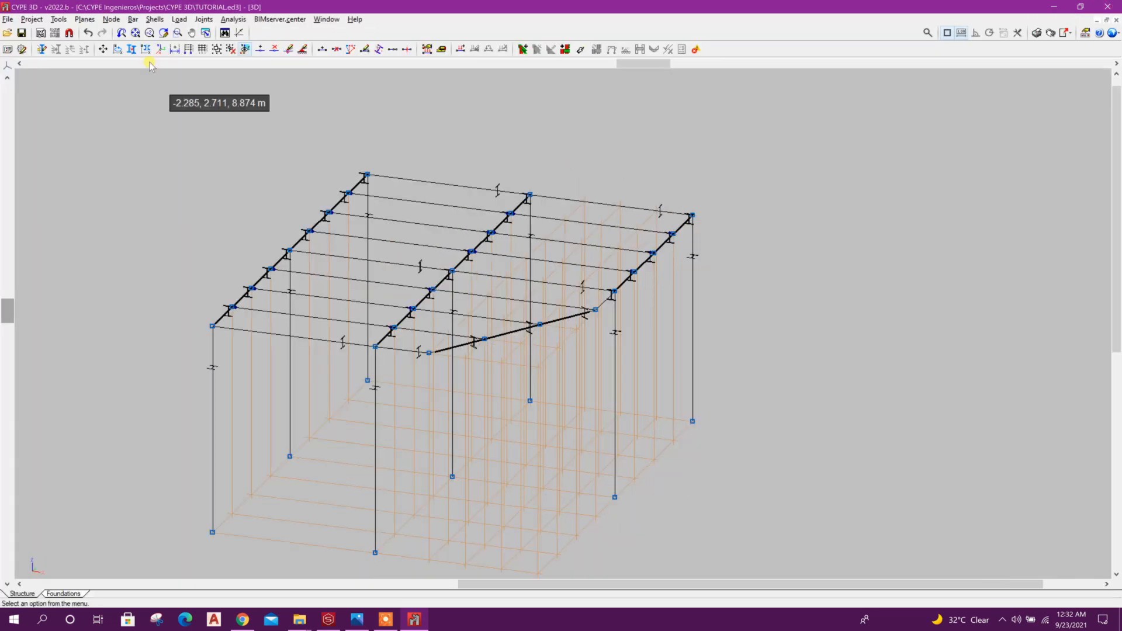
# Step: Set the disposition of all roof-level beams so their insertion axis runs along the middle of the section's upper flange
pyautogui.scroll(5, 210, 298)
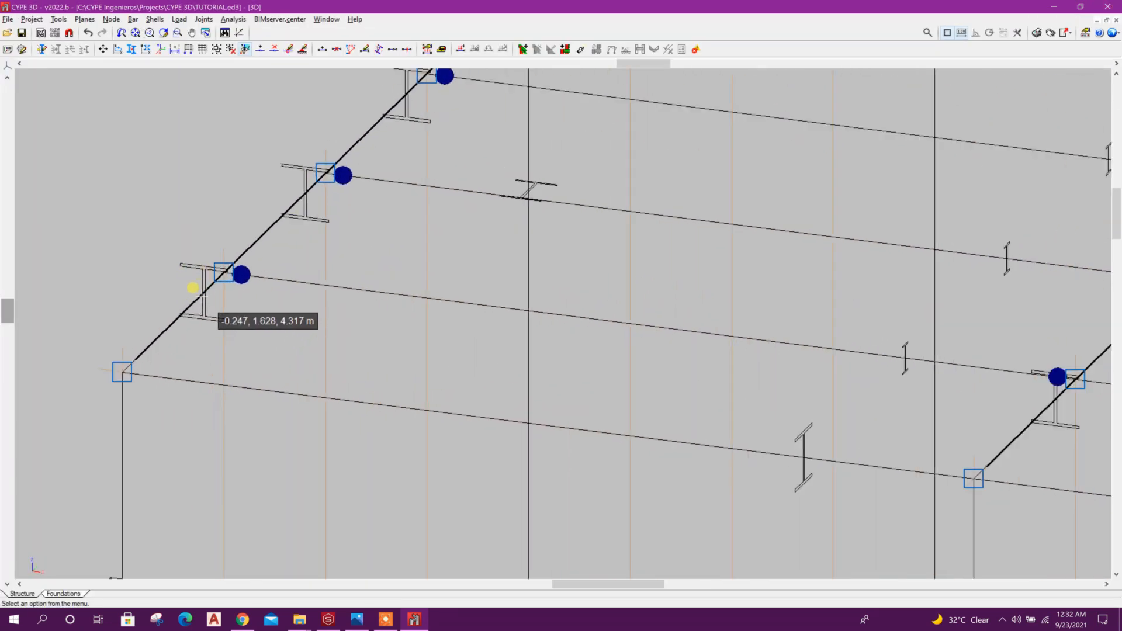
pyautogui.scroll(-5, 202, 298)
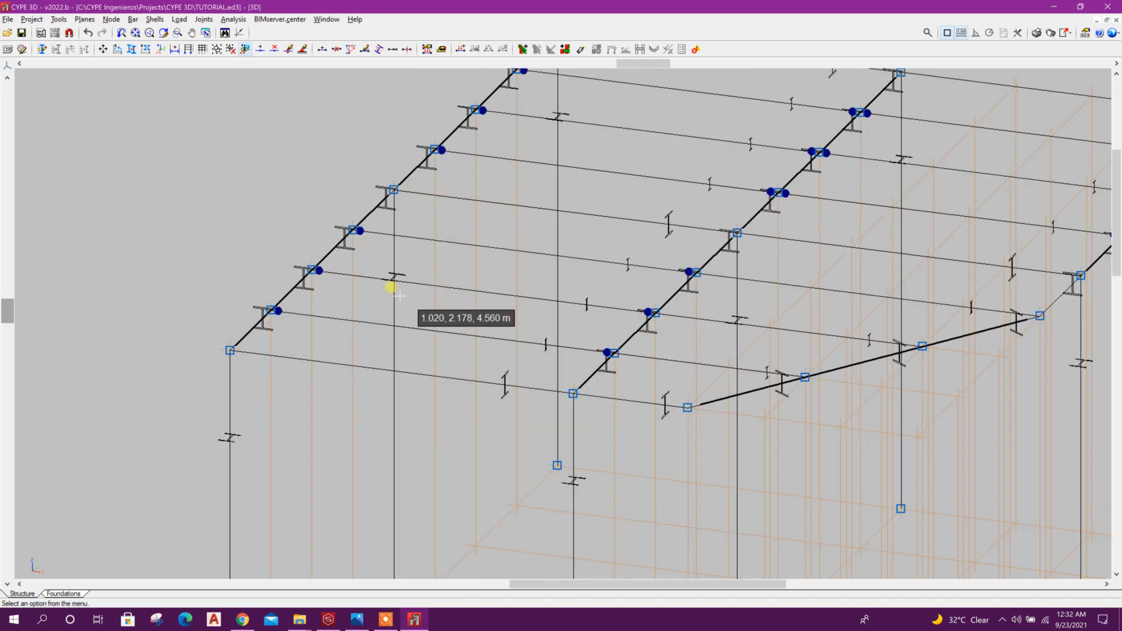
pyautogui.moveTo(409, 295); pyautogui.dragTo(334, 315, button='middle')
pyautogui.scroll(5, 226, 320)
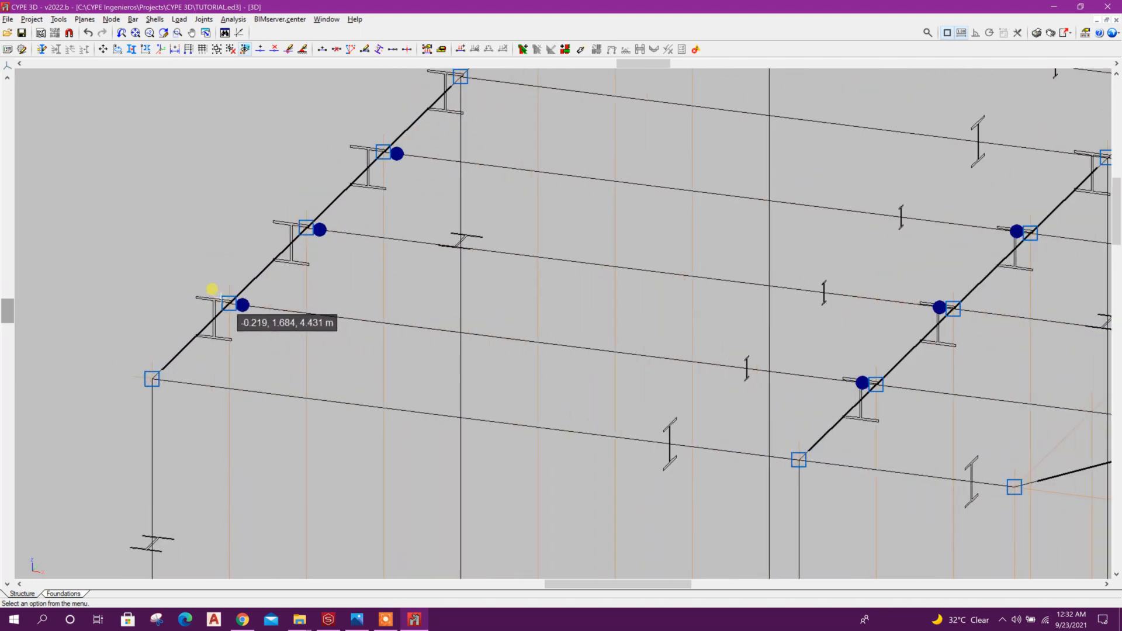
pyautogui.scroll(-6, 229, 260)
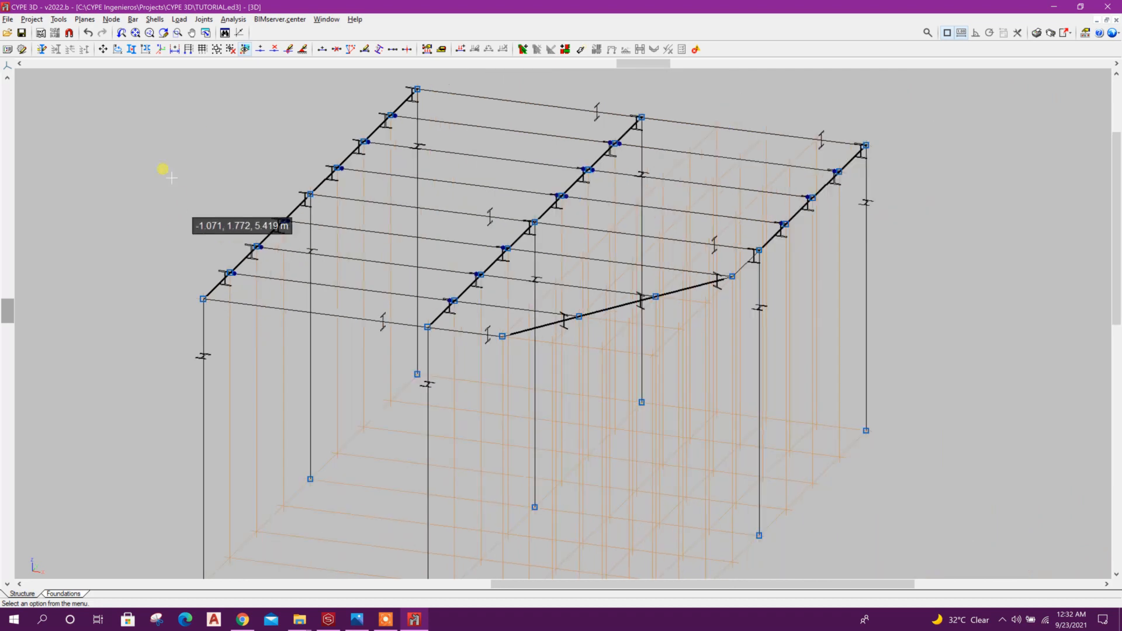
pyautogui.click(133, 18)
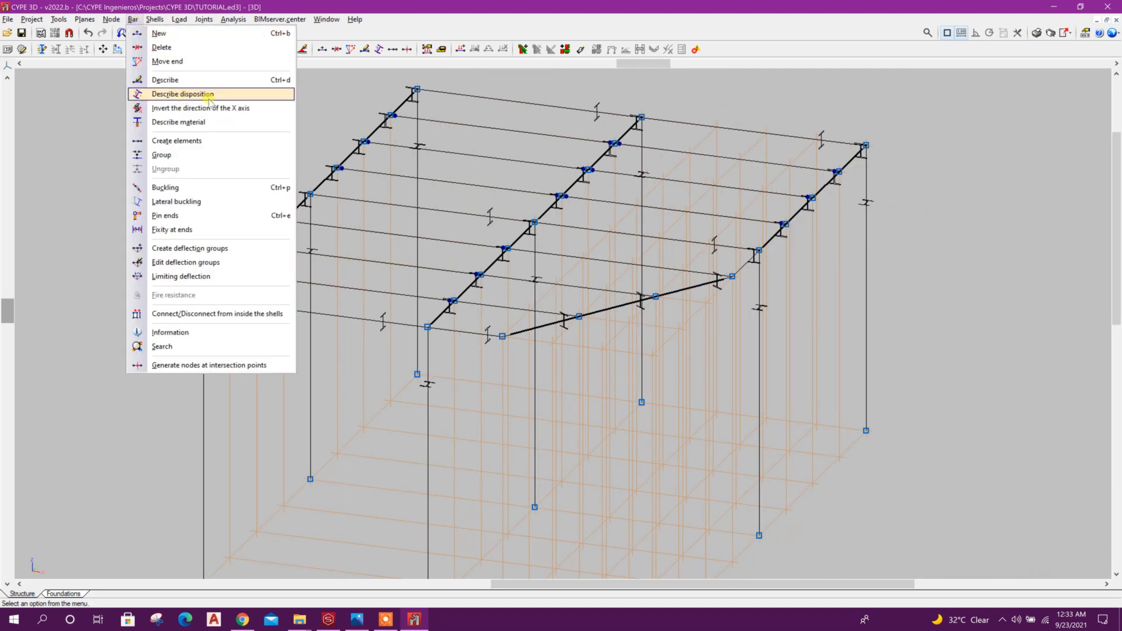
pyautogui.click(182, 95)
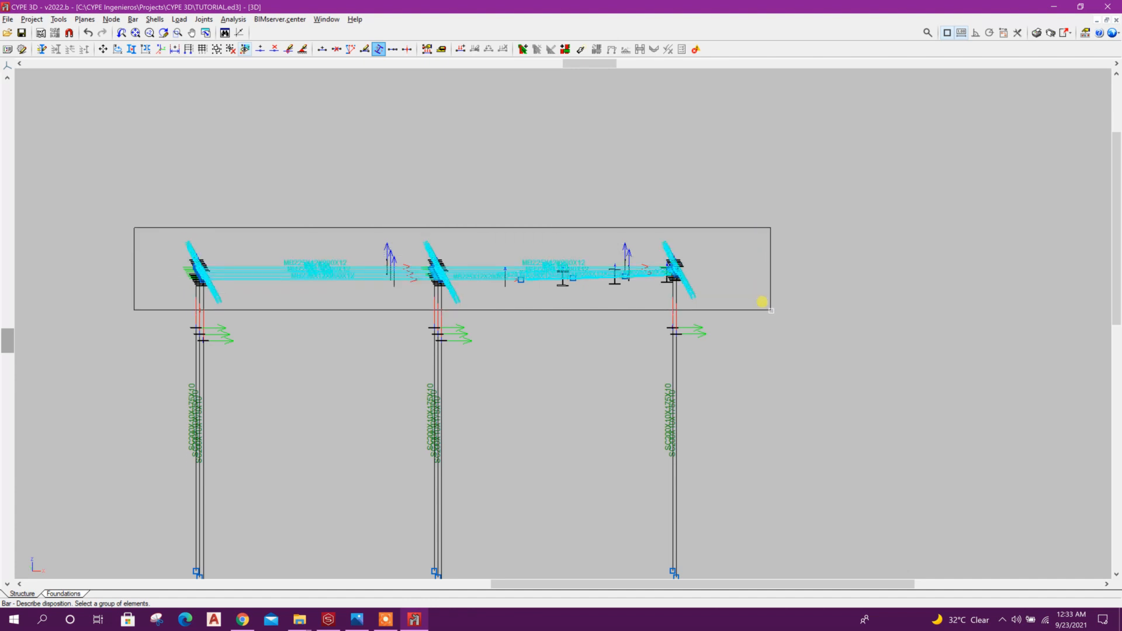
pyautogui.click(760, 302)
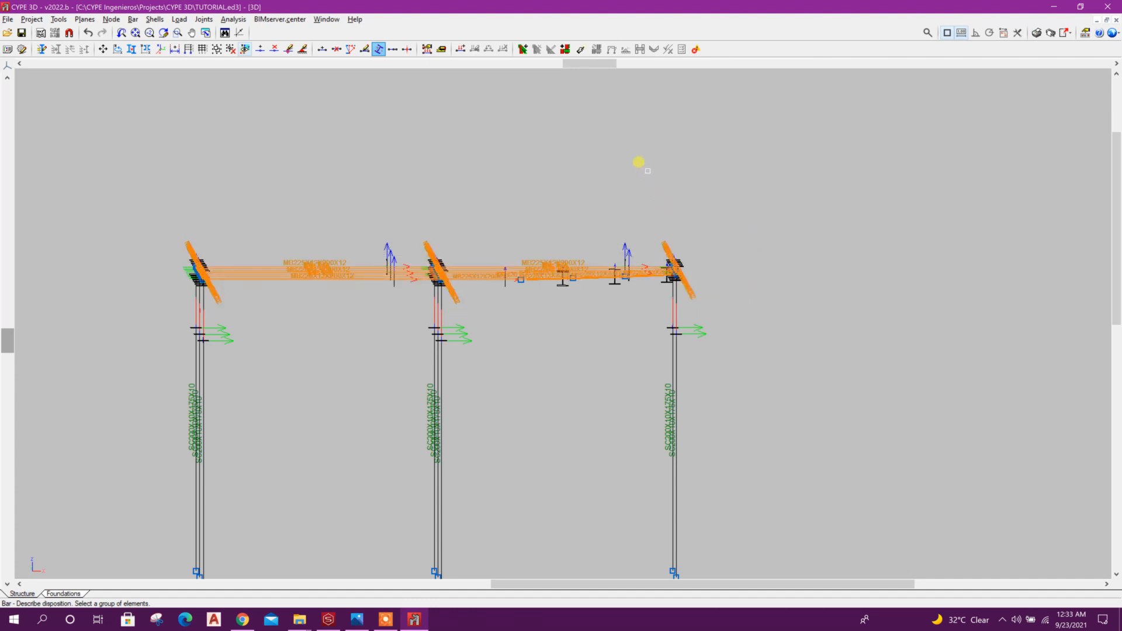
pyautogui.rightClick(647, 171)
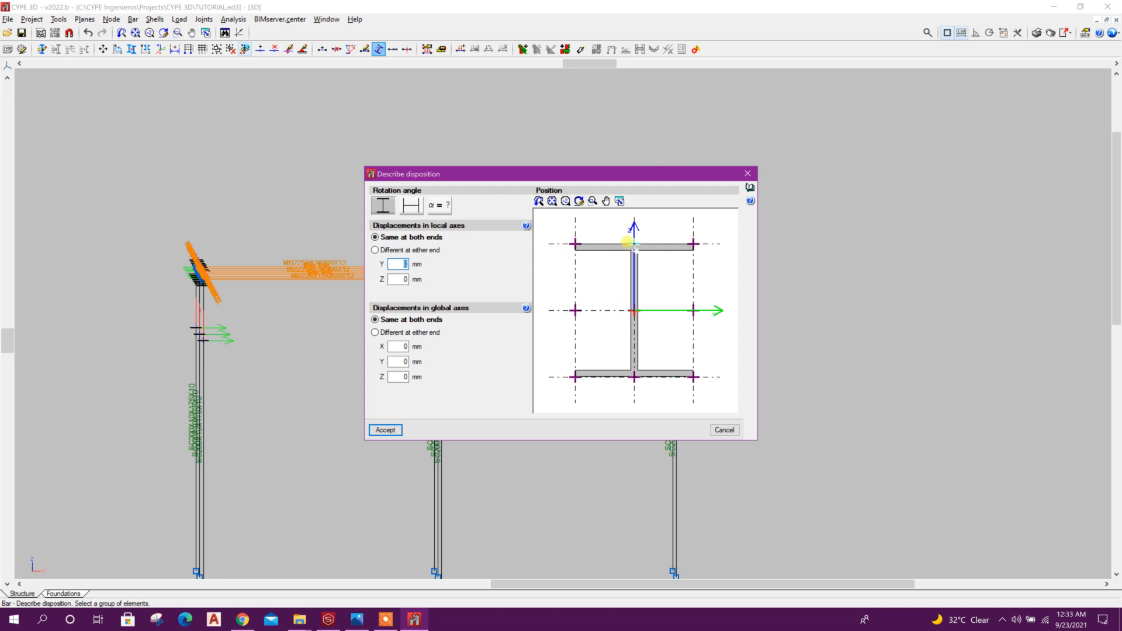
pyautogui.click(627, 242)
pyautogui.click(382, 430)
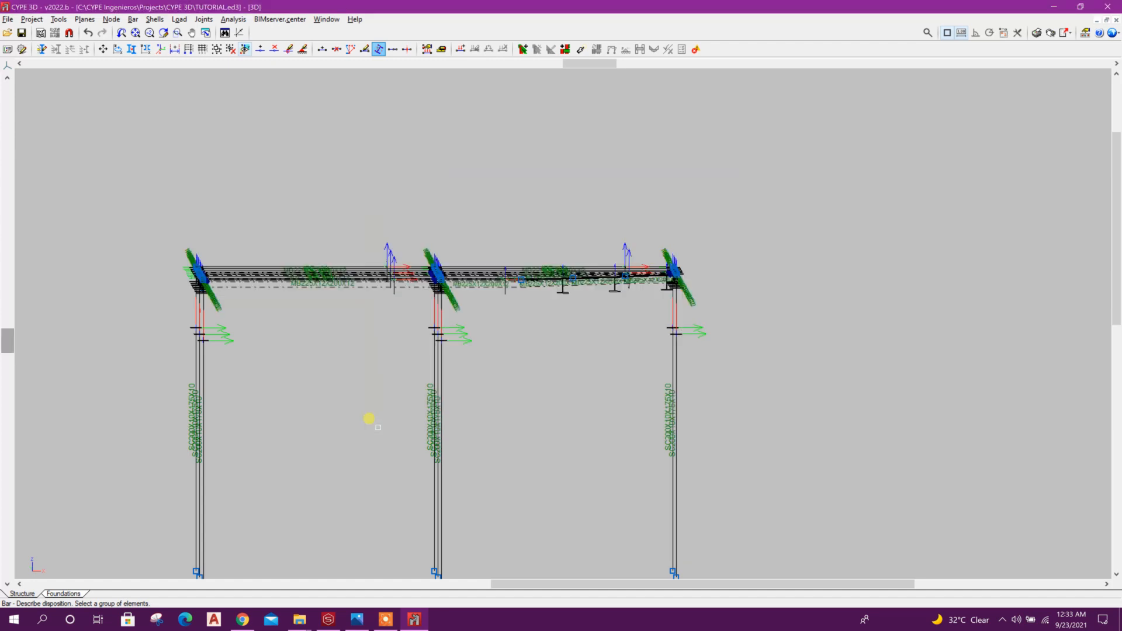
pyautogui.moveTo(550, 380)
pyautogui.keyDown('shift'); pyautogui.mouseDown(button='middle')
pyautogui.moveTo(577, 382)
pyautogui.moveTo(530, 373)
pyautogui.mouseUp(button='middle'); pyautogui.keyUp('shift')
pyautogui.scroll(-2, 576, 383)
pyautogui.rightClick(576, 382)
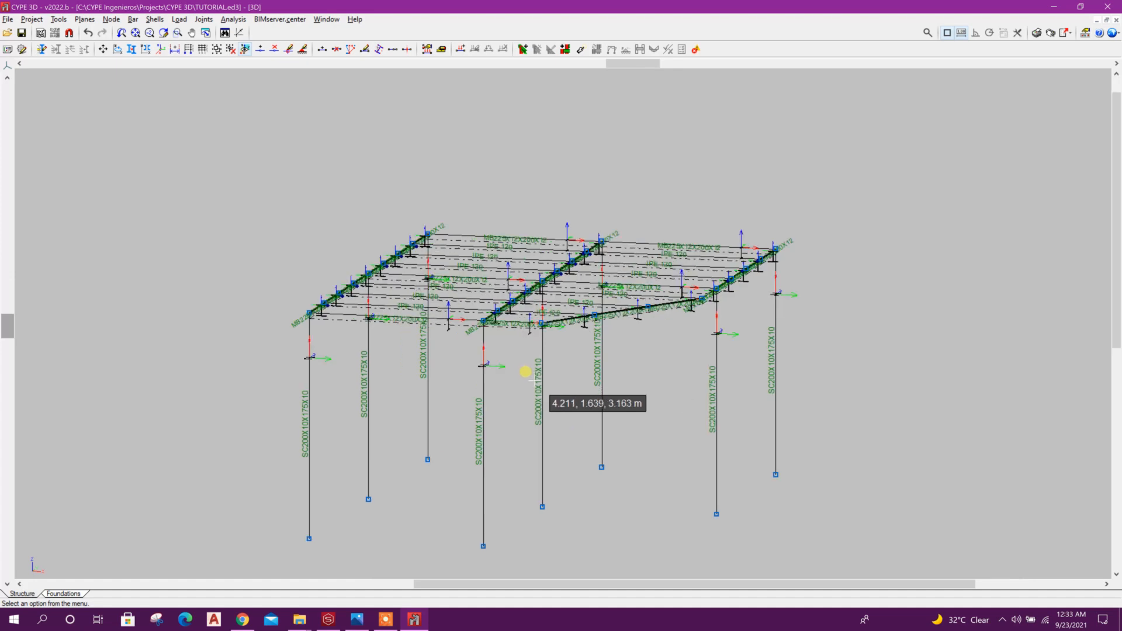
# Step: Copy all the roof-level nodes and beams 0.8 m vertically down along the columns
pyautogui.keyDown('shift'); pyautogui.moveTo(626, 434); pyautogui.dragTo(160, 82, button='middle'); pyautogui.keyUp('shift')
pyautogui.click(131, 49)
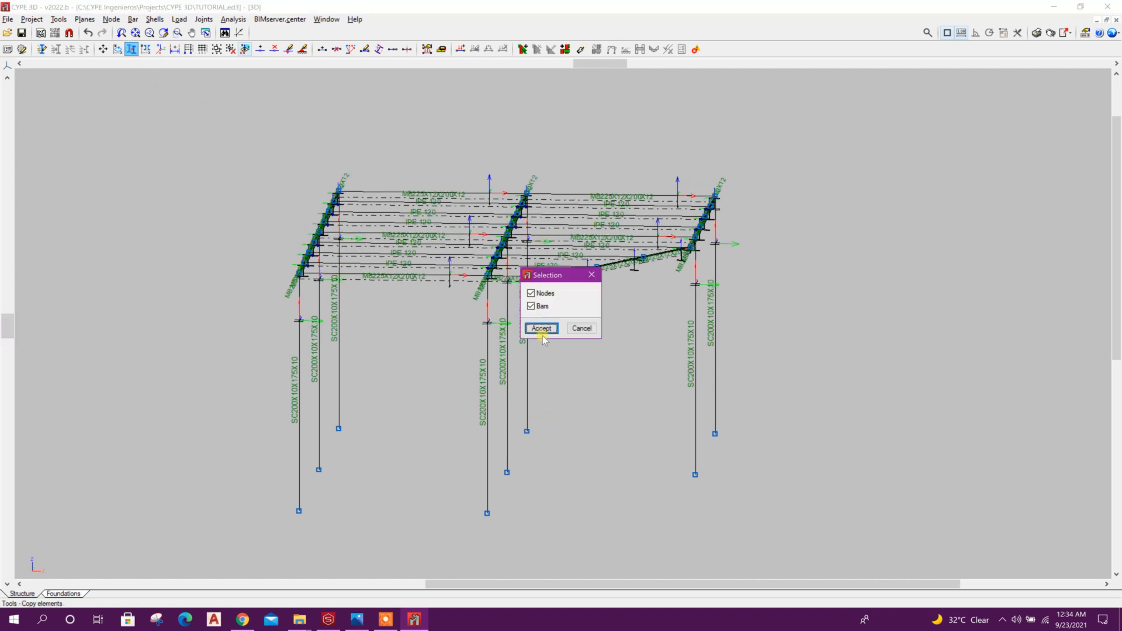
pyautogui.click(541, 327)
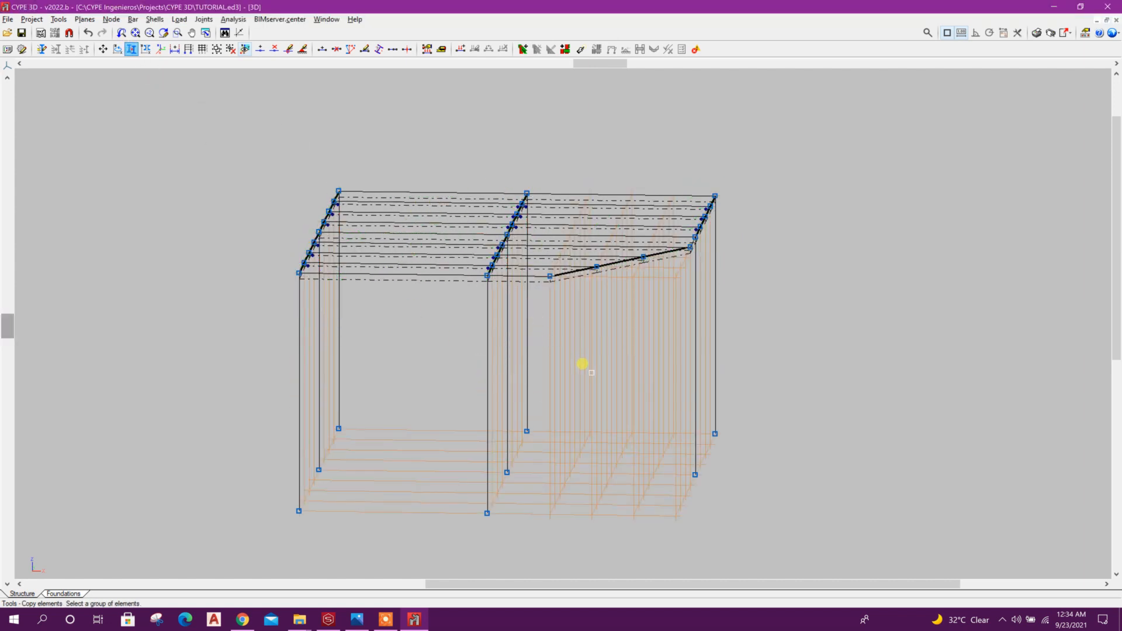
pyautogui.keyDown('shift'); pyautogui.moveTo(585, 366); pyautogui.dragTo(305, 249, button='middle'); pyautogui.keyUp('shift')
pyautogui.moveTo(268, 238); pyautogui.dragTo(810, 302)
pyautogui.rightClick(791, 193)
pyautogui.scroll(2, 719, 285)
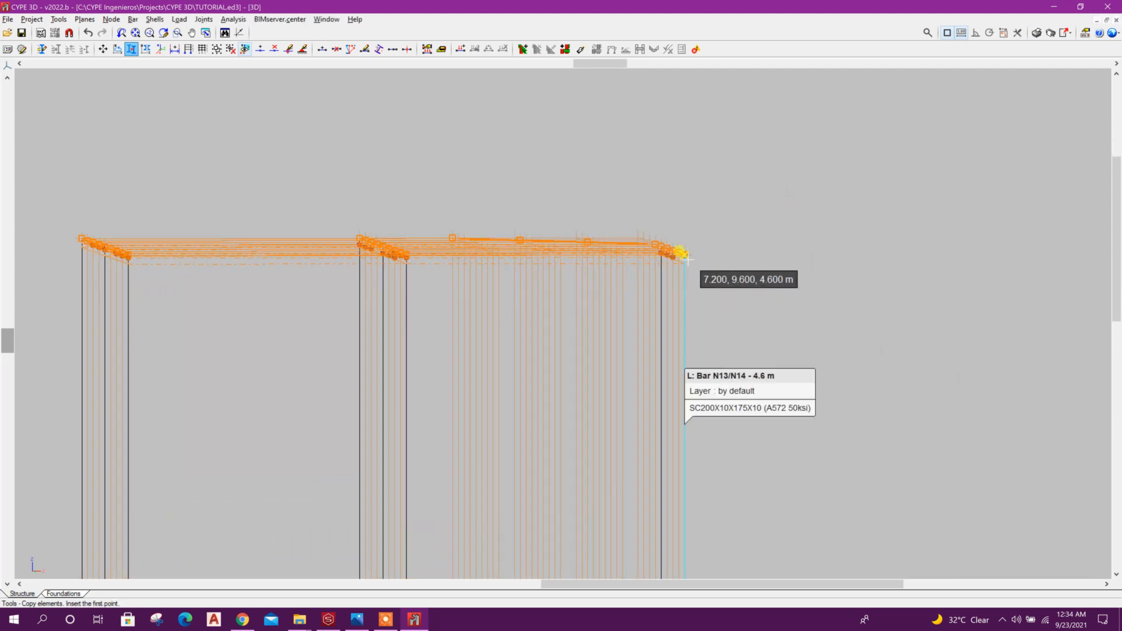
pyautogui.click(683, 256)
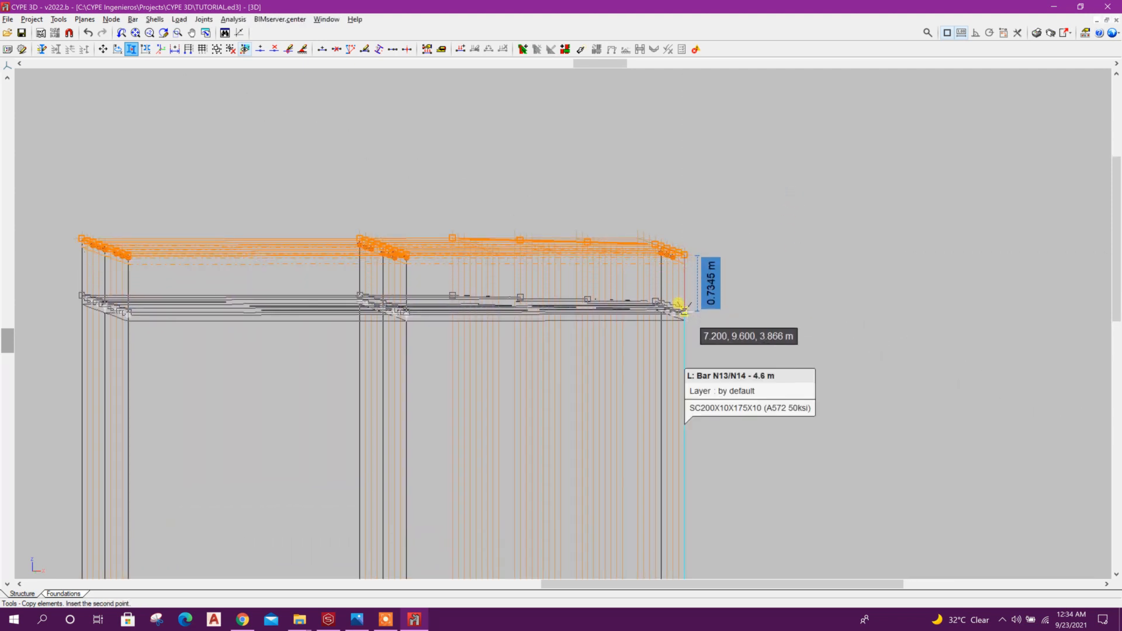
pyautogui.press('Return')
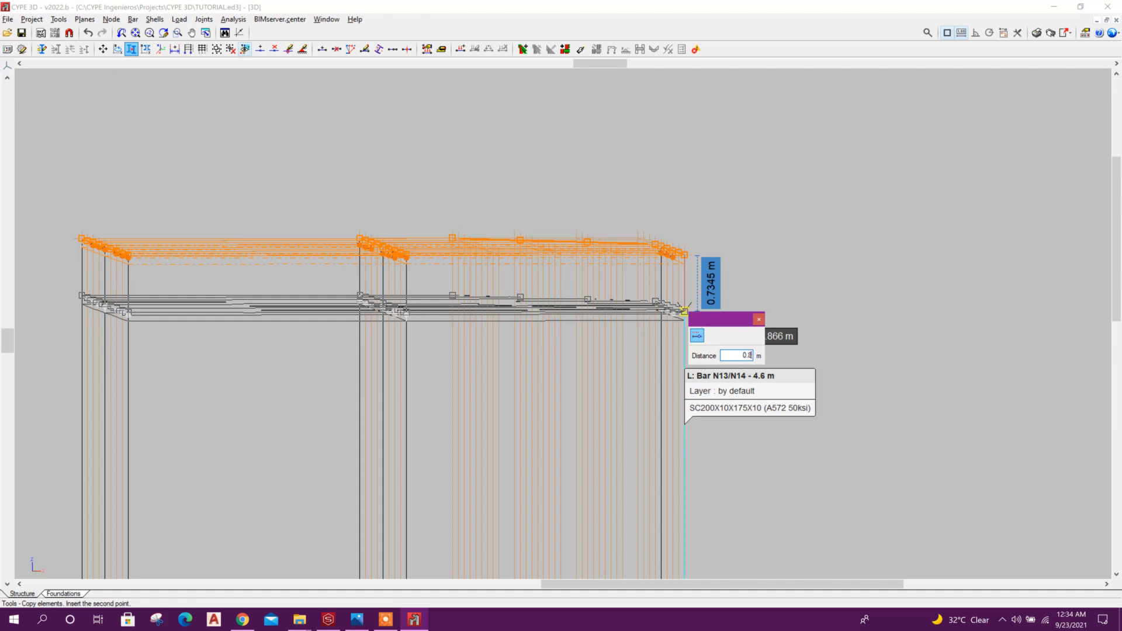
pyautogui.write('0.8')
pyautogui.press('Return')
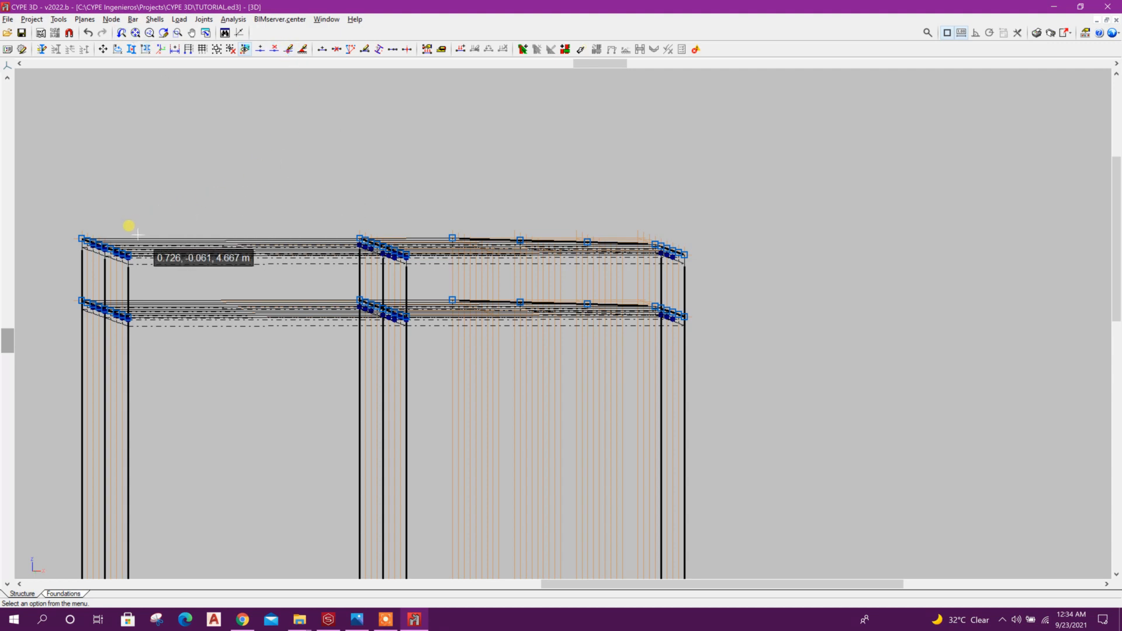
# Step: Delete the original beams at the column head level, keeping the columns and the lower copy
pyautogui.click(337, 49)
pyautogui.click(74, 217)
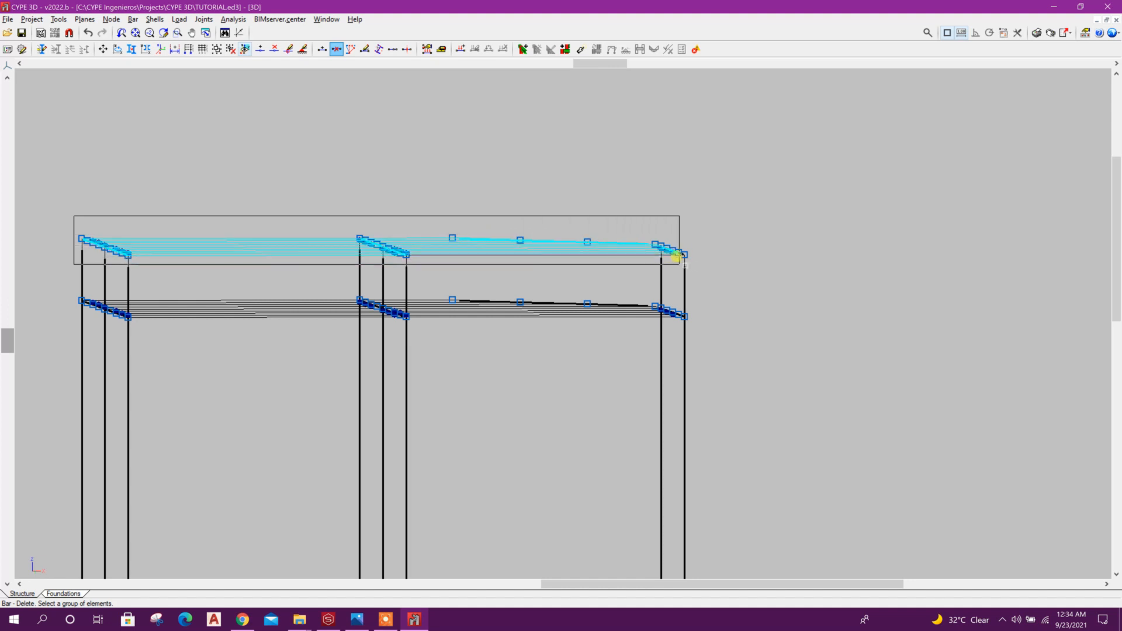
pyautogui.click(679, 263)
pyautogui.rightClick(769, 202)
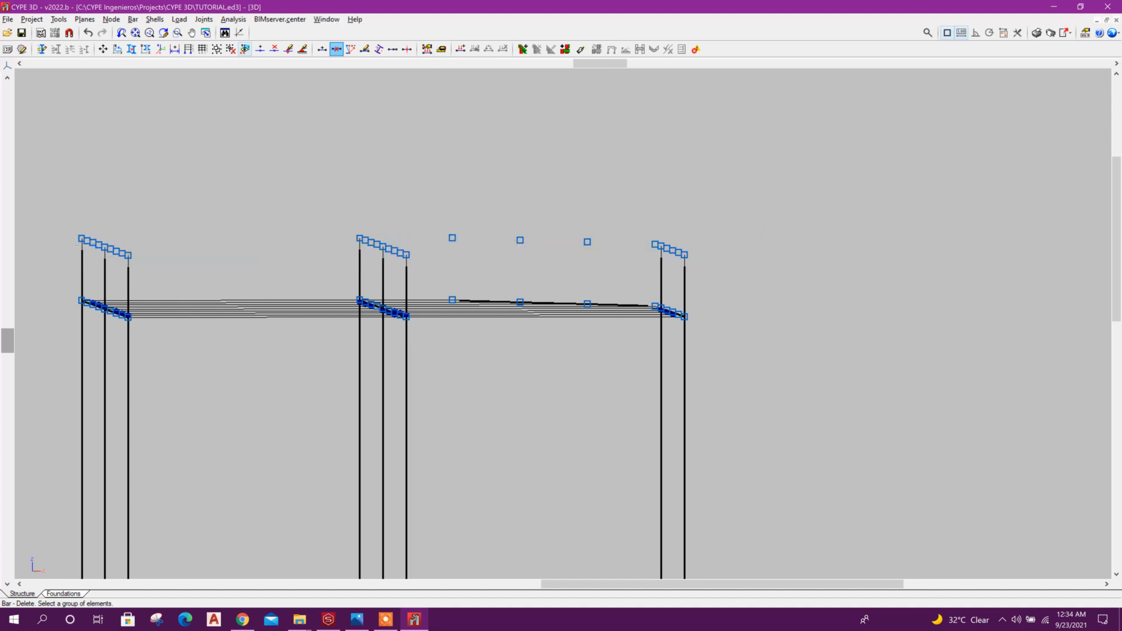
# Step: Delete the loose nodes left between the column heads, keeping the column end nodes
pyautogui.keyDown('shift'); pyautogui.moveTo(739, 243); pyautogui.dragTo(613, 246, button='middle'); pyautogui.keyUp('shift')
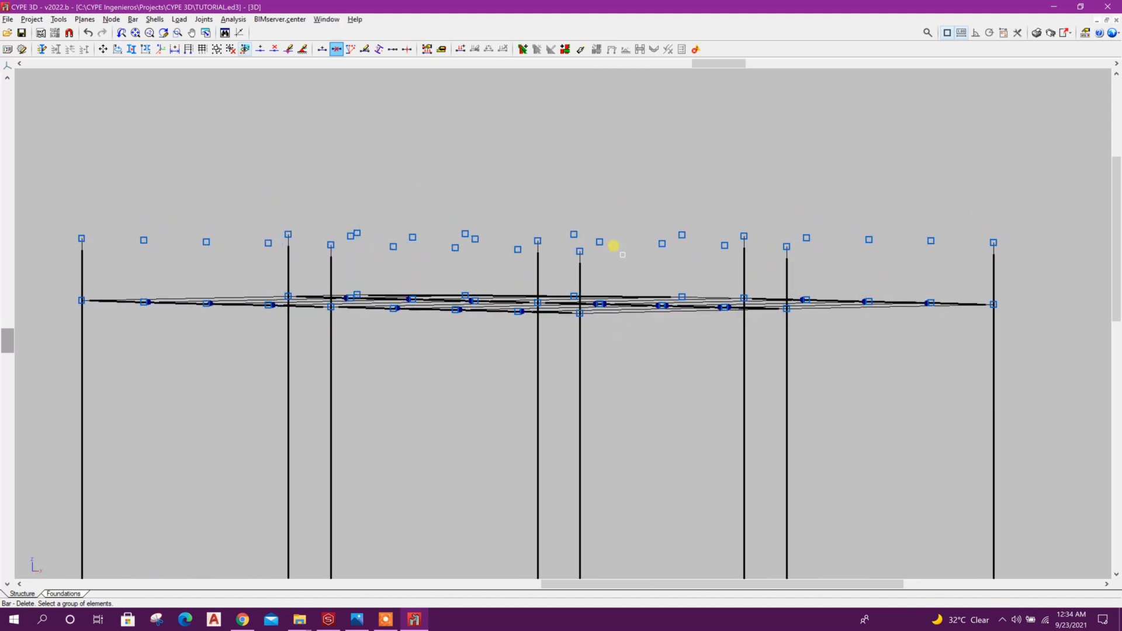
pyautogui.scroll(-3, 511, 250)
pyautogui.keyDown('shift'); pyautogui.moveTo(513, 253); pyautogui.dragTo(406, 258, button='middle'); pyautogui.keyUp('shift')
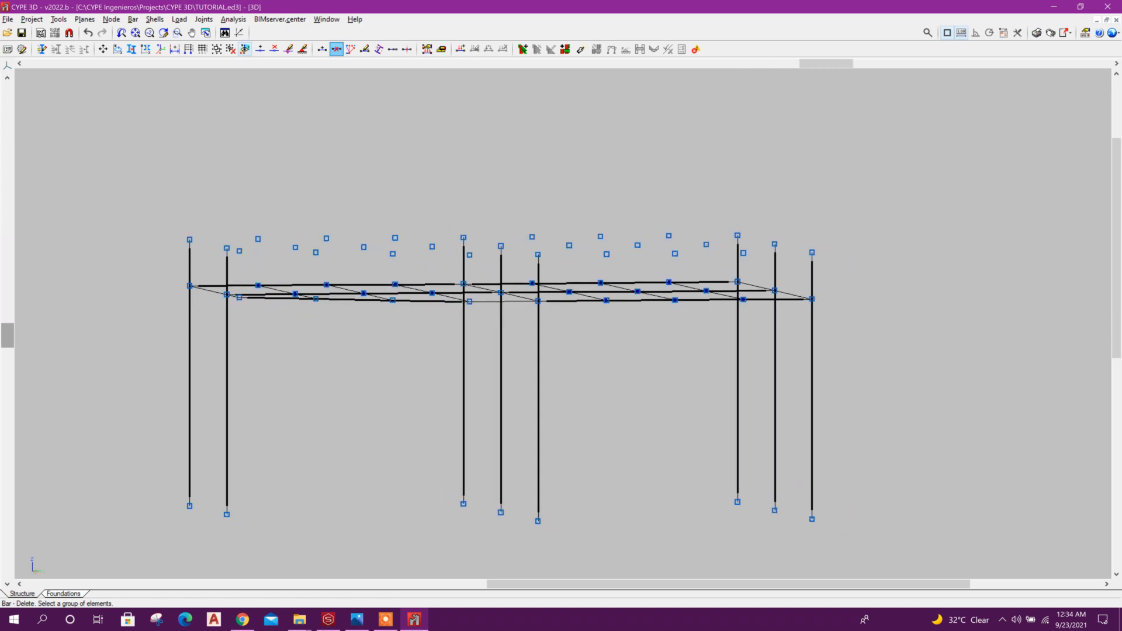
pyautogui.click(275, 49)
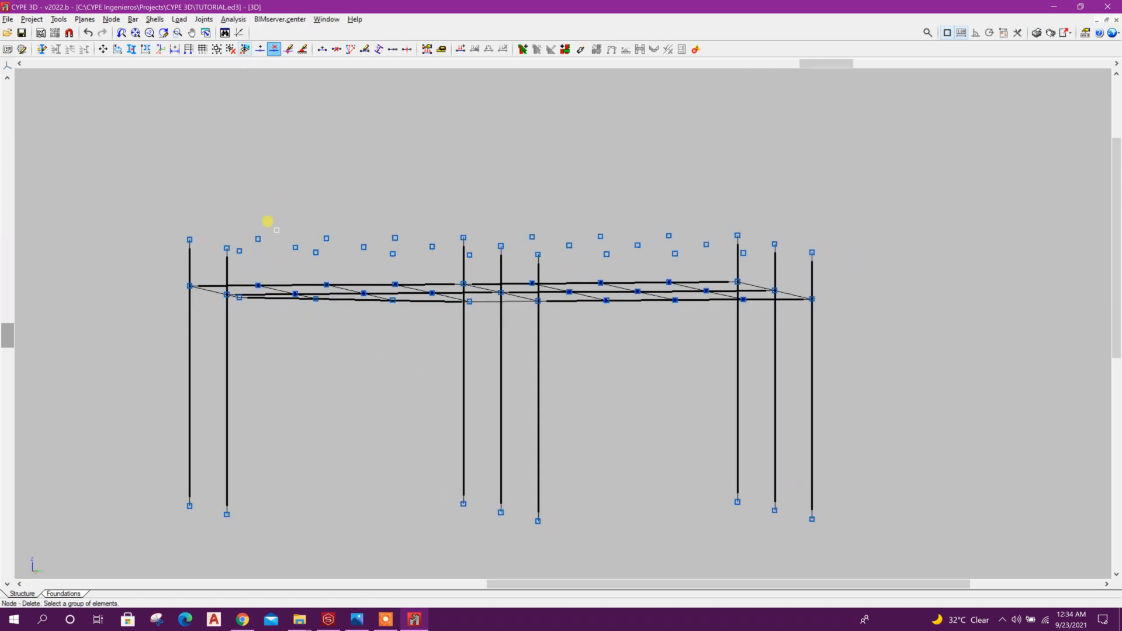
pyautogui.moveTo(230, 221); pyautogui.dragTo(426, 265)
pyautogui.moveTo(554, 218); pyautogui.dragTo(748, 258)
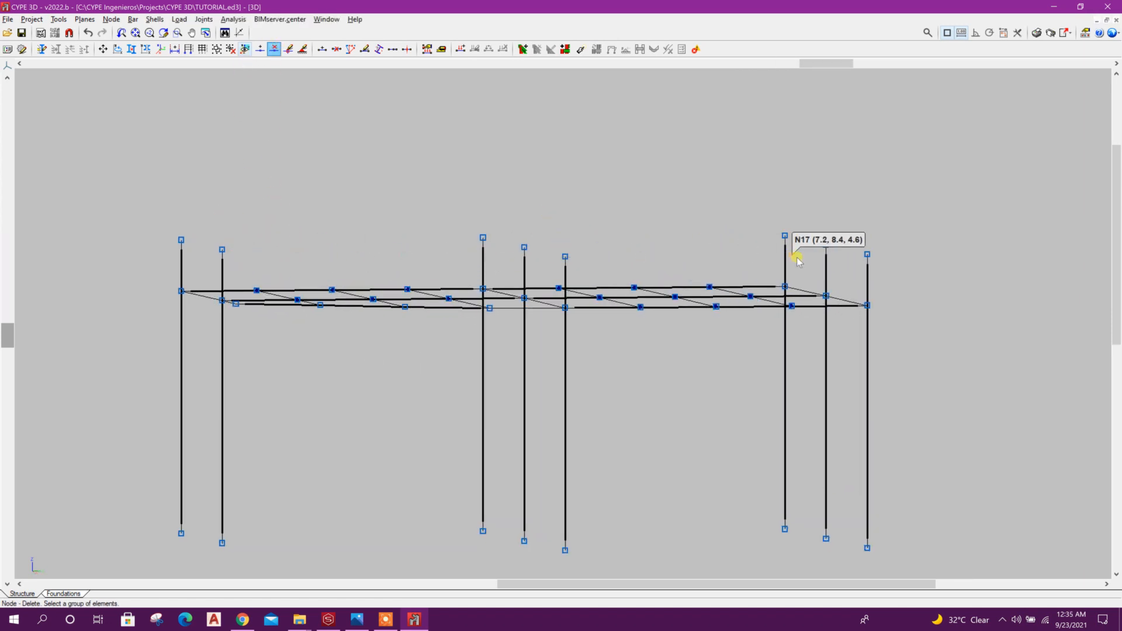
pyautogui.keyDown('shift'); pyautogui.moveTo(473, 287); pyautogui.dragTo(528, 331, button='middle'); pyautogui.keyUp('shift')
pyautogui.scroll(-3, 528, 331)
pyautogui.rightClick(528, 331)
pyautogui.scroll(1, 580, 399)
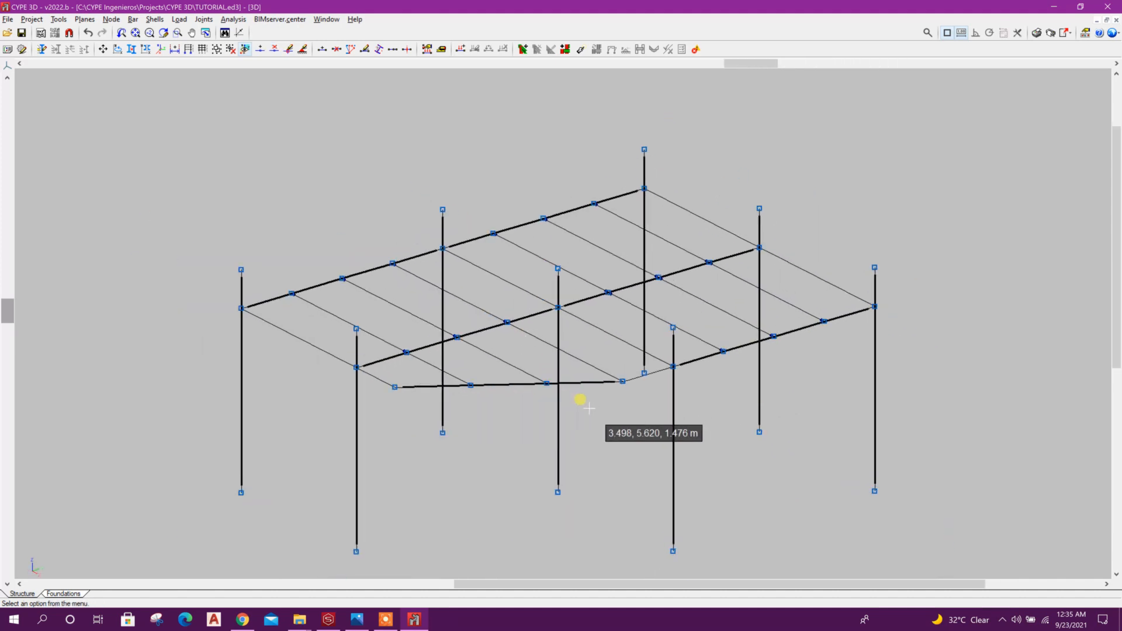
# Step: Open the external fixity definition for all column base nodes at once
pyautogui.keyDown('shift'); pyautogui.moveTo(576, 398); pyautogui.dragTo(531, 378, button='middle'); pyautogui.keyUp('shift')
pyautogui.keyDown('shift'); pyautogui.moveTo(674, 404); pyautogui.dragTo(661, 420, button='middle'); pyautogui.keyUp('shift')
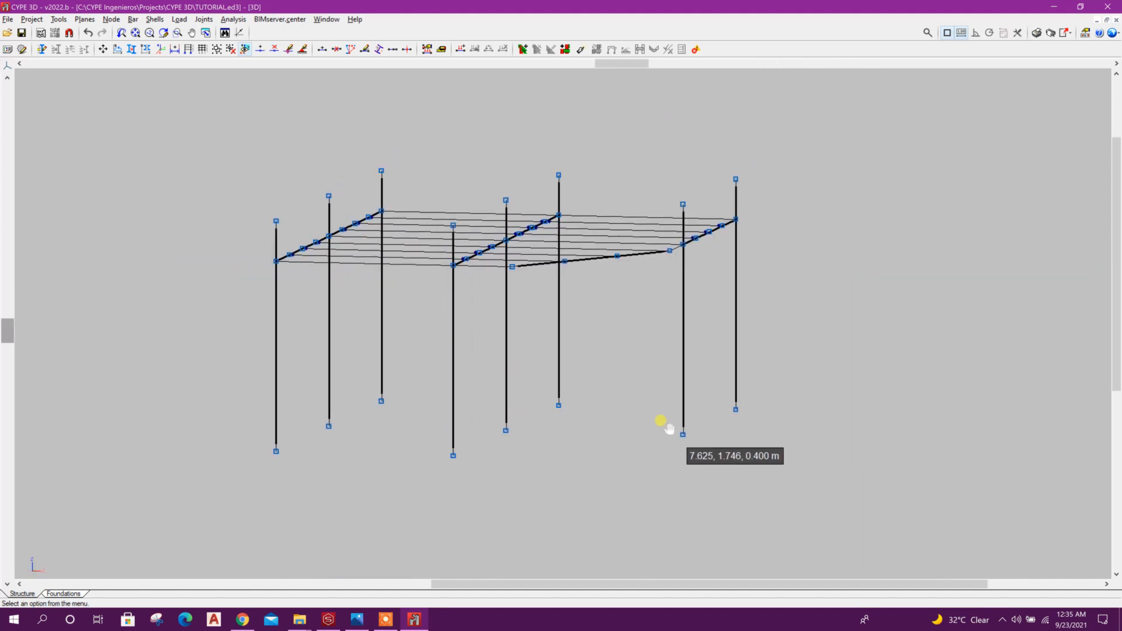
pyautogui.click(111, 19)
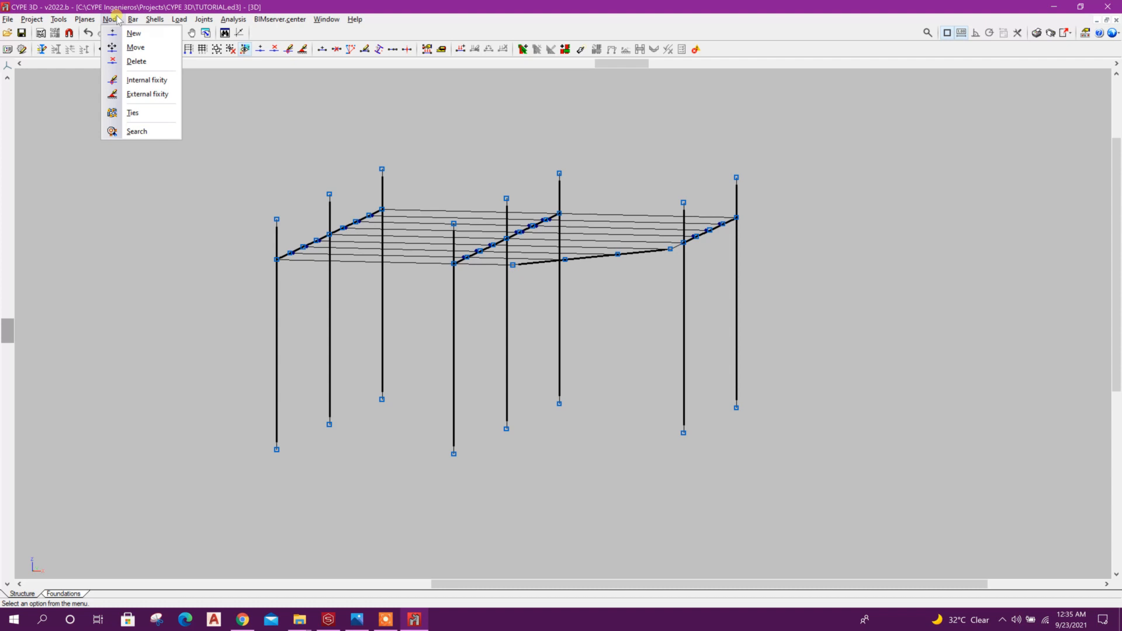
pyautogui.click(134, 94)
pyautogui.moveTo(288, 466); pyautogui.dragTo(329, 437, button='middle')
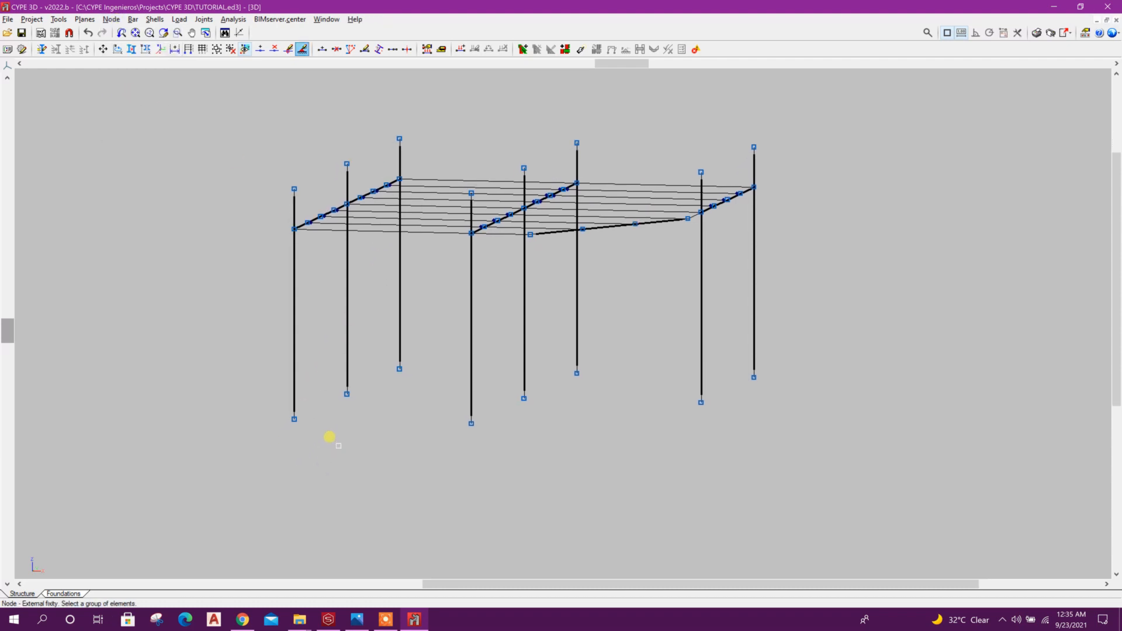
pyautogui.moveTo(200, 330); pyautogui.dragTo(896, 456)
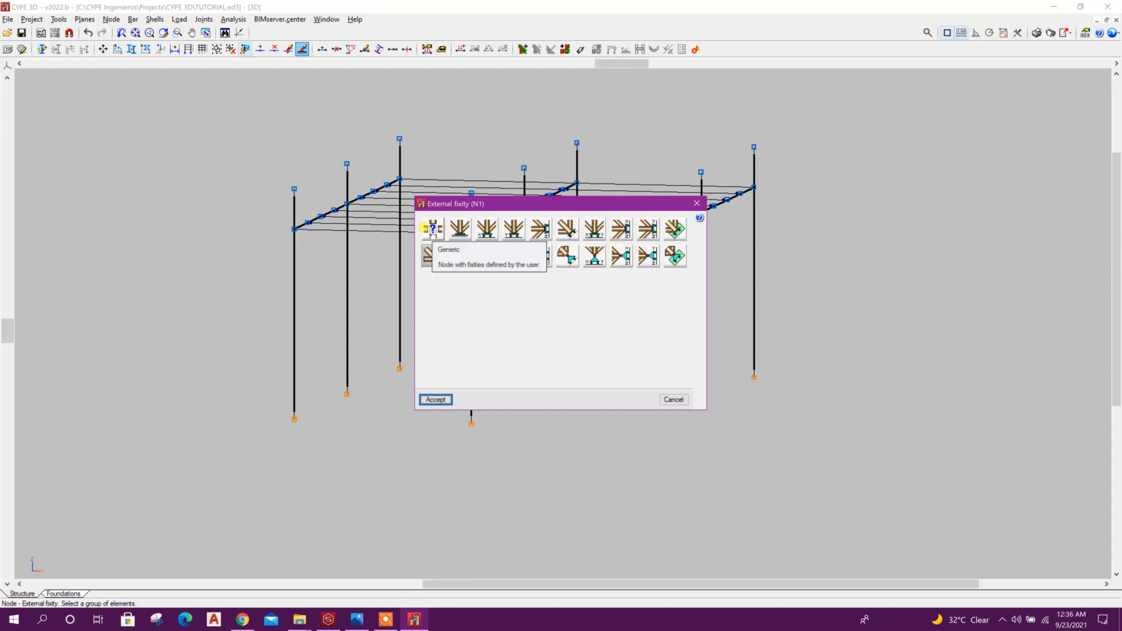
# Step: Try a generic external fixity for the column bases with elastic Dx, Dy and Dz displacements
pyautogui.click(432, 230)
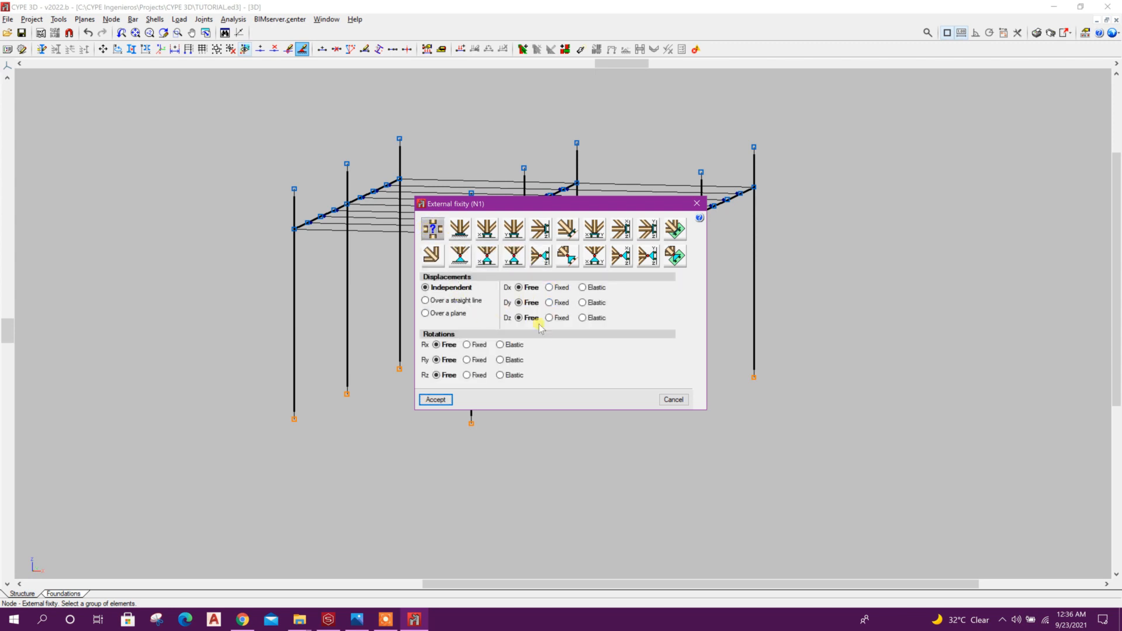
pyautogui.click(592, 288)
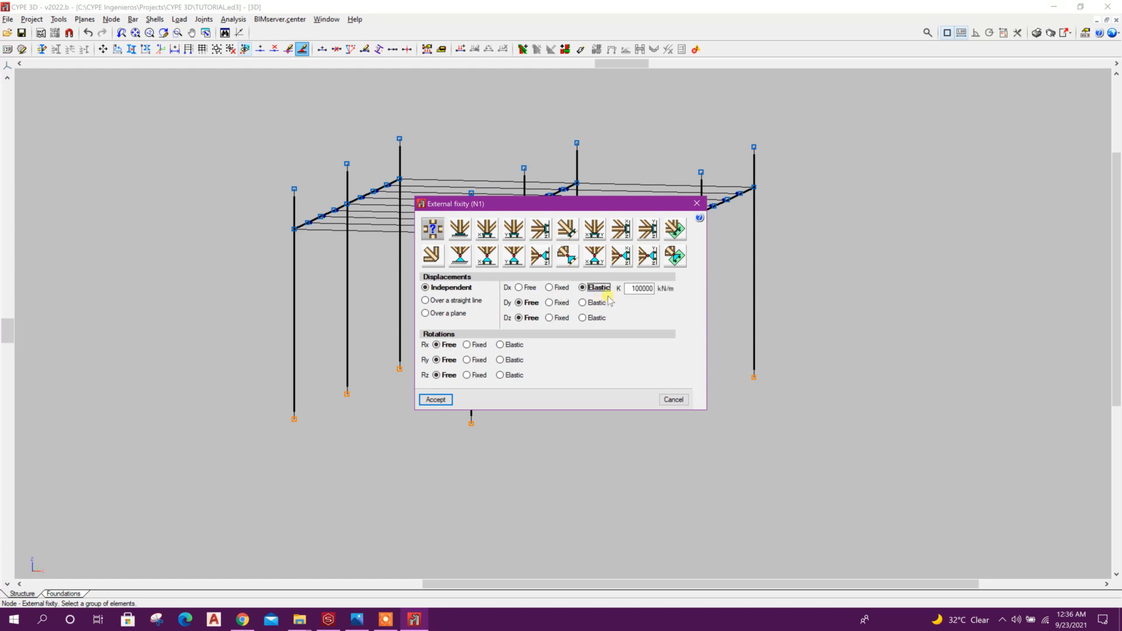
pyautogui.click(593, 303)
pyautogui.click(596, 318)
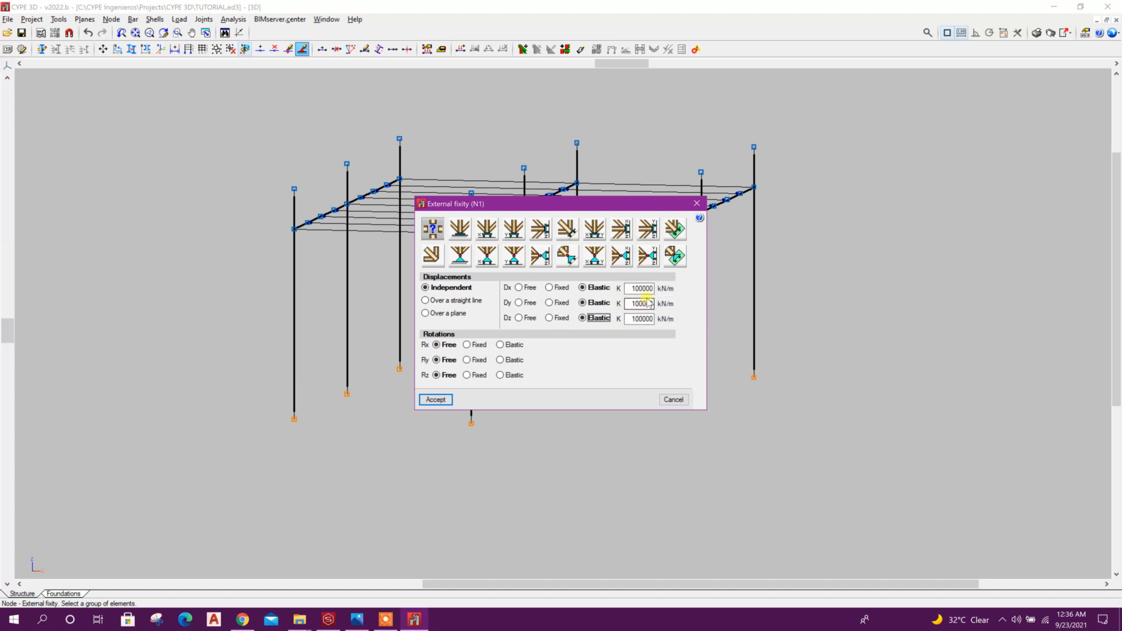
# Step: Assign full fixity to the column base nodes, with all displacements and rotations fixed
pyautogui.click(458, 229)
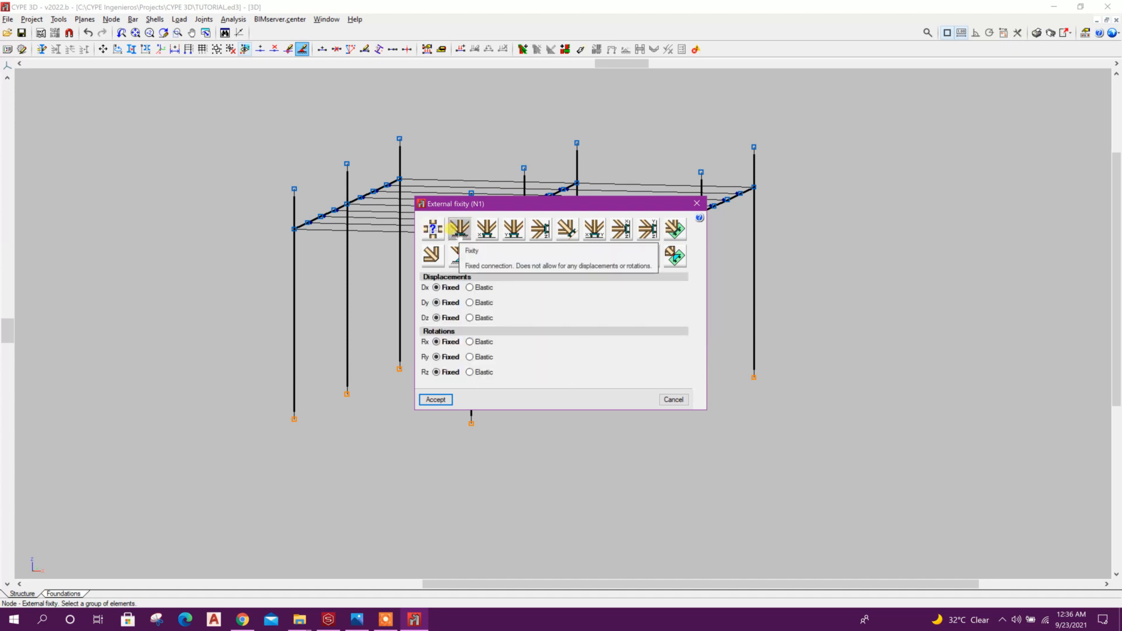
pyautogui.click(436, 399)
pyautogui.keyDown('shift'); pyautogui.moveTo(528, 411); pyautogui.dragTo(492, 334, button='middle'); pyautogui.keyUp('shift')
pyautogui.moveTo(470, 293); pyautogui.dragTo(433, 304, button='middle')
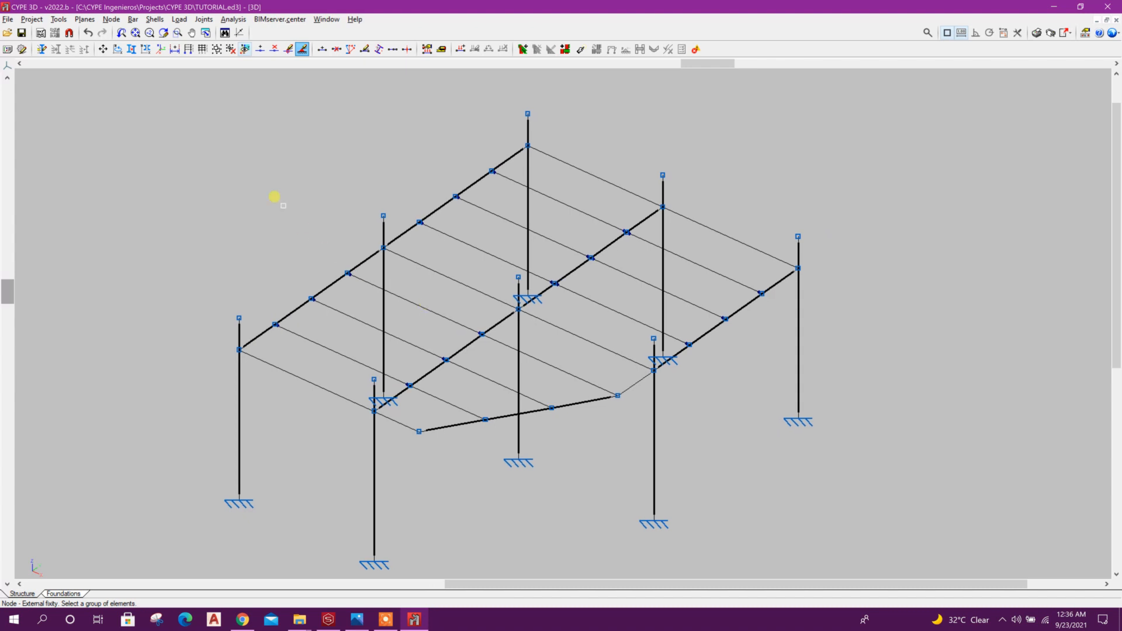
# Step: Introduce a panel over the rectangular bay between the outer and middle main beams, distributing its surface loads parallel to those beams
pyautogui.click(180, 20)
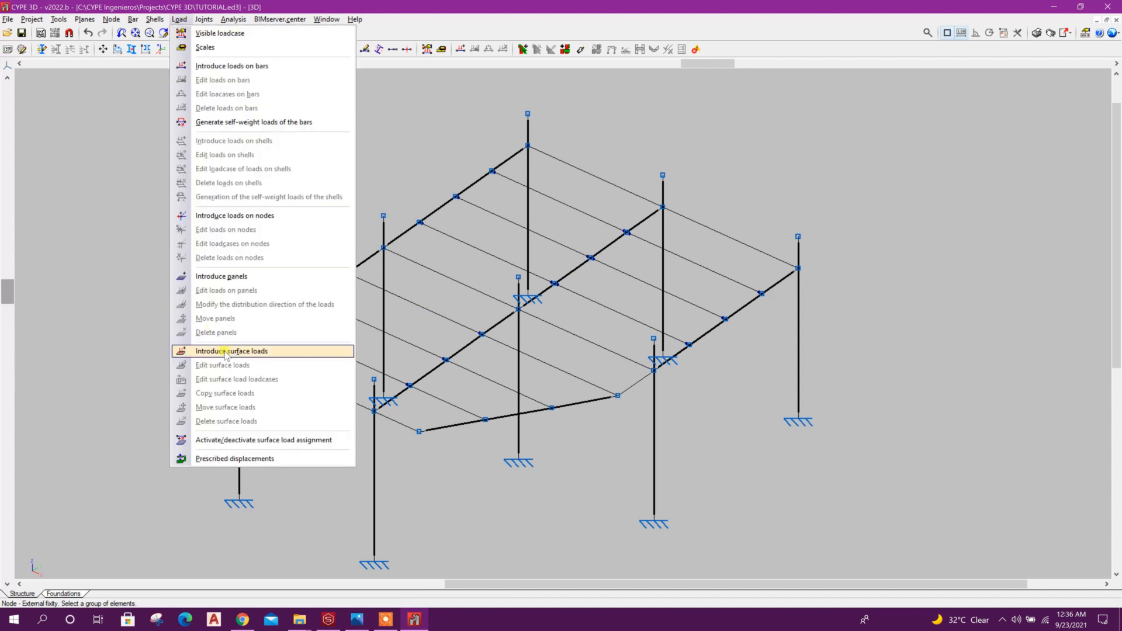
pyautogui.click(238, 276)
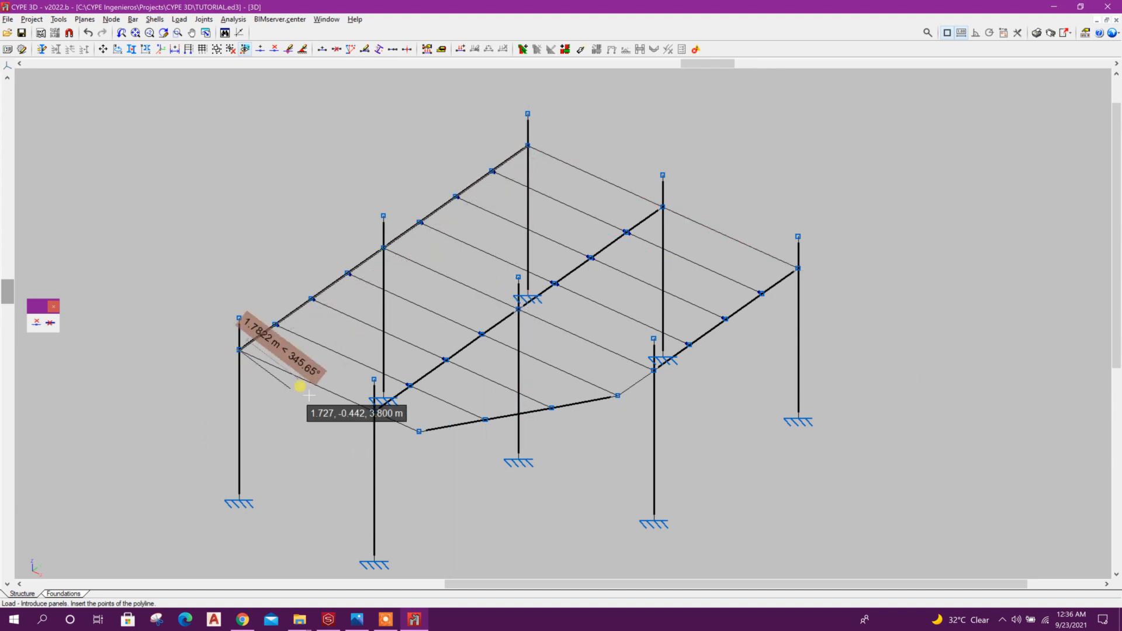
pyautogui.click(374, 411)
pyautogui.click(663, 208)
pyautogui.rightClick(663, 208)
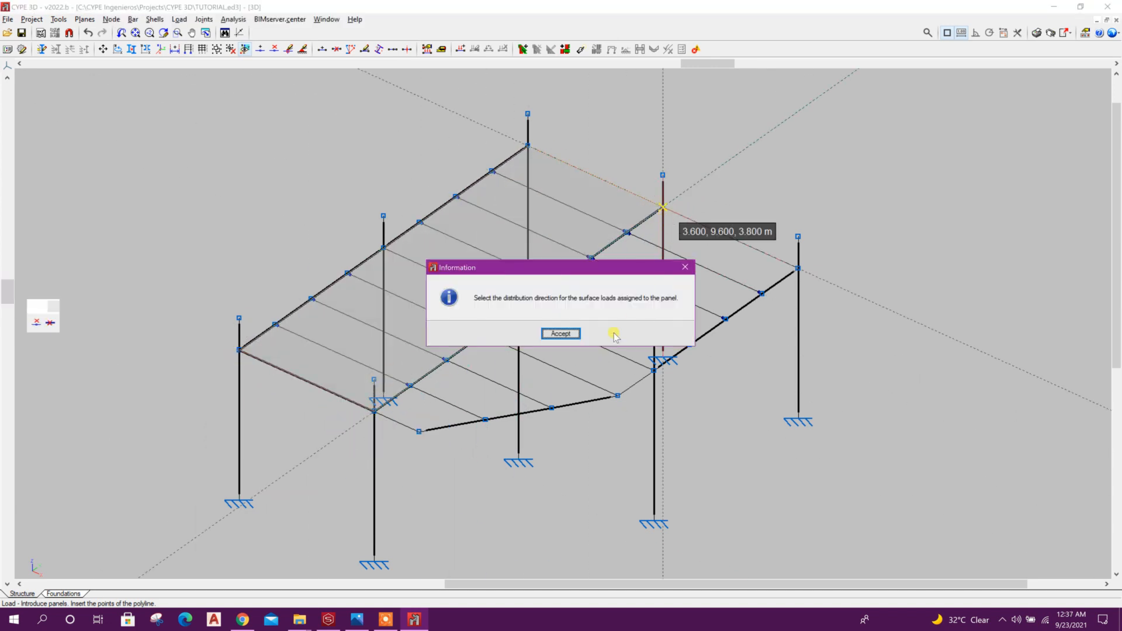
pyautogui.click(561, 333)
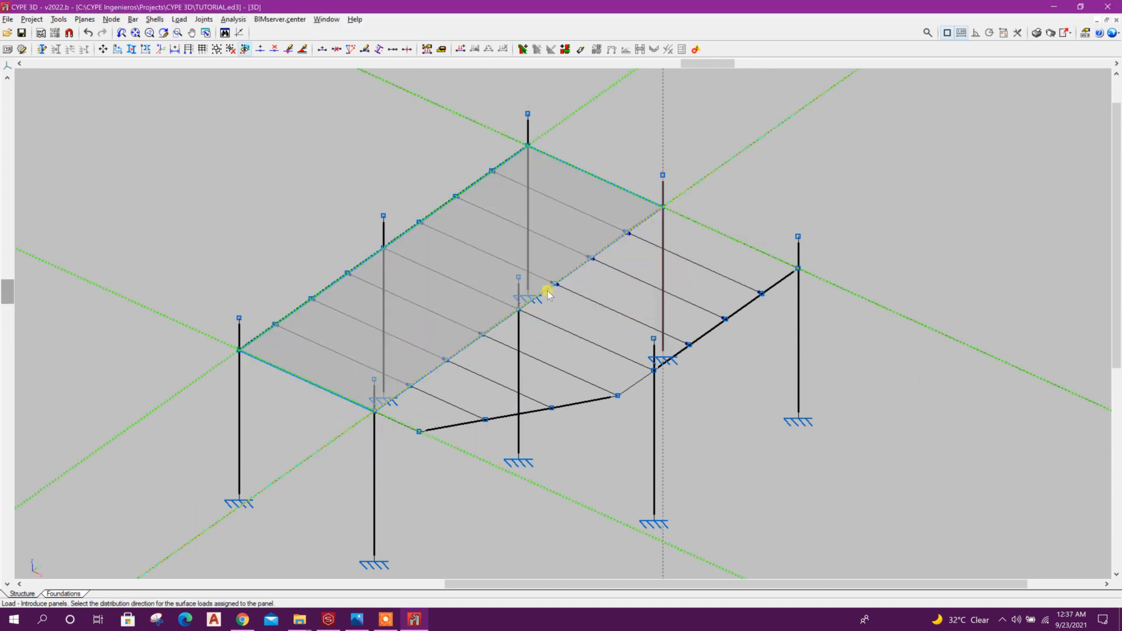
pyautogui.click(649, 154)
# Step: Add downward vertical loads to the panel: 2.35 for Self weight and 2 for DL 1
pyautogui.click(792, 165)
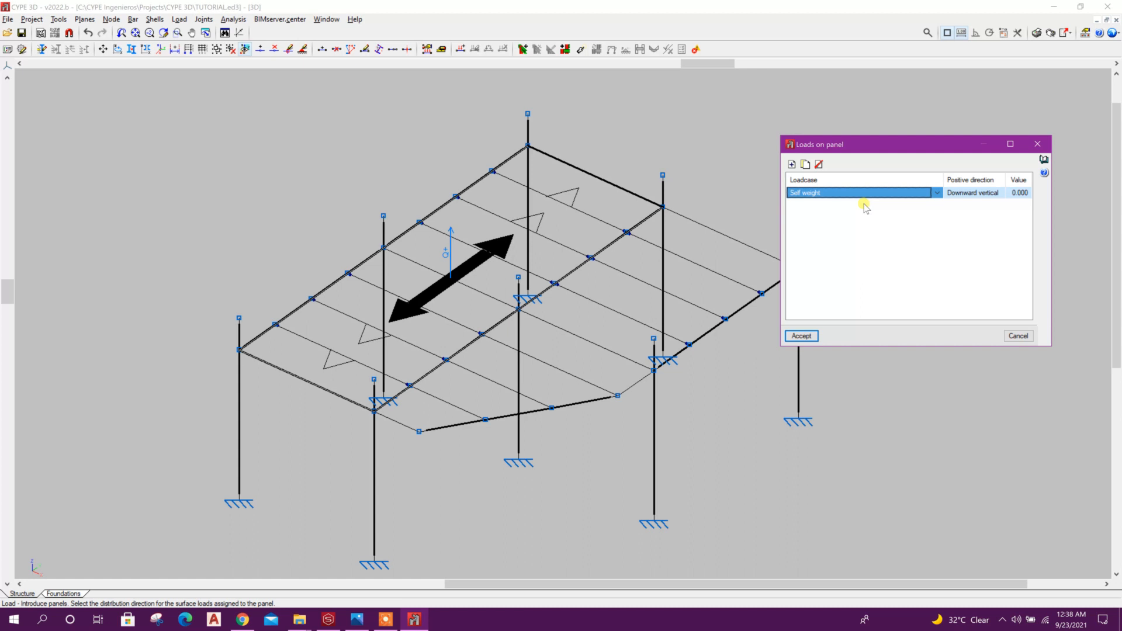
pyautogui.click(1018, 193)
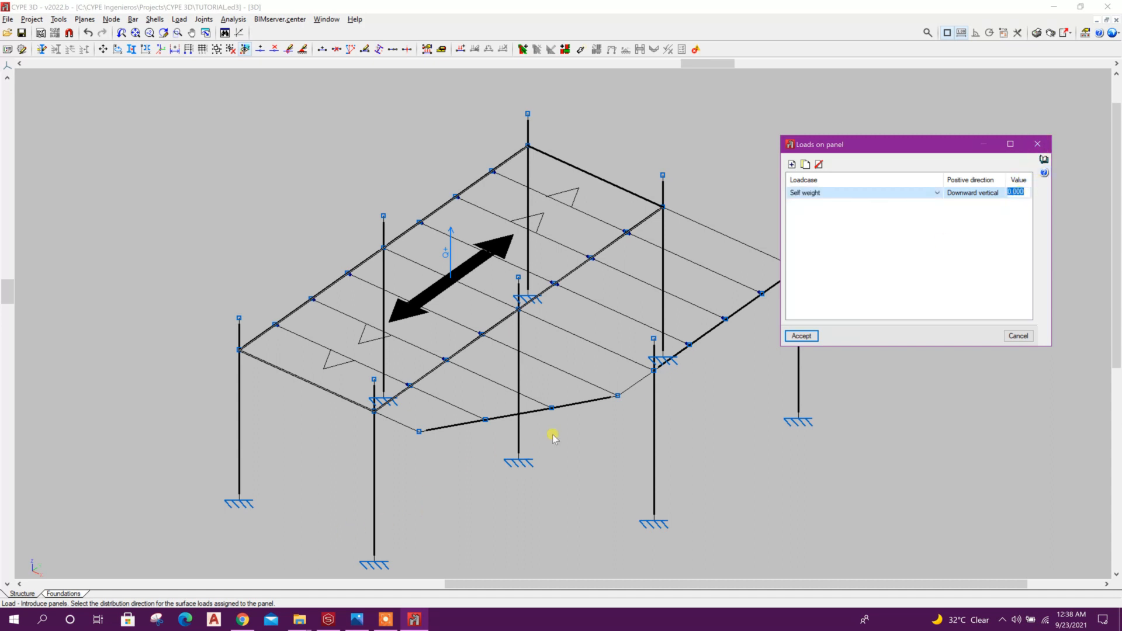
pyautogui.write('2.35')
pyautogui.click(792, 164)
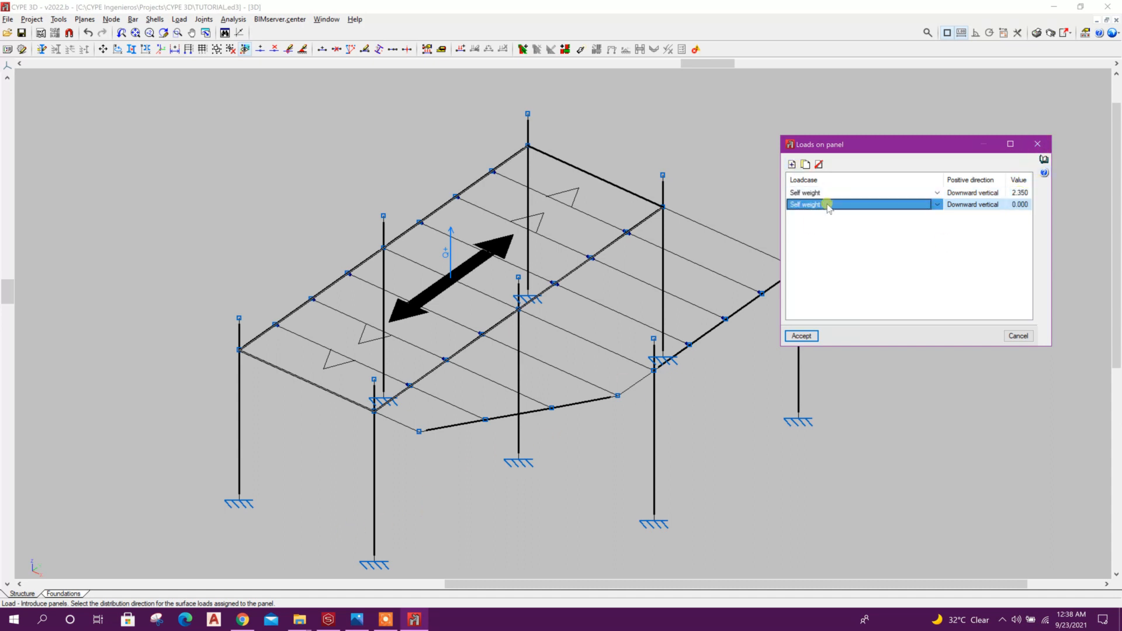
pyautogui.click(1007, 205)
pyautogui.write('2')
pyautogui.press('Return')
# Step: Add a downward vertical LL 1 load of 2 to the panel and accept the panel loads
pyautogui.click(819, 217)
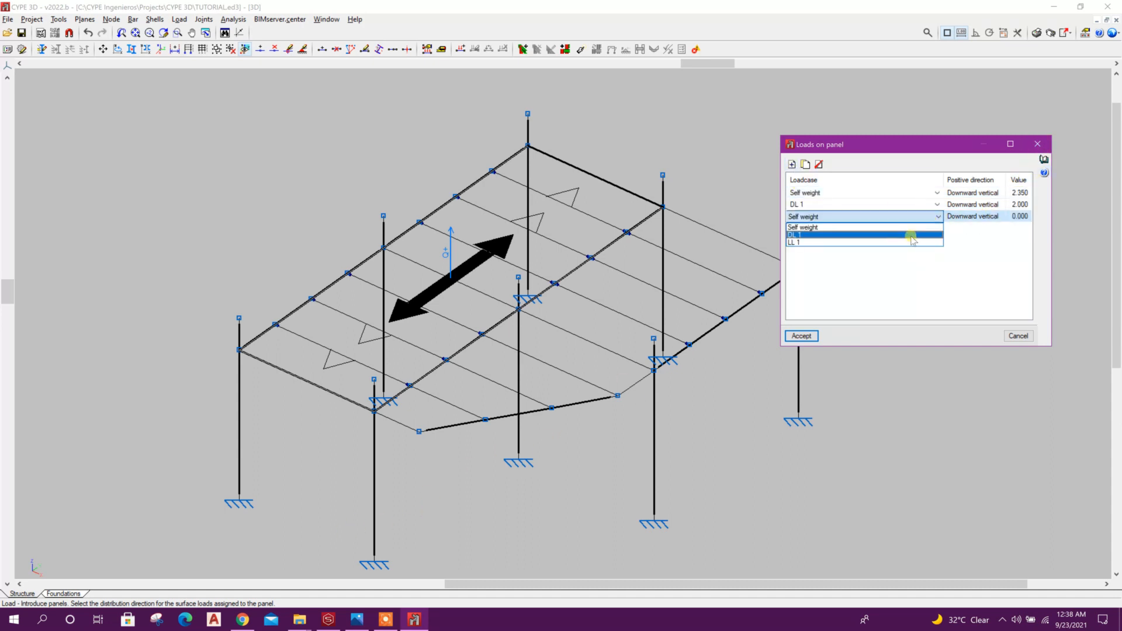
pyautogui.click(910, 242)
pyautogui.click(1023, 217)
pyautogui.write('2')
pyautogui.click(1020, 206)
pyautogui.click(803, 335)
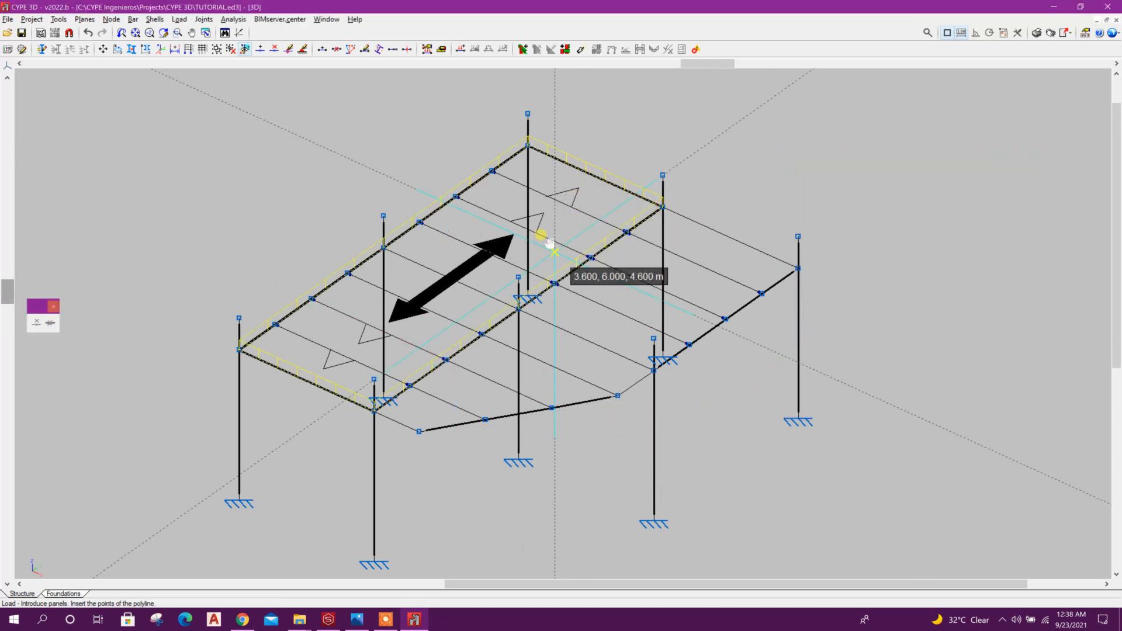
# Step: Introduce a second panel over the adjoining bay, following its slanted corner edge, with loads distributed parallel to the main beams
pyautogui.moveTo(550, 243); pyautogui.dragTo(557, 218, button='middle')
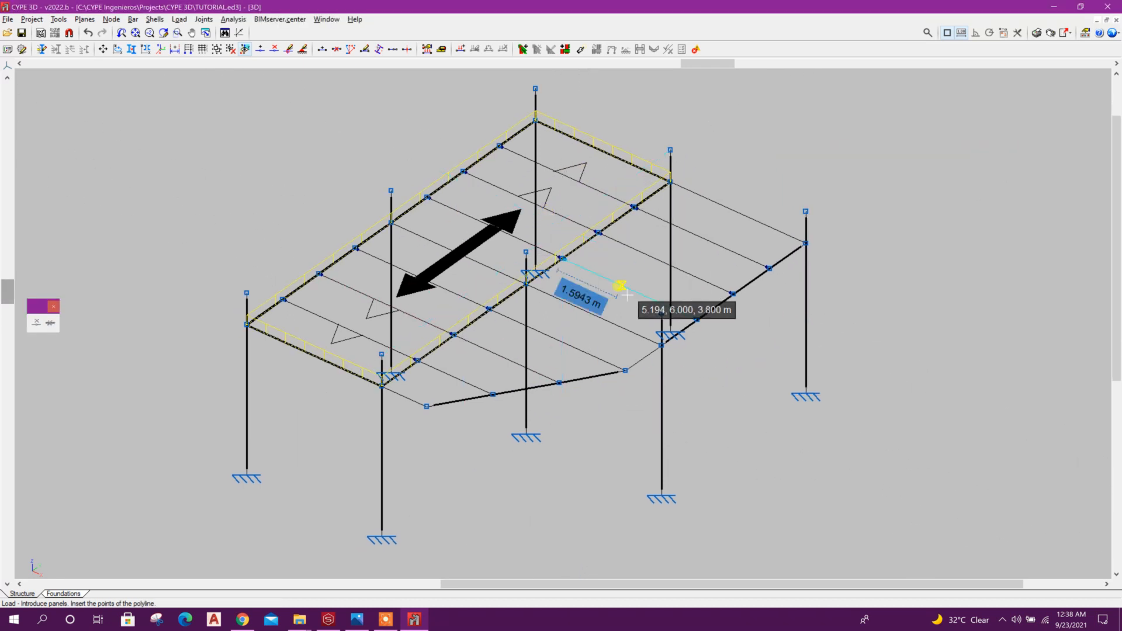
pyautogui.click(666, 184)
pyautogui.click(384, 385)
pyautogui.click(426, 406)
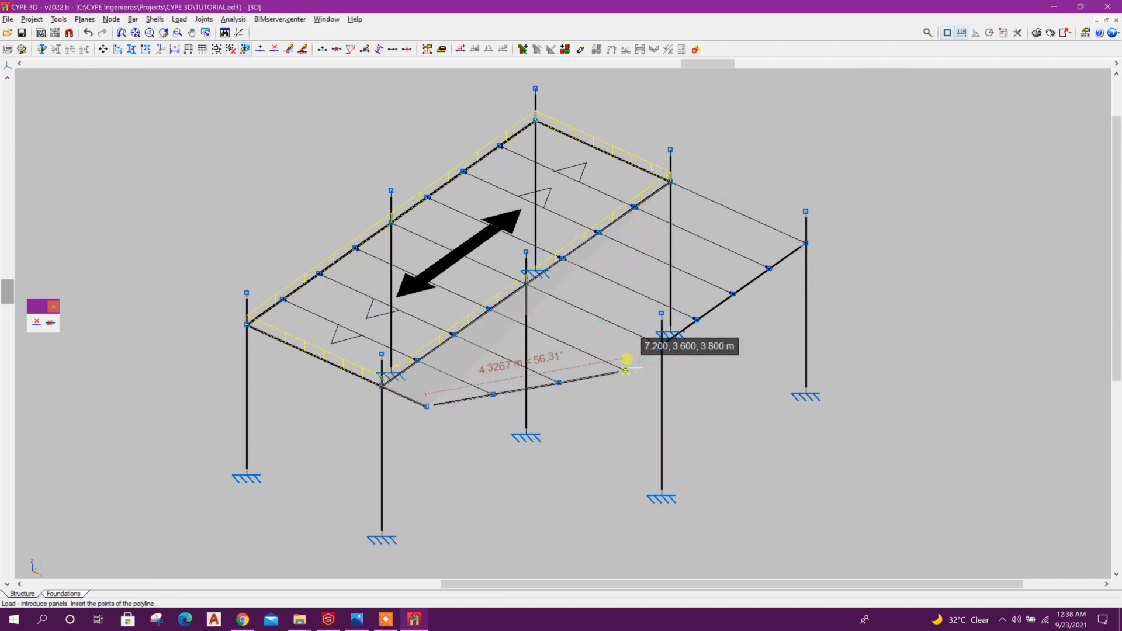
pyautogui.click(628, 369)
pyautogui.click(806, 244)
pyautogui.scroll(1, 836, 260)
pyautogui.rightClick(943, 200)
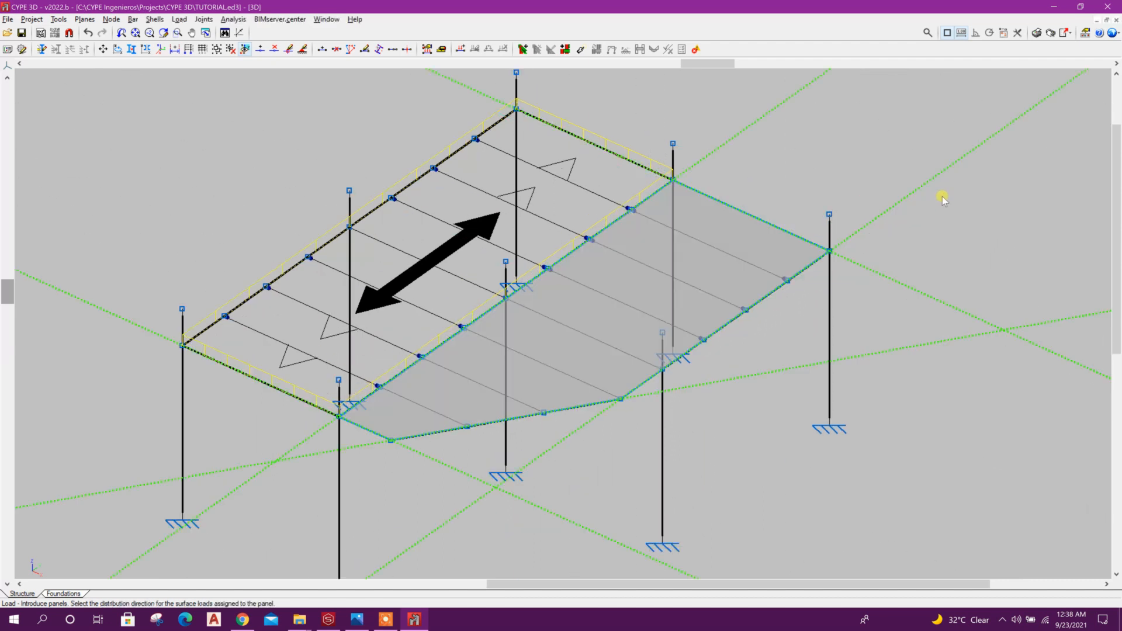
pyautogui.click(727, 327)
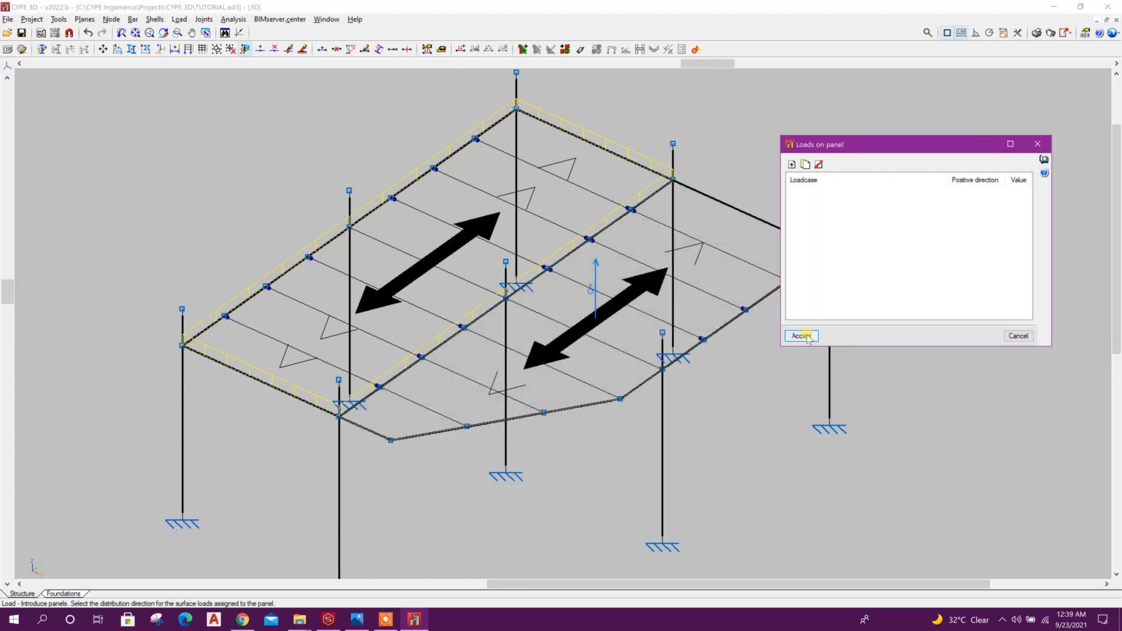
# Step: Assign downward vertical loads to the second panel: Self weight 2.35, DL 1 2 and LL 1 2
pyautogui.click(792, 165)
pyautogui.click(1019, 193)
pyautogui.write('2')
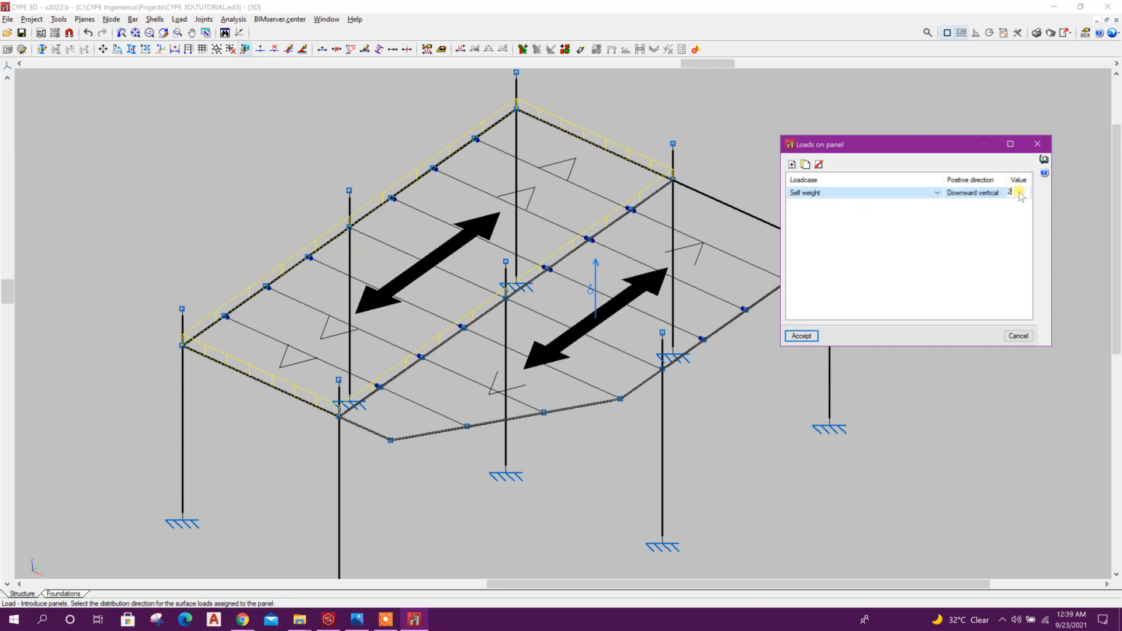
pyautogui.write('.35')
pyautogui.click(792, 165)
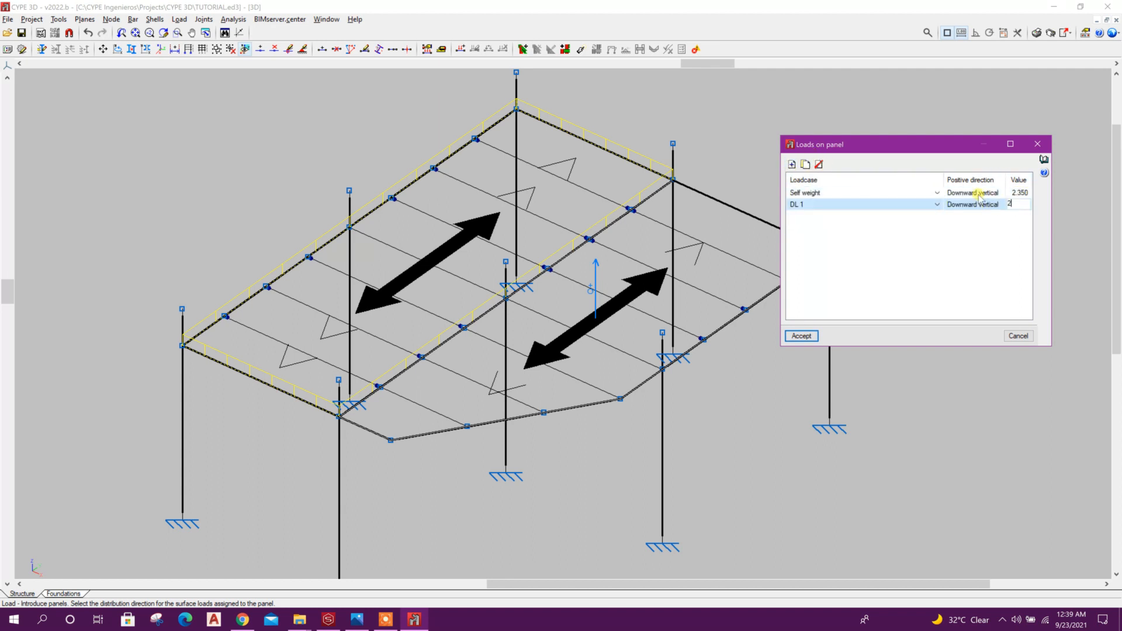
pyautogui.click(792, 164)
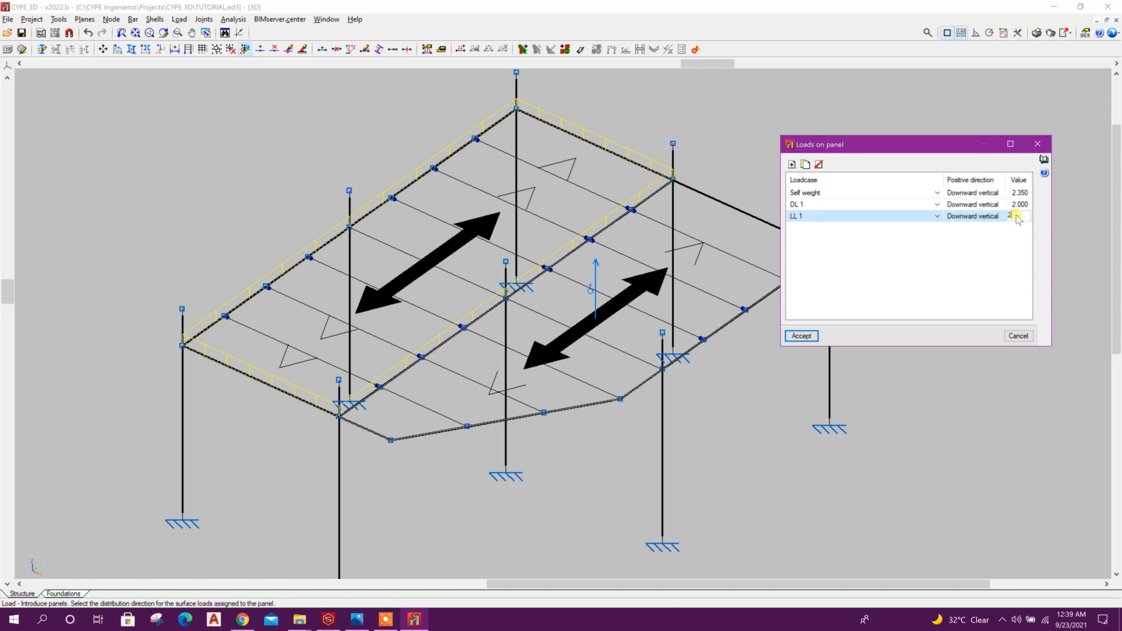
pyautogui.click(801, 336)
# Step: Choose the visible loadcase for displaying the loads on the frame
pyautogui.scroll(1, 678, 275)
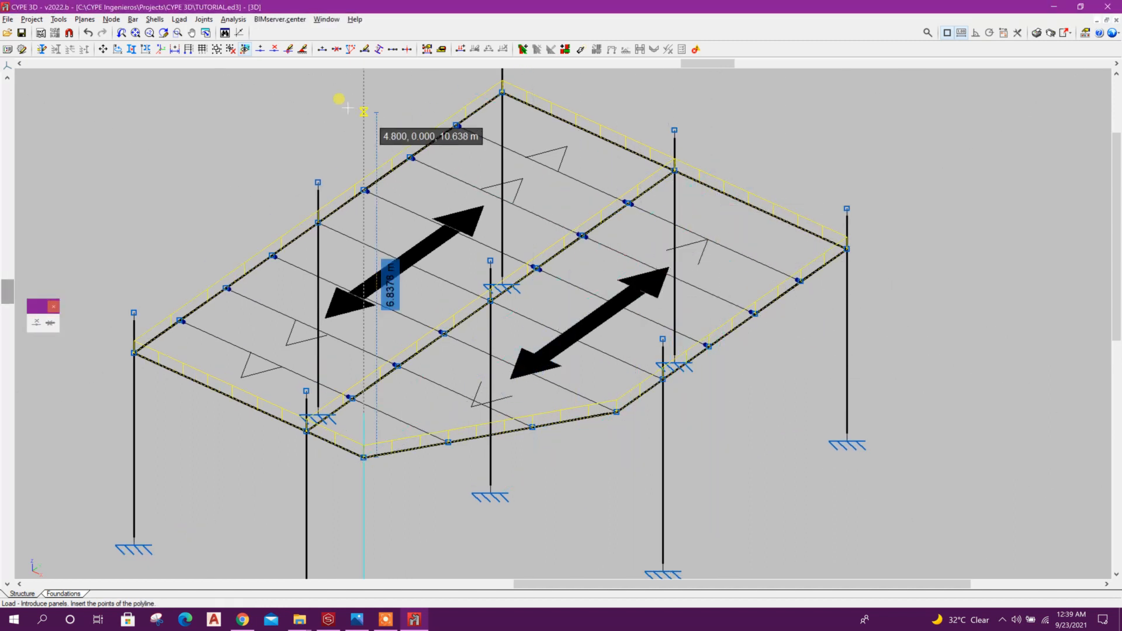
pyautogui.click(178, 19)
pyautogui.click(219, 34)
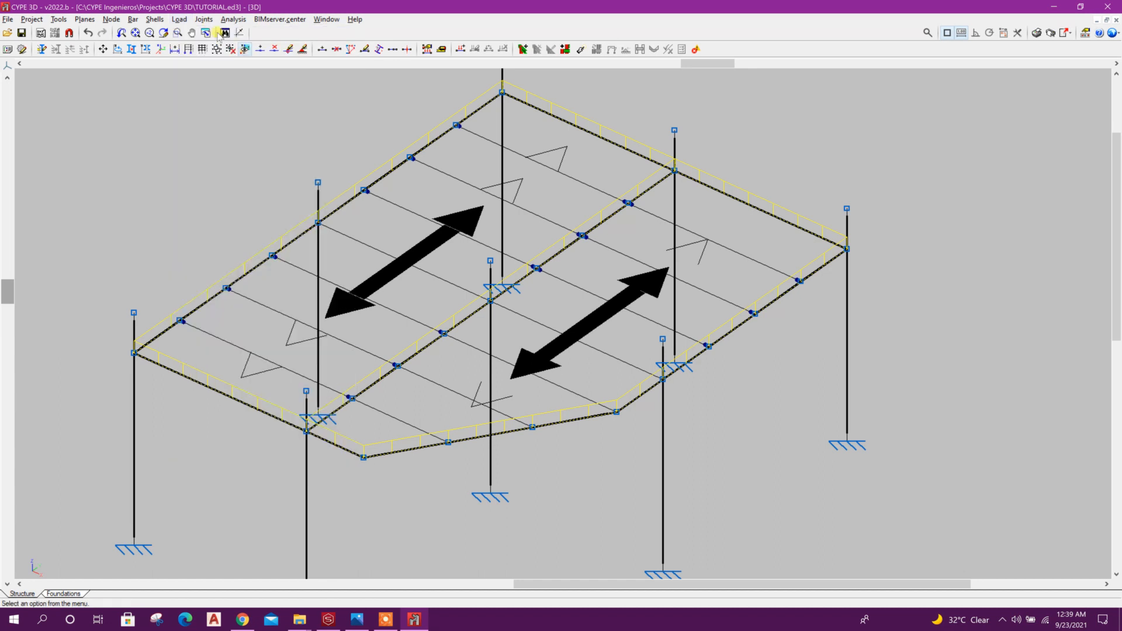
pyautogui.click(562, 296)
pyautogui.click(570, 311)
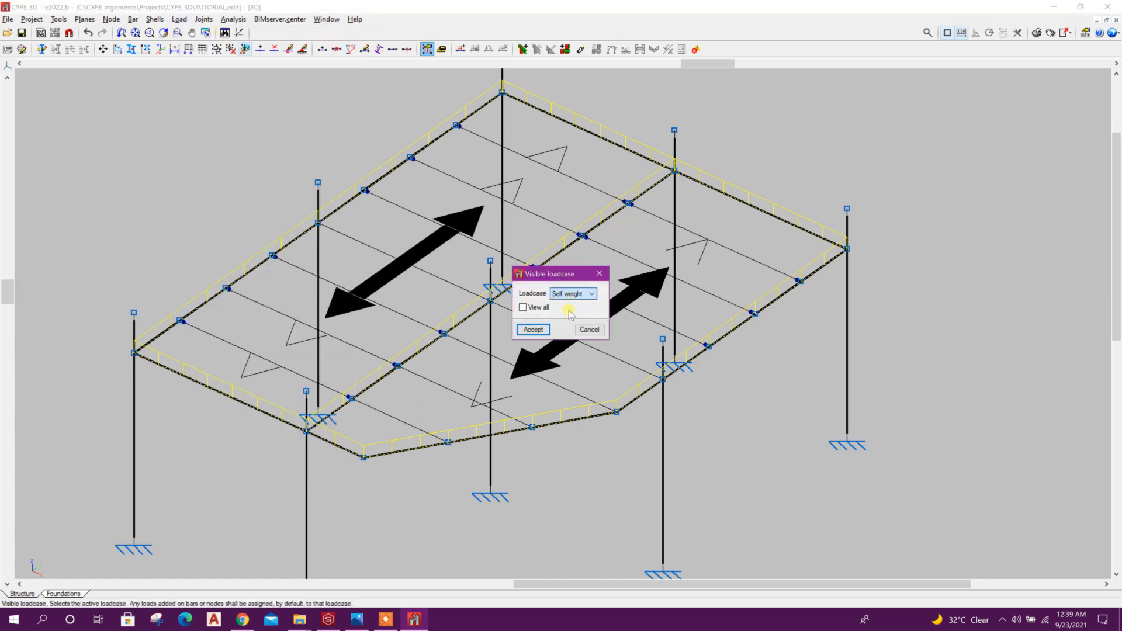
pyautogui.click(533, 329)
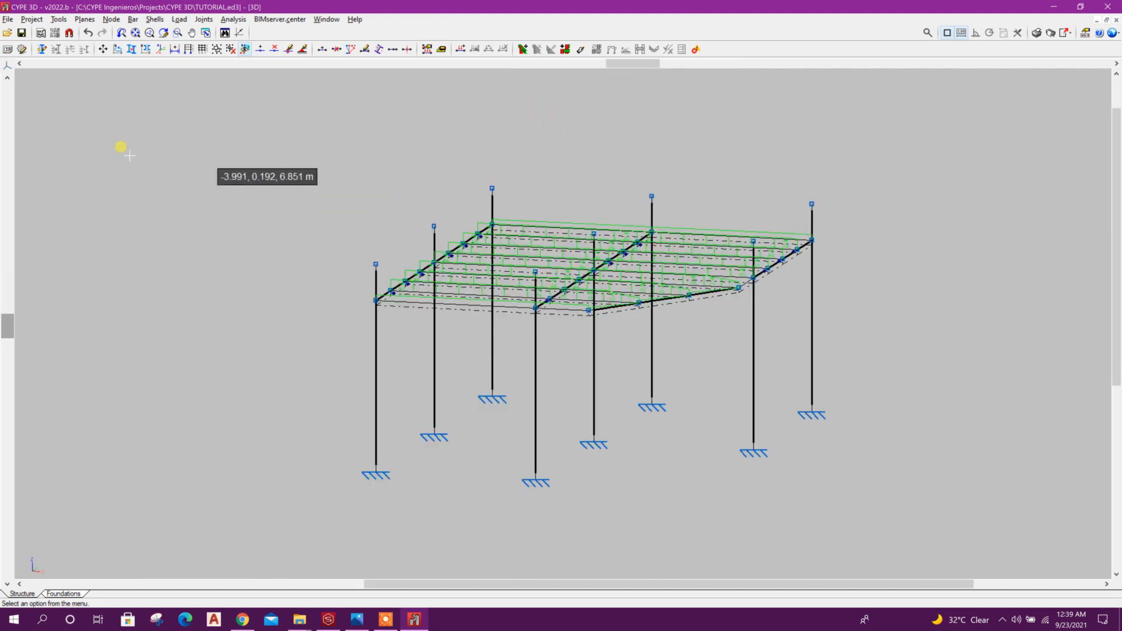
# Step: Start copying elements with nodes, bars and panels included, and select the whole storey above the column base nodes
pyautogui.click(132, 51)
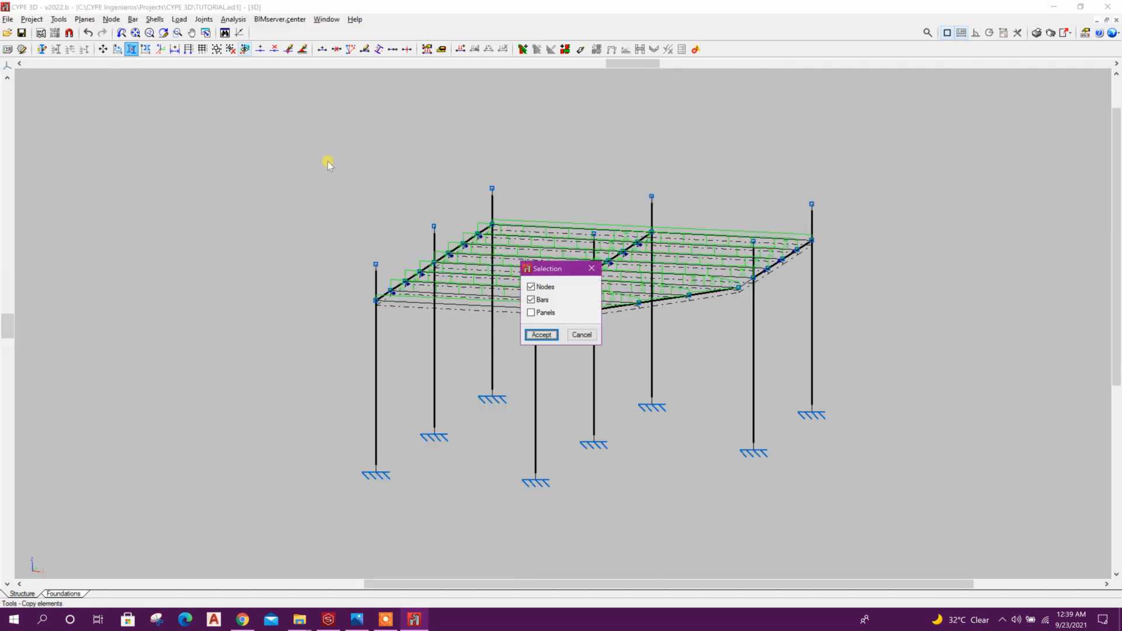
pyautogui.click(542, 314)
pyautogui.click(552, 334)
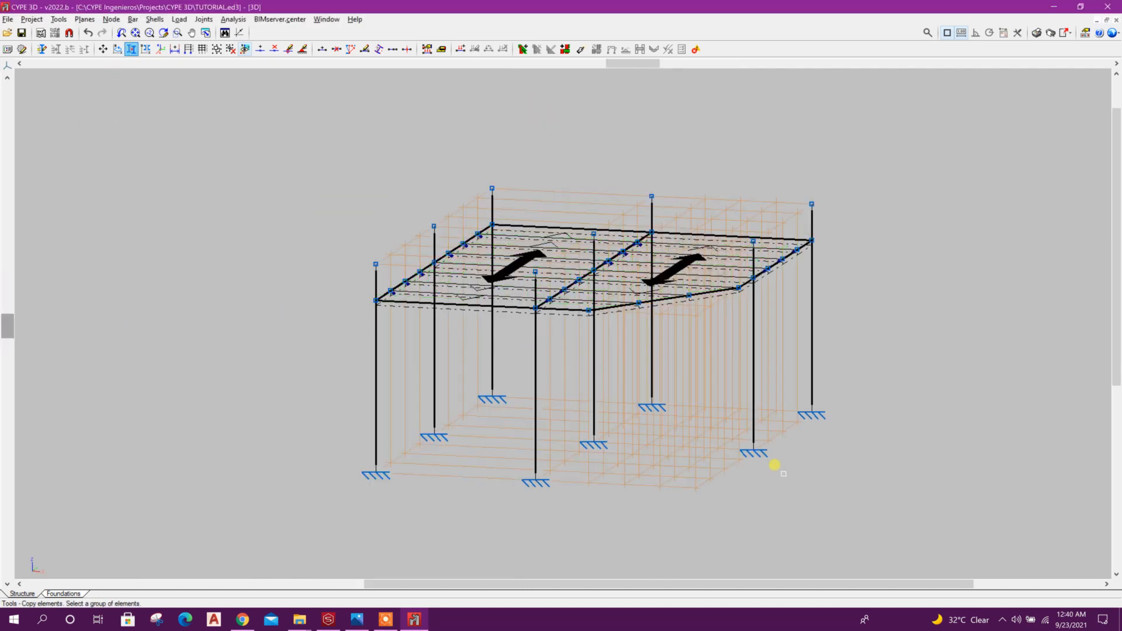
pyautogui.keyDown('shift'); pyautogui.moveTo(783, 473); pyautogui.dragTo(821, 407, button='middle'); pyautogui.keyUp('shift')
pyautogui.moveTo(833, 370); pyautogui.dragTo(255, 287)
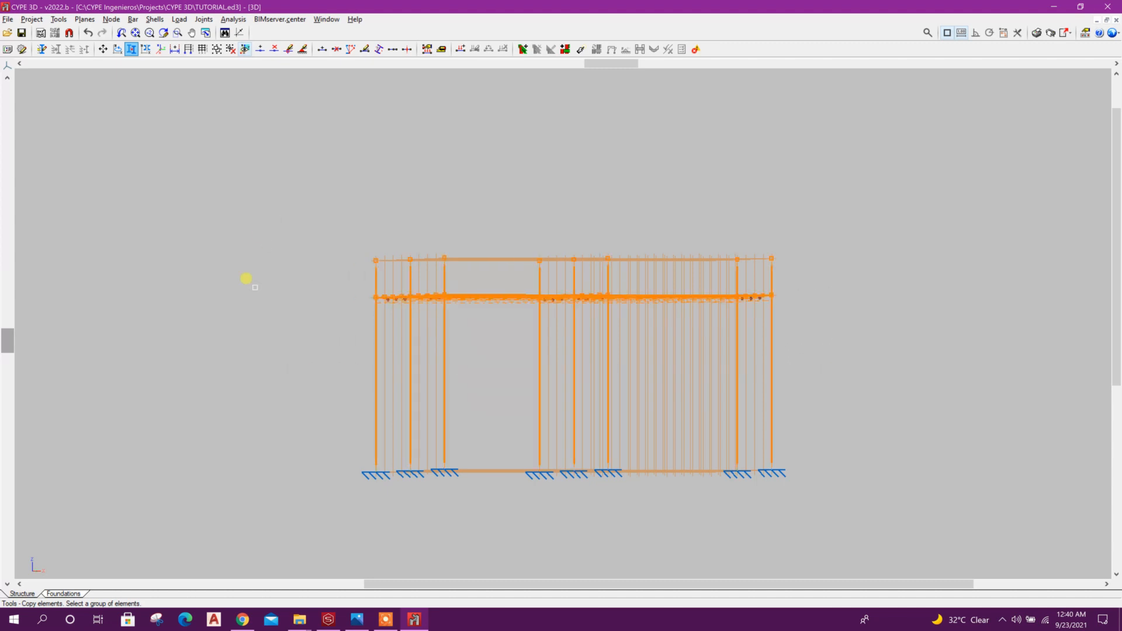
pyautogui.rightClick(244, 283)
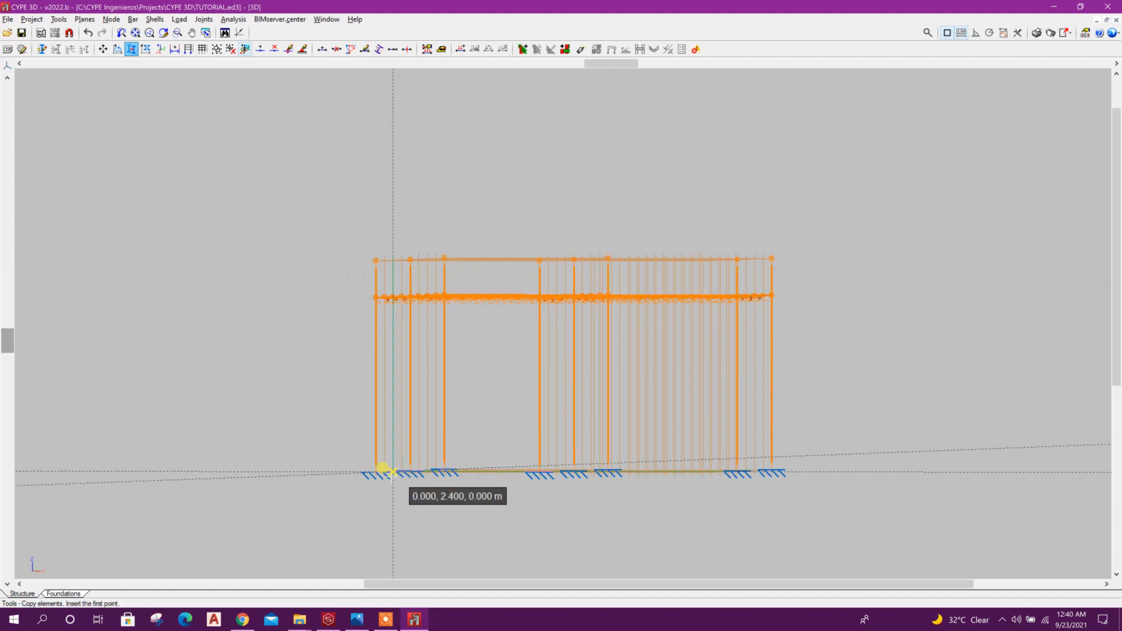
# Step: Copy the selected storey upward, using the corner column's base as first point and its head as second point
pyautogui.click(376, 472)
pyautogui.scroll(4, 369, 325)
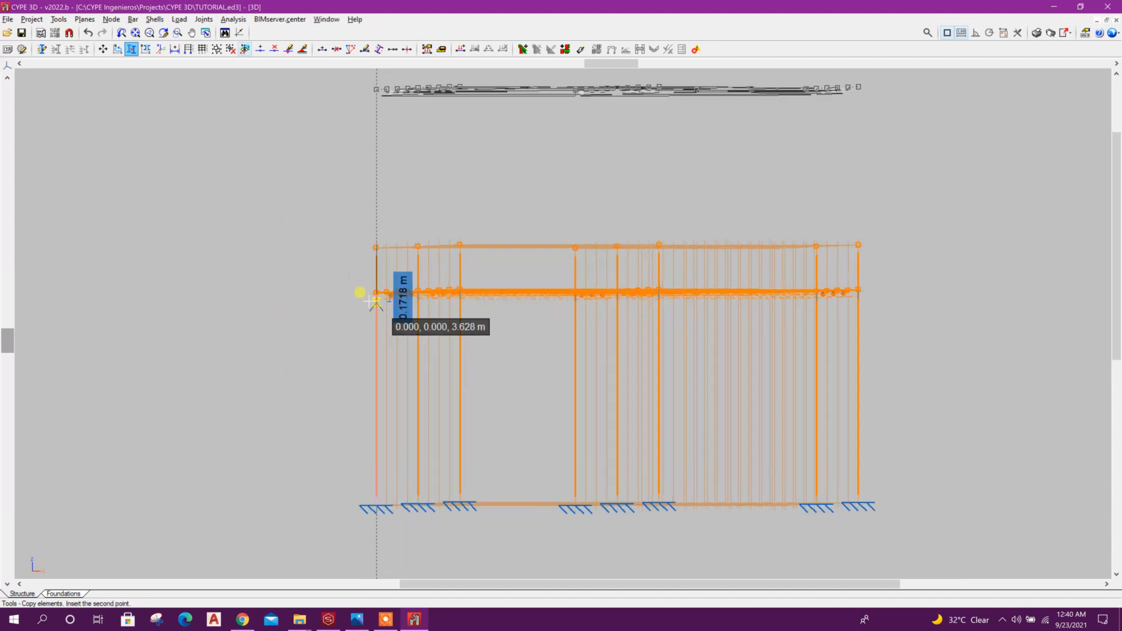
pyautogui.click(376, 248)
pyautogui.scroll(-1, 518, 404)
pyautogui.rightClick(653, 406)
pyautogui.scroll(-2, 463, 429)
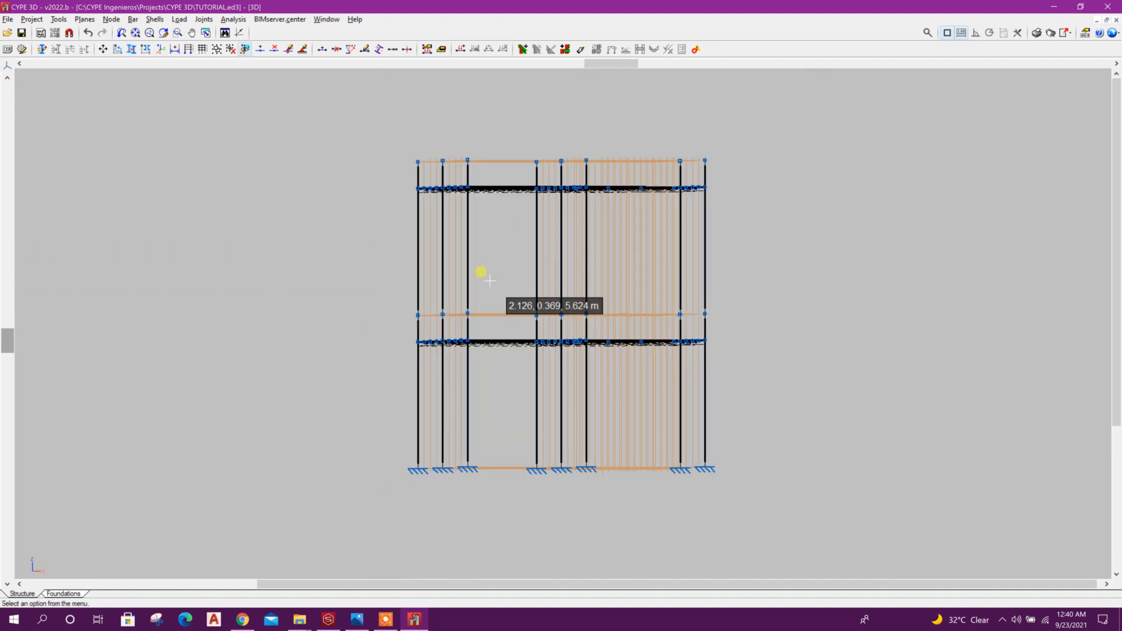
pyautogui.scroll(2, 489, 281)
pyautogui.moveTo(494, 258); pyautogui.dragTo(483, 278, button='middle')
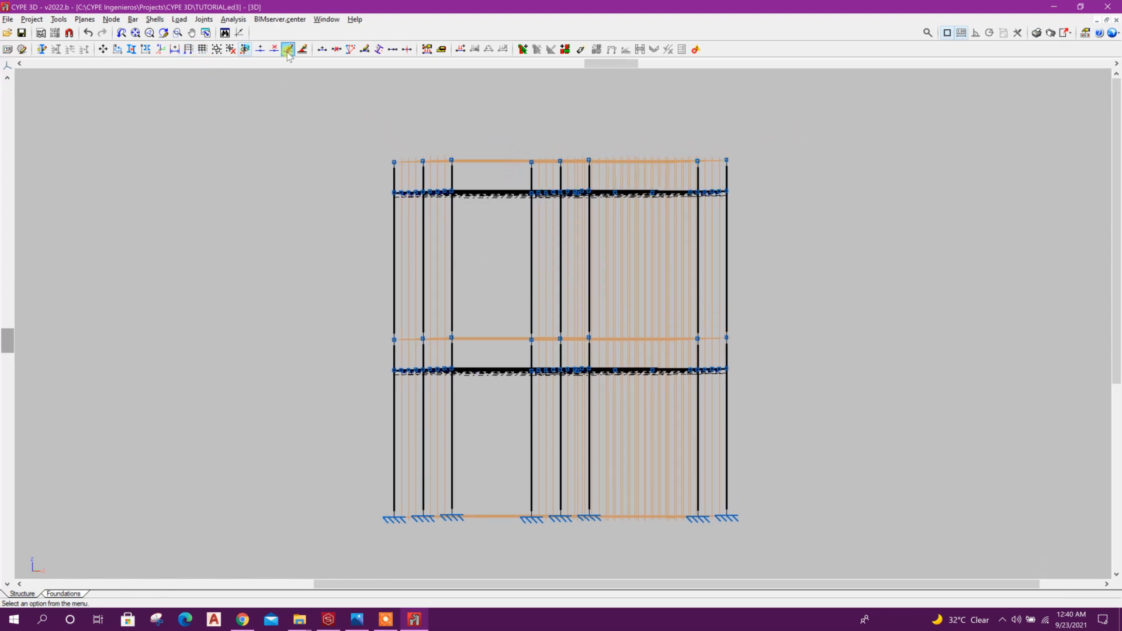
pyautogui.click(336, 49)
pyautogui.click(750, 176)
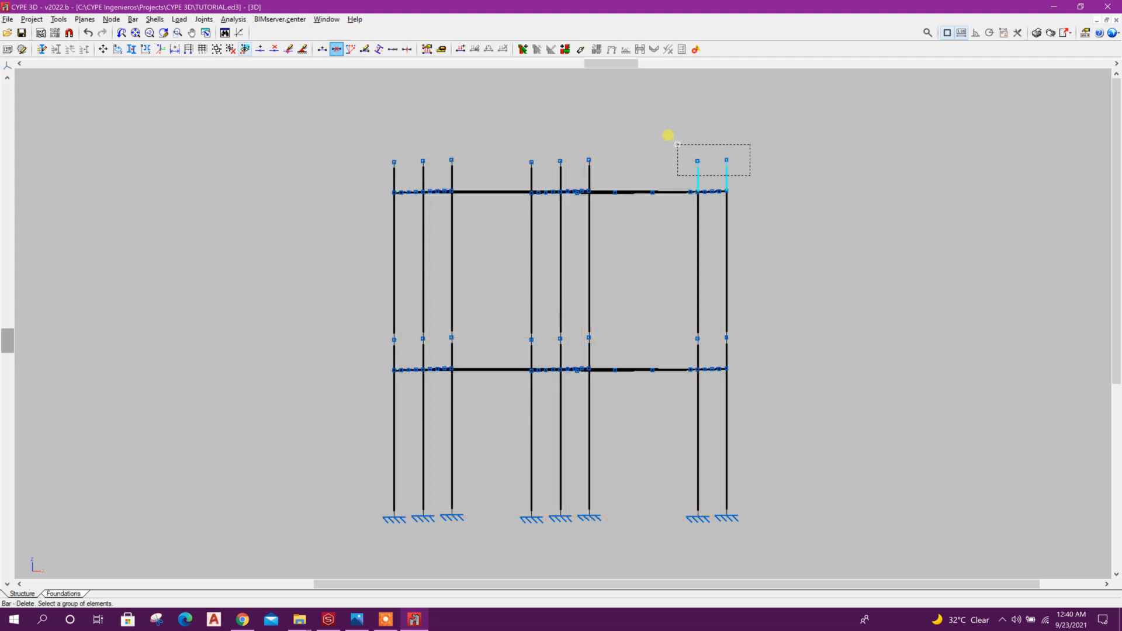
pyautogui.press('Escape')
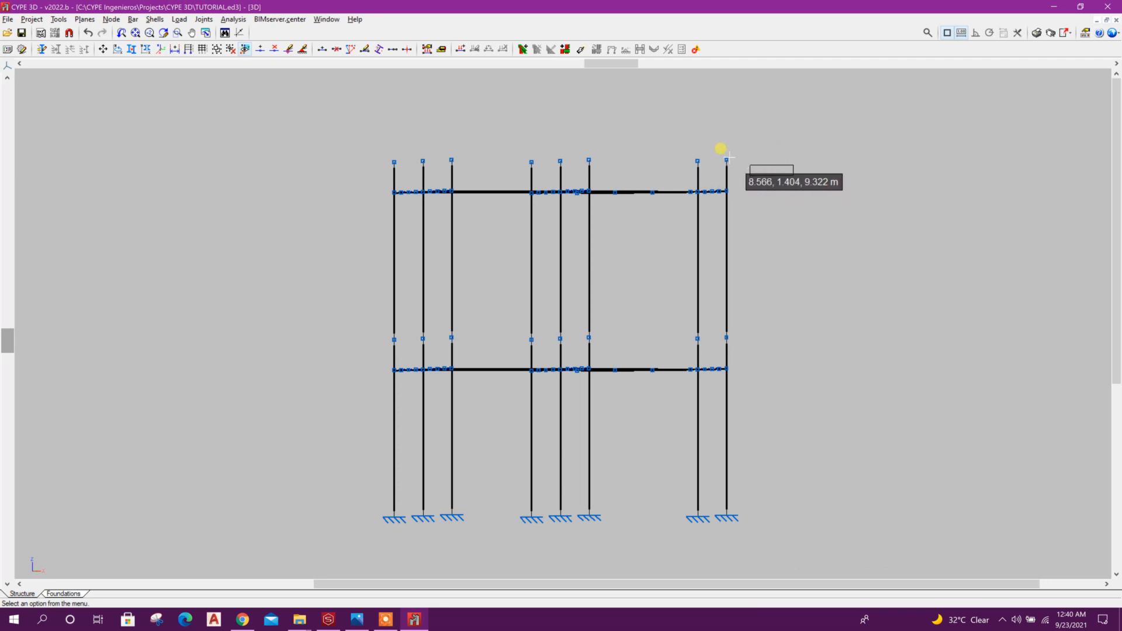
# Step: Delete all column head nodes above the upper floor beams, removing the column stubs that project past them
pyautogui.click(274, 50)
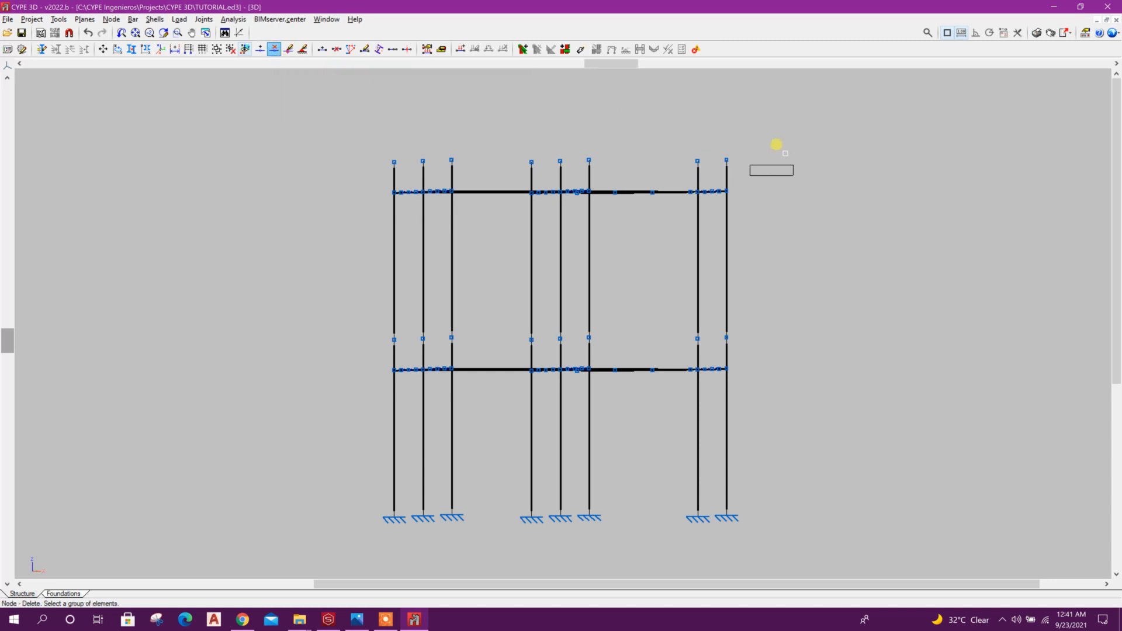
pyautogui.moveTo(765, 164); pyautogui.dragTo(363, 140)
pyautogui.rightClick(362, 139)
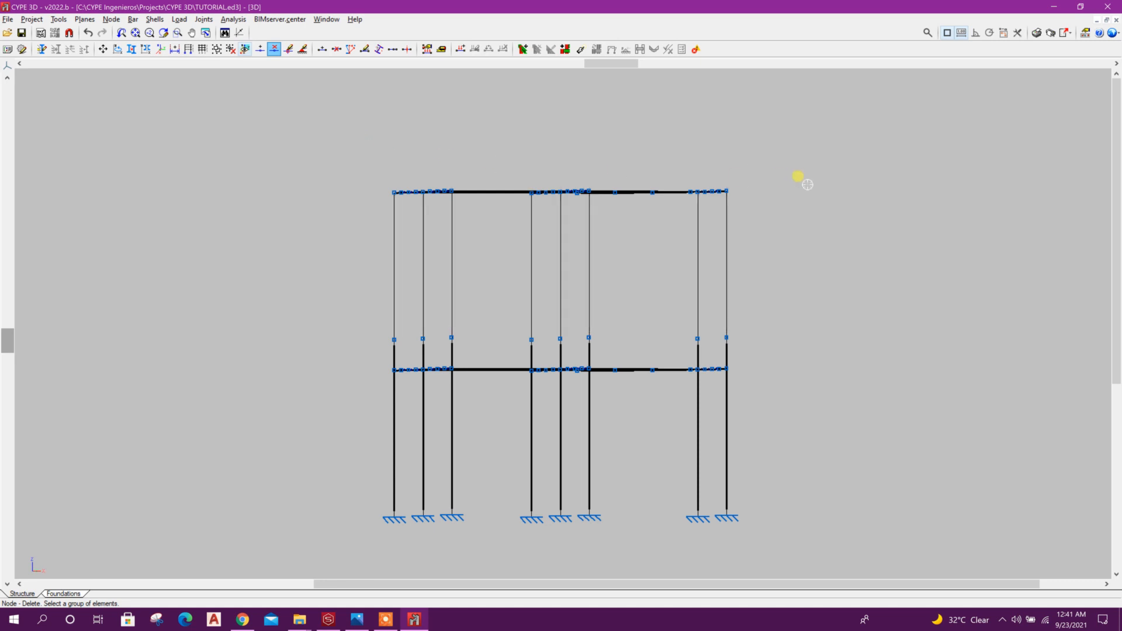
pyautogui.scroll(1, 807, 185)
pyautogui.rightClick(808, 185)
pyautogui.keyDown('shift'); pyautogui.moveTo(809, 214); pyautogui.dragTo(802, 367, button='middle'); pyautogui.keyUp('shift')
pyautogui.scroll(2, 371, 317)
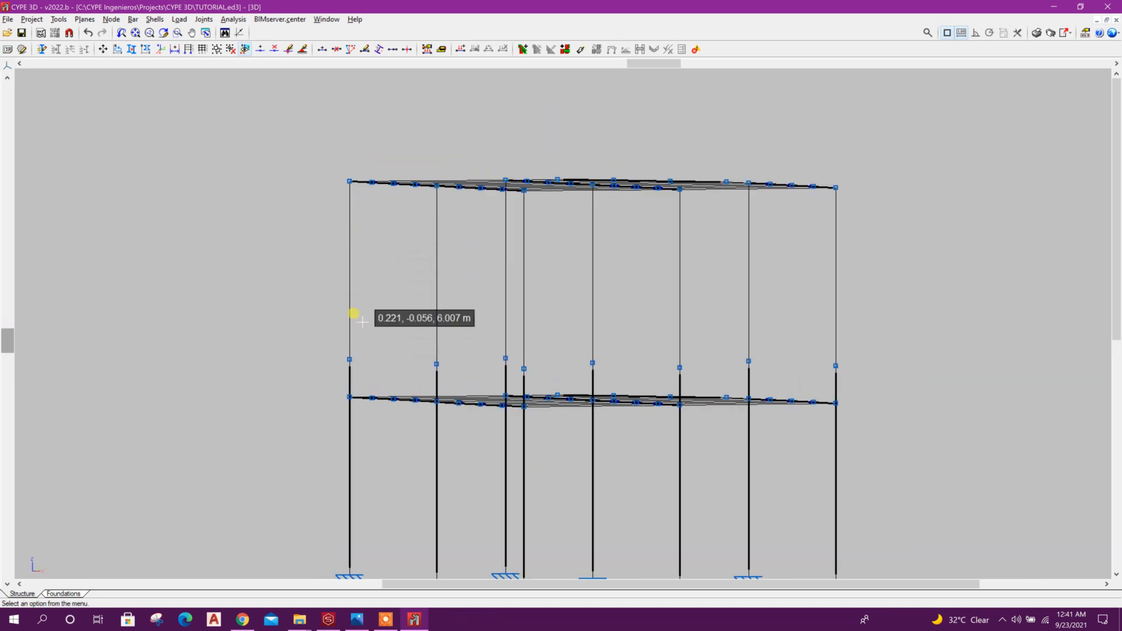
pyautogui.scroll(1, 329, 372)
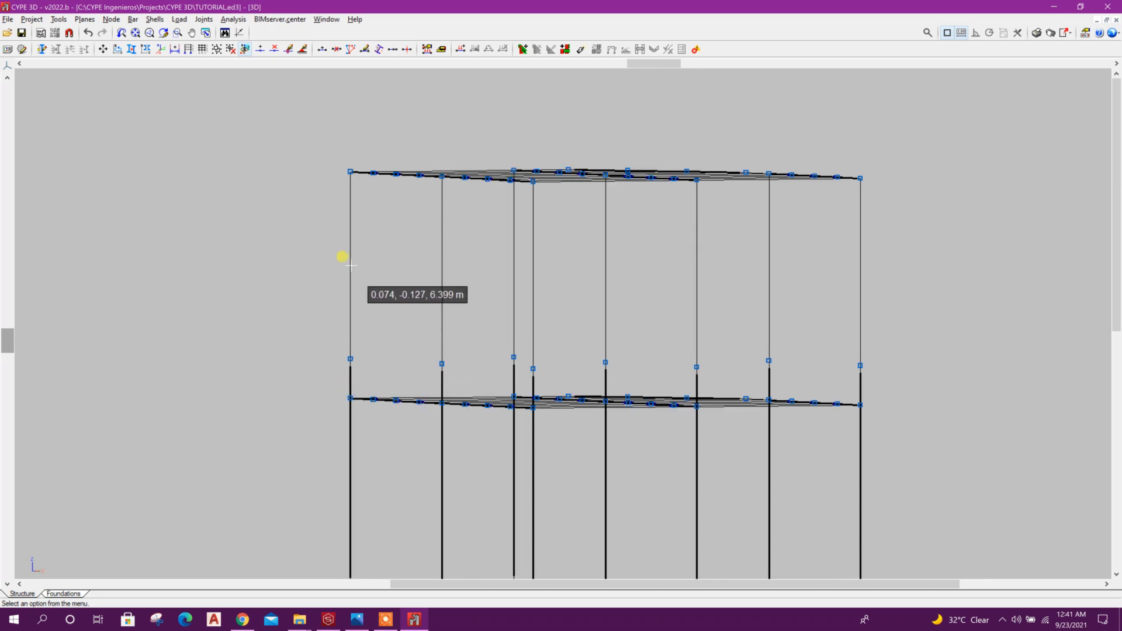
pyautogui.scroll(-1, 366, 254)
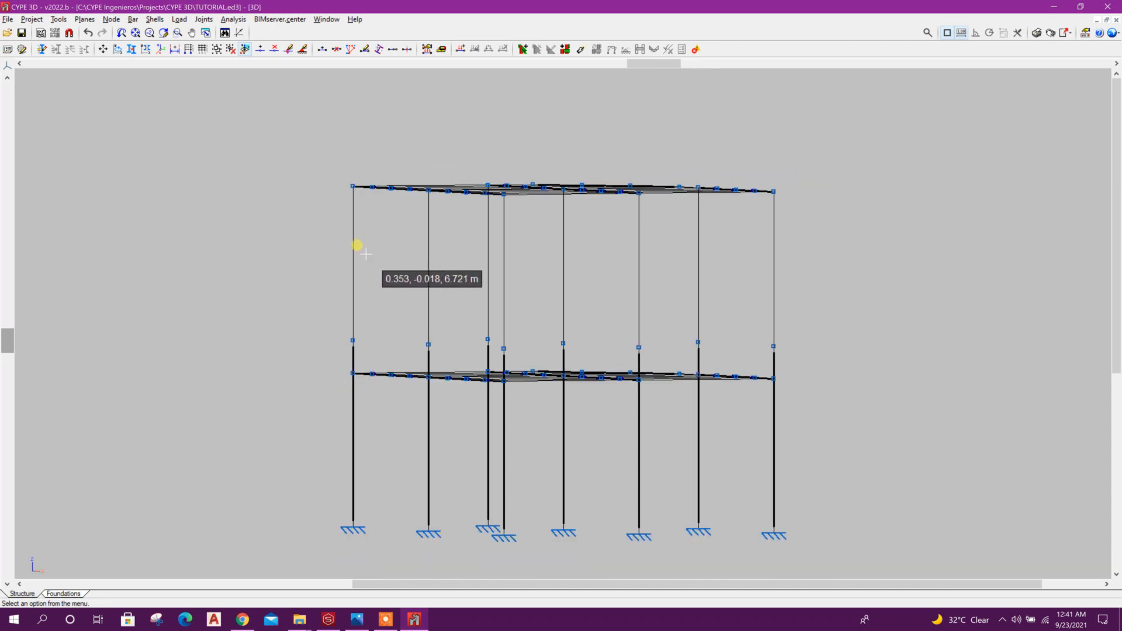
pyautogui.keyDown('shift'); pyautogui.moveTo(419, 245); pyautogui.dragTo(497, 183, button='middle'); pyautogui.keyUp('shift')
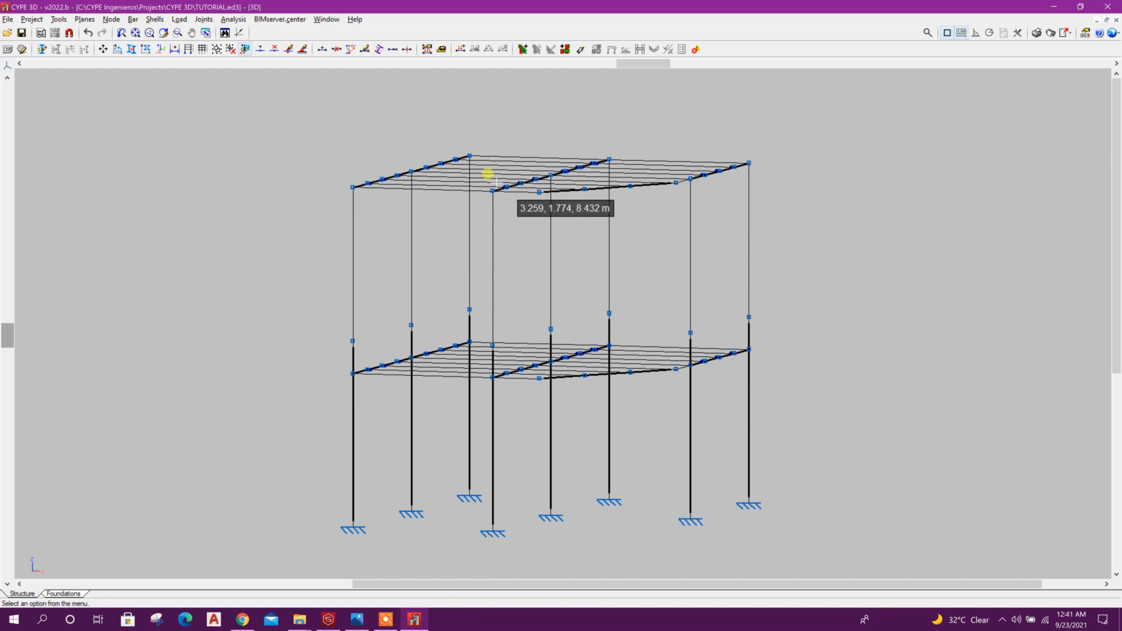
# Step: Start moving elements with nodes, bars and panels included, and select the entire upper floor
pyautogui.keyDown('shift'); pyautogui.moveTo(353, 243); pyautogui.dragTo(376, 261, button='middle'); pyautogui.keyUp('shift')
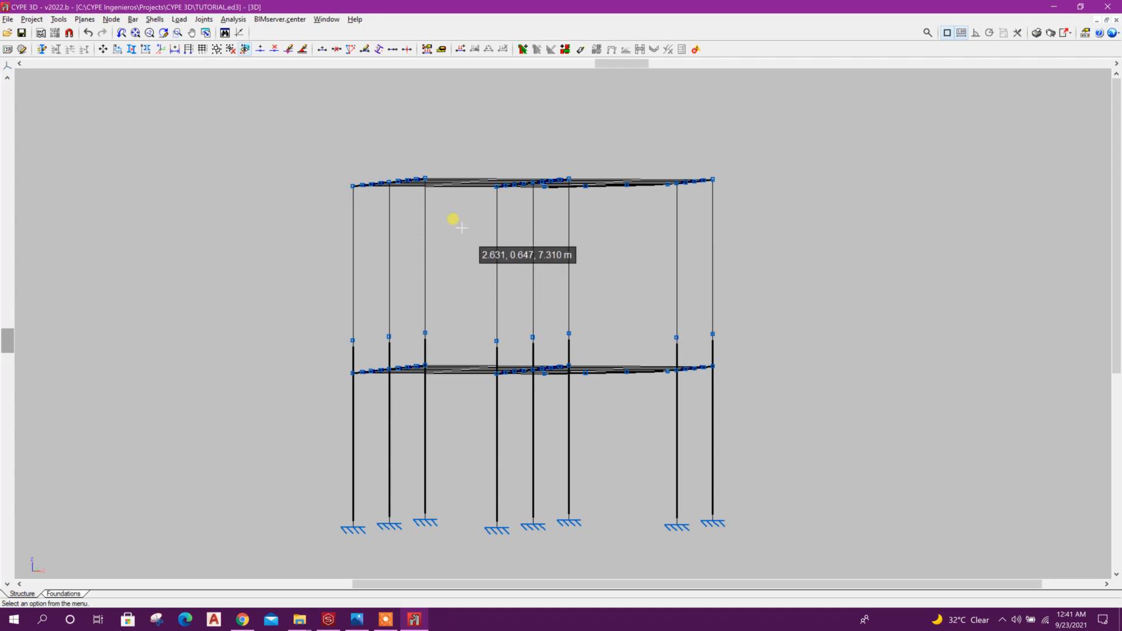
pyautogui.keyDown('shift'); pyautogui.moveTo(553, 251); pyautogui.dragTo(611, 280, button='middle'); pyautogui.keyUp('shift')
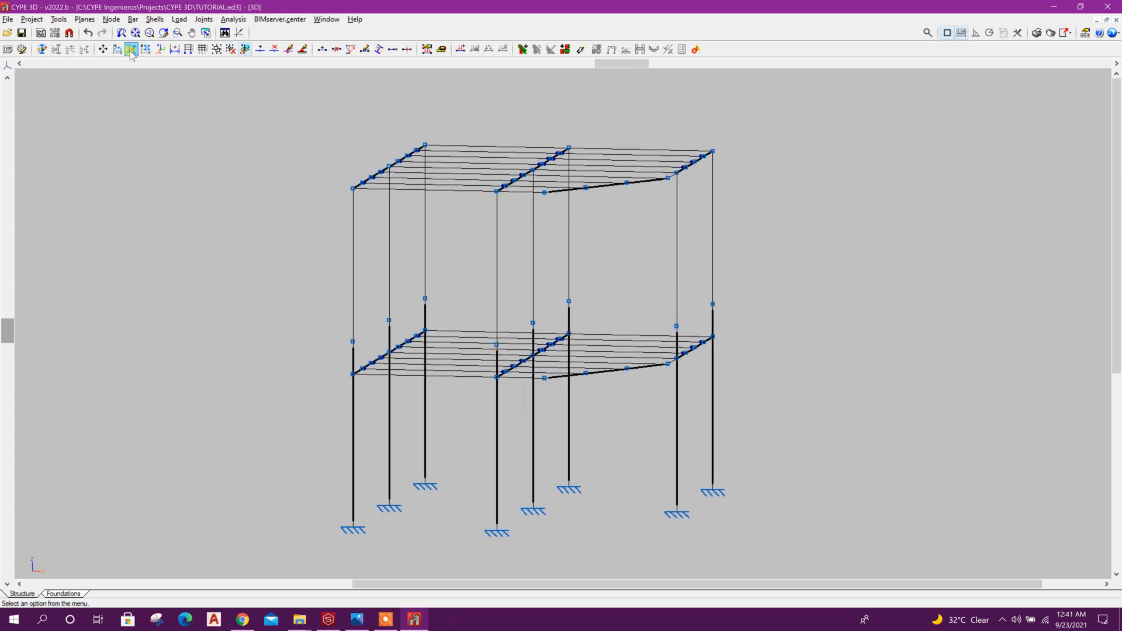
pyautogui.click(102, 49)
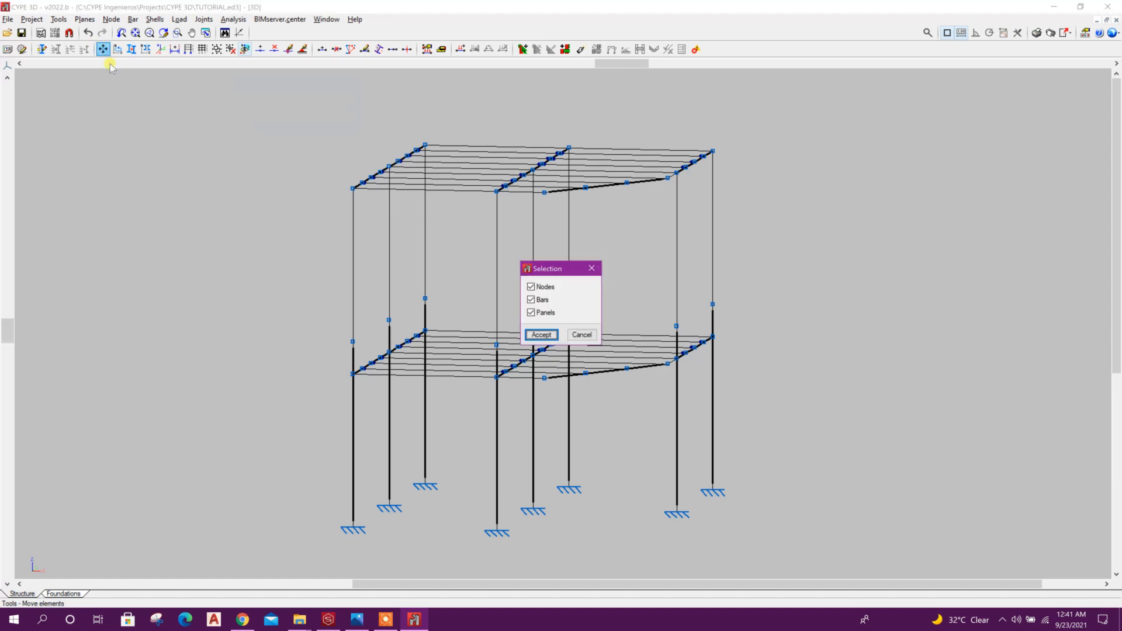
pyautogui.click(552, 335)
pyautogui.keyDown('shift'); pyautogui.moveTo(749, 288); pyautogui.dragTo(267, 155, button='middle'); pyautogui.keyUp('shift')
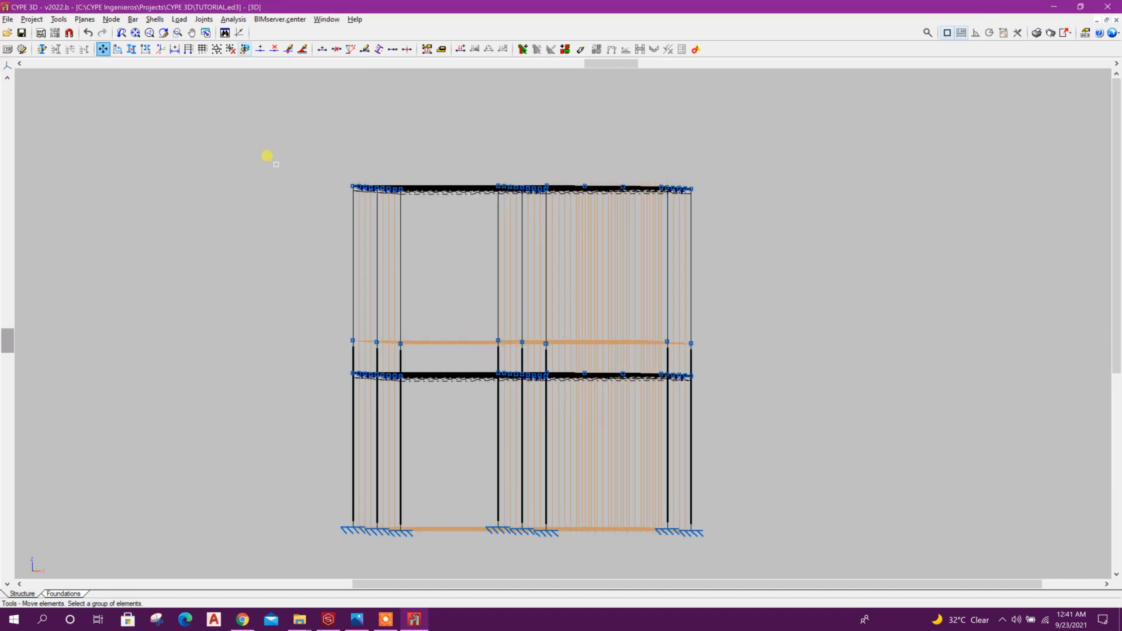
pyautogui.moveTo(267, 155); pyautogui.dragTo(806, 224)
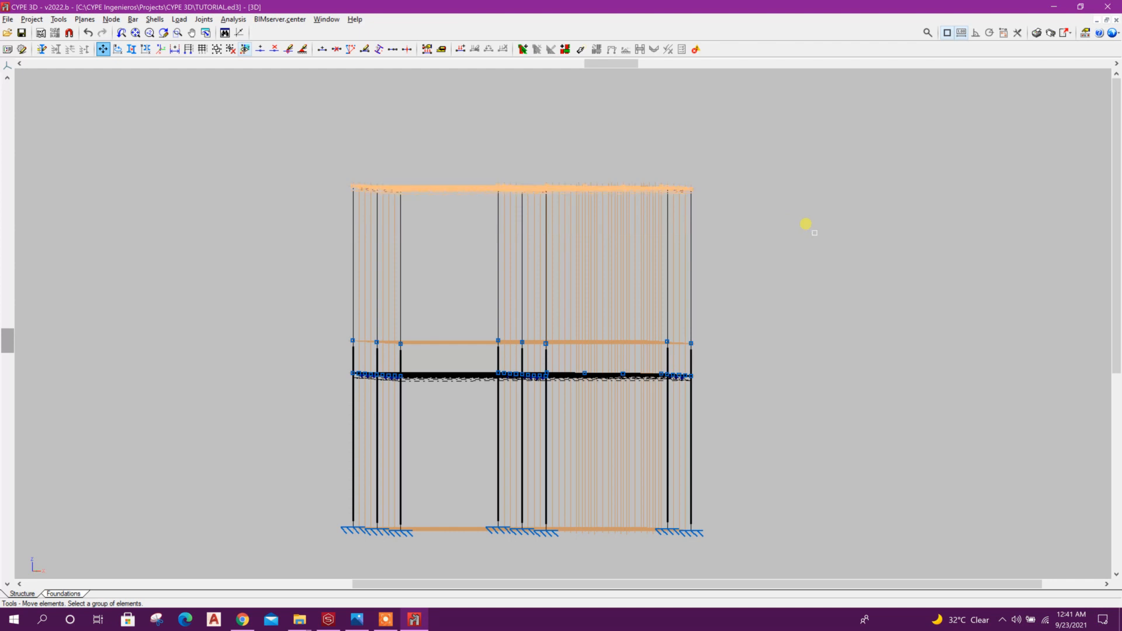
pyautogui.click(806, 225)
pyautogui.rightClick(745, 159)
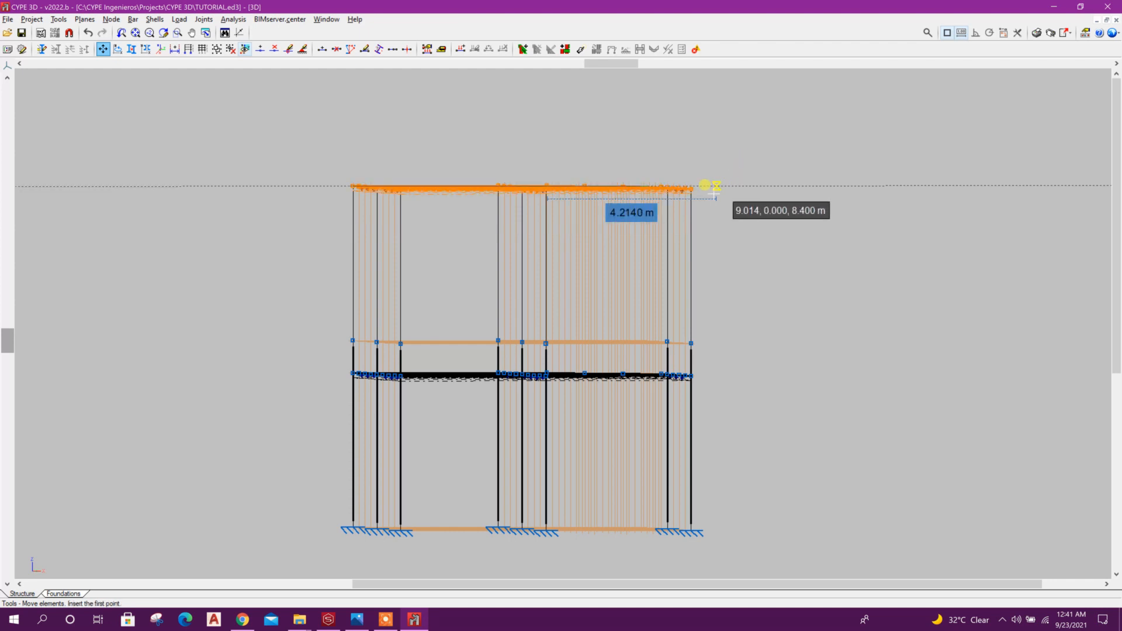
# Step: Move the selected upper floor 0.8 m down along the columns, using the corner column's head as first point
pyautogui.scroll(1, 696, 201)
pyautogui.scroll(1, 696, 208)
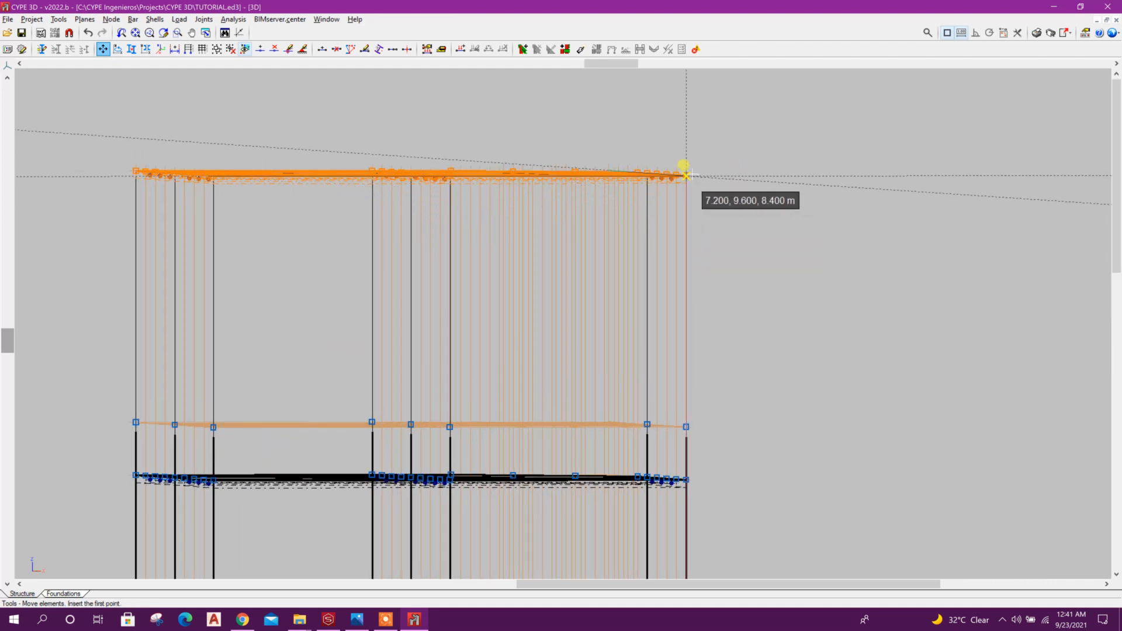
pyautogui.click(686, 176)
pyautogui.click(687, 227)
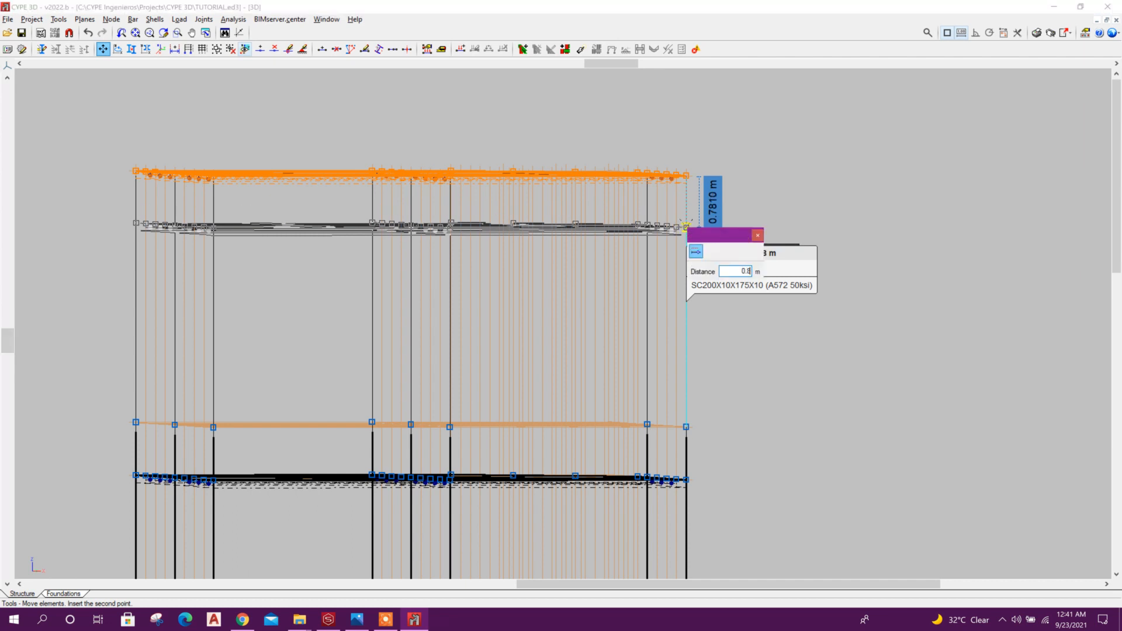
pyautogui.write('0.8')
pyautogui.press('Return')
pyautogui.rightClick(735, 230)
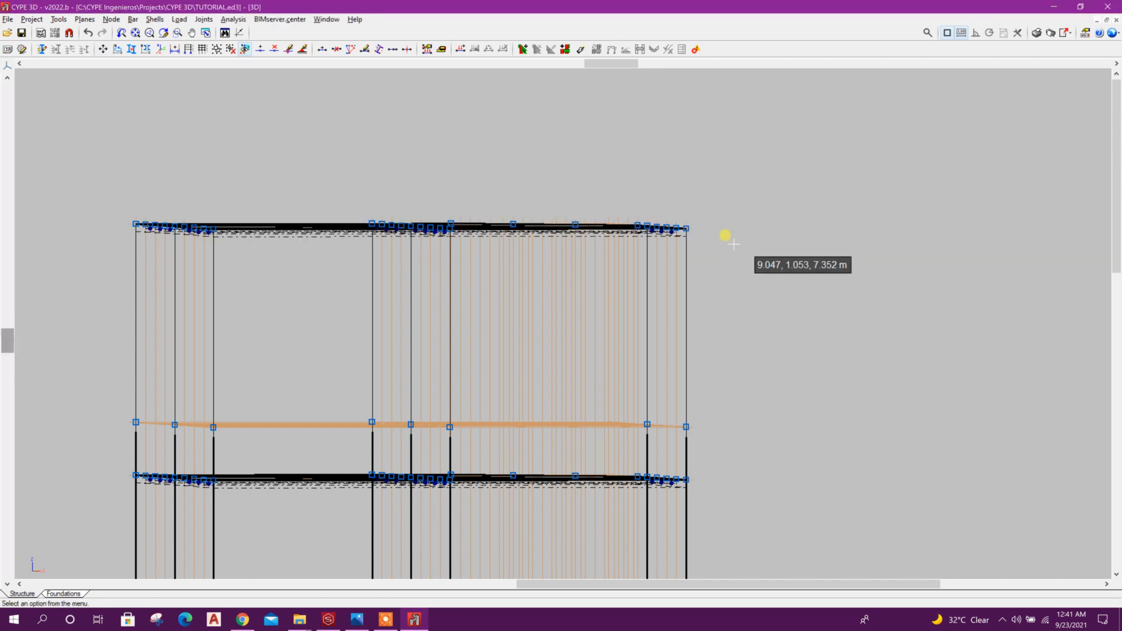
pyautogui.scroll(-1, 725, 247)
pyautogui.keyDown('shift'); pyautogui.moveTo(758, 313); pyautogui.dragTo(710, 410, button='middle'); pyautogui.keyUp('shift')
pyautogui.scroll(-3, 567, 298)
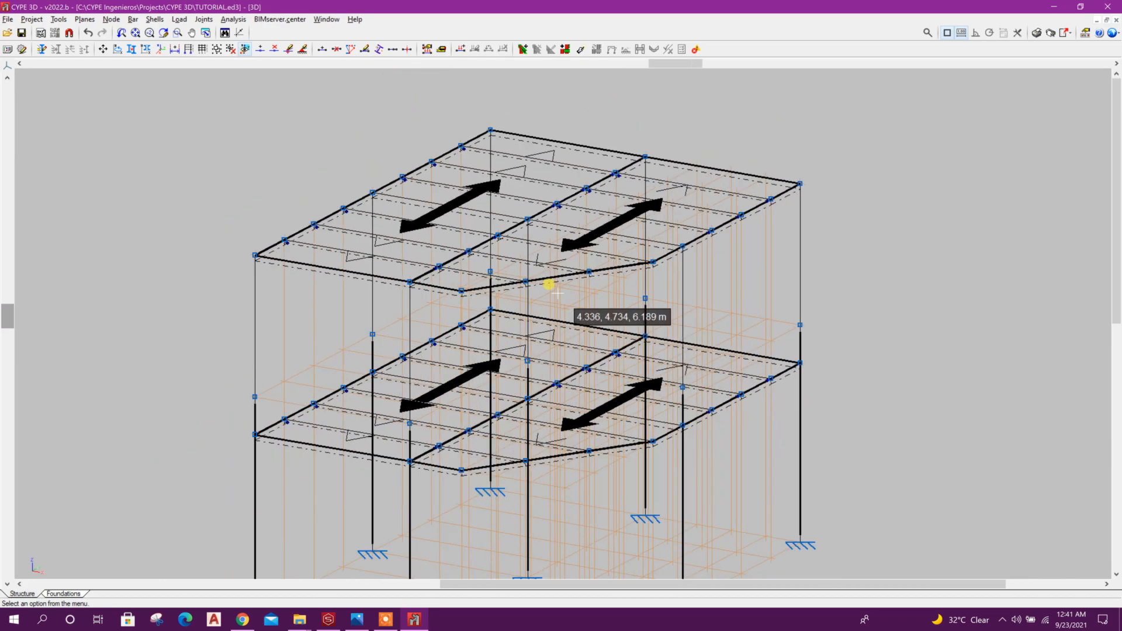
pyautogui.keyDown('shift'); pyautogui.moveTo(560, 289); pyautogui.dragTo(769, 347, button='middle'); pyautogui.keyUp('shift')
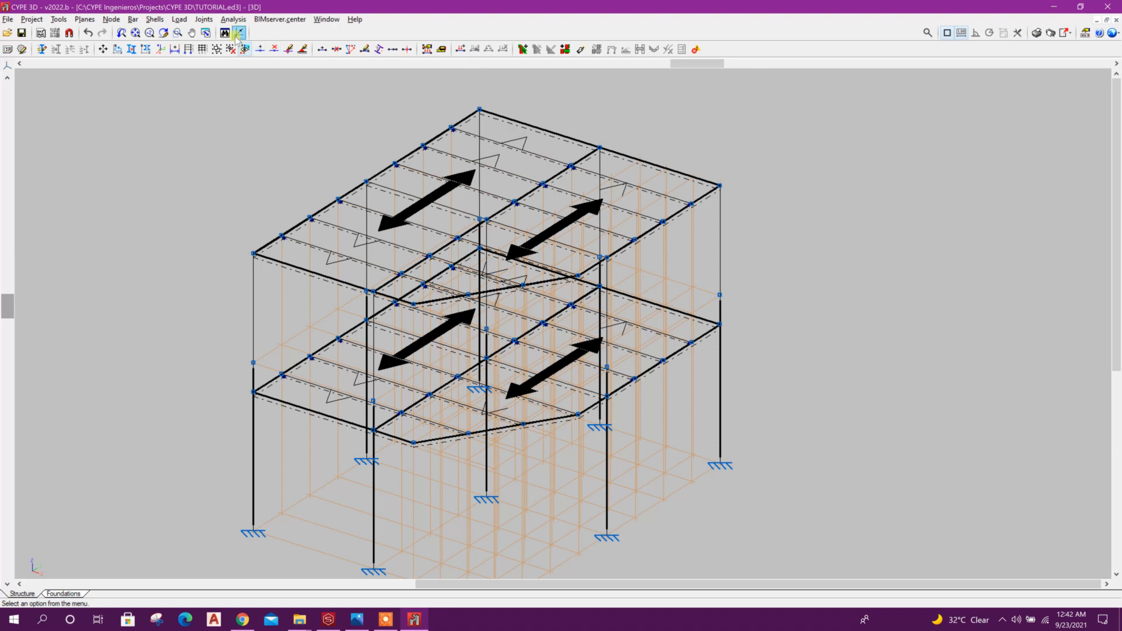
# Step: Start introducing loads on bars and select the lower floor's perimeter beams together with the middle beam line
pyautogui.click(179, 20)
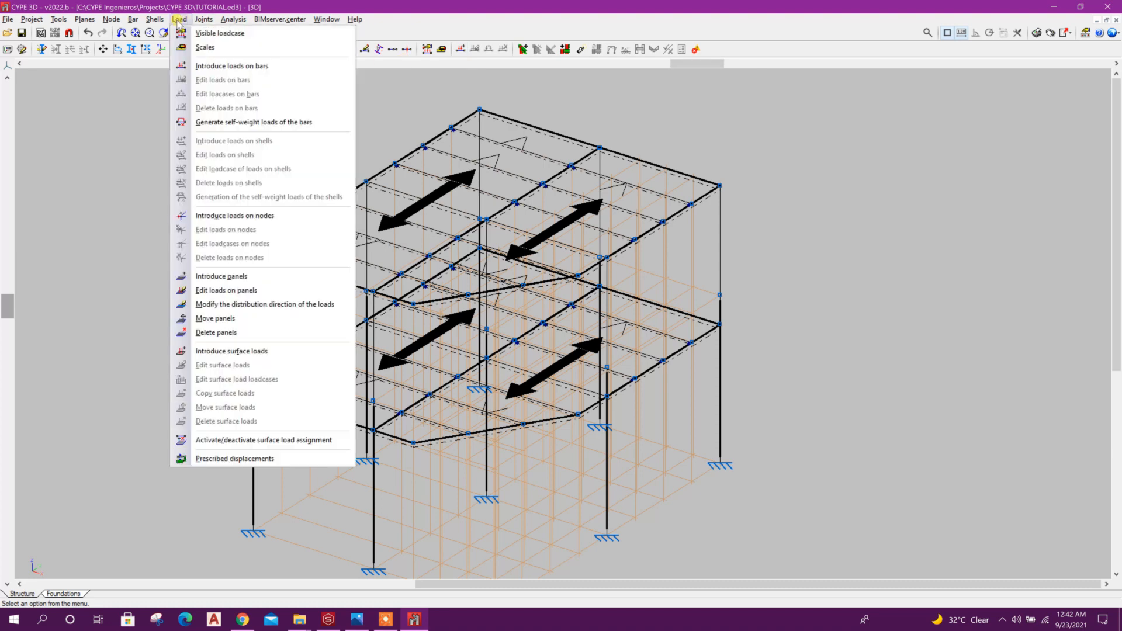
pyautogui.click(230, 64)
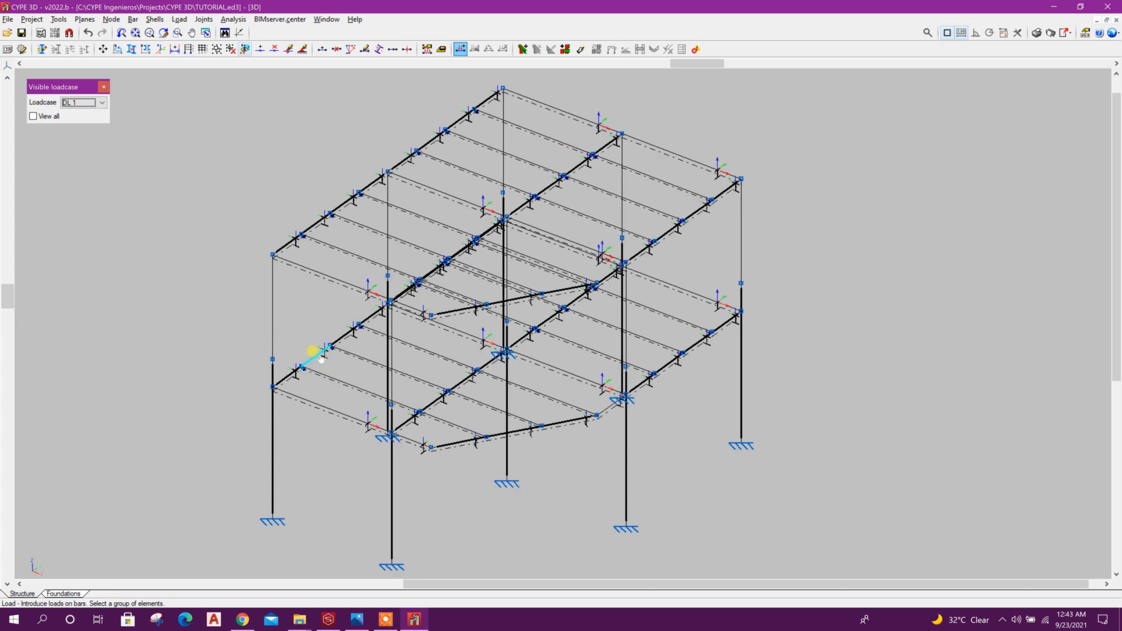
pyautogui.click(288, 376)
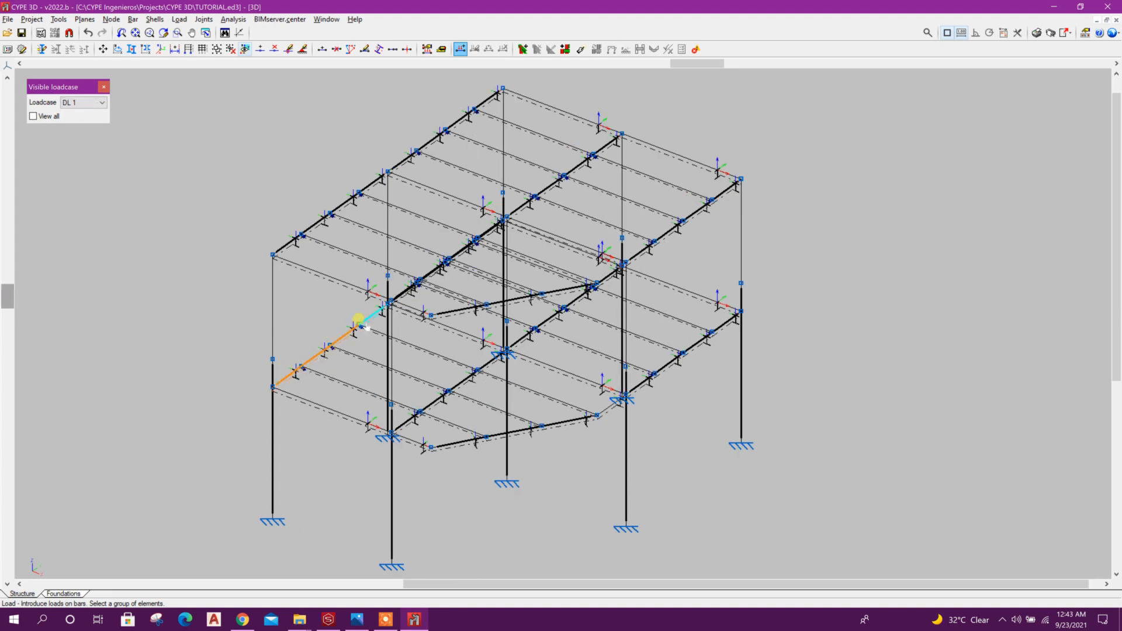
pyautogui.scroll(1, 430, 310)
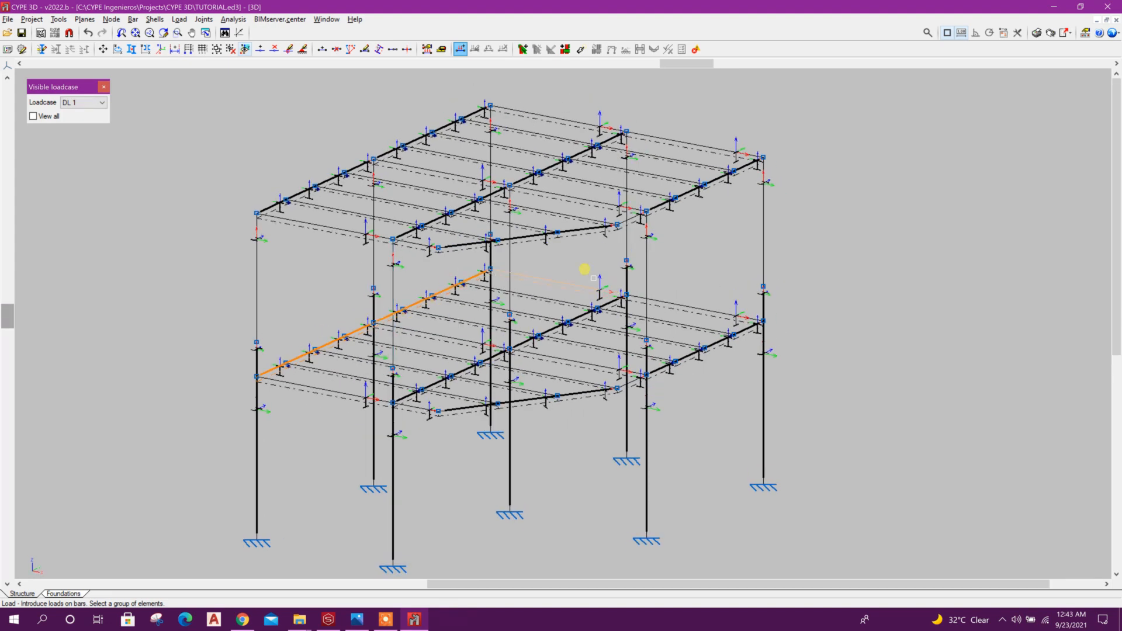
pyautogui.click(653, 298)
pyautogui.click(719, 345)
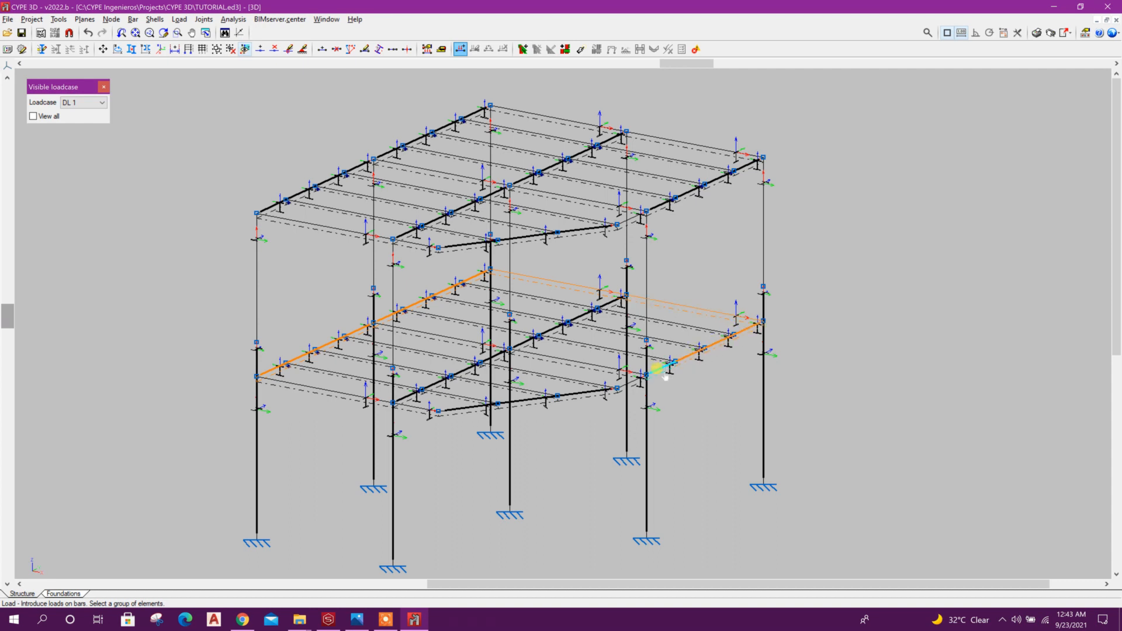
pyautogui.click(608, 389)
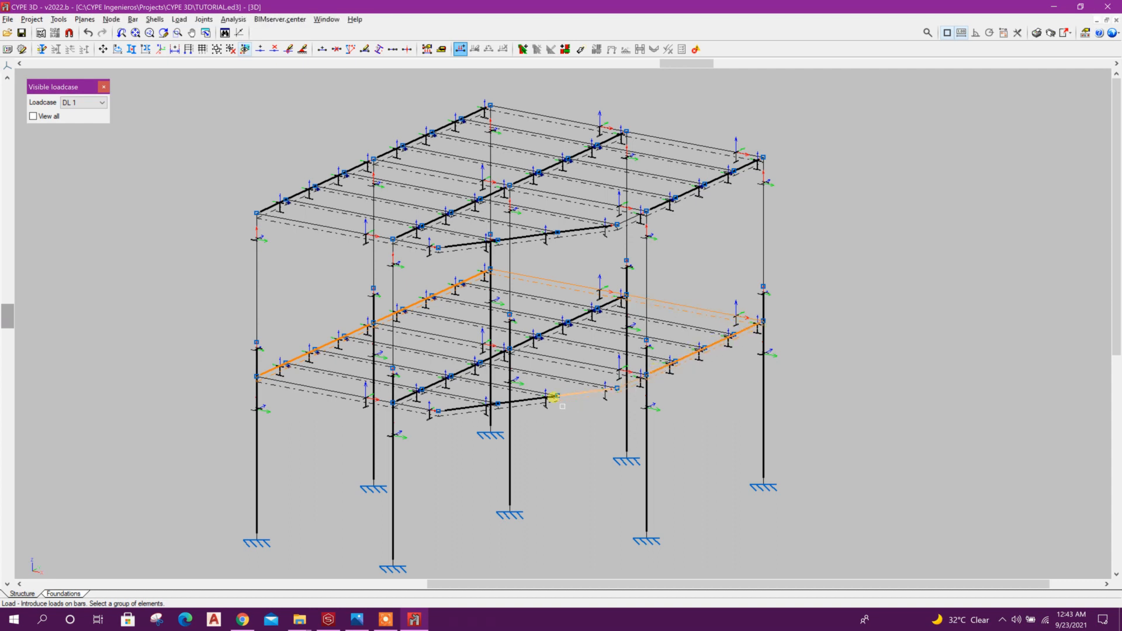
pyautogui.click(510, 407)
pyautogui.click(467, 410)
pyautogui.click(408, 409)
pyautogui.click(345, 391)
pyautogui.click(466, 371)
pyautogui.click(430, 387)
pyautogui.click(410, 395)
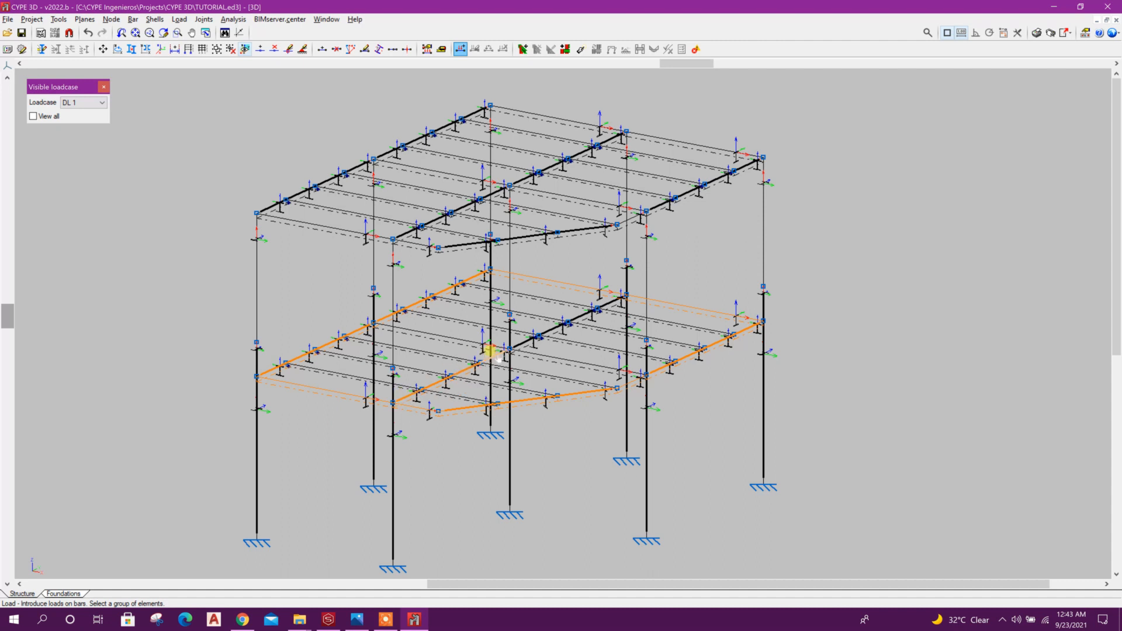
# Step: Apply a uniform downward load of 8 kN/m in loadcase DL 1 to the selected lower floor beams
pyautogui.rightClick(863, 258)
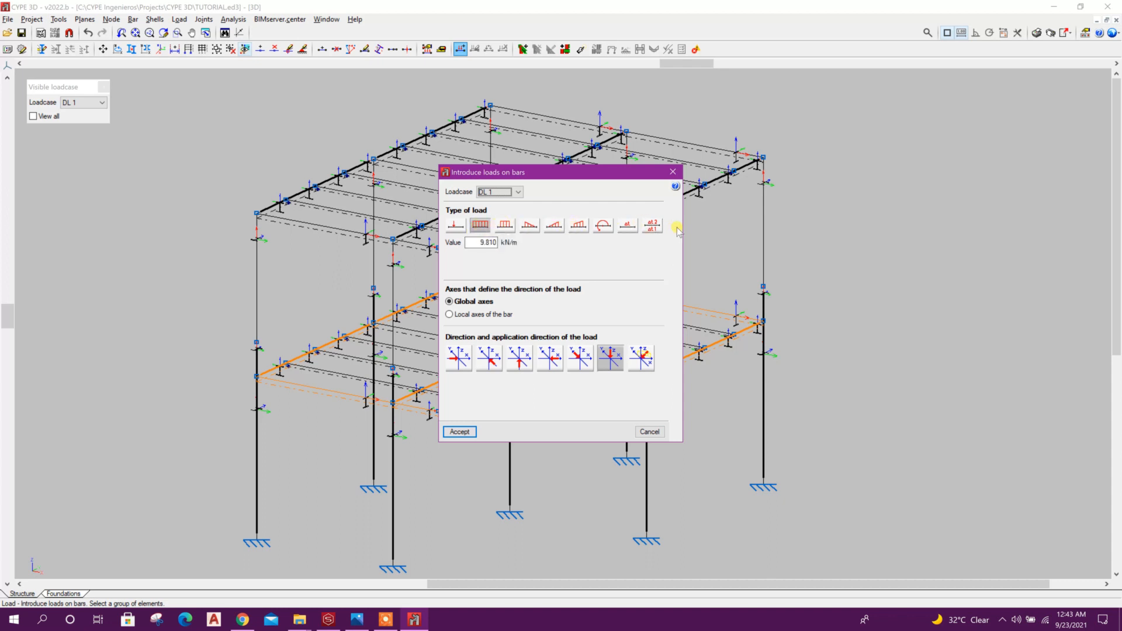
pyautogui.doubleClick(490, 245)
pyautogui.write('8')
pyautogui.click(459, 431)
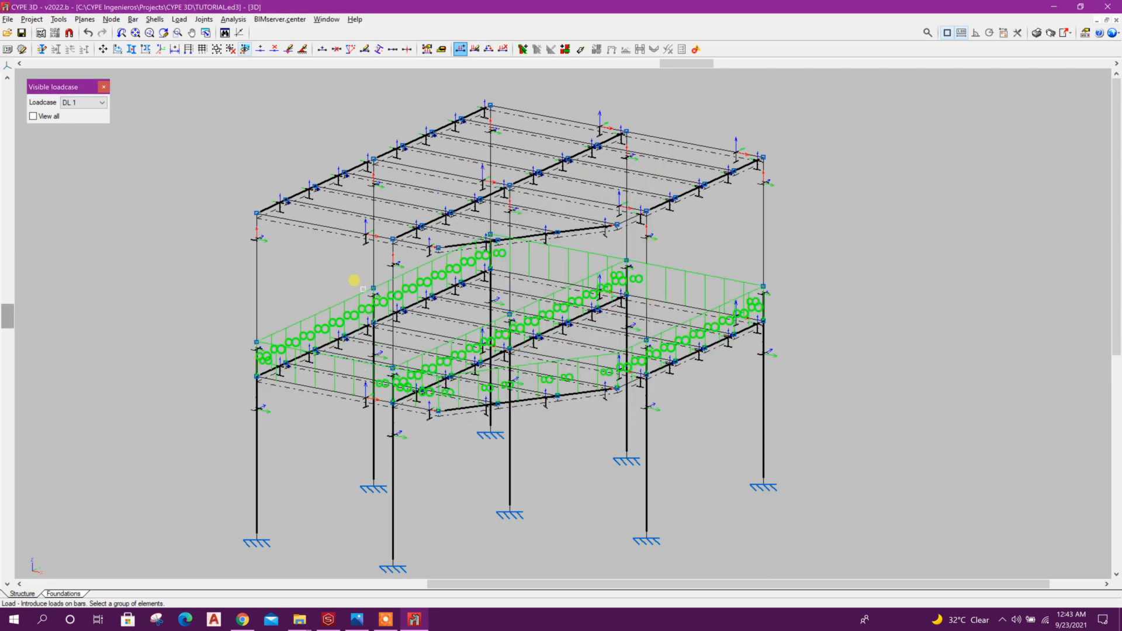
# Step: Select all perimeter beams of the upper floor for the next bar load, leaving out the middle beam line
pyautogui.moveTo(354, 280); pyautogui.dragTo(326, 393, button='middle')
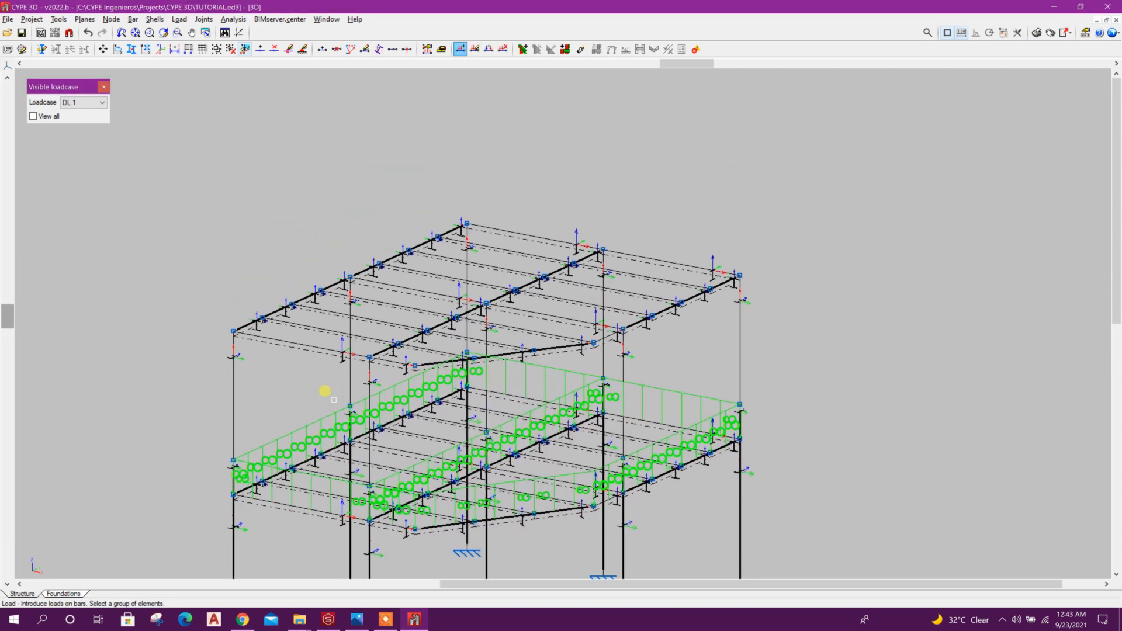
pyautogui.click(256, 324)
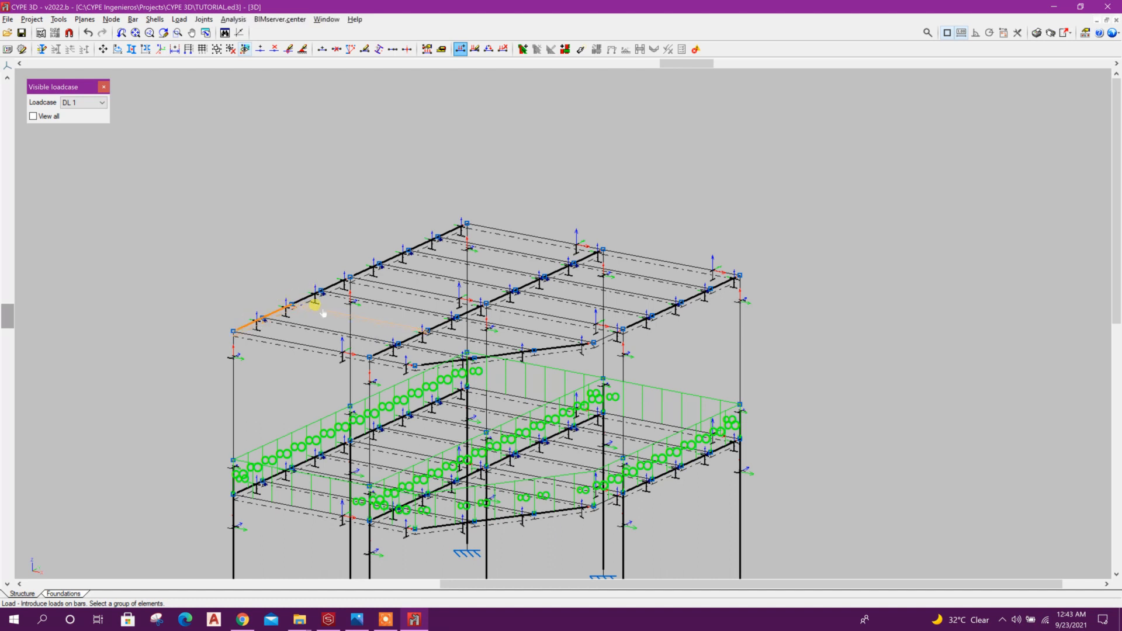
pyautogui.click(312, 297)
pyautogui.click(340, 283)
pyautogui.click(371, 267)
pyautogui.click(399, 256)
pyautogui.click(429, 242)
pyautogui.click(458, 229)
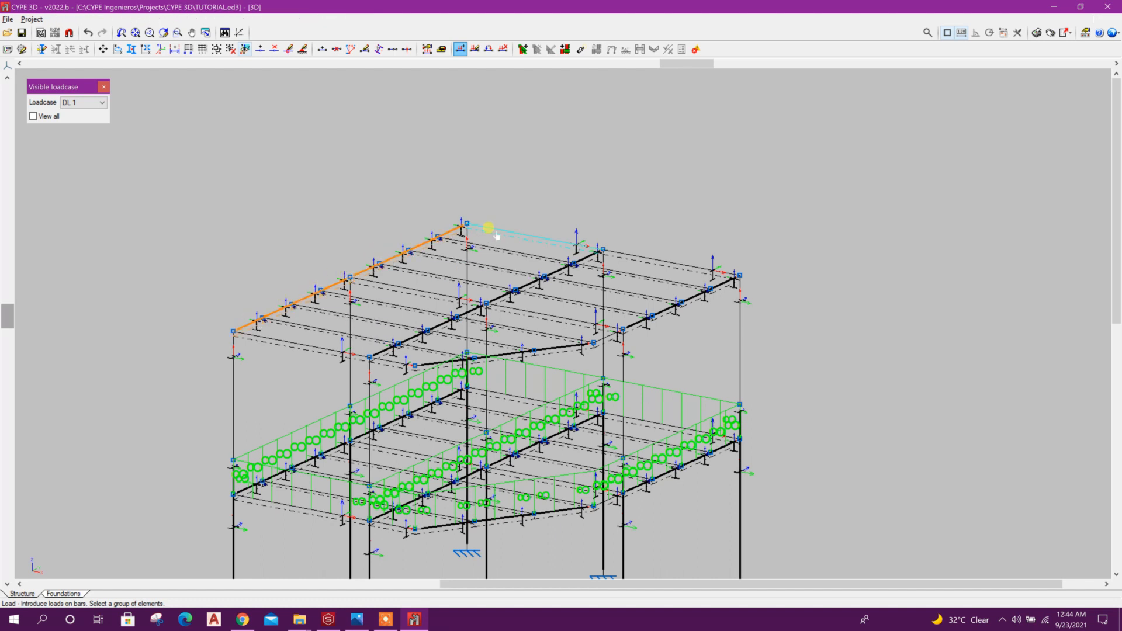
pyautogui.click(496, 234)
pyautogui.click(618, 259)
pyautogui.click(727, 287)
pyautogui.click(697, 306)
pyautogui.click(670, 317)
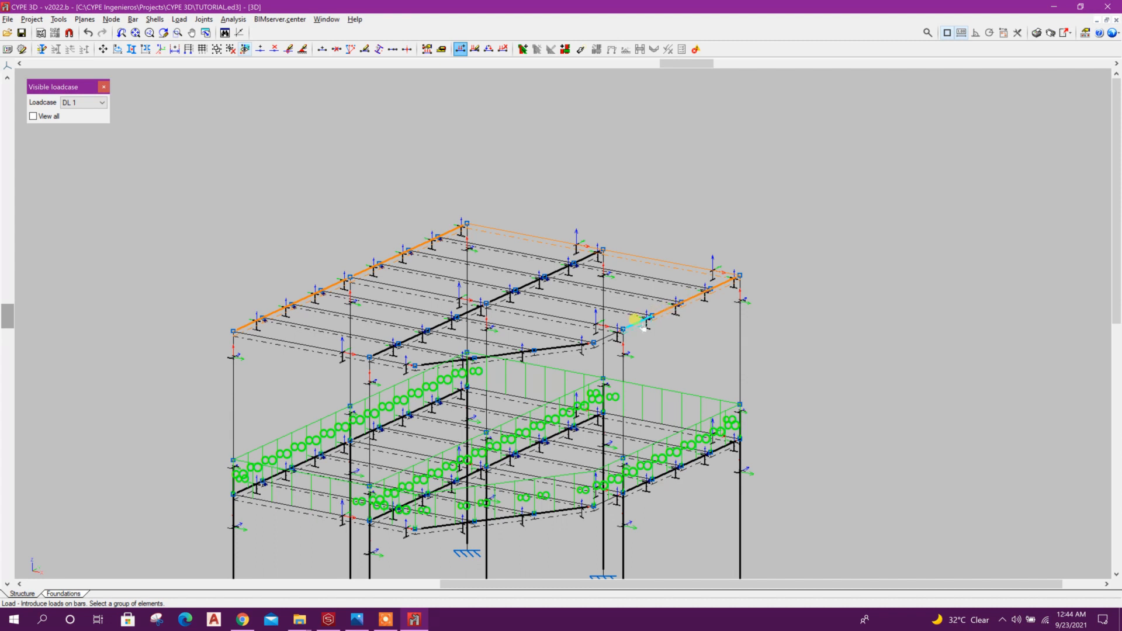
pyautogui.click(640, 325)
pyautogui.click(550, 349)
pyautogui.click(502, 355)
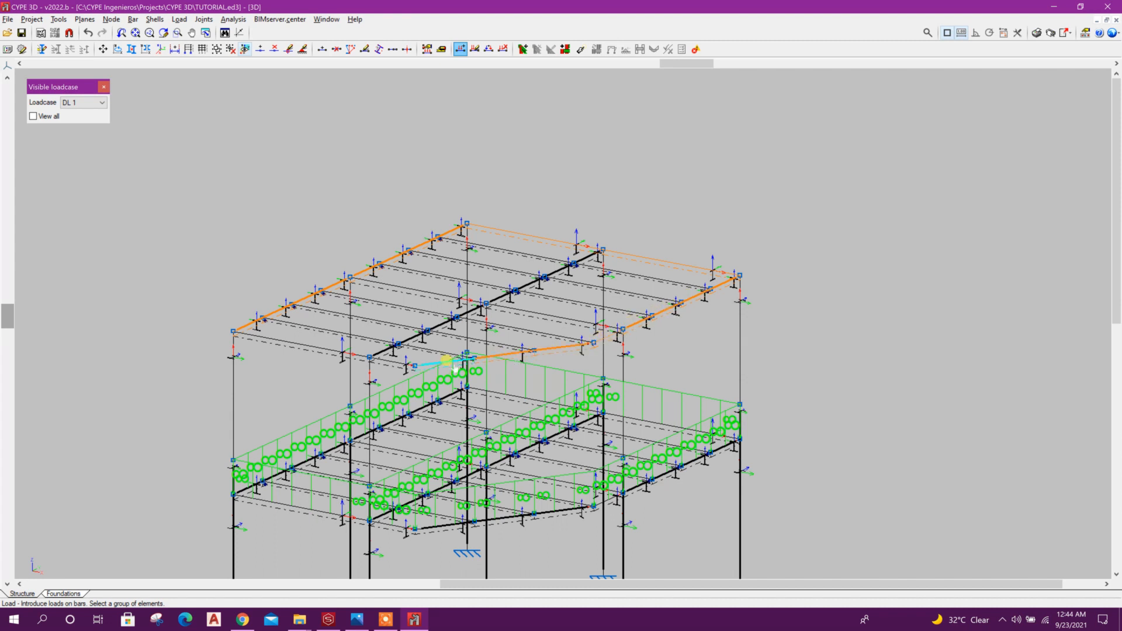
pyautogui.click(448, 360)
pyautogui.click(395, 361)
pyautogui.click(329, 347)
# Step: Apply a uniform downward load of 3 kN/m in DL 1 to the selected upper floor beams and end load introduction
pyautogui.rightClick(300, 350)
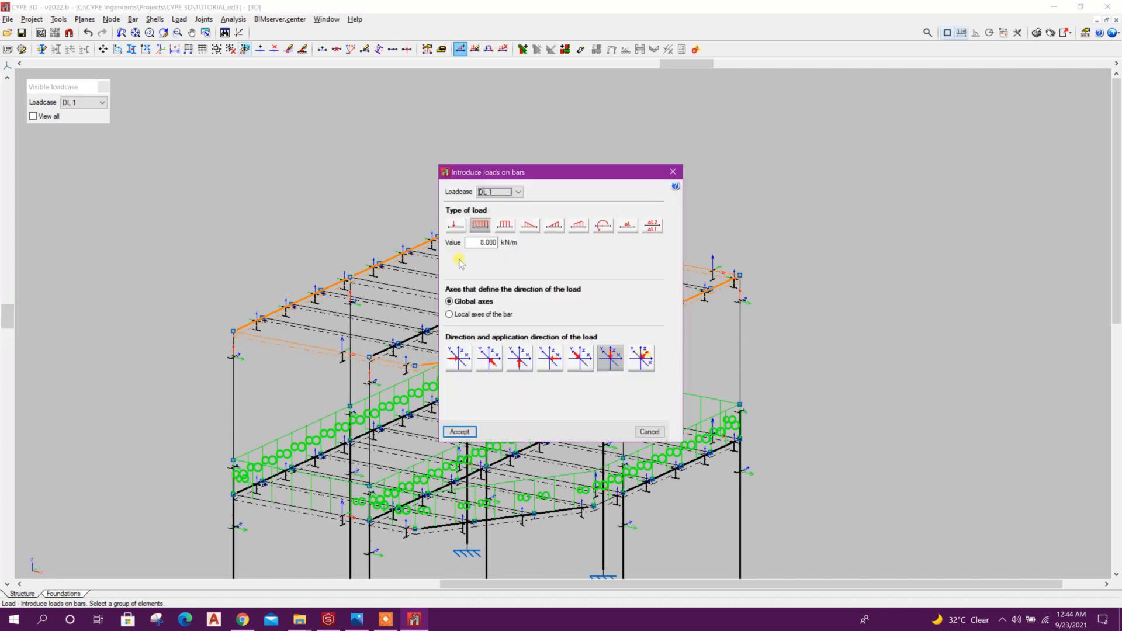
pyautogui.click(476, 238)
pyautogui.click(460, 431)
pyautogui.keyDown('shift'); pyautogui.moveTo(482, 405); pyautogui.dragTo(419, 436, button='middle'); pyautogui.keyUp('shift')
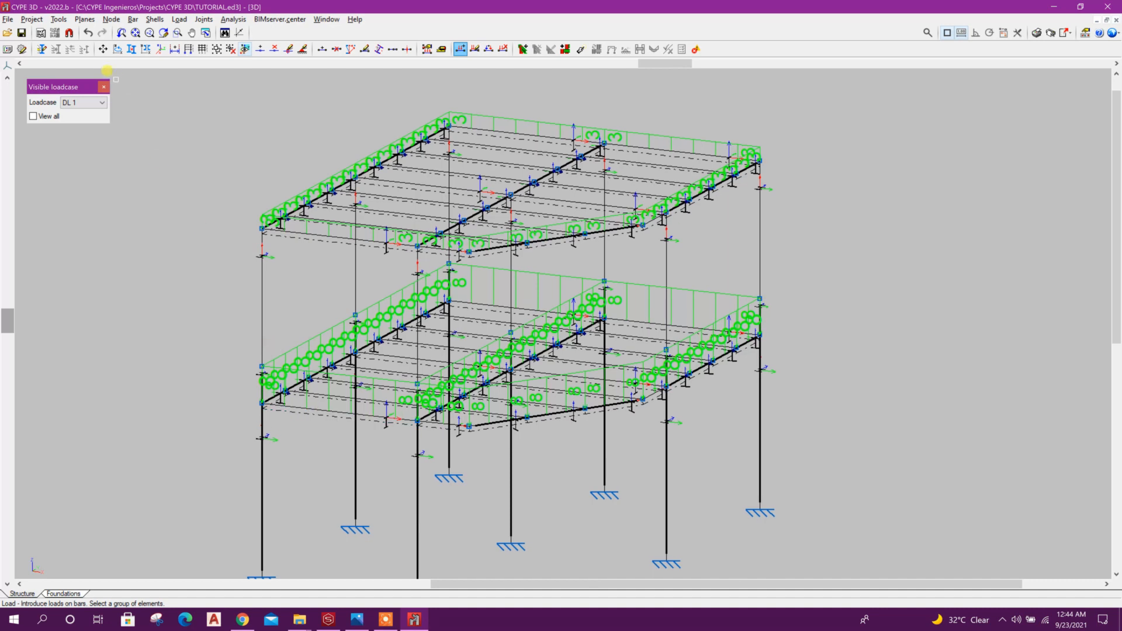
pyautogui.click(106, 87)
# Step: Examine the two-storey frame in the rendered 3D model view from another angle
pyautogui.click(31, 19)
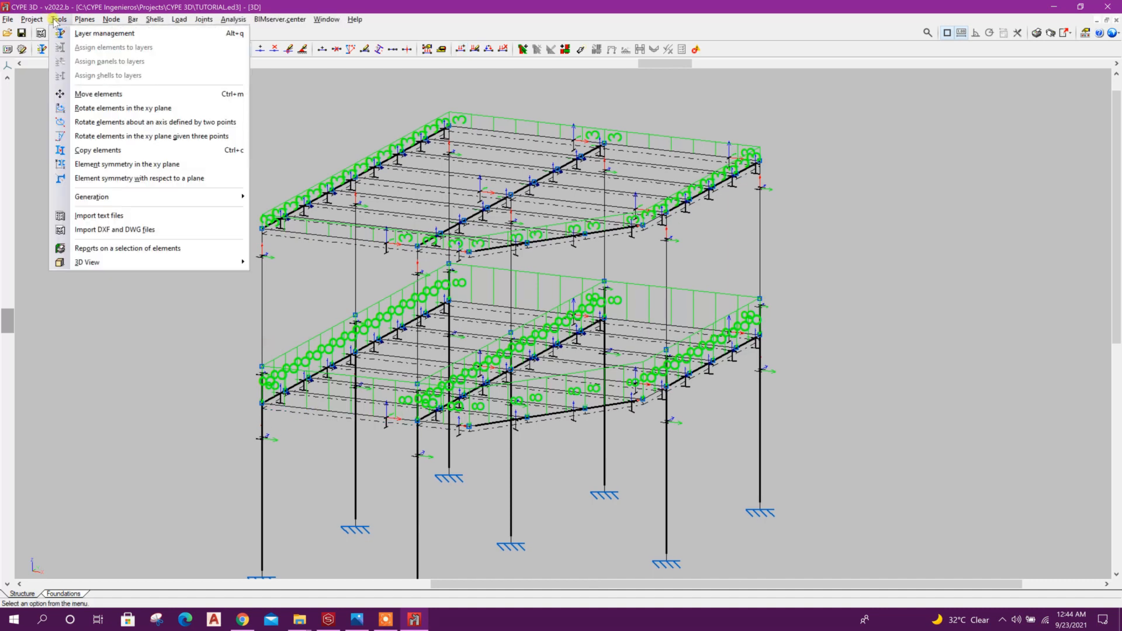
pyautogui.moveTo(115, 263)
pyautogui.click(309, 262)
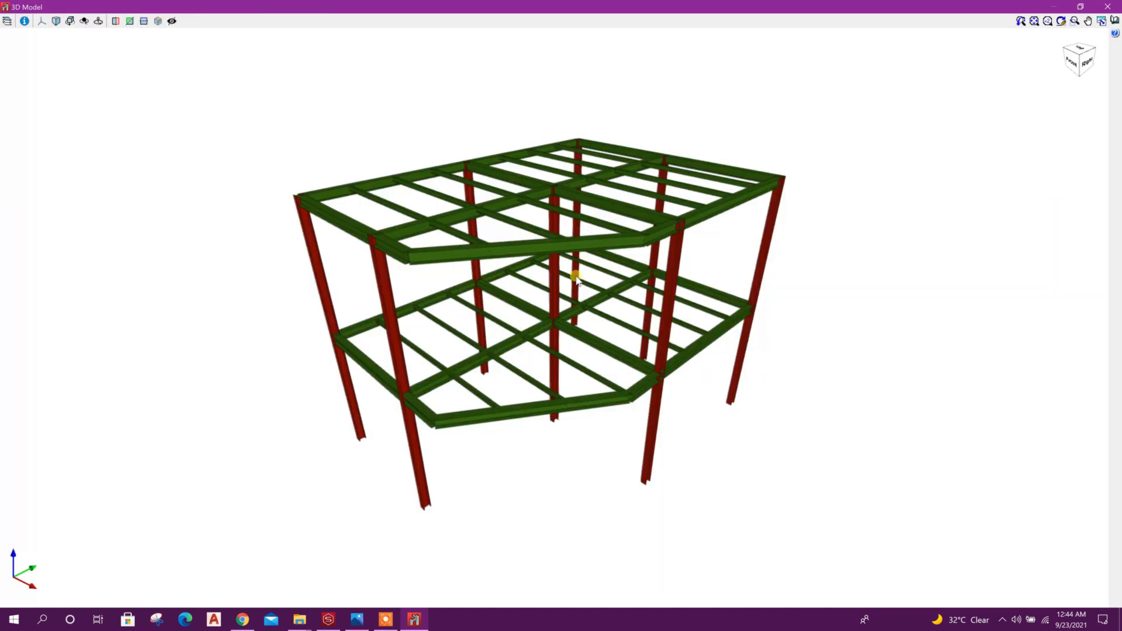
pyautogui.moveTo(538, 272); pyautogui.dragTo(503, 304)
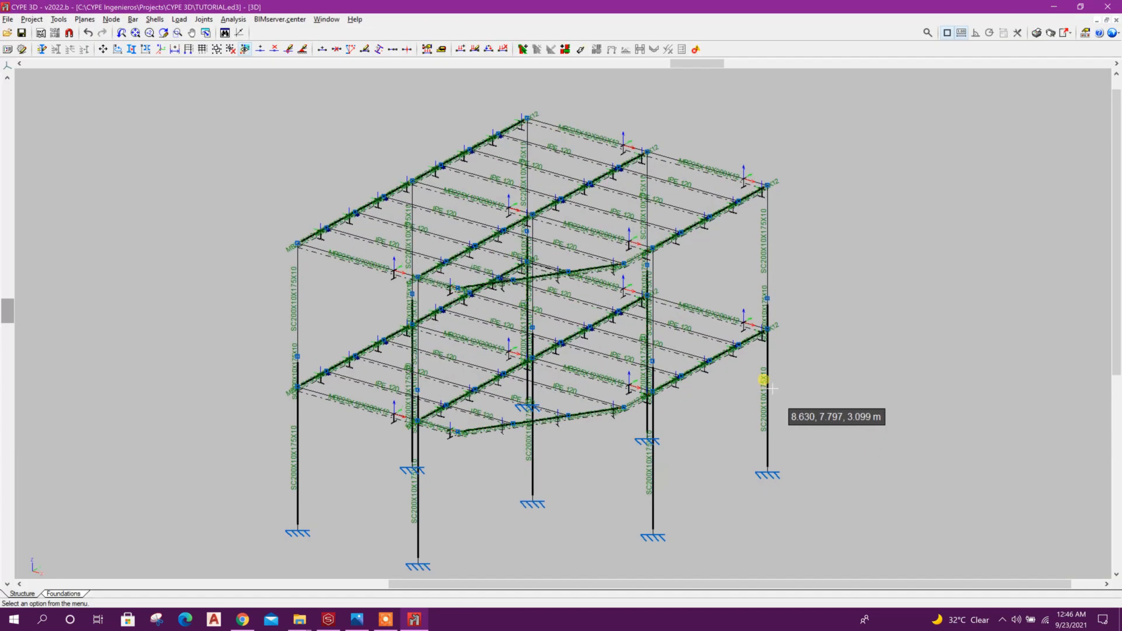
# Step: Analyse the structure with quick section design using all the sections of the series, with bar checking enabled and default buckling parameters
pyautogui.moveTo(797, 272); pyautogui.dragTo(791, 263, button='middle')
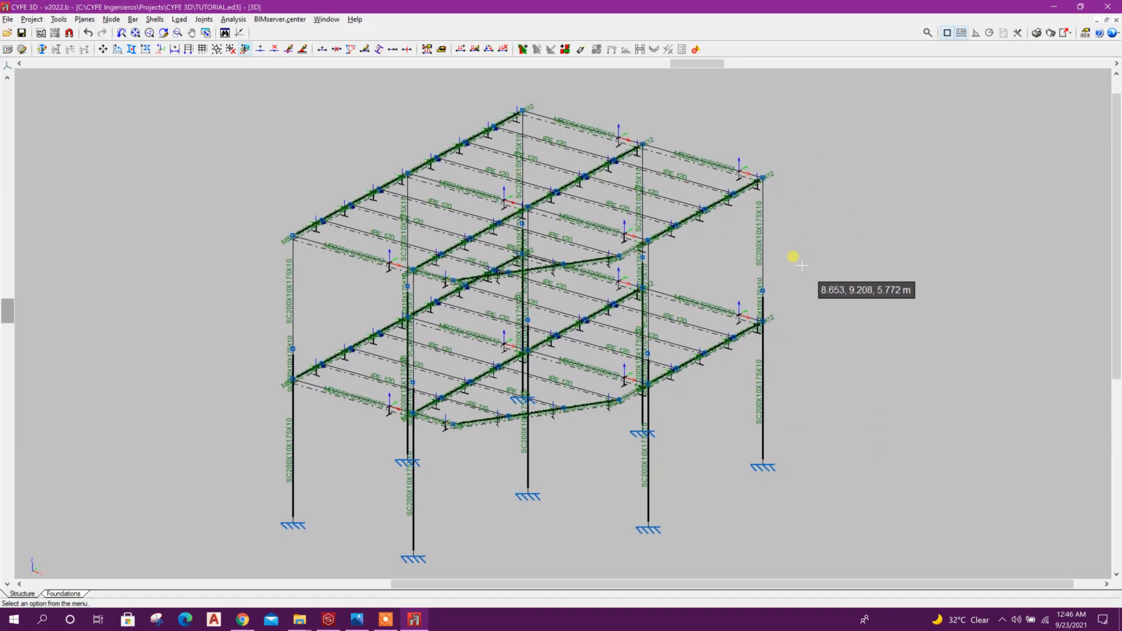
pyautogui.click(233, 19)
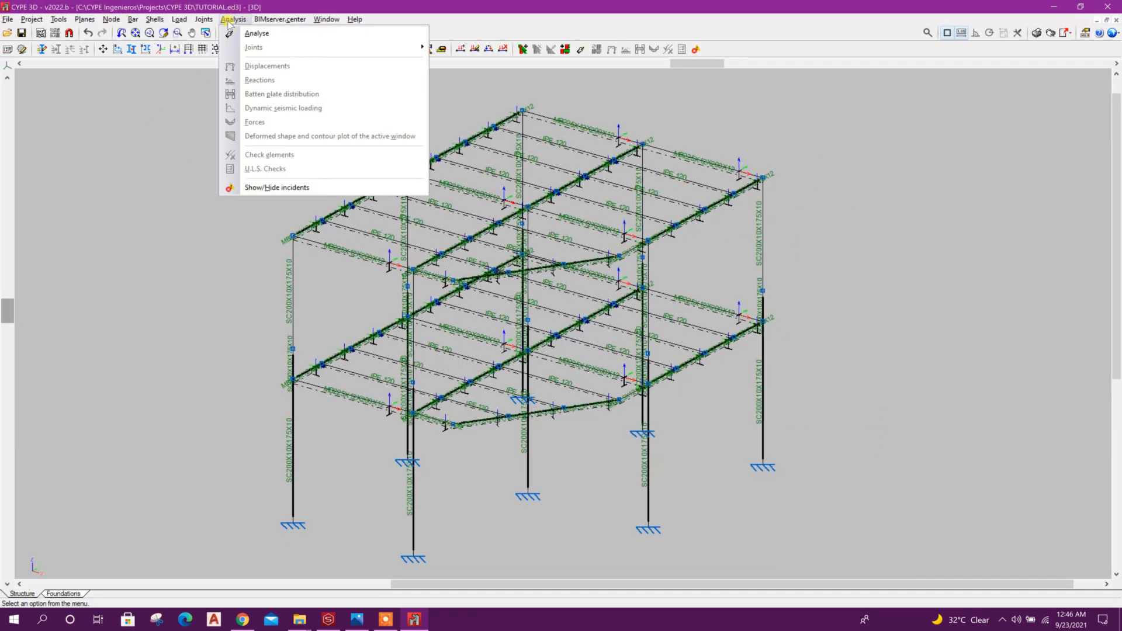
pyautogui.click(248, 33)
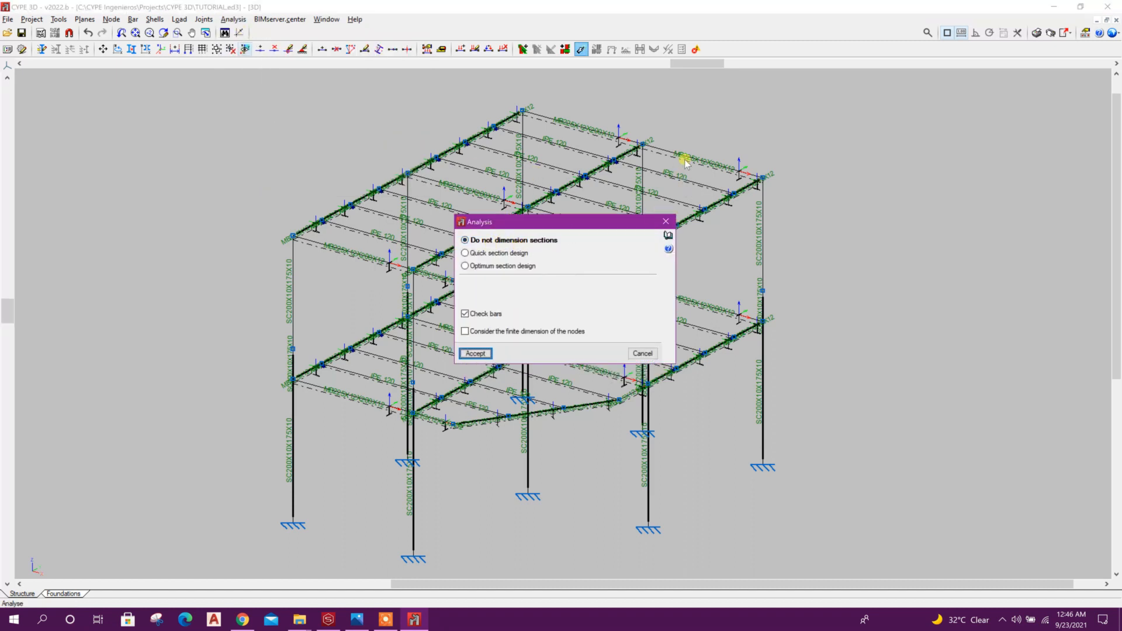
pyautogui.click(501, 254)
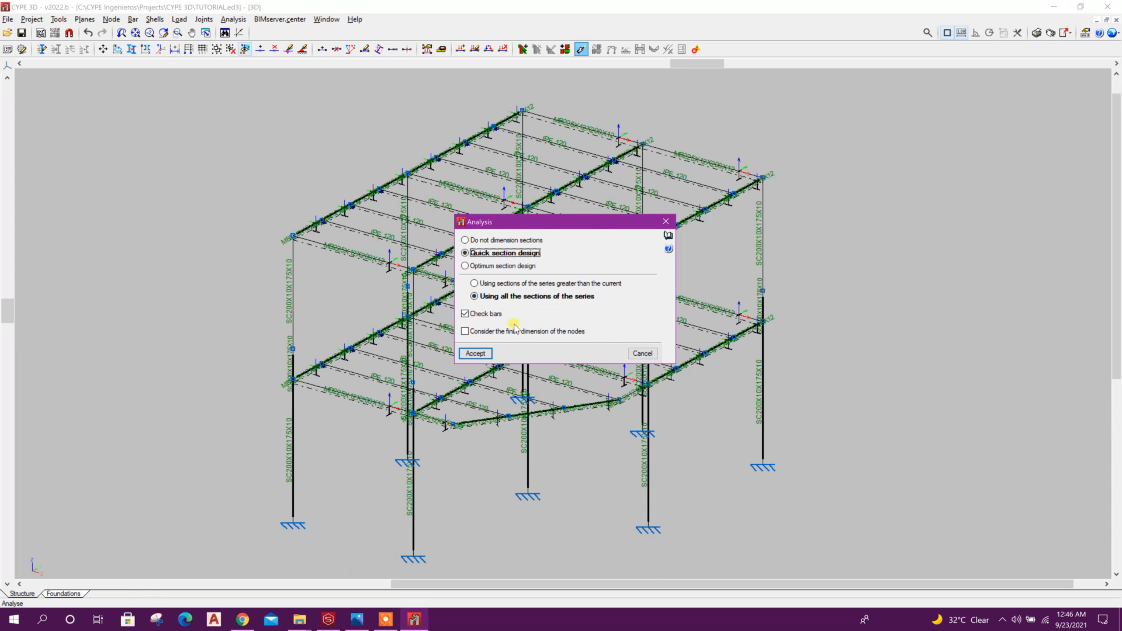
pyautogui.click(494, 353)
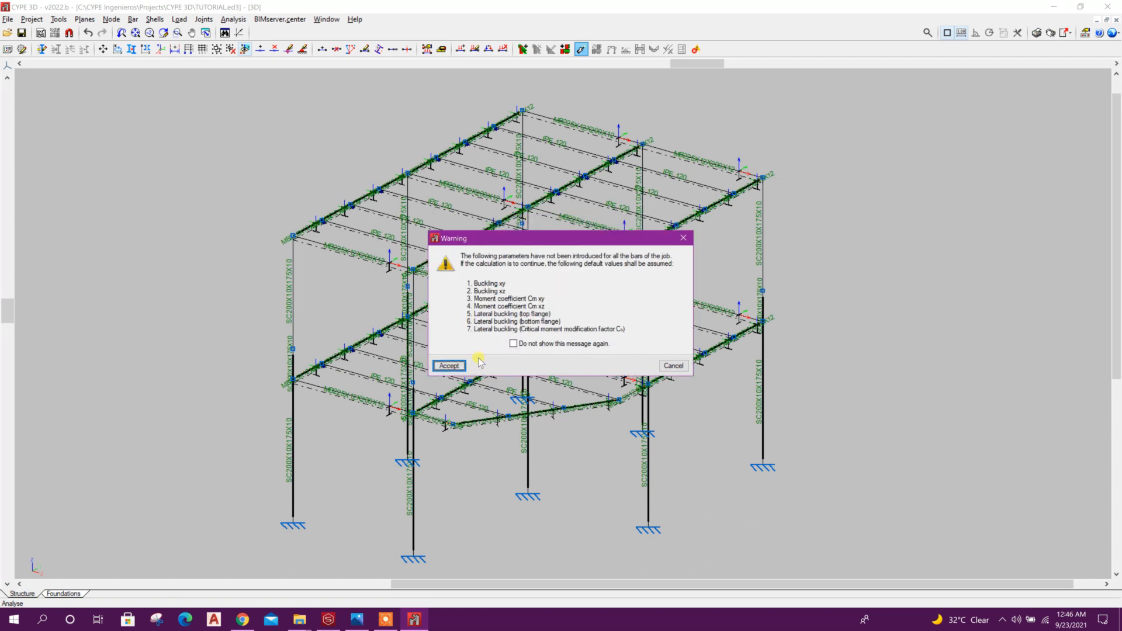
pyautogui.click(452, 366)
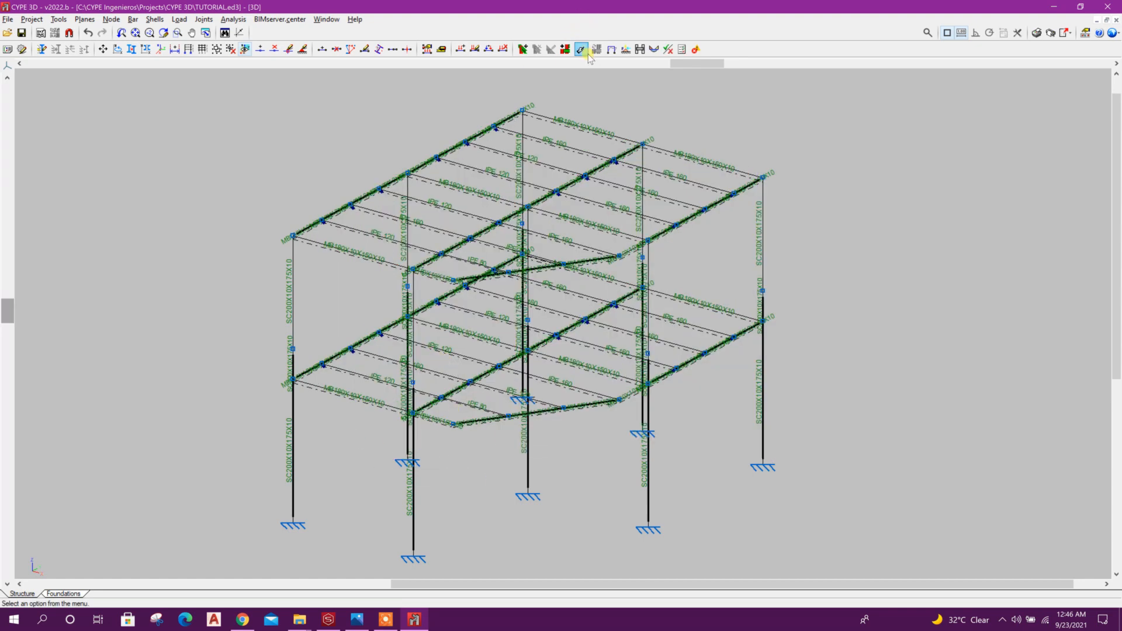
# Step: Check the elements with default buckling parameters and review the code checks of a ground-floor corner column's available sections
pyautogui.click(668, 49)
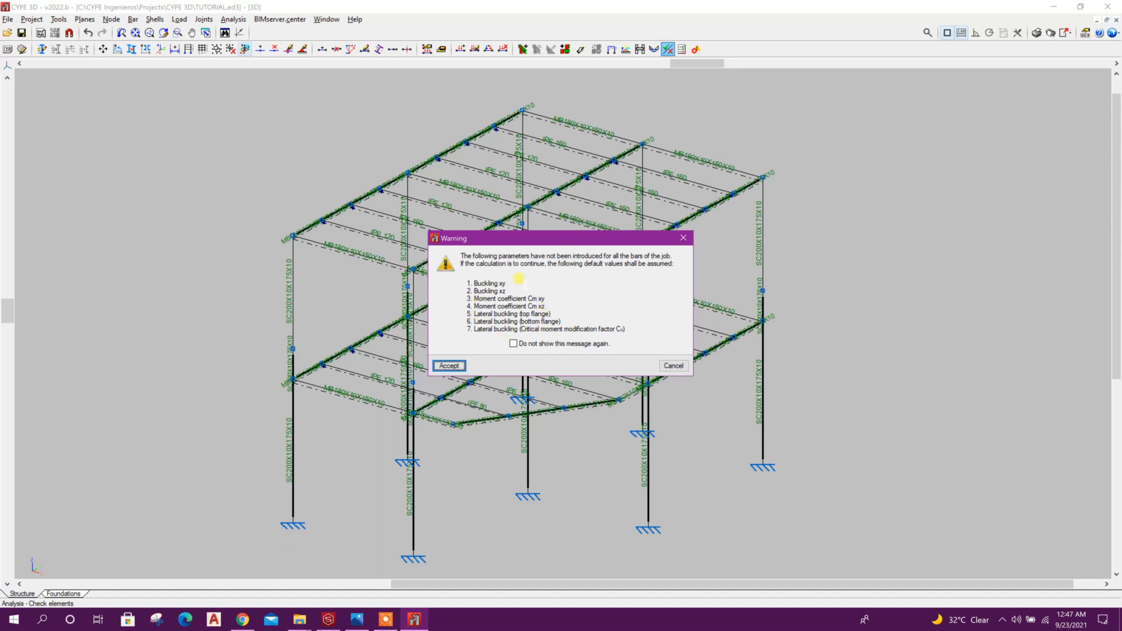
pyautogui.click(458, 366)
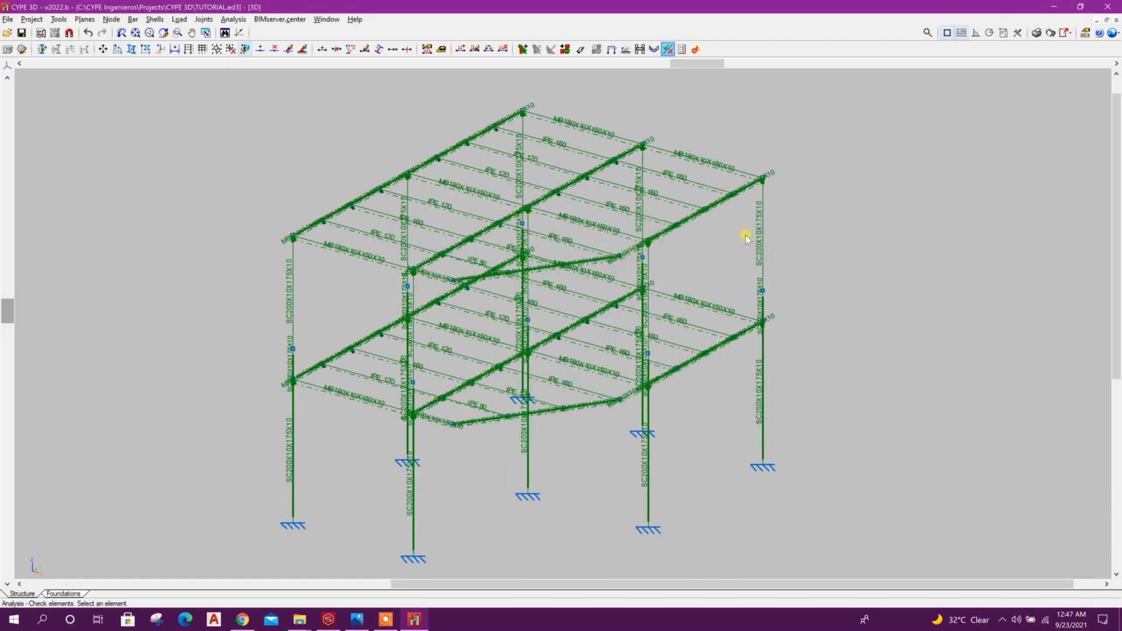
pyautogui.moveTo(700, 428); pyautogui.dragTo(674, 411, button='middle')
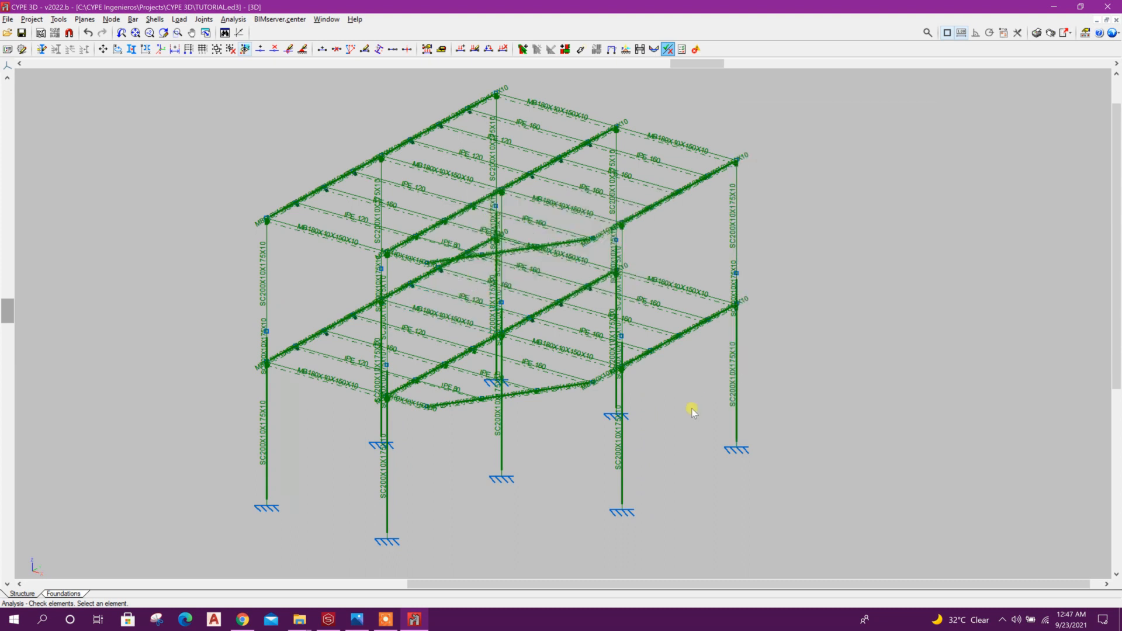
pyautogui.click(622, 464)
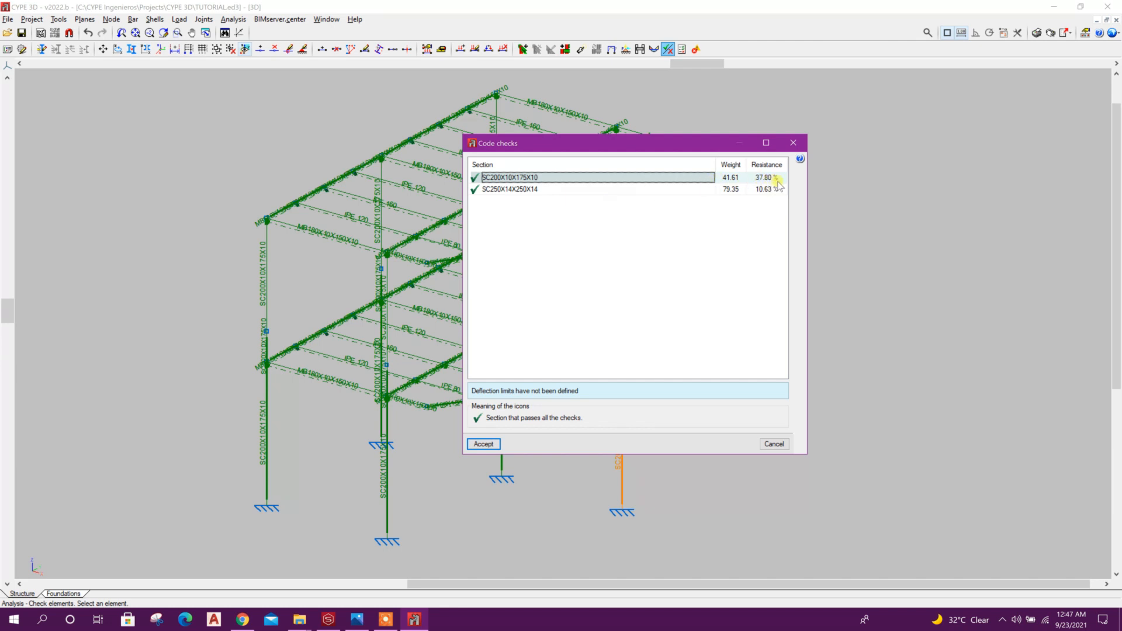
pyautogui.click(615, 191)
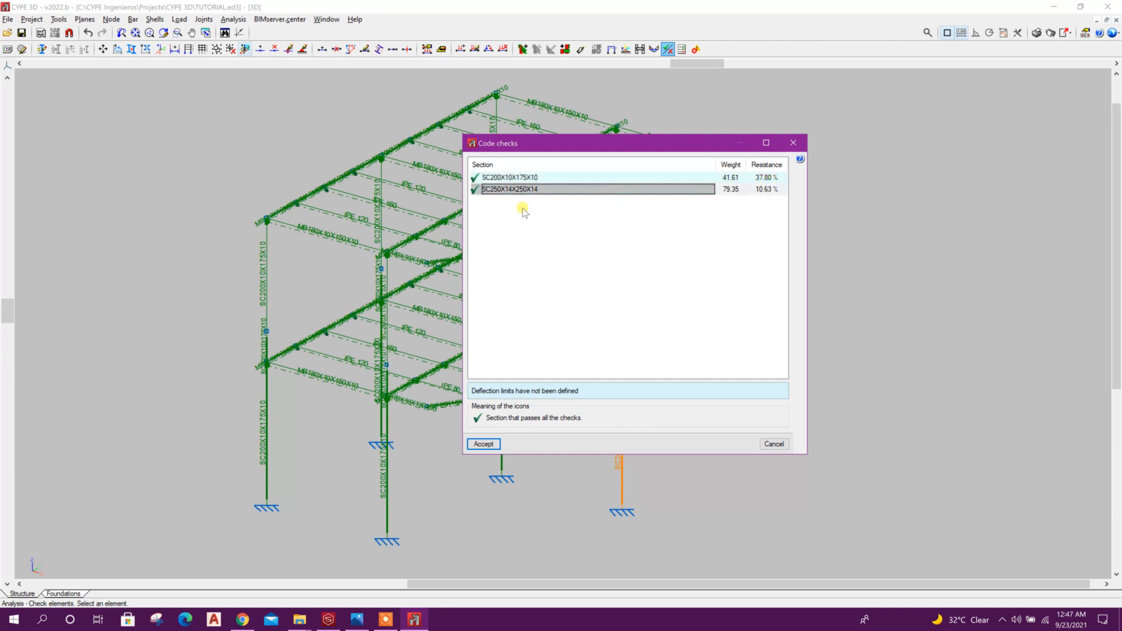
pyautogui.click(769, 177)
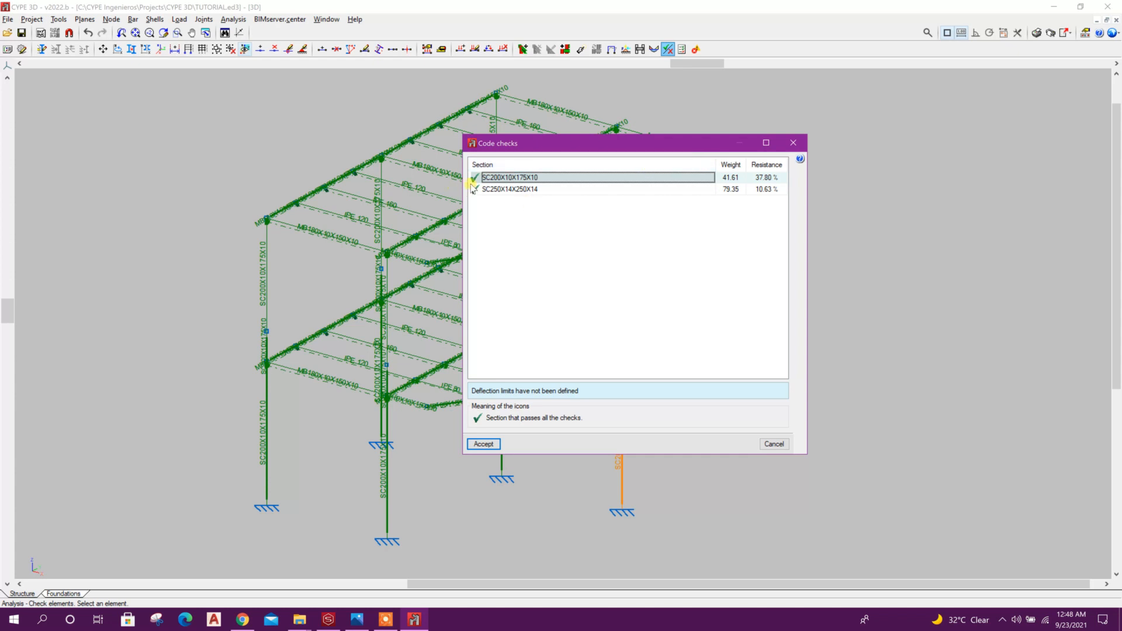
pyautogui.click(791, 144)
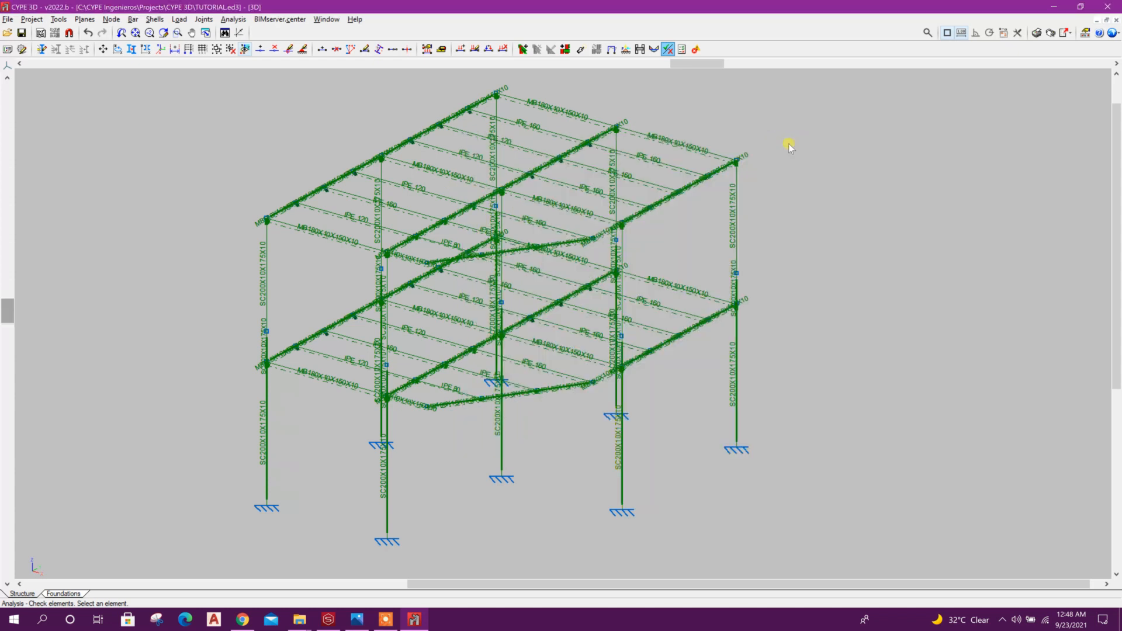
# Step: Inspect the buckling length and moment coefficient settings of a ground-floor corner column
pyautogui.click(133, 20)
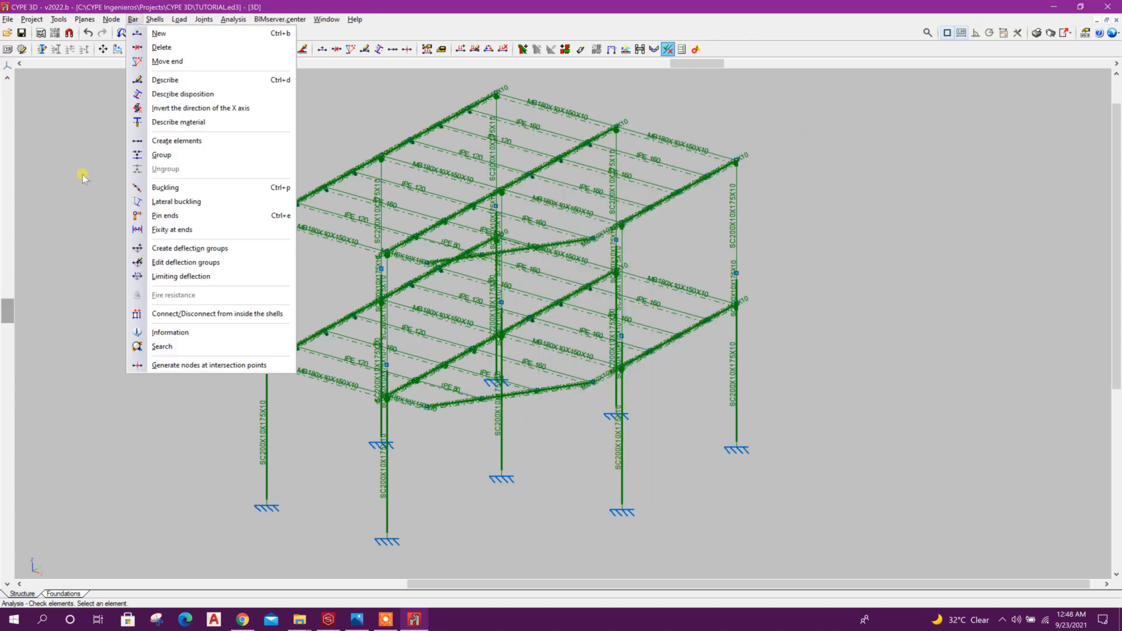
pyautogui.click(165, 187)
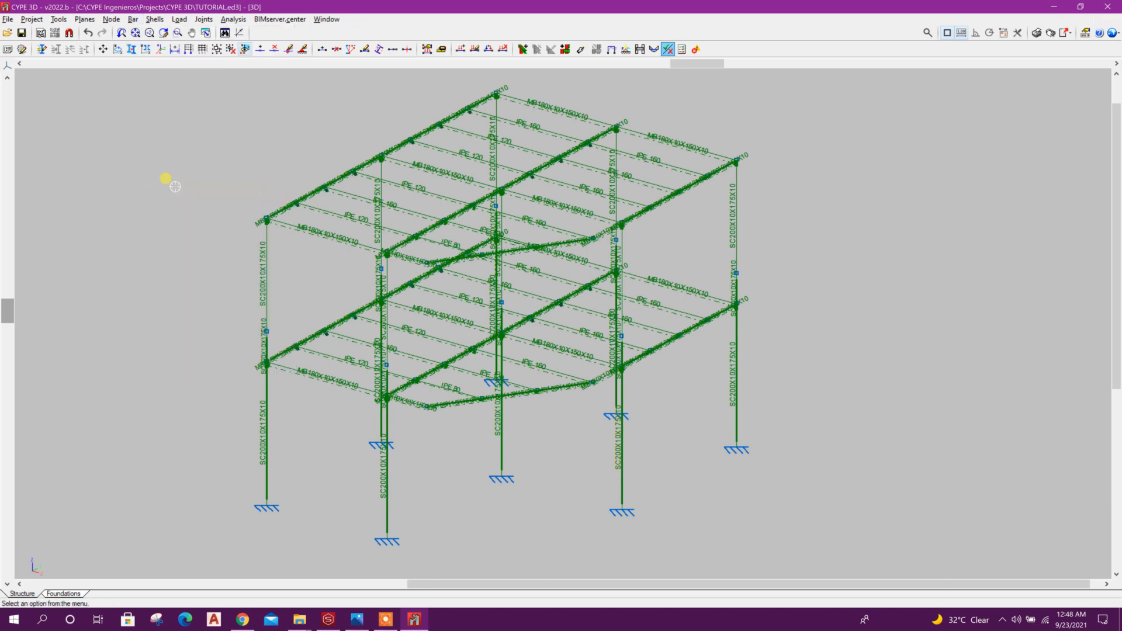
pyautogui.click(258, 420)
pyautogui.rightClick(258, 420)
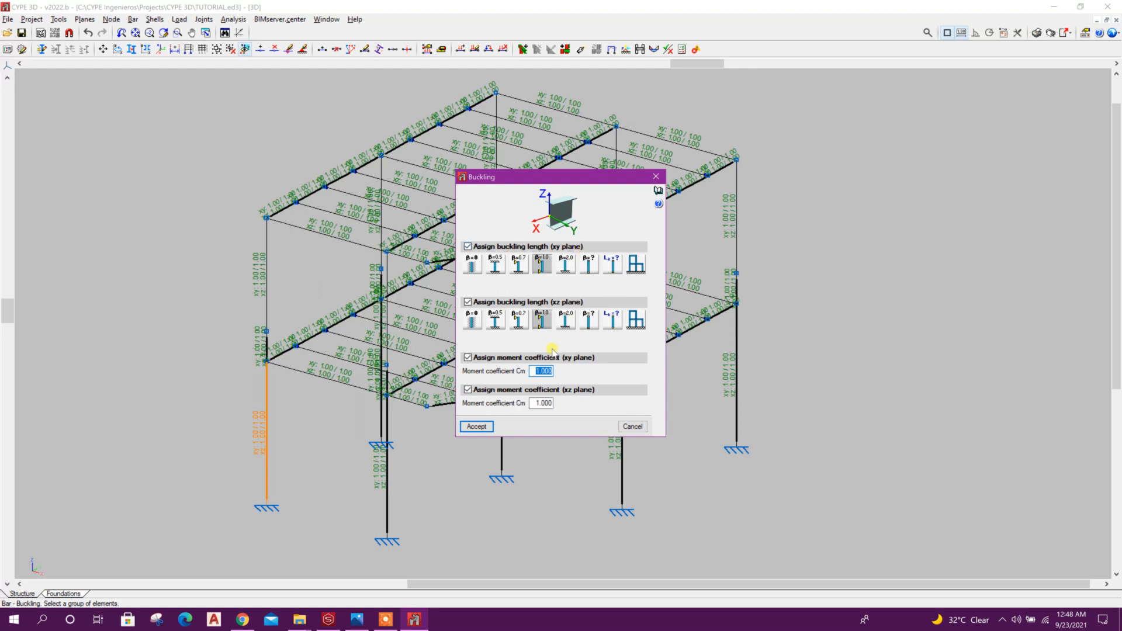
pyautogui.click(653, 184)
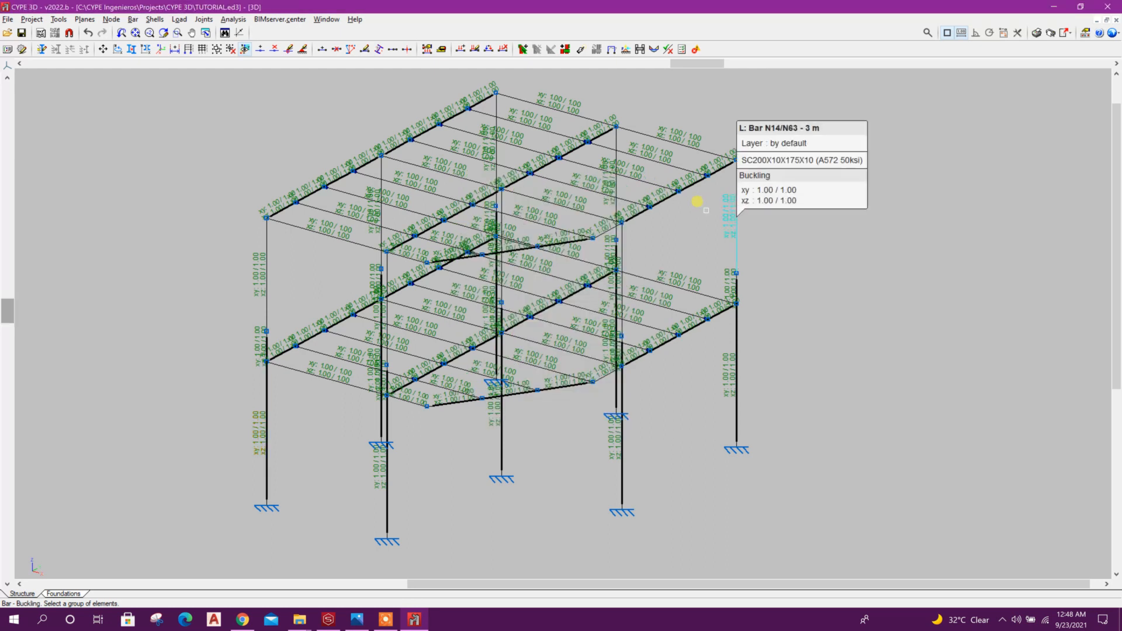
# Step: Assign lateral buckling βv=0 for both flanges and a critical moment factor of 1.000 to a lower-floor edge beam
pyautogui.click(137, 21)
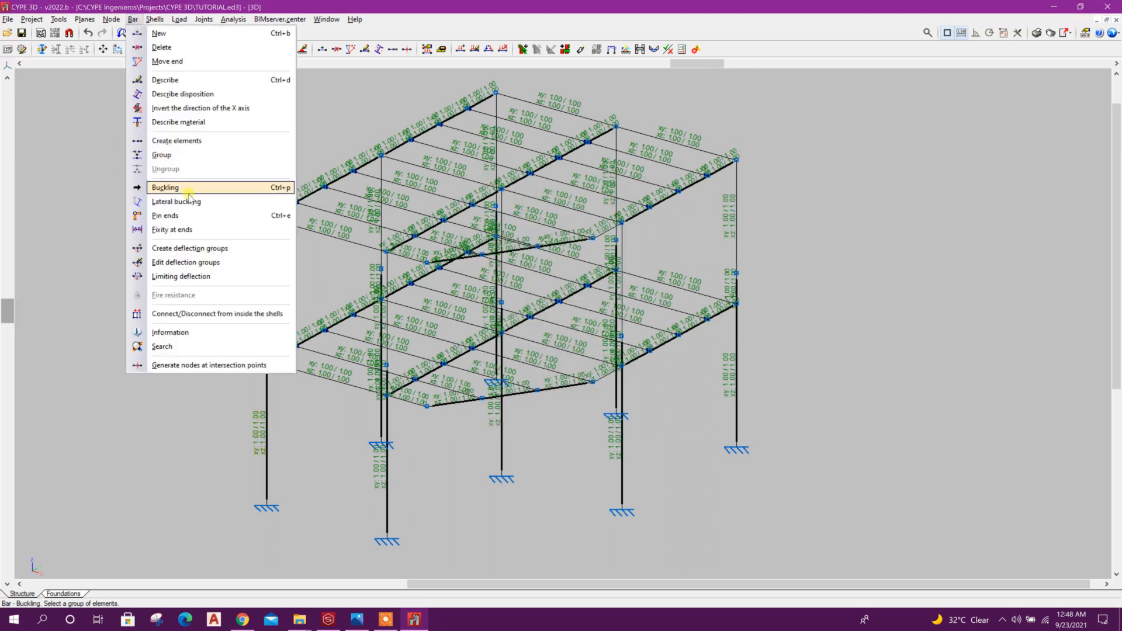
pyautogui.click(170, 200)
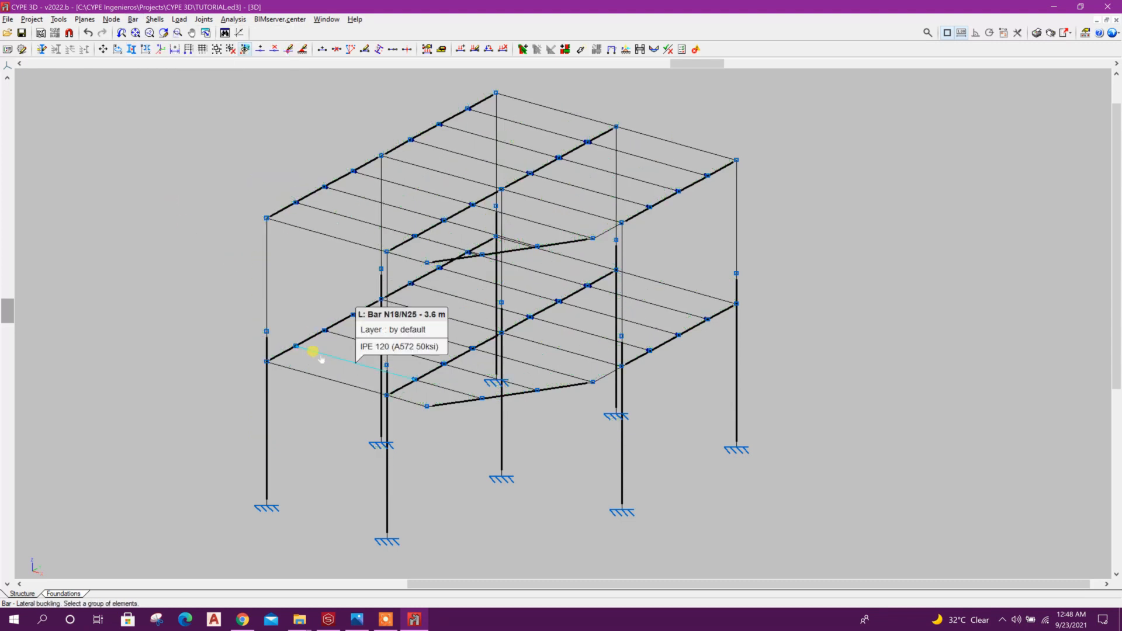
pyautogui.click(335, 385)
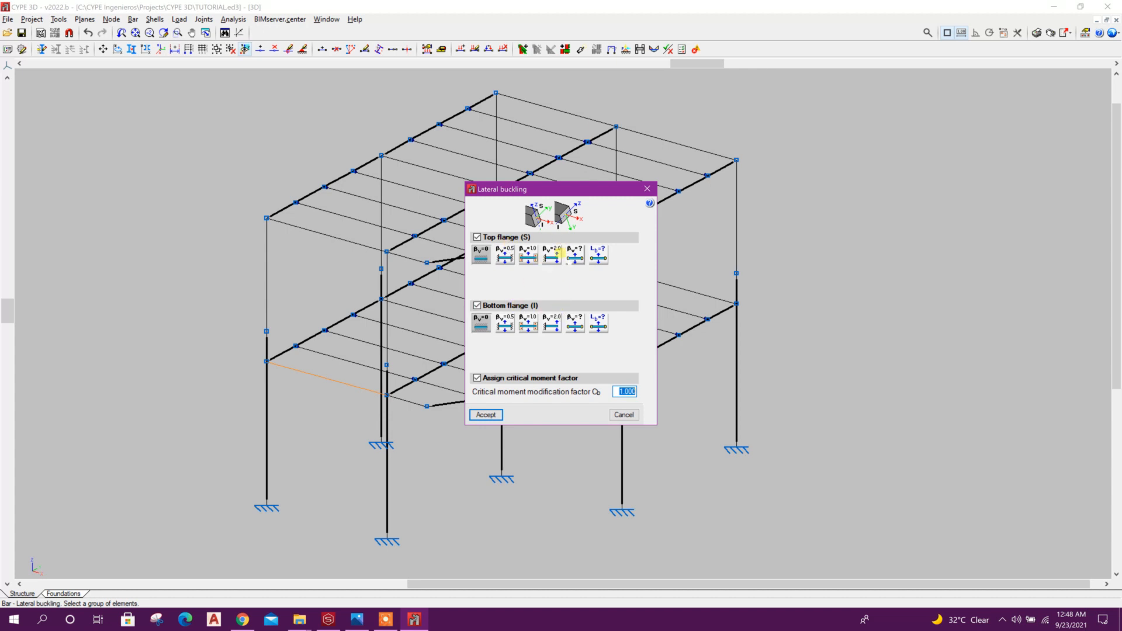
pyautogui.click(486, 415)
# Step: Run the element check on the whole frame again, accepting the default values for missing parameters
pyautogui.click(233, 20)
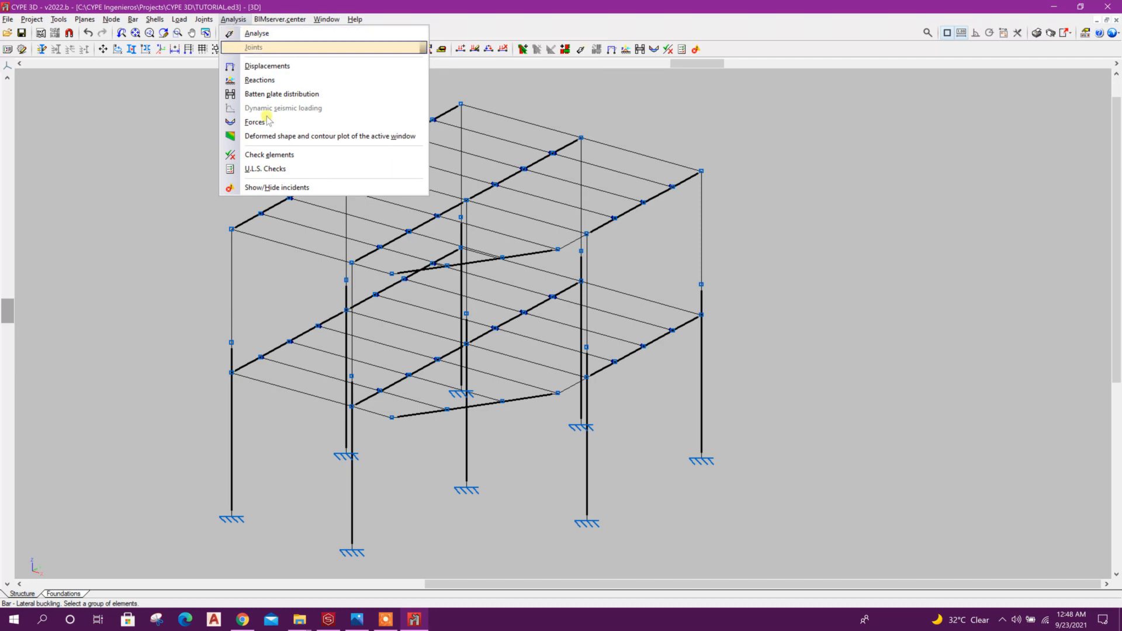
pyautogui.click(269, 154)
pyautogui.click(447, 365)
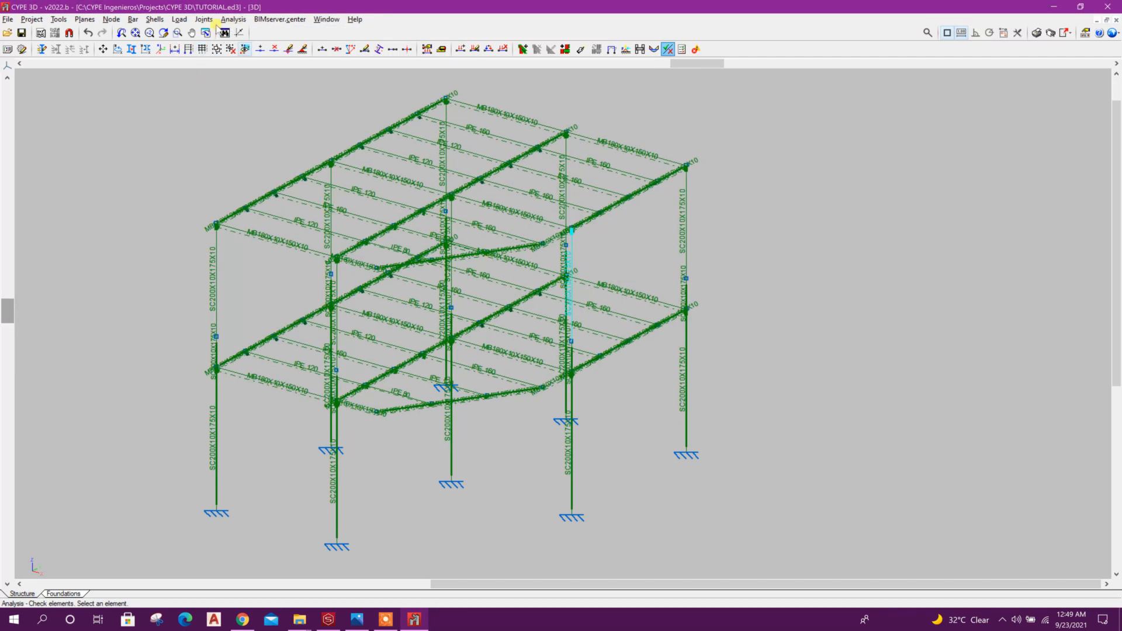
# Step: Generate the joints for all nodes of the frame and group the generated connections
pyautogui.click(212, 20)
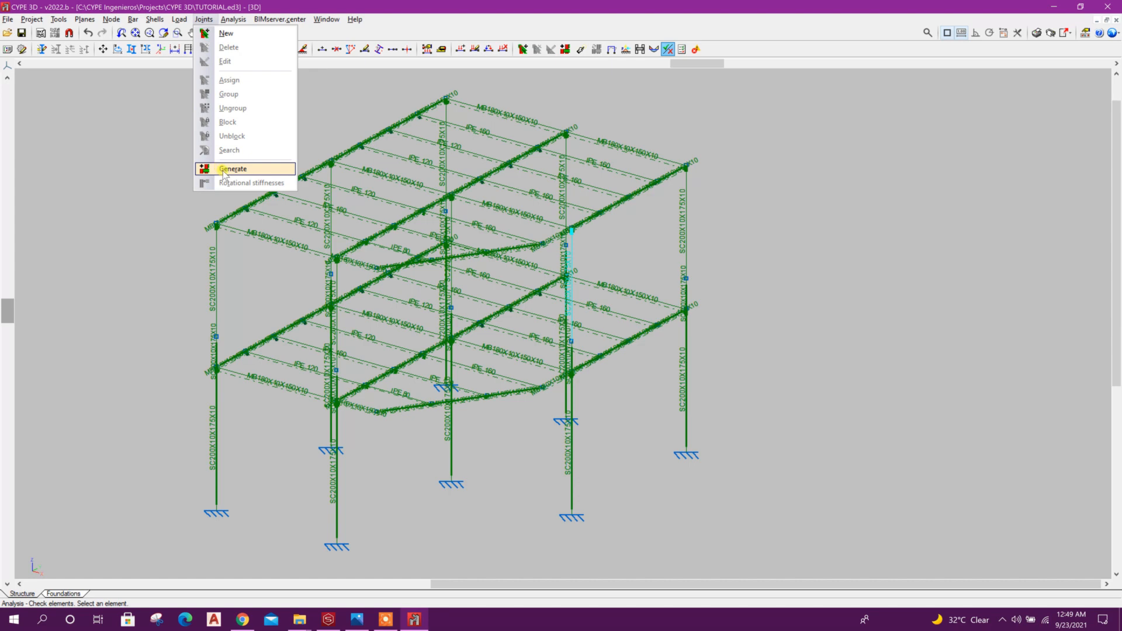
pyautogui.click(232, 169)
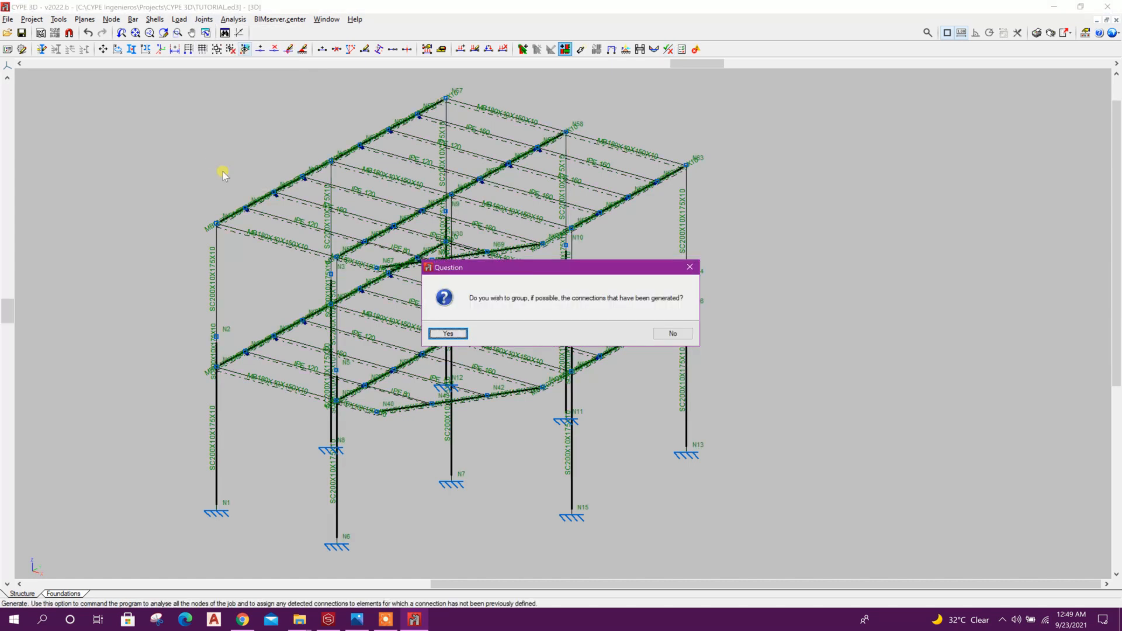
pyautogui.click(460, 333)
pyautogui.click(560, 333)
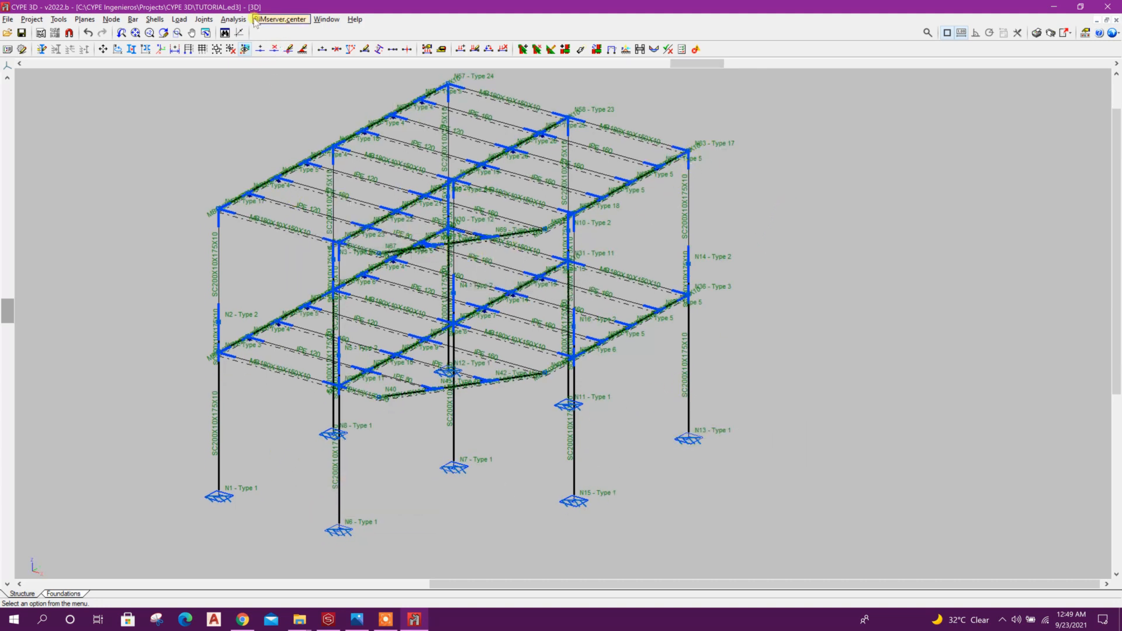
# Step: Design all the joints, resolving the nodes with bolted connections without prestressed bolts
pyautogui.click(233, 19)
pyautogui.moveTo(262, 49)
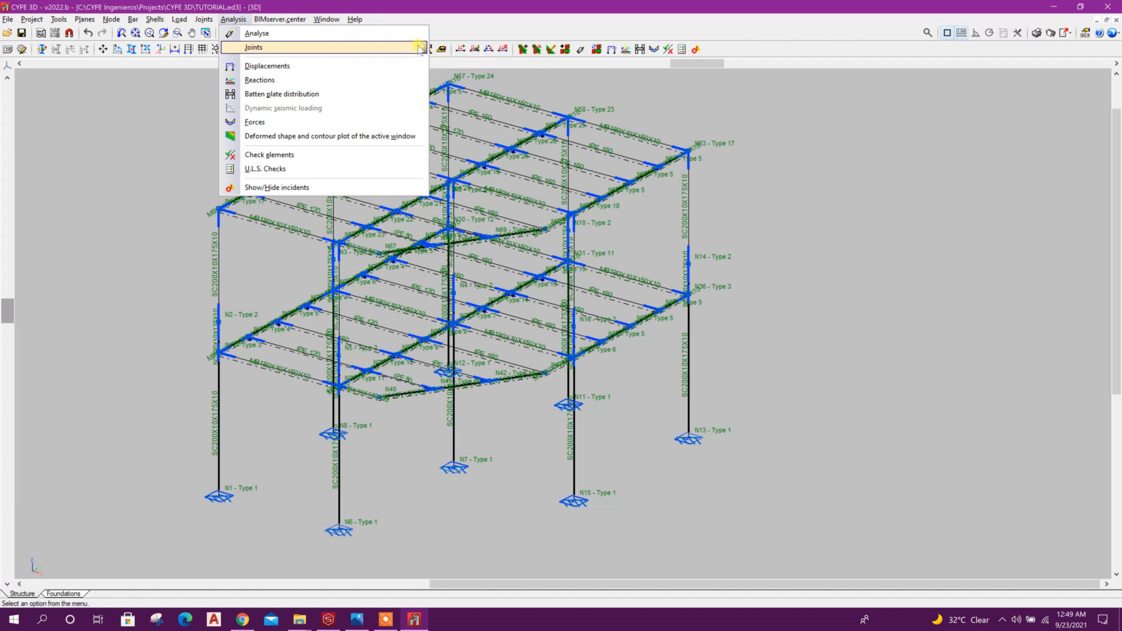
pyautogui.click(462, 47)
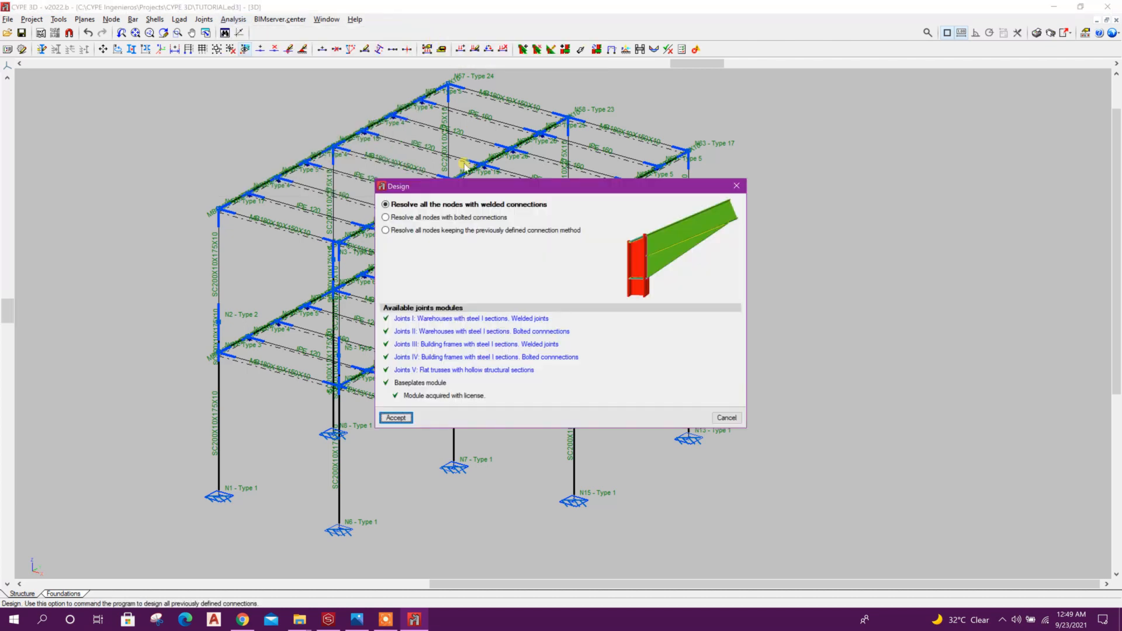
pyautogui.click(445, 217)
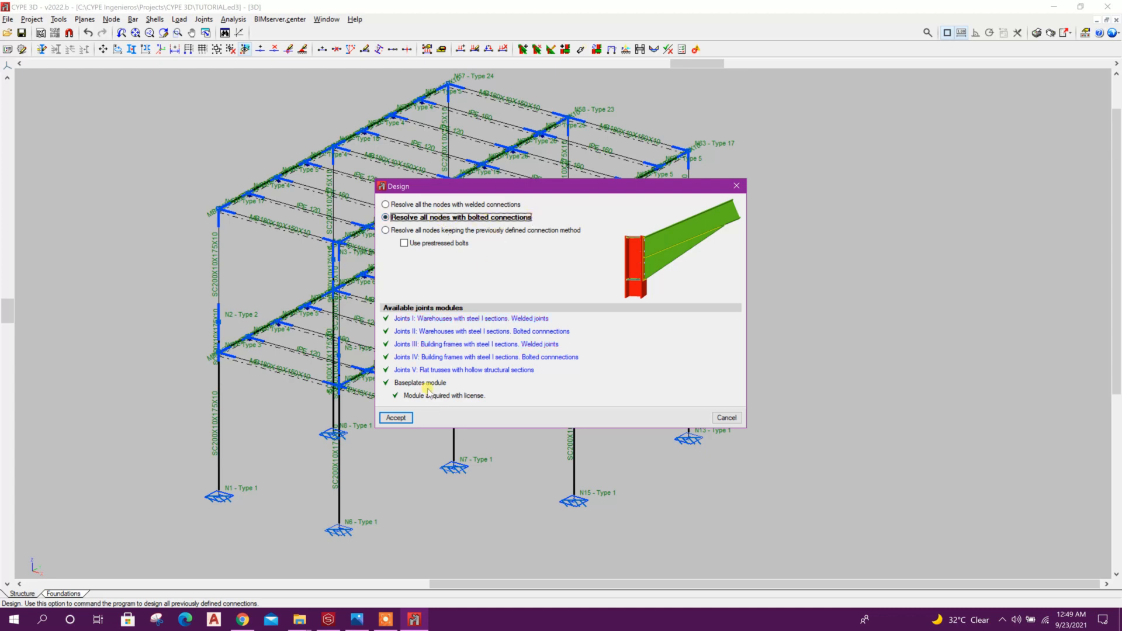
pyautogui.click(401, 419)
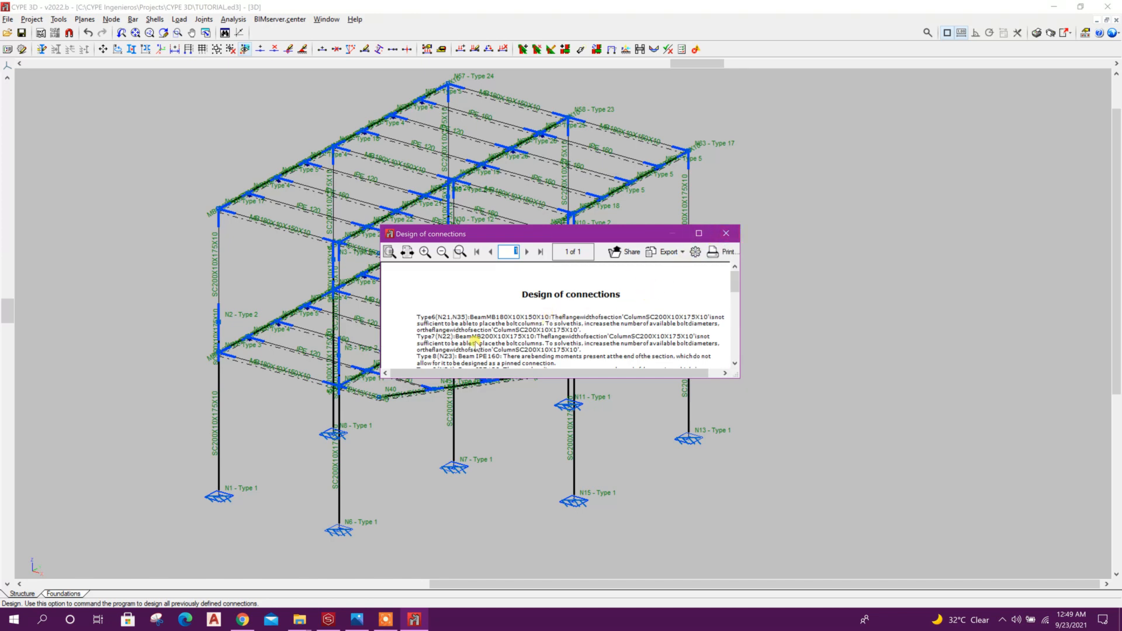
# Step: Read through the Design of connections report and close it
pyautogui.scroll(-10, 475, 342)
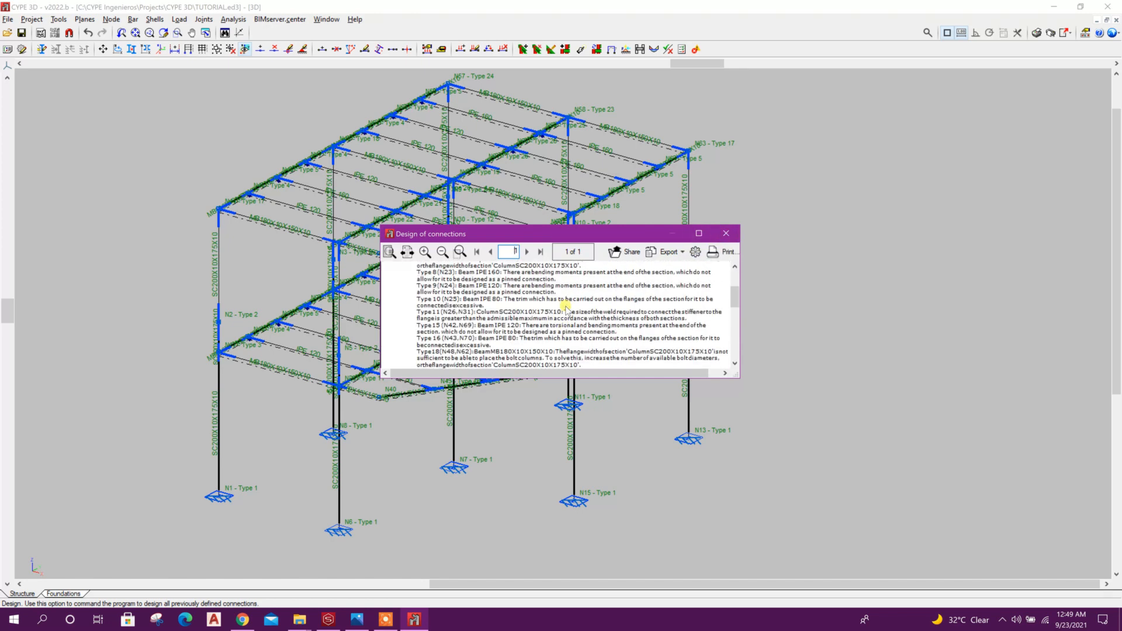
pyautogui.scroll(2, 565, 308)
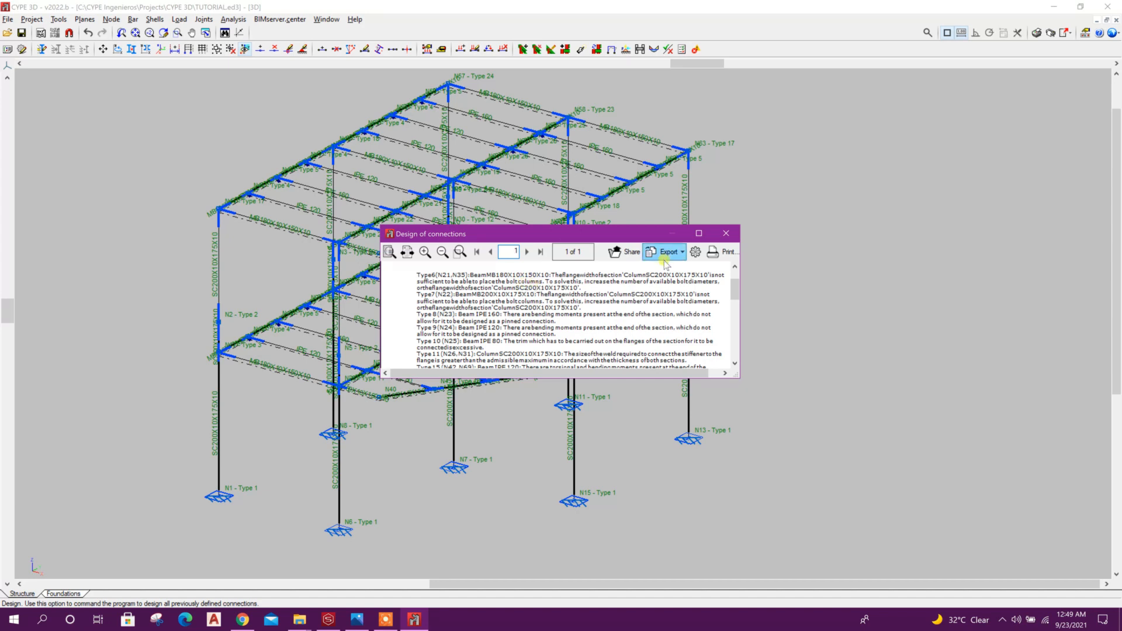
pyautogui.click(724, 234)
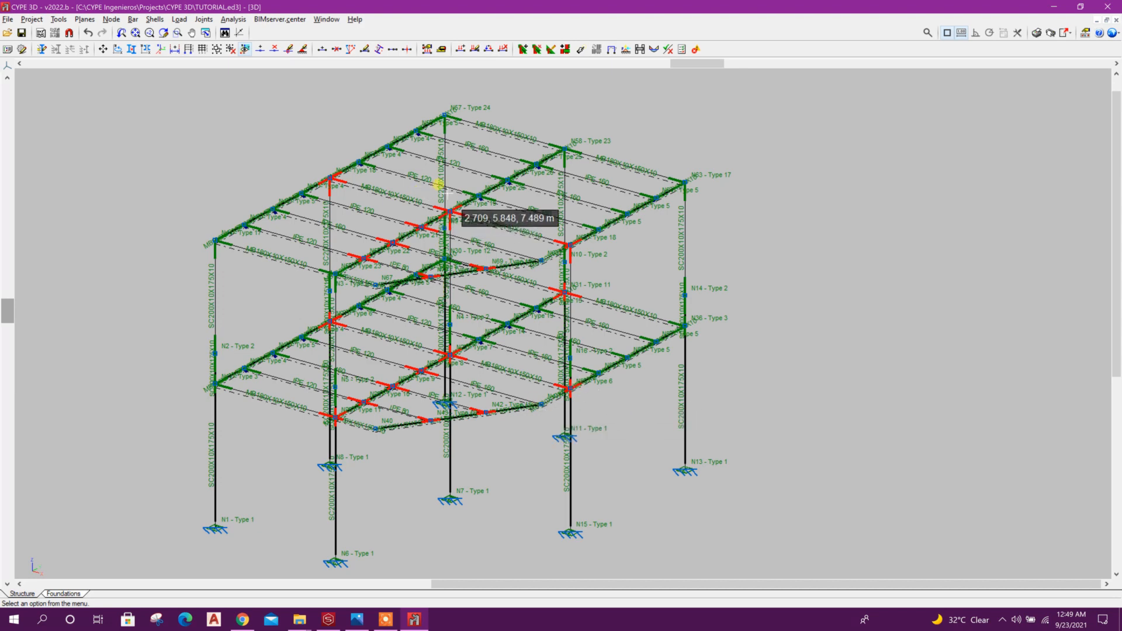
# Step: Describe the central column rising from node N7 with section SC250X14X250X14 of the SC series
pyautogui.moveTo(396, 481); pyautogui.dragTo(464, 469, button='middle')
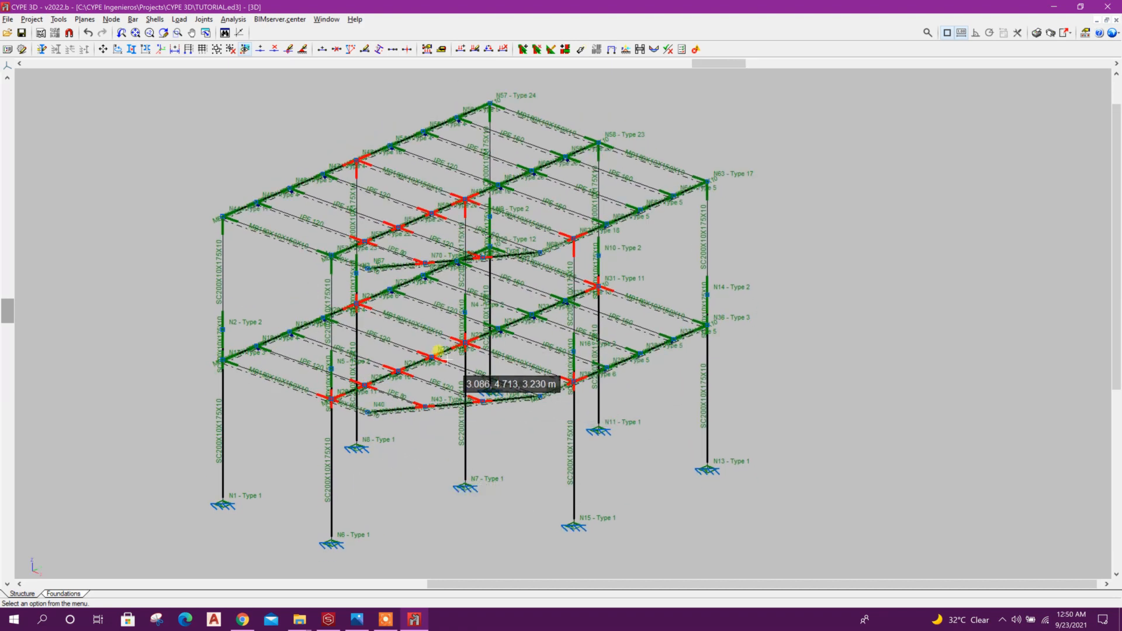
pyautogui.keyDown('shift'); pyautogui.moveTo(397, 429); pyautogui.dragTo(408, 397, button='middle'); pyautogui.keyUp('shift')
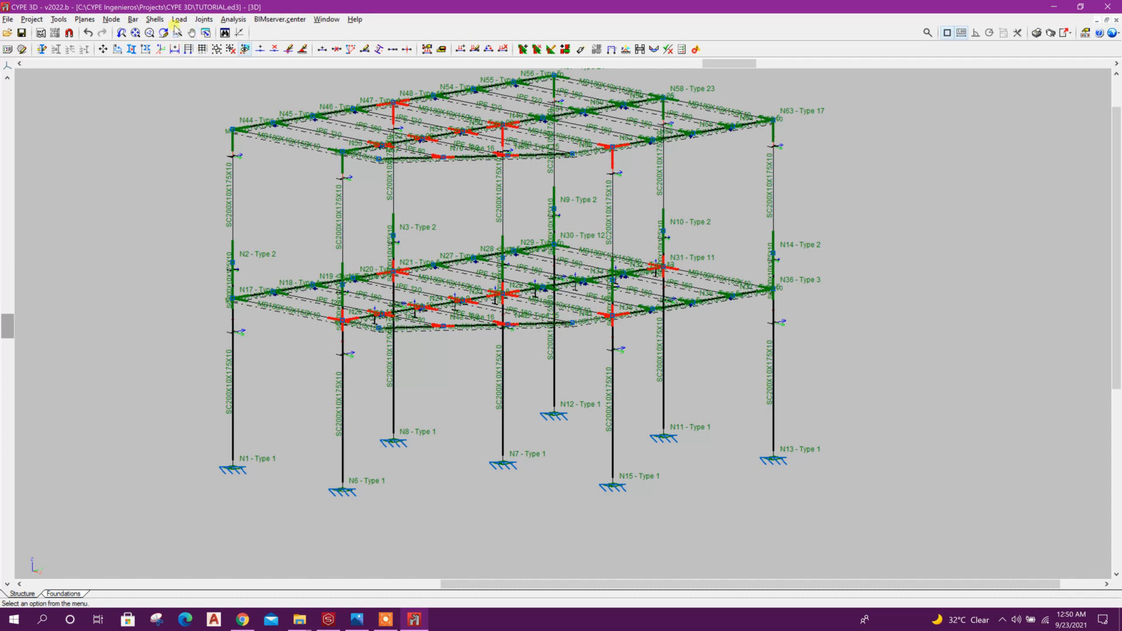
pyautogui.click(135, 19)
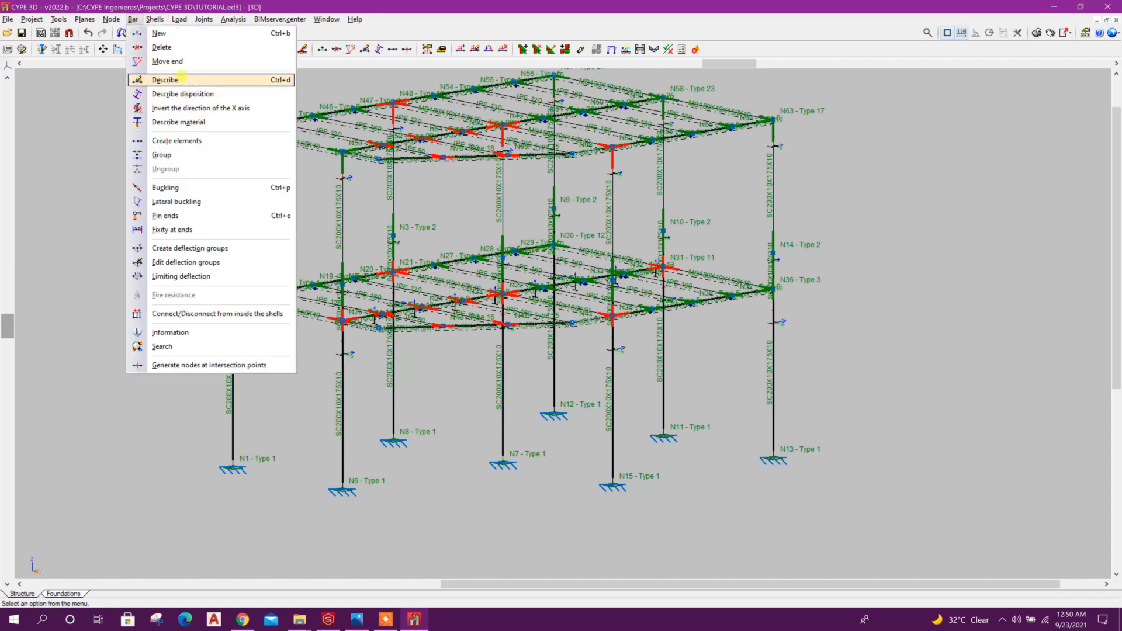
pyautogui.click(158, 78)
pyautogui.click(502, 377)
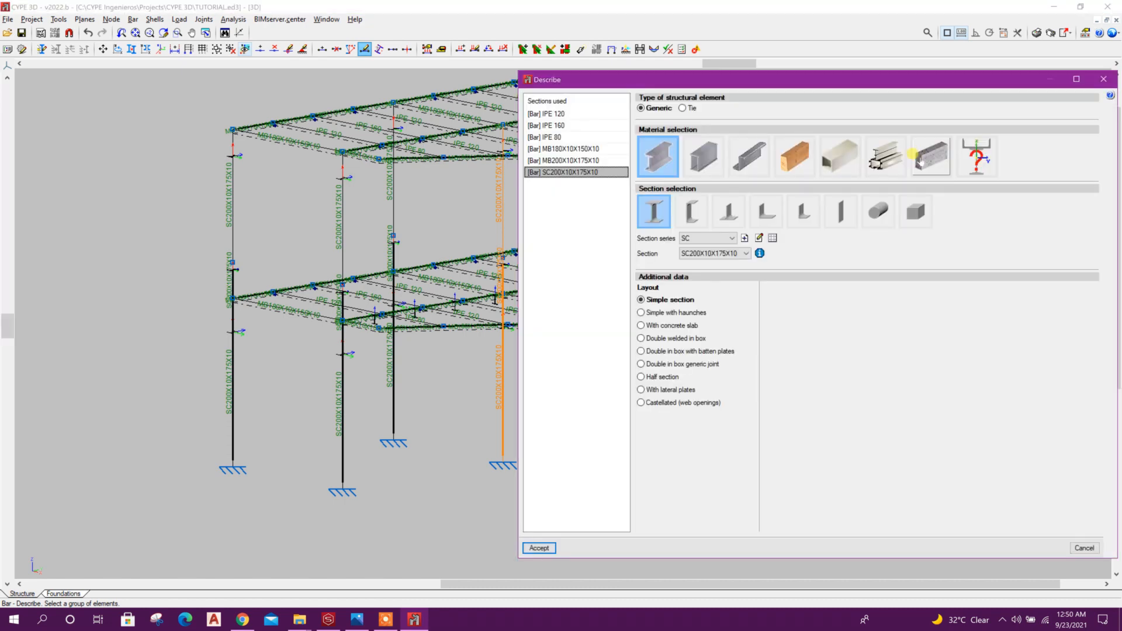
pyautogui.click(728, 253)
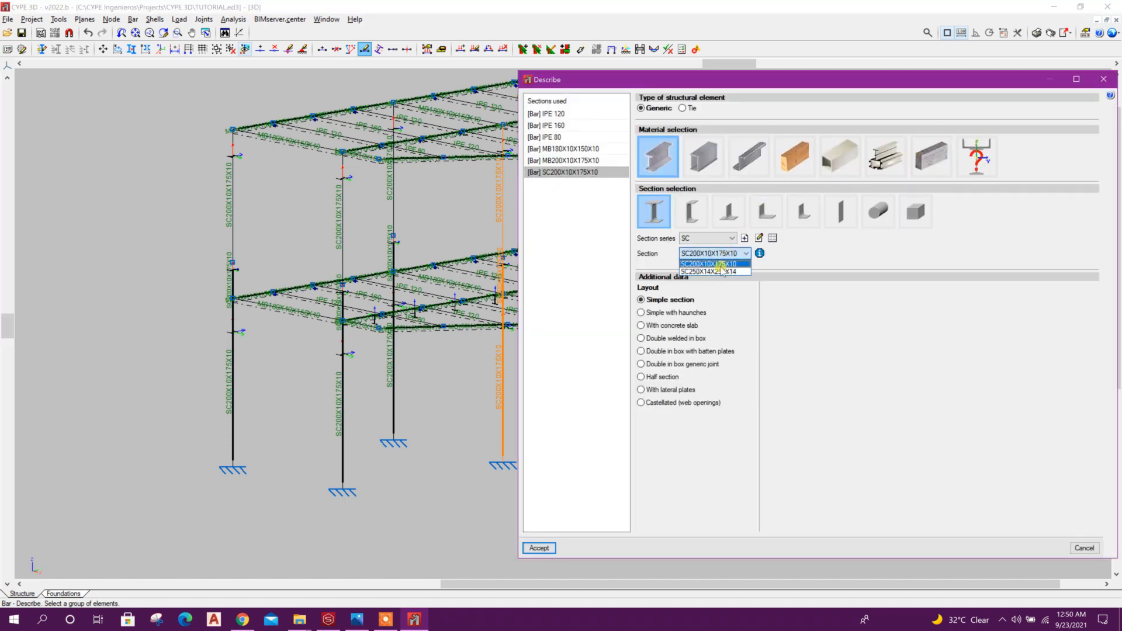
pyautogui.click(722, 272)
pyautogui.click(538, 548)
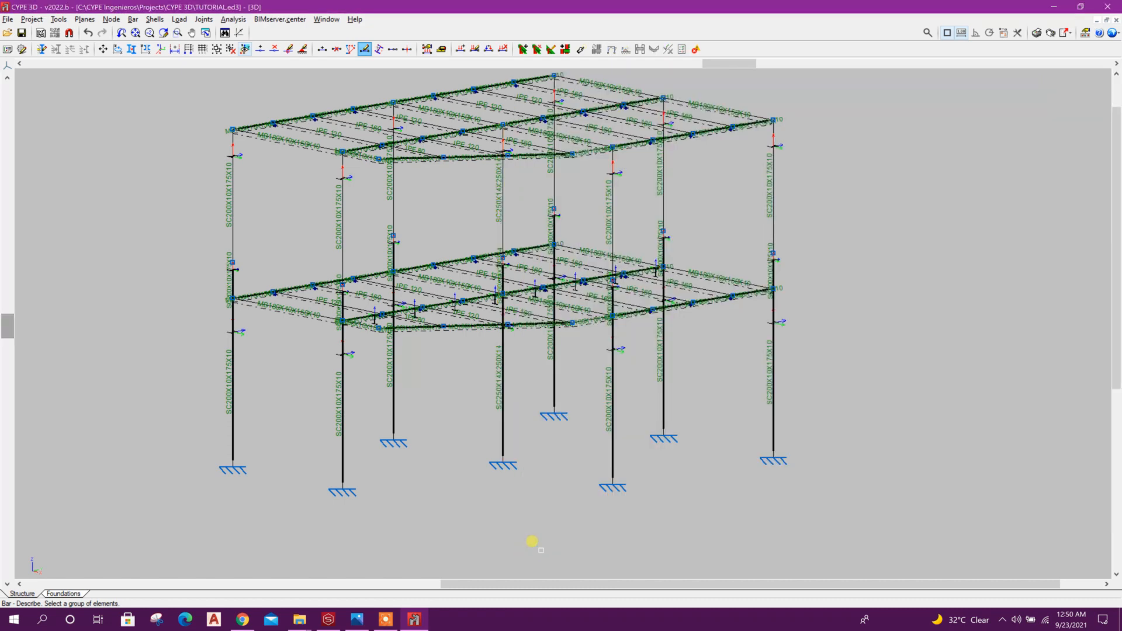
# Step: Assign section SC250X14X250X14 to both storeys of the column rising from node N8
pyautogui.click(393, 386)
pyautogui.click(388, 203)
pyautogui.rightClick(409, 202)
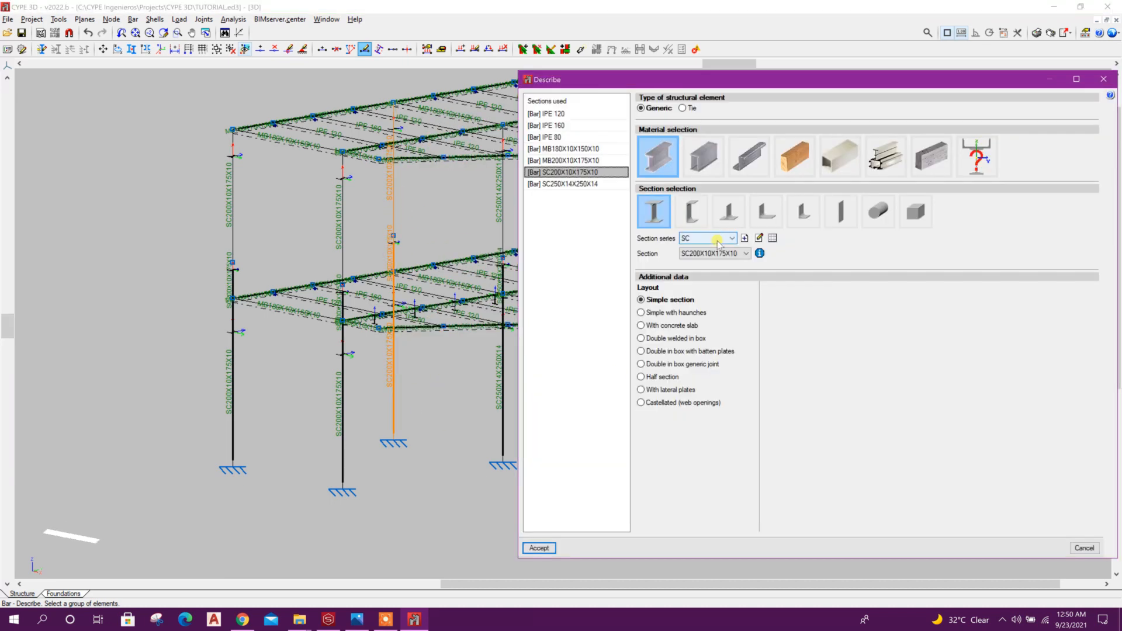
pyautogui.click(728, 253)
pyautogui.click(722, 272)
pyautogui.click(539, 548)
# Step: Assign section SC250X14X250X14 to both storeys of the column rising from node N15
pyautogui.moveTo(439, 481); pyautogui.dragTo(416, 450, button='middle')
pyautogui.click(590, 381)
pyautogui.click(589, 174)
pyautogui.rightClick(606, 177)
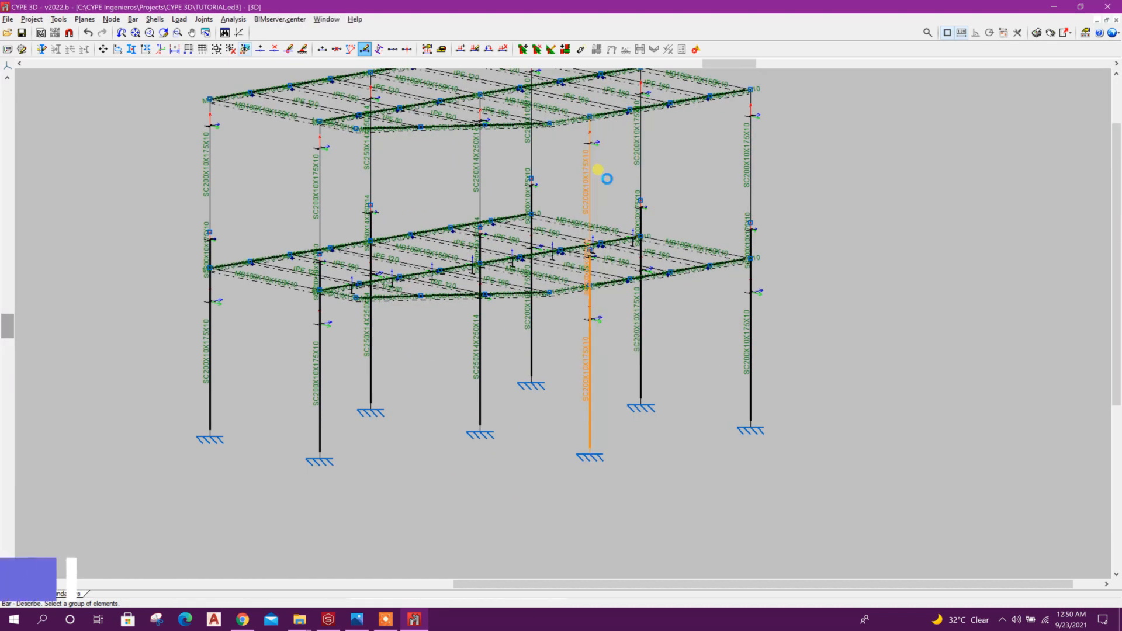
pyautogui.click(728, 253)
pyautogui.click(723, 272)
pyautogui.click(539, 548)
# Step: Assign section MB225X12X200X12 to the lower-floor main beams along the N1–N12 column line and the middle column line
pyautogui.click(7, 280)
pyautogui.scroll(3, 263, 243)
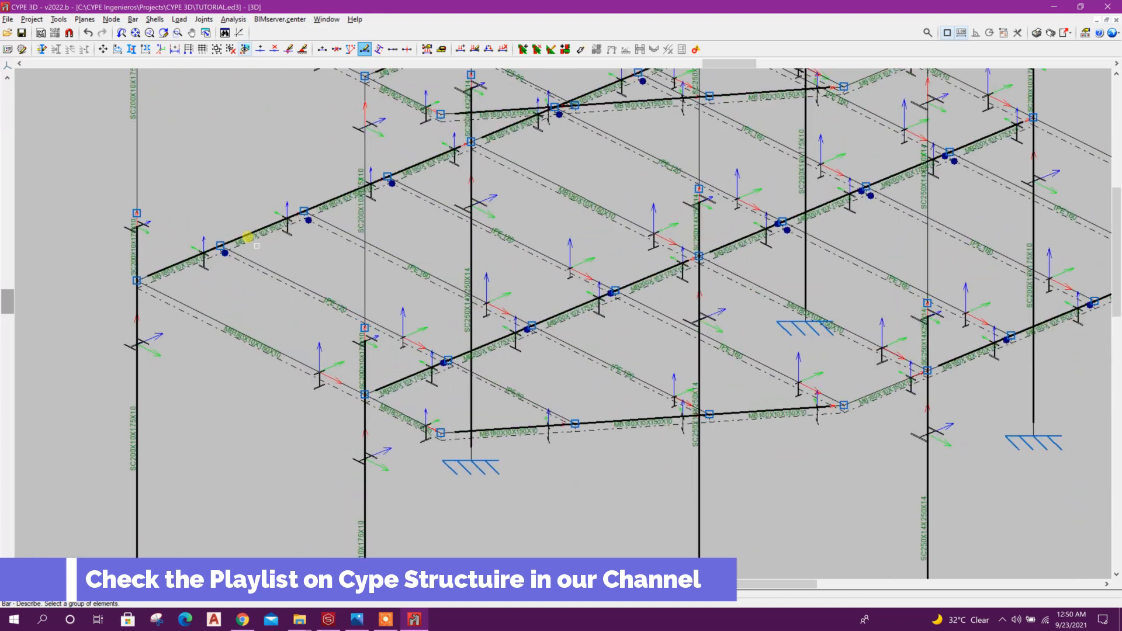
pyautogui.click(278, 227)
pyautogui.click(591, 378)
pyautogui.moveTo(988, 231); pyautogui.dragTo(733, 327, button='middle')
pyautogui.click(755, 304)
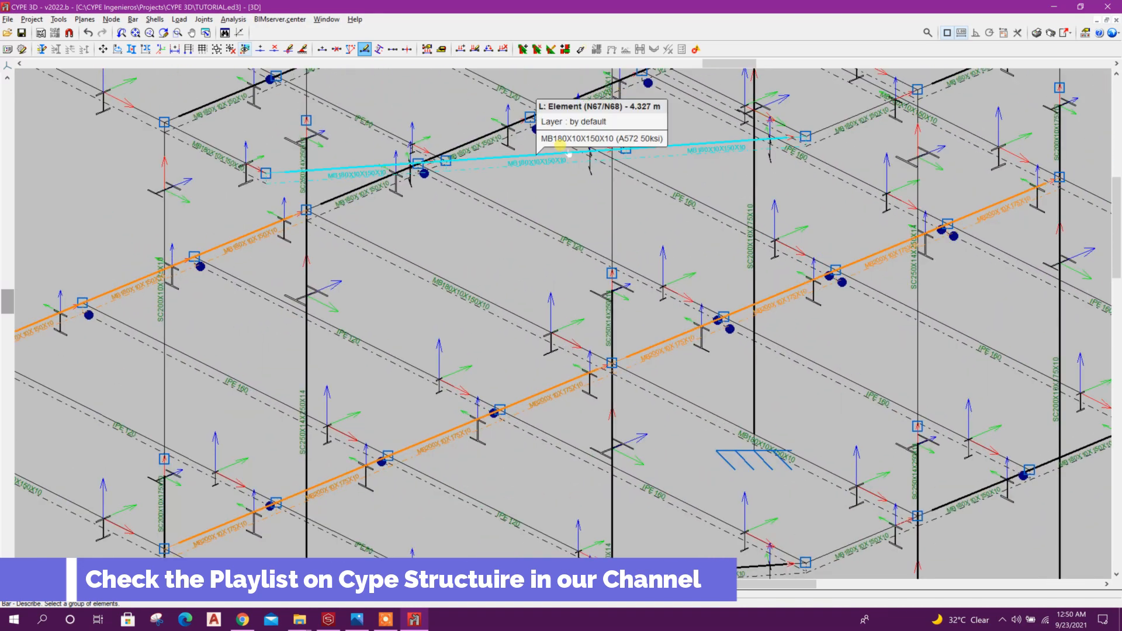
pyautogui.scroll(-2, 643, 327)
pyautogui.rightClick(889, 313)
pyautogui.click(716, 254)
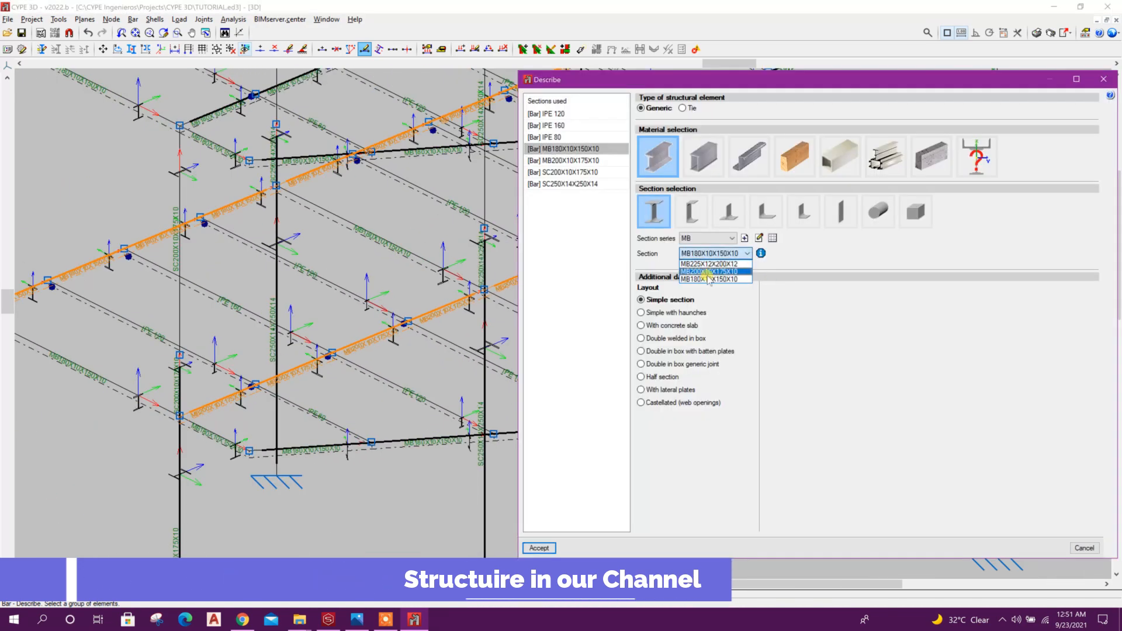
pyautogui.click(711, 264)
pyautogui.click(540, 547)
# Step: Assign section MB200X10X175X10 to the skewed edge beam closing the lower floor's cantilevered bay
pyautogui.click(538, 432)
pyautogui.rightClick(538, 433)
pyautogui.click(716, 254)
pyautogui.click(712, 273)
pyautogui.click(539, 548)
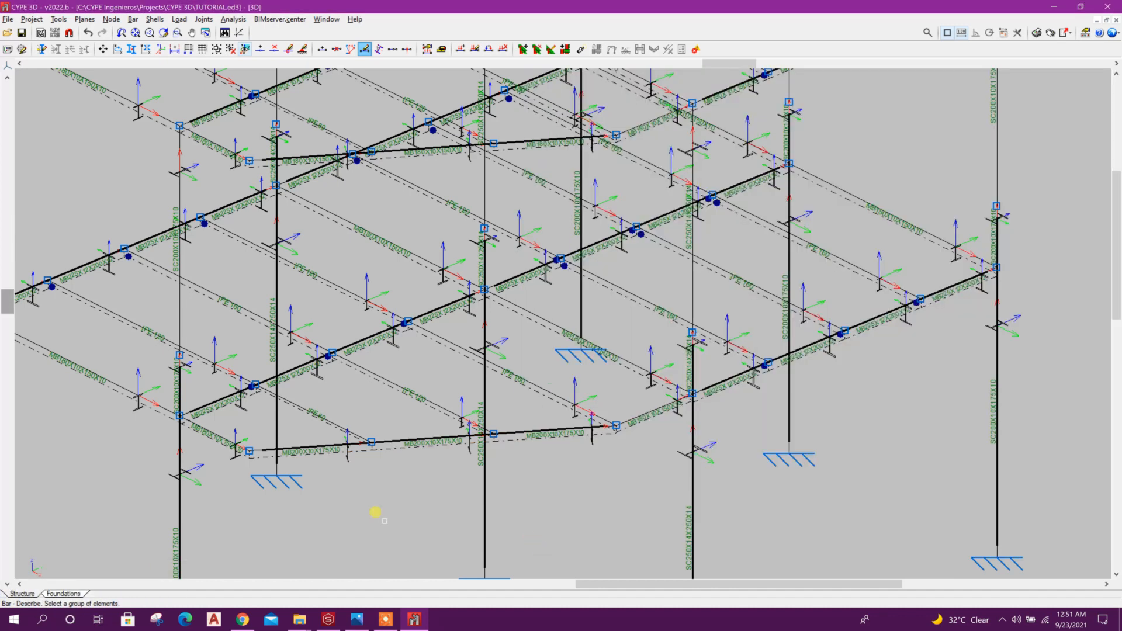
# Step: Assign section MB200X10X175X10 to the lower-floor end beam between the N1 and N6 columns and its cantilever extension
pyautogui.moveTo(357, 509); pyautogui.dragTo(459, 475, button='middle')
pyautogui.click(316, 402)
pyautogui.click(242, 370)
pyautogui.rightClick(242, 370)
pyautogui.click(699, 255)
pyautogui.click(697, 273)
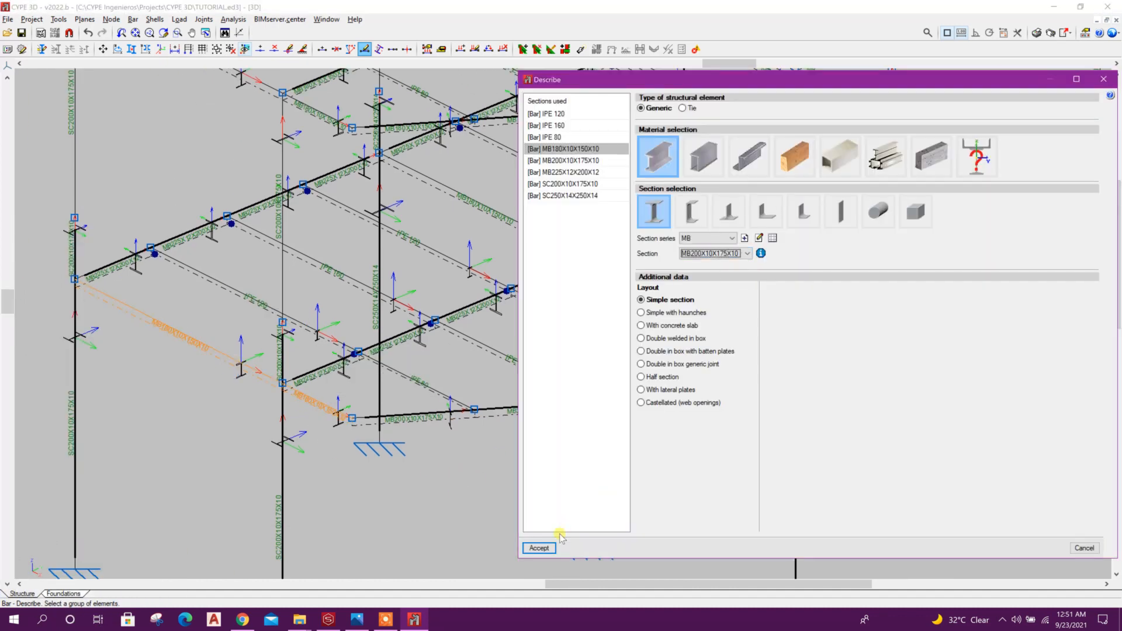
pyautogui.click(548, 546)
# Step: Assign section MB200X10X175X10 to the short beam linking the N15 column to the lower floor's skewed edge beam
pyautogui.moveTo(671, 399); pyautogui.dragTo(630, 400, button='middle')
pyautogui.click(713, 377)
pyautogui.rightClick(714, 377)
pyautogui.click(699, 255)
pyautogui.click(696, 274)
pyautogui.click(539, 547)
# Step: Group the nine secondary beams spanning between the main beams of the upper floor
pyautogui.scroll(-5, 585, 439)
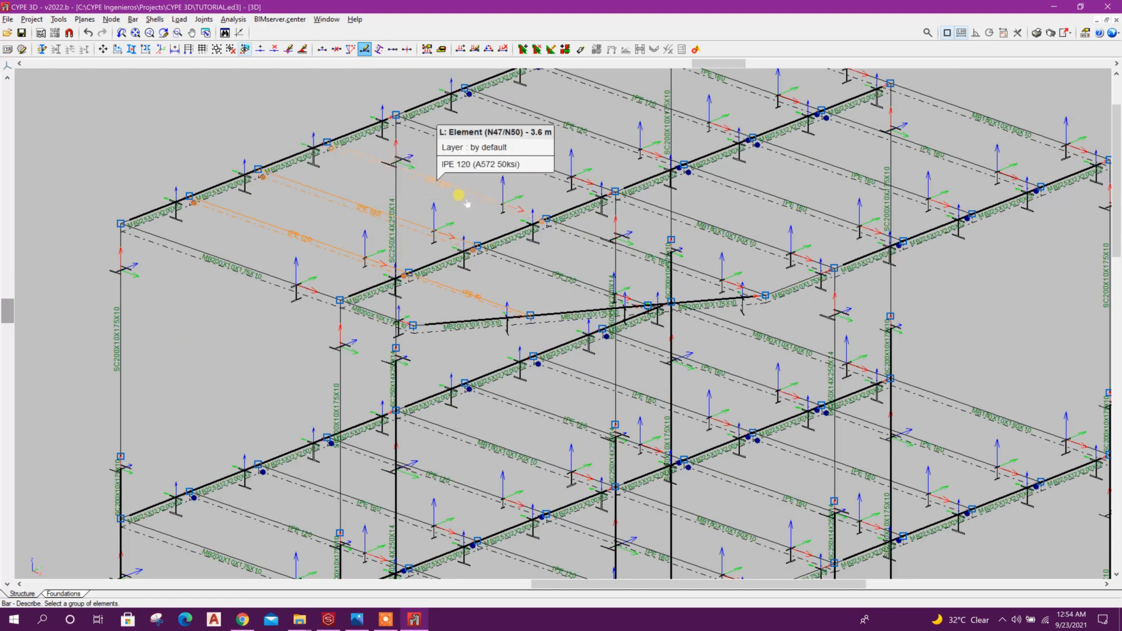
pyautogui.scroll(1, 461, 195)
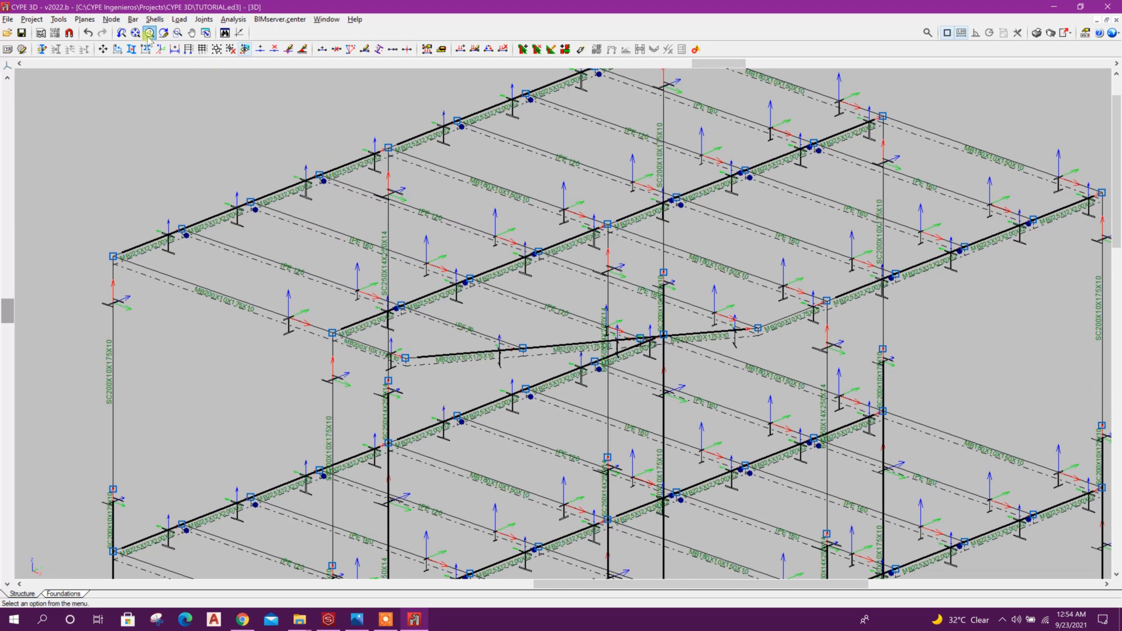
pyautogui.click(134, 19)
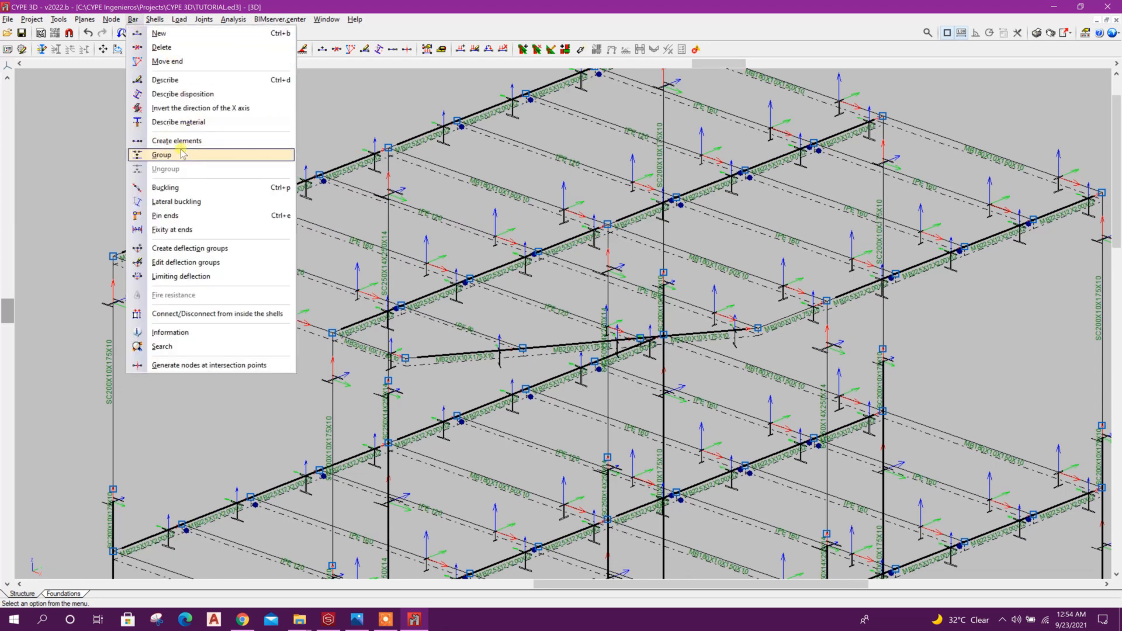
pyautogui.click(162, 155)
pyautogui.click(276, 257)
pyautogui.click(315, 227)
pyautogui.click(409, 208)
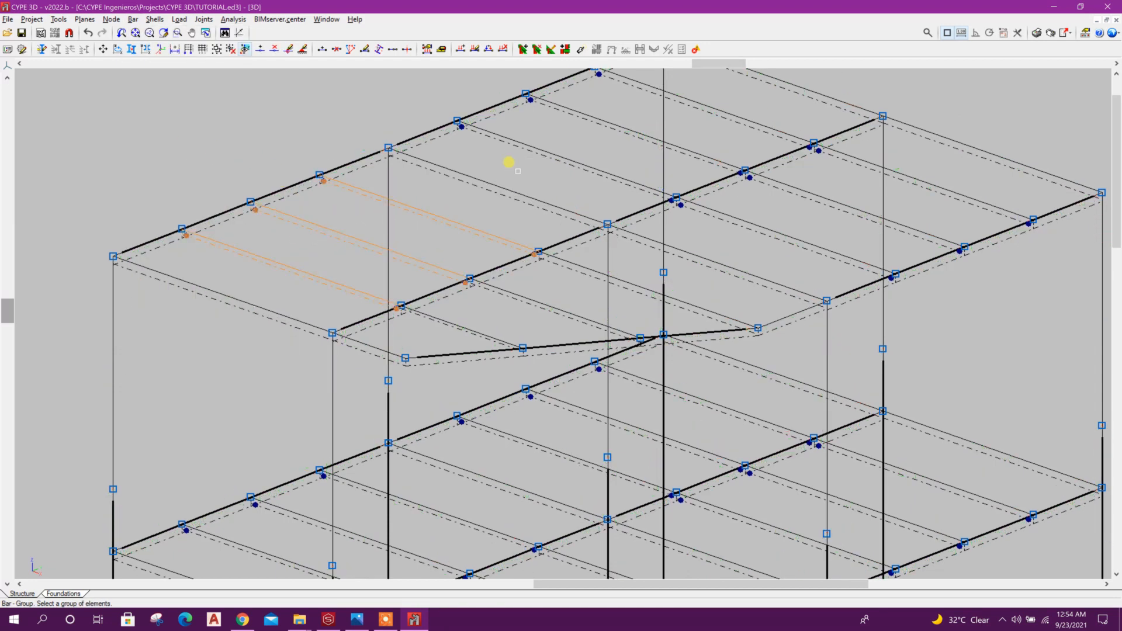
pyautogui.click(533, 148)
pyautogui.click(590, 118)
pyautogui.moveTo(728, 115); pyautogui.dragTo(700, 158, button='middle')
pyautogui.click(700, 157)
pyautogui.click(804, 189)
pyautogui.click(777, 232)
pyautogui.click(751, 275)
pyautogui.moveTo(731, 317); pyautogui.dragTo(762, 255, button='middle')
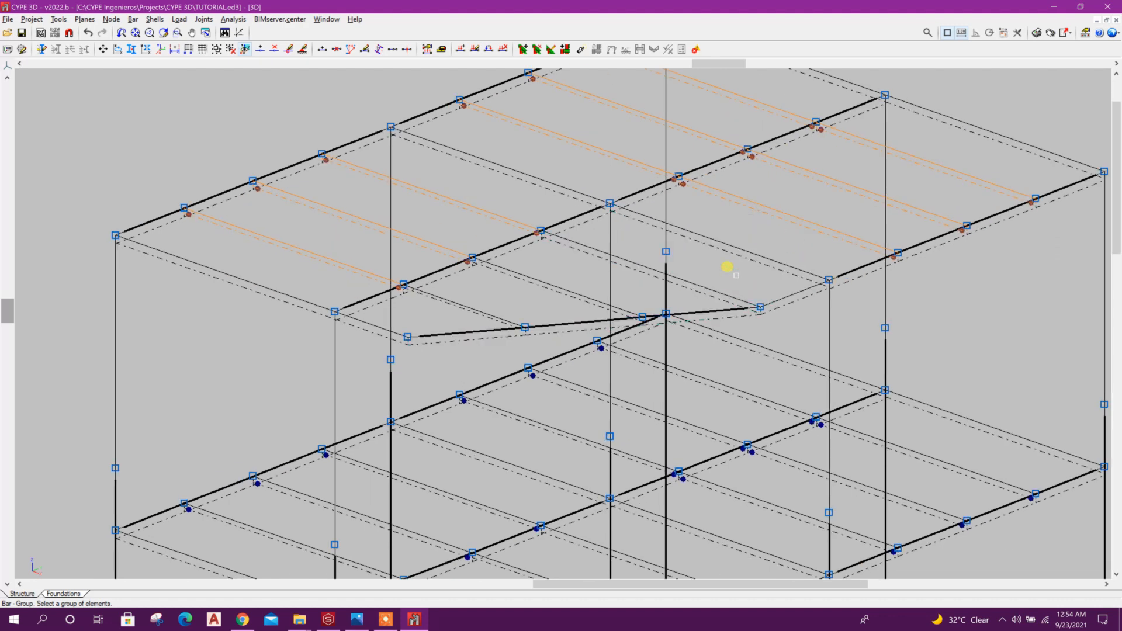
pyautogui.rightClick(768, 230)
pyautogui.click(508, 332)
# Step: Group the three secondary beams that run to the upper floor's skewed edge beam
pyautogui.click(496, 319)
pyautogui.click(517, 281)
pyautogui.click(565, 243)
pyautogui.rightClick(568, 261)
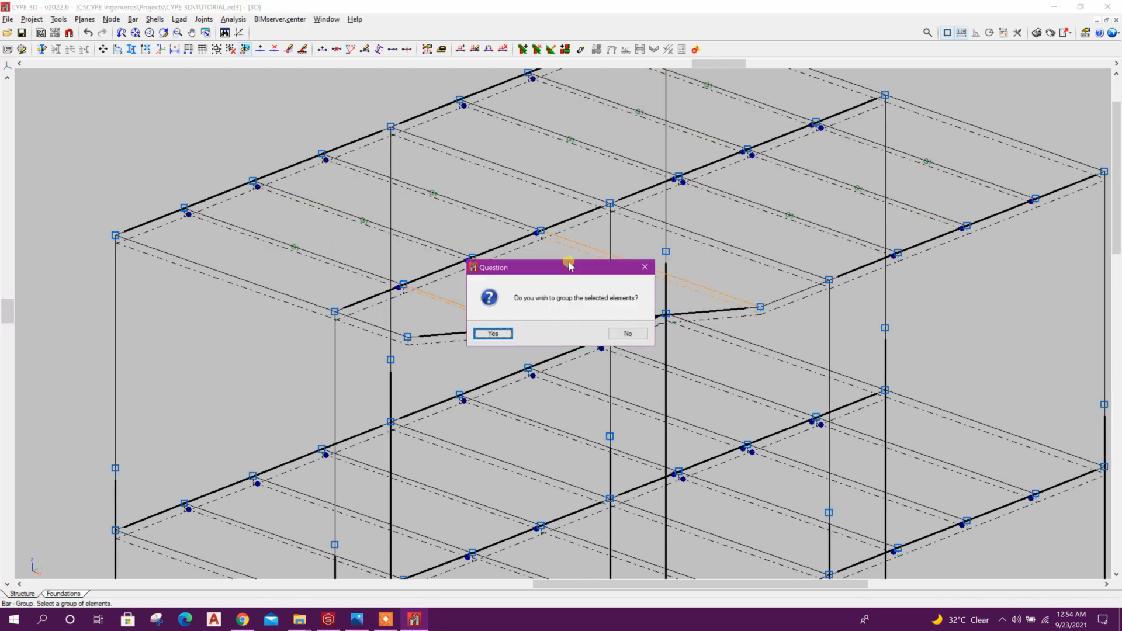
pyautogui.click(508, 330)
# Step: Group the three secondary beams that run to the lower floor's skewed edge beam
pyautogui.scroll(-3, 526, 437)
pyautogui.rightClick(563, 395)
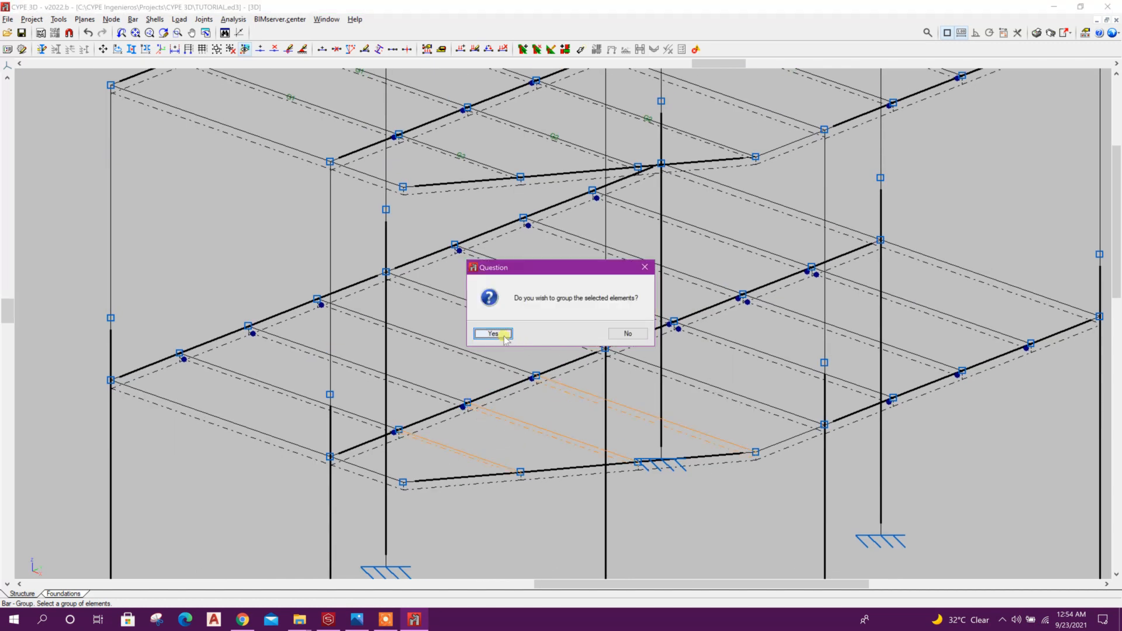
pyautogui.click(501, 333)
# Step: Group the nine secondary beams spanning between the main beams of the lower floor
pyautogui.click(300, 399)
pyautogui.click(360, 369)
pyautogui.click(428, 340)
pyautogui.click(552, 283)
pyautogui.click(583, 244)
pyautogui.click(644, 211)
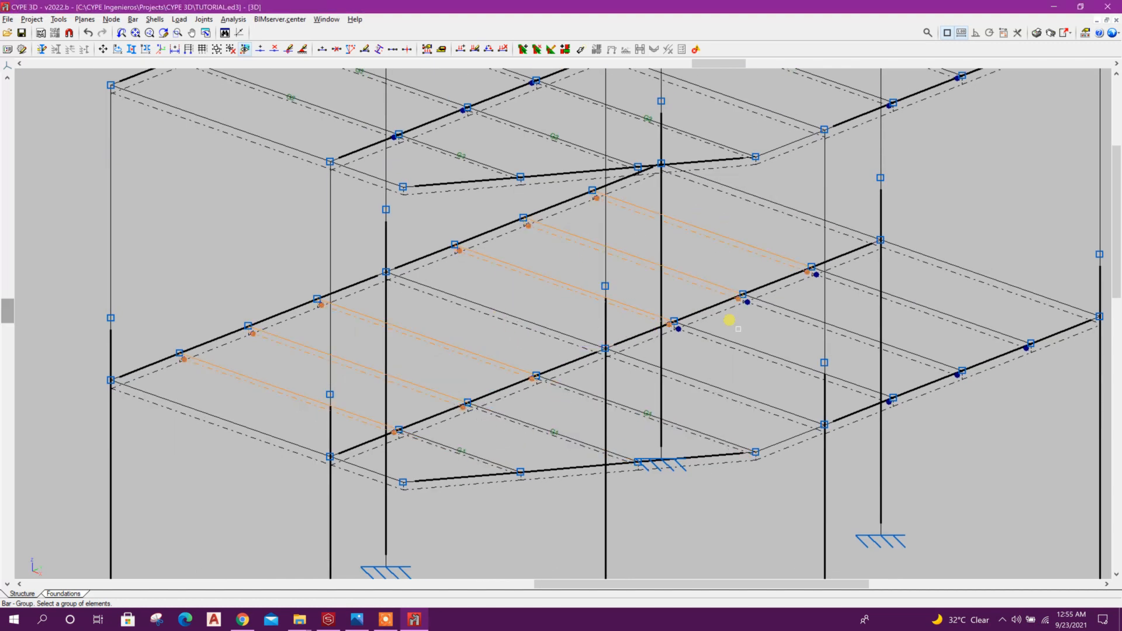
pyautogui.click(735, 342)
pyautogui.click(813, 321)
pyautogui.click(884, 294)
pyautogui.rightClick(855, 321)
pyautogui.click(506, 336)
# Step: Analyse the structure without dimensioning sections, checking the bars and accepting the default buckling and moment parameters
pyautogui.scroll(-4, 509, 335)
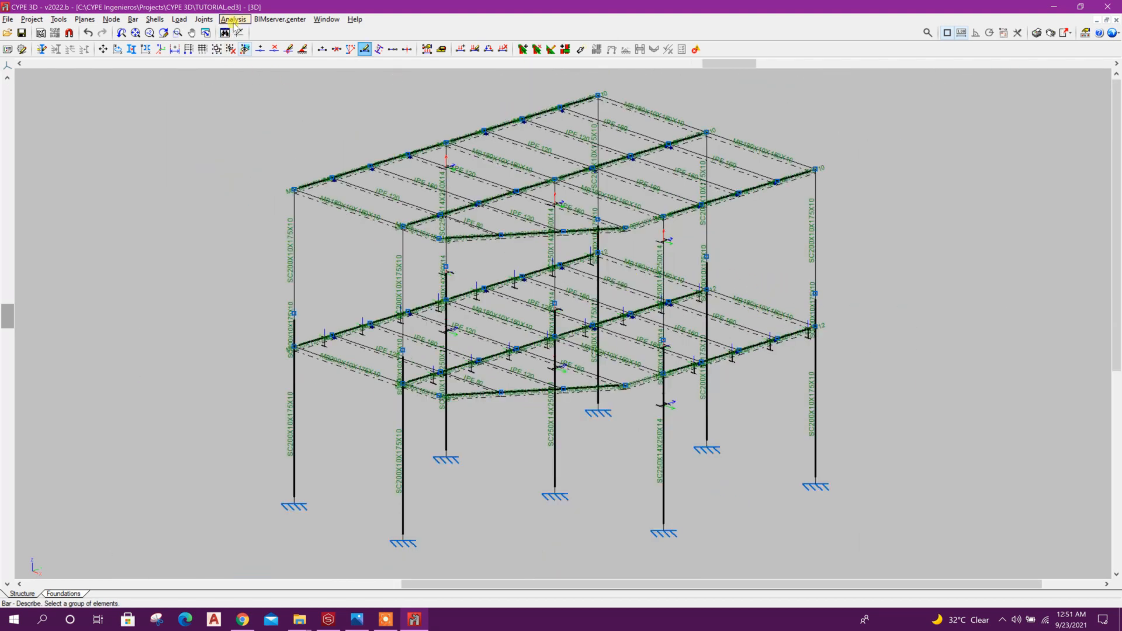
pyautogui.click(233, 19)
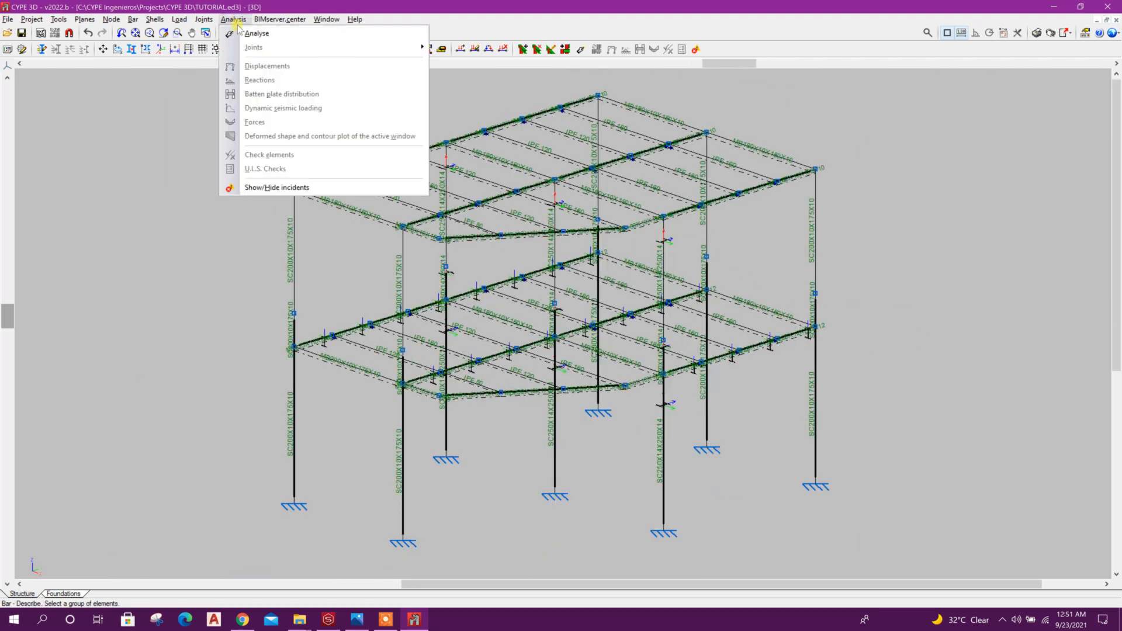
pyautogui.click(246, 30)
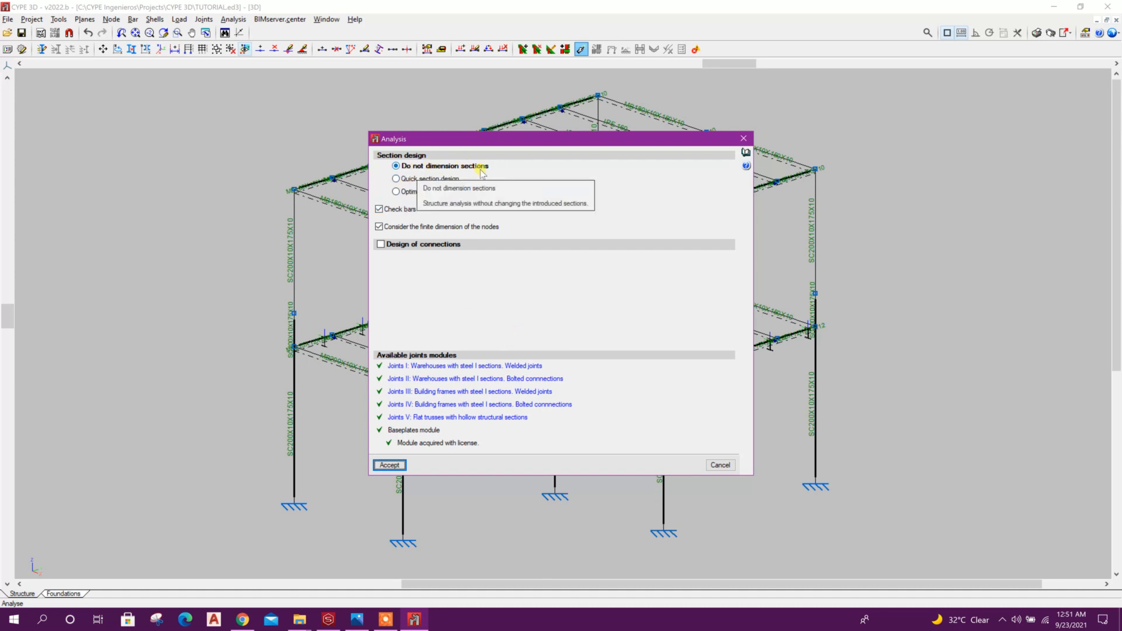
pyautogui.moveTo(571, 140); pyautogui.dragTo(452, 152)
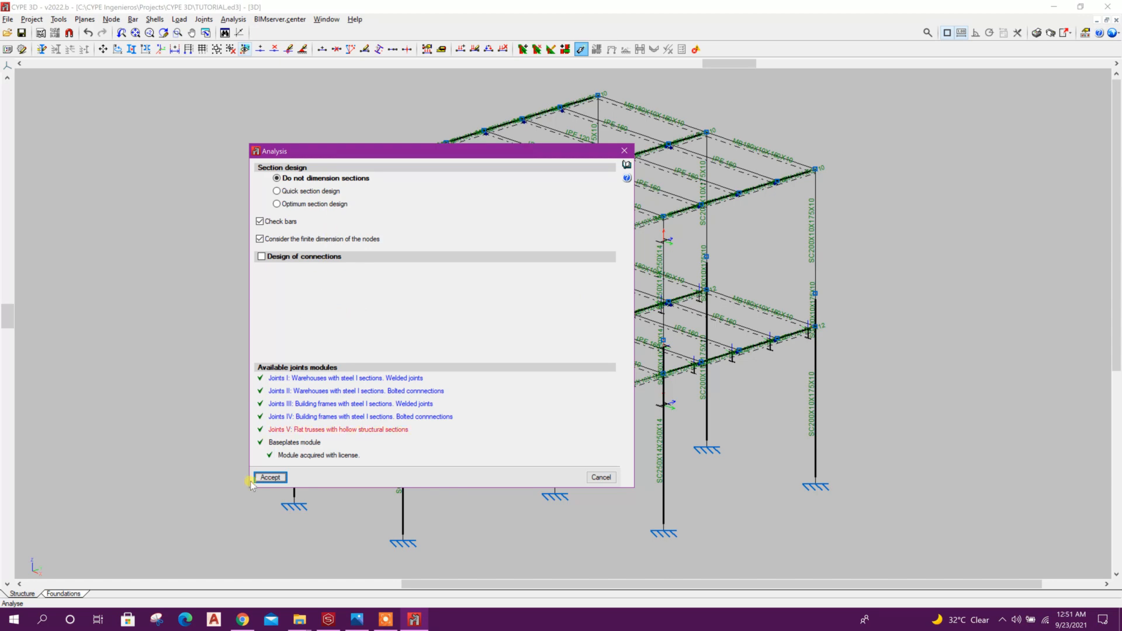
pyautogui.click(274, 475)
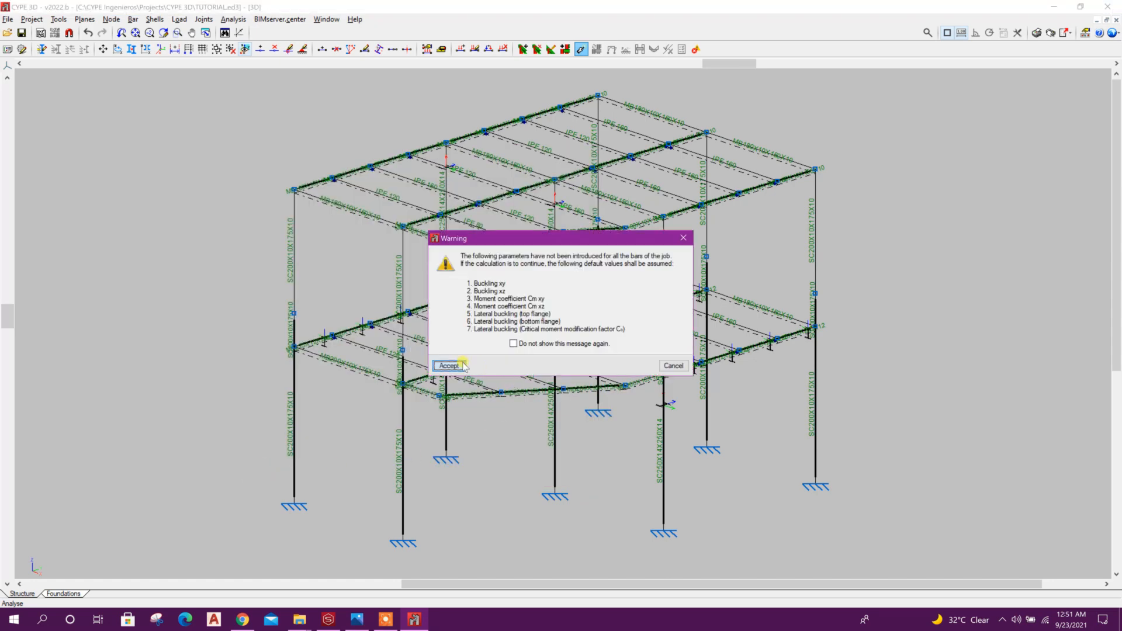
pyautogui.click(449, 365)
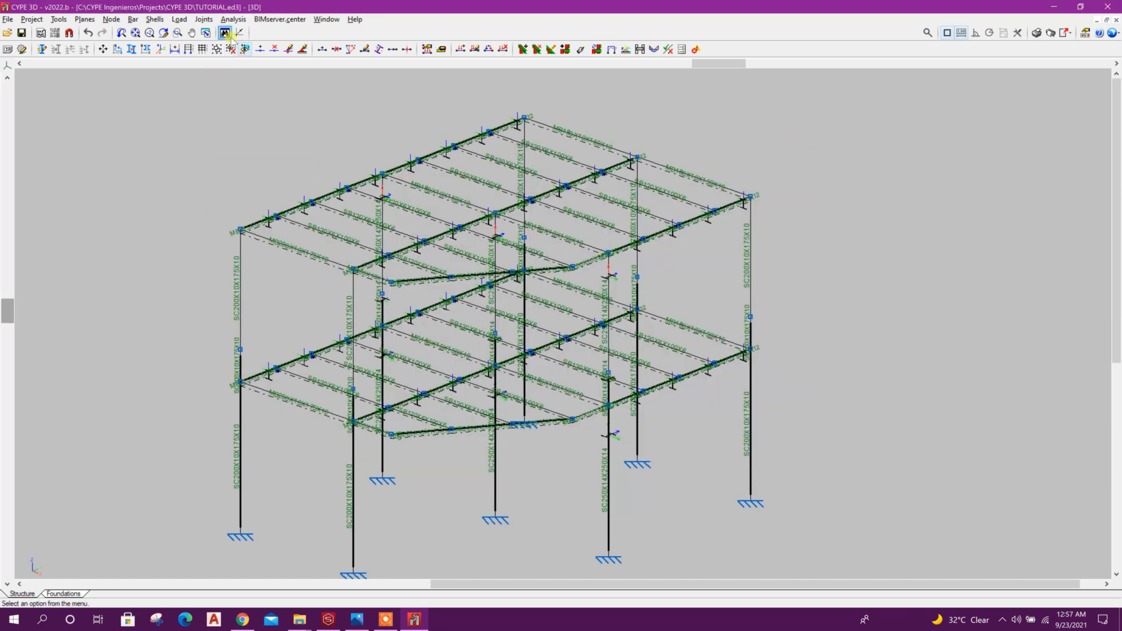
# Step: Design all joints again, resolving all nodes with bolted connections without prestressed bolts
pyautogui.click(214, 17)
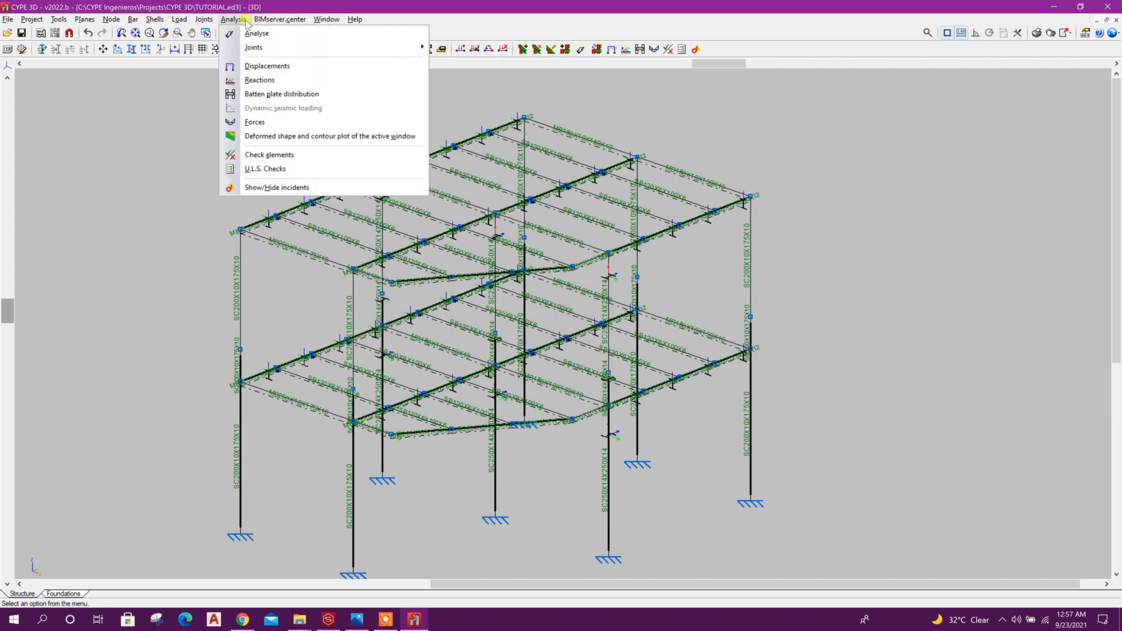
pyautogui.moveTo(267, 49)
pyautogui.click(440, 48)
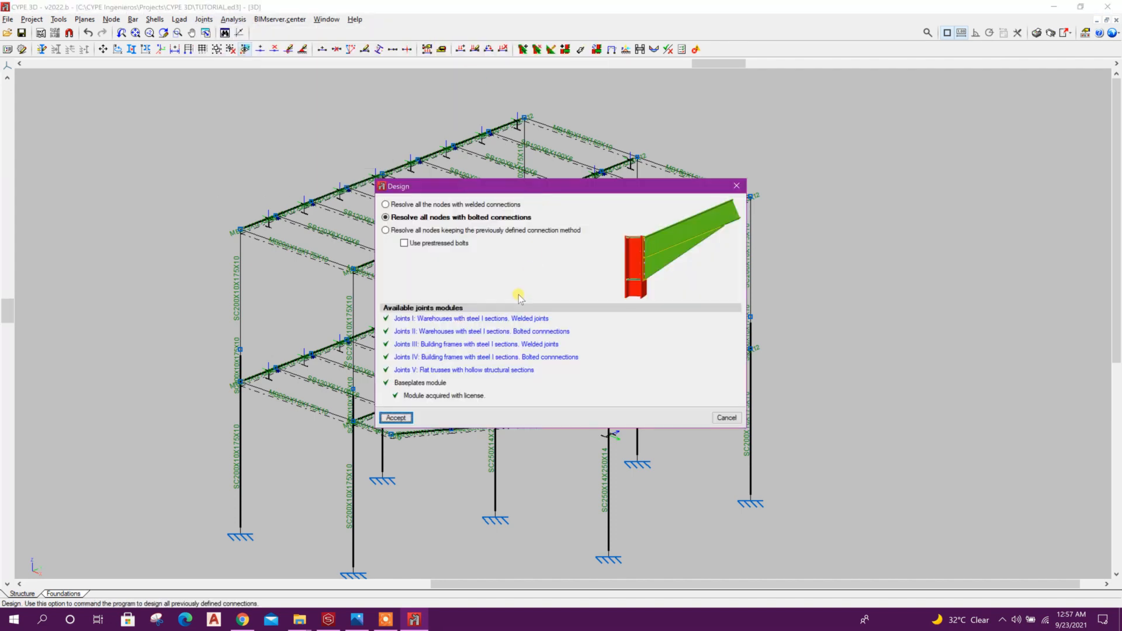
pyautogui.click(395, 417)
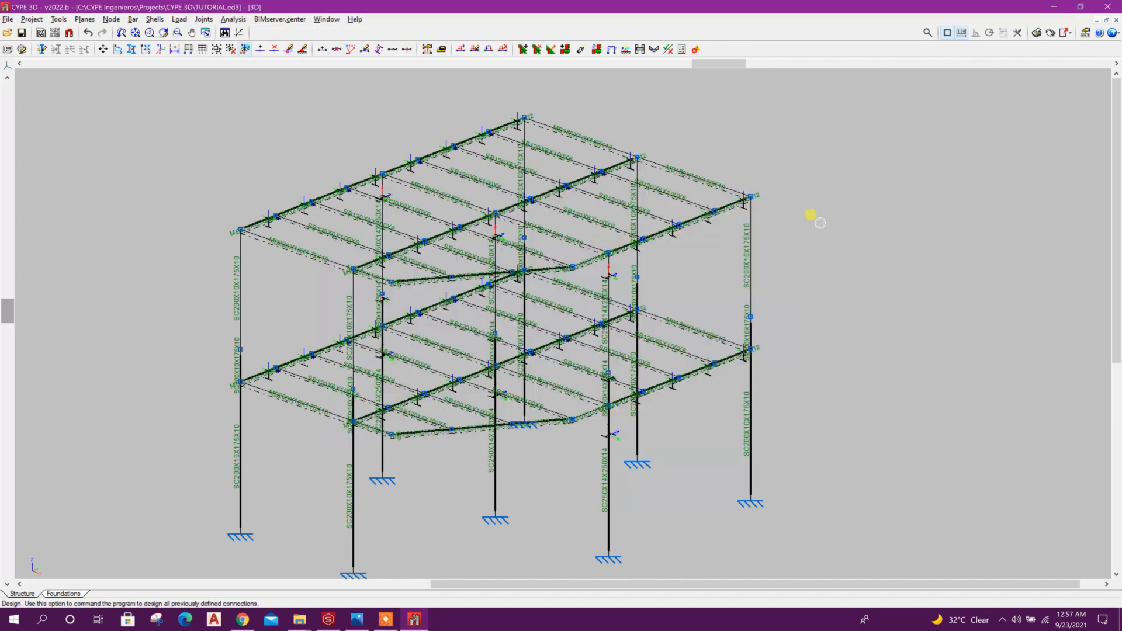
pyautogui.click(726, 233)
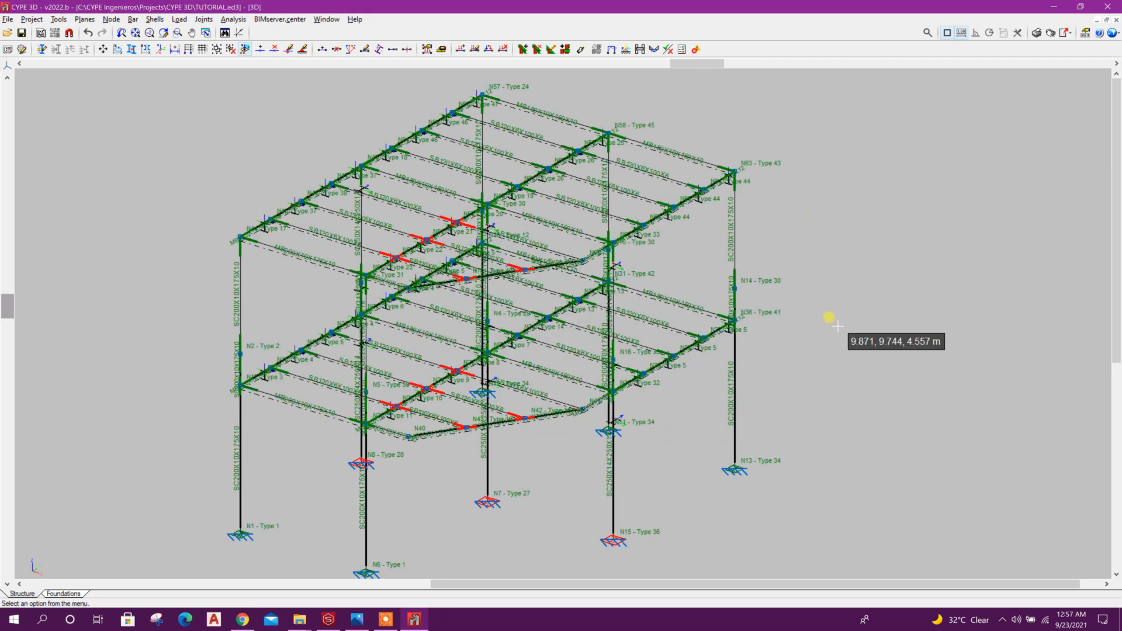
# Step: Run the element check on the whole frame
pyautogui.click(669, 49)
pyautogui.click(450, 369)
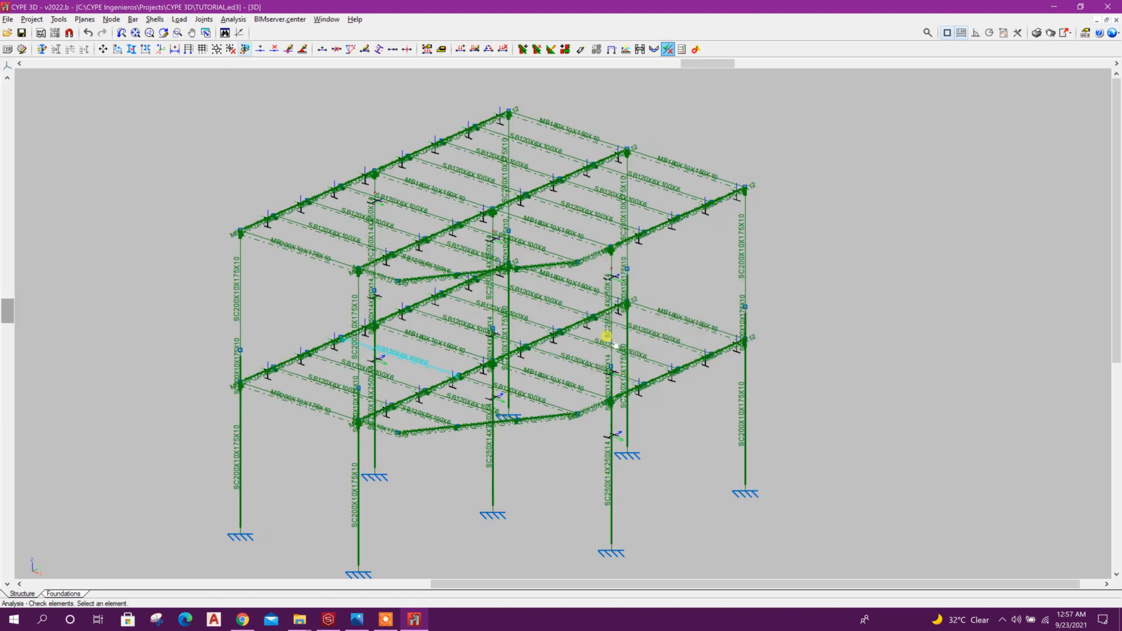
# Step: Open the Type 9 secondary-beam joint on the lower floor's middle main beam for editing
pyautogui.click(209, 22)
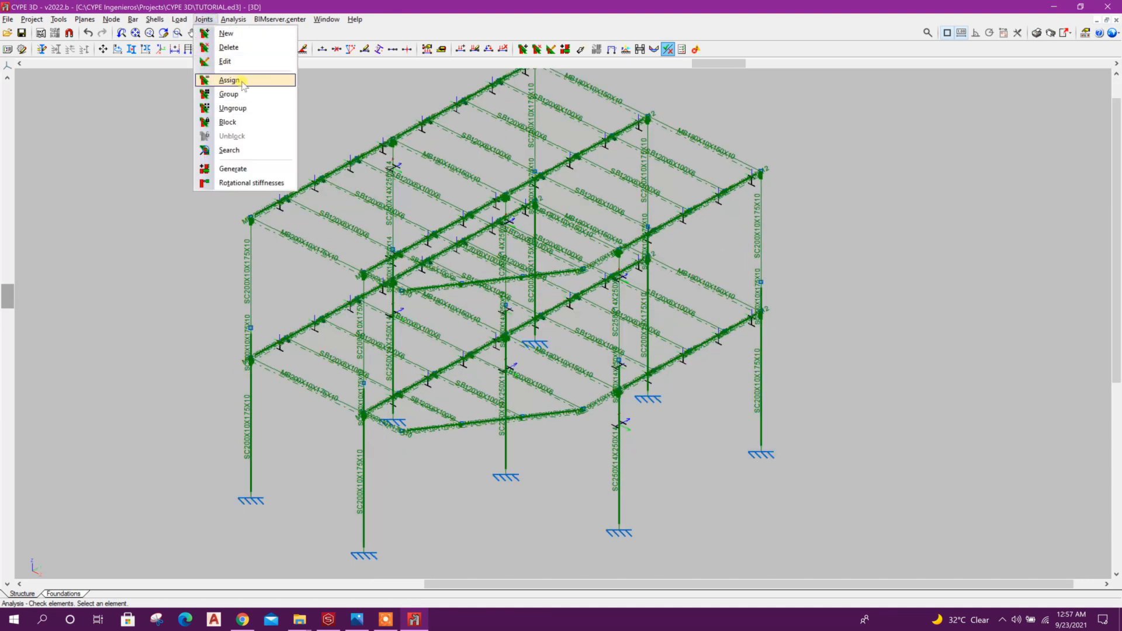
pyautogui.click(233, 57)
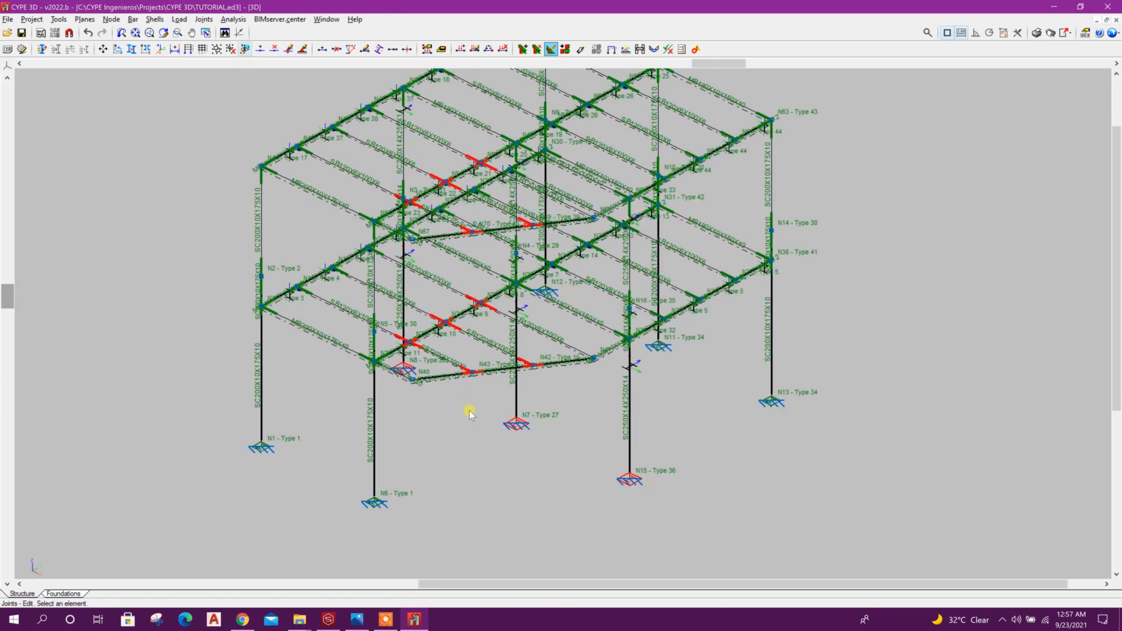
pyautogui.click(442, 318)
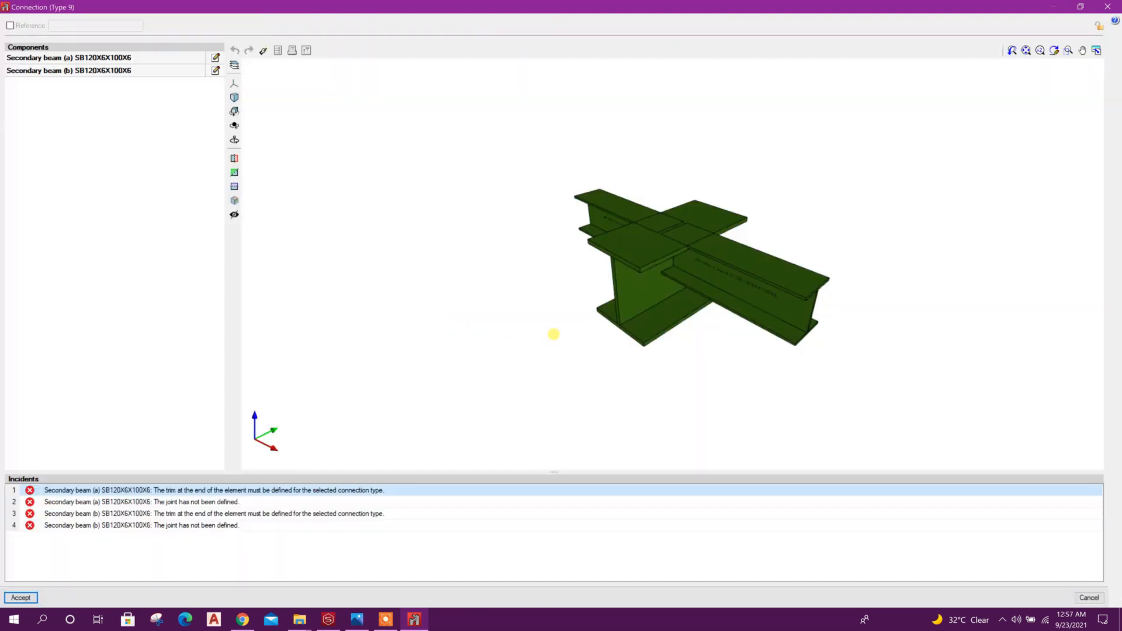
# Step: Define a bolted lateral-plate connection for secondary beam (a) in the Type 9 joint
pyautogui.click(215, 57)
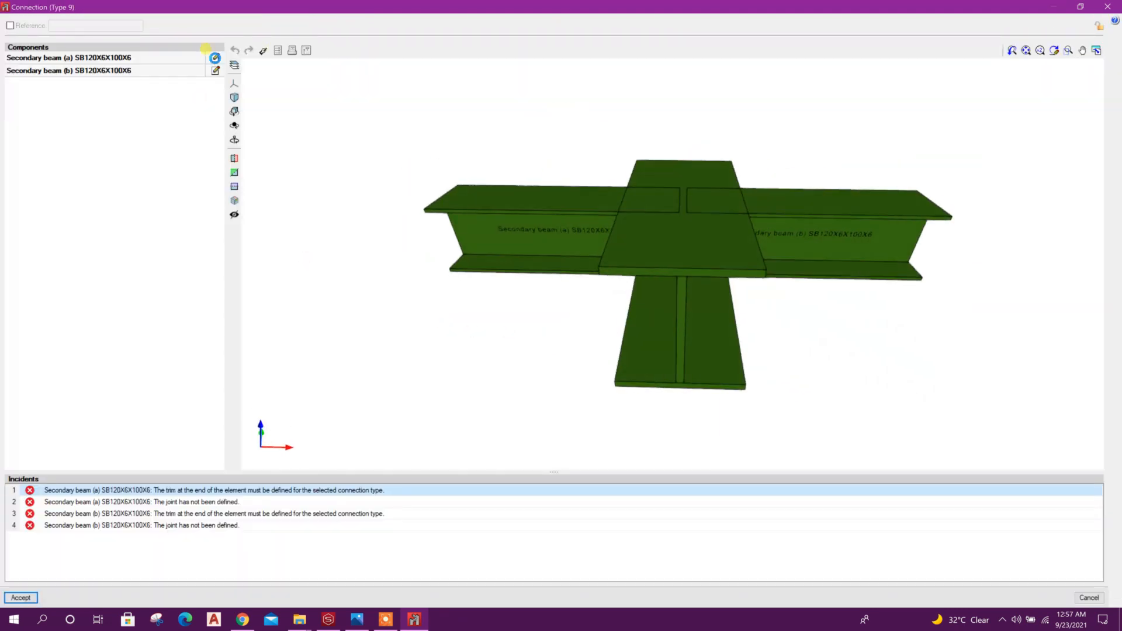
pyautogui.moveTo(478, 179); pyautogui.dragTo(359, 145)
pyautogui.click(295, 233)
pyautogui.click(568, 249)
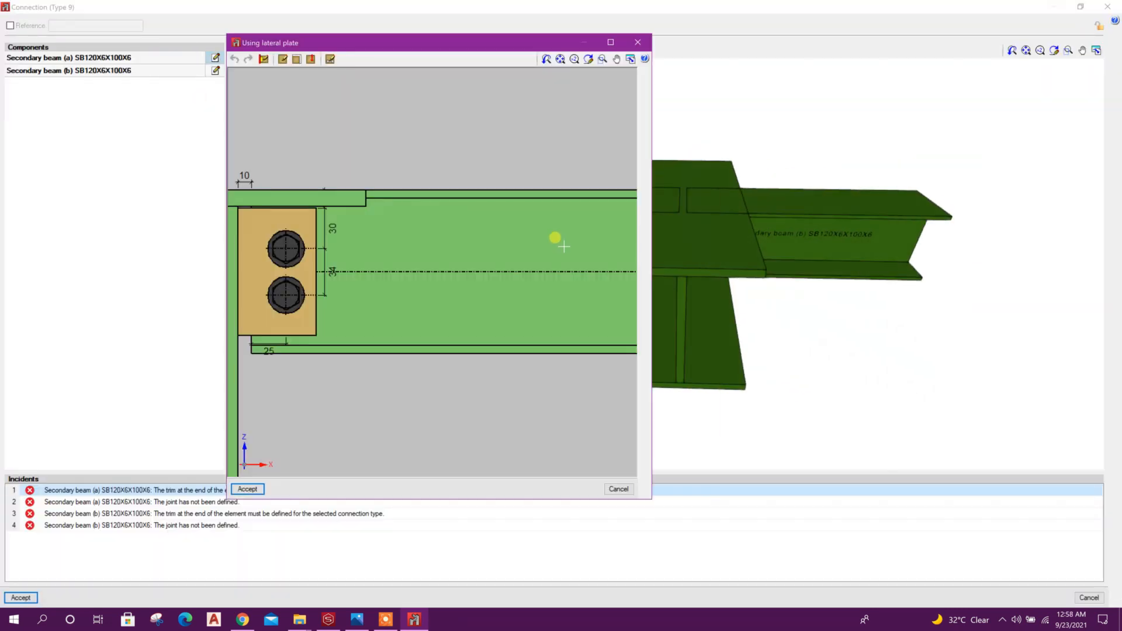
pyautogui.scroll(-3, 385, 283)
pyautogui.click(243, 489)
pyautogui.click(305, 388)
pyautogui.moveTo(741, 244); pyautogui.dragTo(921, 299, button='middle')
# Step: Trim the top flange at the end of secondary beam (a) by 15 mm at the web and 90 mm at the flange
pyautogui.click(215, 81)
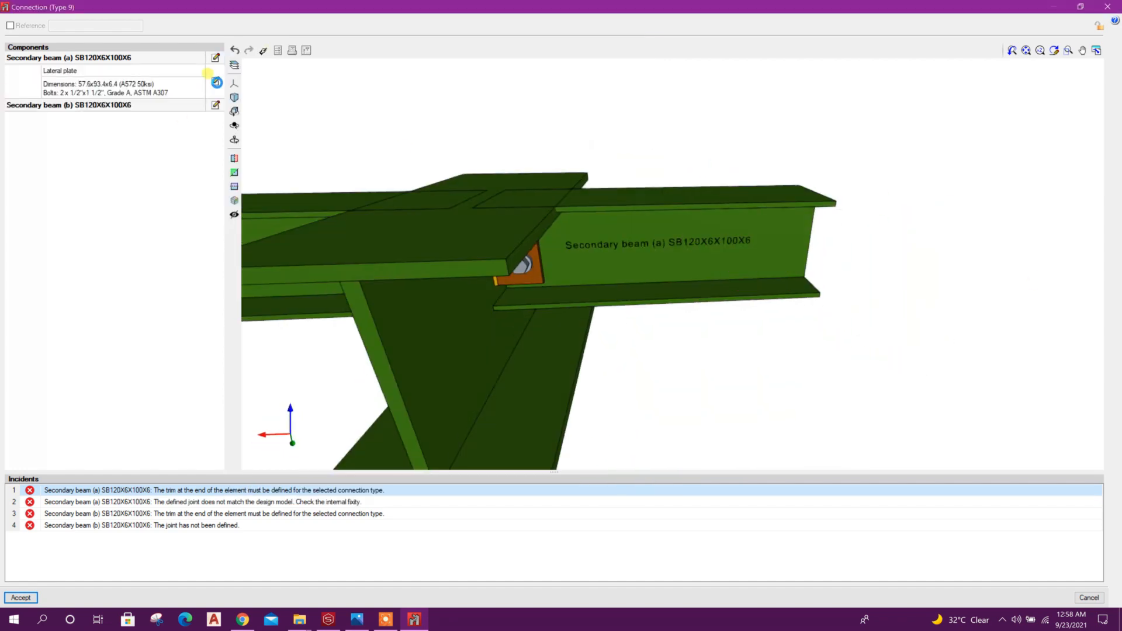
pyautogui.click(1106, 8)
pyautogui.click(216, 59)
pyautogui.click(436, 325)
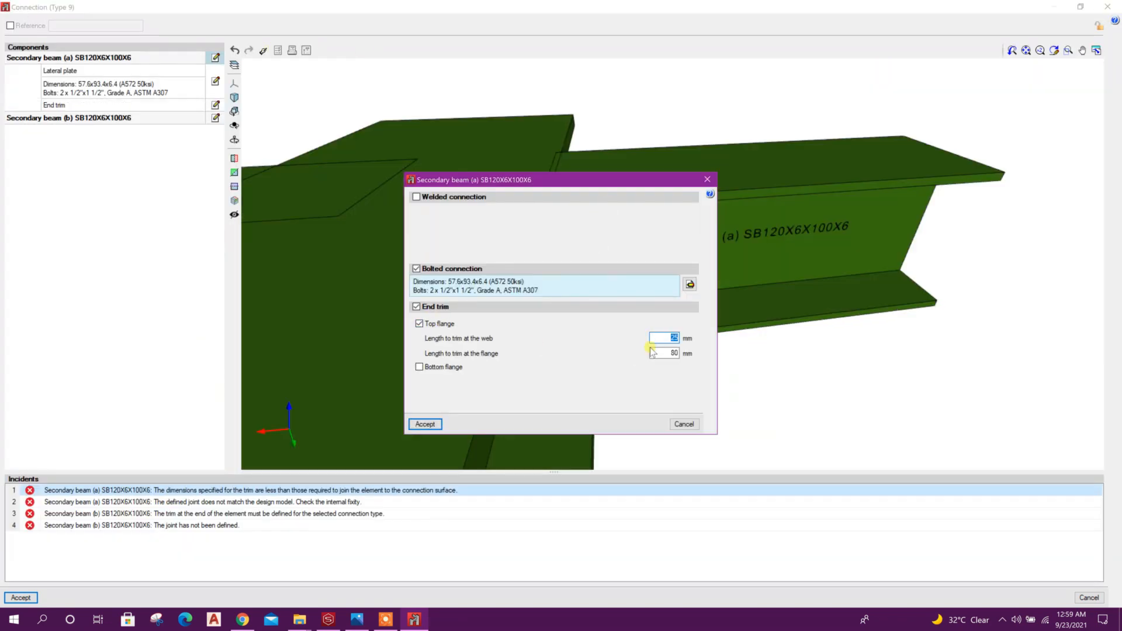
pyautogui.write('90')
pyautogui.press('Return')
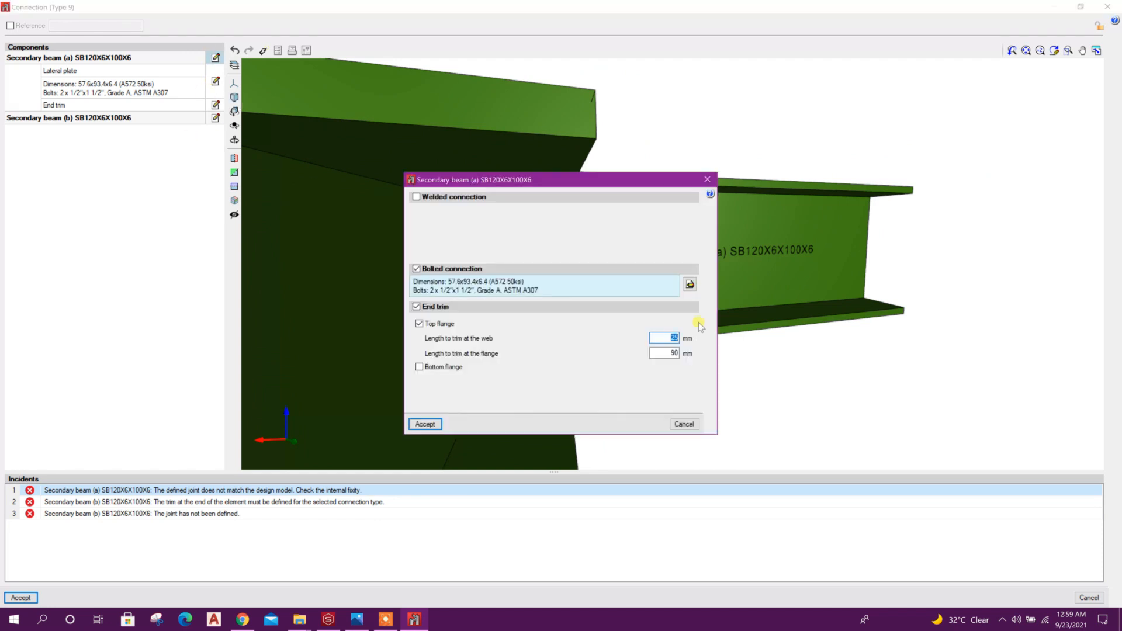
pyautogui.write('15')
pyautogui.click(425, 424)
# Step: Set secondary beam (a)'s lateral plate to 60 mm wide and 90 mm deep, situated on the opposite side of the element
pyautogui.scroll(-5, 569, 258)
pyautogui.moveTo(538, 245); pyautogui.dragTo(543, 260, button='middle')
pyautogui.click(215, 82)
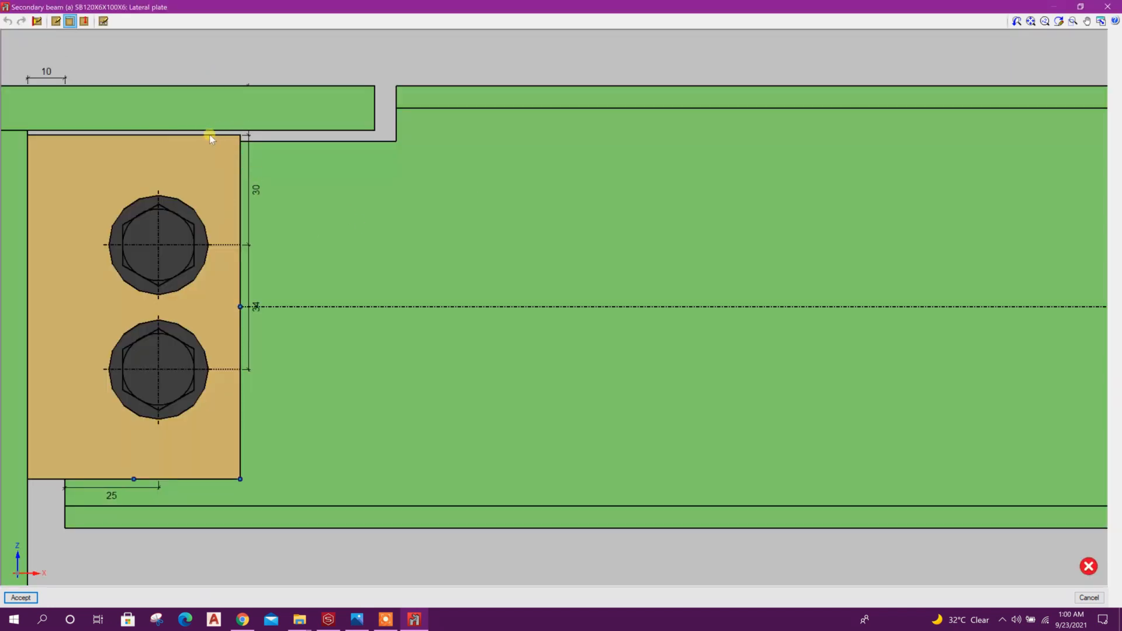
pyautogui.click(56, 22)
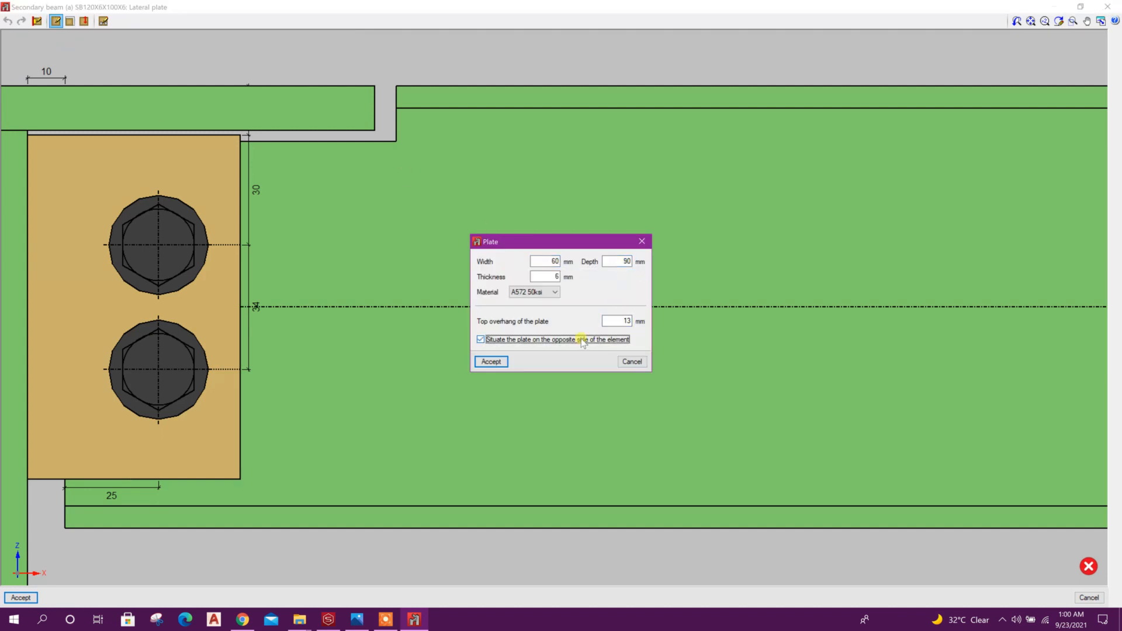
pyautogui.click(491, 361)
pyautogui.click(21, 598)
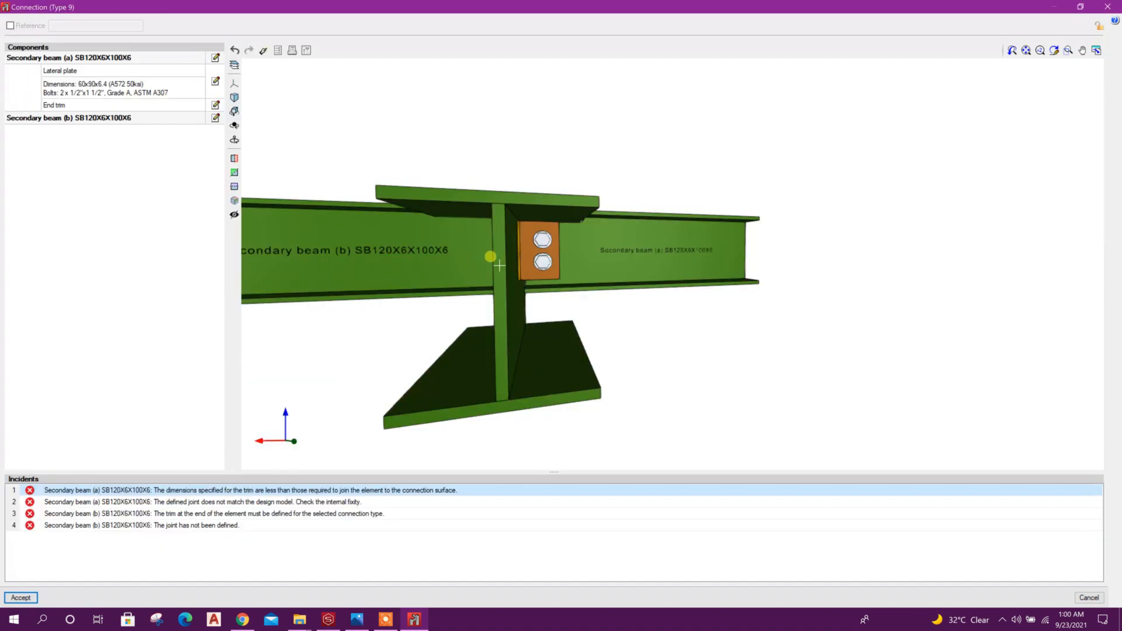
# Step: Define a lateral-plate bolted connection for secondary beam (b) with a 60 × 90 mm plate and 15 mm top overhang, on the opposite side
pyautogui.moveTo(548, 250); pyautogui.dragTo(666, 254, button='middle')
pyautogui.click(216, 117)
pyautogui.click(688, 283)
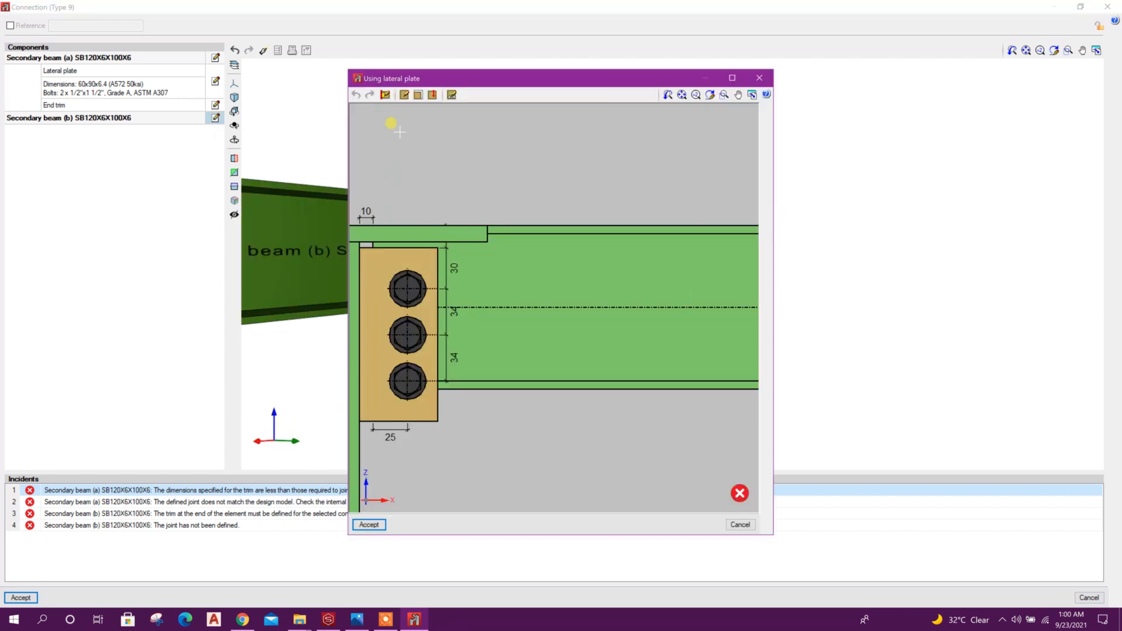
pyautogui.click(404, 95)
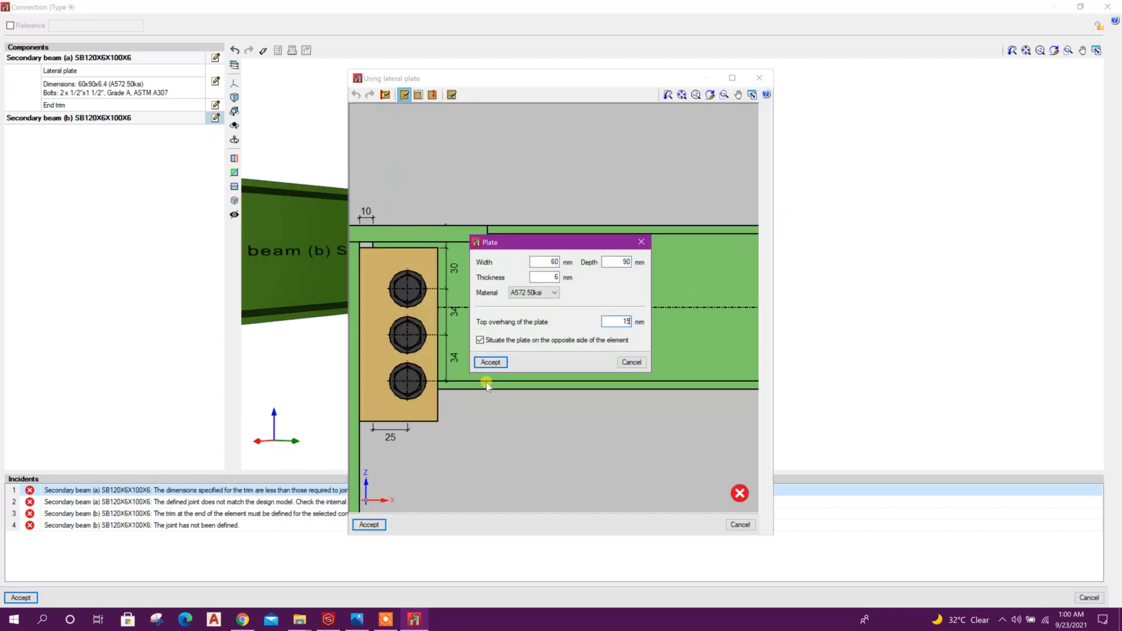
pyautogui.click(490, 362)
# Step: Arrange secondary beam (b)'s bolts in two rows and add a top-flange end trim of 15 mm at the web
pyautogui.click(452, 94)
pyautogui.click(439, 434)
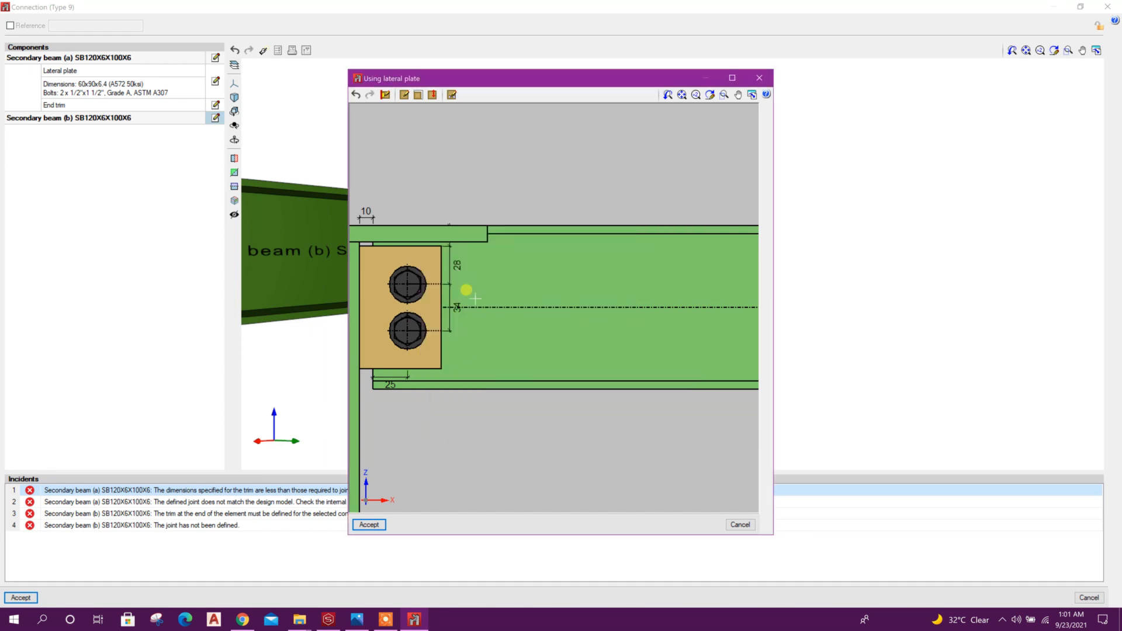
pyautogui.click(369, 525)
pyautogui.click(438, 324)
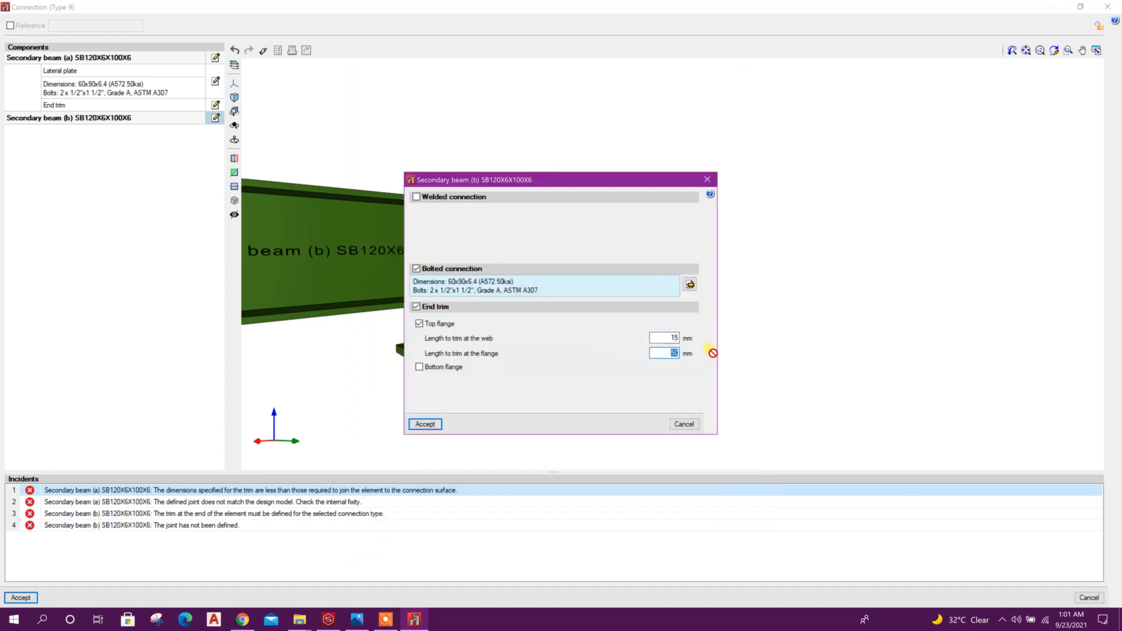
pyautogui.click(425, 423)
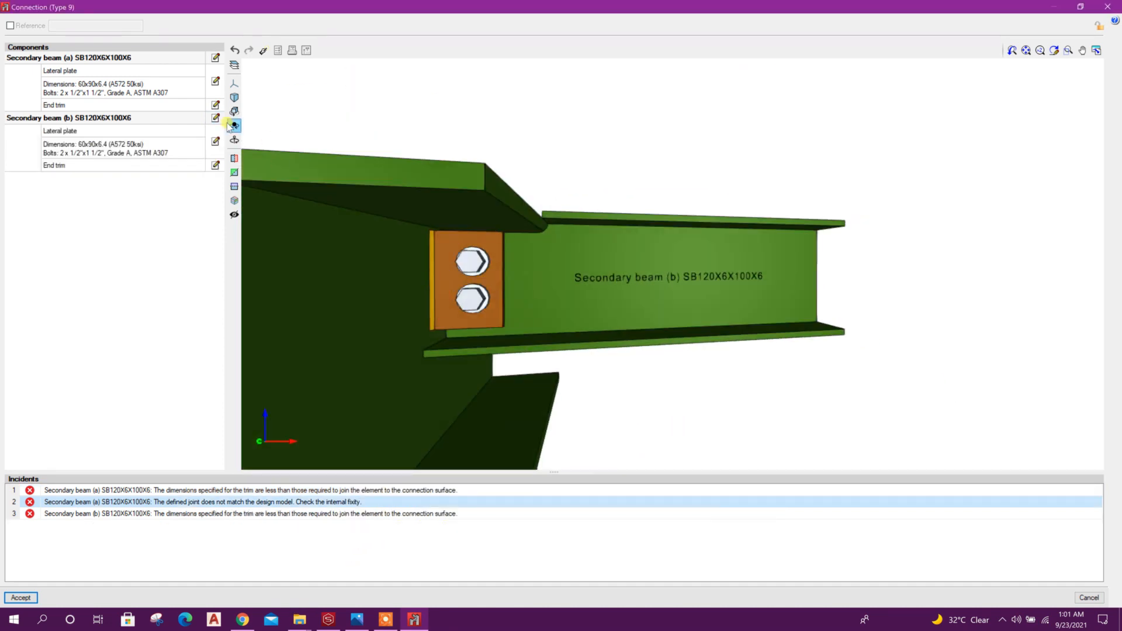
# Step: Try other bolt series and diameter settings on secondary beam (a)'s lateral plate
pyautogui.click(215, 82)
pyautogui.click(104, 21)
pyautogui.click(505, 333)
pyautogui.click(505, 364)
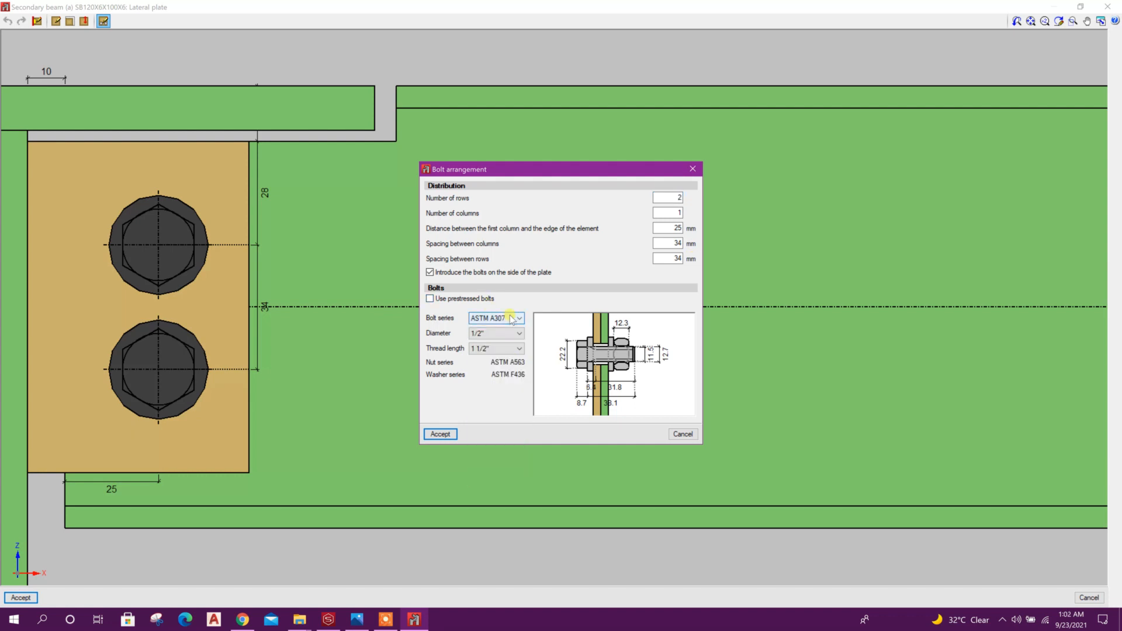
pyautogui.click(504, 319)
pyautogui.click(502, 329)
pyautogui.click(527, 334)
pyautogui.click(517, 357)
pyautogui.click(437, 433)
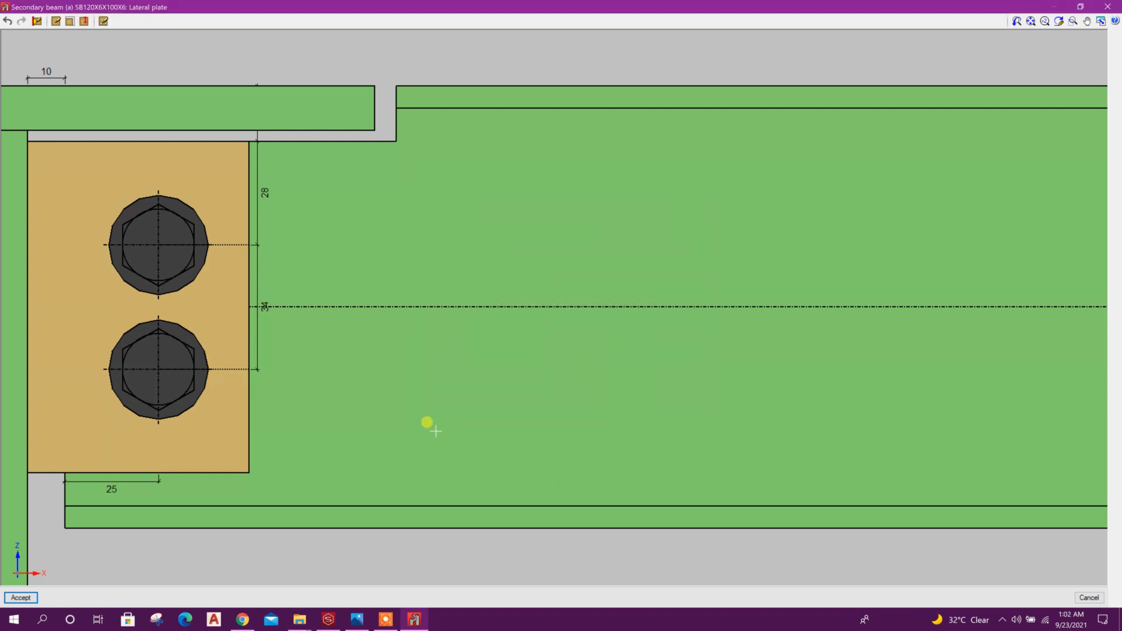
# Step: Try another bolt series and a larger bolt diameter on secondary beam (a)'s lateral plate
pyautogui.click(104, 22)
pyautogui.click(496, 319)
pyautogui.click(511, 352)
pyautogui.click(440, 434)
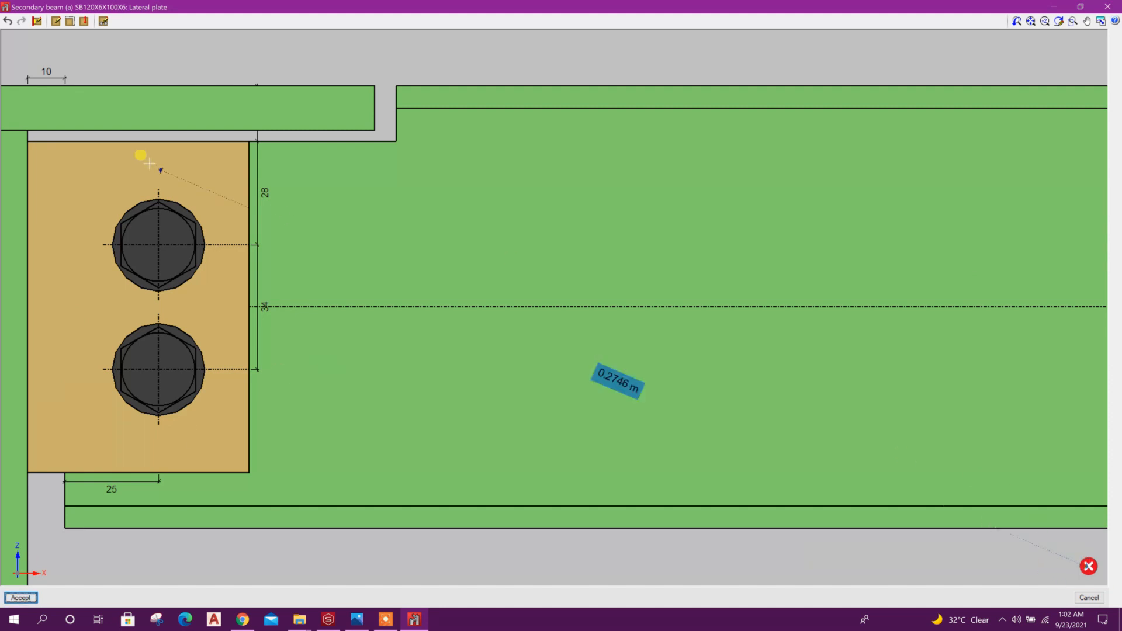
pyautogui.click(104, 21)
pyautogui.click(506, 333)
pyautogui.click(506, 352)
pyautogui.click(430, 433)
# Step: Set secondary beam (a)'s lateral-plate bolts to ASTM A325T with 1/2" diameter and adjust its top-flange end trim
pyautogui.click(104, 22)
pyautogui.click(492, 319)
pyautogui.click(490, 337)
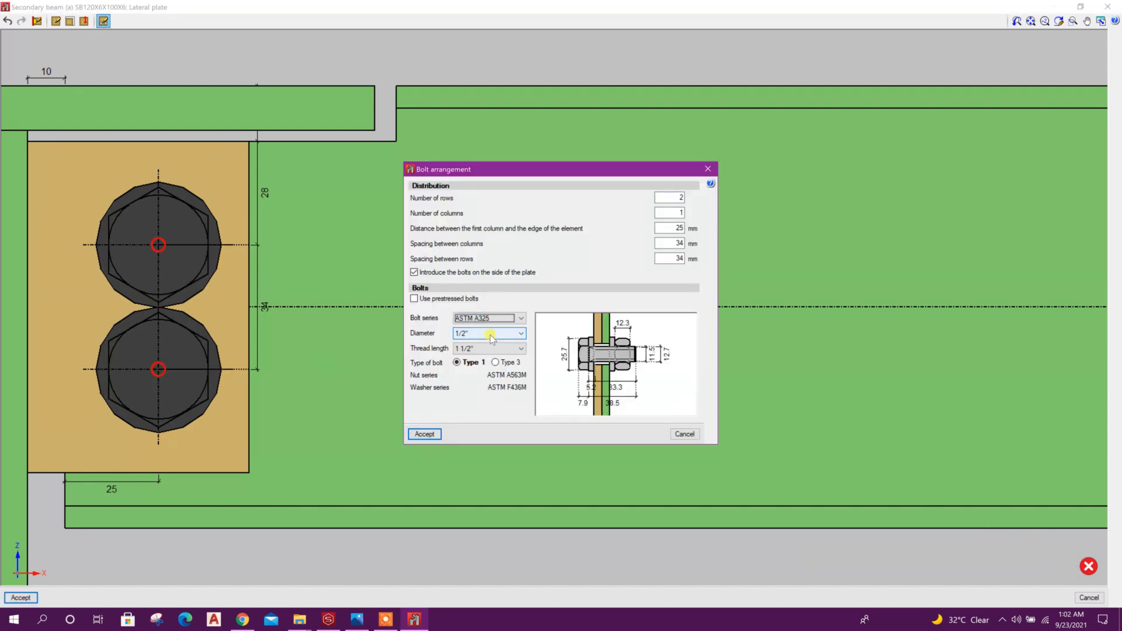
pyautogui.click(427, 433)
pyautogui.click(21, 597)
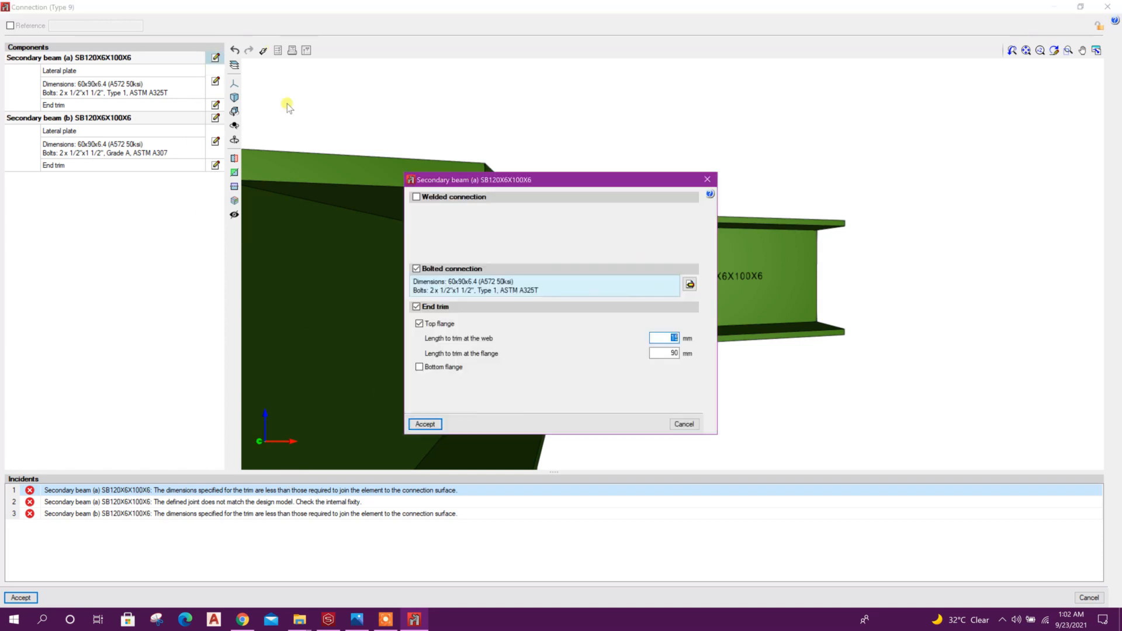
pyautogui.click(425, 424)
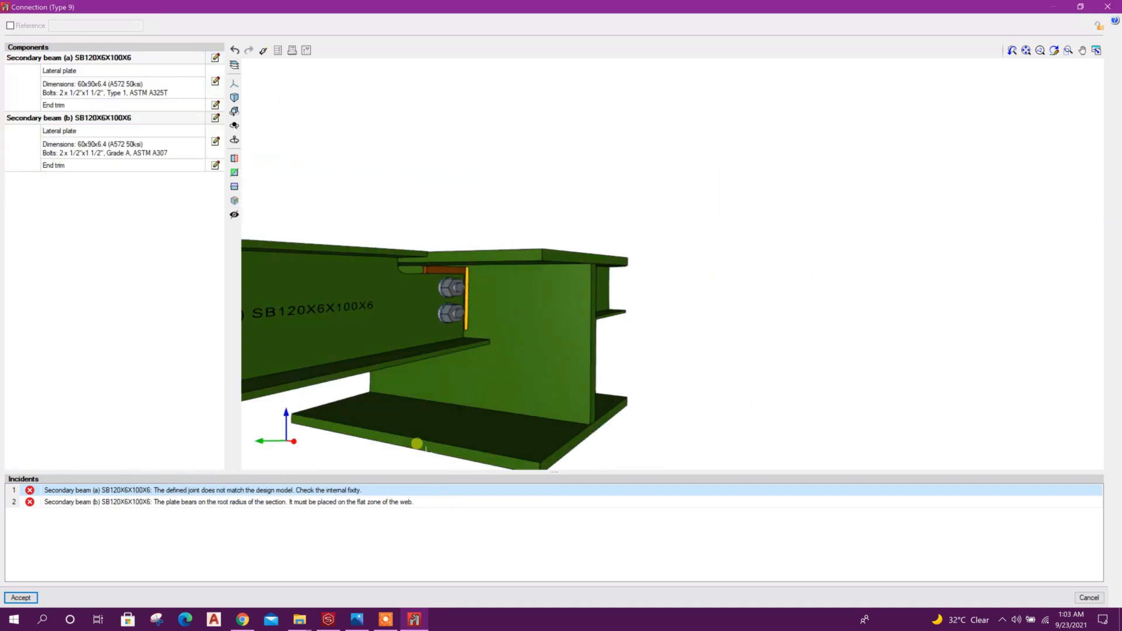
# Step: Set the depth of secondary beam (b)'s lateral plate to 80 mm
pyautogui.click(217, 503)
pyautogui.click(215, 118)
pyautogui.click(690, 284)
pyautogui.click(404, 94)
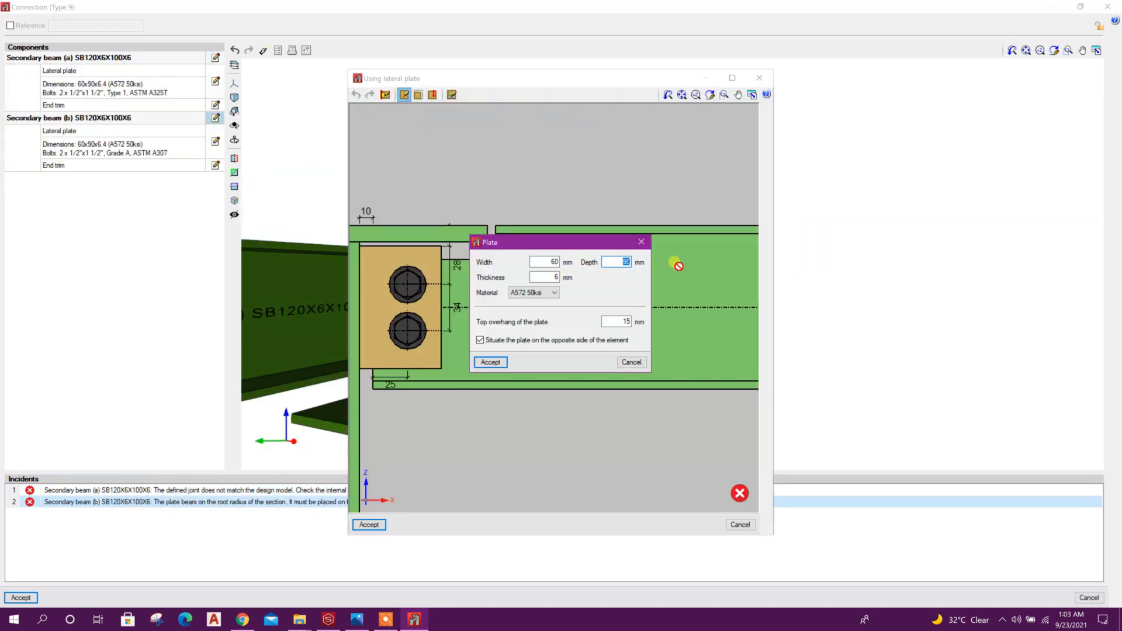
pyautogui.click(501, 365)
pyautogui.click(404, 95)
pyautogui.moveTo(621, 263); pyautogui.dragTo(652, 271)
pyautogui.write('80')
pyautogui.click(494, 362)
# Step: Try an 85 mm depth and 25 mm top overhang for secondary beam (b)'s lateral plate
pyautogui.click(404, 95)
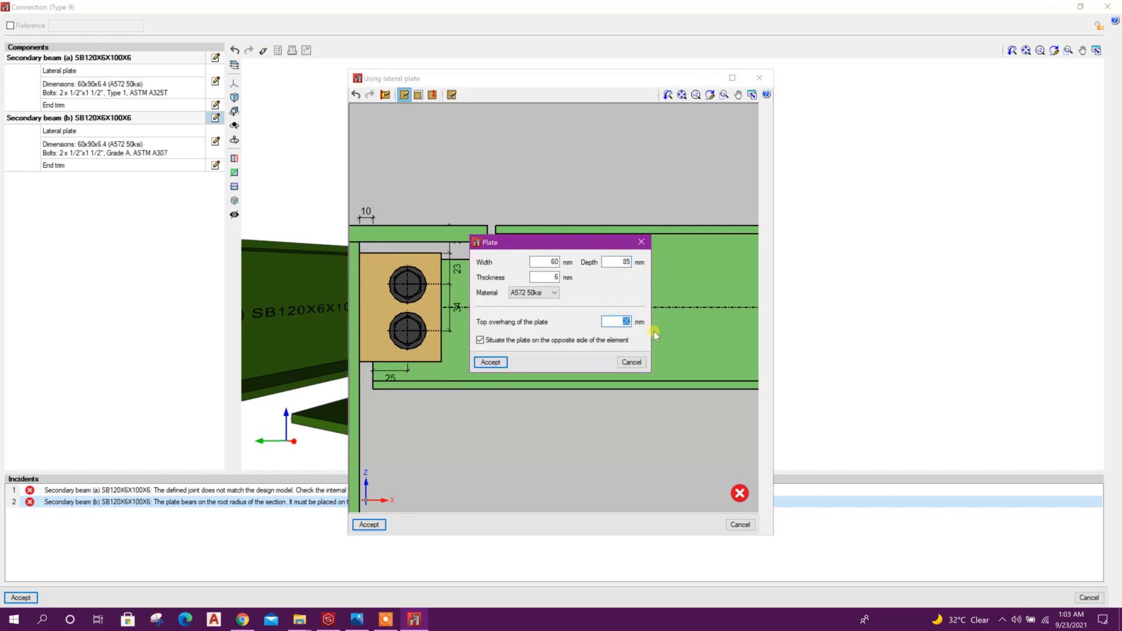
pyautogui.write('25')
pyautogui.click(490, 362)
pyautogui.click(370, 526)
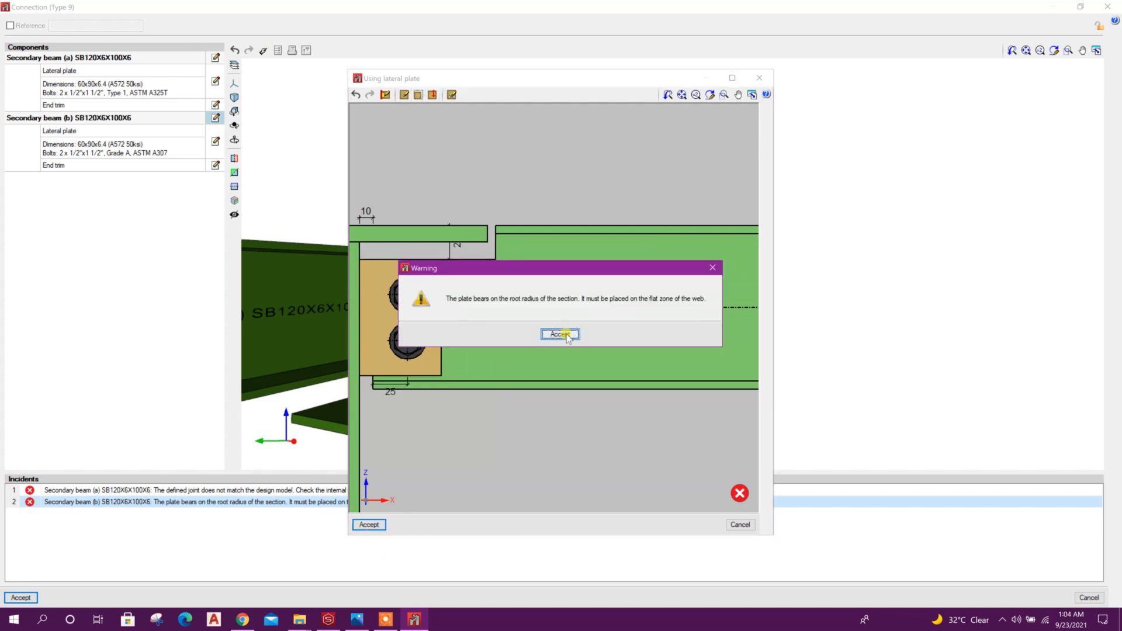
pyautogui.click(561, 335)
# Step: Set secondary beam (b)'s lateral plate to a 30 mm top overhang and 75 mm depth, and accept the Type 9 connection
pyautogui.click(409, 94)
pyautogui.moveTo(619, 321); pyautogui.dragTo(651, 320)
pyautogui.write('30')
pyautogui.click(495, 361)
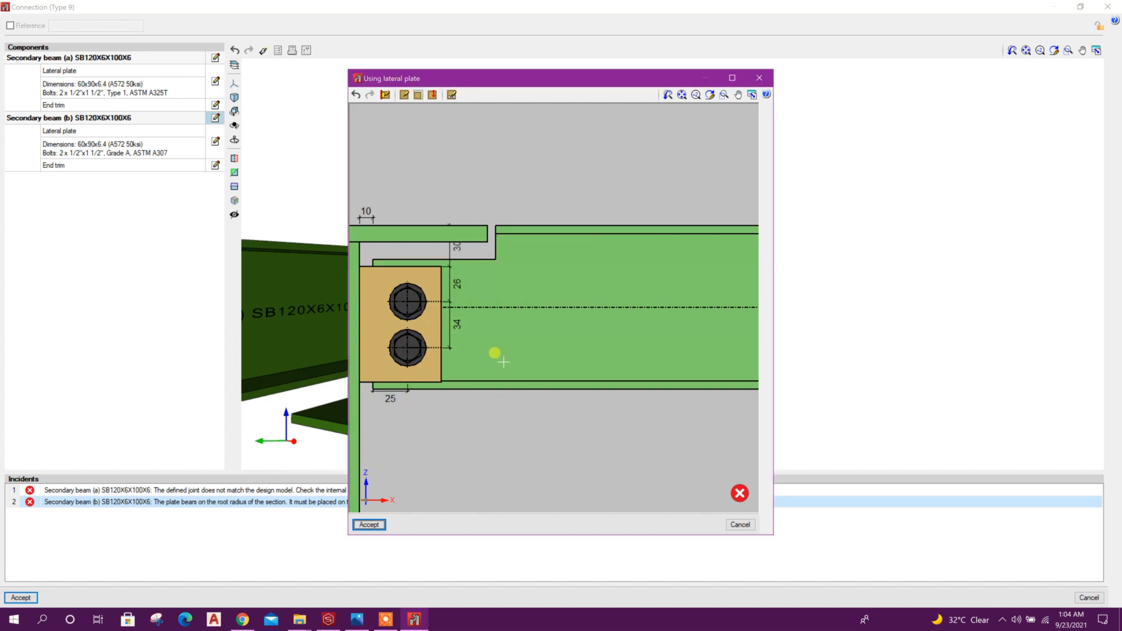
pyautogui.click(404, 95)
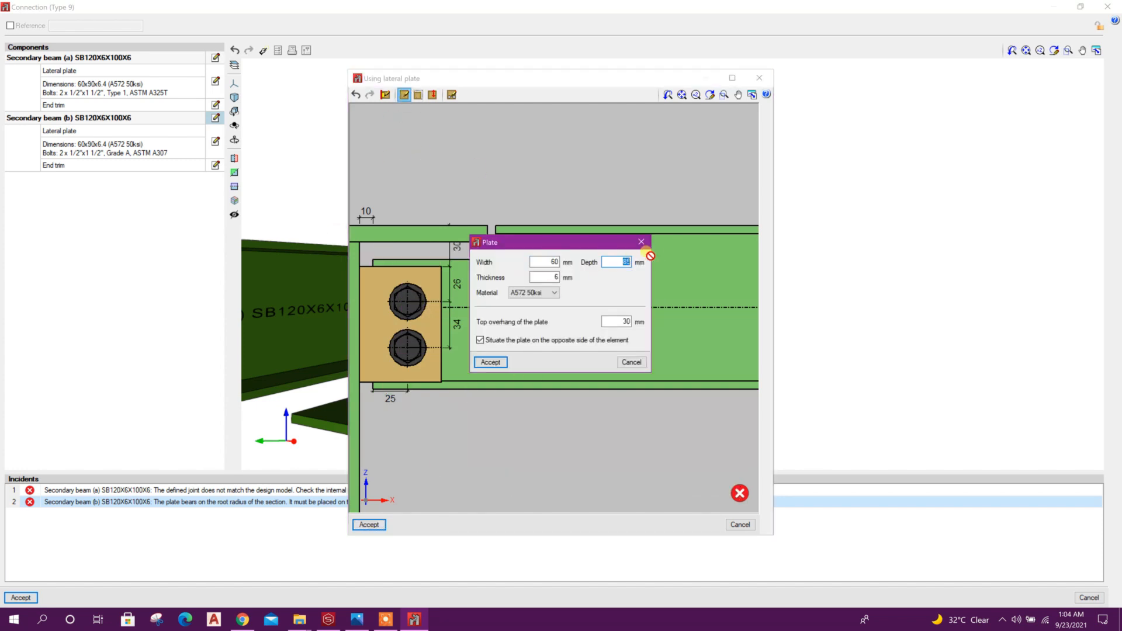
pyautogui.click(495, 363)
pyautogui.click(369, 525)
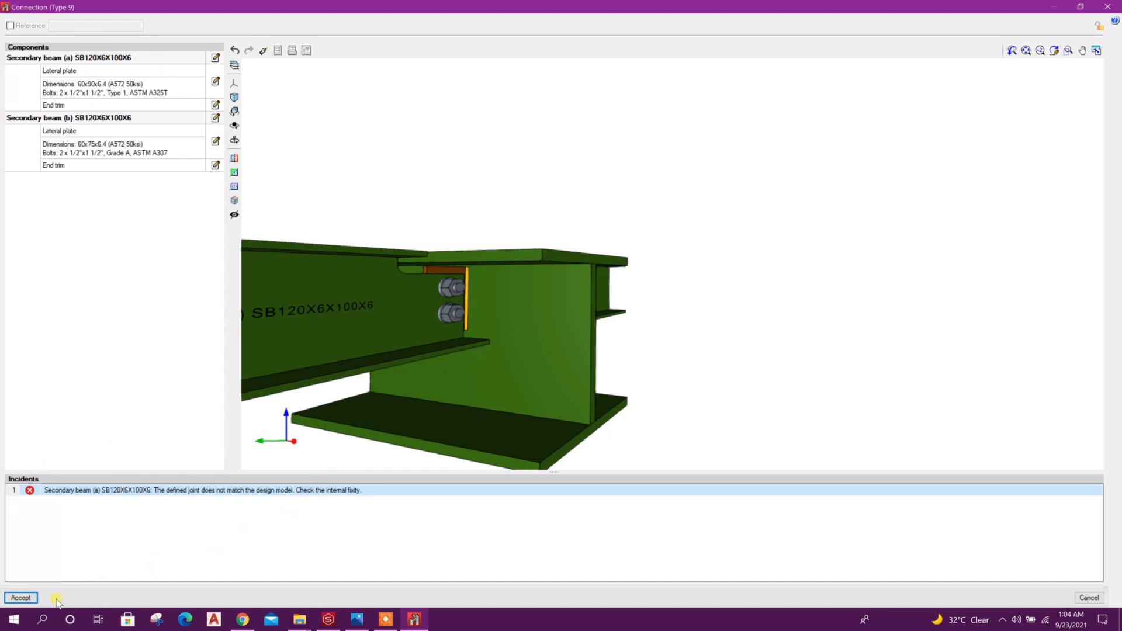
pyautogui.click(21, 597)
# Step: Pin both ends of the three lower-floor secondary beams between the middle main beam and the skewed edge beam
pyautogui.scroll(5, 478, 381)
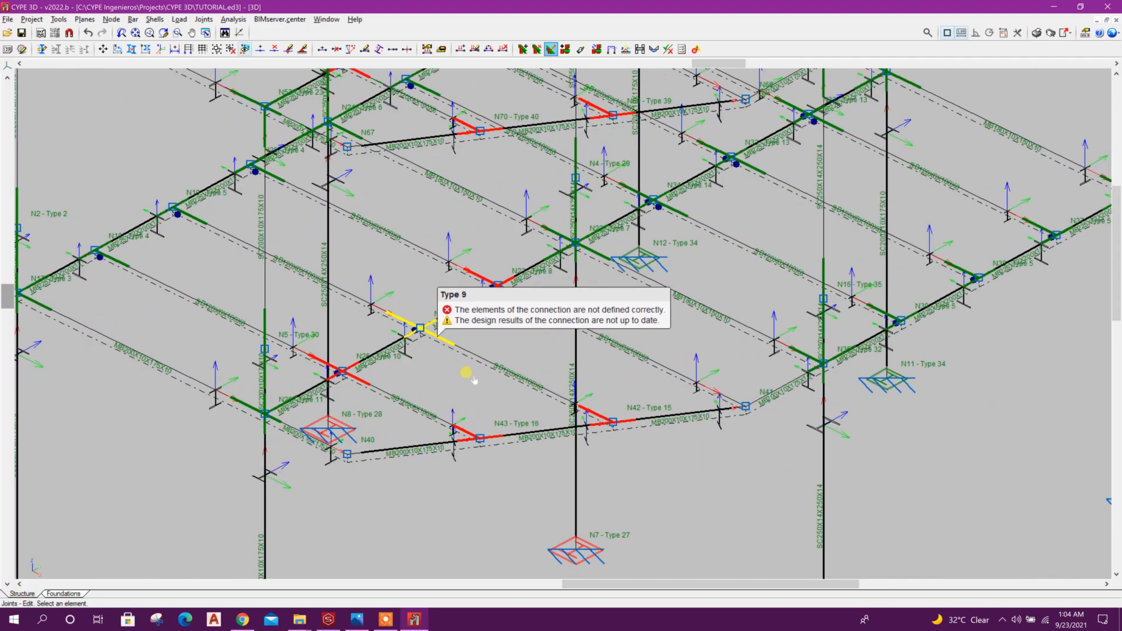
pyautogui.scroll(4, 478, 382)
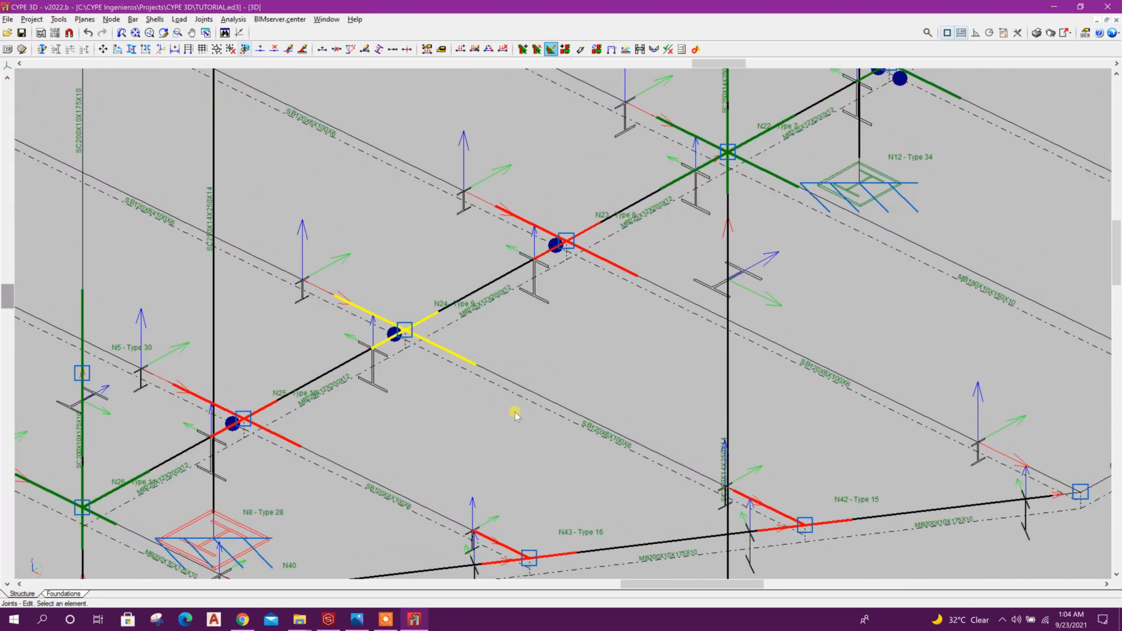
pyautogui.scroll(-2, 543, 346)
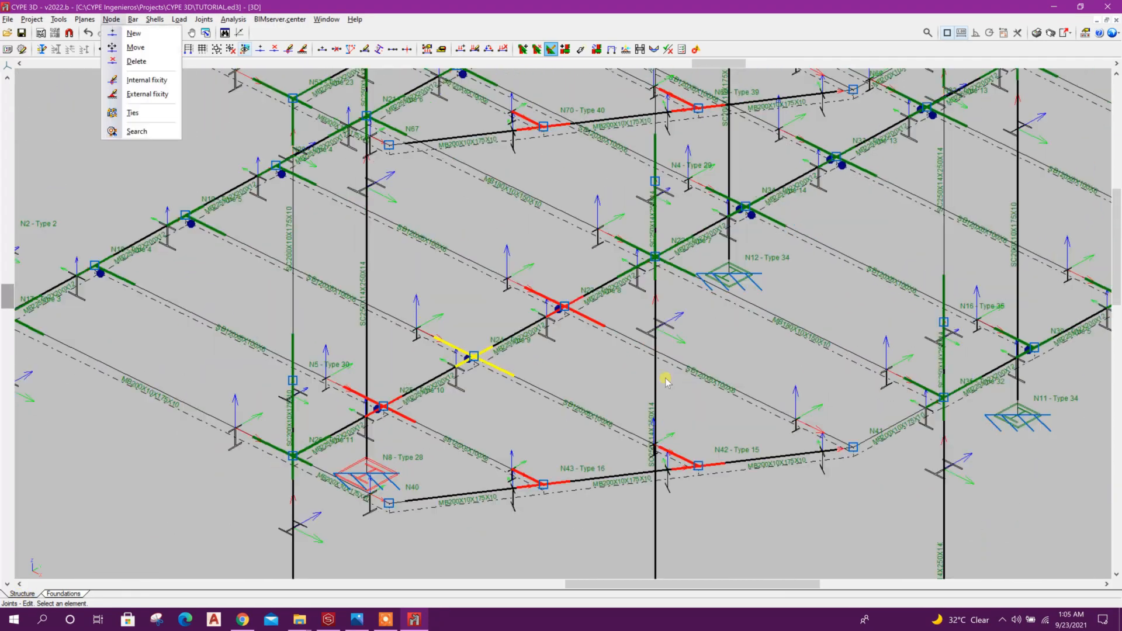
pyautogui.click(586, 339)
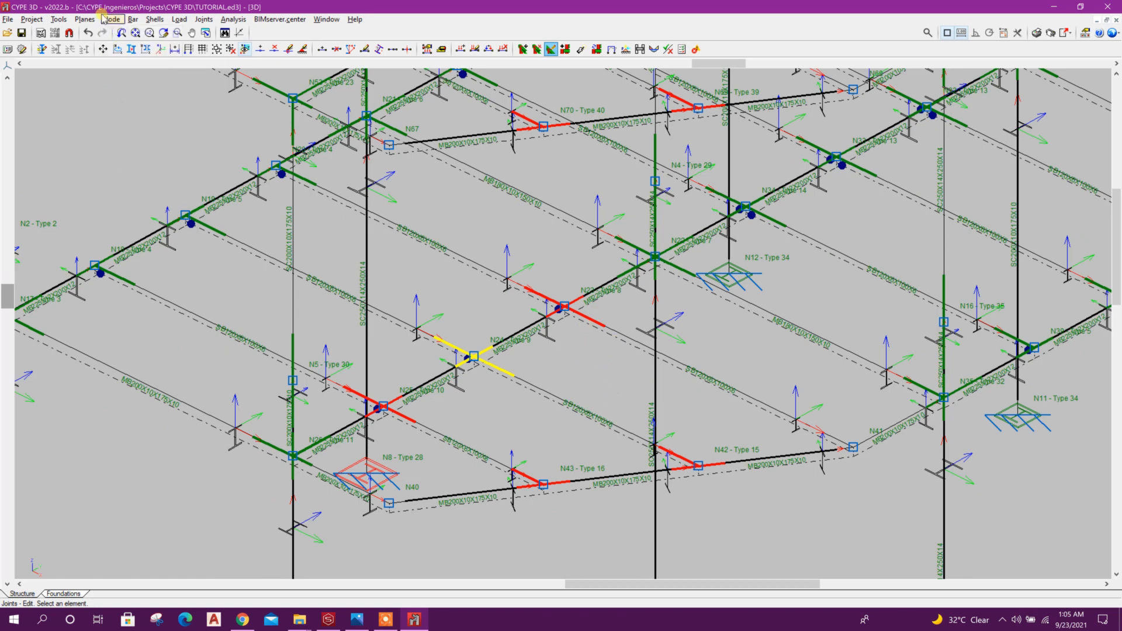
pyautogui.click(134, 19)
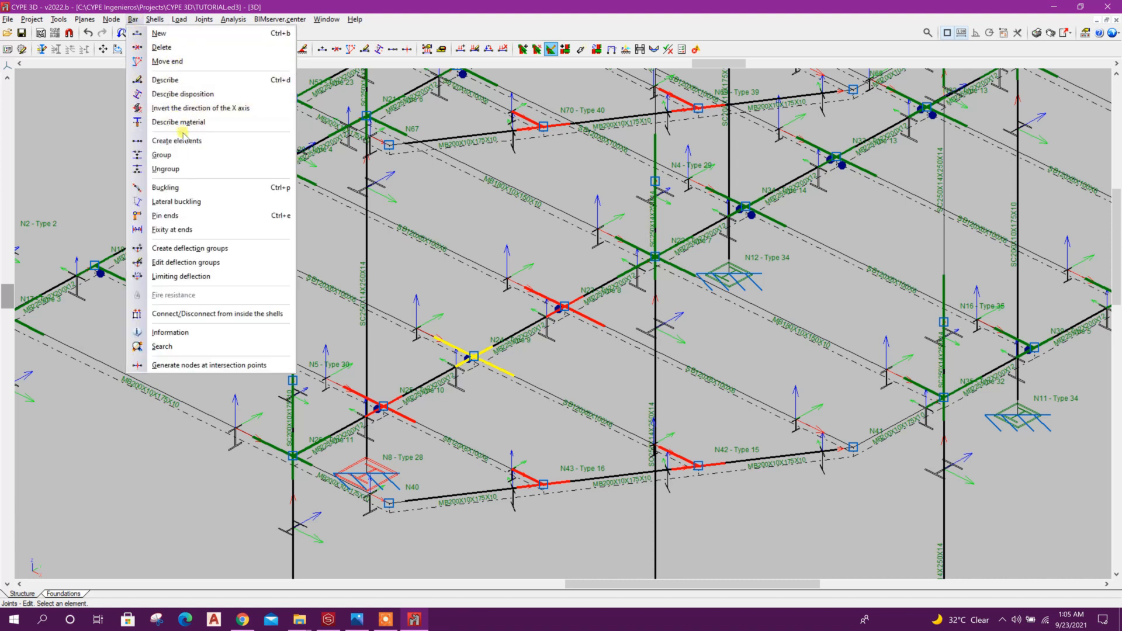
pyautogui.click(165, 215)
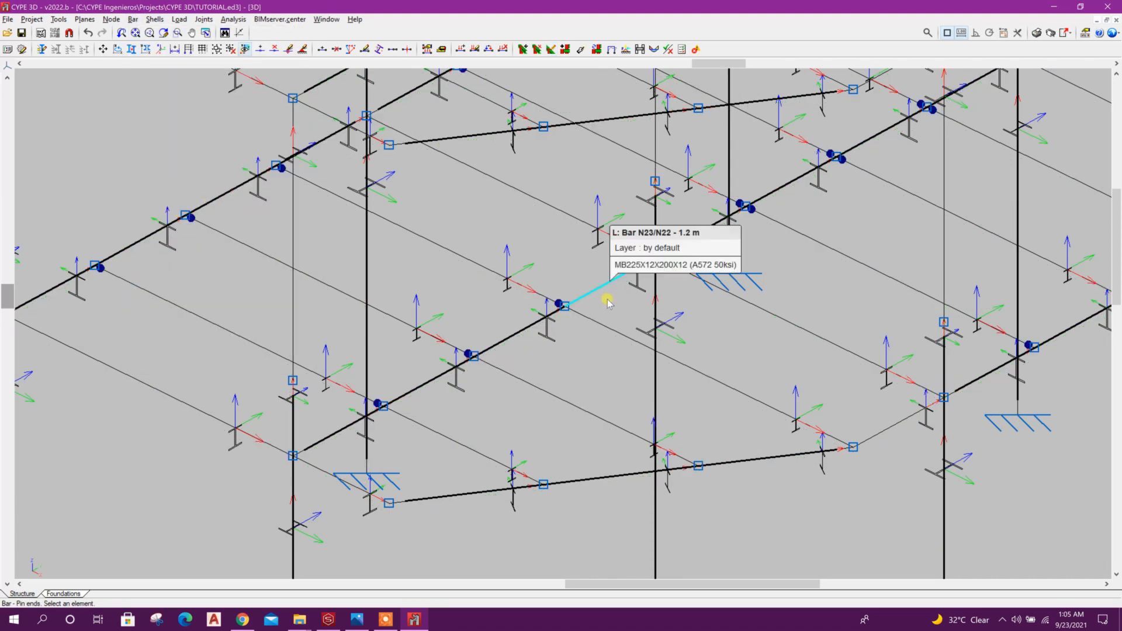
pyautogui.click(675, 364)
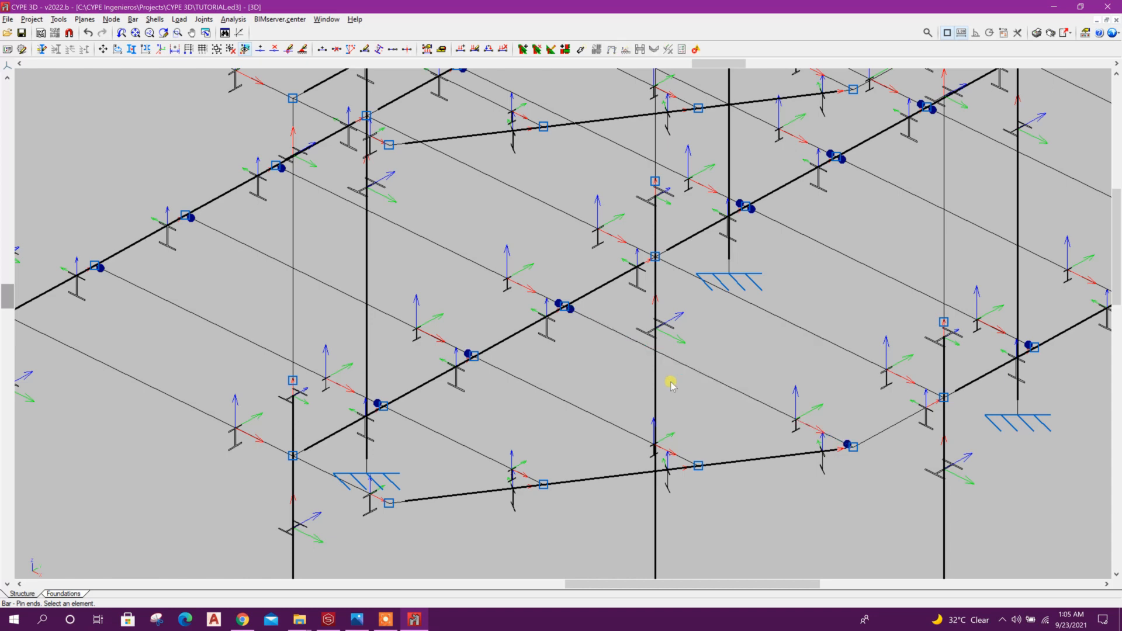
pyautogui.click(576, 411)
pyautogui.click(455, 446)
# Step: Pin both ends of the three upper-floor secondary beams between the middle main beam and the skewed edge beam
pyautogui.moveTo(744, 330); pyautogui.dragTo(610, 448, button='middle')
pyautogui.scroll(-2, 610, 442)
pyautogui.keyDown('shift'); pyautogui.moveTo(569, 259); pyautogui.dragTo(599, 346, button='middle'); pyautogui.keyUp('shift')
pyautogui.click(588, 375)
pyautogui.click(474, 445)
pyautogui.moveTo(474, 471); pyautogui.dragTo(614, 380, button='middle')
pyautogui.click(460, 309)
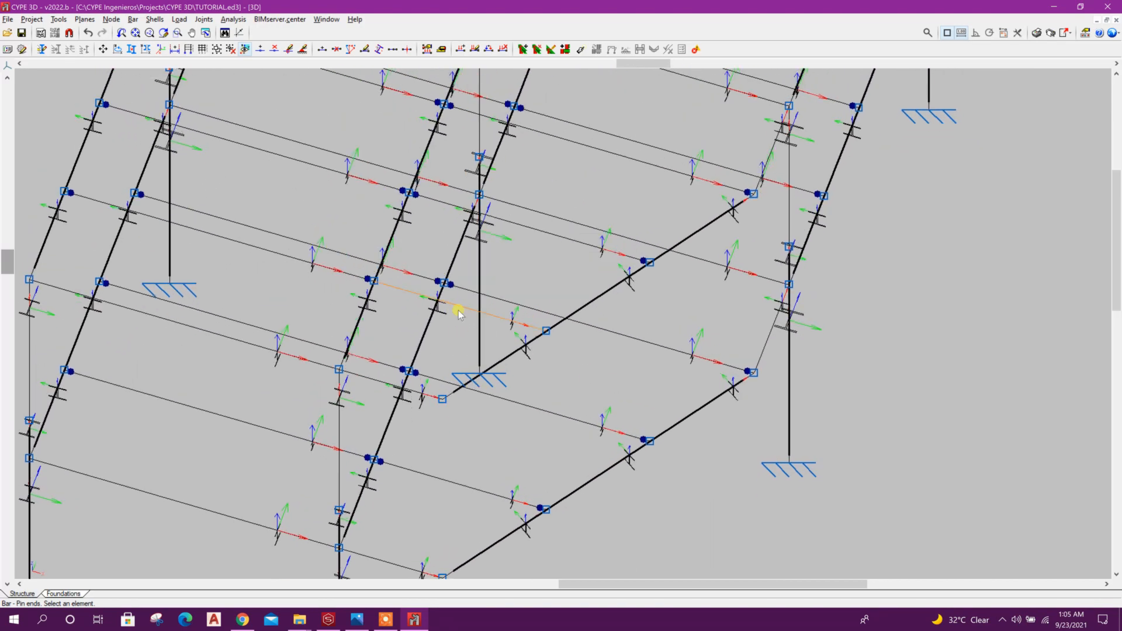
pyautogui.keyDown('shift'); pyautogui.moveTo(689, 406); pyautogui.dragTo(628, 389, button='middle'); pyautogui.keyUp('shift')
pyautogui.scroll(-3, 627, 391)
pyautogui.rightClick(659, 261)
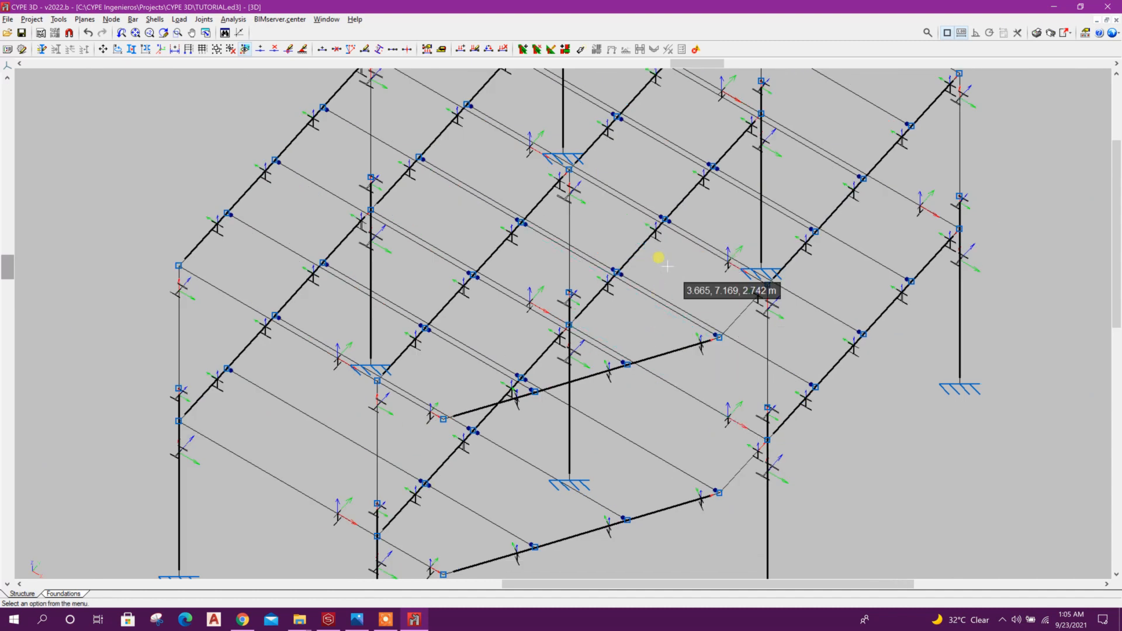
# Step: Reanalyse the complete frame with the newly pinned secondary beams
pyautogui.click(234, 19)
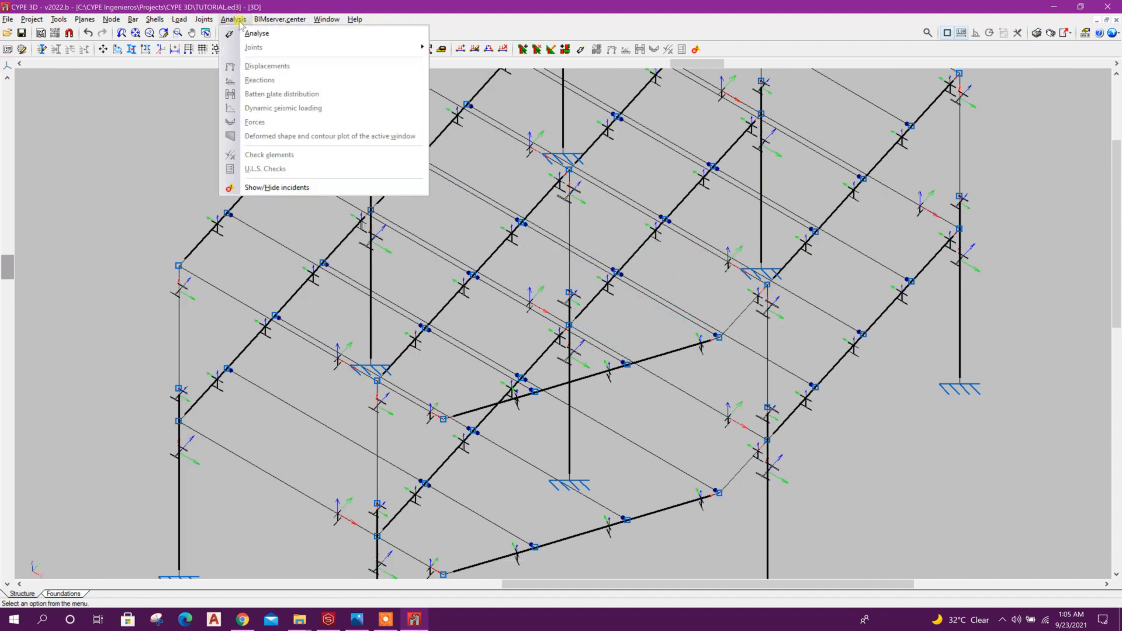
pyautogui.click(258, 34)
pyautogui.click(401, 467)
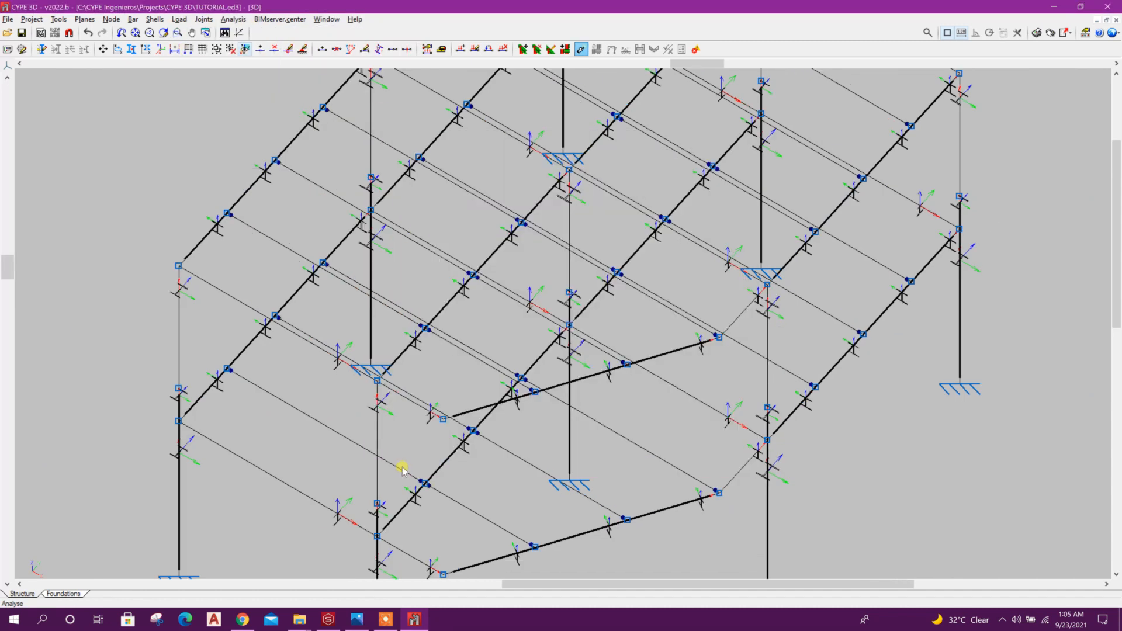
pyautogui.click(457, 366)
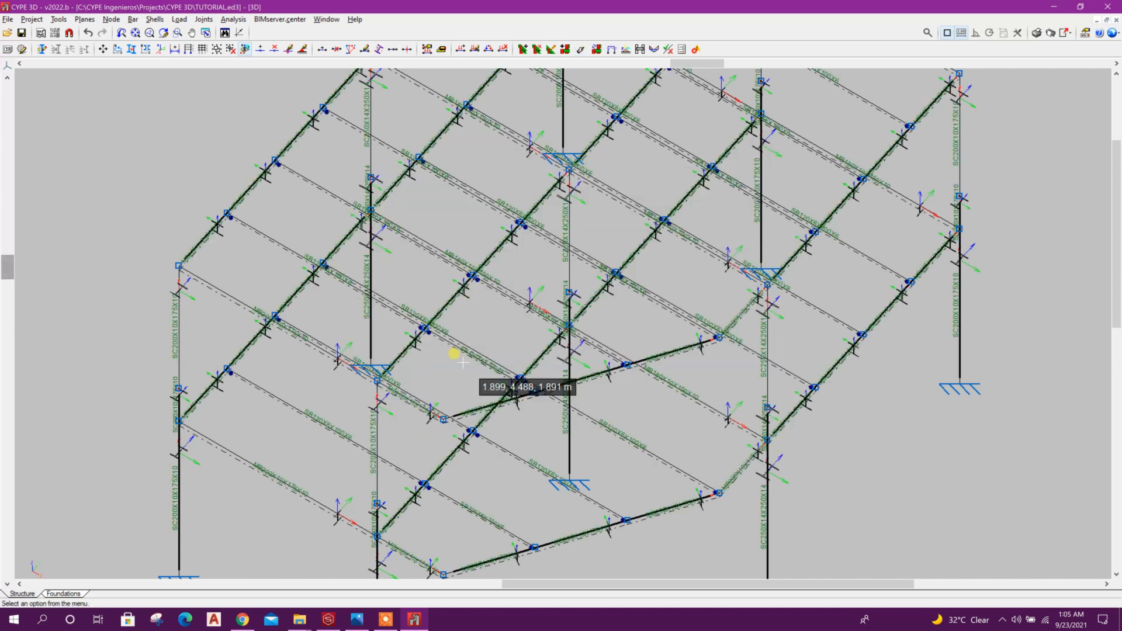
# Step: Design the joints by resolving all nodes with bolted connections, and inspect the joints along the upper-floor skewed edge beam
pyautogui.click(234, 20)
pyautogui.moveTo(370, 47)
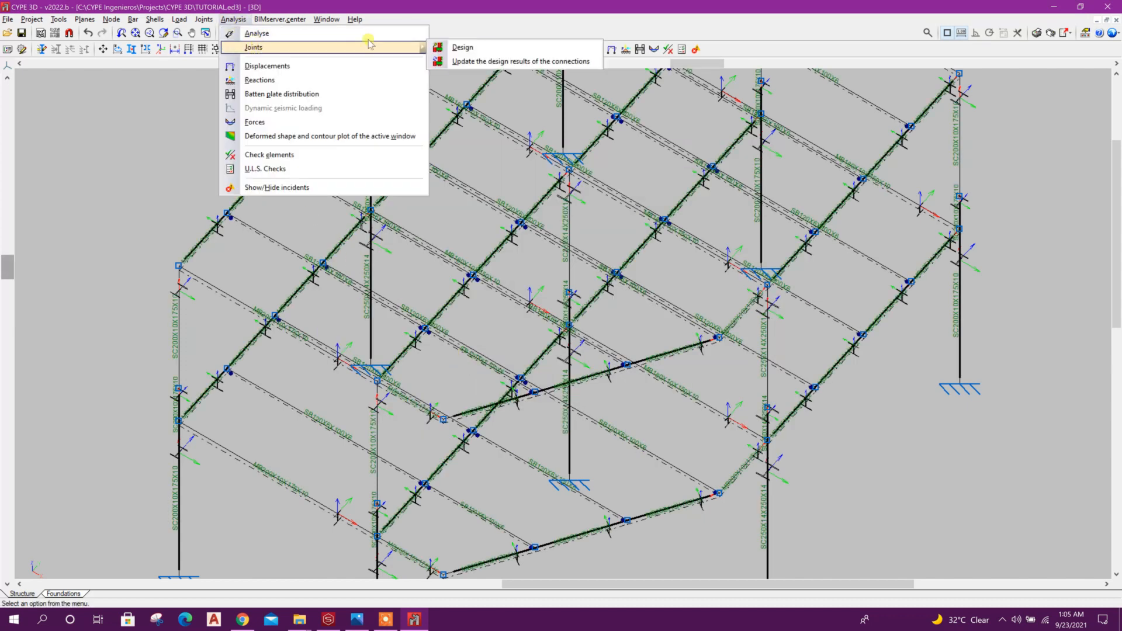
pyautogui.click(433, 47)
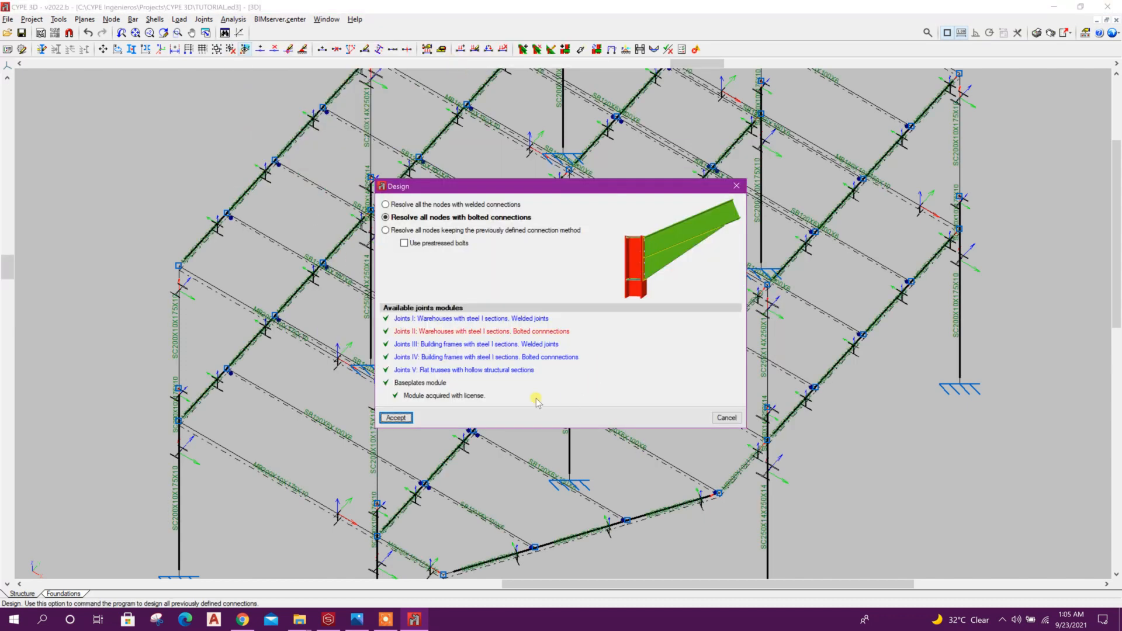
pyautogui.click(396, 418)
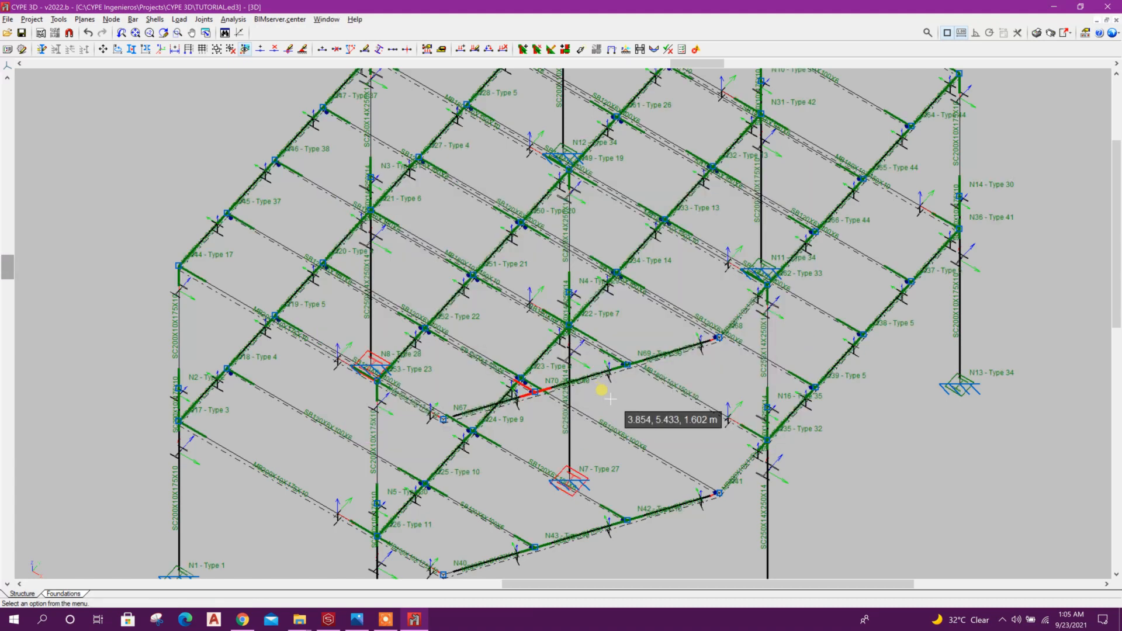
pyautogui.scroll(-2, 610, 399)
pyautogui.keyDown('shift'); pyautogui.moveTo(649, 448); pyautogui.dragTo(678, 415, button='middle'); pyautogui.keyUp('shift')
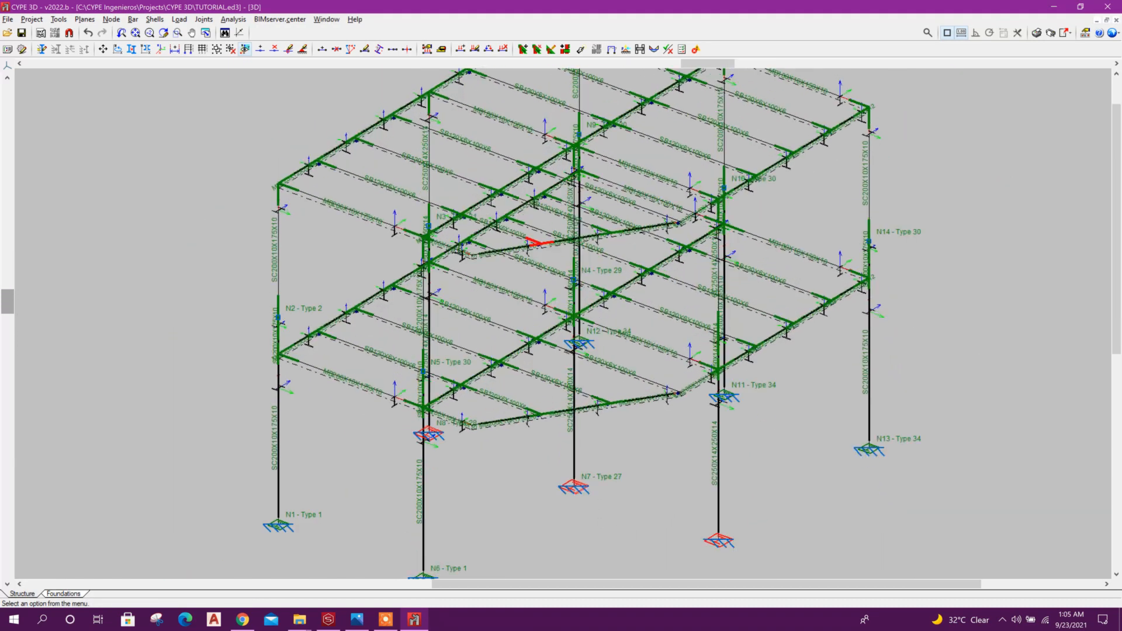
pyautogui.keyDown('shift'); pyautogui.moveTo(786, 391); pyautogui.dragTo(608, 363, button='middle'); pyautogui.keyUp('shift')
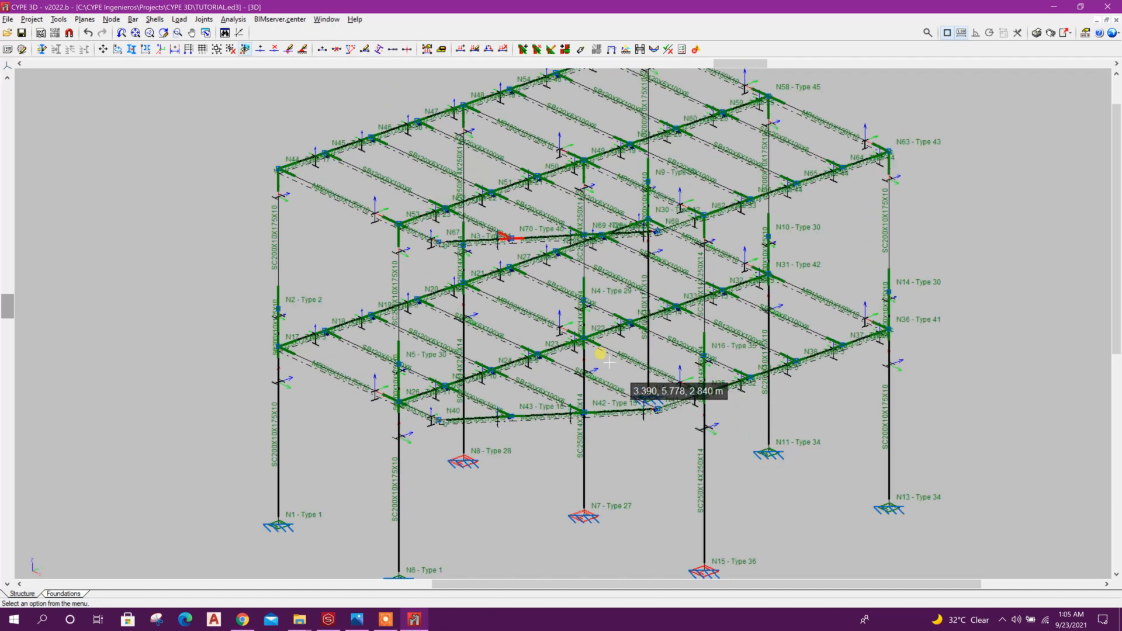
pyautogui.scroll(5, 643, 350)
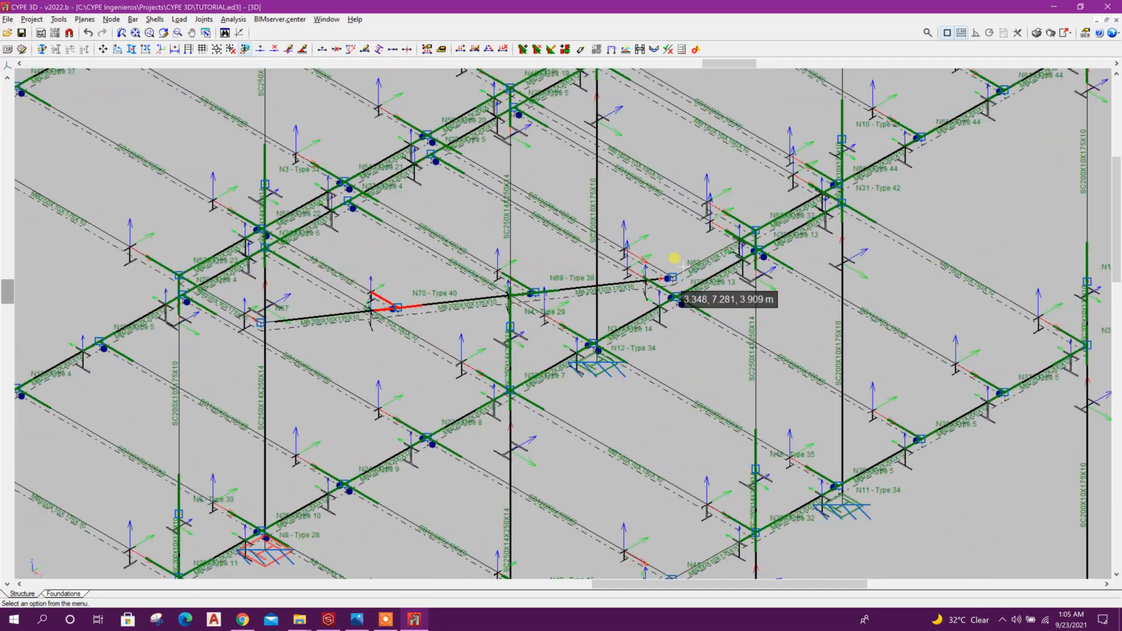
pyautogui.scroll(3, 683, 266)
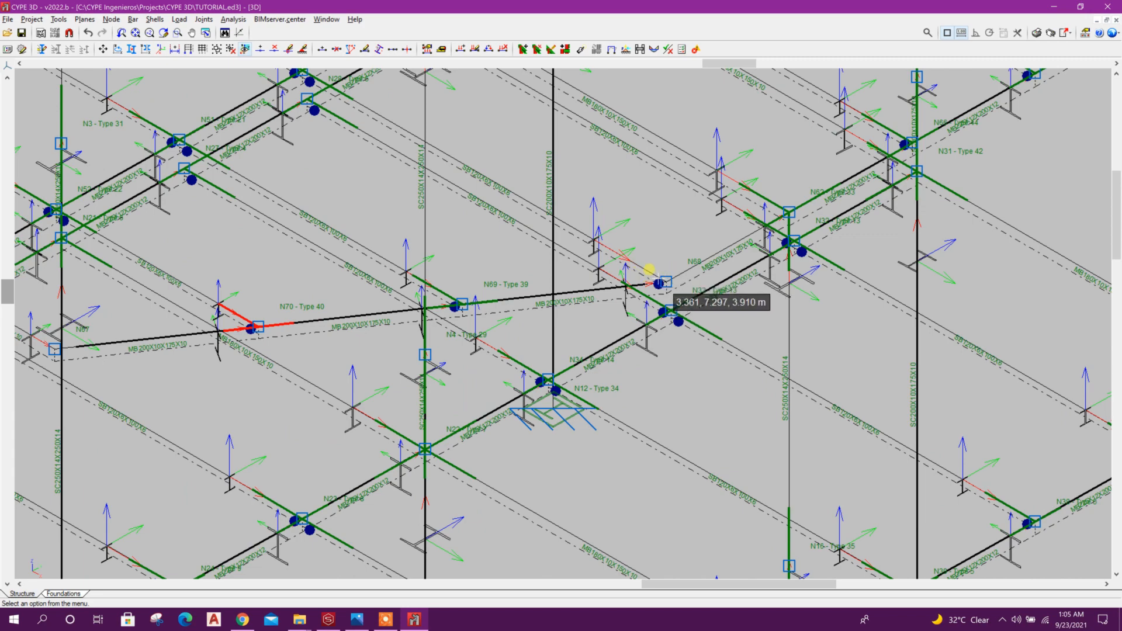
pyautogui.scroll(-5, 654, 280)
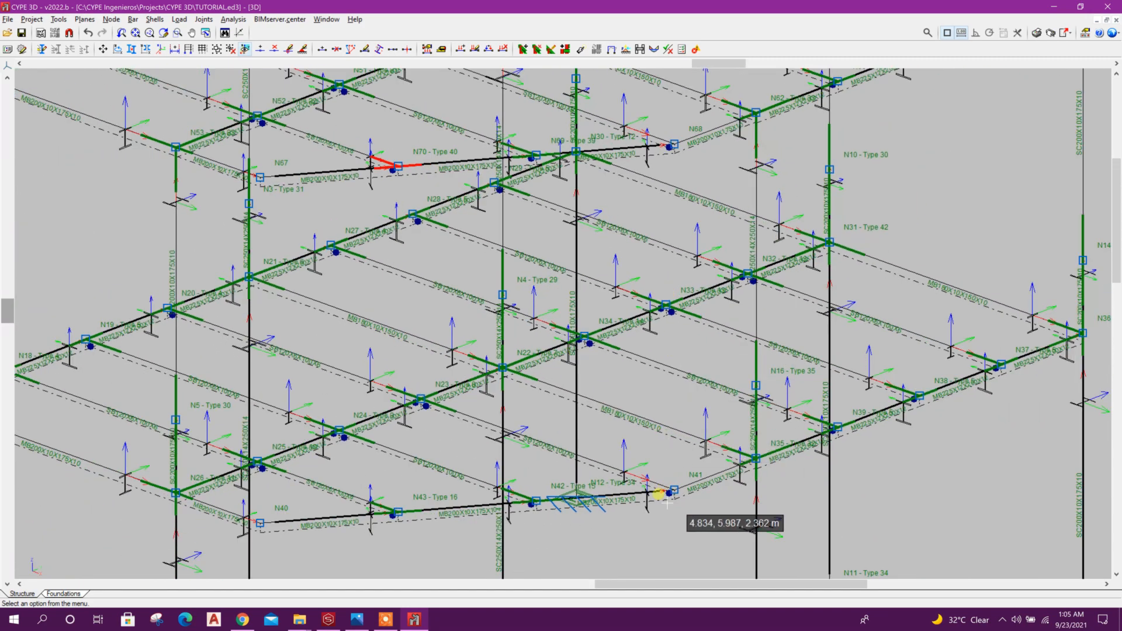
pyautogui.scroll(1, 663, 496)
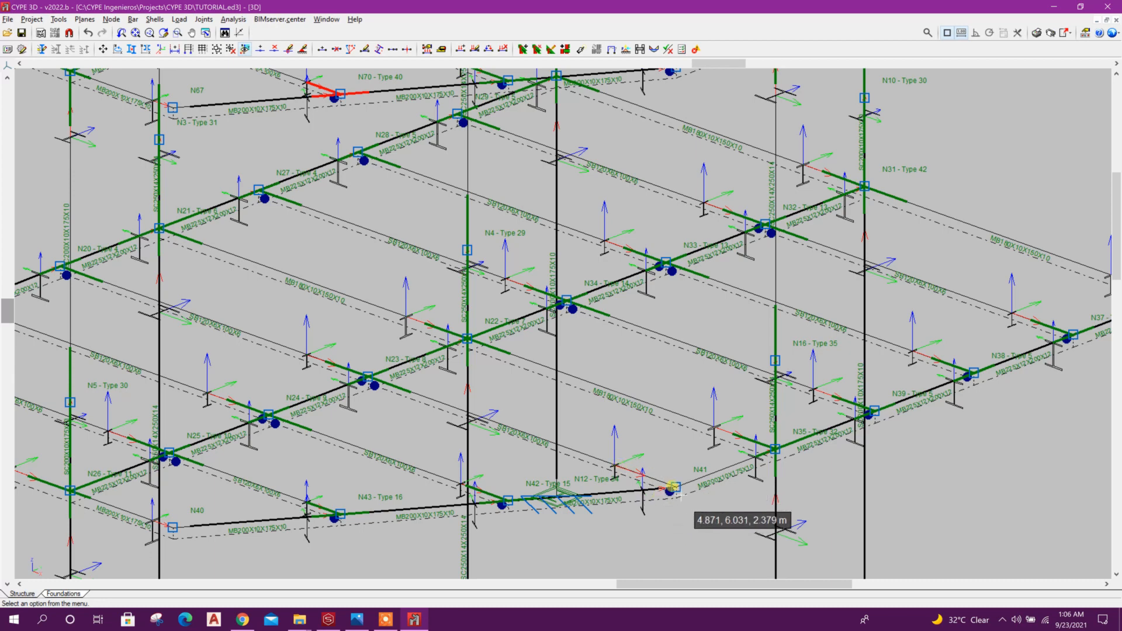
pyautogui.scroll(-3, 605, 421)
pyautogui.moveTo(560, 326); pyautogui.dragTo(534, 338, button='middle')
pyautogui.scroll(2, 520, 286)
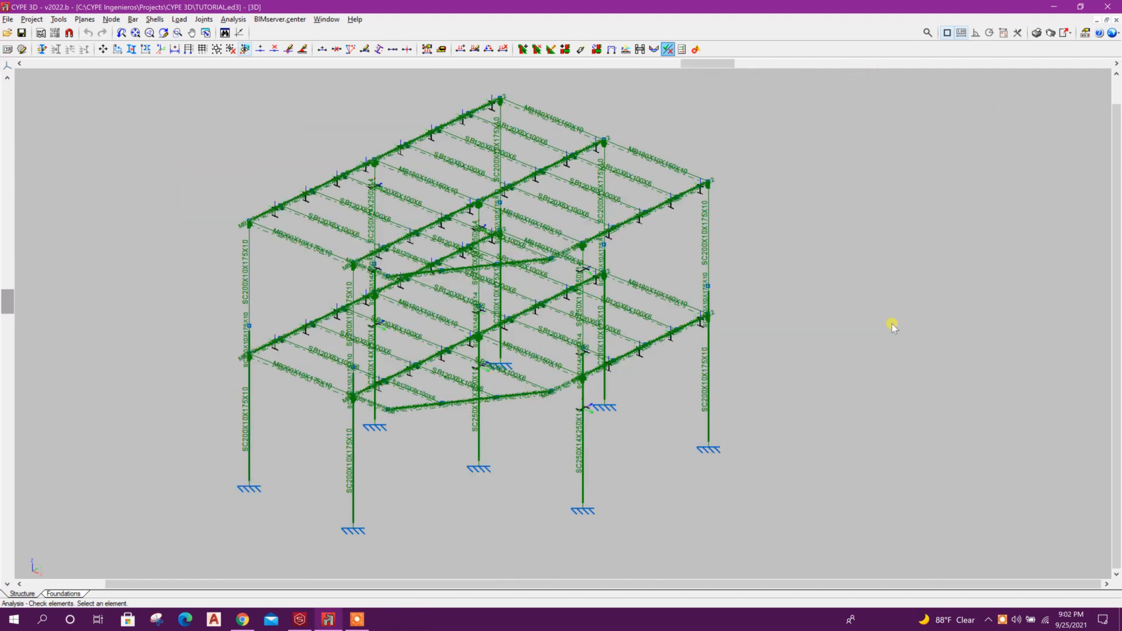
# Step: Open the displacement results and select the SW+DL1+LL1 combination from the Displacements type
pyautogui.click(235, 20)
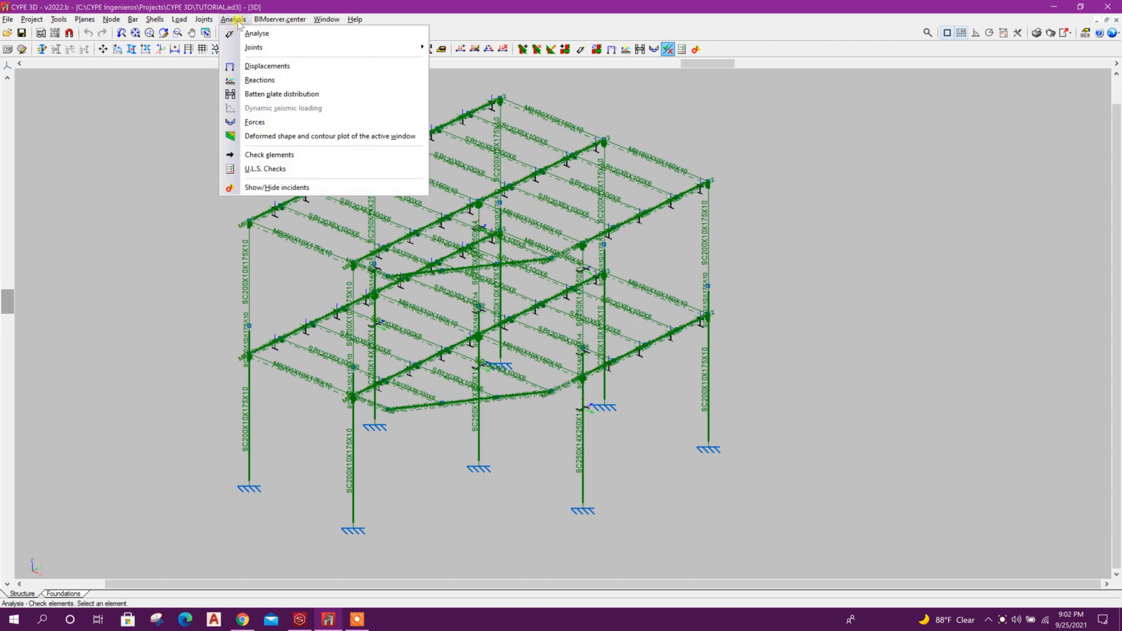
pyautogui.click(268, 66)
pyautogui.click(94, 142)
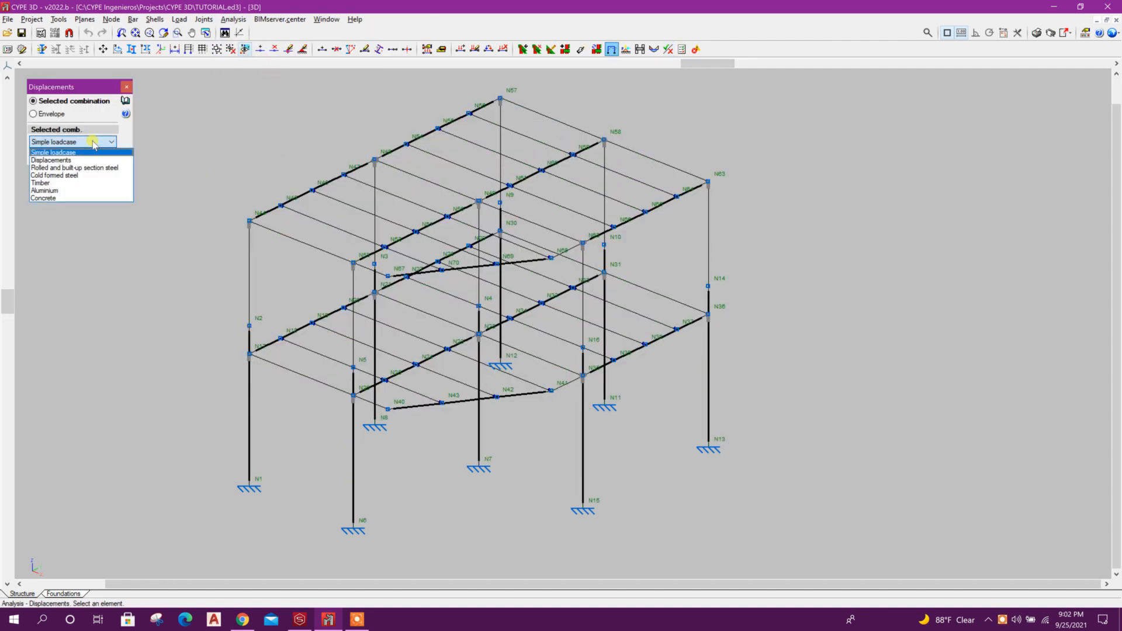
pyautogui.click(80, 160)
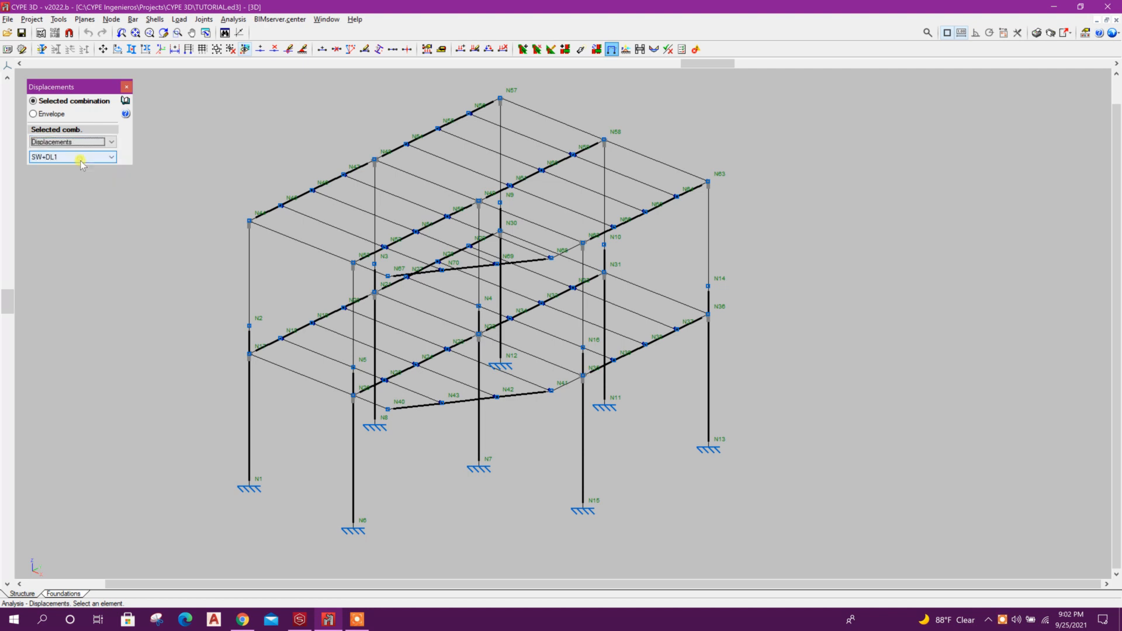
pyautogui.click(80, 157)
pyautogui.click(78, 175)
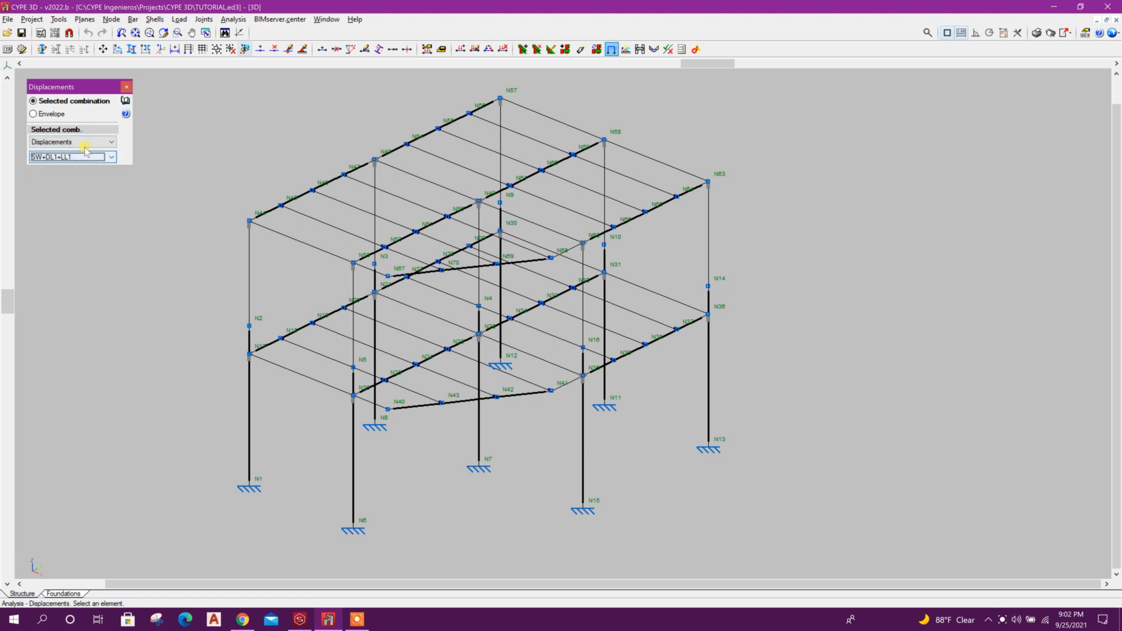
# Step: Read the end-node displacements of several bars on the upper and lower floors
pyautogui.moveTo(319, 225)
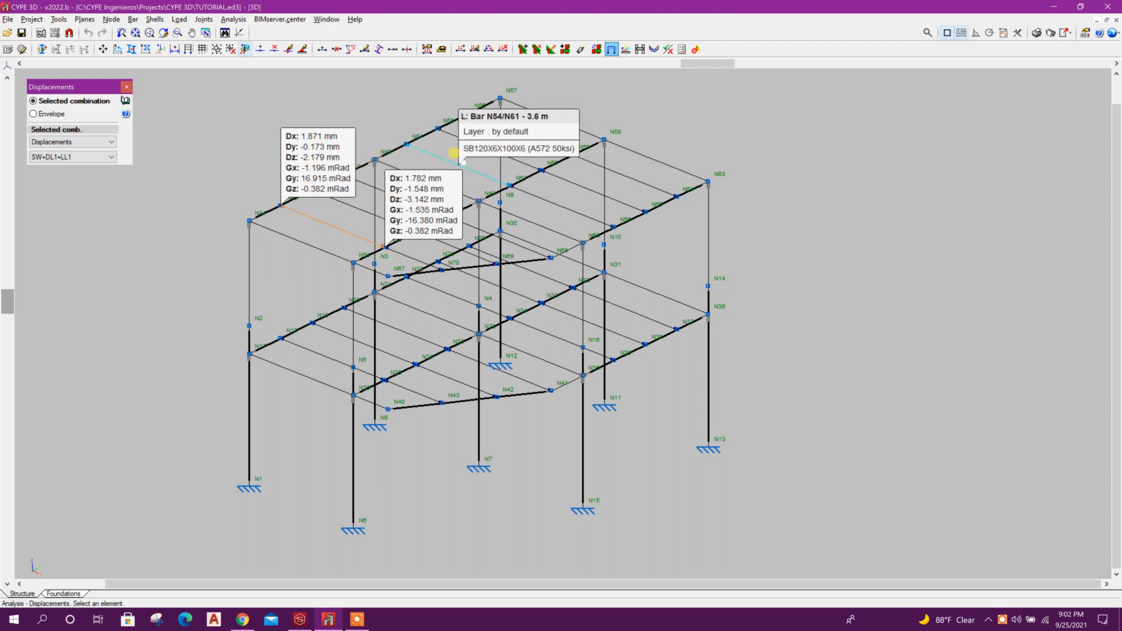
pyautogui.moveTo(478, 168)
pyautogui.moveTo(578, 185)
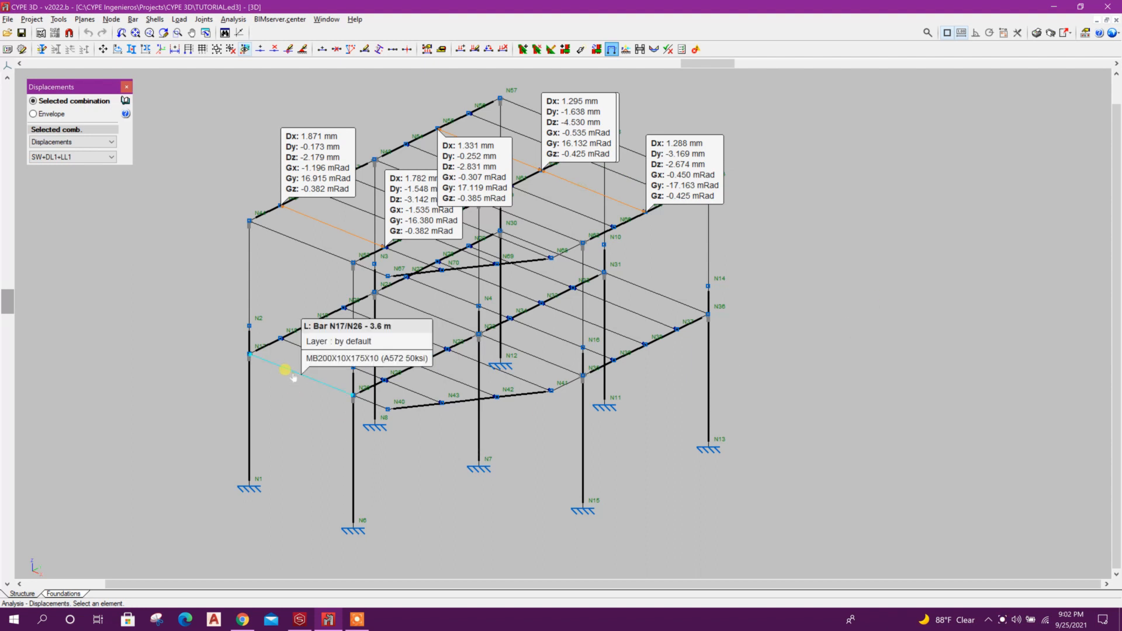
pyautogui.moveTo(292, 379)
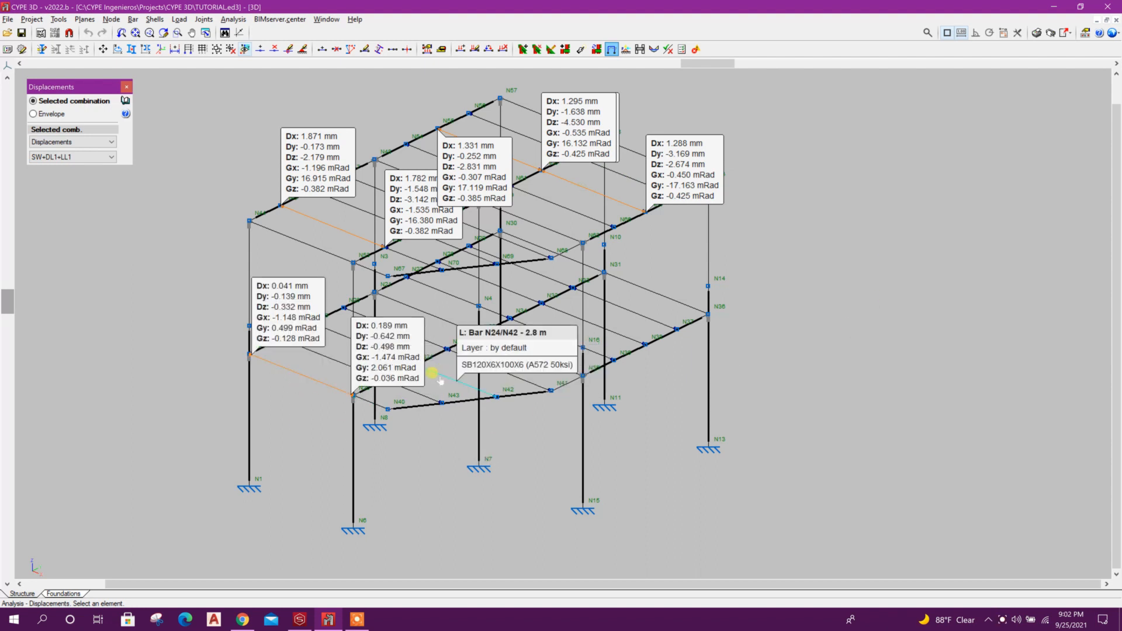
pyautogui.moveTo(478, 336)
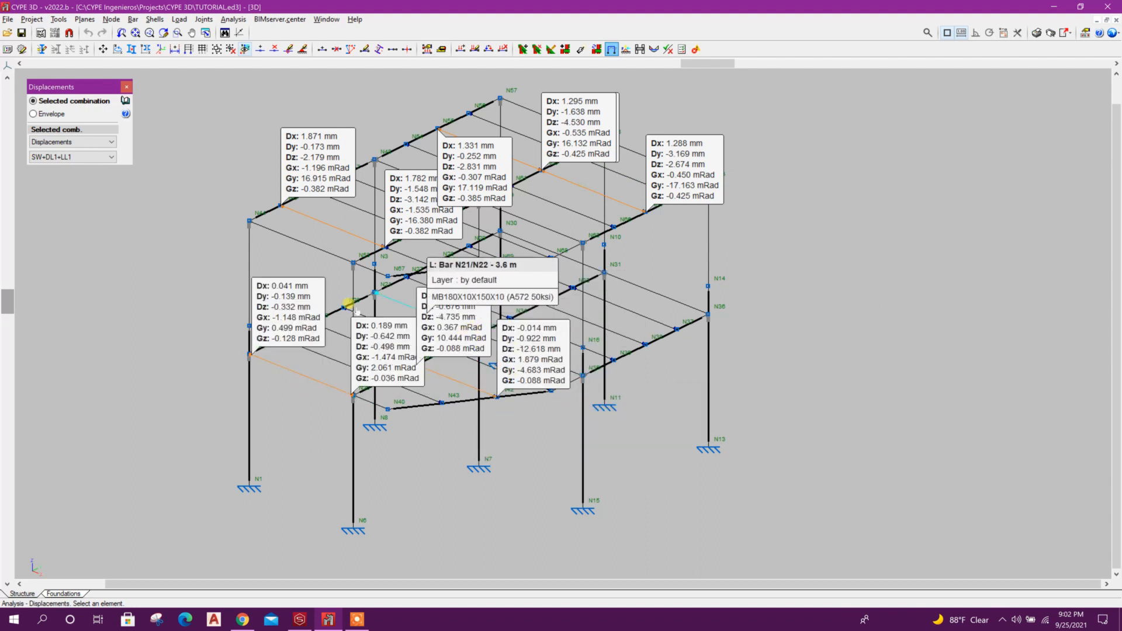
# Step: Switch to the reaction results and select the Foundation concrete combination 1.4 SW+1.4 DL1
pyautogui.click(233, 20)
pyautogui.click(330, 84)
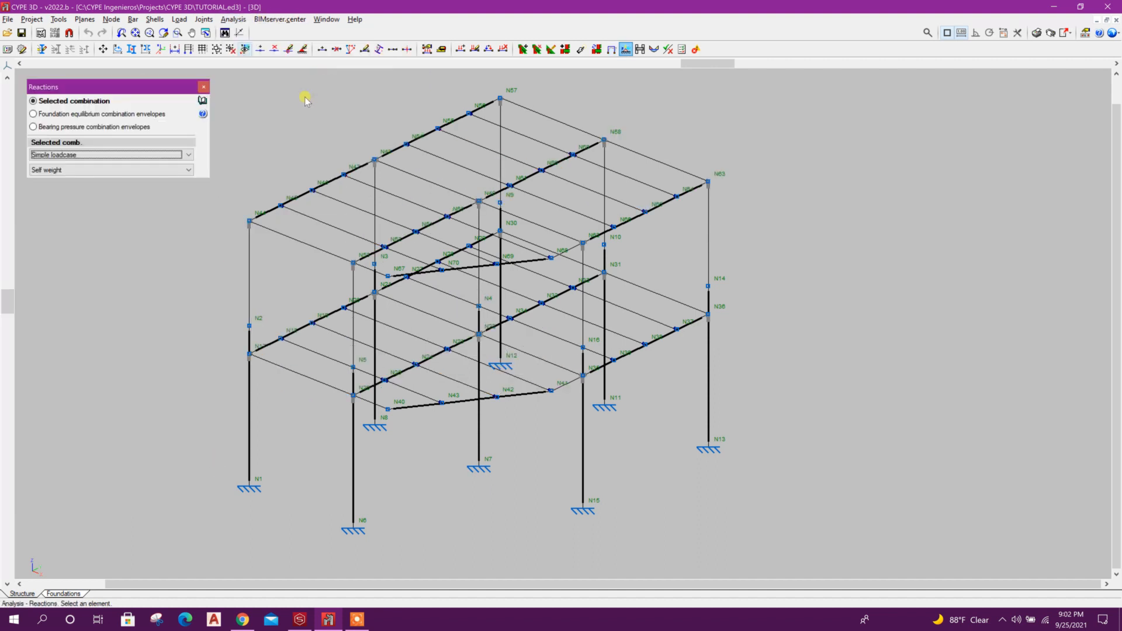
pyautogui.click(111, 169)
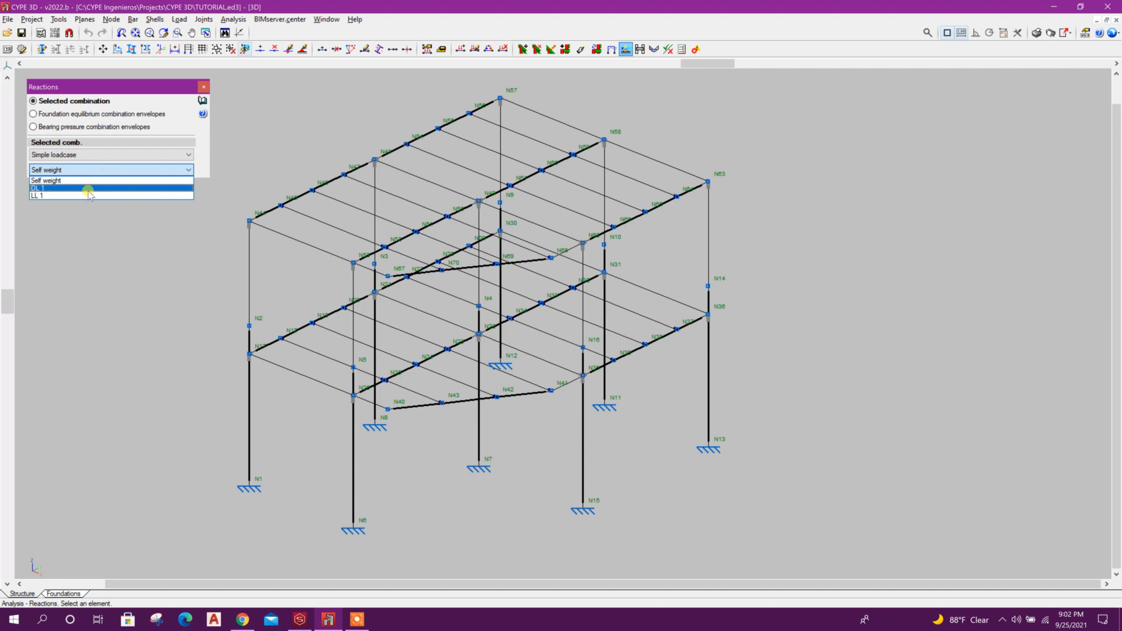
pyautogui.click(94, 154)
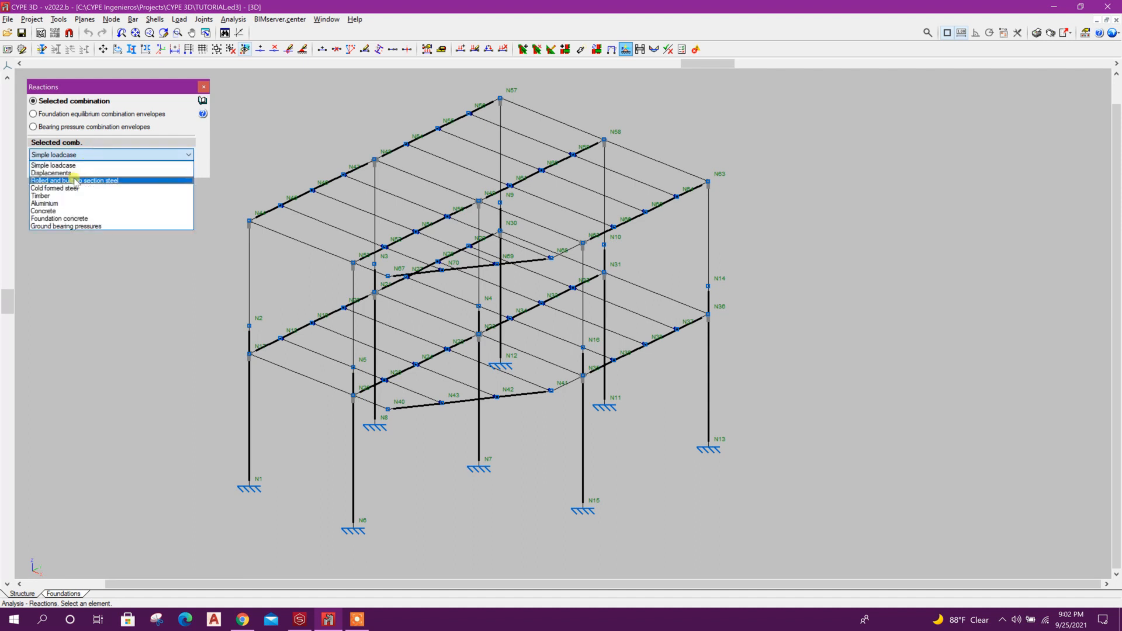
pyautogui.click(81, 219)
pyautogui.click(88, 169)
pyautogui.click(89, 171)
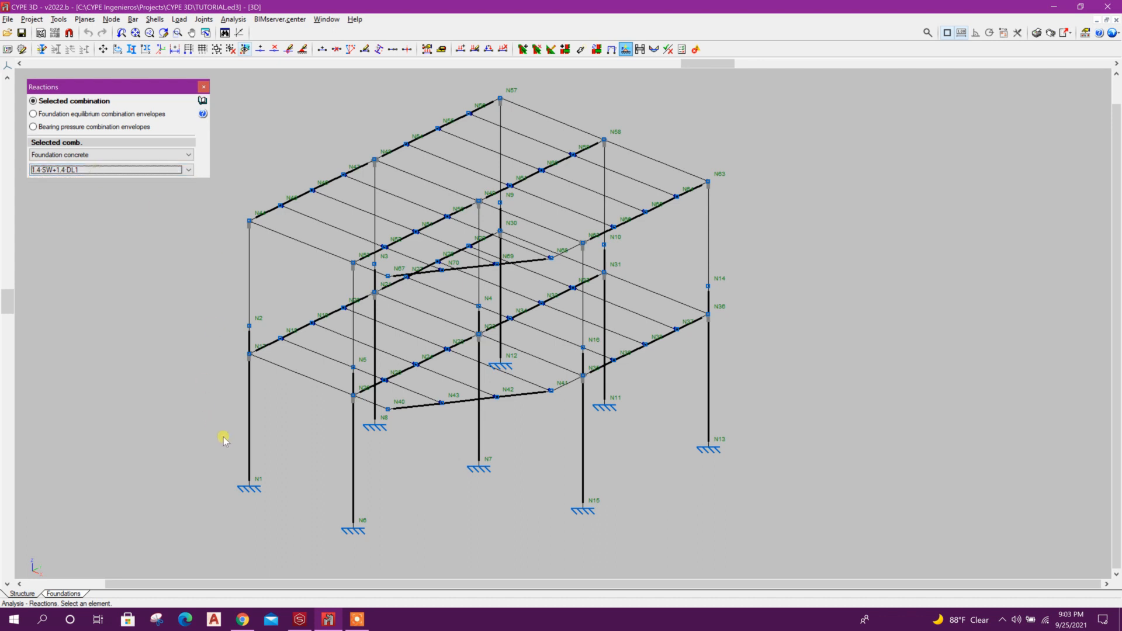
# Step: Show the support reactions at column bases N1, N6 and N7
pyautogui.click(251, 487)
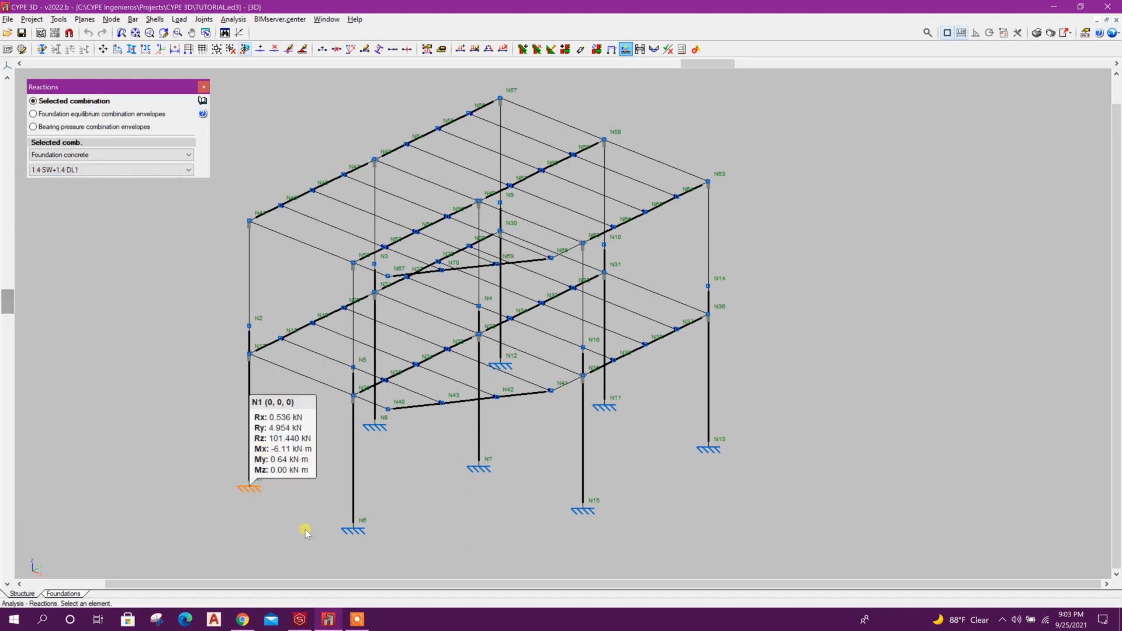
pyautogui.click(353, 529)
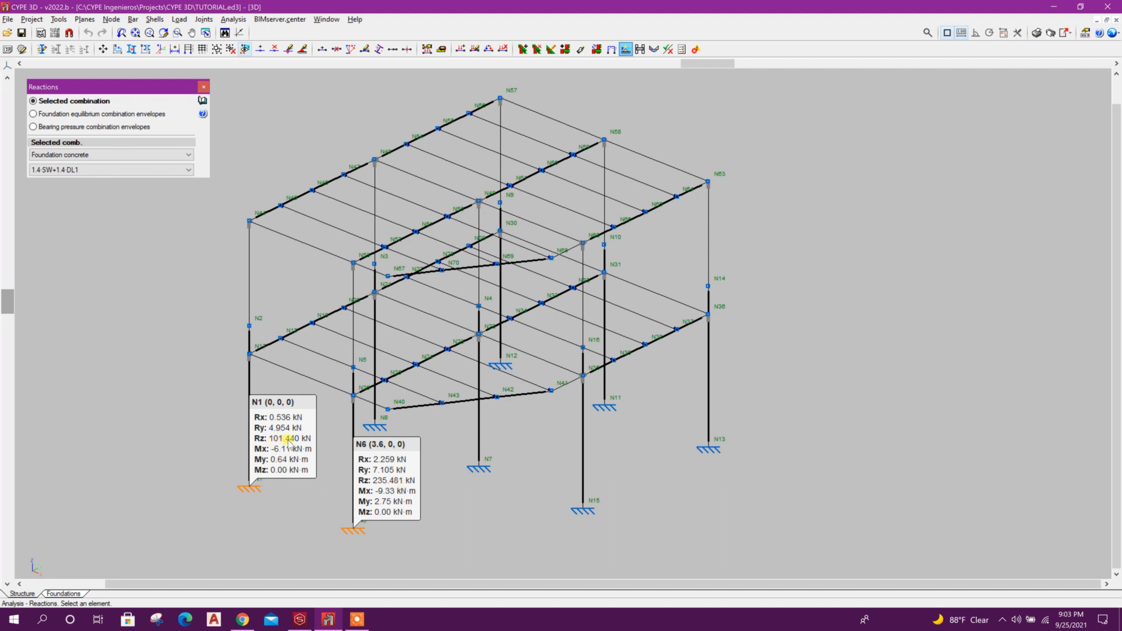
pyautogui.click(479, 468)
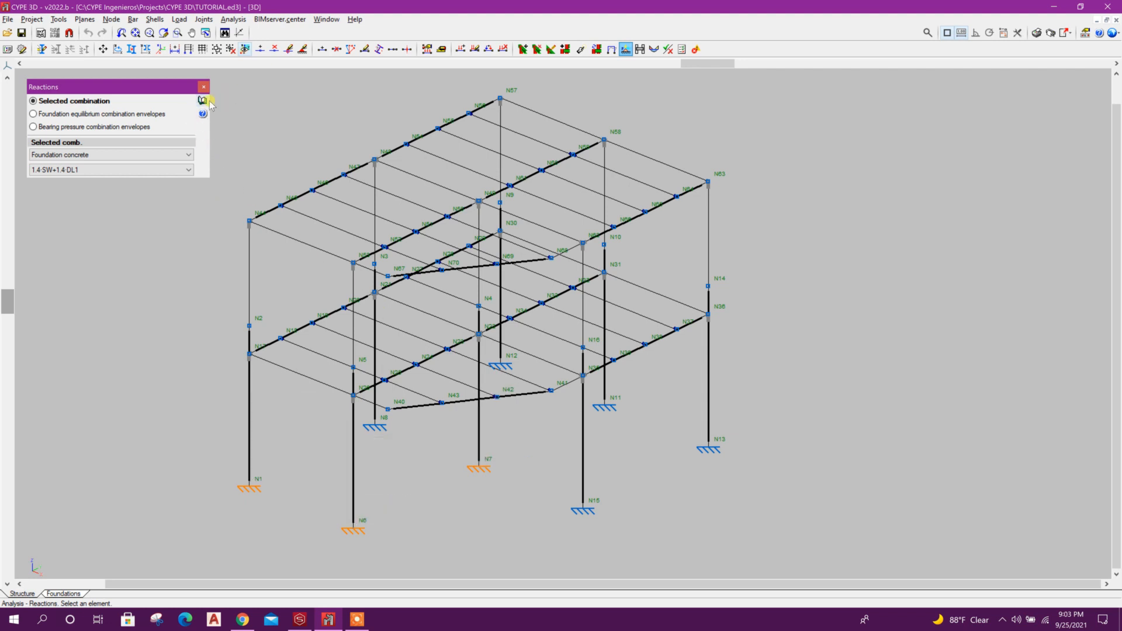
# Step: Switch to the force diagrams and select the Rolled and built-up section steel combination 1.2 SW+1.2 DL1+1.6 LL1
pyautogui.click(234, 20)
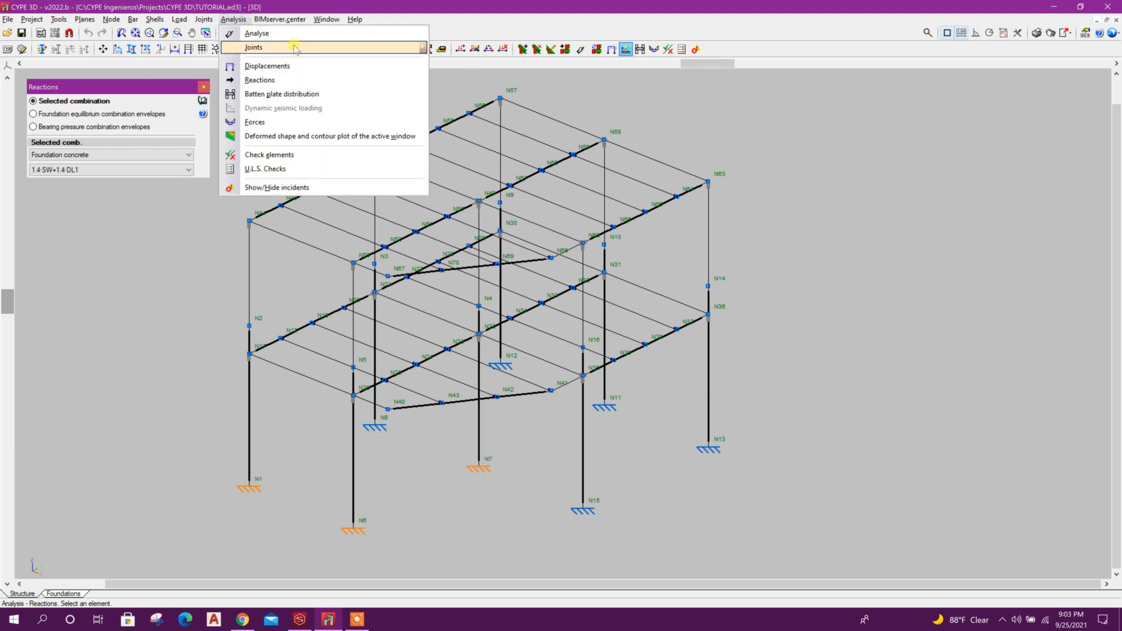
pyautogui.click(304, 124)
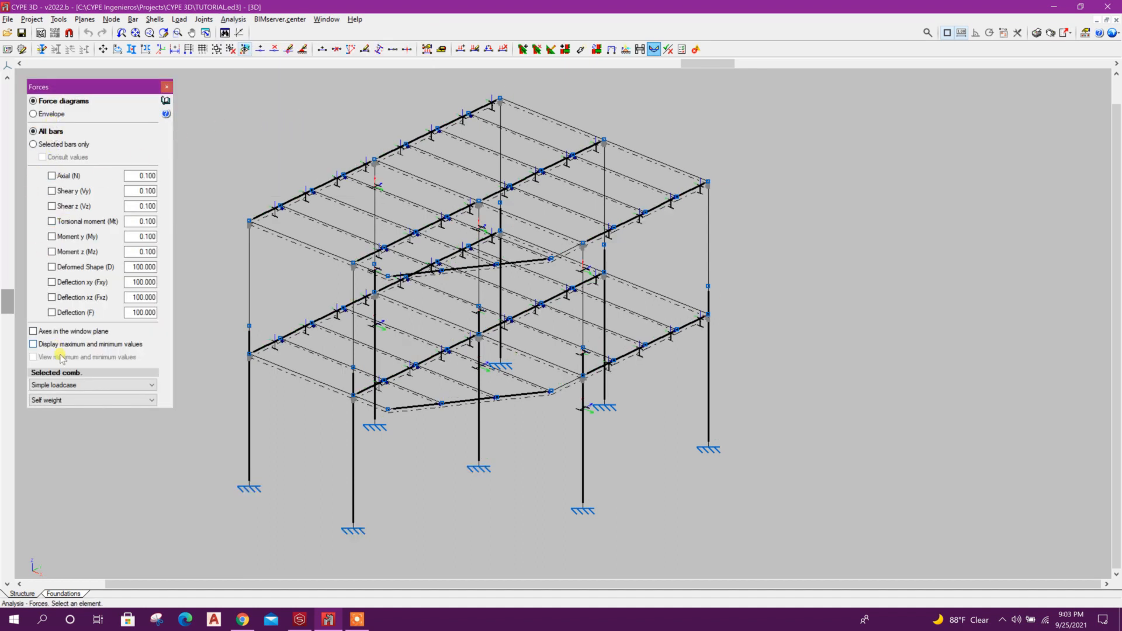
pyautogui.click(76, 385)
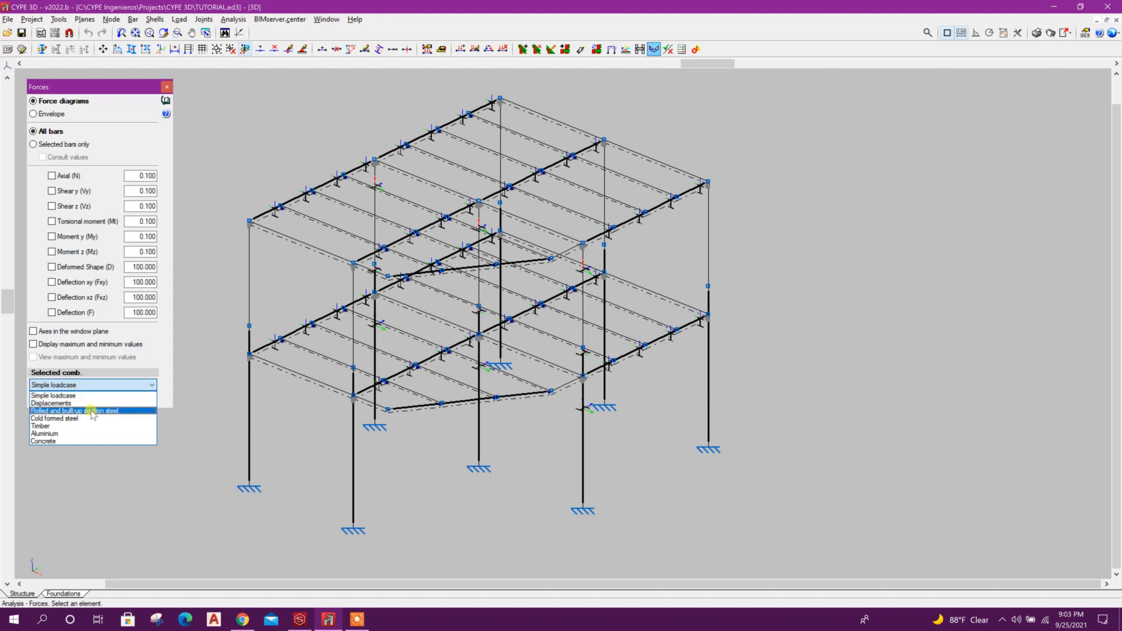
pyautogui.click(92, 411)
pyautogui.click(81, 400)
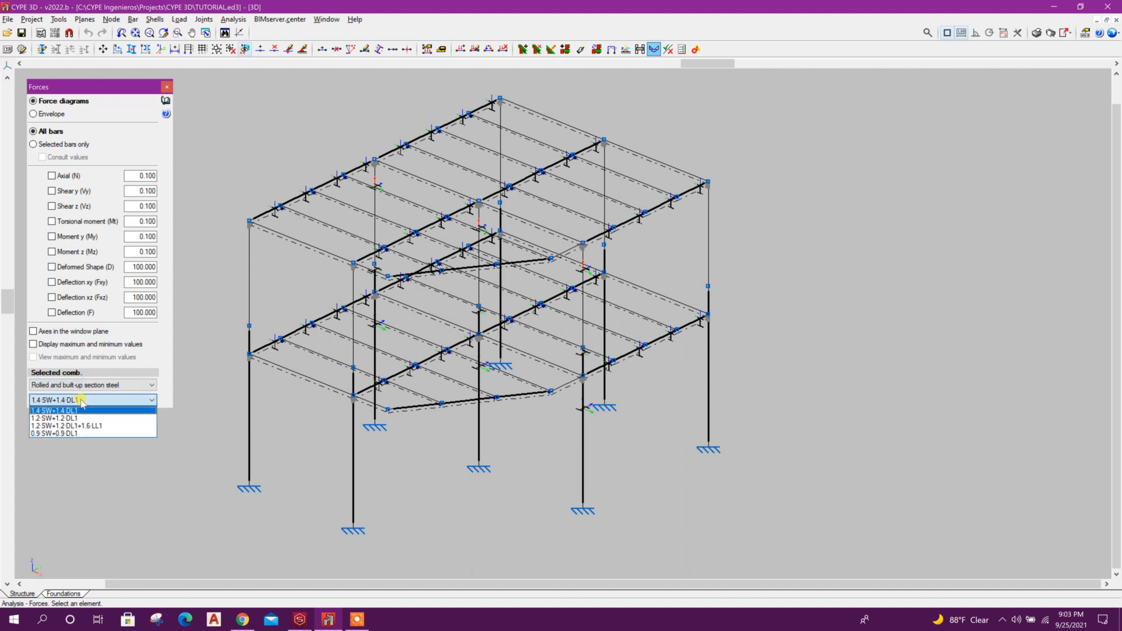
pyautogui.click(96, 426)
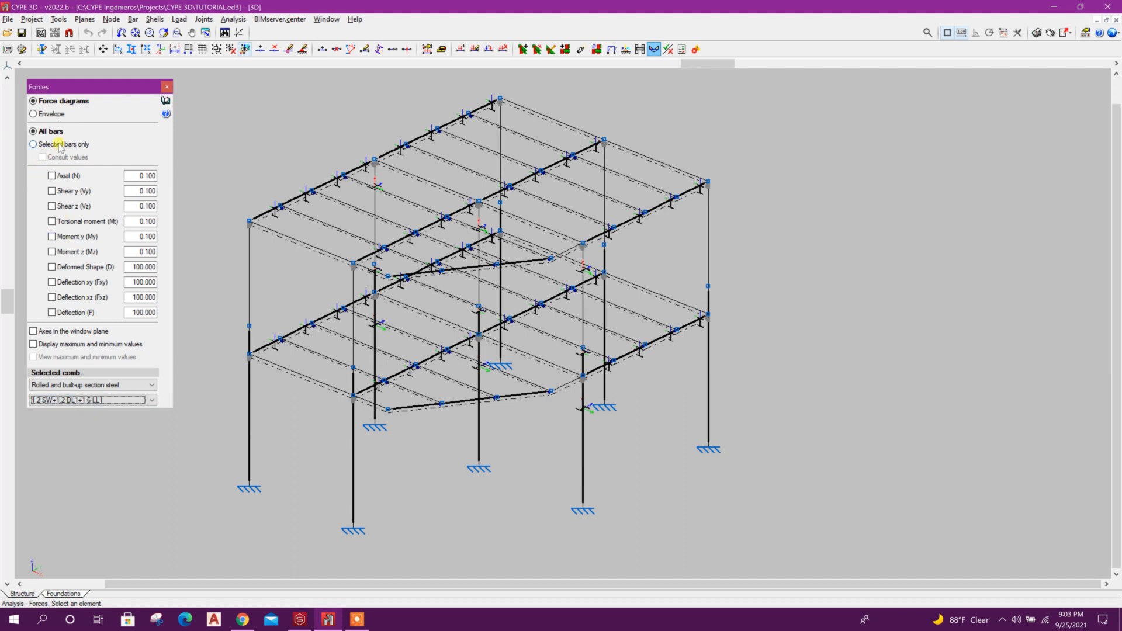
# Step: Show the axial force diagram on all bars with its maximum and minimum values
pyautogui.click(52, 176)
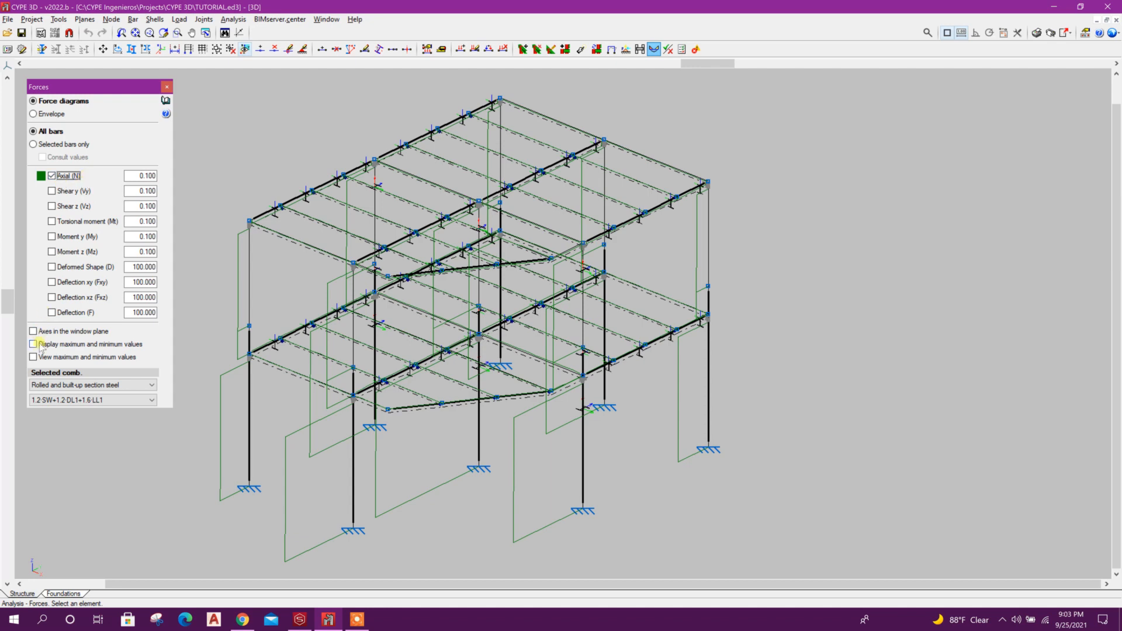
pyautogui.click(60, 347)
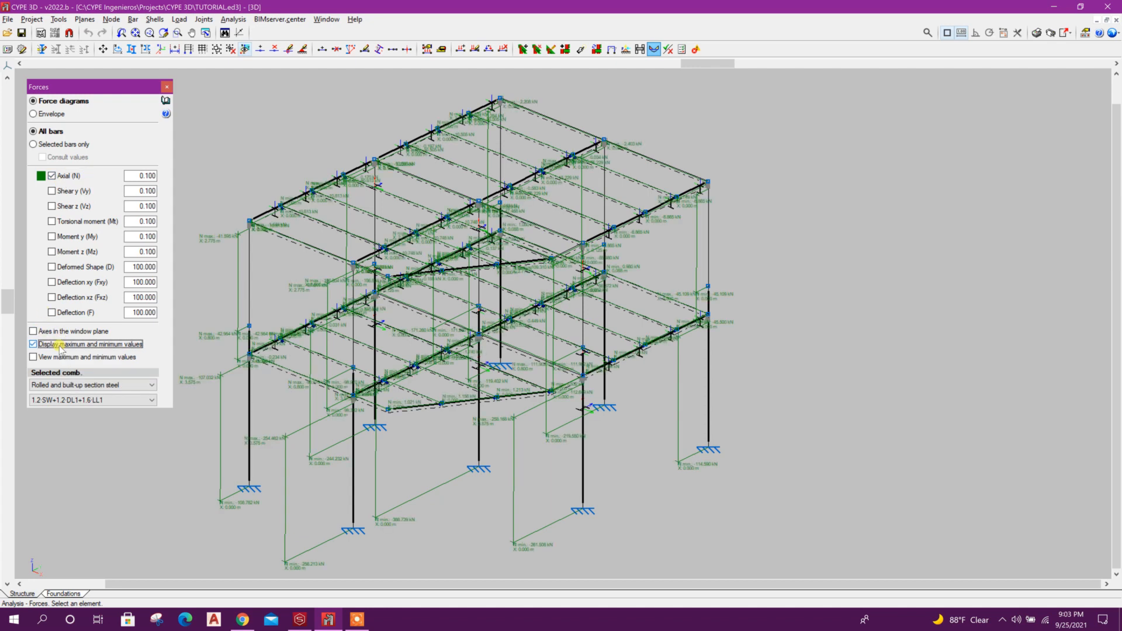
pyautogui.scroll(3, 224, 281)
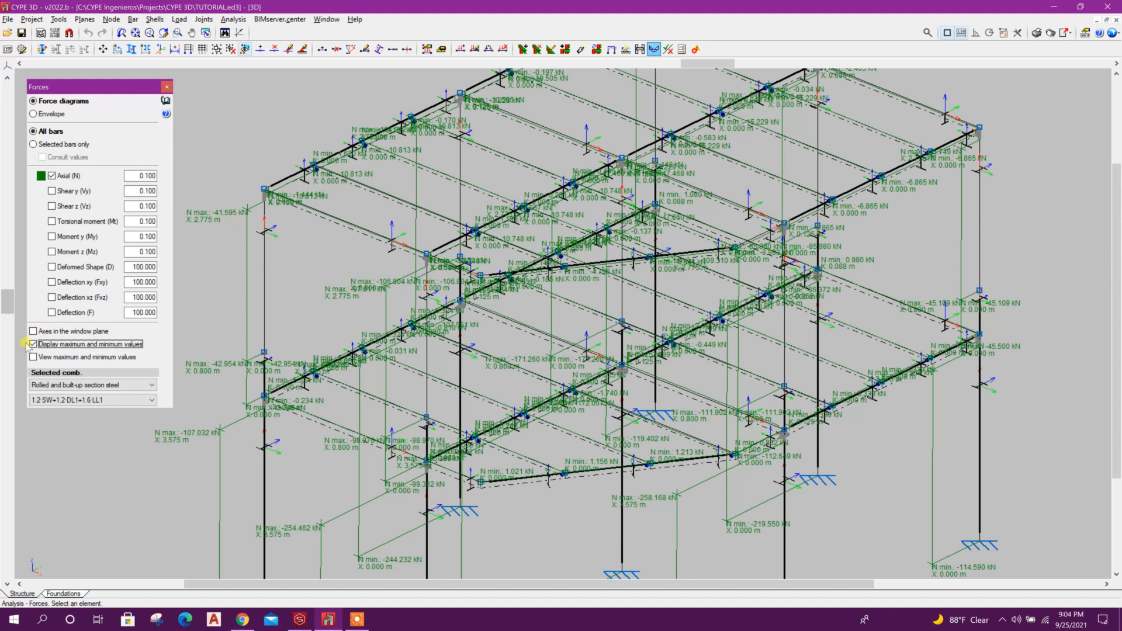
# Step: Replace the axial diagram with the Shear y diagram, followed by the Shear z diagram
pyautogui.click(63, 176)
pyautogui.click(67, 191)
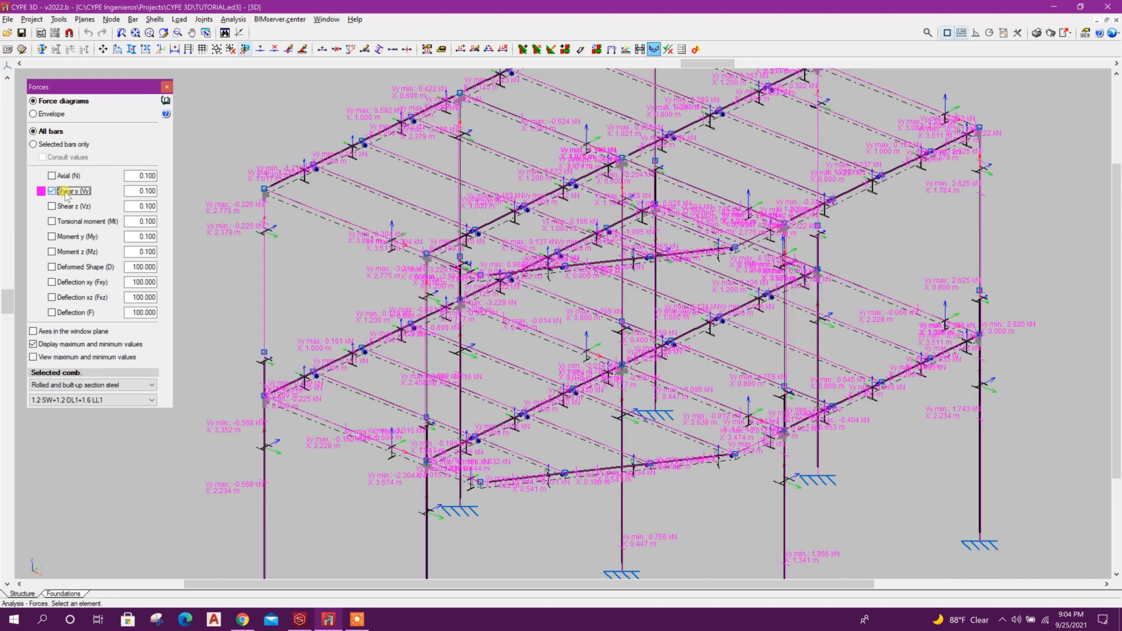
pyautogui.click(66, 192)
pyautogui.click(88, 208)
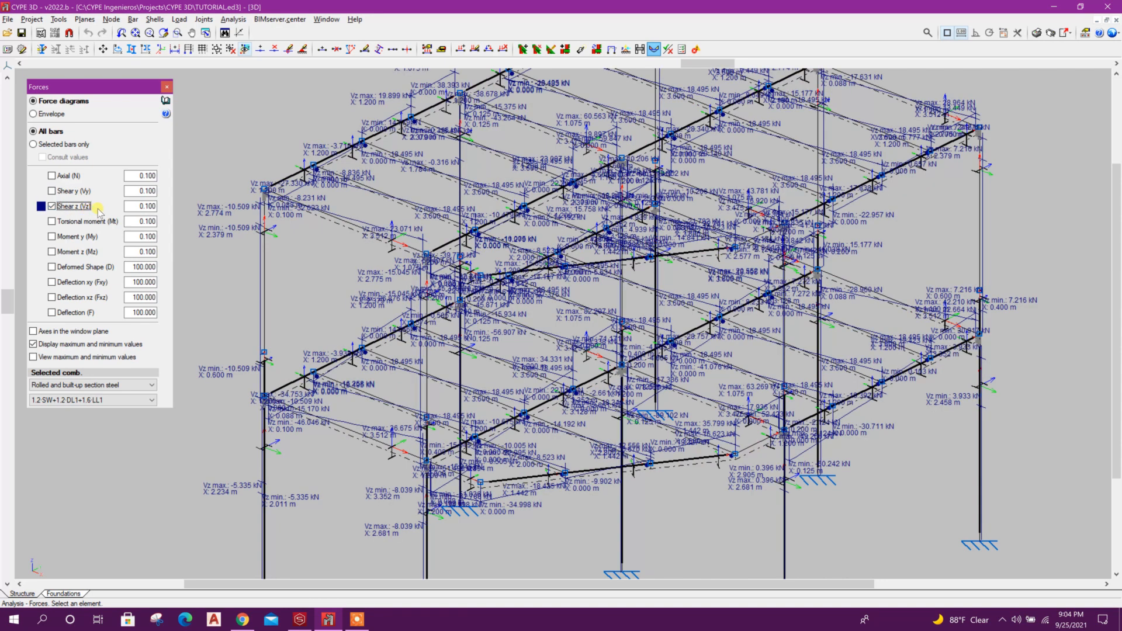
# Step: Replace the shear diagram with the torsional moment diagram, followed by the Moment y diagram
pyautogui.click(65, 207)
pyautogui.click(69, 222)
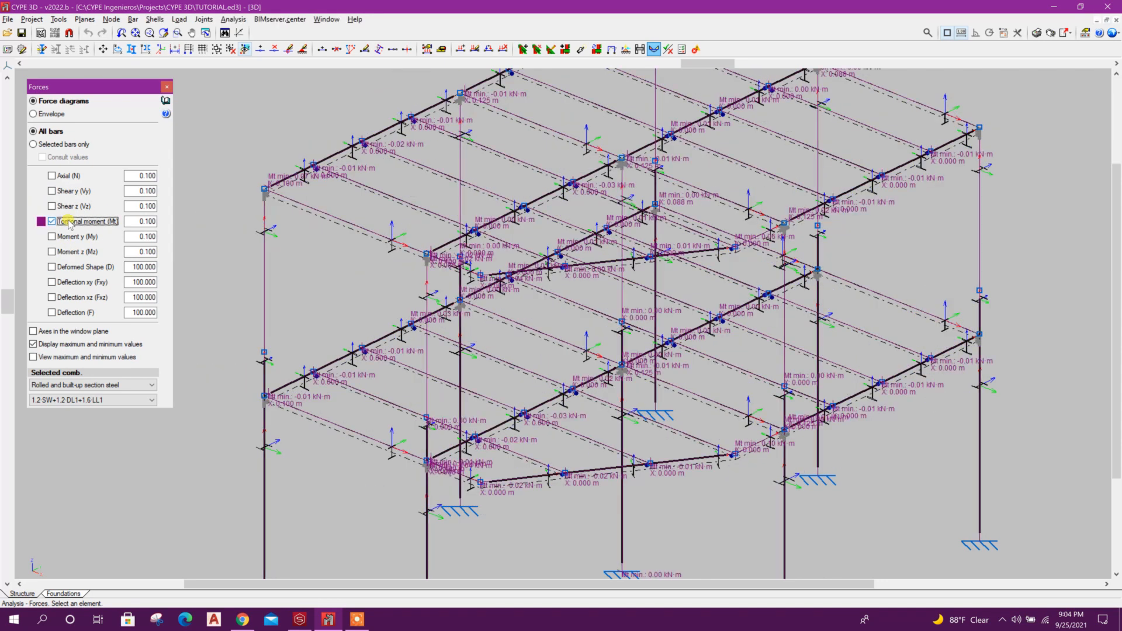
pyautogui.click(69, 222)
pyautogui.click(63, 237)
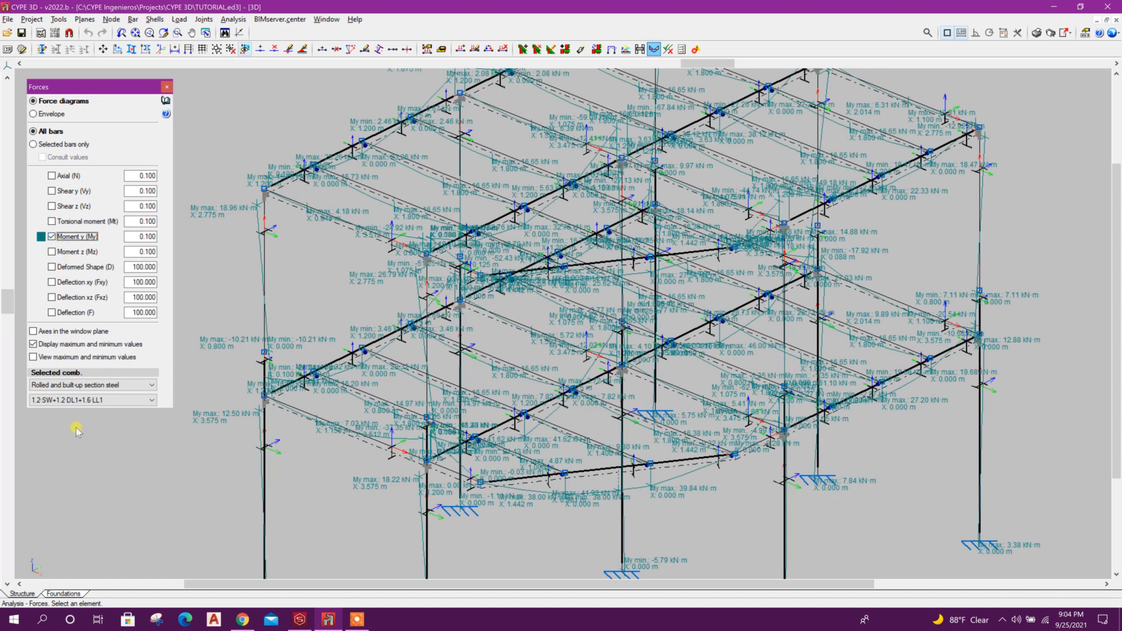
# Step: Hide the maximum and minimum values and examine the Moment y and Moment z diagrams in turn from other angles
pyautogui.click(33, 345)
pyautogui.scroll(4, 798, 477)
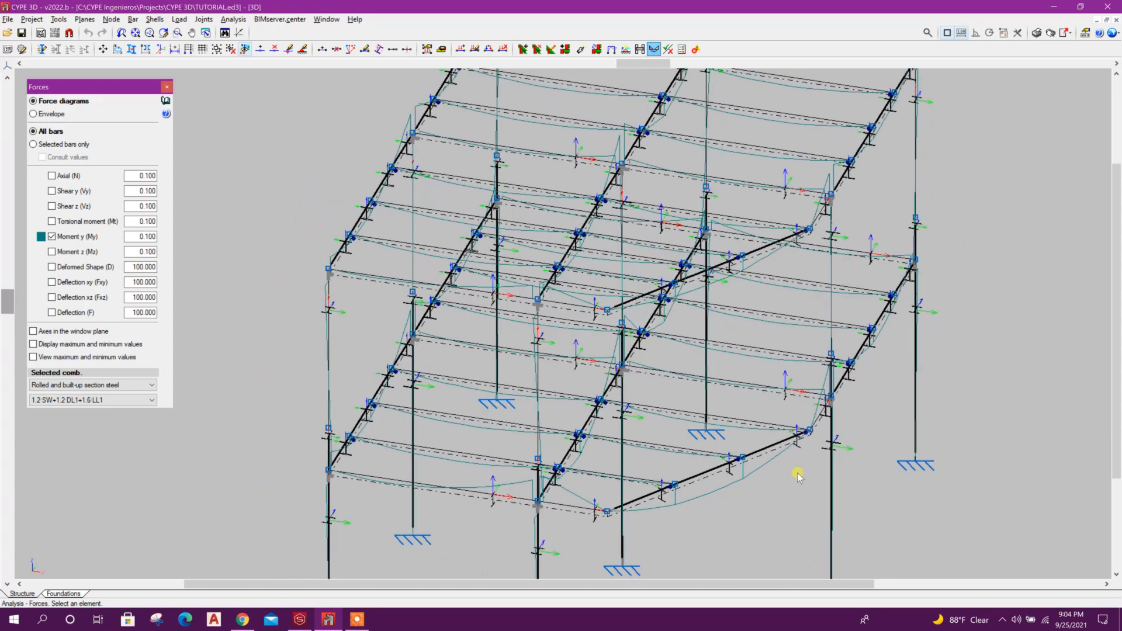
pyautogui.keyDown('shift'); pyautogui.moveTo(786, 491); pyautogui.dragTo(426, 476, button='middle'); pyautogui.keyUp('shift')
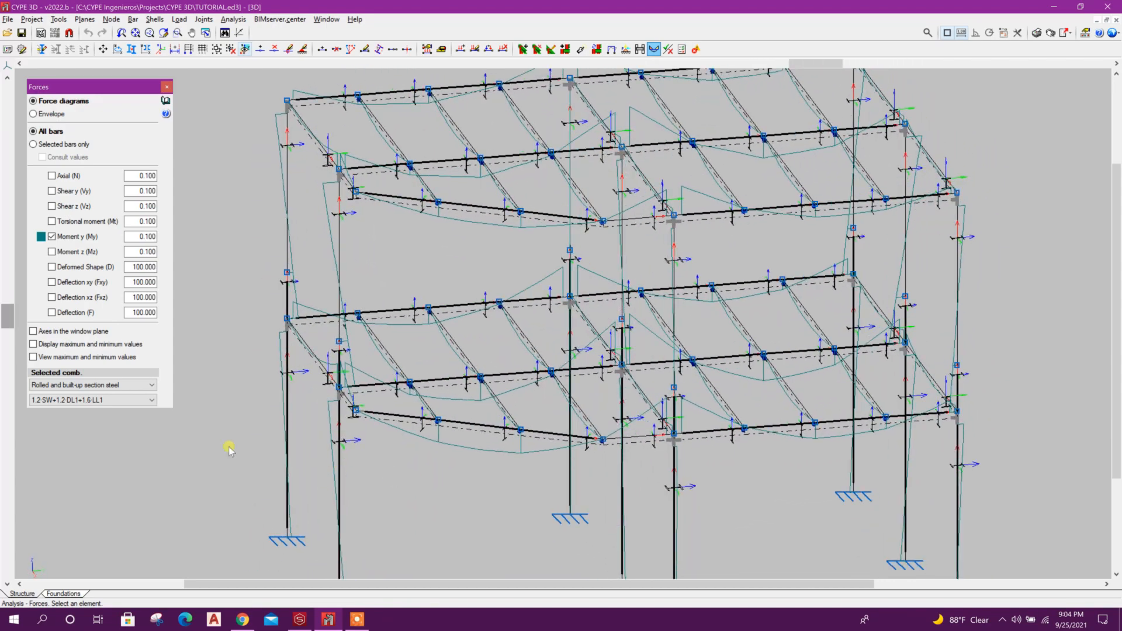
pyautogui.click(53, 252)
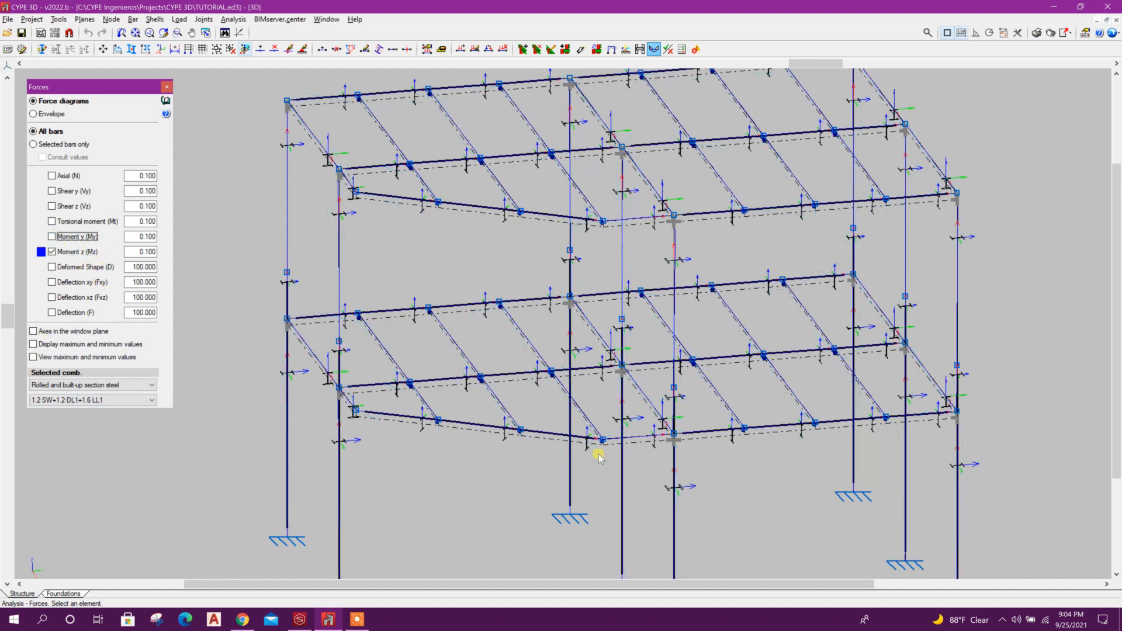
pyautogui.moveTo(599, 457)
pyautogui.keyDown('shift'); pyautogui.mouseDown(button='middle')
pyautogui.moveTo(570, 486)
pyautogui.moveTo(518, 486)
pyautogui.moveTo(584, 424)
pyautogui.moveTo(676, 382)
pyautogui.moveTo(727, 403)
pyautogui.moveTo(754, 359)
pyautogui.moveTo(790, 470)
pyautogui.moveTo(661, 430)
pyautogui.moveTo(596, 437)
pyautogui.mouseUp(button='middle'); pyautogui.keyUp('shift')
# Step: Replace the Moment z diagram with the deformed shape, followed by the Deflection xy diagram
pyautogui.click(75, 267)
pyautogui.click(76, 256)
pyautogui.click(76, 269)
pyautogui.click(81, 283)
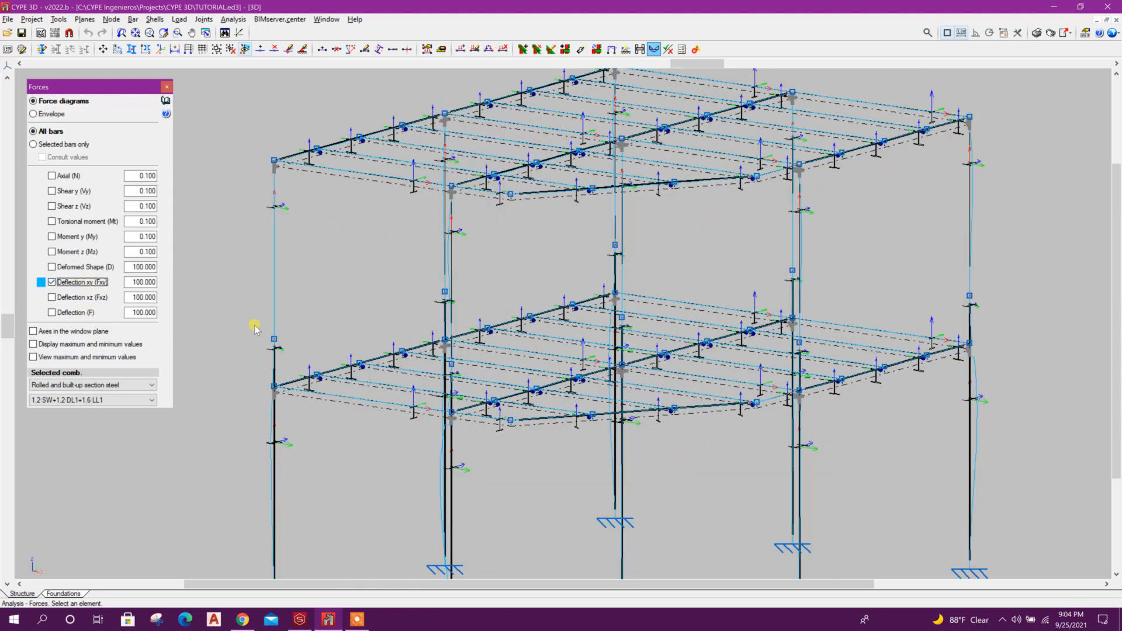
# Step: Replace the Deflection xy diagram with the Deflection xz diagram for all bars and view it from another angle
pyautogui.keyDown('shift'); pyautogui.moveTo(255, 327); pyautogui.dragTo(212, 333, button='middle'); pyautogui.keyUp('shift')
pyautogui.click(91, 298)
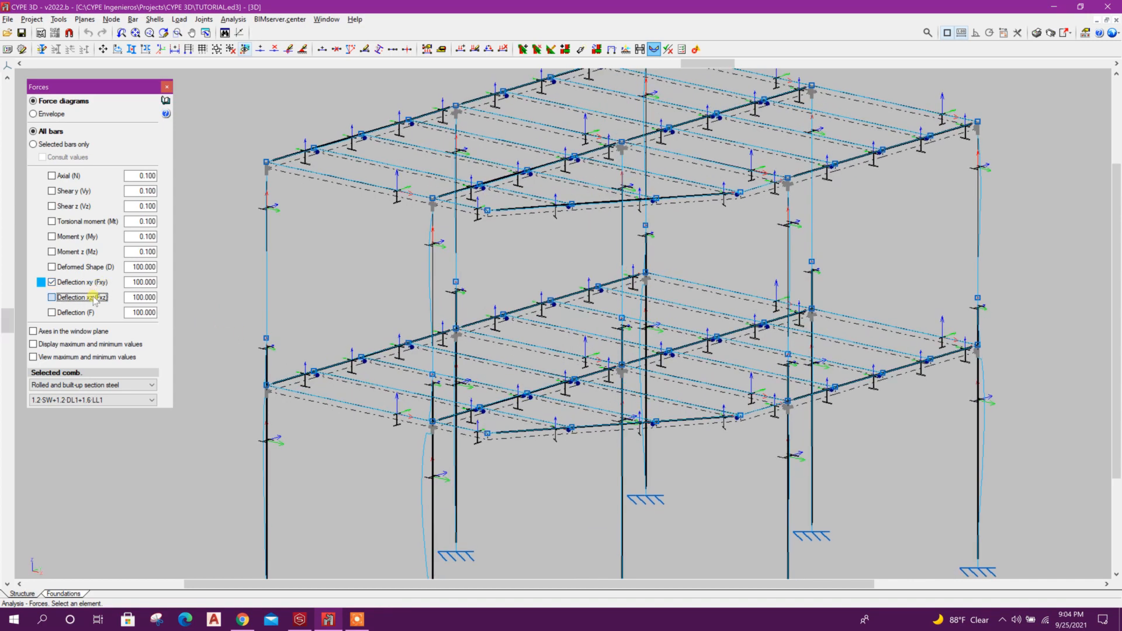
pyautogui.click(91, 283)
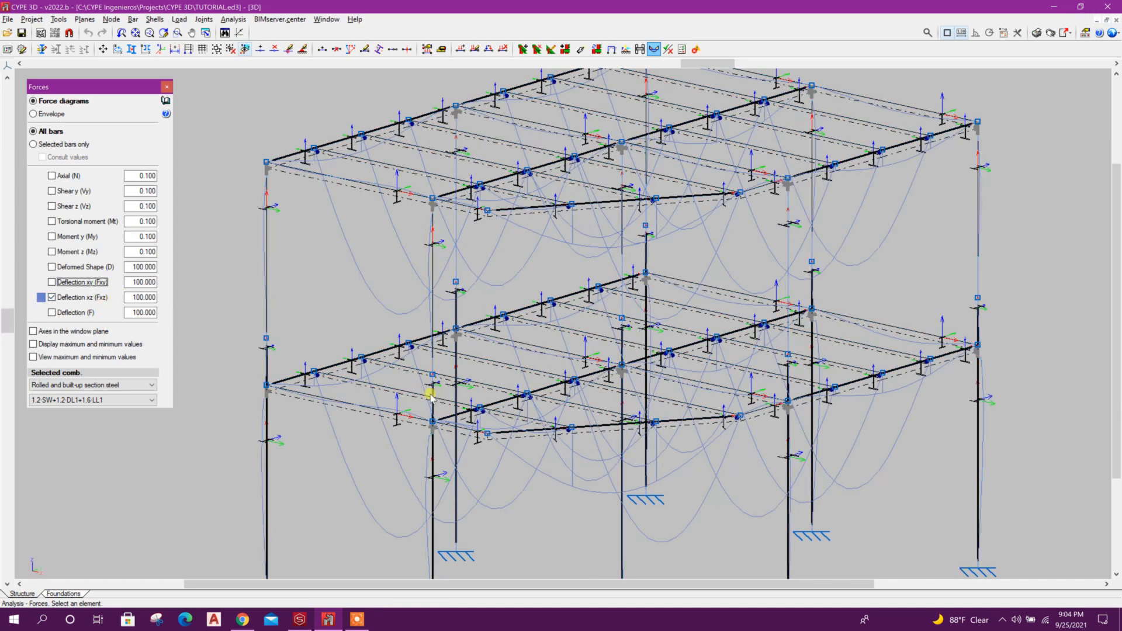
pyautogui.keyDown('shift'); pyautogui.moveTo(431, 397); pyautogui.dragTo(381, 403, button='middle'); pyautogui.keyUp('shift')
# Step: Display the maximum and minimum values on the Deflection xz diagram, inspect them, and close the force diagrams
pyautogui.click(87, 345)
pyautogui.keyDown('shift'); pyautogui.moveTo(471, 431); pyautogui.dragTo(449, 439, button='middle'); pyautogui.keyUp('shift')
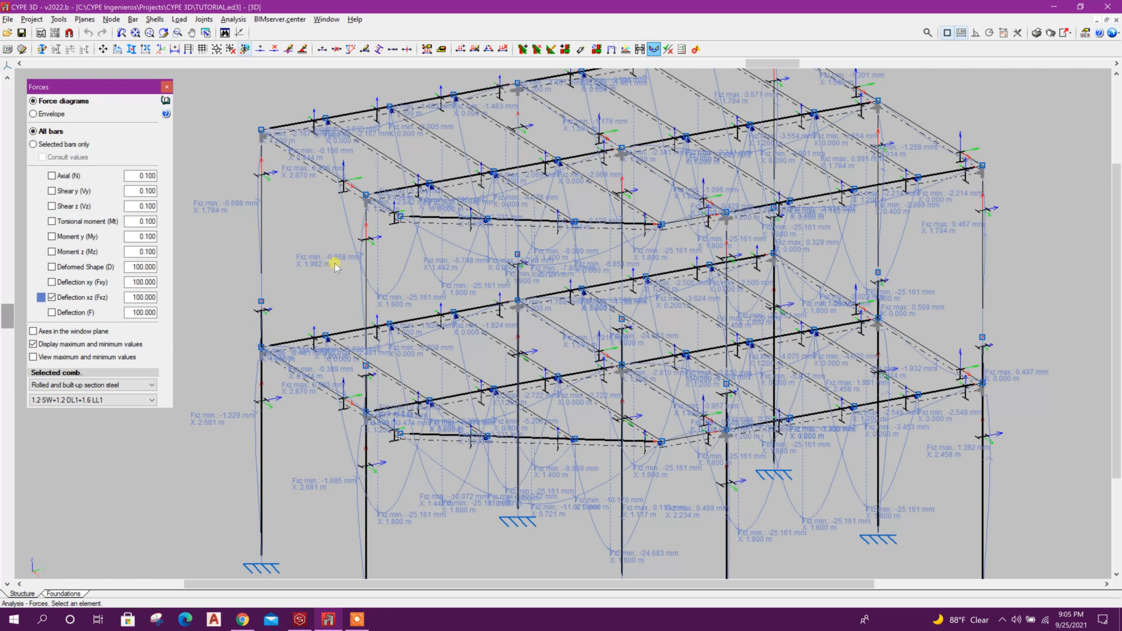
pyautogui.keyDown('shift'); pyautogui.moveTo(341, 323); pyautogui.dragTo(383, 339, button='middle'); pyautogui.keyUp('shift')
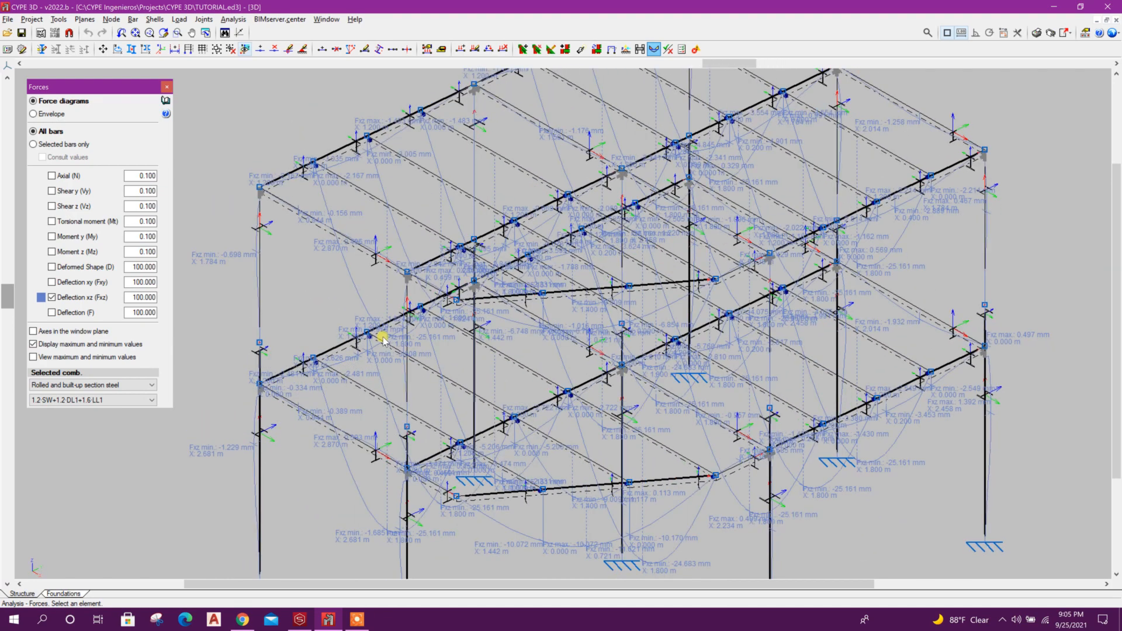
pyautogui.click(168, 87)
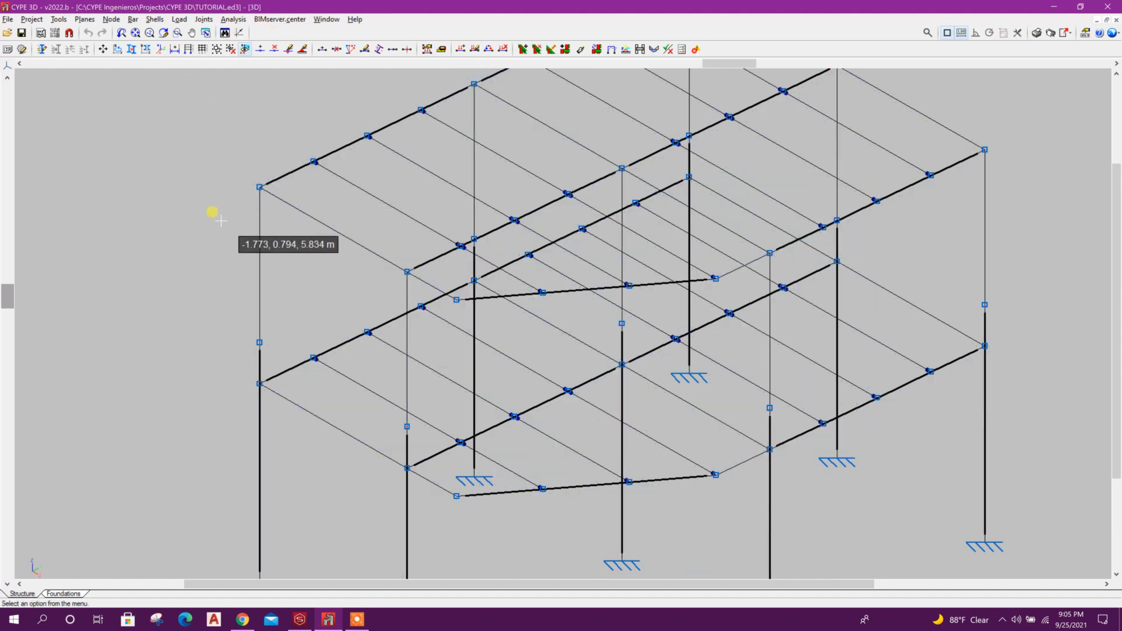
pyautogui.scroll(-1, 214, 214)
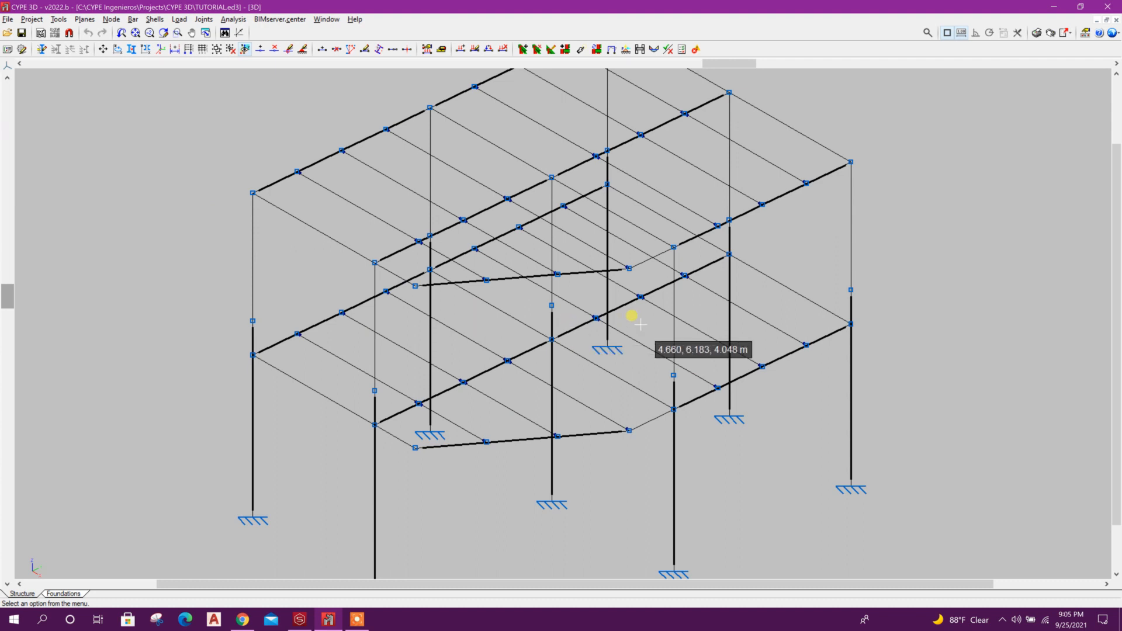
# Step: Add a drawing of type Joints to the drawing selection, with scales calculated automatically depending on drawing size
pyautogui.click(1050, 34)
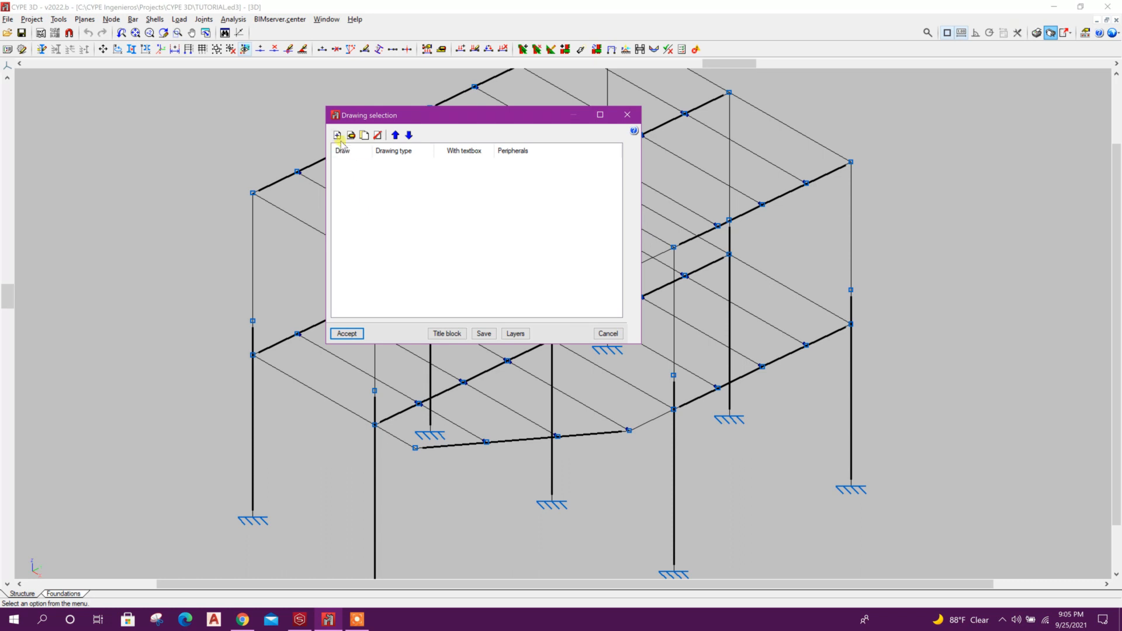
pyautogui.click(338, 135)
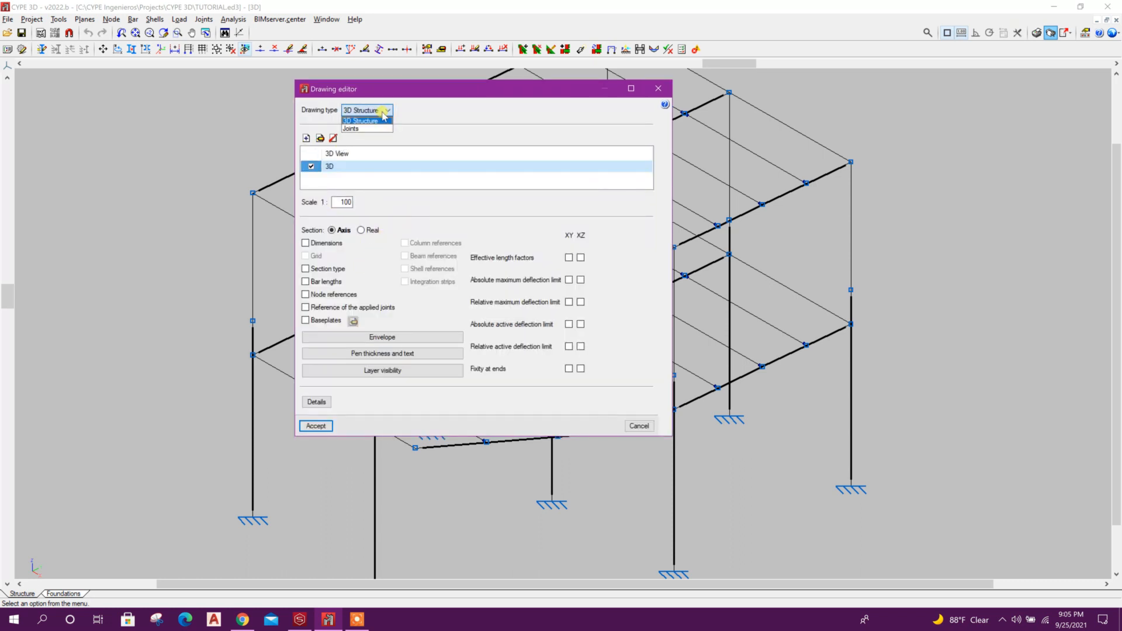
pyautogui.click(373, 129)
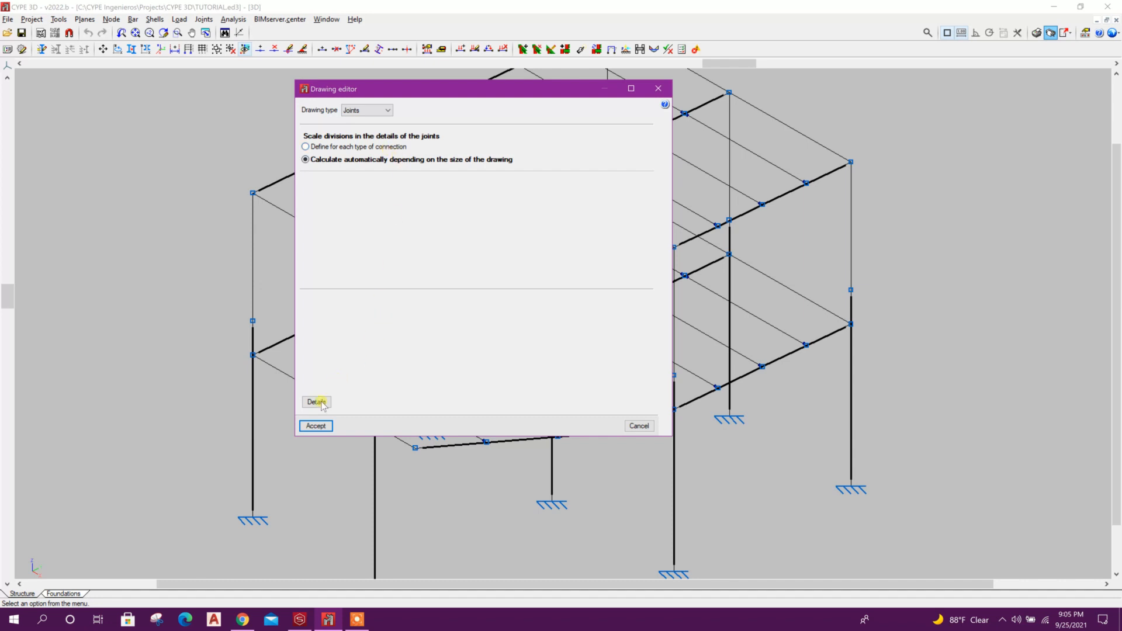
pyautogui.click(317, 426)
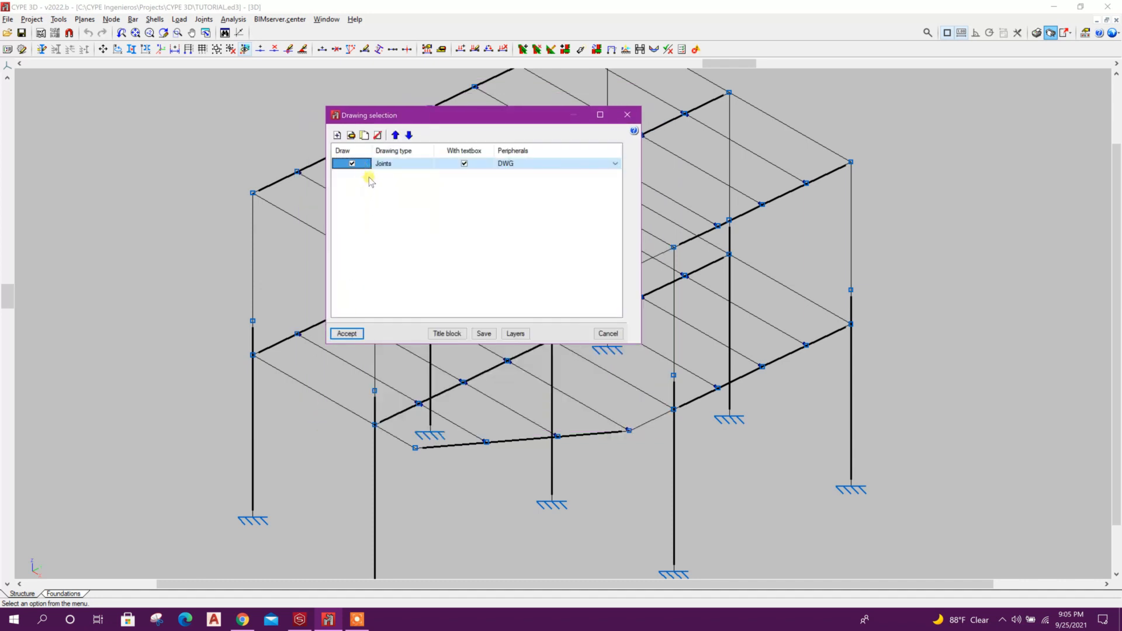
# Step: Add a 3D Structure drawing containing one 3D view at scale 1:100 to the drawing selection
pyautogui.click(338, 135)
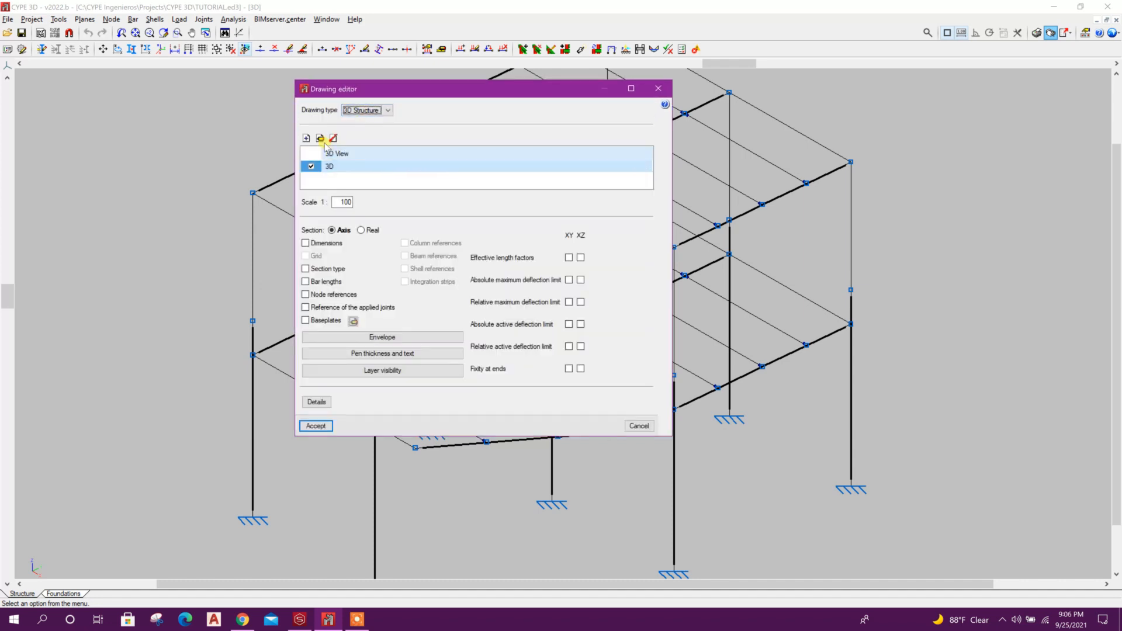
pyautogui.click(306, 138)
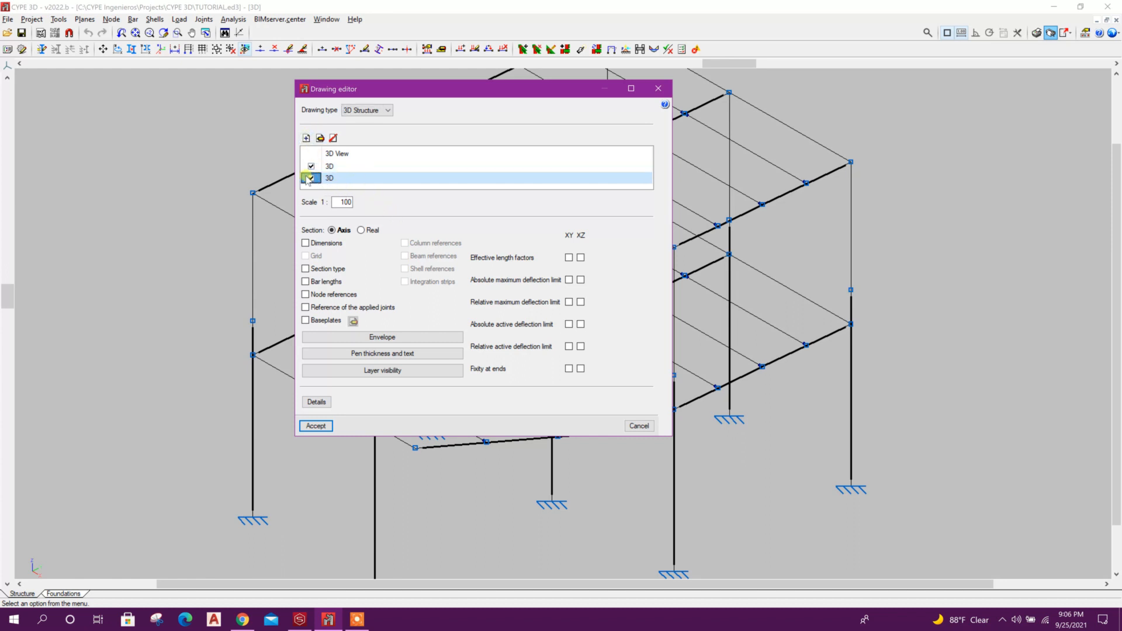
pyautogui.click(333, 138)
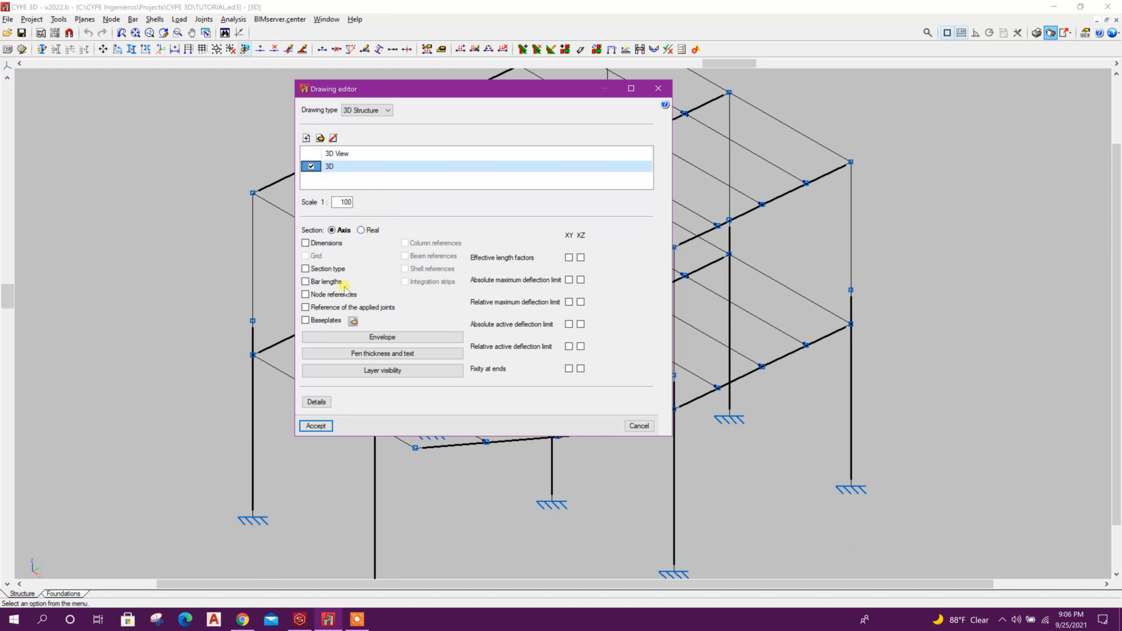
pyautogui.click(316, 426)
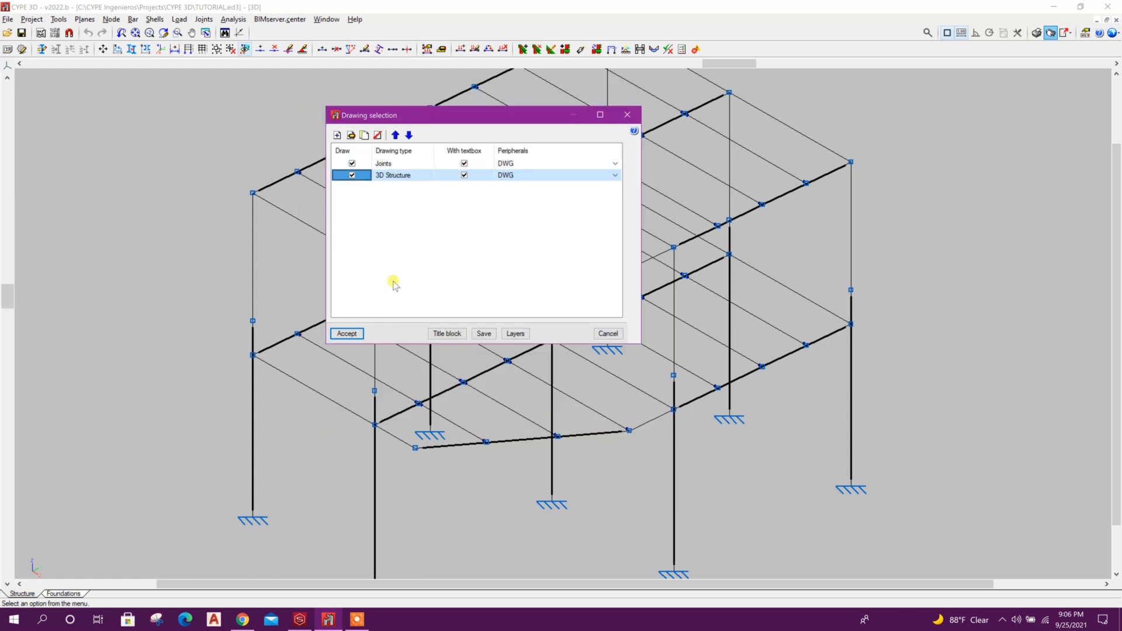
# Step: Generate the selected drawings with the detail of all sheets and save the view as the AutoCAD DWG file RW.dwg
pyautogui.click(345, 332)
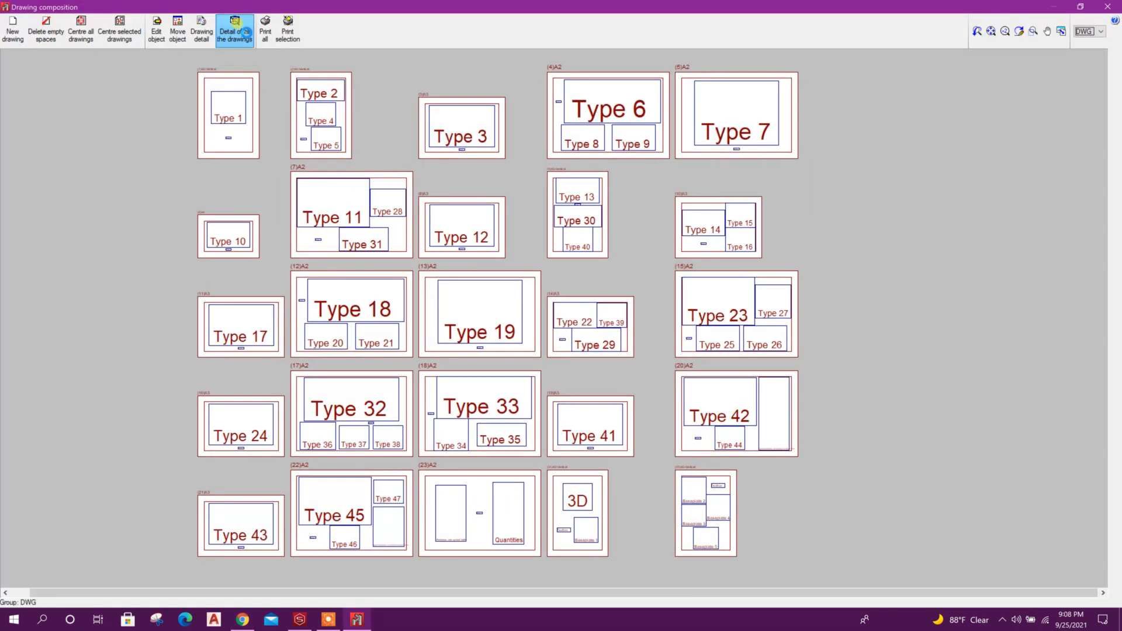
pyautogui.click(244, 33)
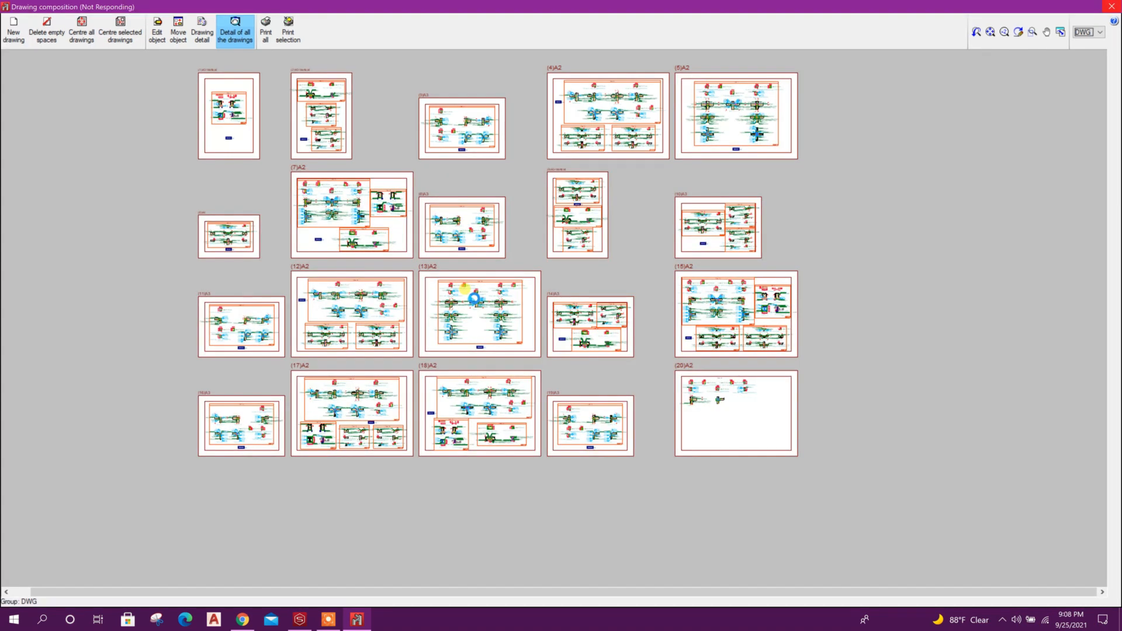
pyautogui.click(1061, 32)
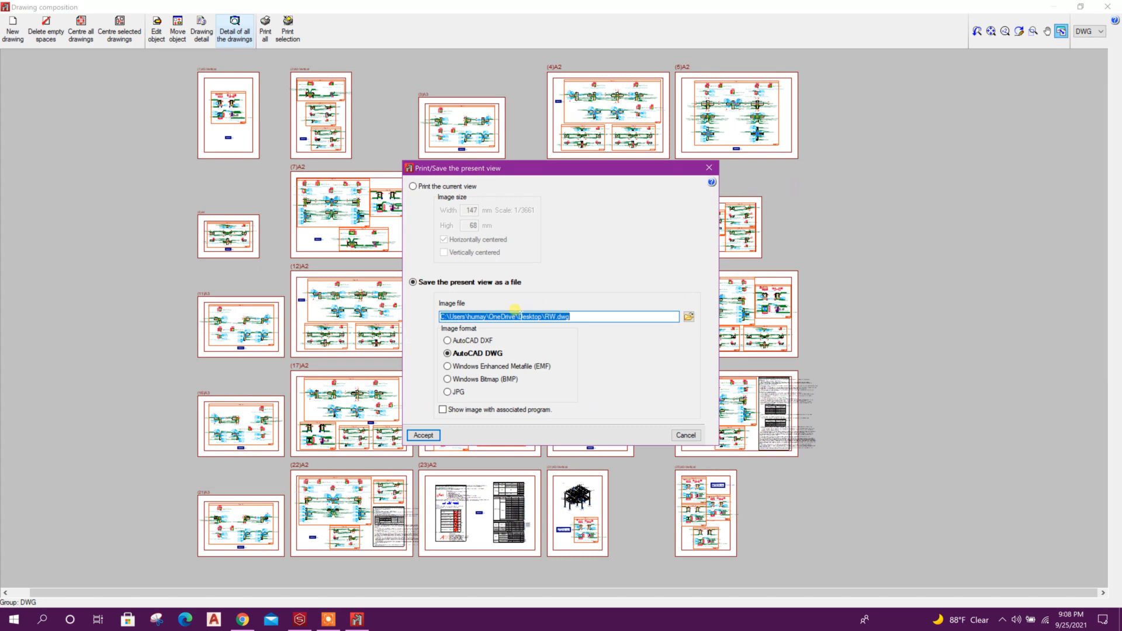
pyautogui.click(431, 436)
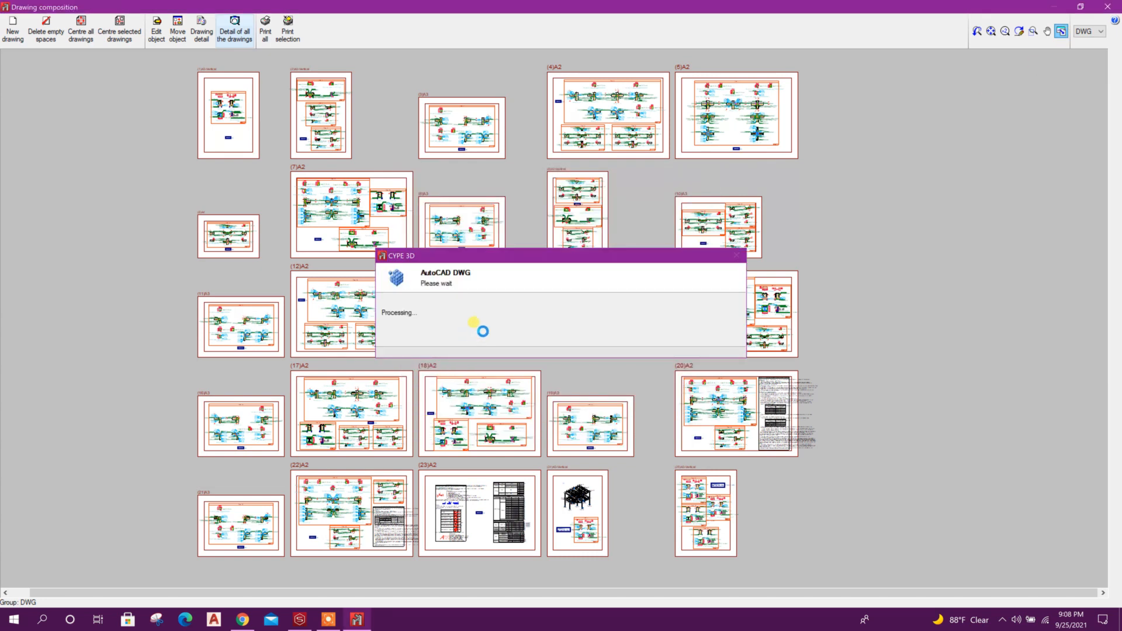
# Step: Close the drawing composition and open the exported RW.dwg in AutoCAD, accepting the foreign DWG file
pyautogui.click(1108, 8)
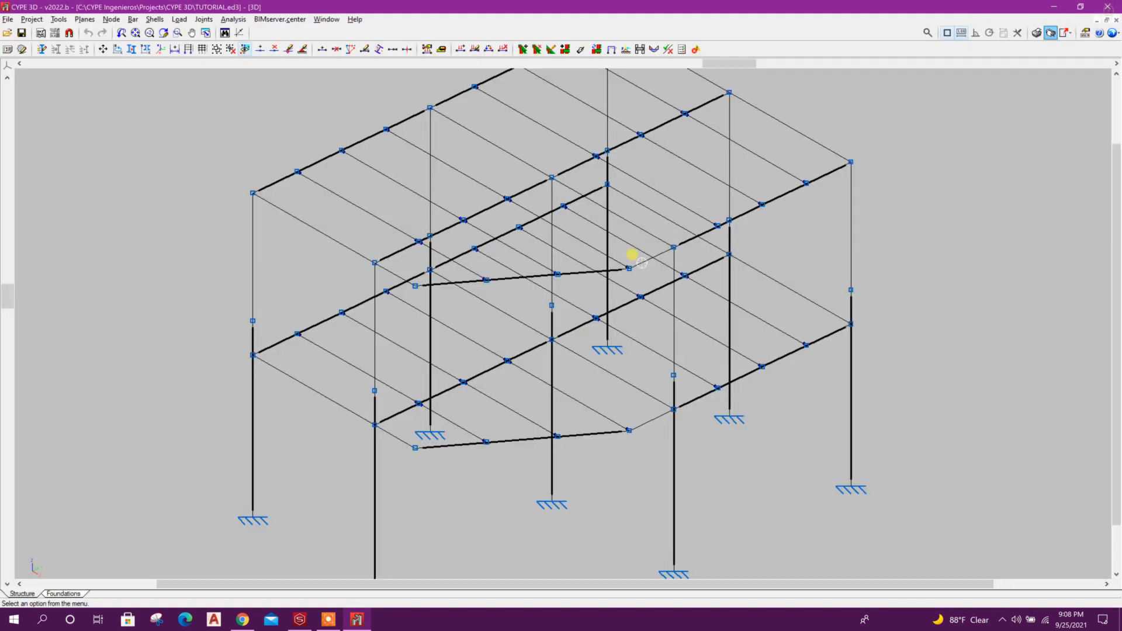
pyautogui.click(625, 116)
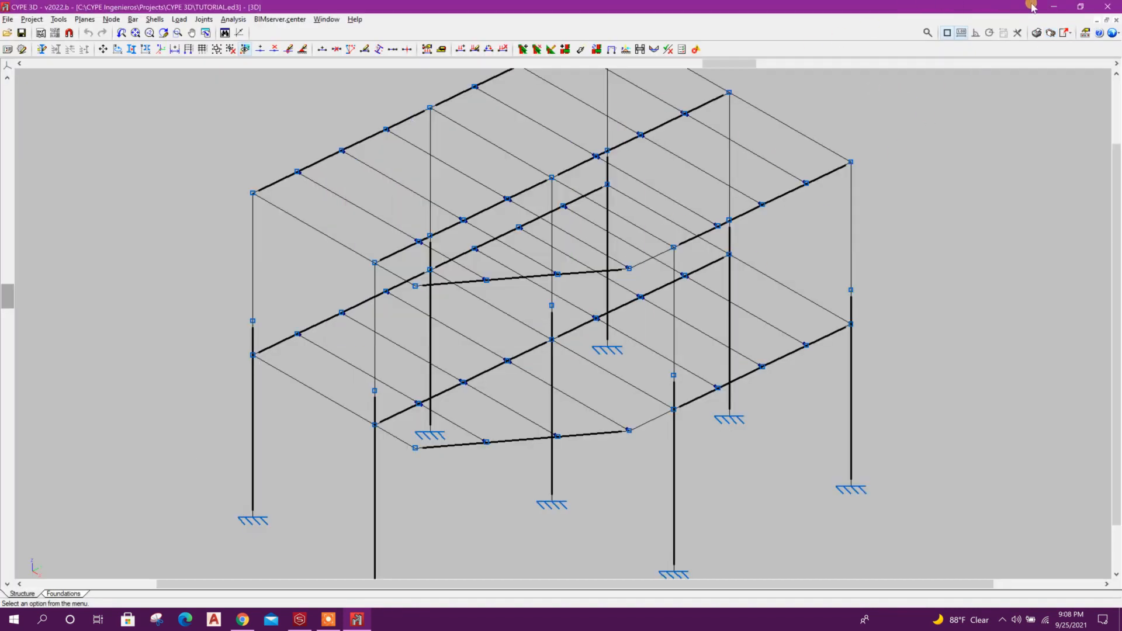
pyautogui.click(1054, 7)
pyautogui.doubleClick(467, 117)
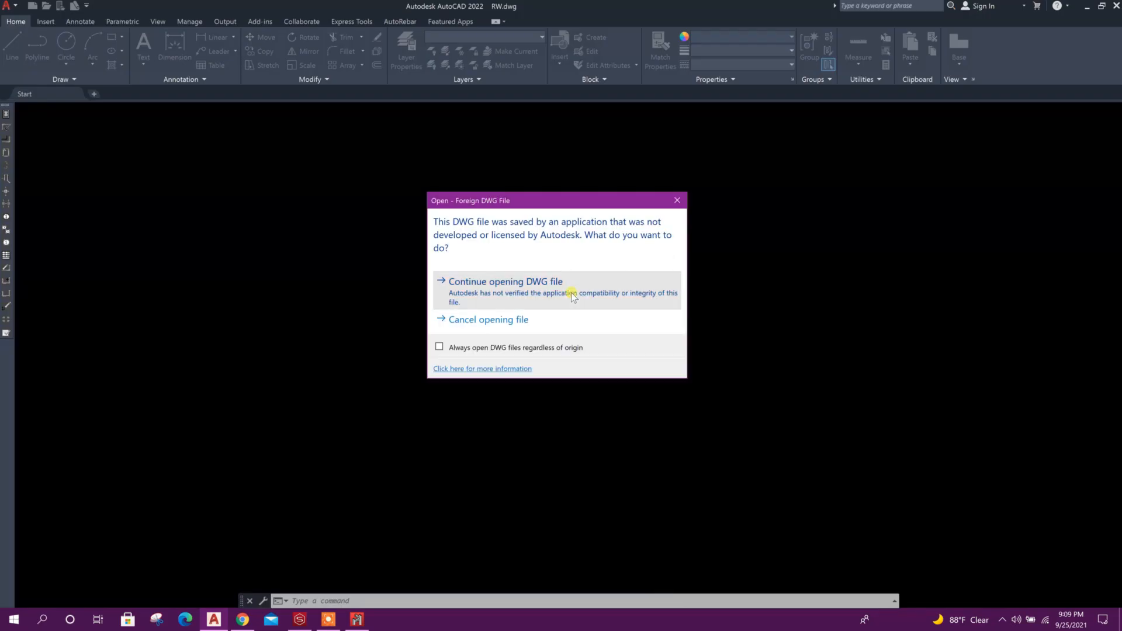
pyautogui.click(573, 293)
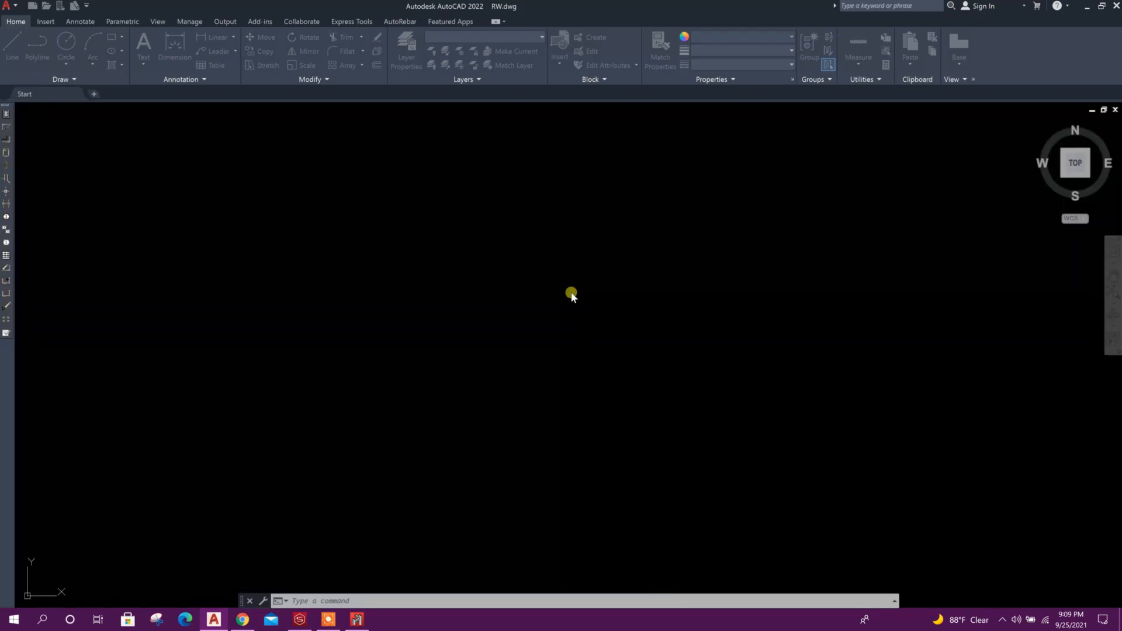
# Step: Delete the white background hatch of sheet (24)A3-Vertical
pyautogui.scroll(8, 426, 225)
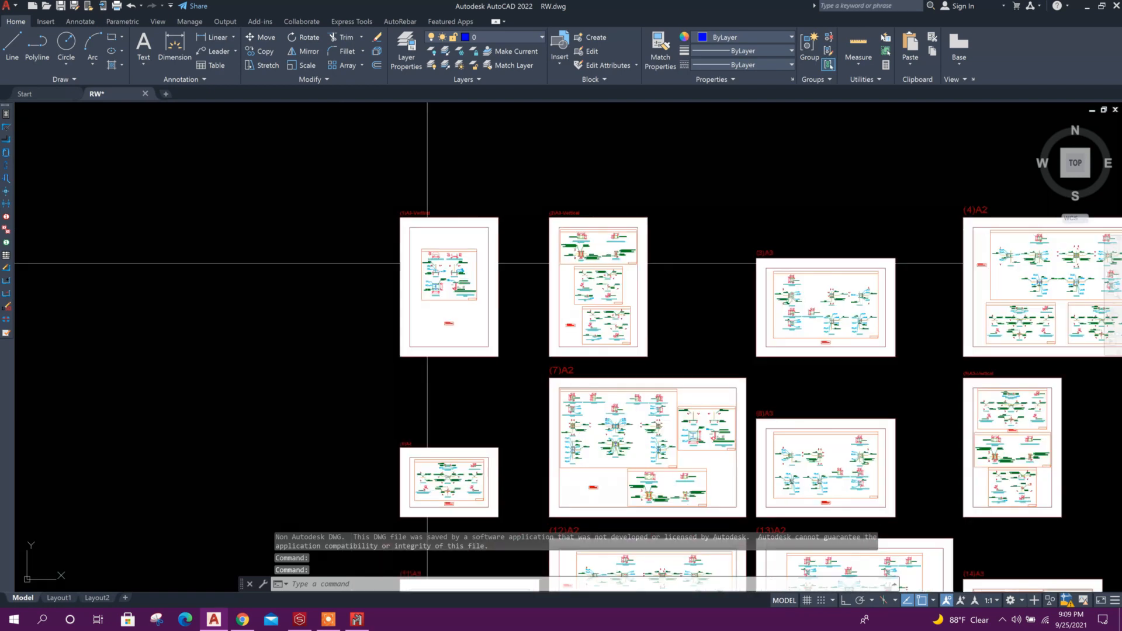
pyautogui.click(578, 273)
pyautogui.click(549, 322)
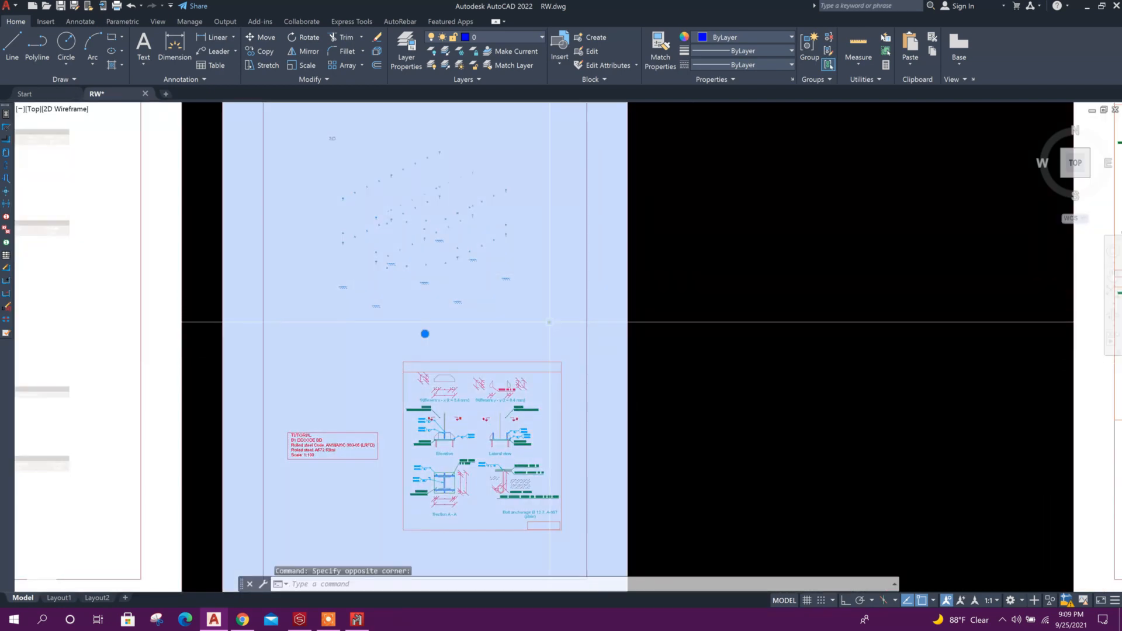
pyautogui.press('Delete')
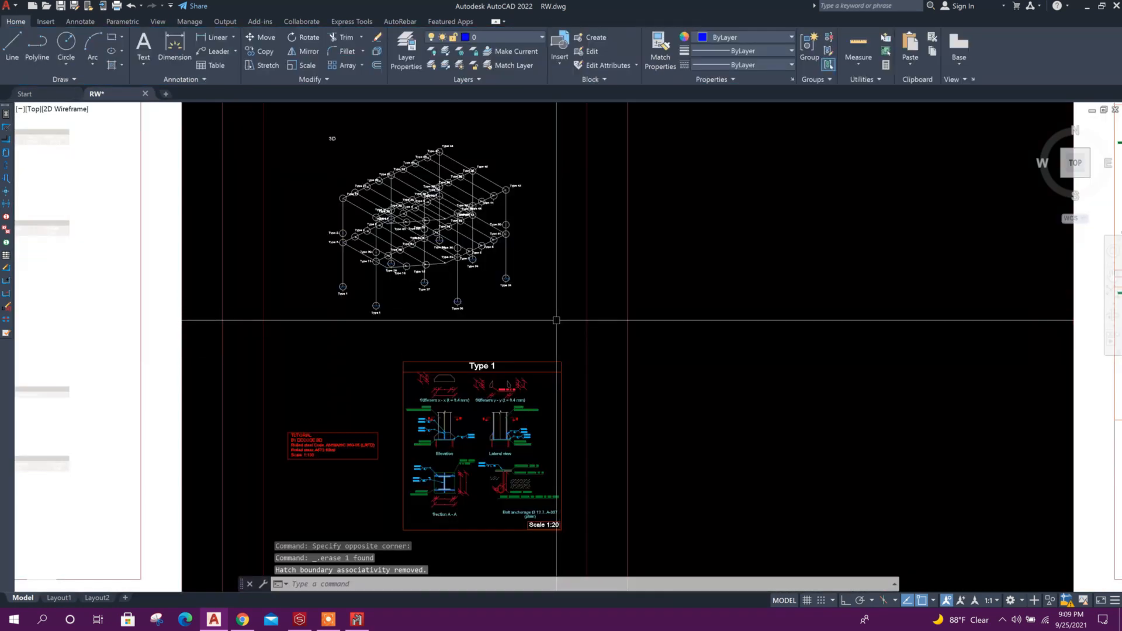
# Step: Examine the joint type labels on the 3D structure view and the Type 1 joint detail on sheet (24)A3-Vertical
pyautogui.scroll(-2, 519, 318)
pyautogui.scroll(6, 461, 257)
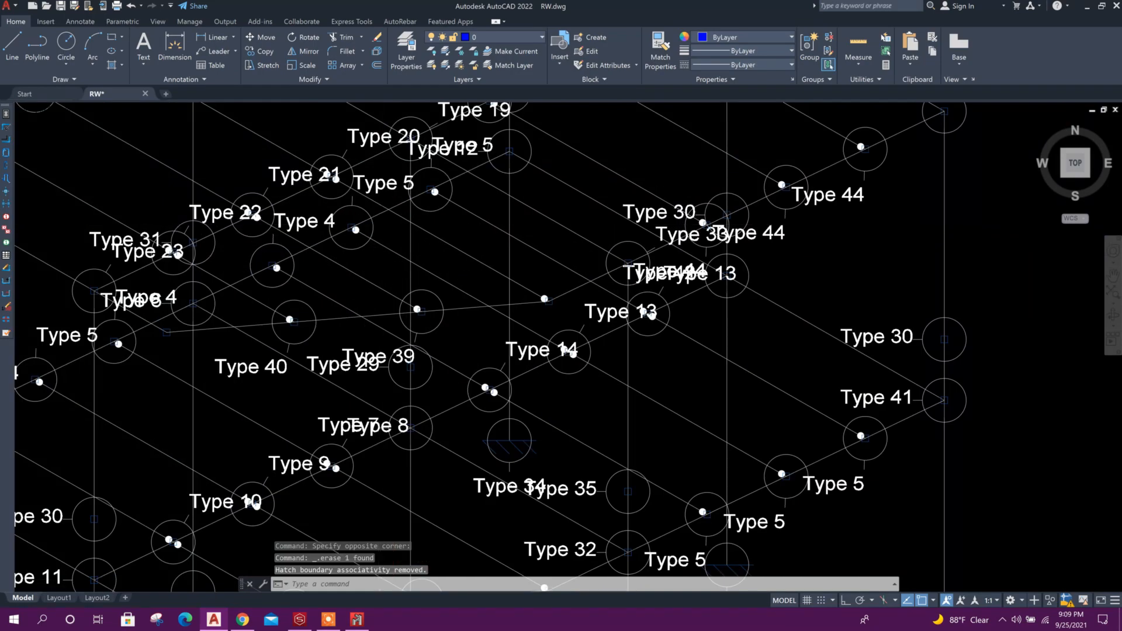
pyautogui.scroll(-4, 374, 250)
pyautogui.scroll(6, 354, 404)
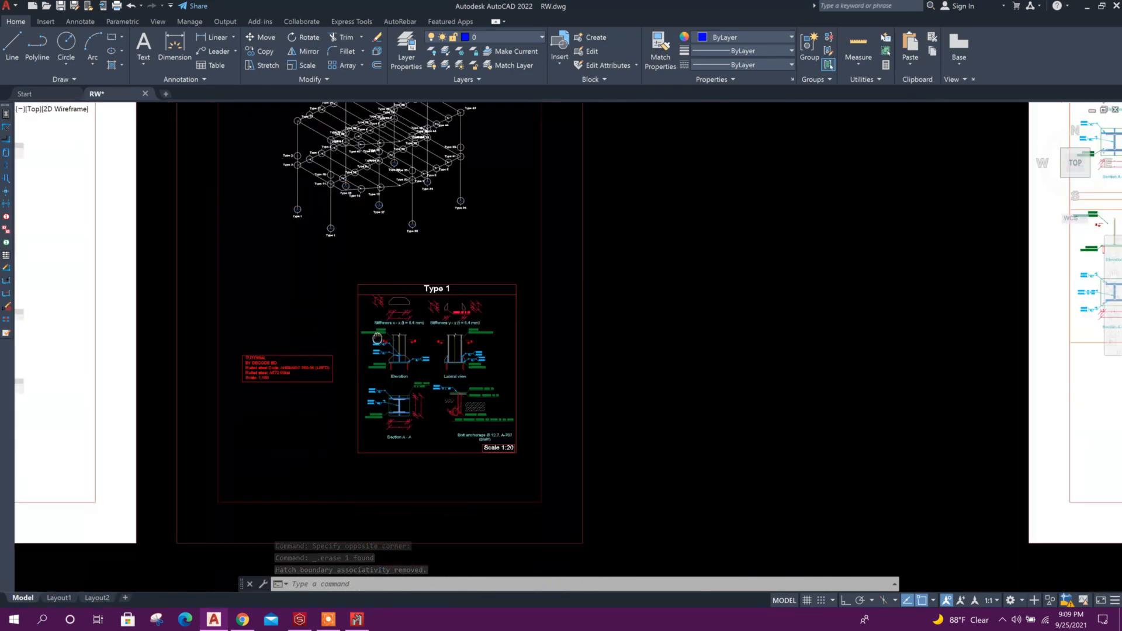
pyautogui.scroll(-6, 350, 397)
pyautogui.scroll(7, 339, 173)
pyautogui.scroll(-3, 395, 299)
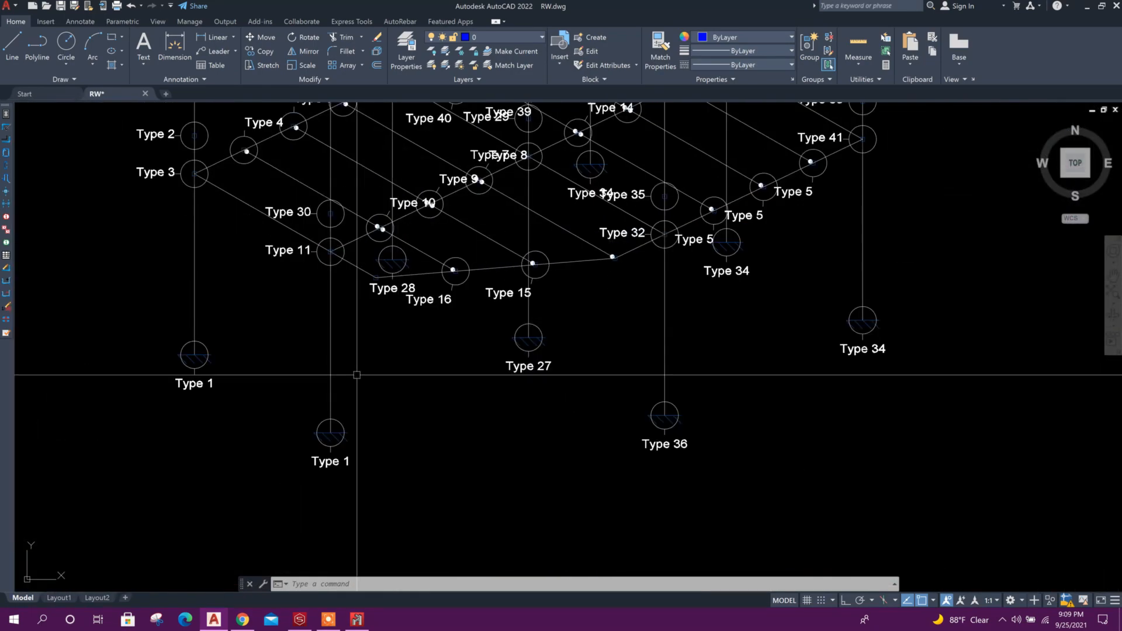
pyautogui.moveTo(339, 402); pyautogui.dragTo(408, 361, button='middle')
pyautogui.scroll(2, 409, 409)
pyautogui.scroll(-4, 416, 389)
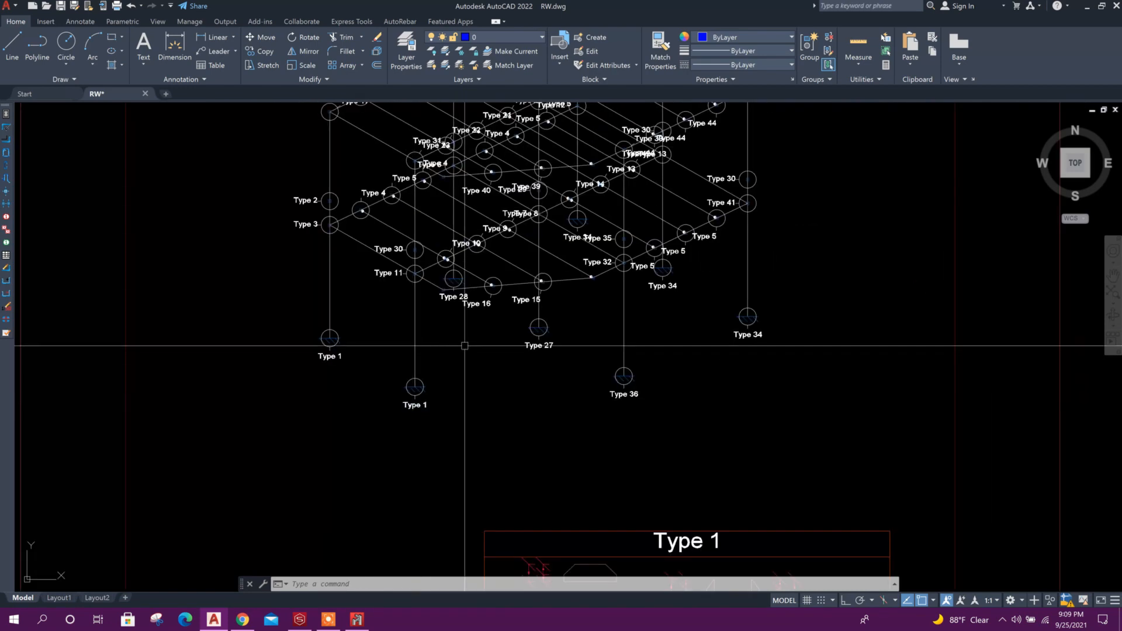
pyautogui.scroll(2, 467, 422)
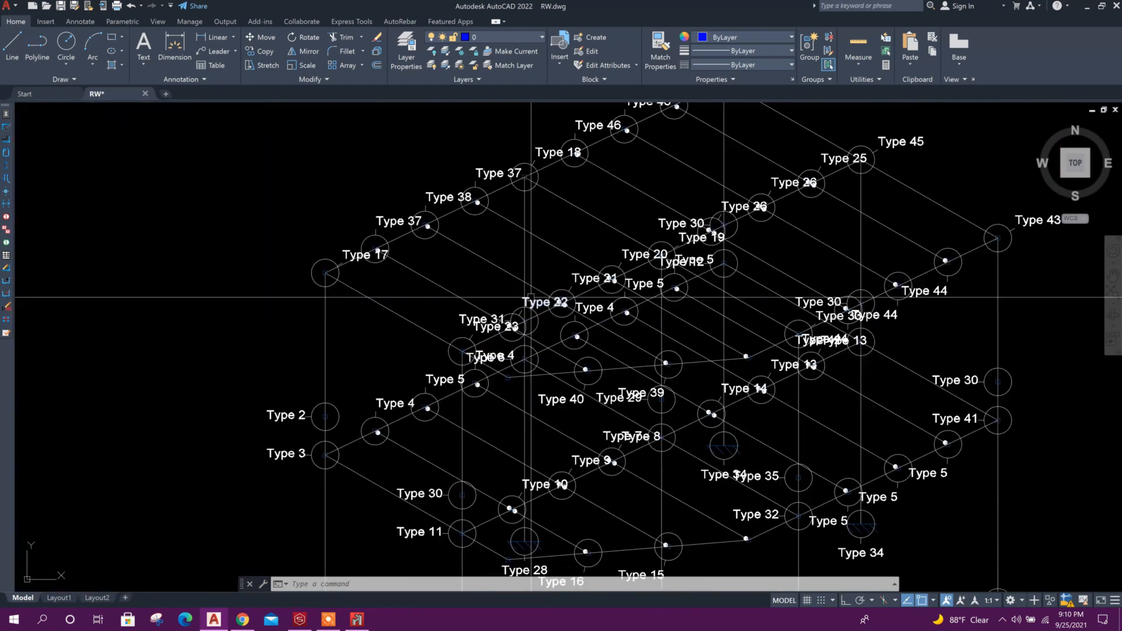
pyautogui.scroll(5, 373, 302)
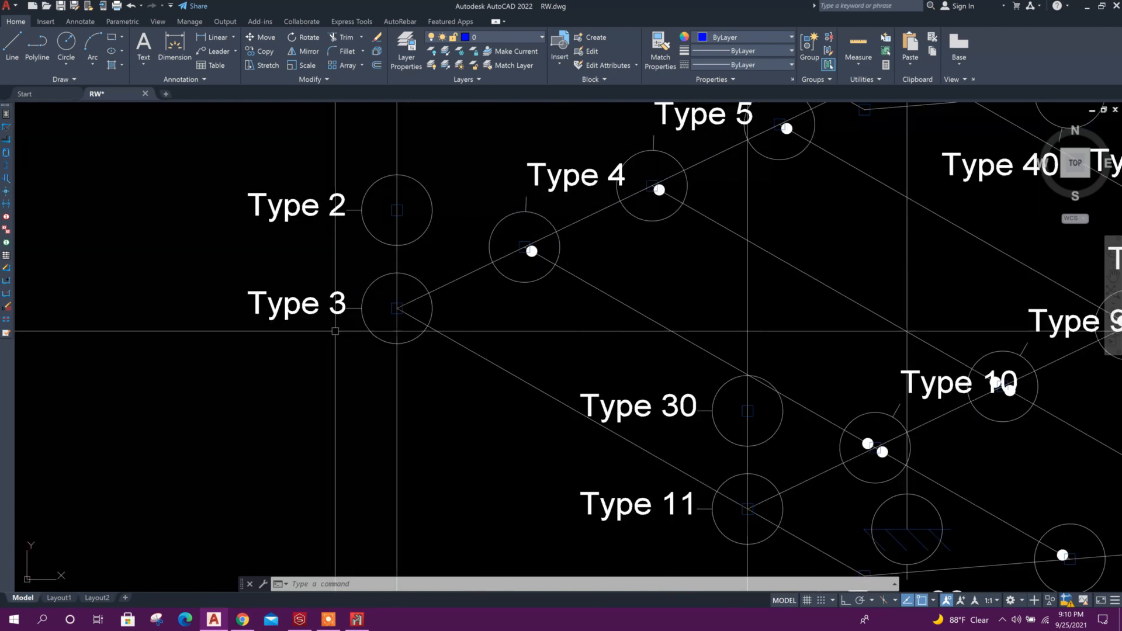
pyautogui.scroll(-5, 373, 301)
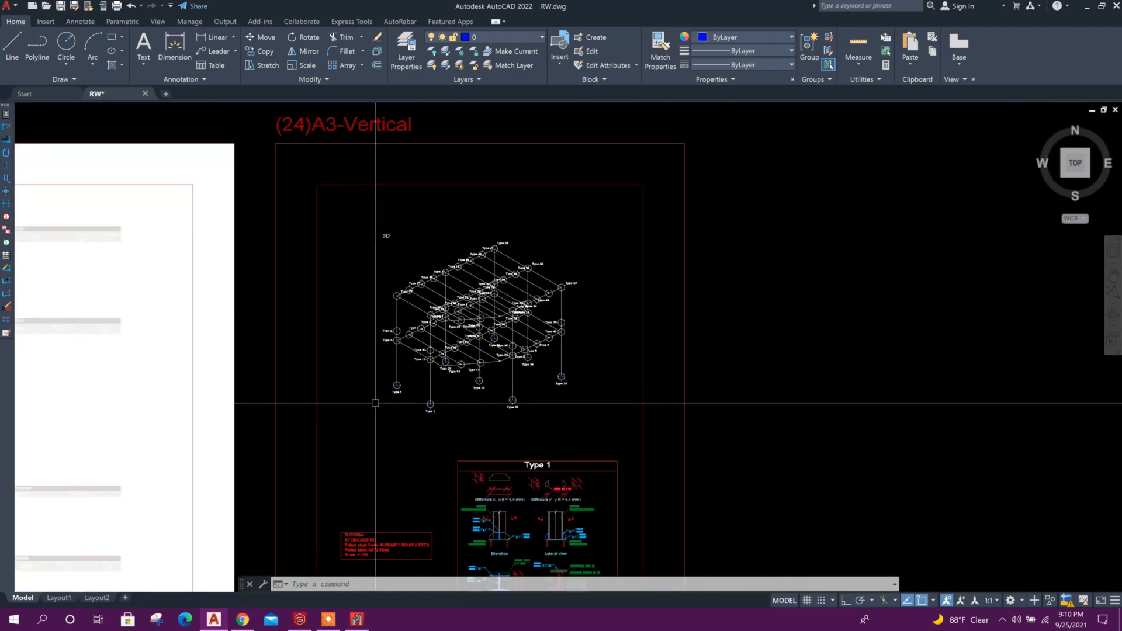
# Step: Undo the deletion of the sheet's background hatch
pyautogui.scroll(8, 375, 403)
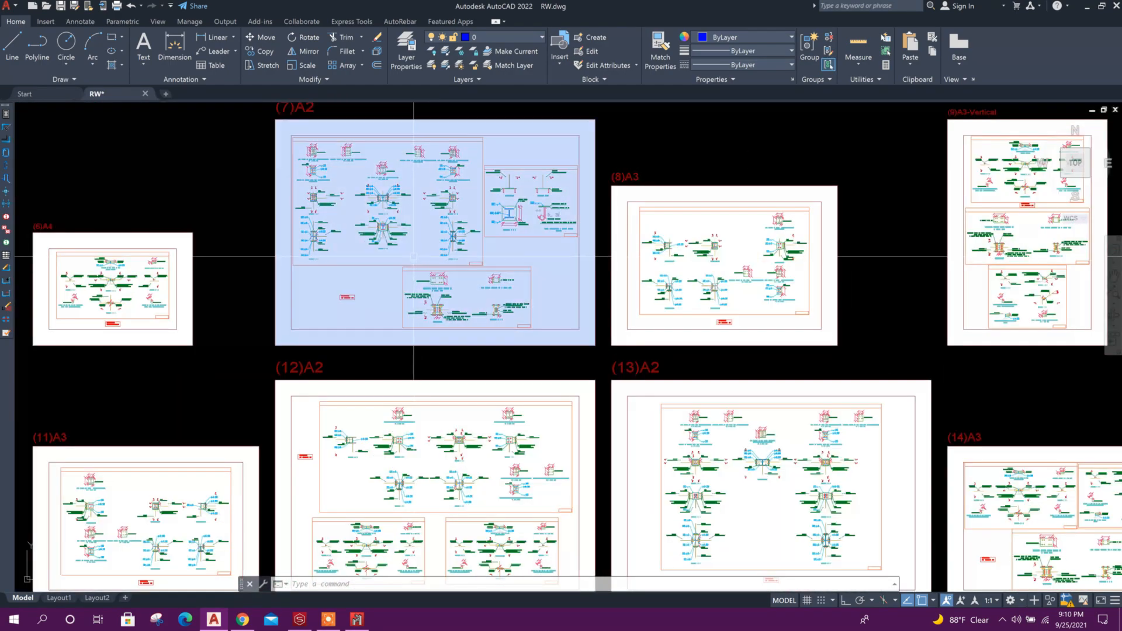
pyautogui.scroll(6, 344, 166)
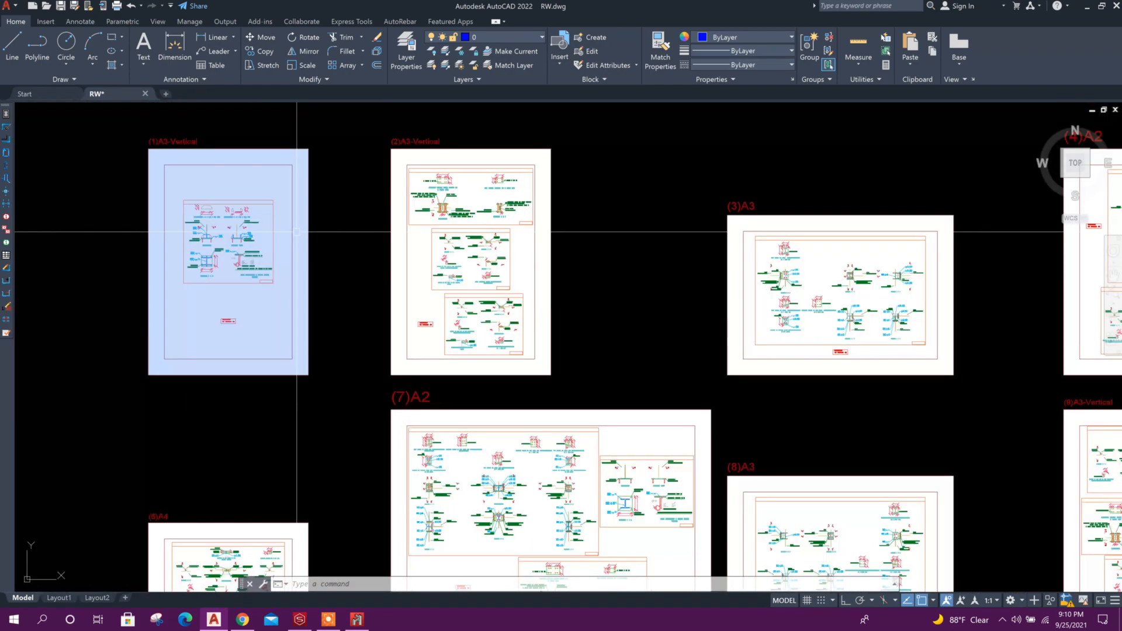
pyautogui.scroll(4, 245, 275)
pyautogui.hotkey('ctrl', 'z')
pyautogui.hotkey('ctrl', 'z')
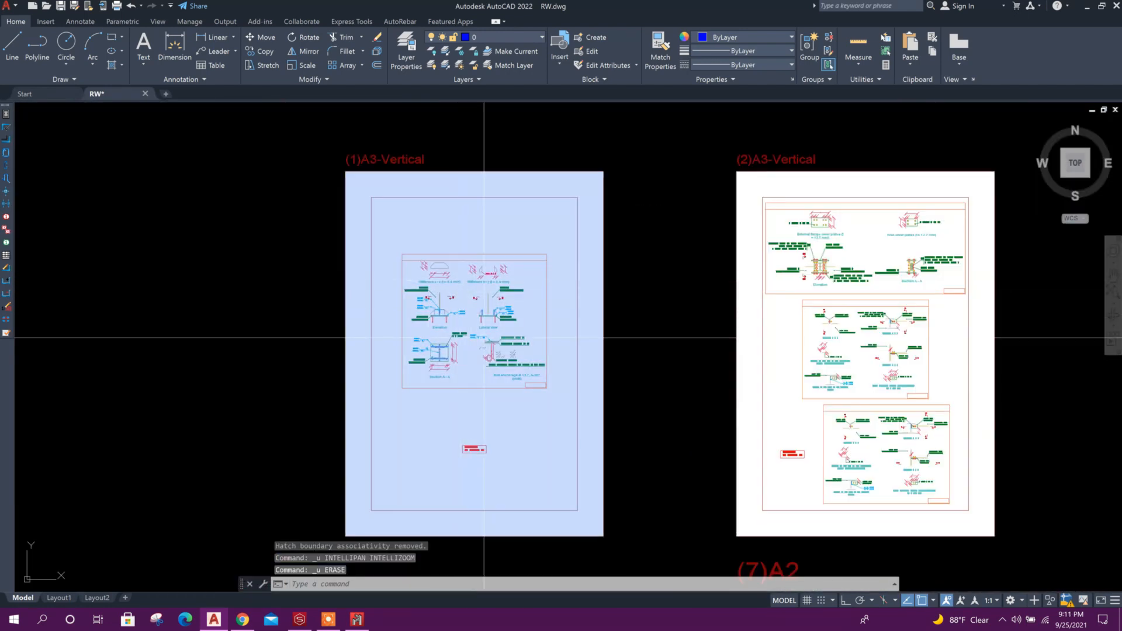
# Step: Delete the white background hatch of sheet (1)A3-Vertical
pyautogui.click(534, 446)
pyautogui.click(531, 445)
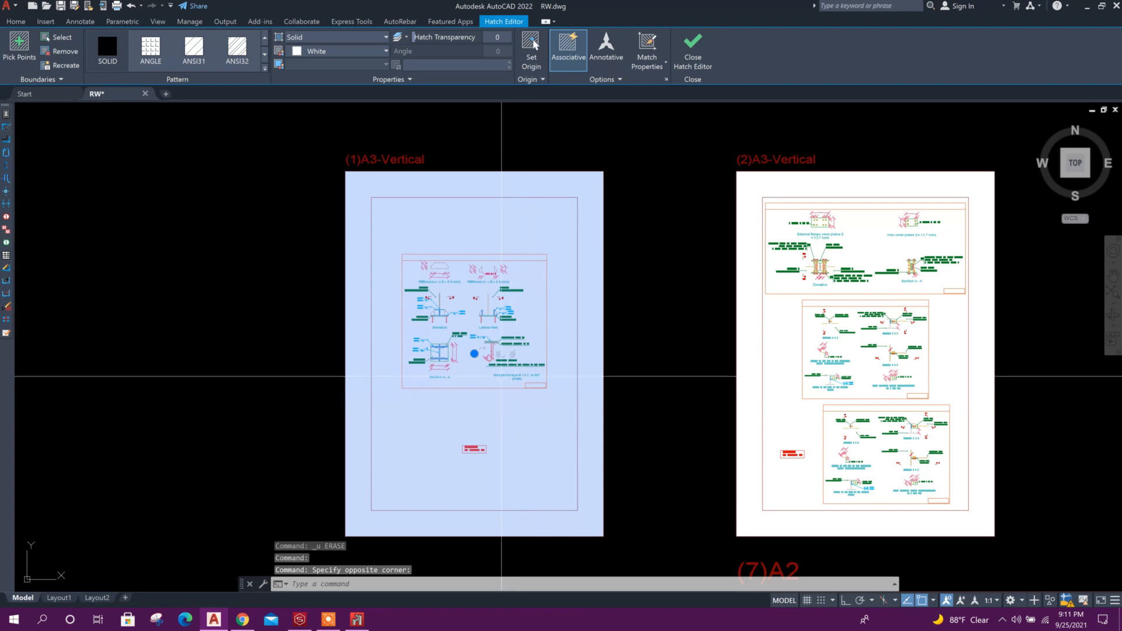
pyautogui.press('Delete')
pyautogui.scroll(5, 453, 214)
pyautogui.scroll(-2, 453, 214)
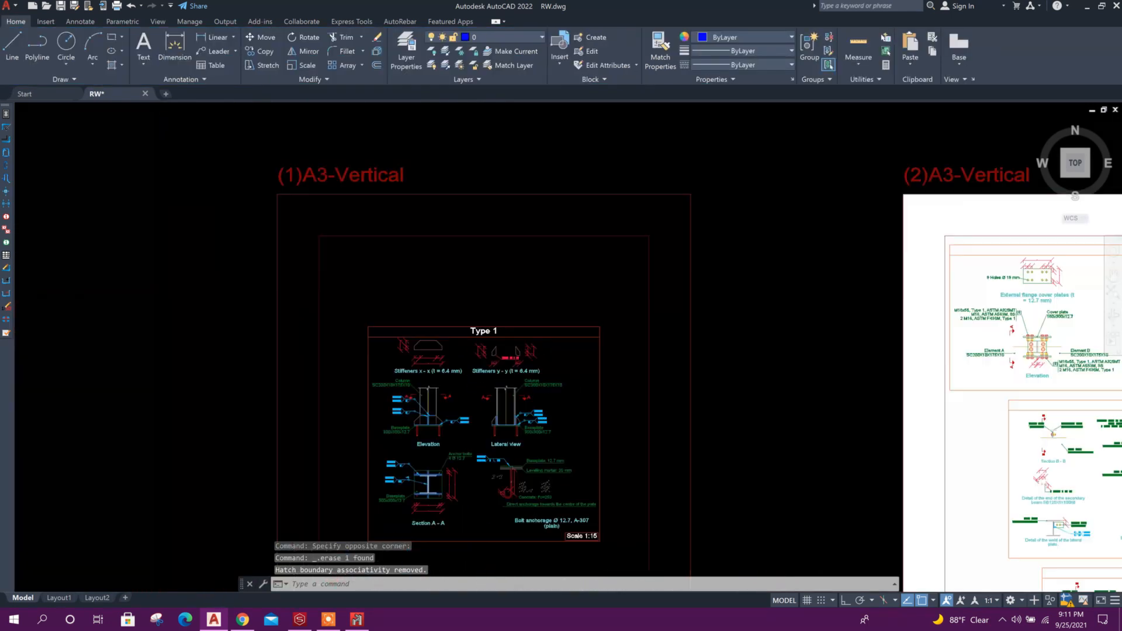
# Step: Delete the white background hatch of sheet (2)A3-Vertical
pyautogui.scroll(-7, 562, 338)
pyautogui.scroll(6, 664, 308)
pyautogui.click(621, 351)
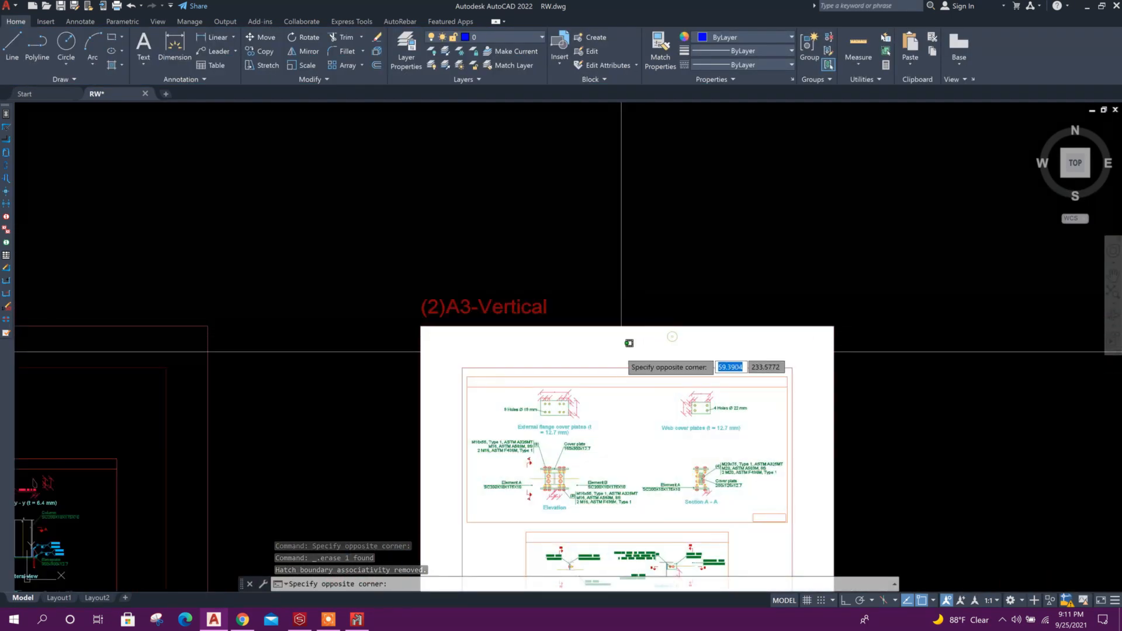
pyautogui.click(576, 358)
pyautogui.press('Delete')
pyautogui.scroll(3, 617, 389)
pyautogui.scroll(-5, 626, 349)
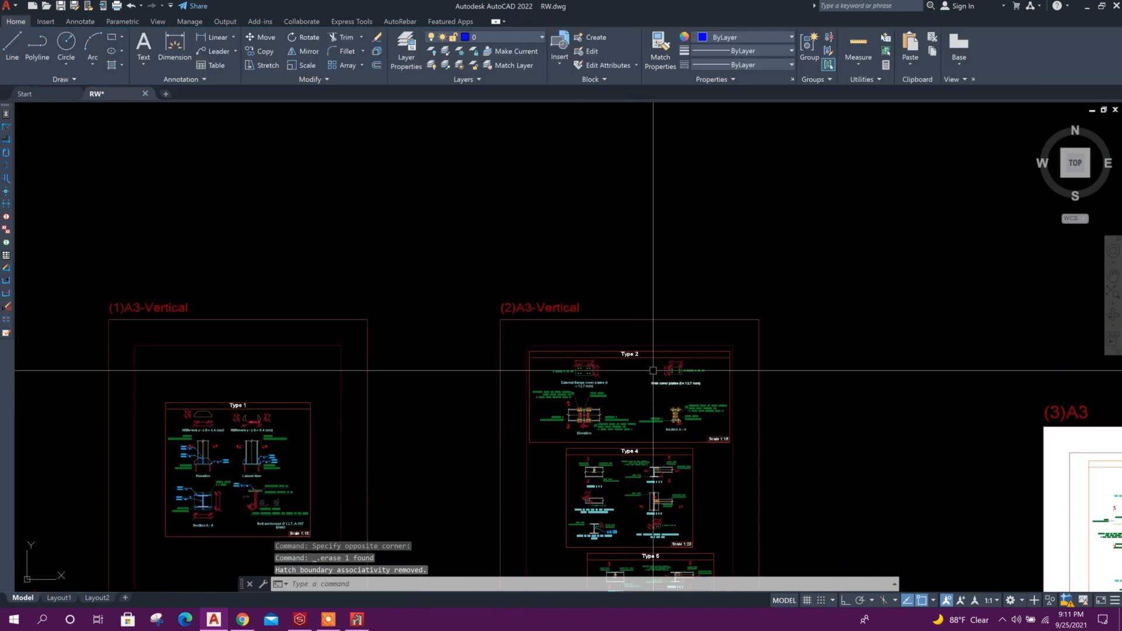
# Step: Look over the Type 2, Type 4 and Type 5 joint details on sheet (2)A3-Vertical
pyautogui.scroll(3, 609, 464)
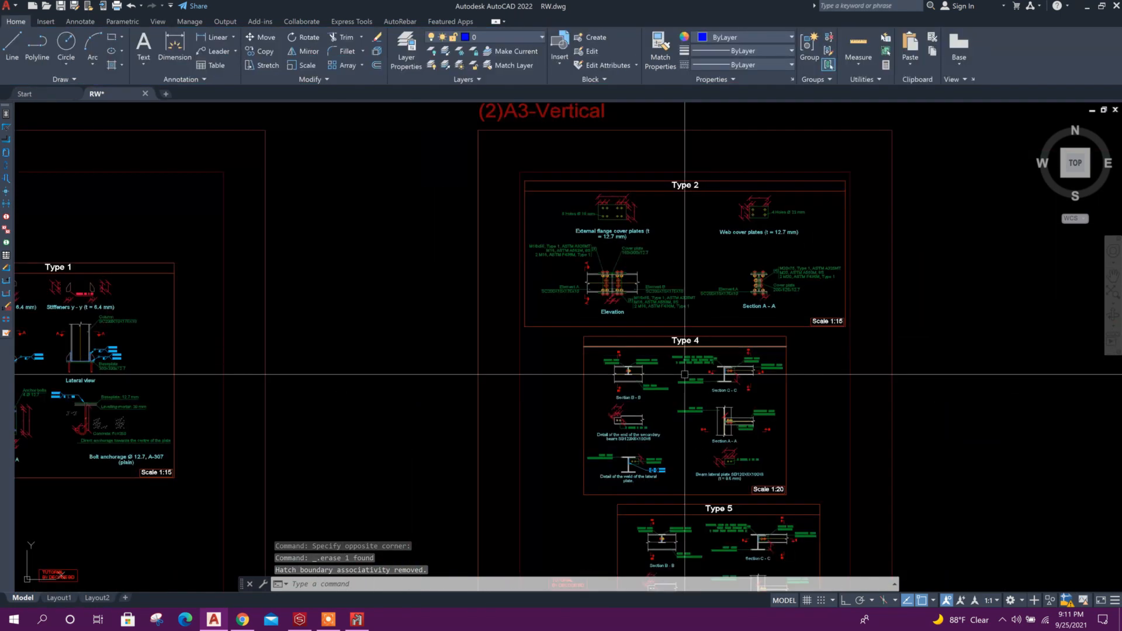
pyautogui.scroll(-5, 441, 394)
pyautogui.scroll(4, 326, 371)
pyautogui.scroll(2, 325, 313)
pyautogui.scroll(-8, 327, 292)
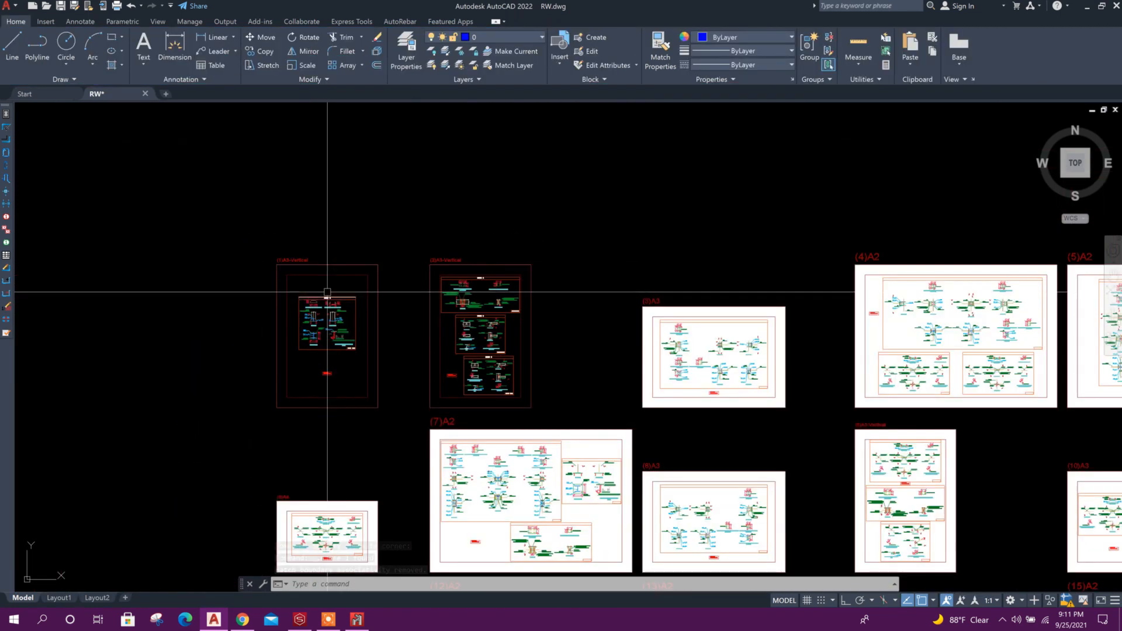
# Step: Examine the joint type labels on the 3D structure view, especially Type 1 at the column bases
pyautogui.scroll(-5, 576, 438)
pyautogui.scroll(10, 456, 446)
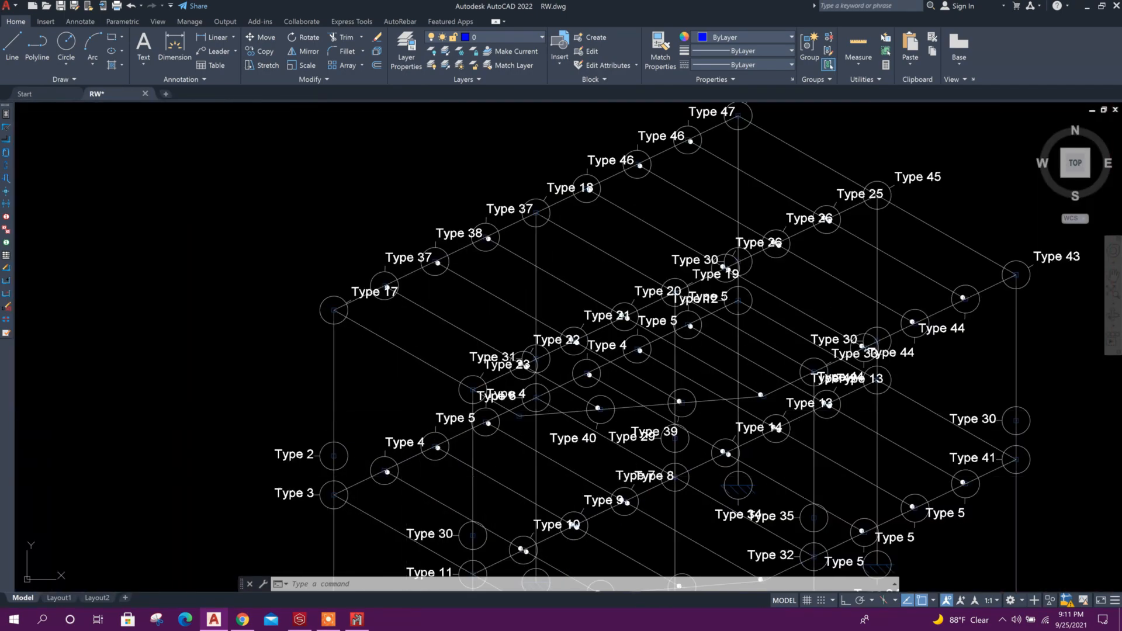
pyautogui.scroll(-5, 389, 321)
pyautogui.scroll(3, 388, 321)
pyautogui.scroll(-3, 428, 425)
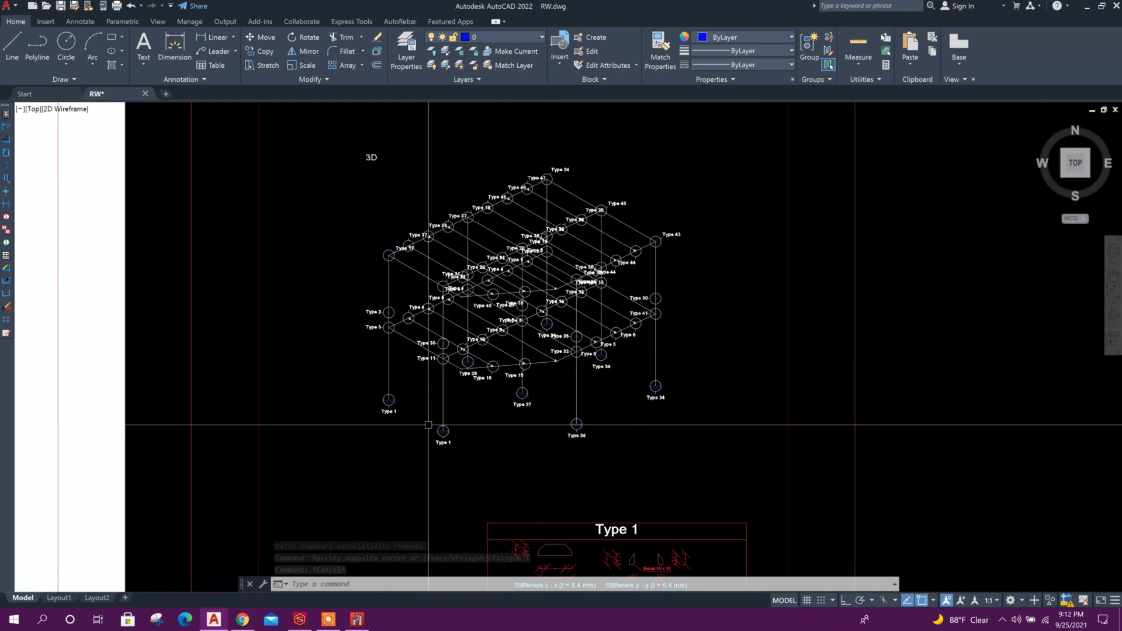
pyautogui.scroll(4, 445, 281)
pyautogui.scroll(-2, 504, 296)
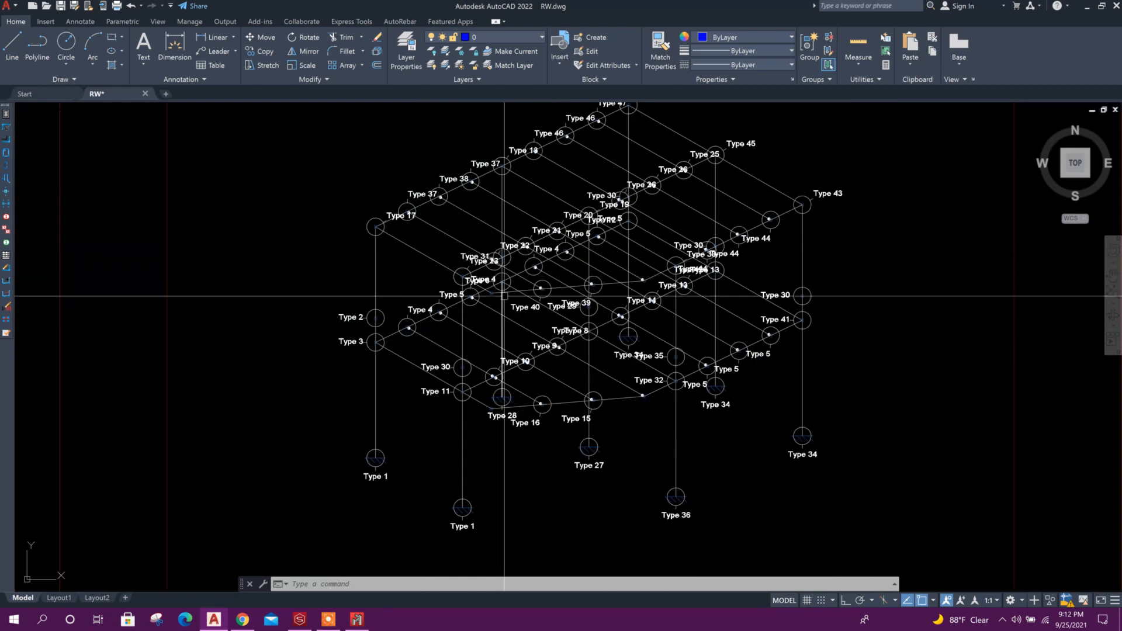
pyautogui.moveTo(387, 466); pyautogui.dragTo(414, 416, button='middle')
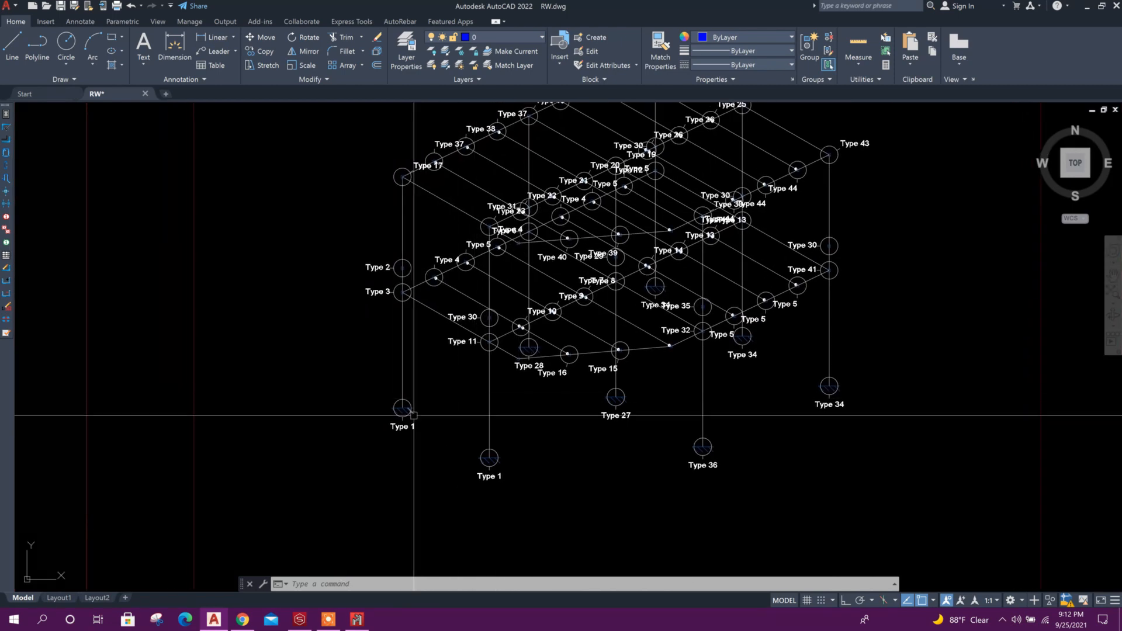
pyautogui.scroll(2, 401, 320)
pyautogui.scroll(-4, 401, 276)
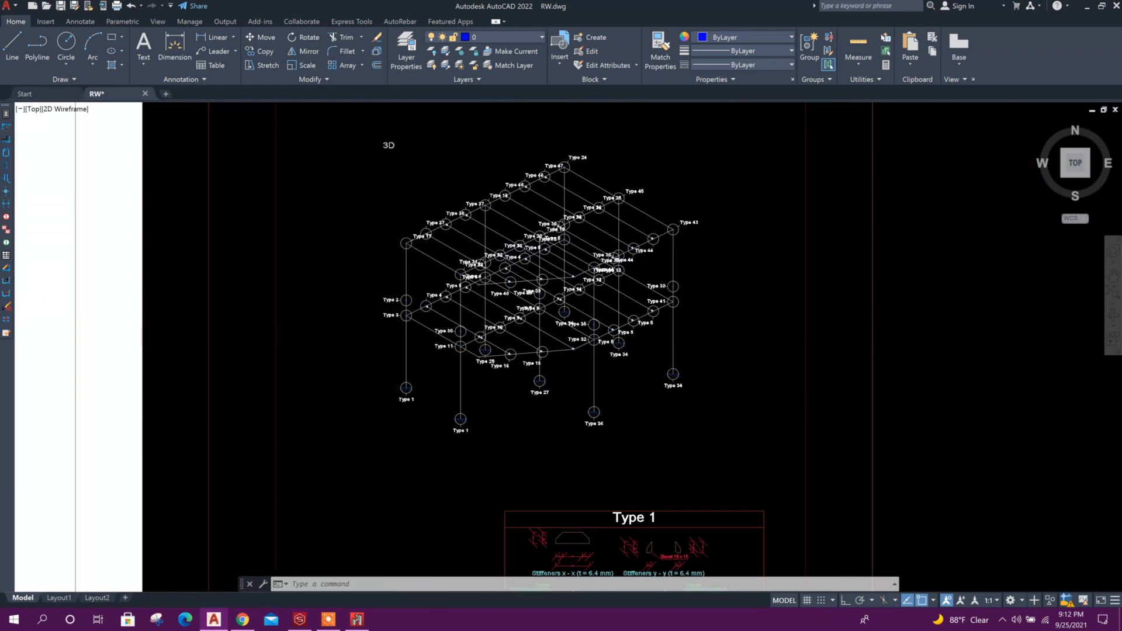
pyautogui.scroll(3, 394, 424)
pyautogui.scroll(-6, 449, 425)
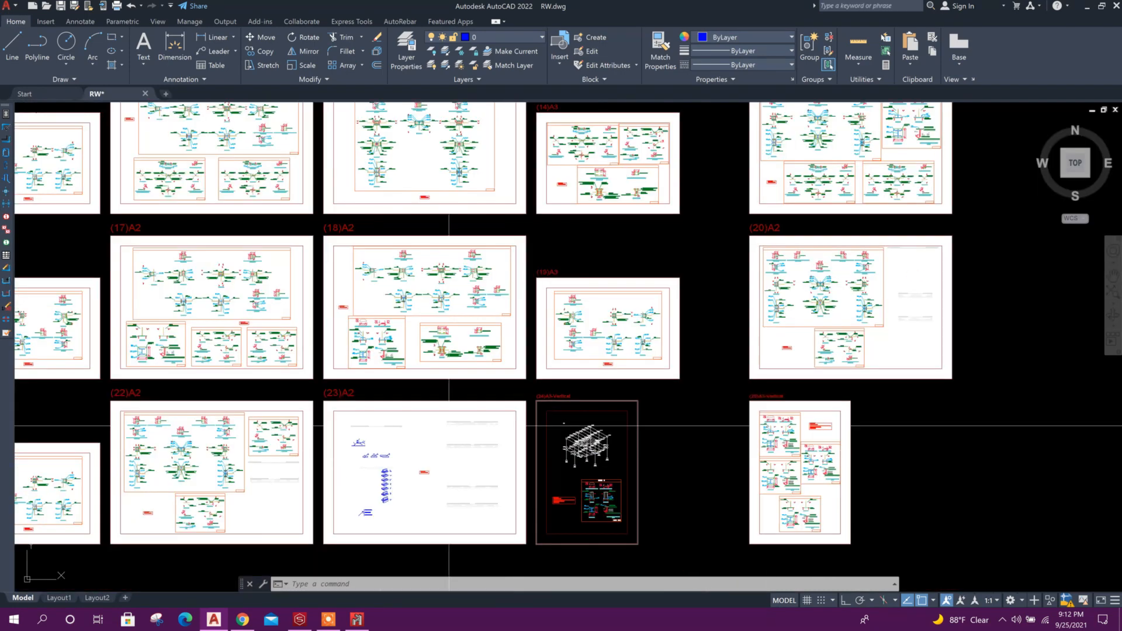
# Step: Examine the Type 1 baseplate joint detail on sheet (1)A3-Vertical
pyautogui.moveTo(338, 322); pyautogui.dragTo(677, 567, button='middle')
pyautogui.moveTo(281, 220); pyautogui.dragTo(265, 376, button='middle')
pyautogui.scroll(6, 345, 139)
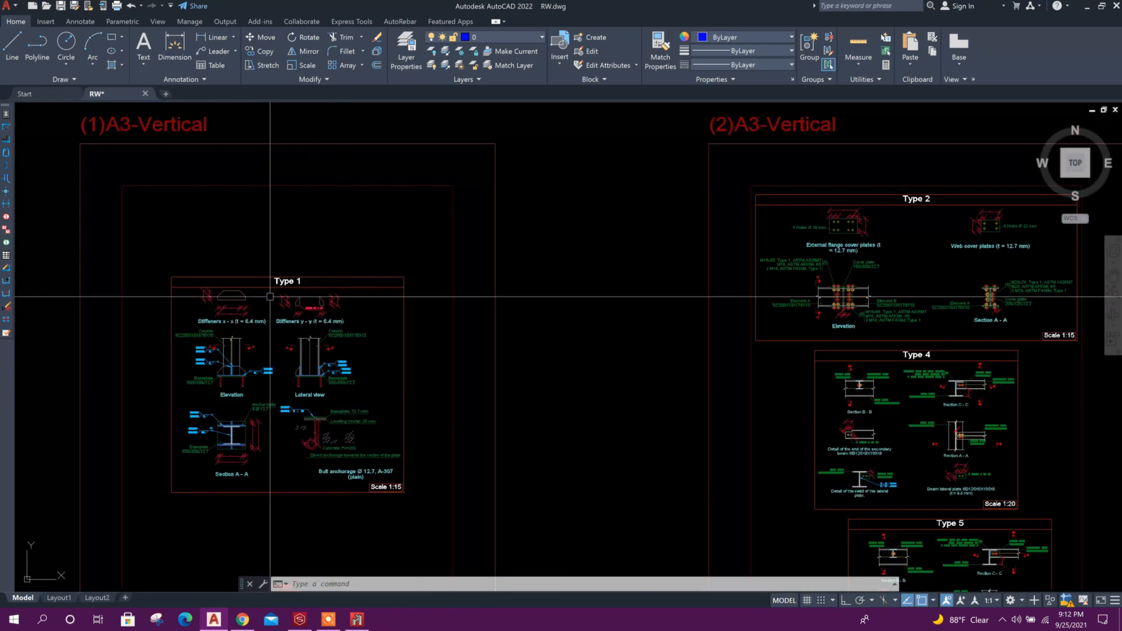
pyautogui.scroll(4, 326, 363)
pyautogui.scroll(-7, 314, 368)
pyautogui.scroll(6, 212, 371)
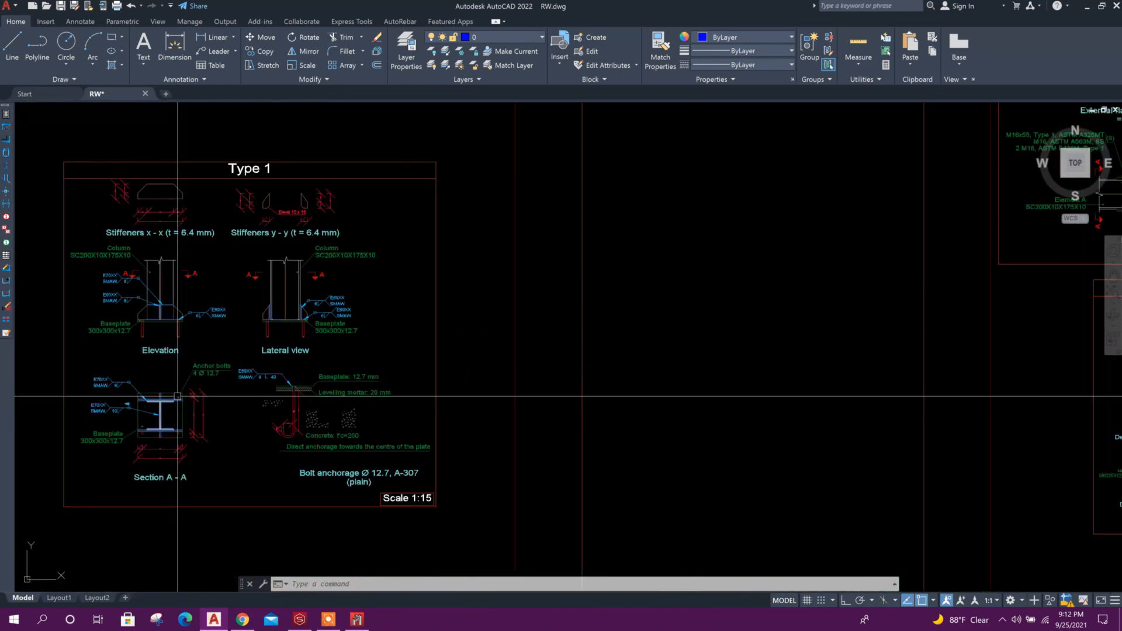
pyautogui.scroll(-5, 178, 397)
# Step: Examine the Type 2 cover plate elevation and the Type 4 beam connection details on sheet (2)A3-Vertical
pyautogui.scroll(8, 525, 236)
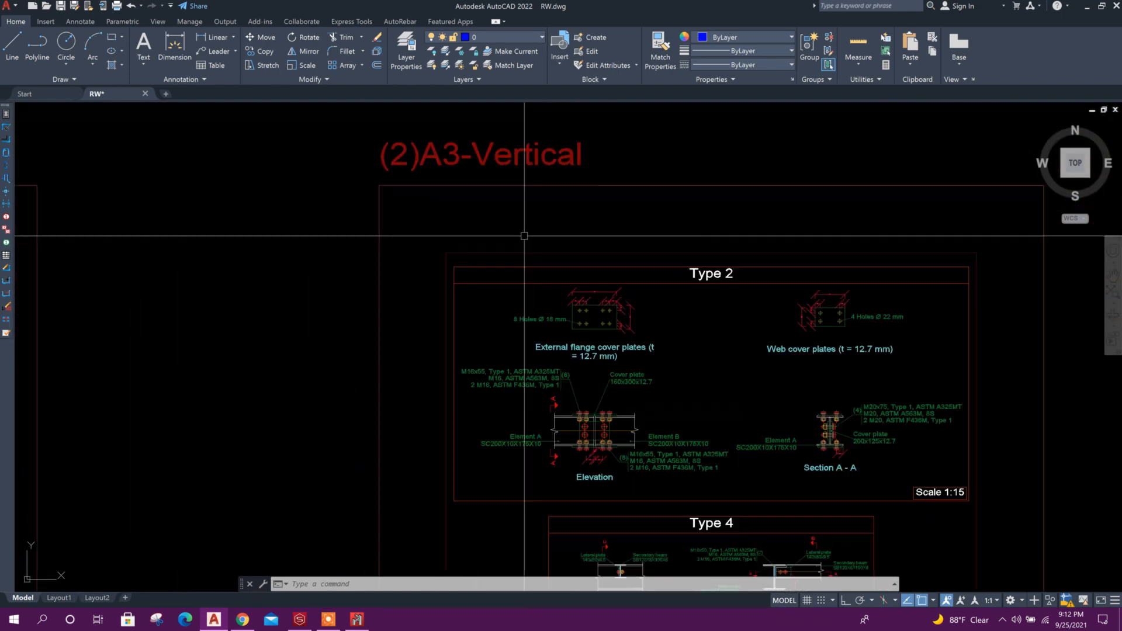
pyautogui.scroll(3, 561, 383)
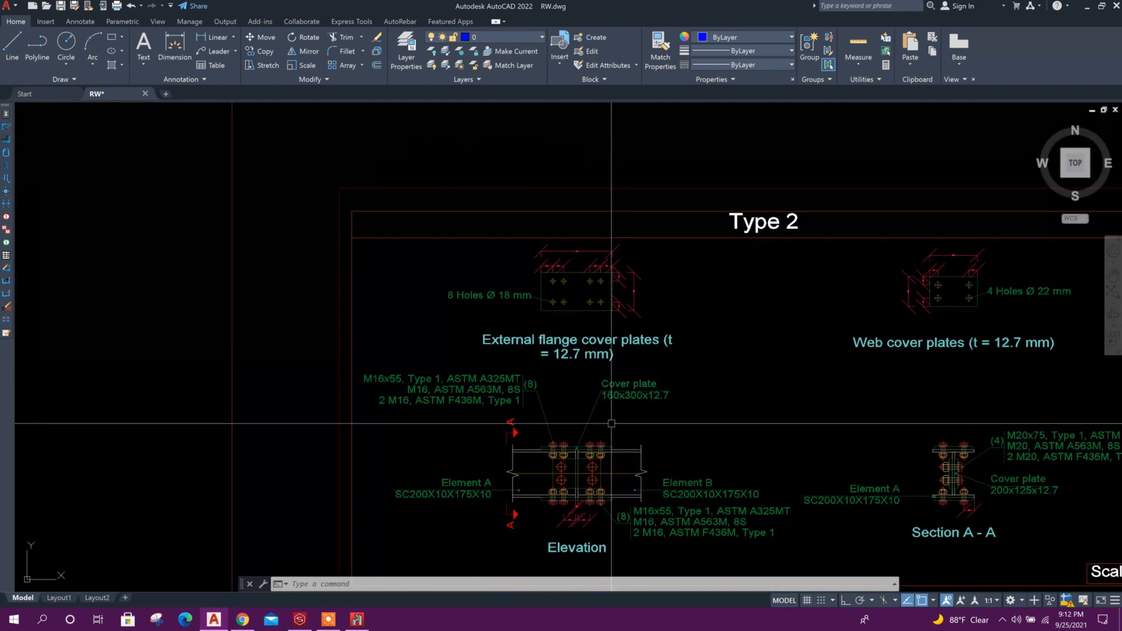
pyautogui.scroll(4, 562, 383)
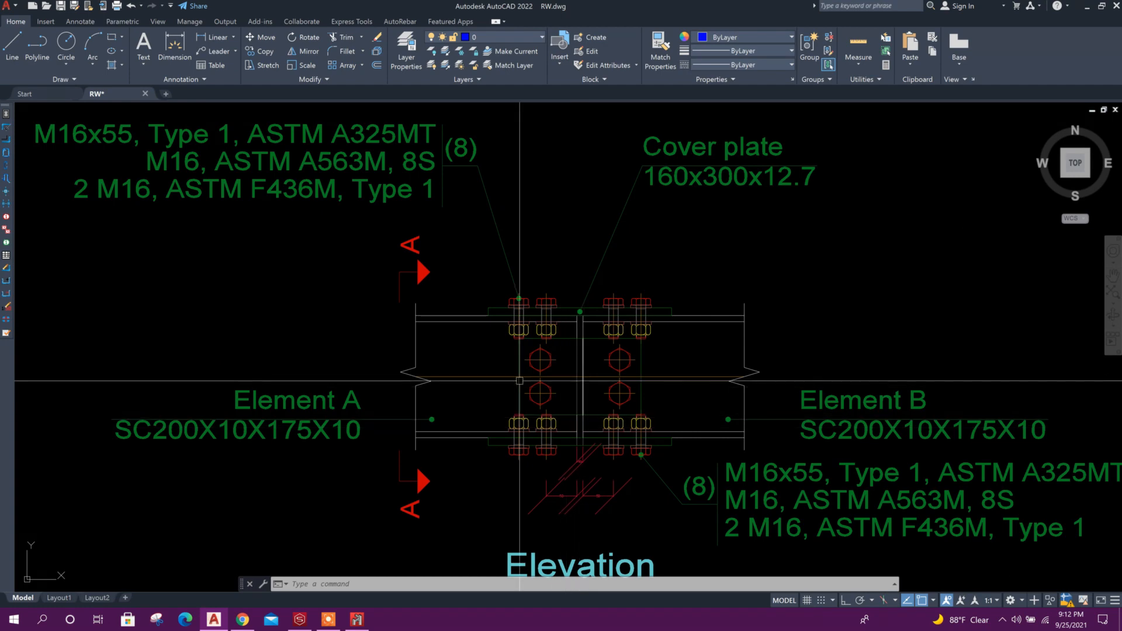
pyautogui.scroll(2, 572, 453)
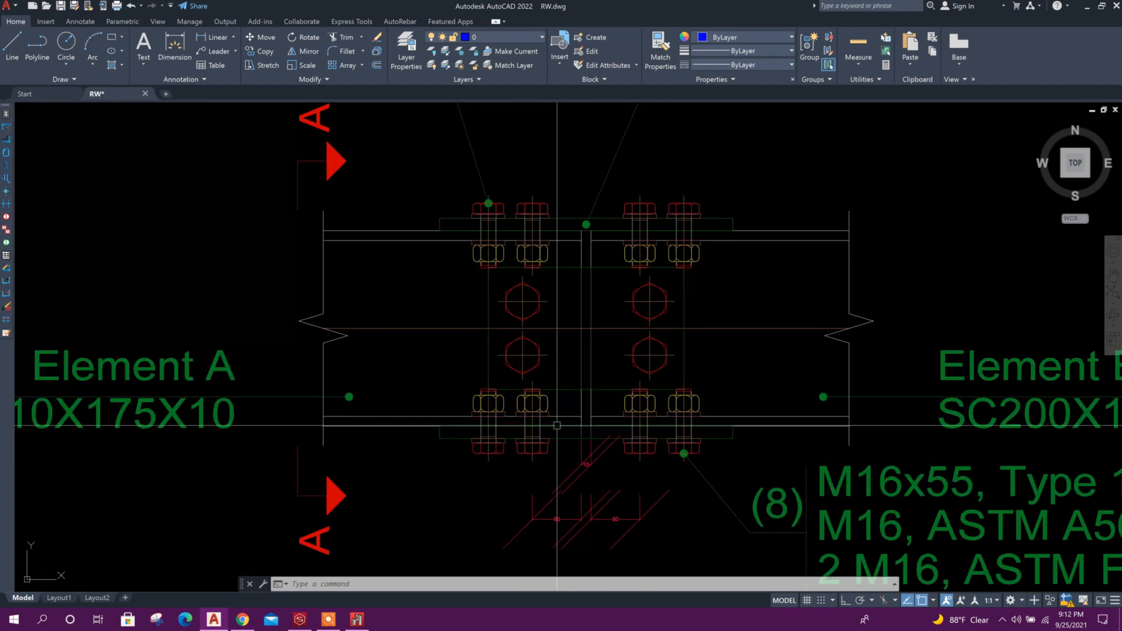
pyautogui.scroll(-6, 550, 415)
pyautogui.moveTo(958, 474); pyautogui.dragTo(696, 376, button='middle')
pyautogui.scroll(-2, 697, 376)
pyautogui.moveTo(617, 517); pyautogui.dragTo(618, 414, button='middle')
pyautogui.scroll(3, 618, 418)
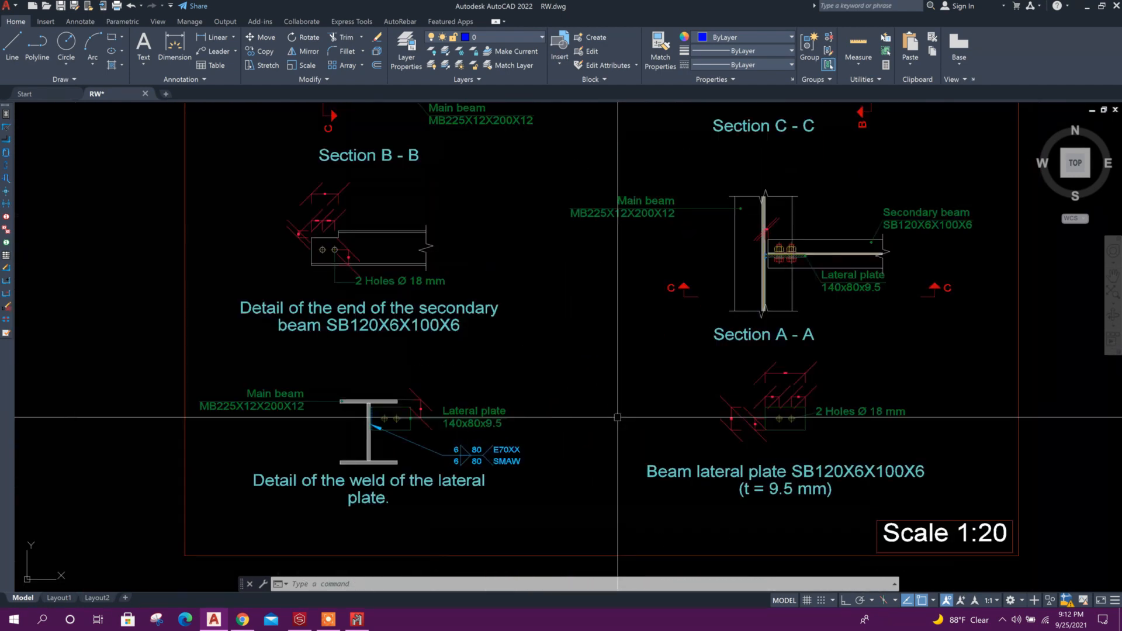
pyautogui.scroll(-10, 602, 312)
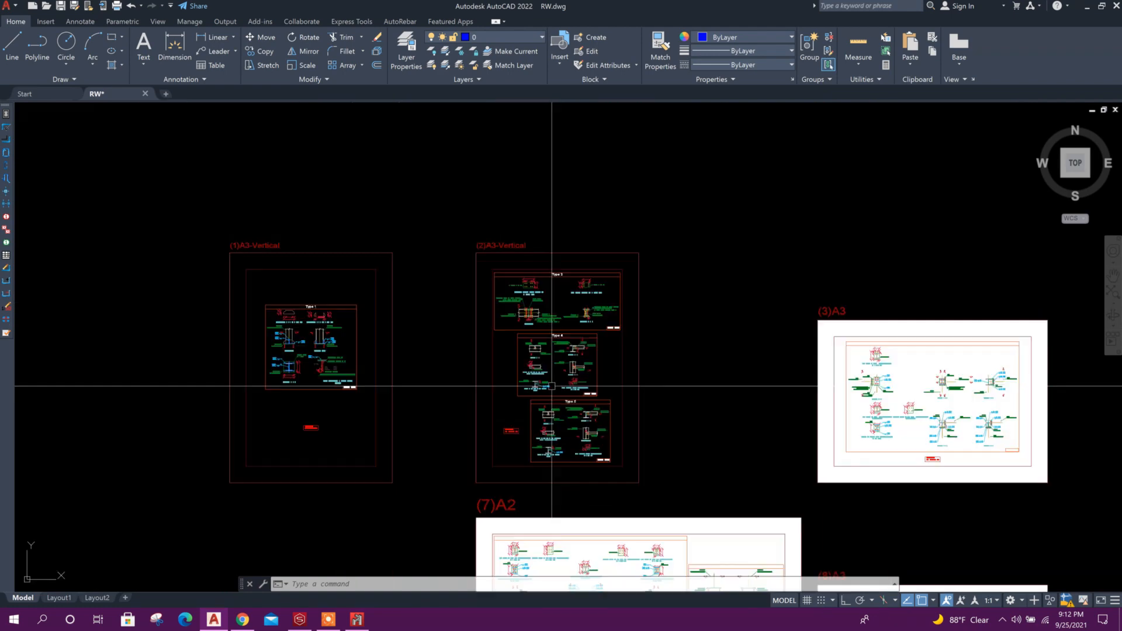
# Step: Look over all the exported drawing sheets and switch back to the frame model in CYPE 3D
pyautogui.scroll(-3, 509, 346)
pyautogui.scroll(5, 522, 408)
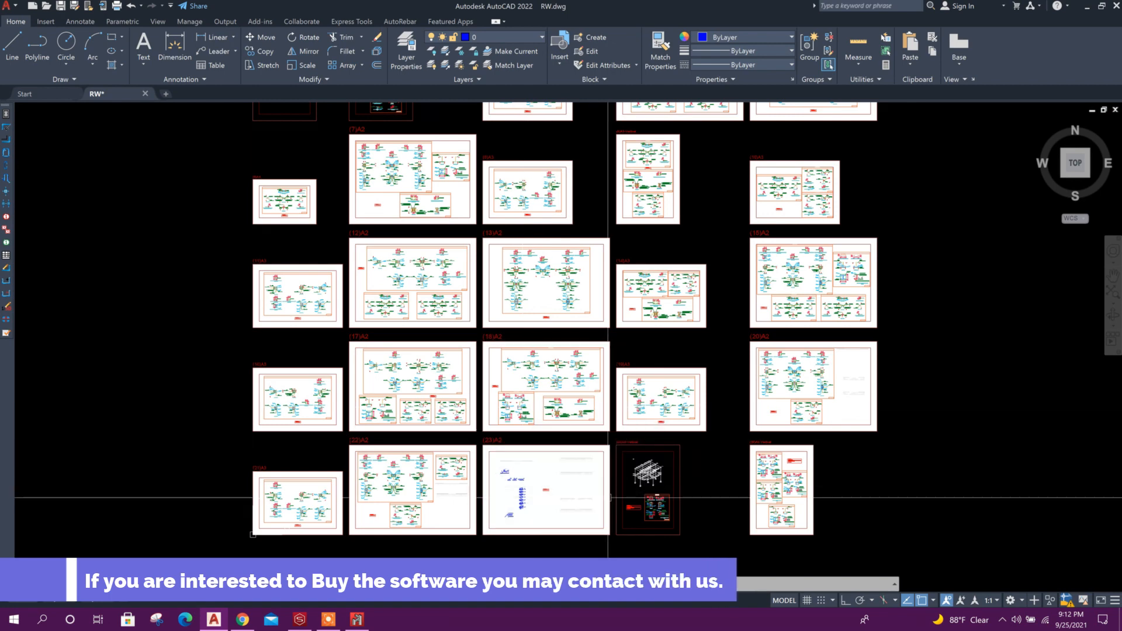
pyautogui.click(357, 618)
pyautogui.scroll(-1, 572, 363)
pyautogui.moveTo(629, 438); pyautogui.dragTo(531, 412, button='middle')
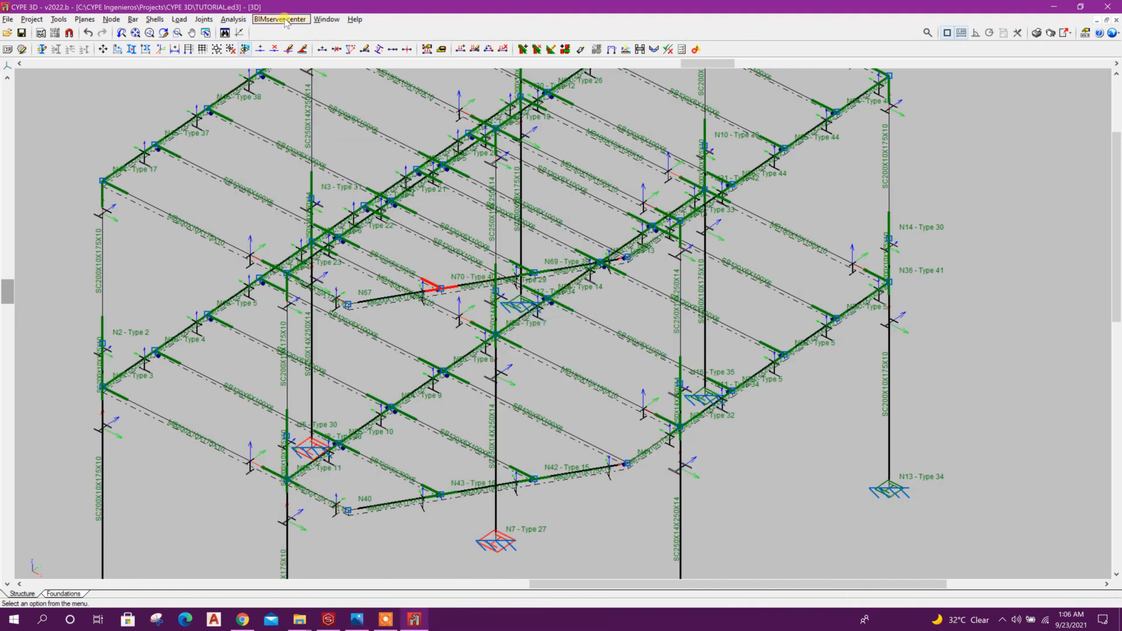
# Step: Start linking the job to BIMserver.center through a new project
pyautogui.click(286, 21)
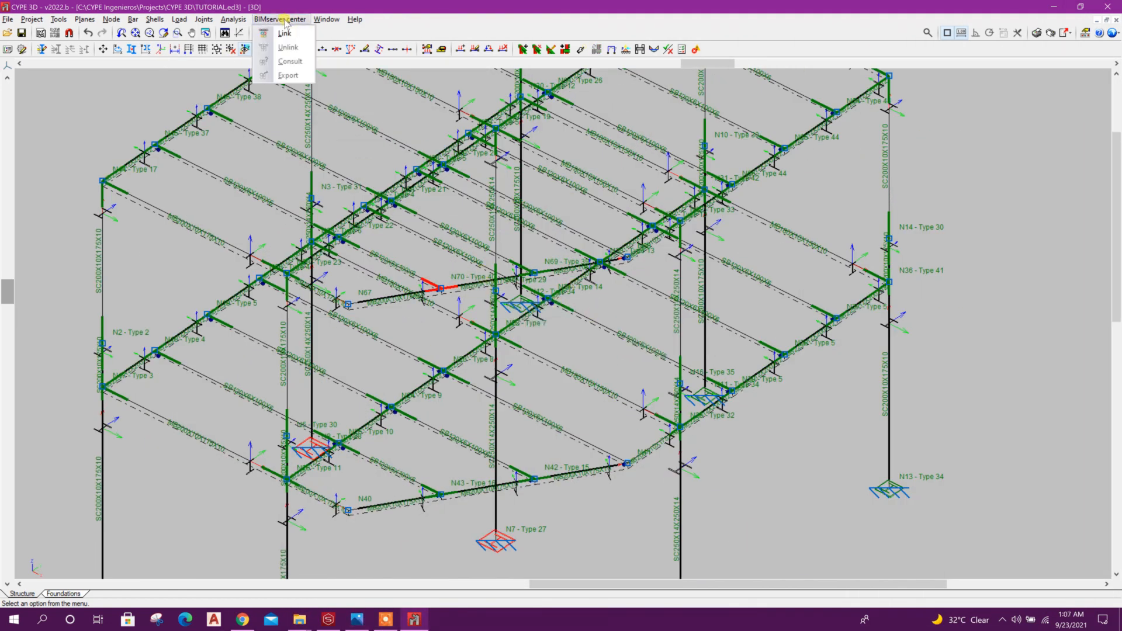
pyautogui.click(282, 34)
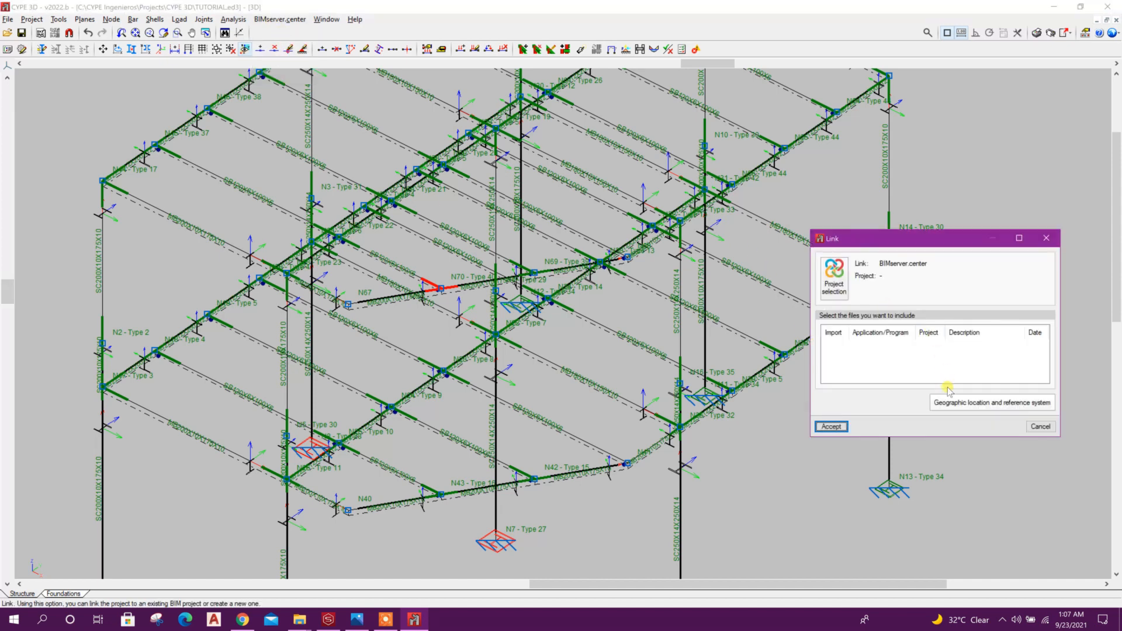
pyautogui.click(835, 275)
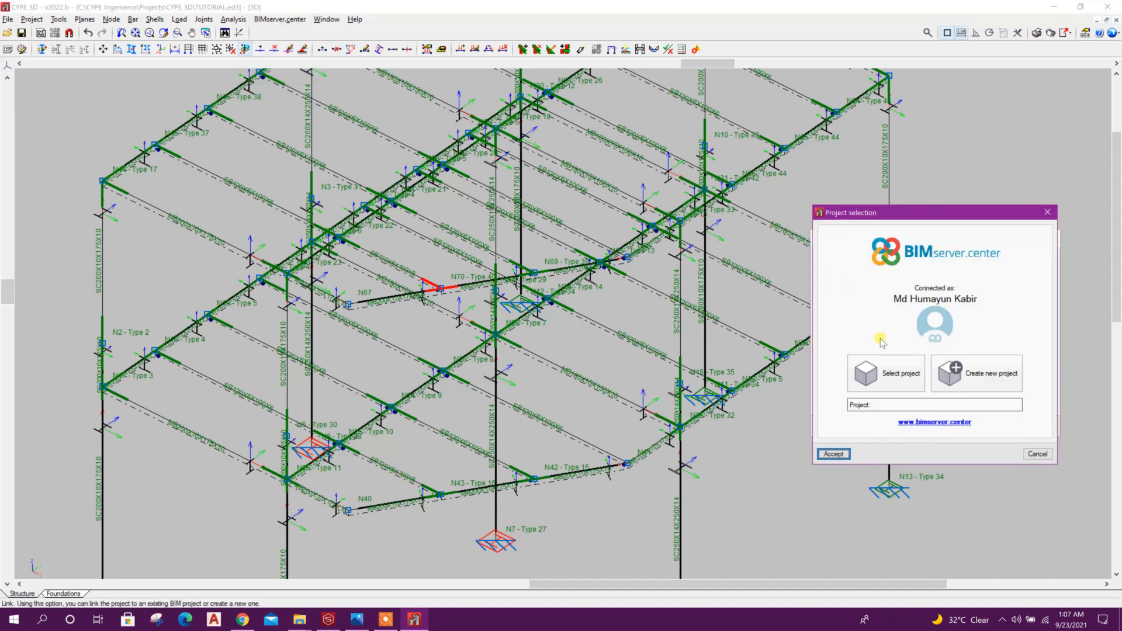
pyautogui.click(978, 373)
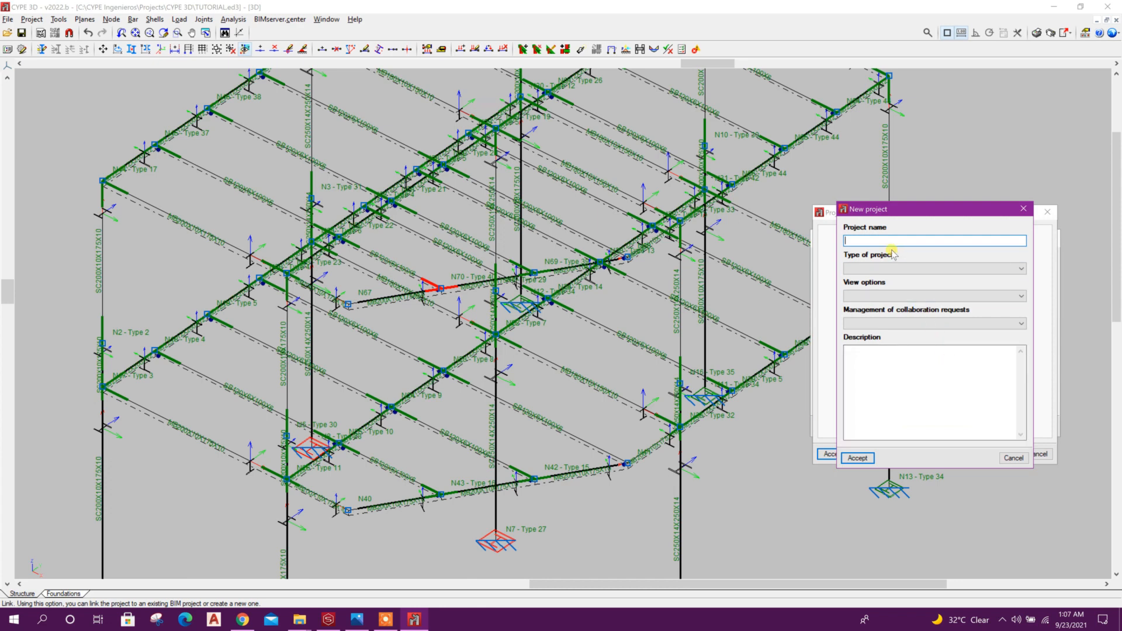
# Step: Create the project TUTORIAL as type Tests, visible in BIMserver.center, set its collaboration request management, and link the job to it
pyautogui.click(907, 269)
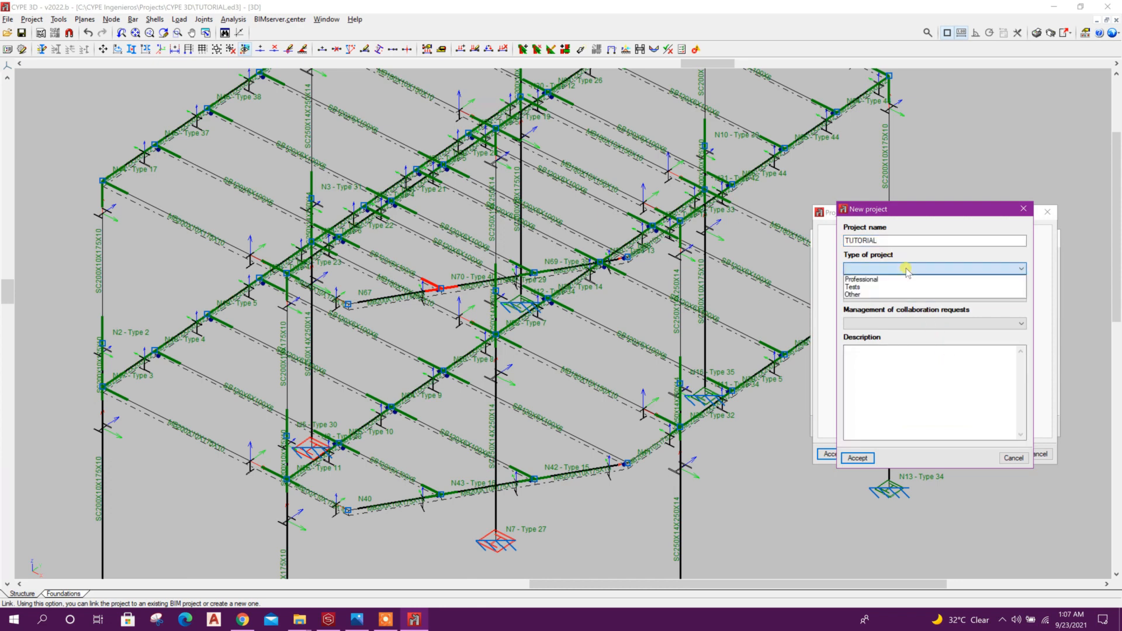
pyautogui.click(909, 278)
pyautogui.click(900, 296)
pyautogui.click(894, 303)
pyautogui.click(896, 322)
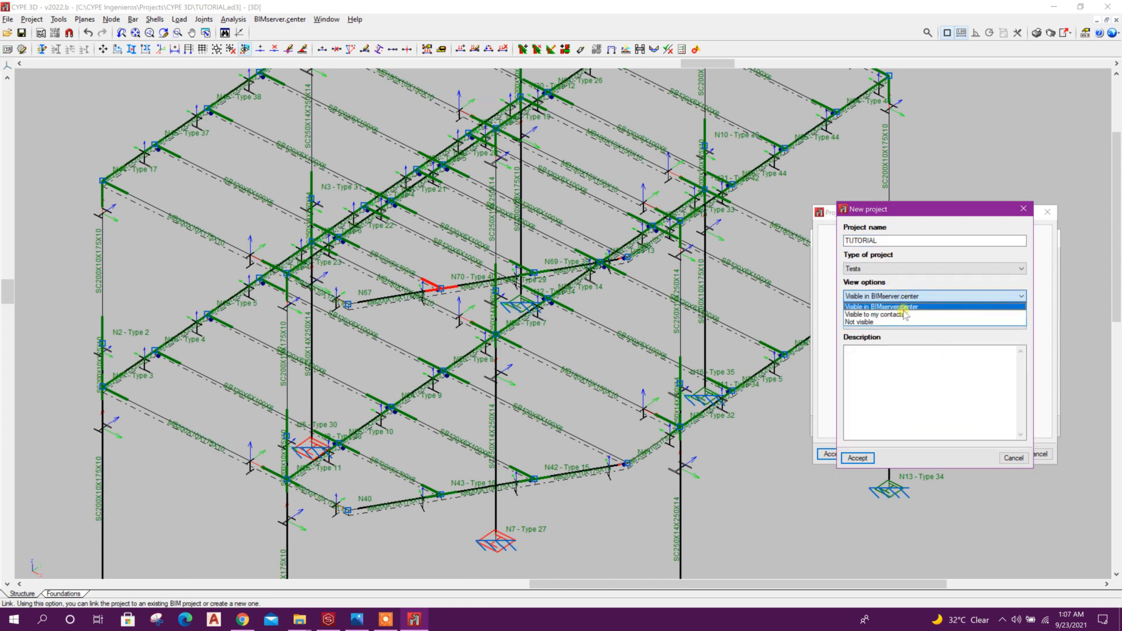
pyautogui.click(895, 343)
pyautogui.click(860, 457)
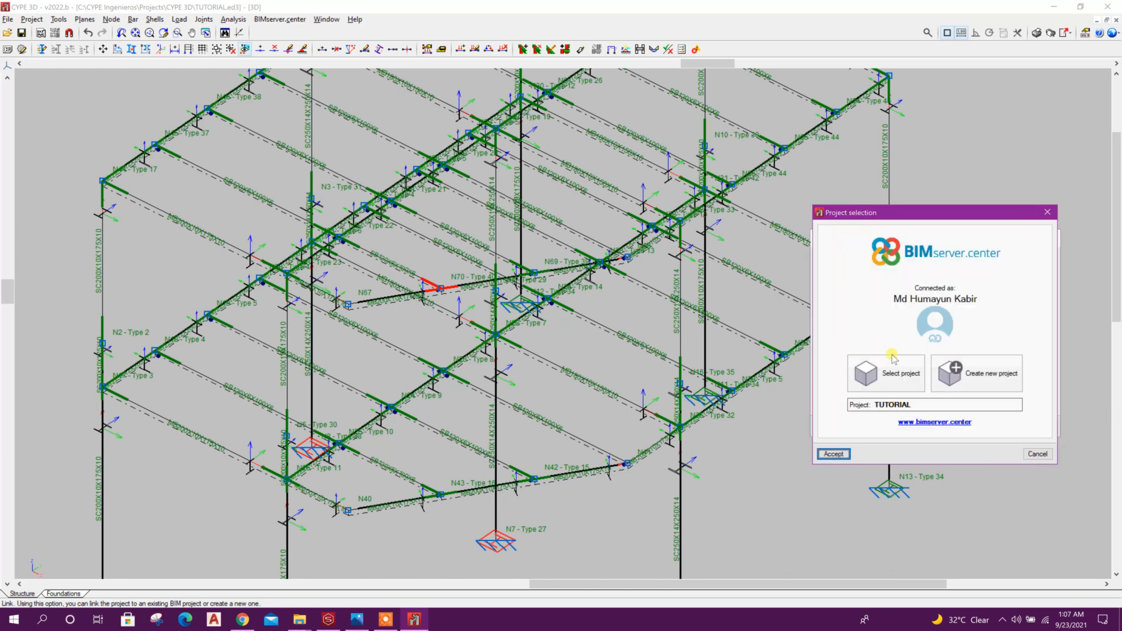
pyautogui.click(834, 454)
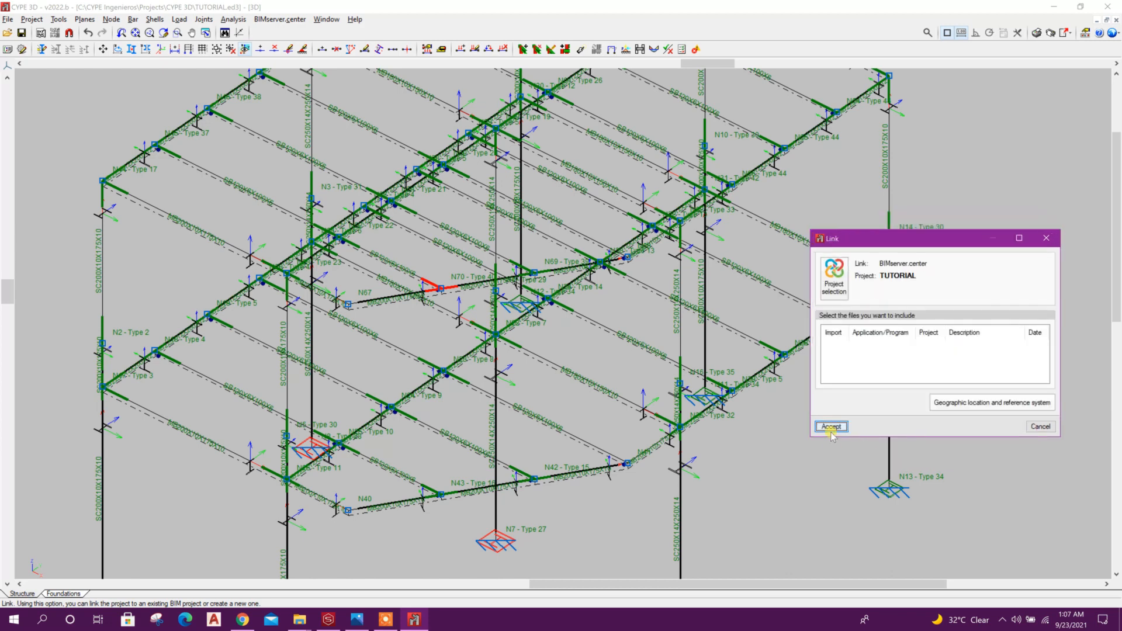
pyautogui.click(832, 427)
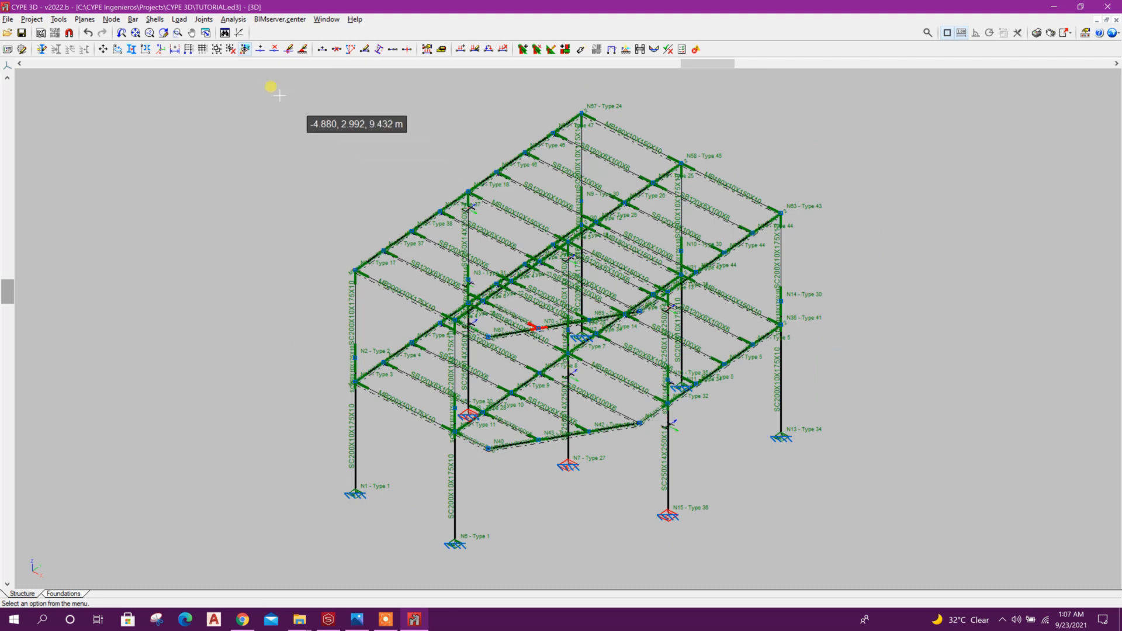
# Step: Export the model to the BIM project as TUTORIAL with the description BY DECODE BD, including forces to design connections
pyautogui.click(234, 19)
pyautogui.moveTo(283, 22)
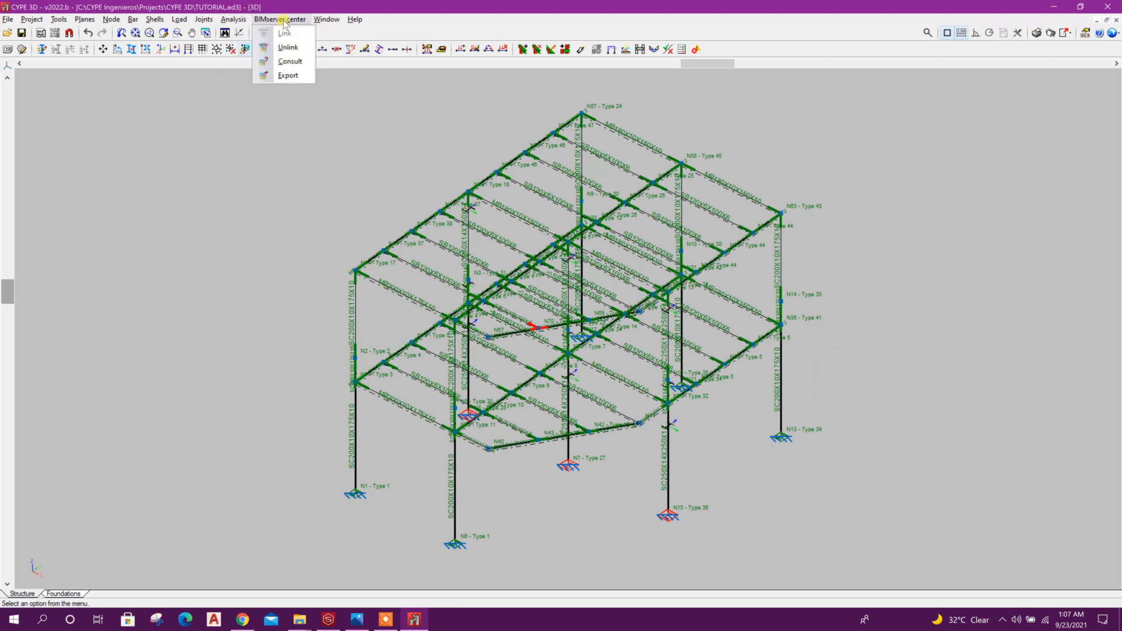
pyautogui.click(288, 75)
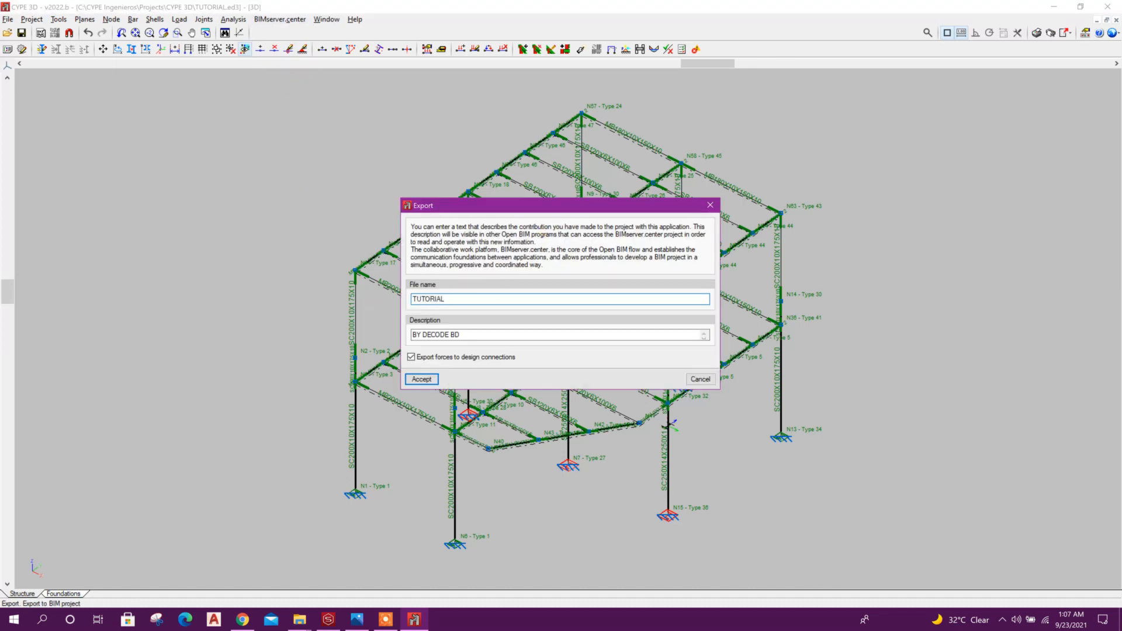
pyautogui.click(423, 380)
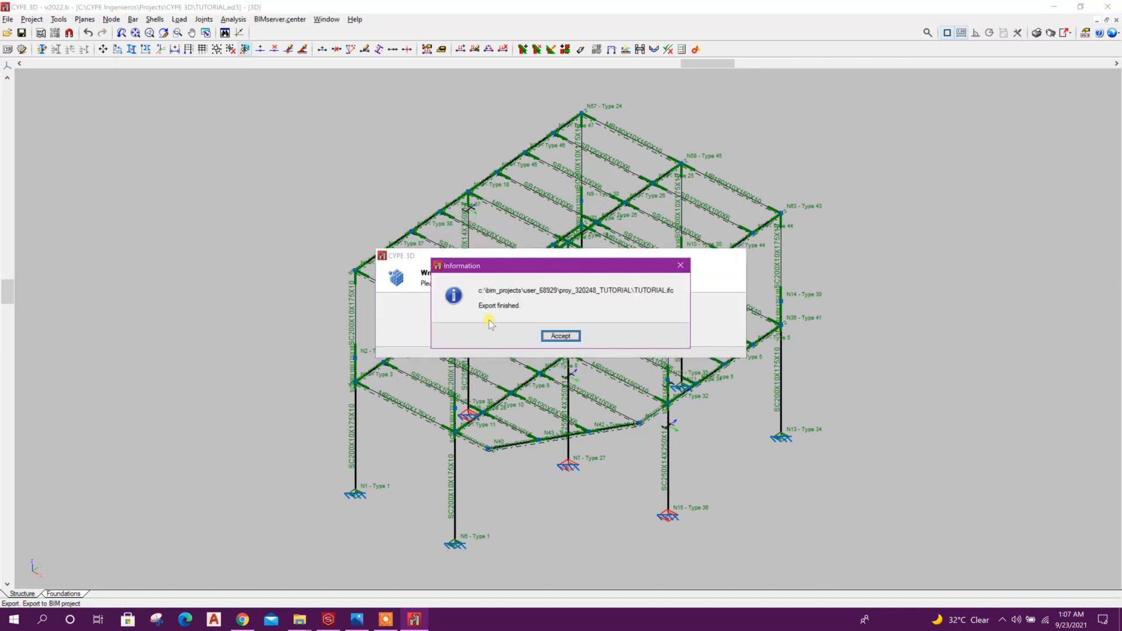
pyautogui.click(560, 337)
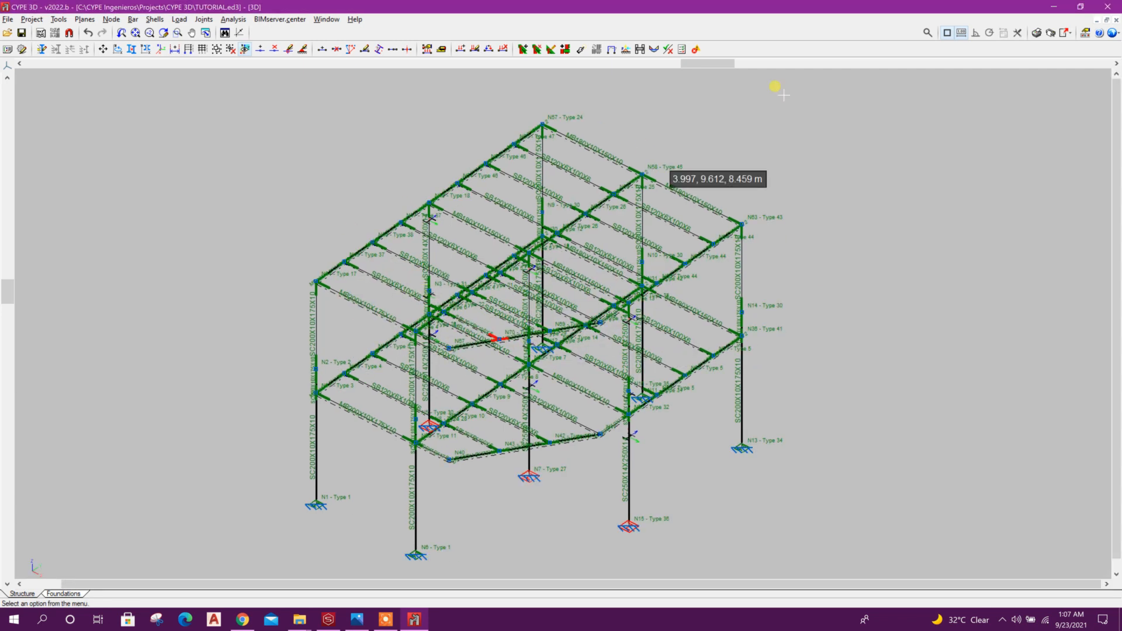
# Step: Switch to StruBIM Steel and create a new job named TUTORIAL with the description BY DECODE BD
pyautogui.click(1057, 7)
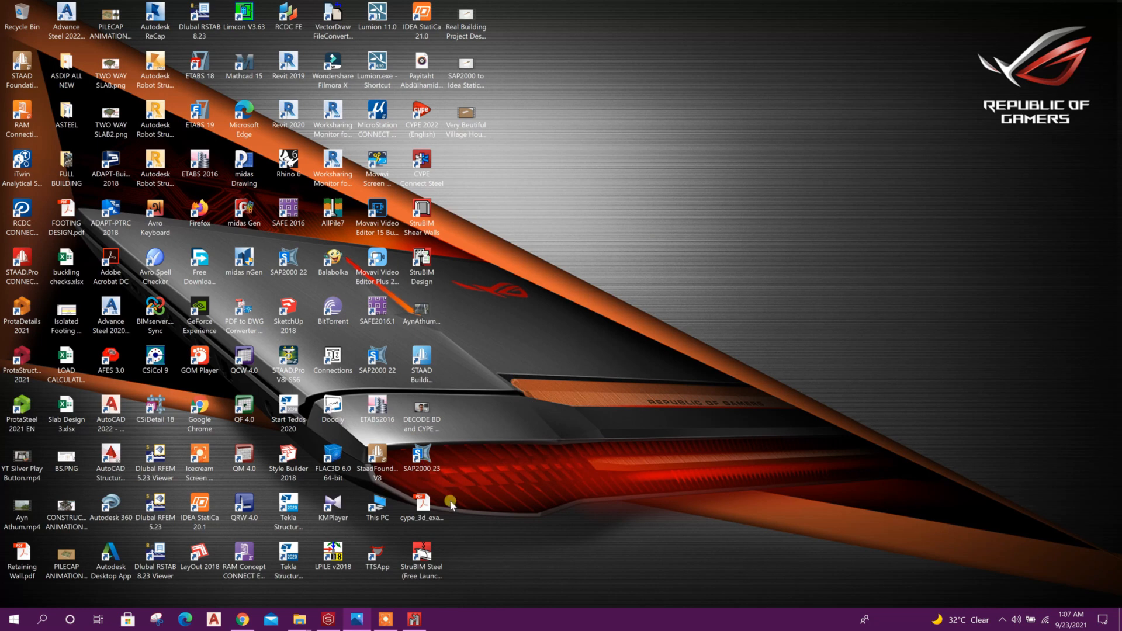
pyautogui.doubleClick(426, 558)
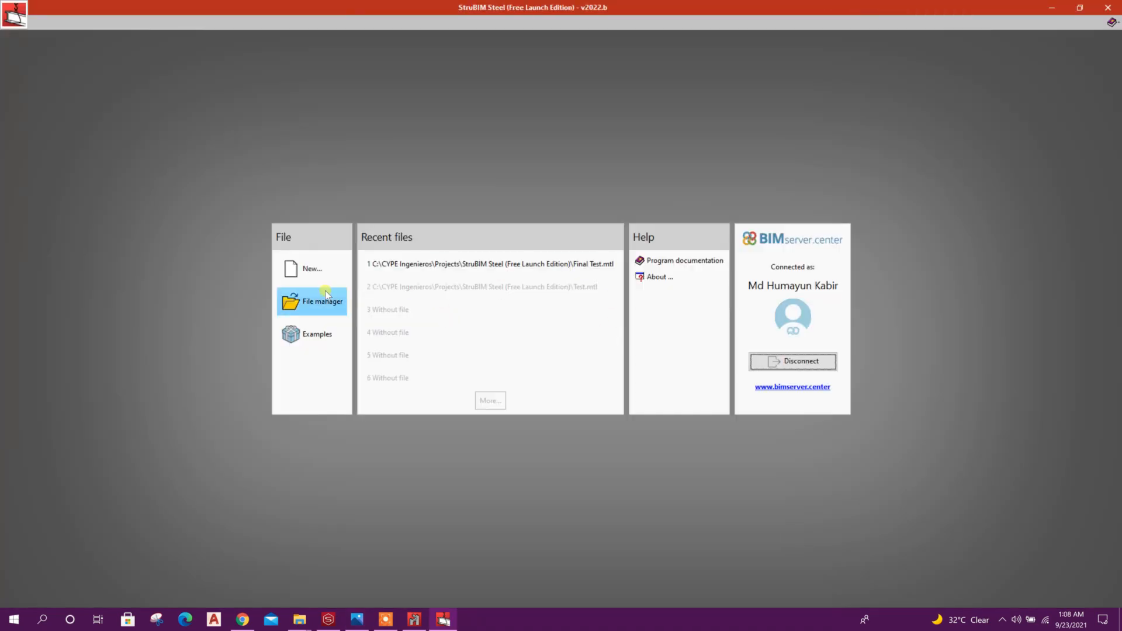
pyautogui.click(325, 273)
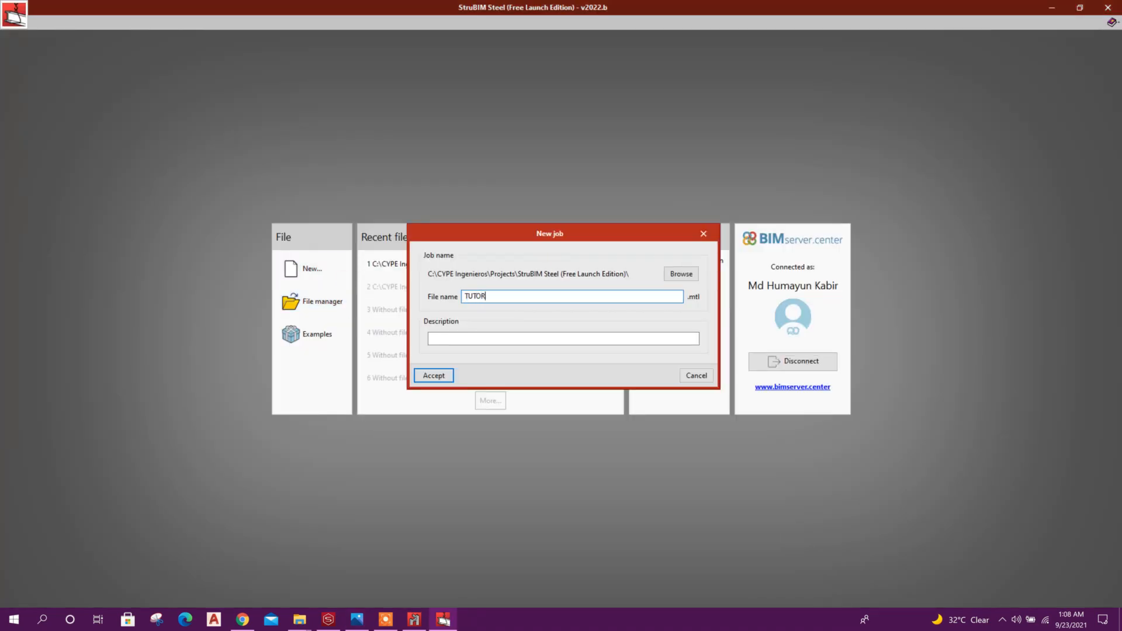
pyautogui.click(486, 339)
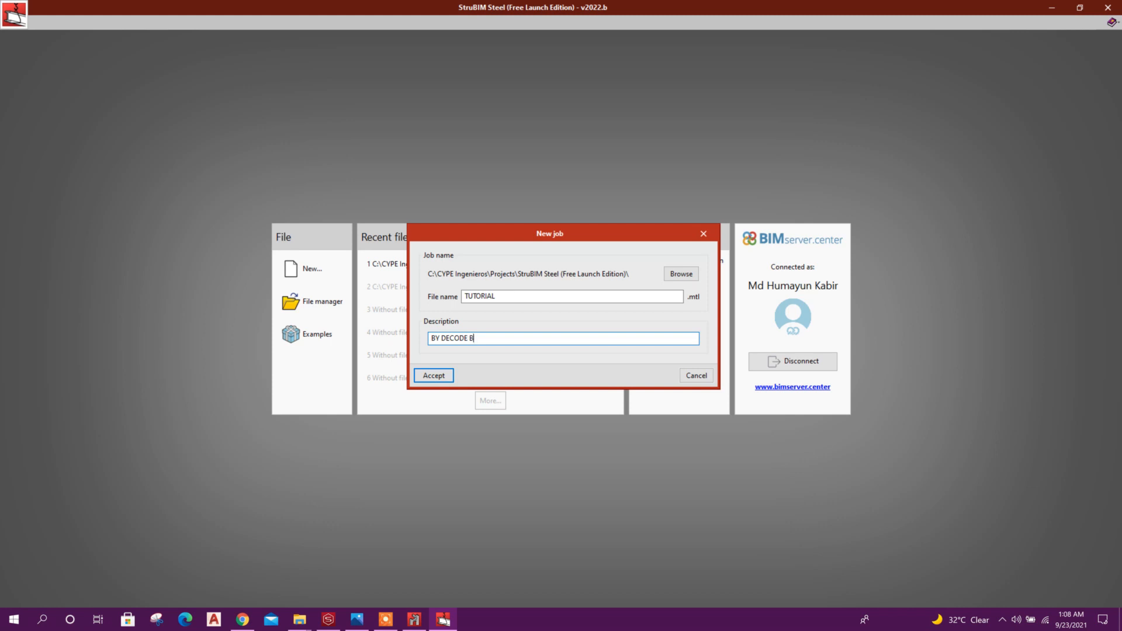
pyautogui.click(443, 377)
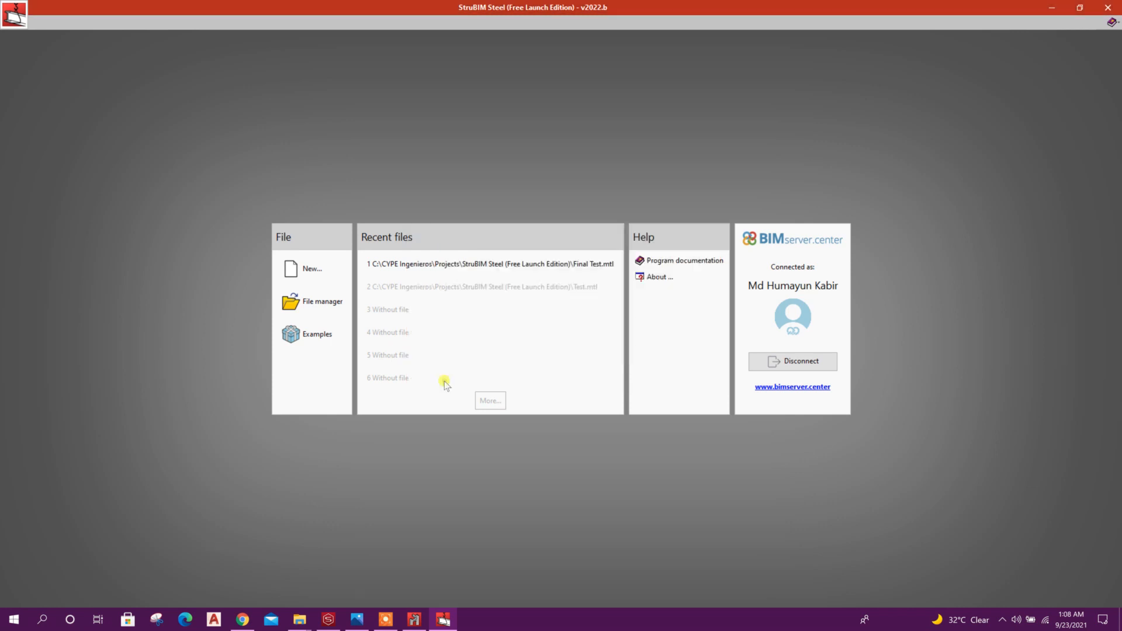
# Step: Link the job to the BIMserver.center project TUTORIAL and include its CYPE 3D model in the import
pyautogui.click(560, 331)
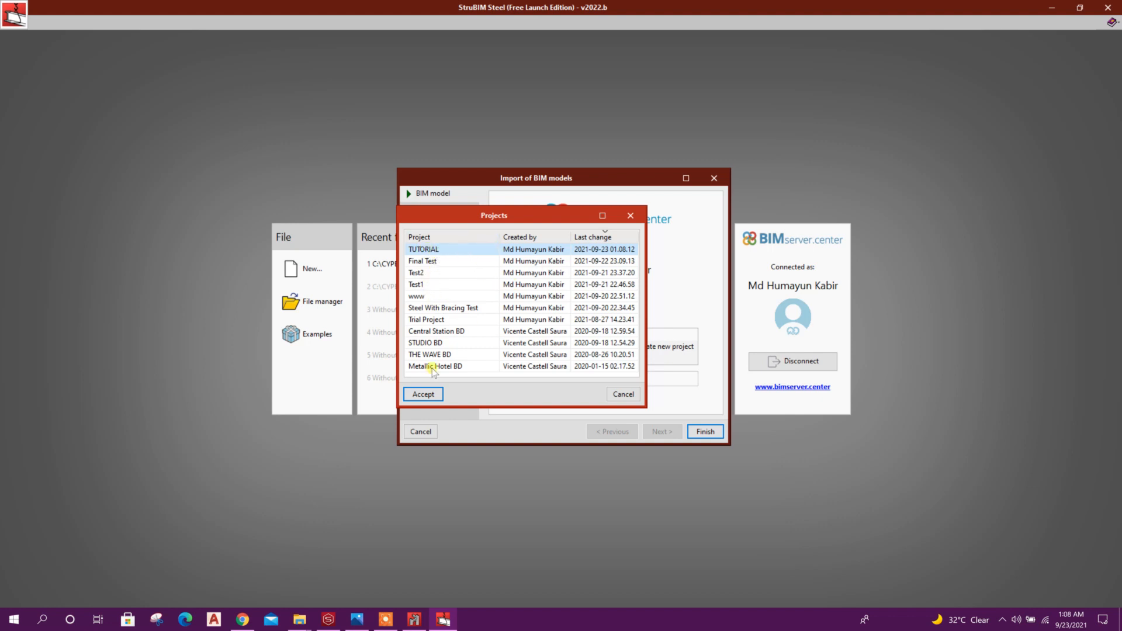
pyautogui.click(423, 394)
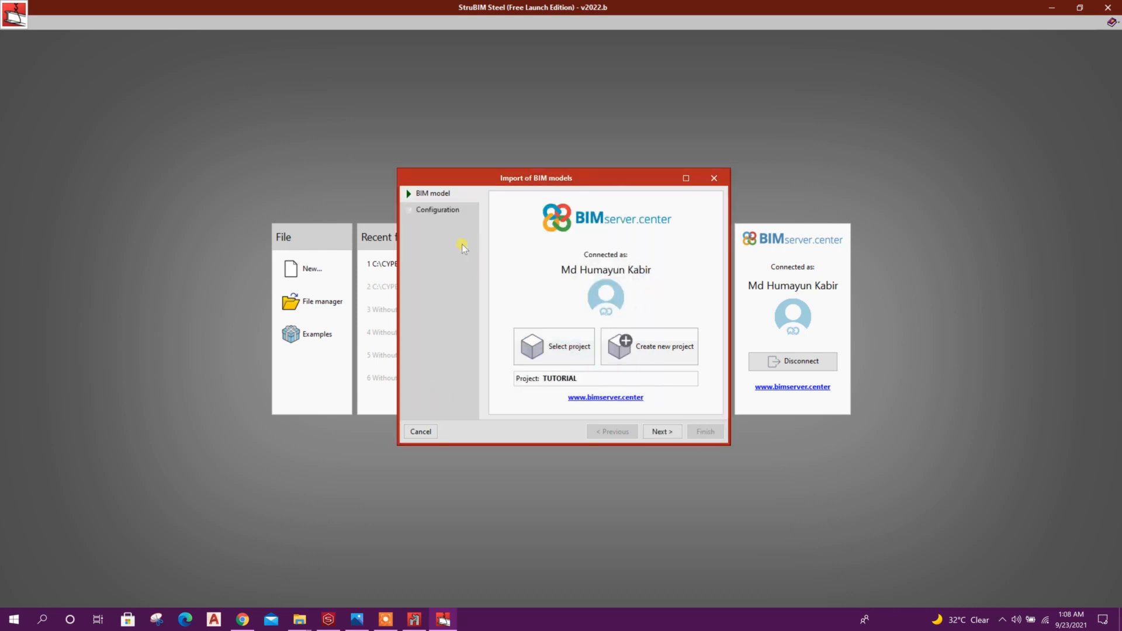
pyautogui.click(662, 431)
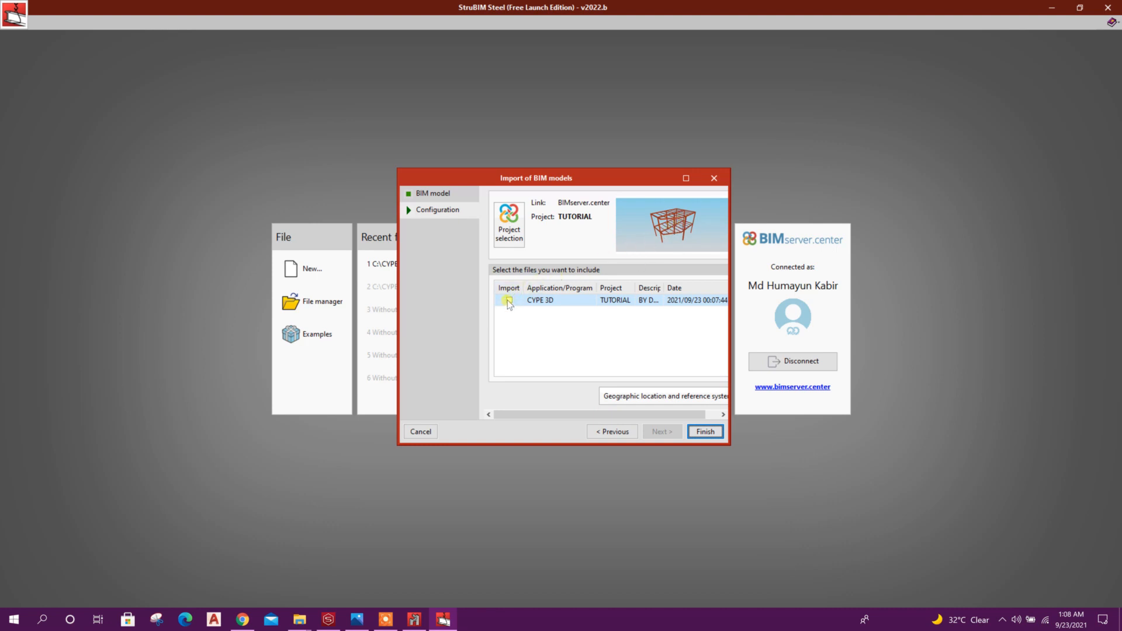
pyautogui.click(508, 301)
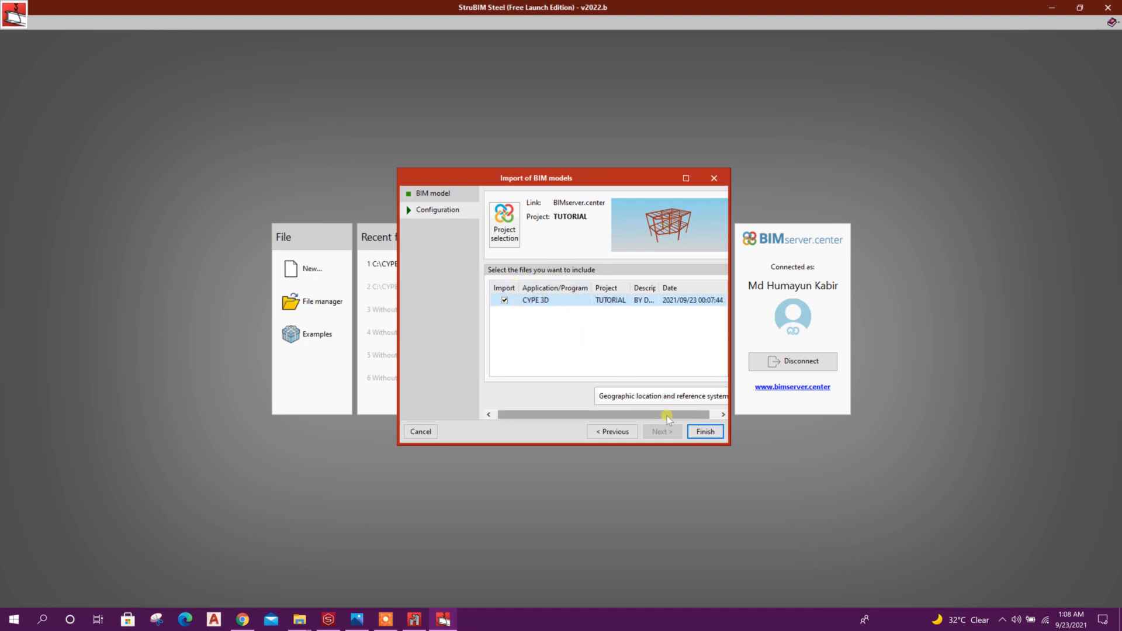
pyautogui.click(701, 431)
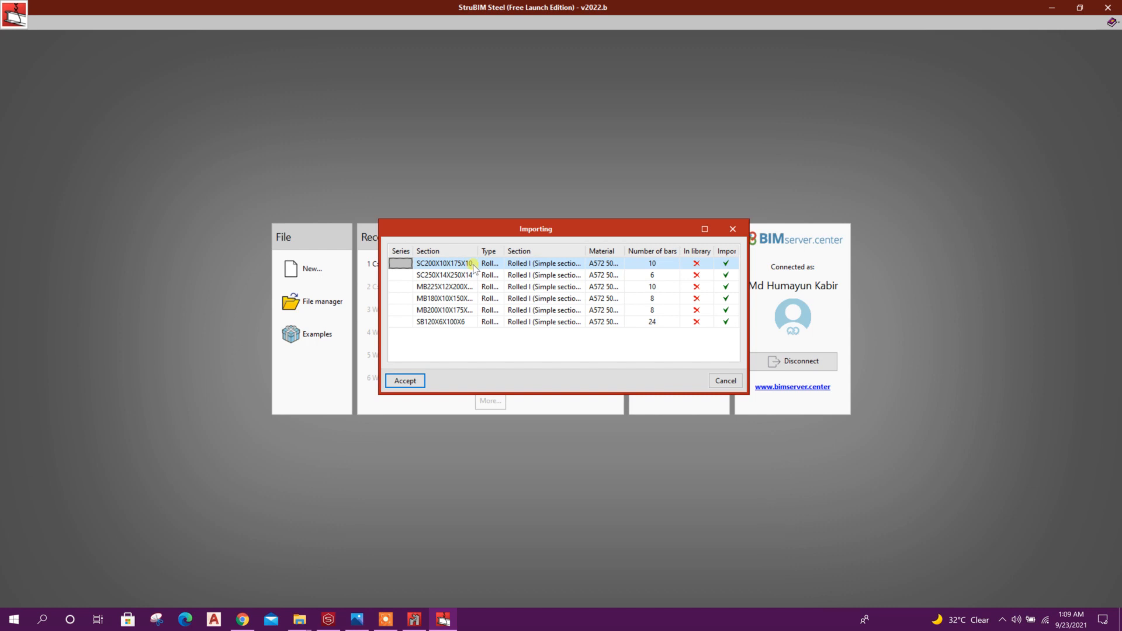
# Step: Review the listed steel sections, import them all and accept the material added to the library
pyautogui.click(491, 264)
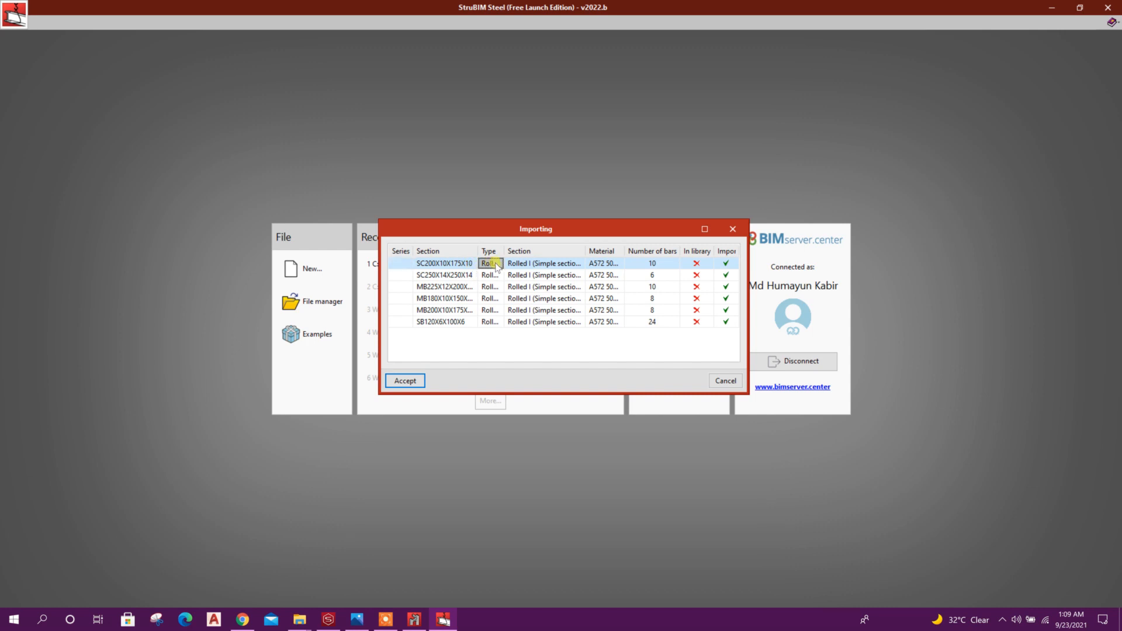
pyautogui.click(465, 264)
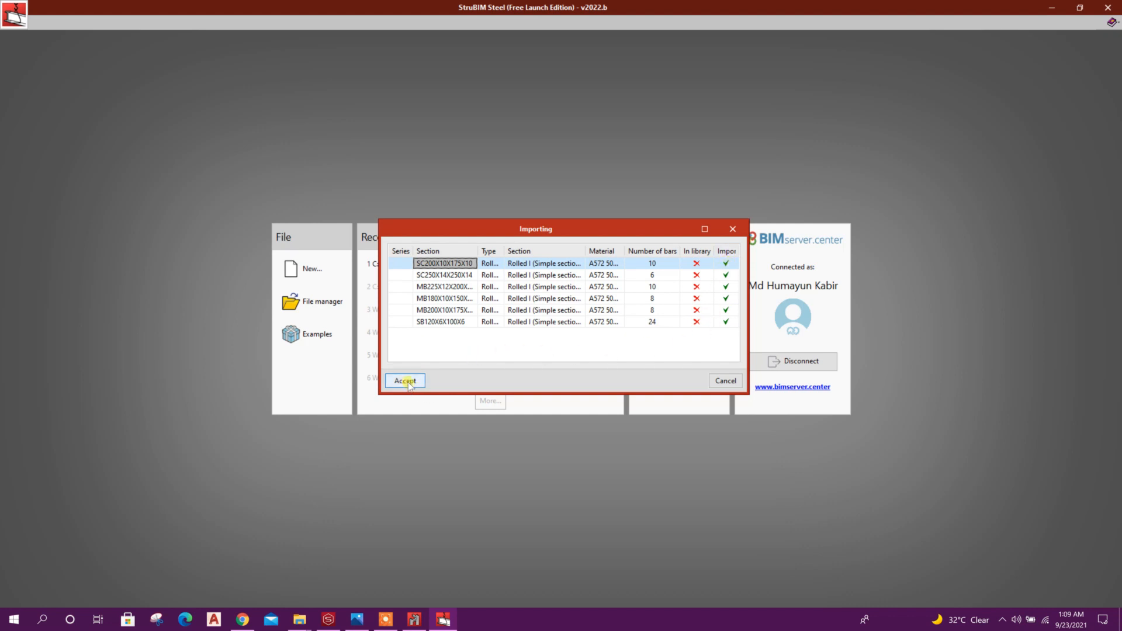
pyautogui.click(408, 381)
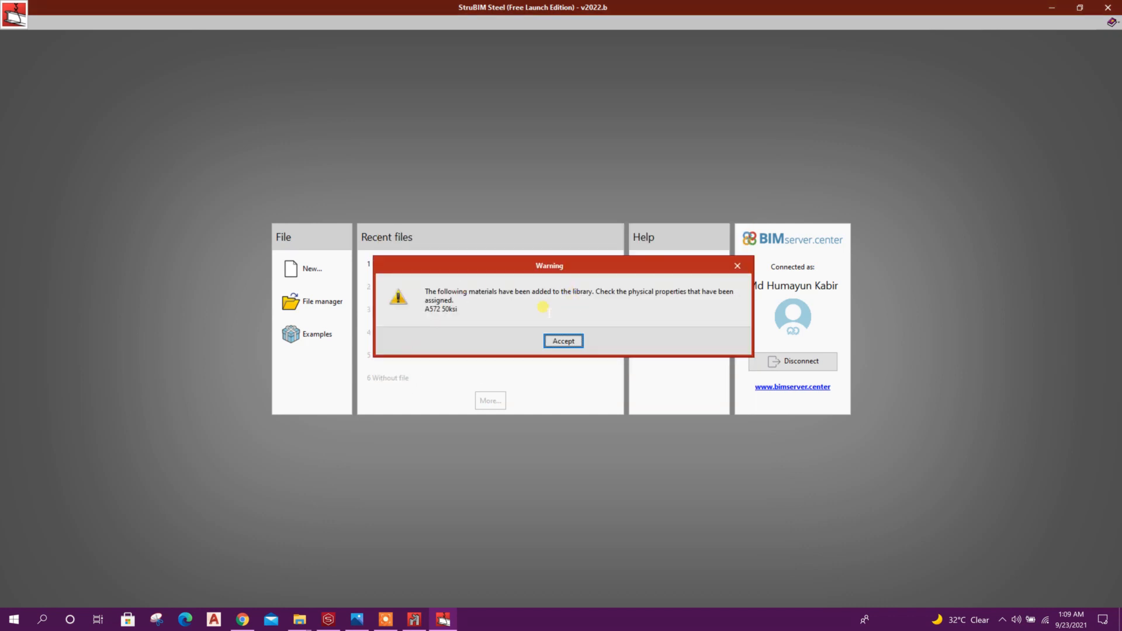
pyautogui.click(564, 342)
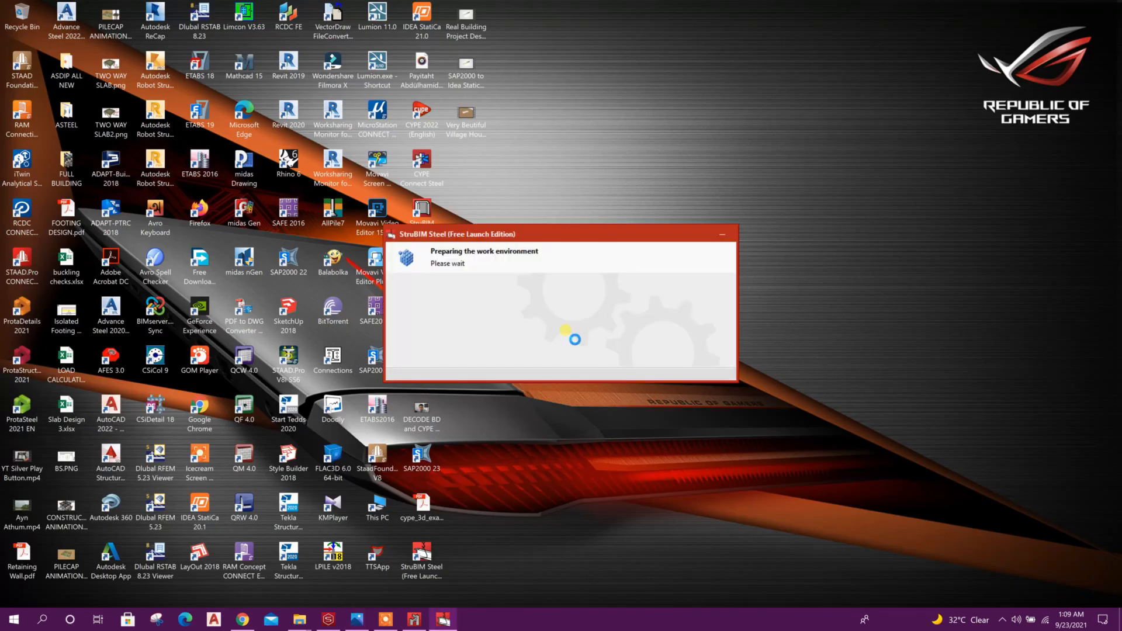
# Step: Create a new joint from the two edge beams and the SB120X6X100X6 secondary beam meeting at the bend in the frame edge
pyautogui.scroll(5, 708, 364)
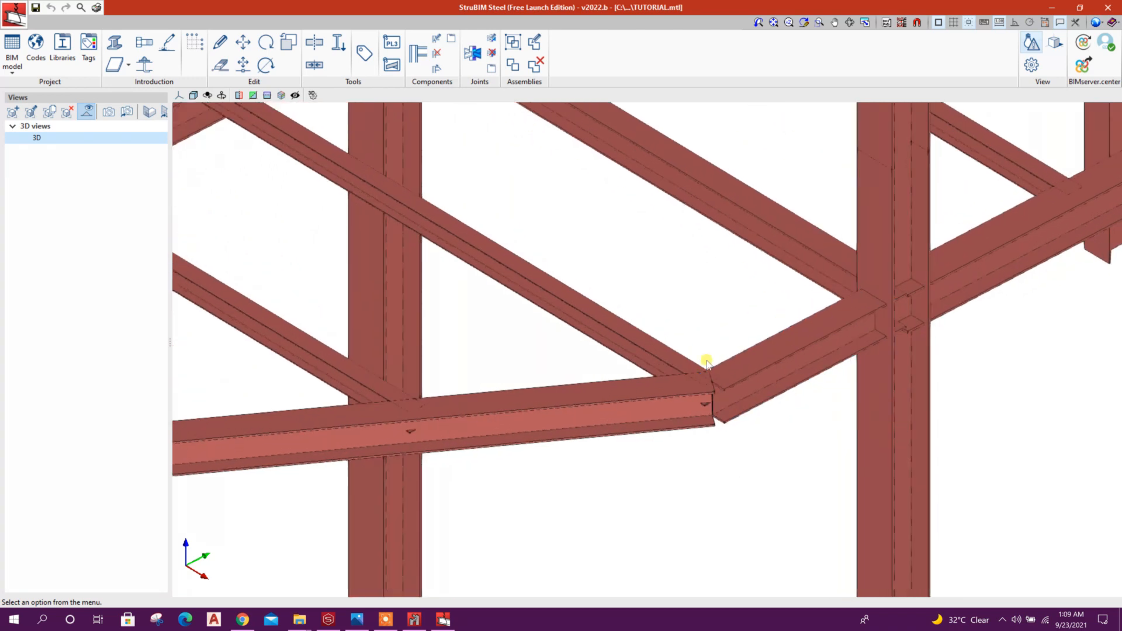
pyautogui.scroll(2, 706, 386)
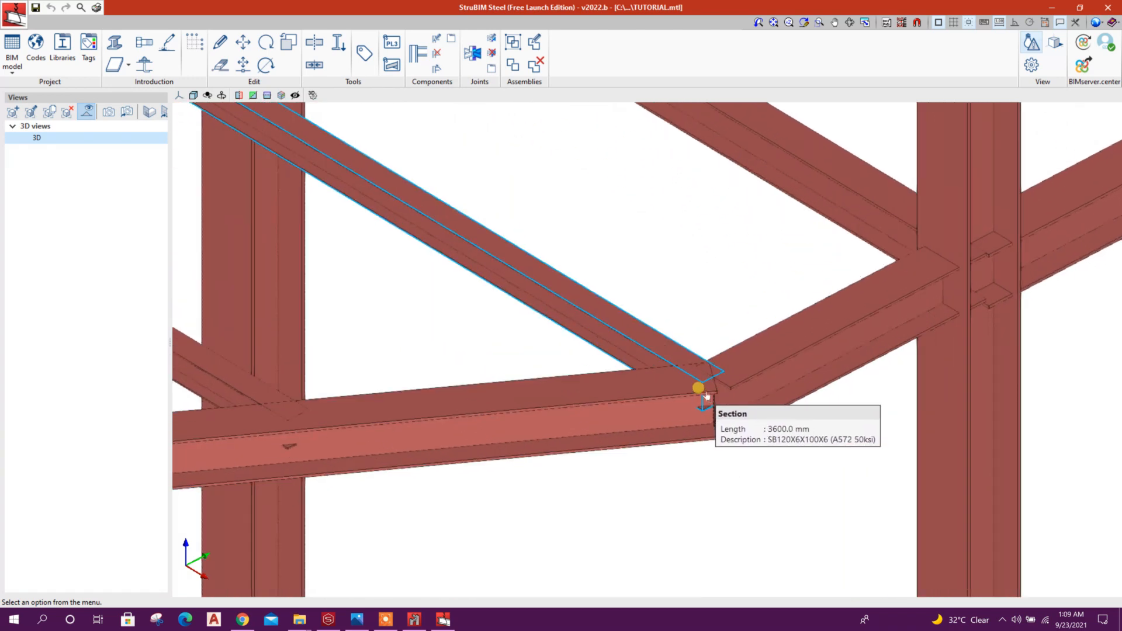
pyautogui.click(475, 55)
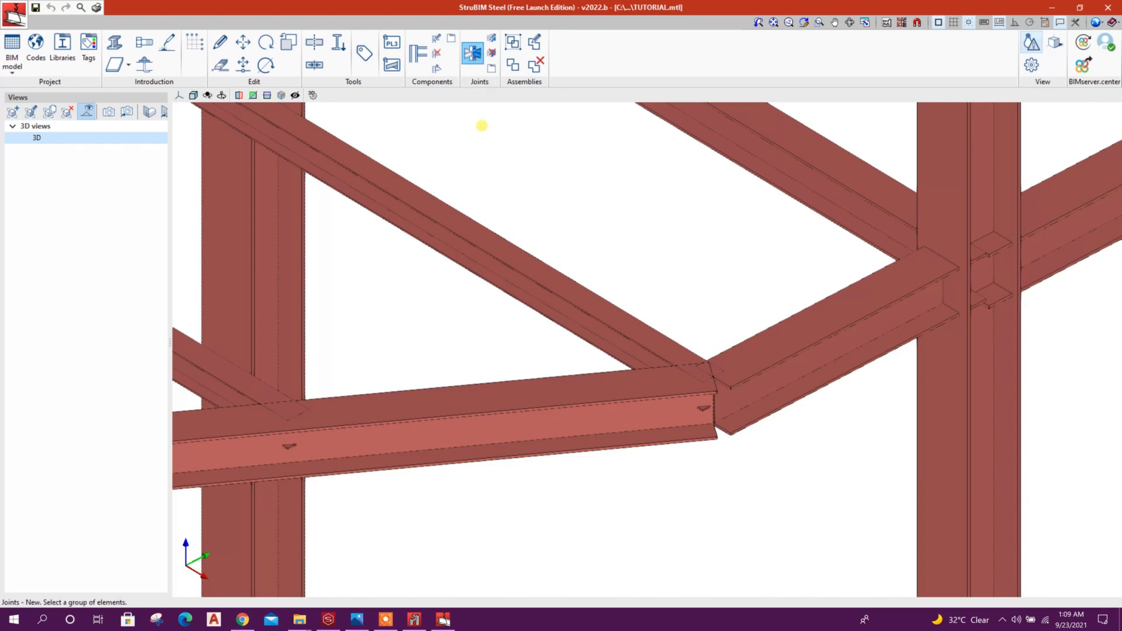
pyautogui.click(675, 388)
pyautogui.click(757, 362)
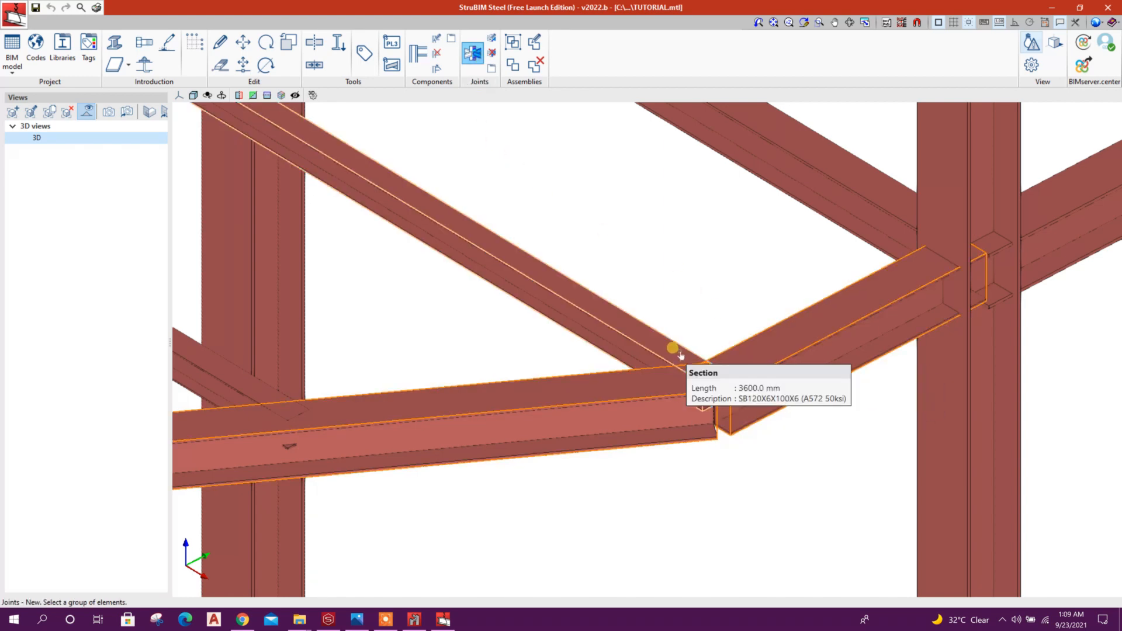
pyautogui.click(678, 348)
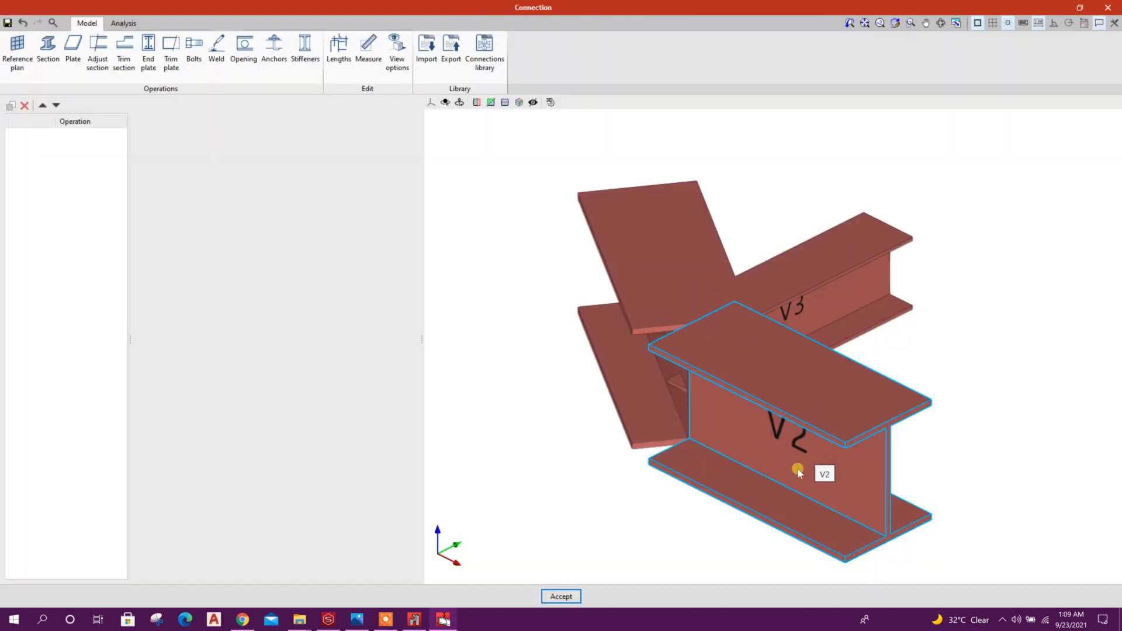
# Step: Inspect the connection from several sides and add a reference plane oriented perpendicular to section V2
pyautogui.moveTo(800, 403); pyautogui.dragTo(757, 380, button='middle')
pyautogui.moveTo(771, 333); pyautogui.dragTo(743, 342, button='middle')
pyautogui.moveTo(812, 354); pyautogui.dragTo(759, 368, button='middle')
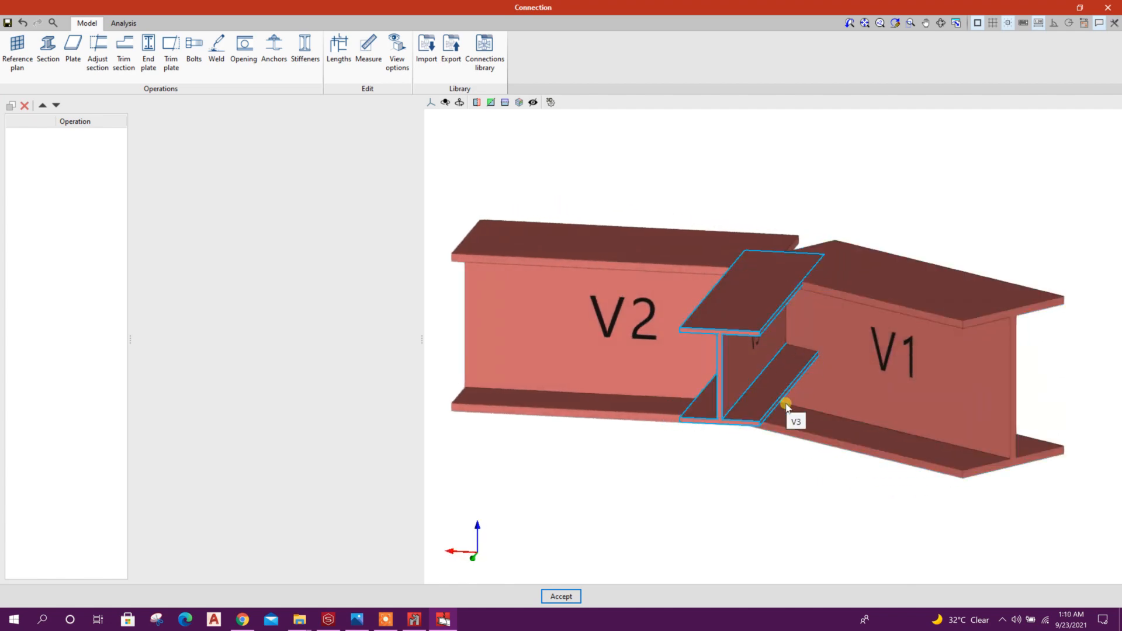
pyautogui.moveTo(807, 411); pyautogui.dragTo(620, 409, button='middle')
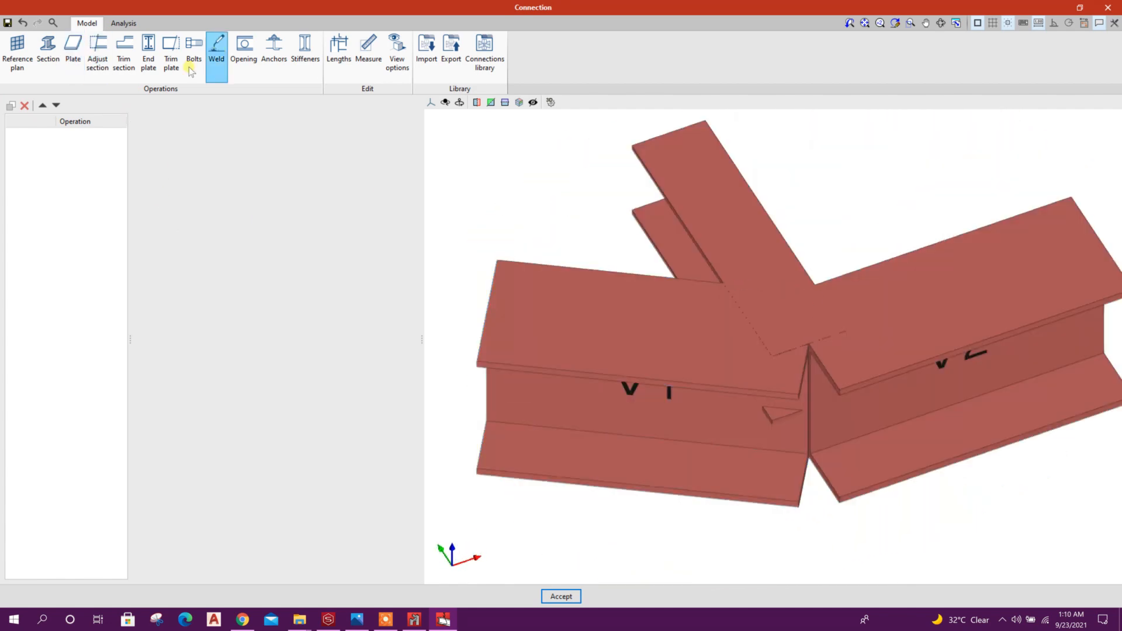
pyautogui.click(17, 50)
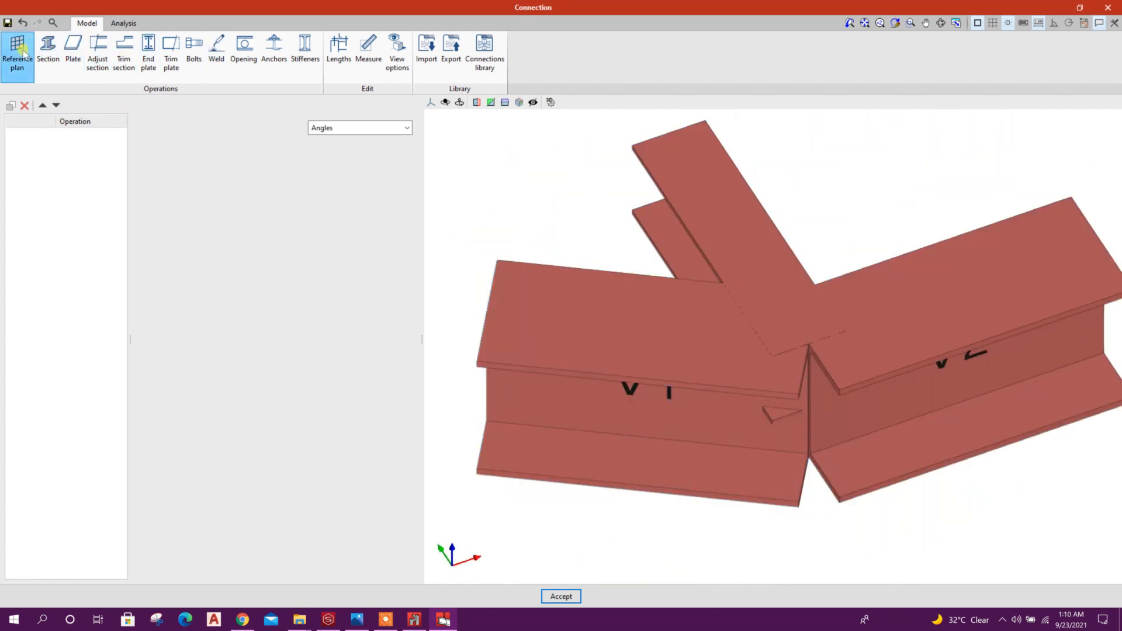
pyautogui.click(407, 128)
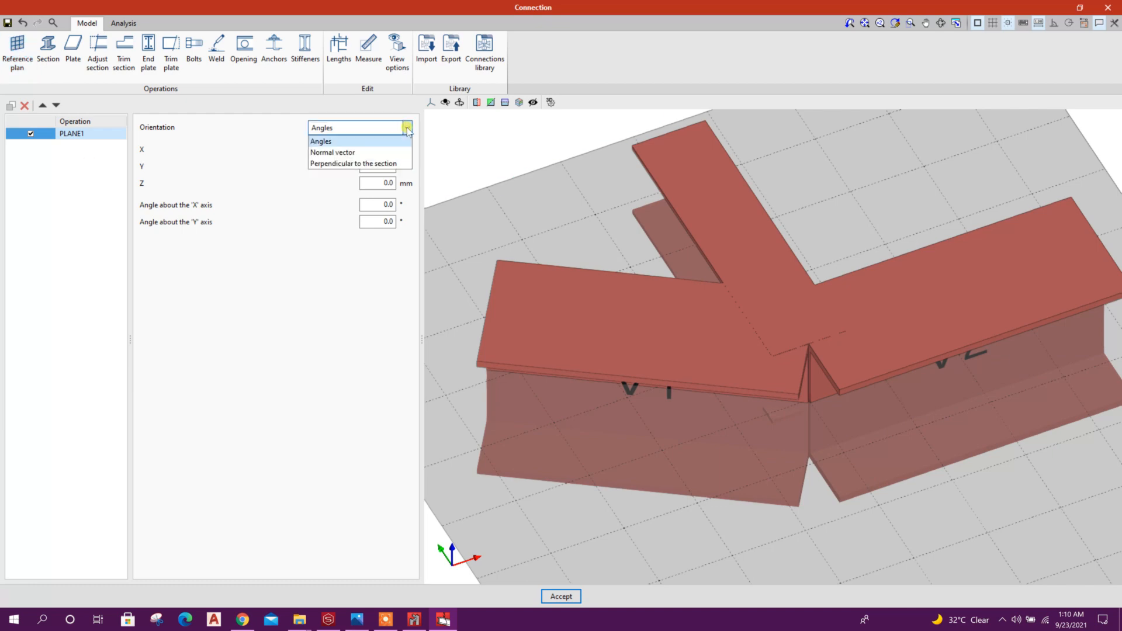
pyautogui.click(362, 163)
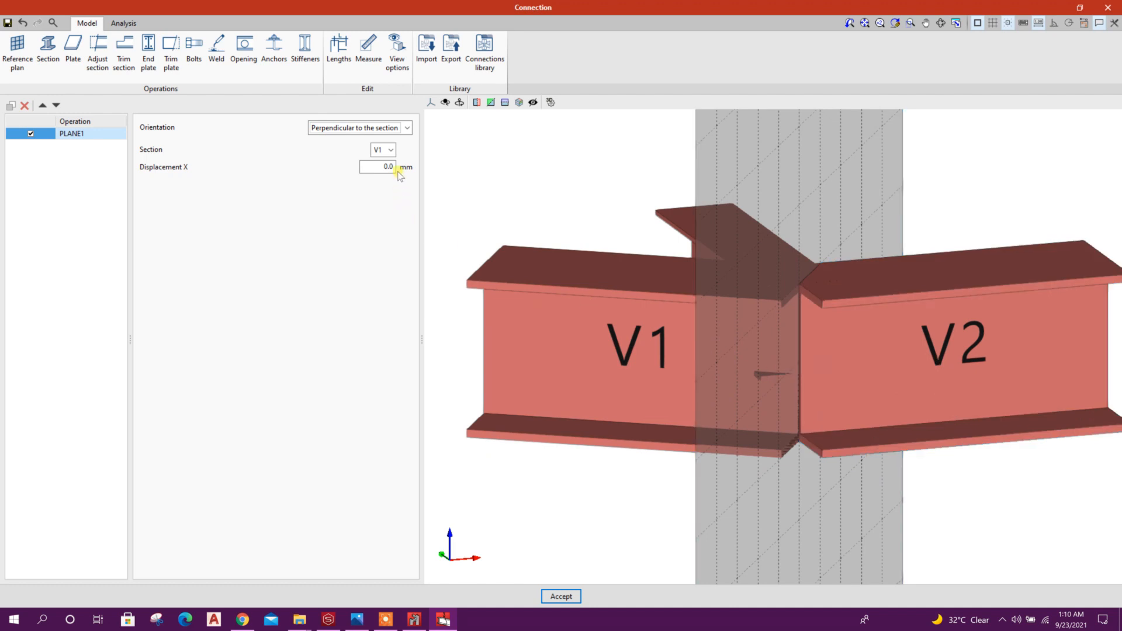
pyautogui.click(389, 150)
pyautogui.click(385, 174)
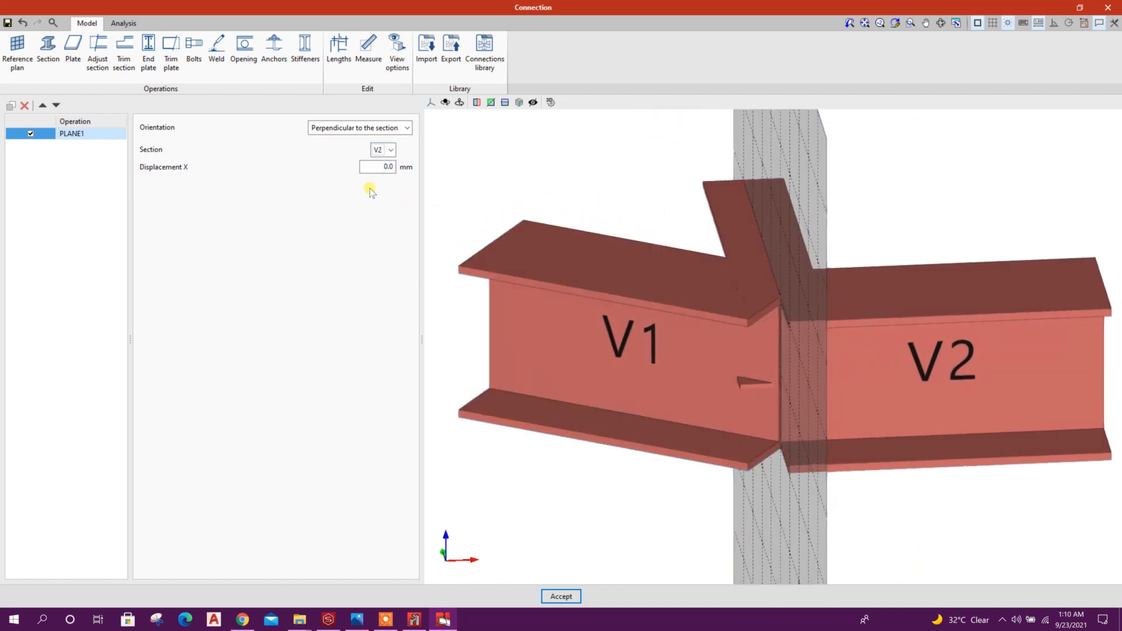
# Step: Set the reference plane's X displacement to -50 mm, keeping its orientation perpendicular to the section
pyautogui.click(374, 163)
pyautogui.moveTo(374, 164); pyautogui.dragTo(413, 168)
pyautogui.click(352, 129)
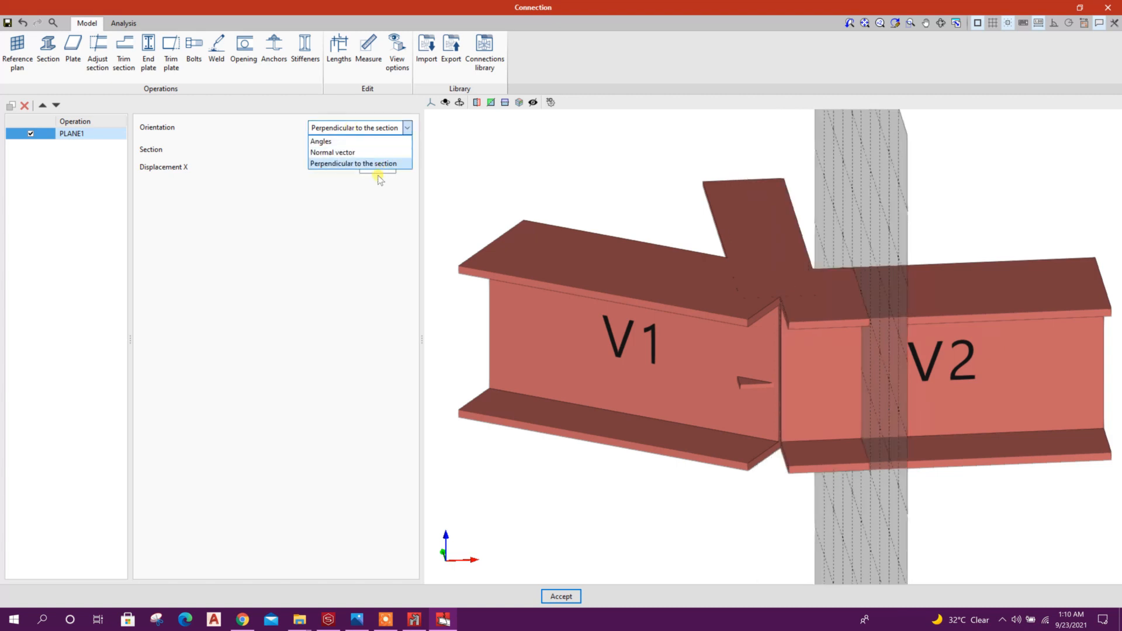
pyautogui.click(377, 164)
pyautogui.moveTo(377, 167); pyautogui.dragTo(412, 173)
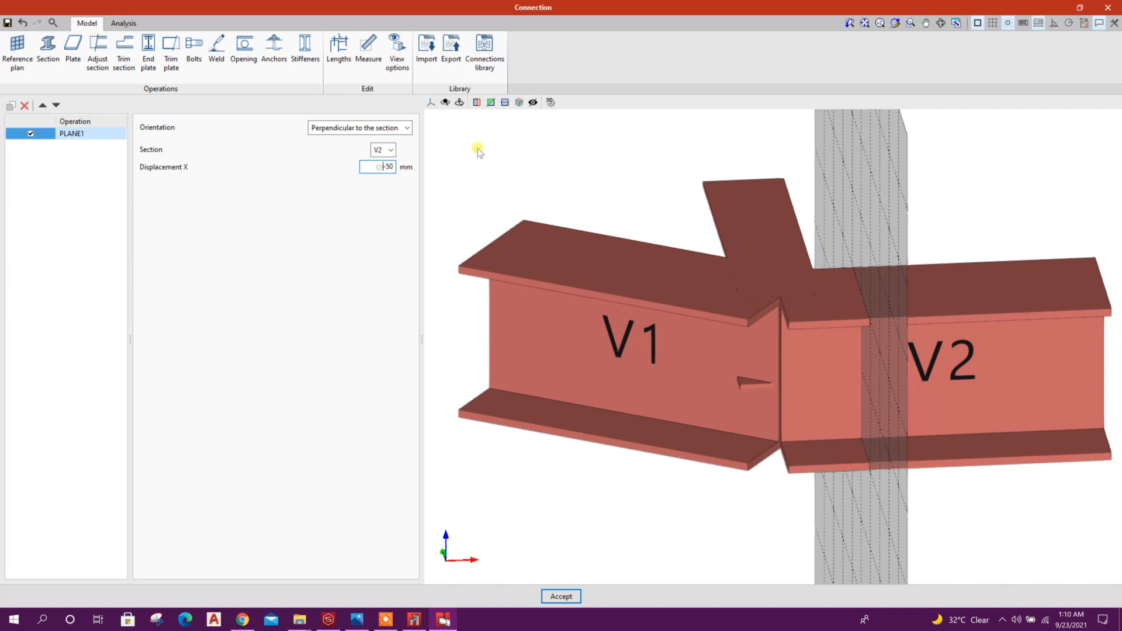
pyautogui.click(398, 128)
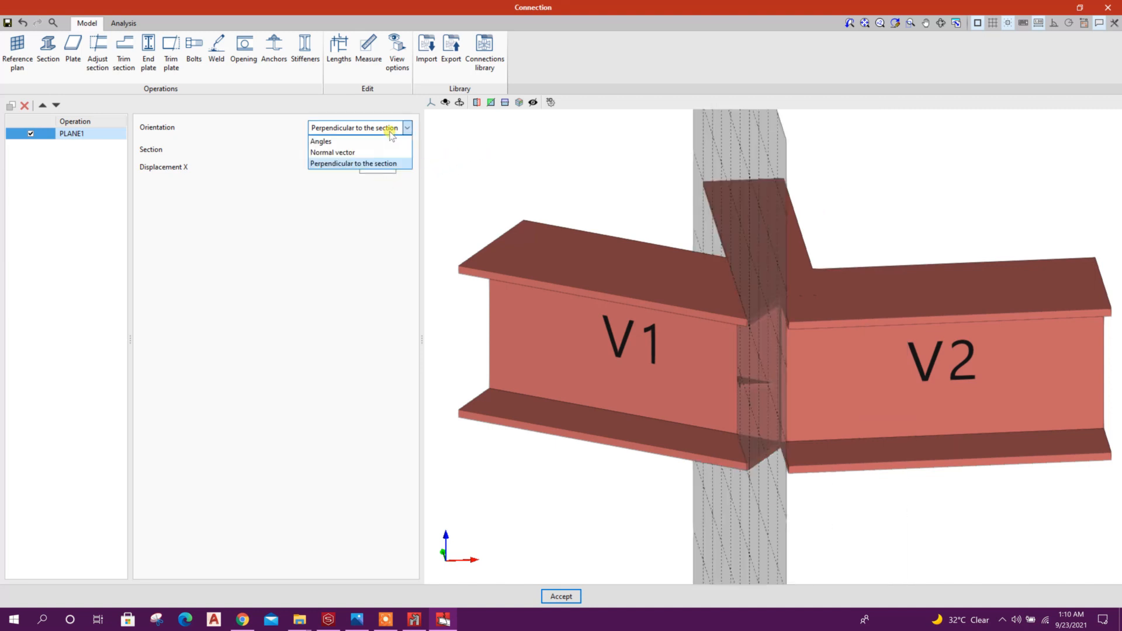
pyautogui.click(835, 481)
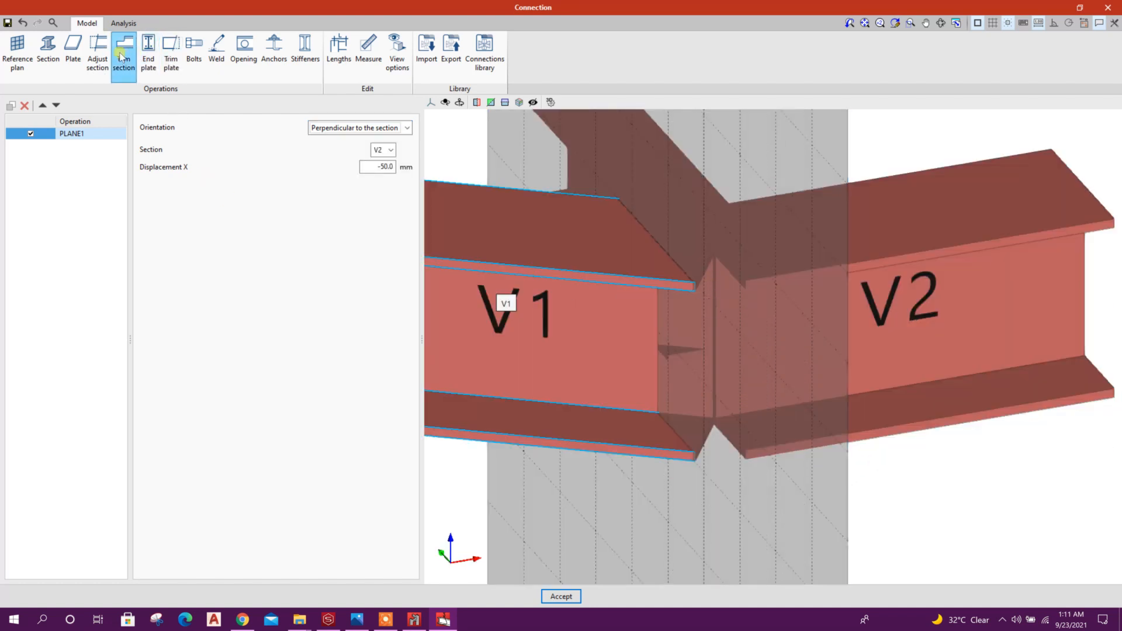
# Step: Add a rectangular plate 14 mm thick with X and Y widths of 200 mm
pyautogui.click(73, 47)
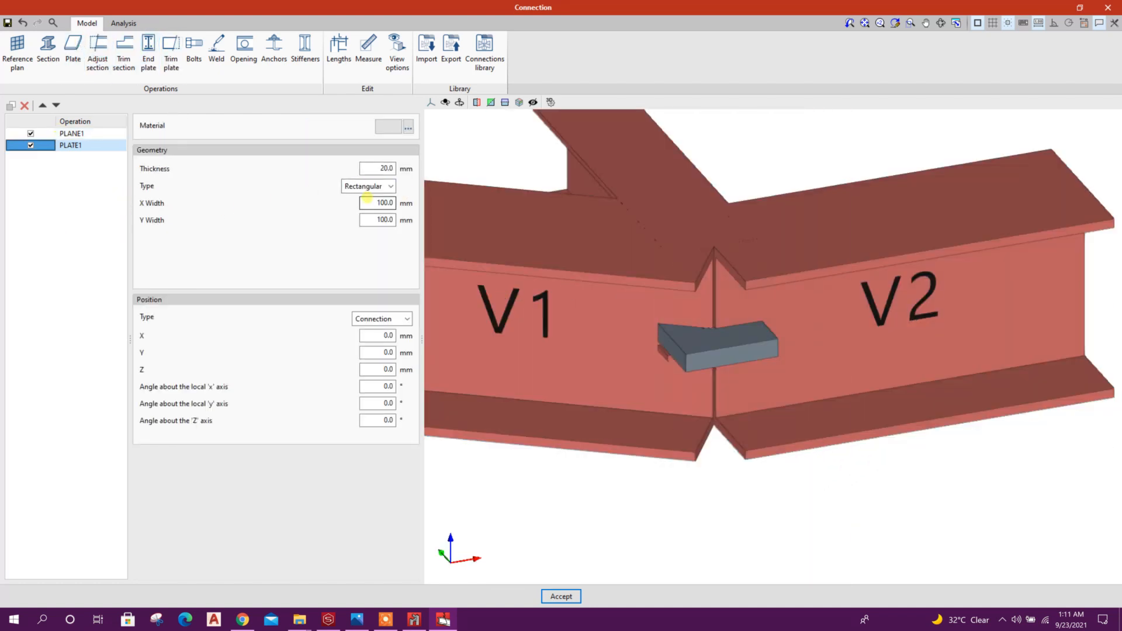
pyautogui.doubleClick(387, 169)
pyautogui.write('14')
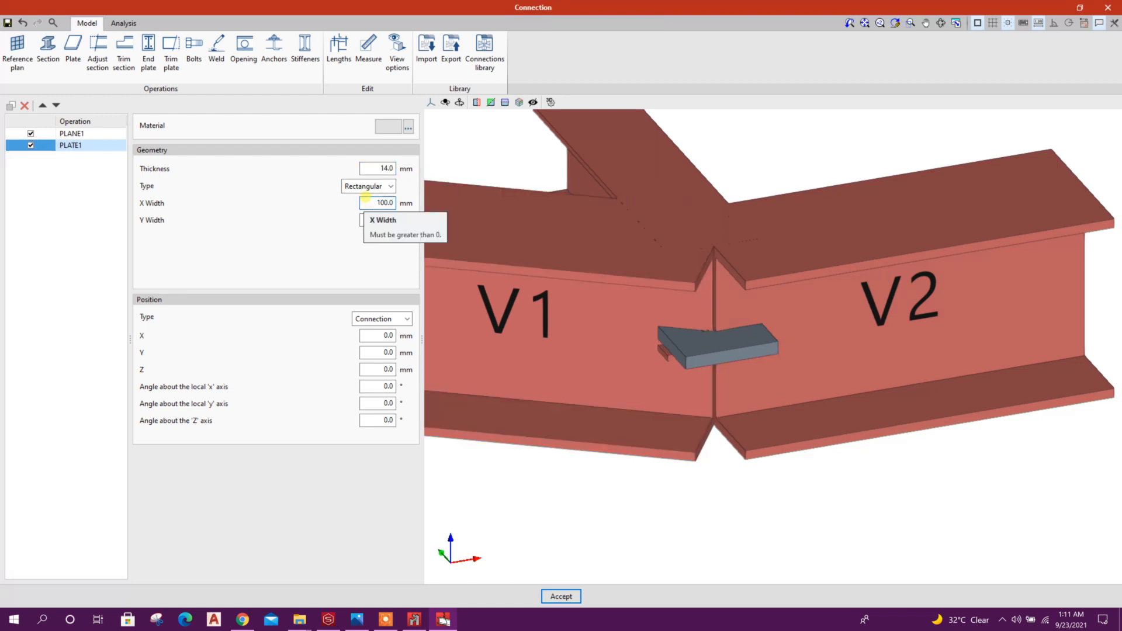
pyautogui.doubleClick(378, 203)
pyautogui.write('200')
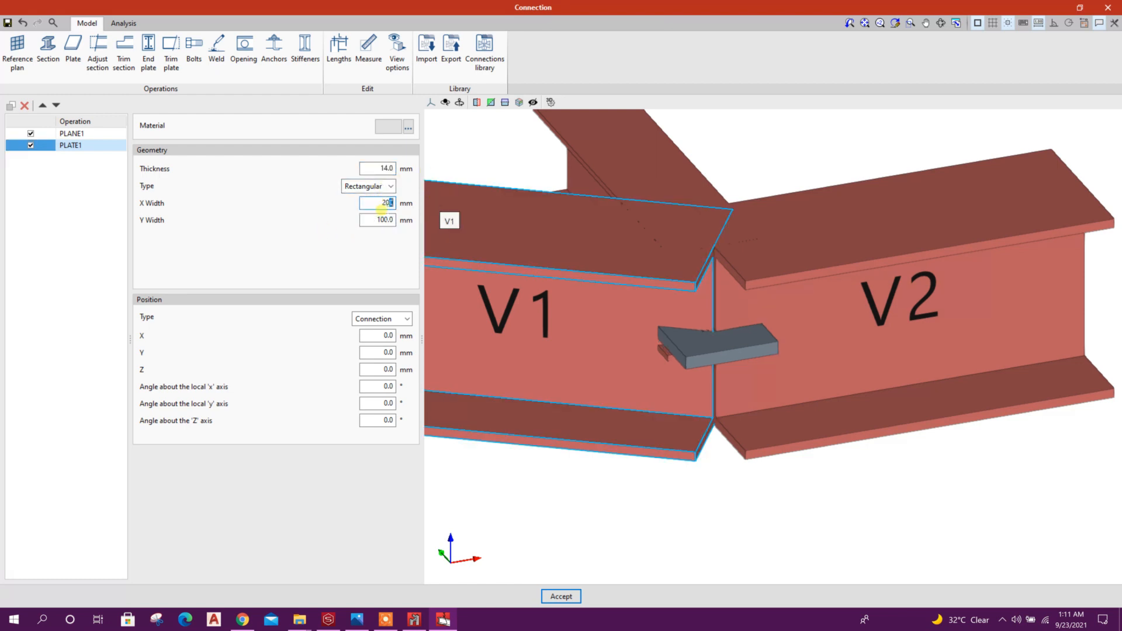
pyautogui.press('Tab')
pyautogui.write('200')
pyautogui.press('Tab')
# Step: Position the plate as Perpendicular to the reference plane PLANE1
pyautogui.click(395, 320)
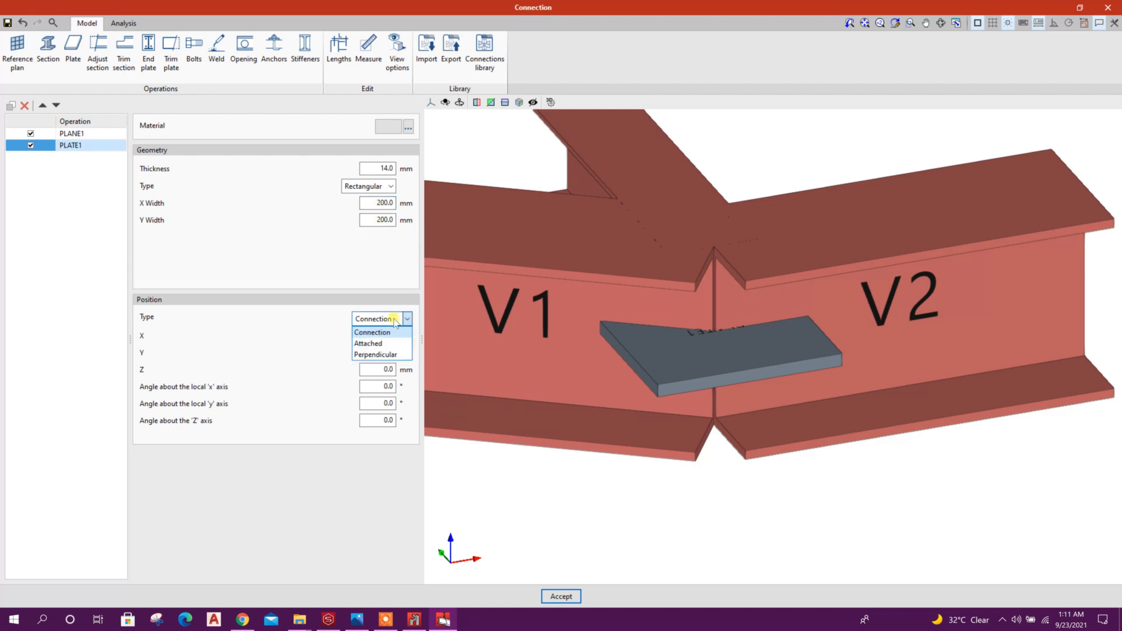
pyautogui.click(375, 355)
pyautogui.click(407, 336)
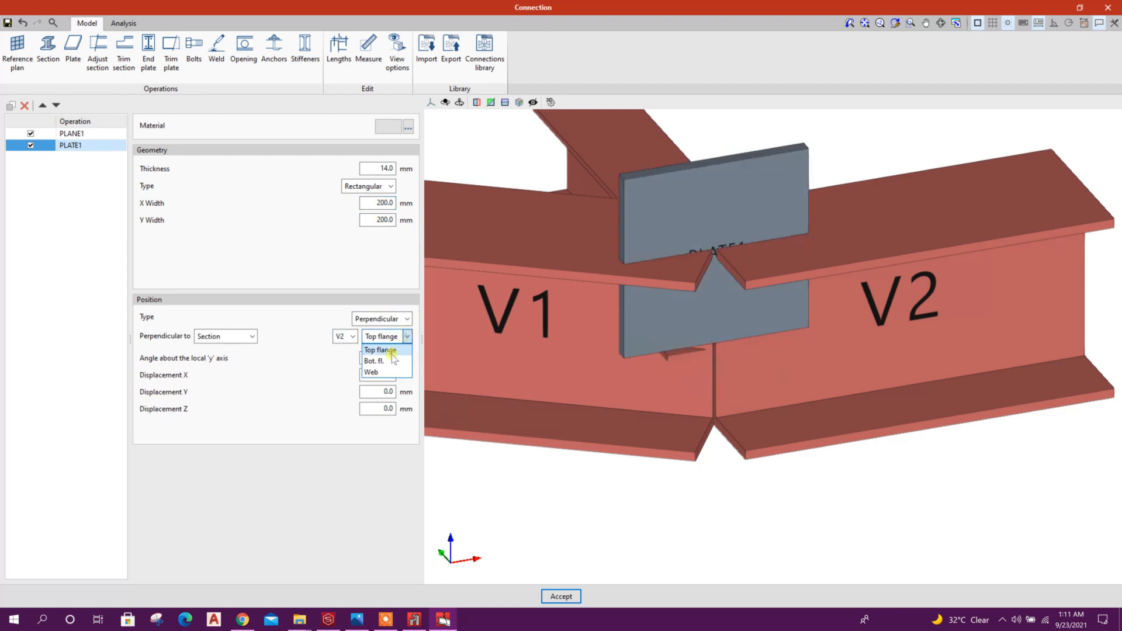
pyautogui.click(394, 360)
pyautogui.click(252, 336)
pyautogui.click(212, 366)
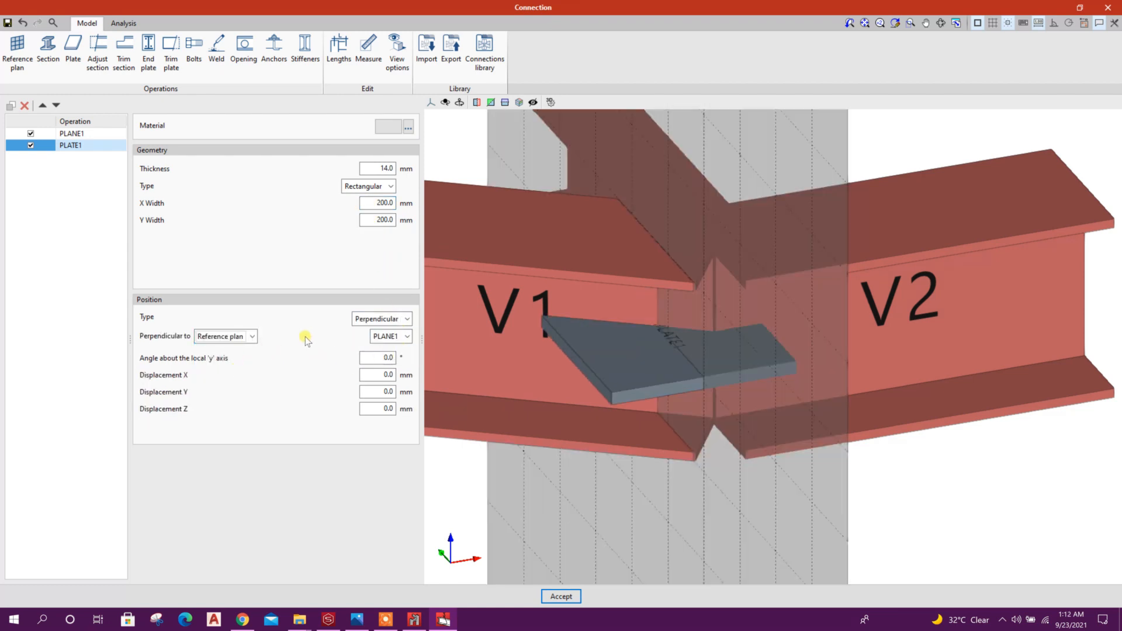
# Step: Switch the plate's position type to Attached on PLANE1, and add an adjustment that fits section V2 to PLATE1
pyautogui.click(406, 318)
pyautogui.click(375, 341)
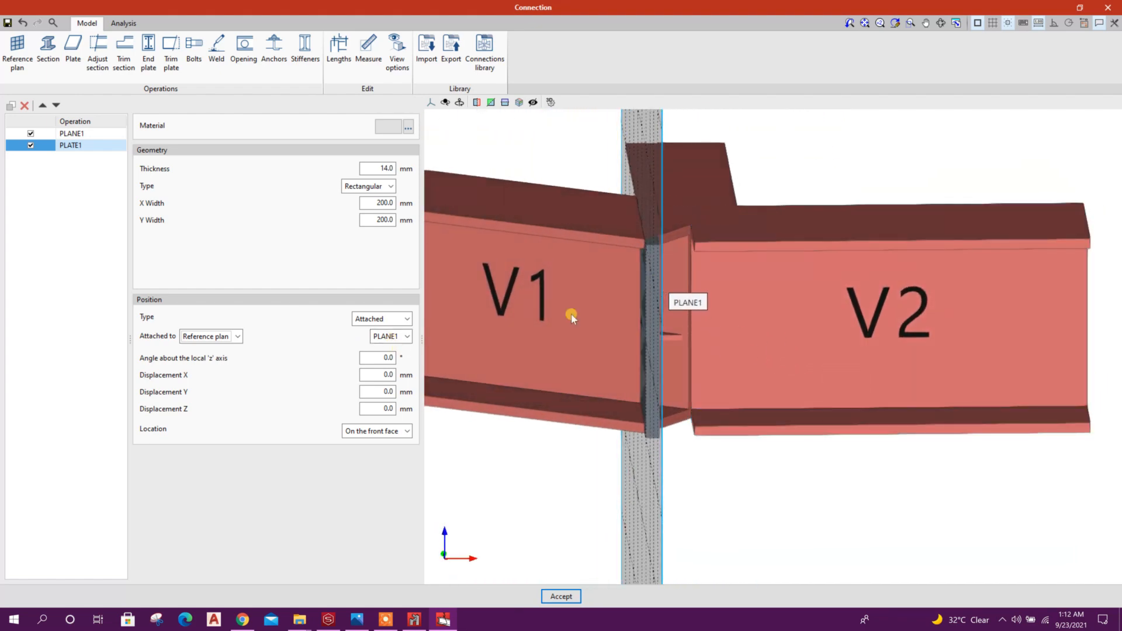
pyautogui.click(96, 80)
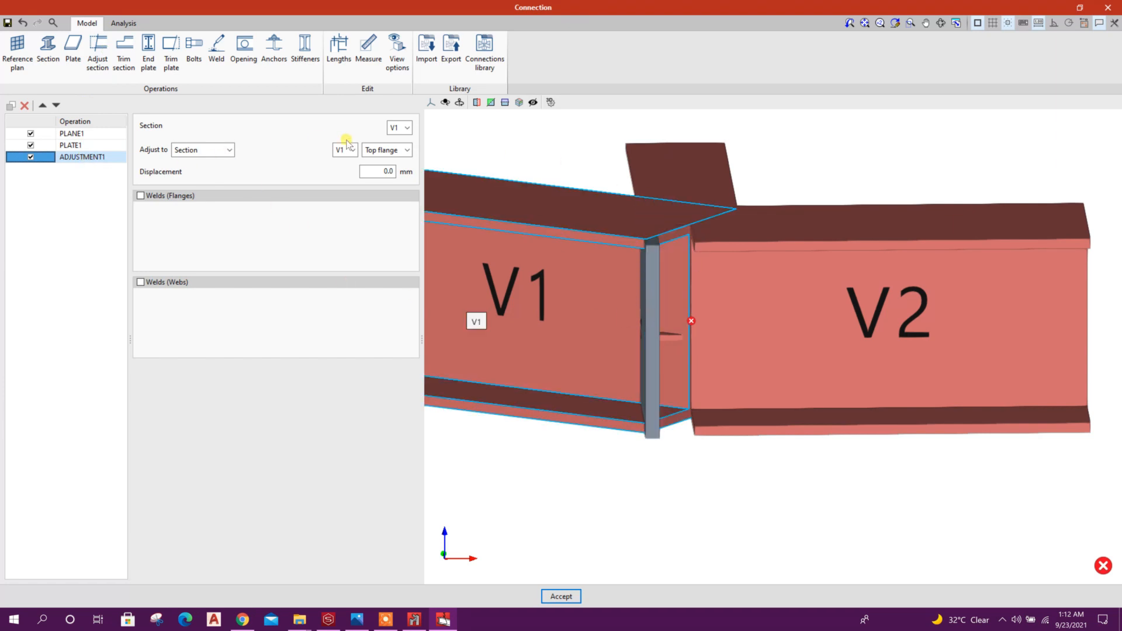
pyautogui.click(400, 127)
pyautogui.click(394, 147)
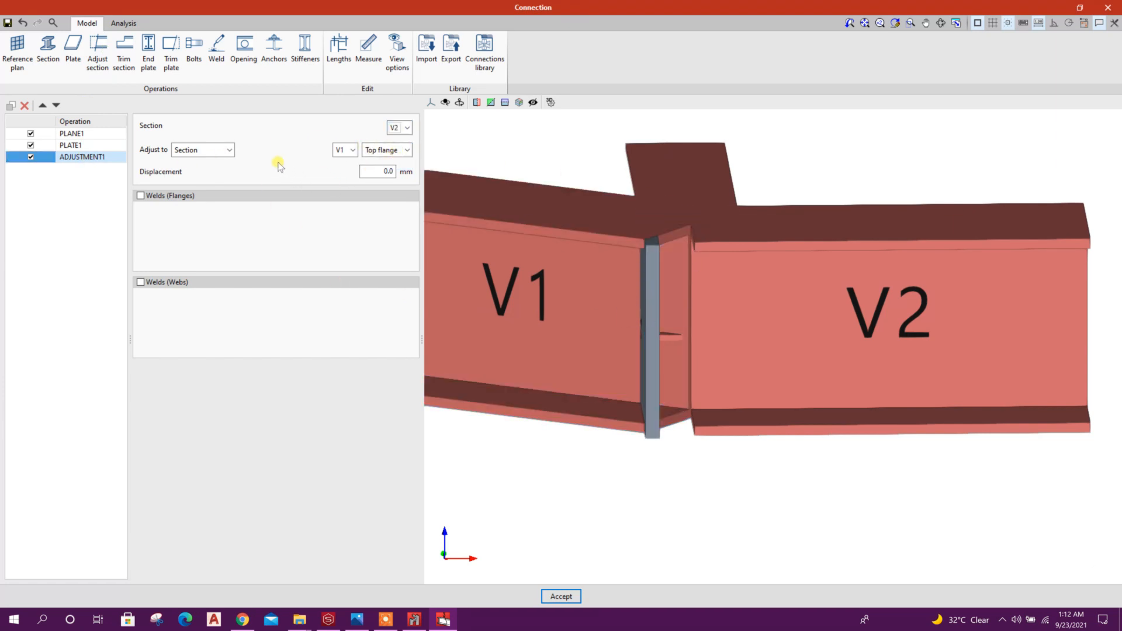
pyautogui.click(203, 150)
pyautogui.click(184, 170)
pyautogui.click(405, 150)
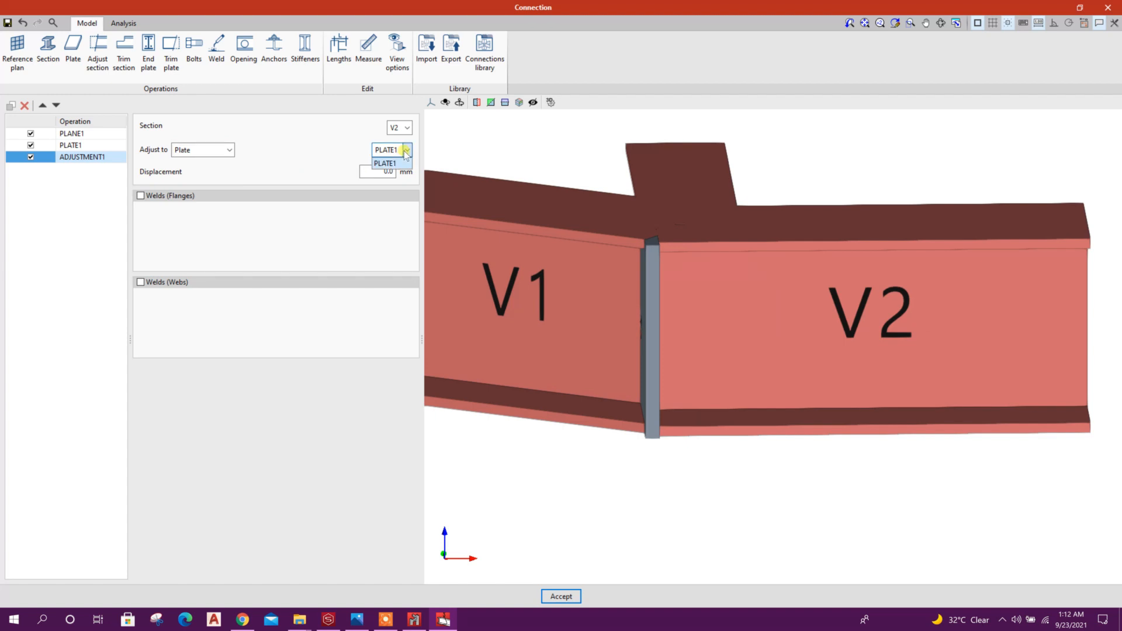
pyautogui.click(385, 163)
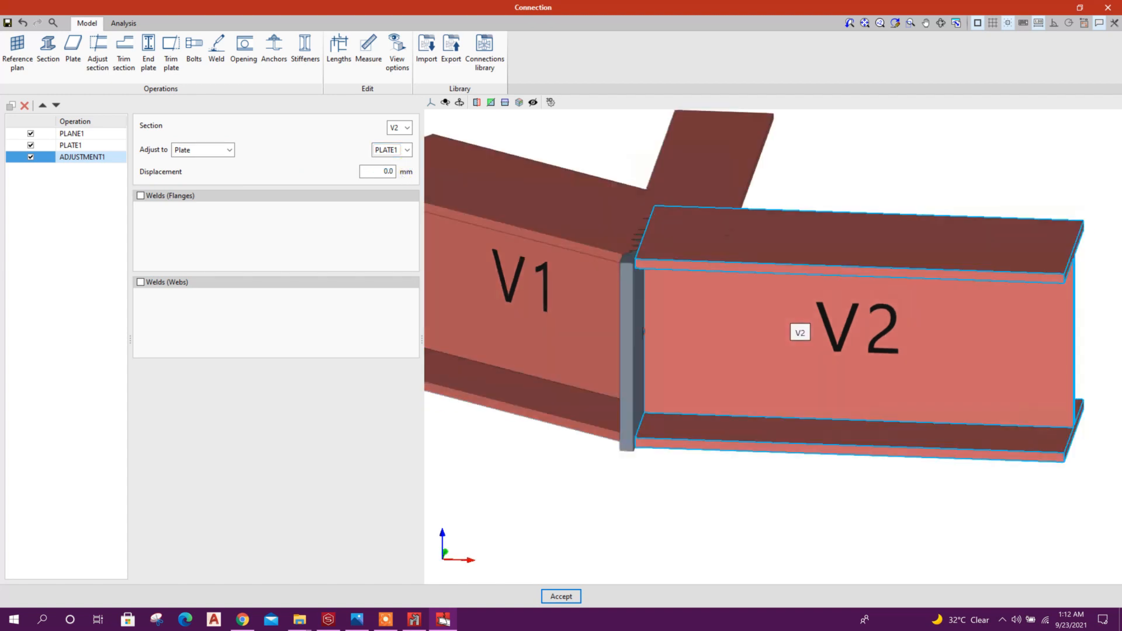
# Step: Enable 4 mm flange and web welds on the V2 adjustment, giving the flange welds a flat contour
pyautogui.moveTo(780, 313)
pyautogui.mouseDown(button='middle')
pyautogui.moveTo(745, 382)
pyautogui.moveTo(775, 315)
pyautogui.mouseUp(button='middle')
pyautogui.scroll(1, 633, 311)
pyautogui.scroll(-1, 631, 313)
pyautogui.moveTo(631, 313); pyautogui.dragTo(626, 298, button='middle')
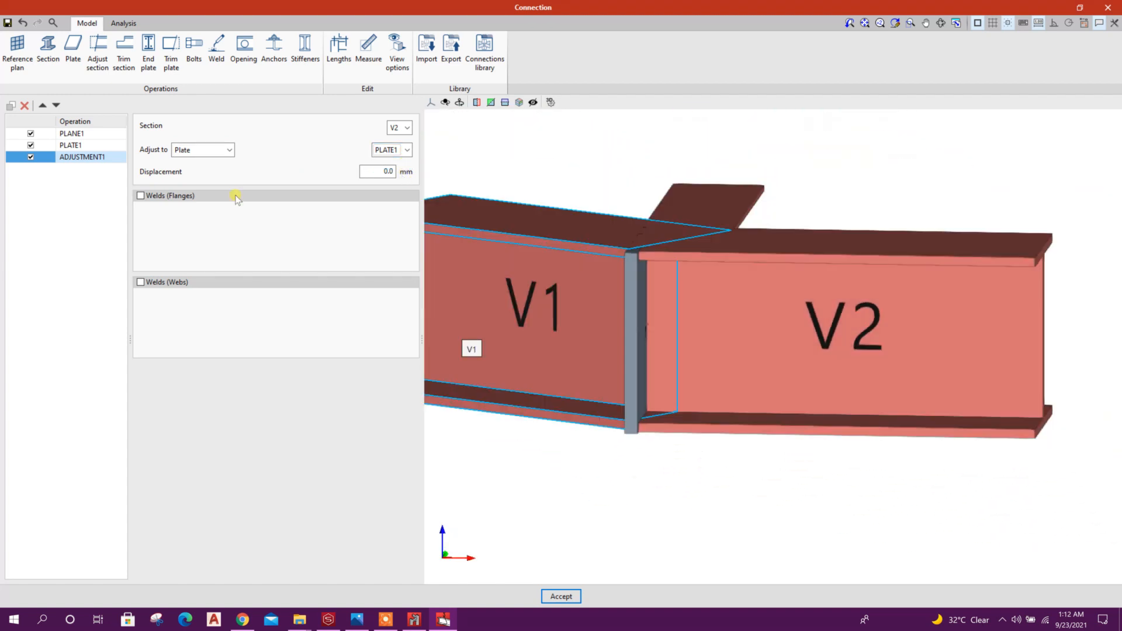
pyautogui.click(181, 196)
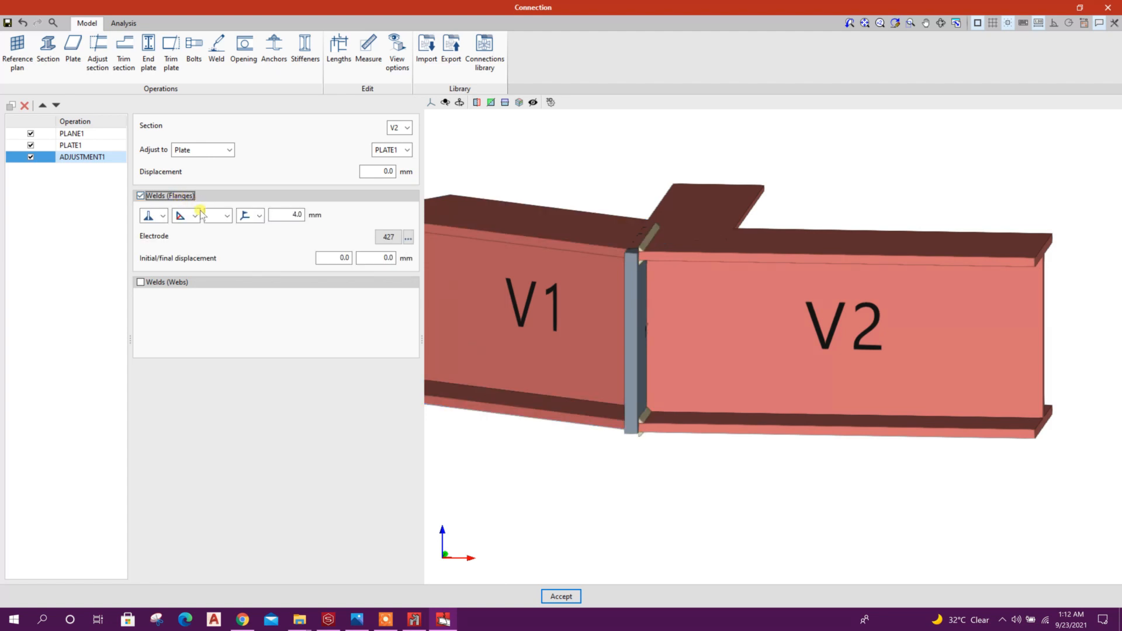
pyautogui.click(219, 215)
pyautogui.click(223, 245)
pyautogui.click(182, 283)
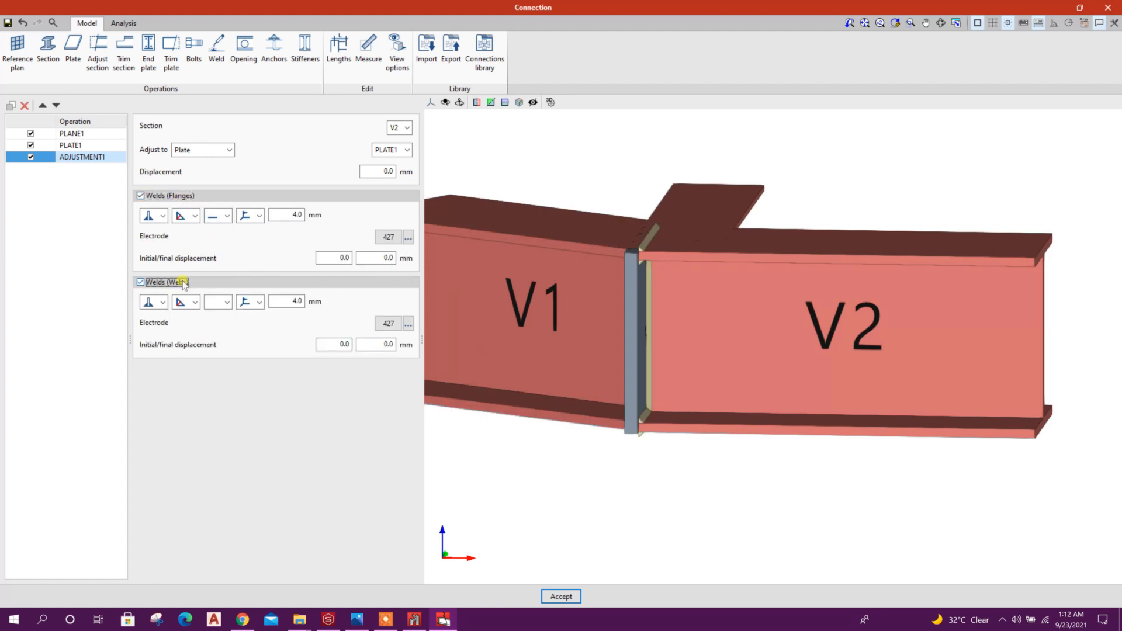
pyautogui.moveTo(752, 353); pyautogui.dragTo(766, 397, button='middle')
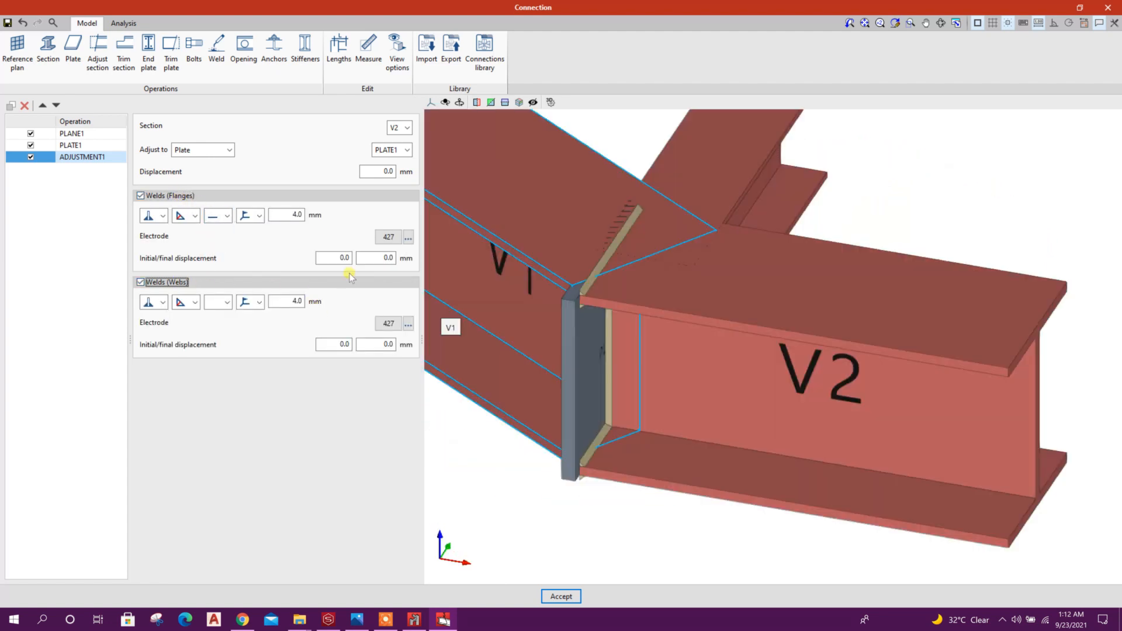
# Step: Set both the X and Y widths of PLATE1 to 220 mm
pyautogui.click(82, 145)
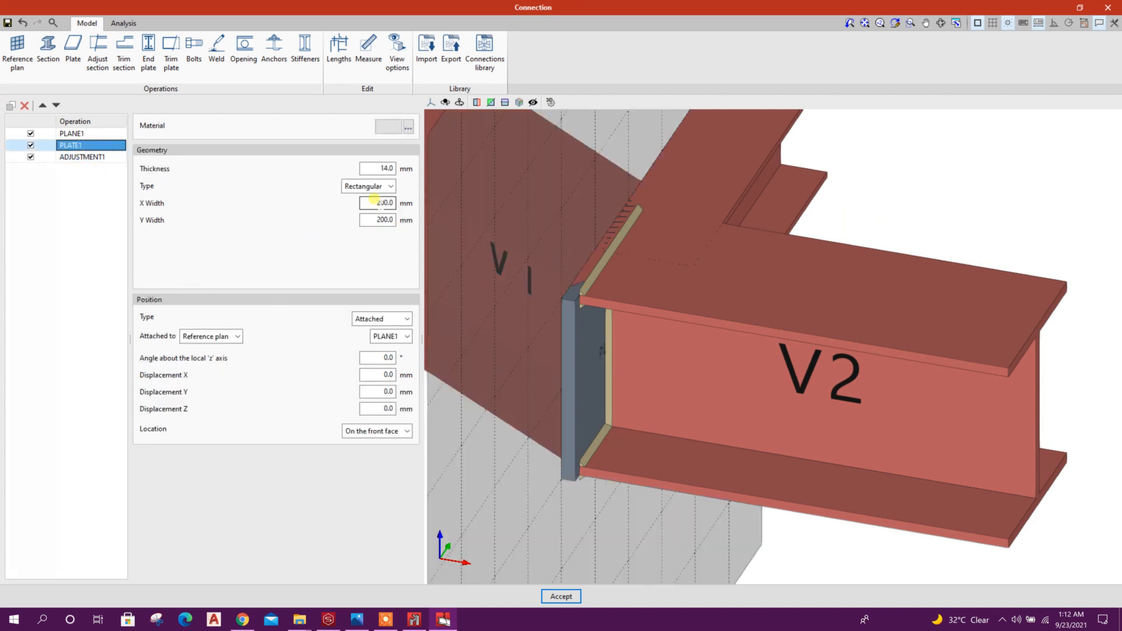
pyautogui.click(379, 202)
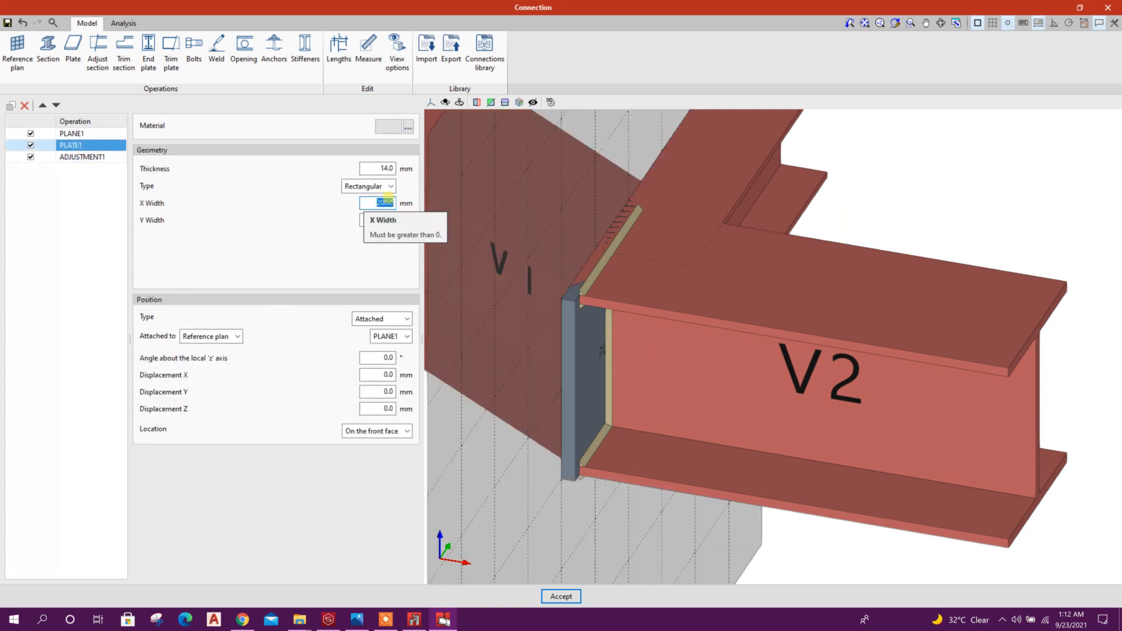
pyautogui.write('220')
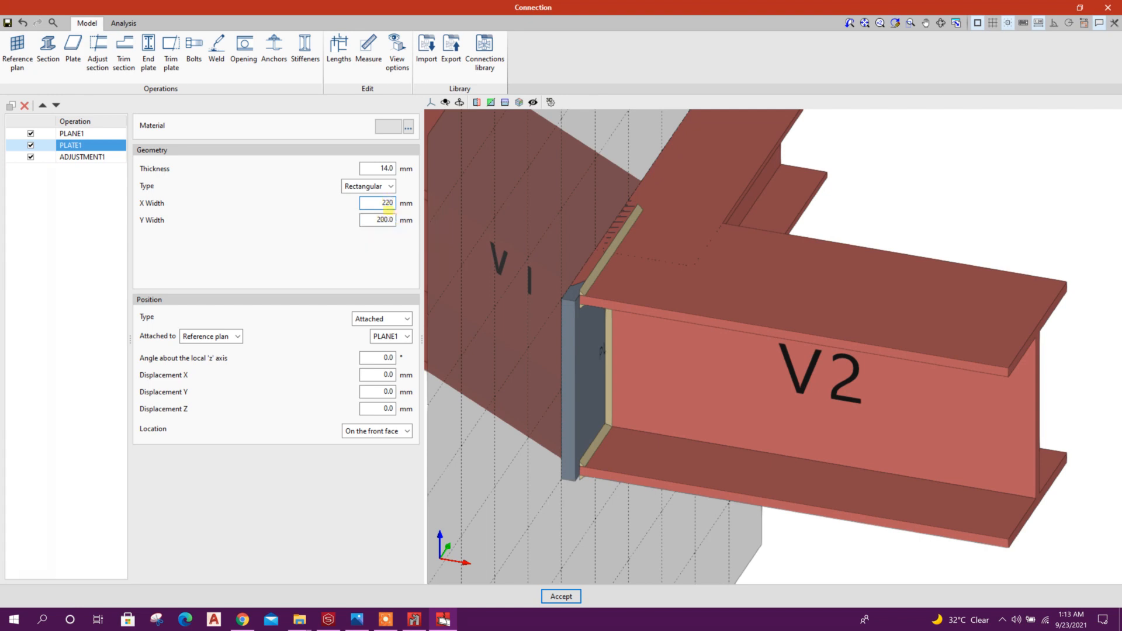
pyautogui.click(378, 224)
pyautogui.moveTo(368, 225); pyautogui.dragTo(412, 229)
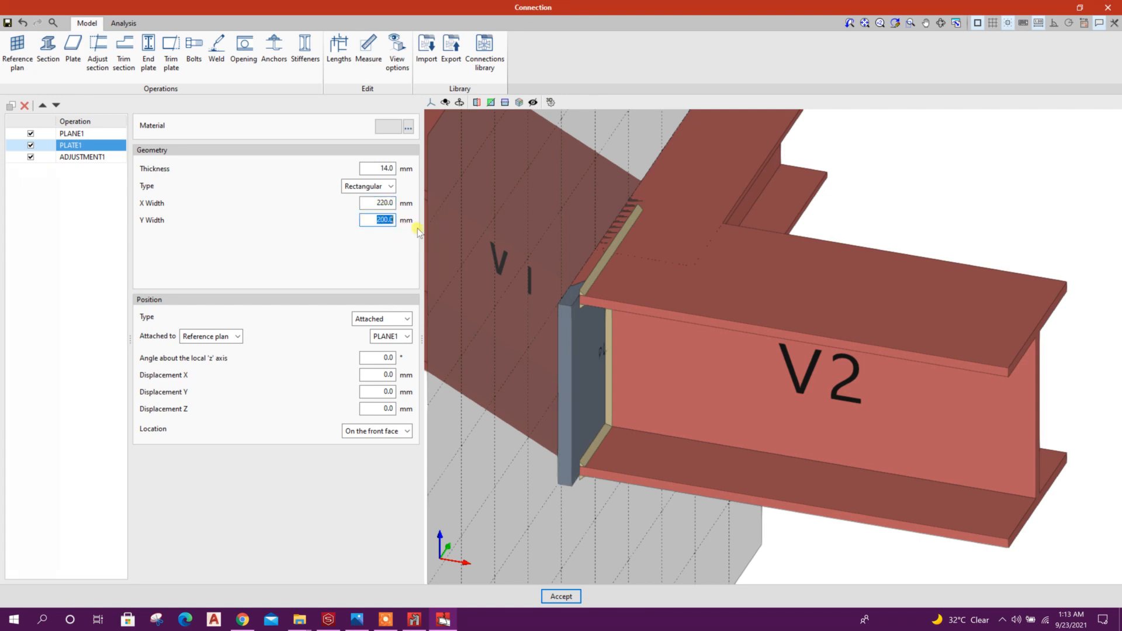
pyautogui.write('220')
pyautogui.click(383, 202)
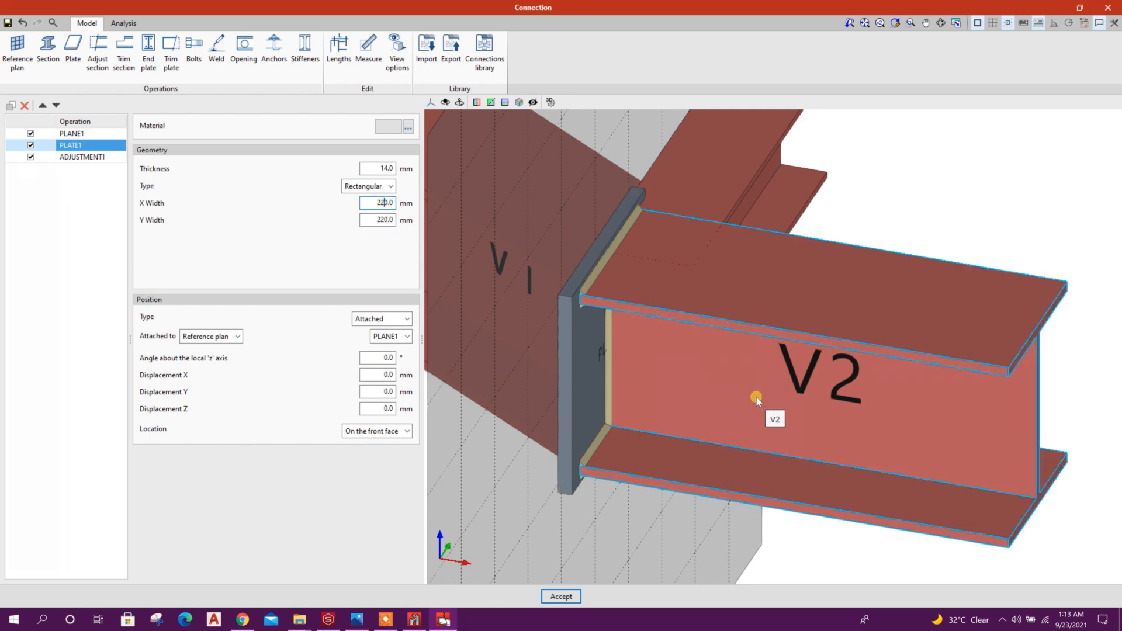
# Step: Set PLATE1's thickness to 12 mm and its X width to 260 mm
pyautogui.moveTo(756, 398); pyautogui.dragTo(818, 399, button='middle')
pyautogui.scroll(1, 721, 340)
pyautogui.moveTo(372, 168); pyautogui.dragTo(397, 170)
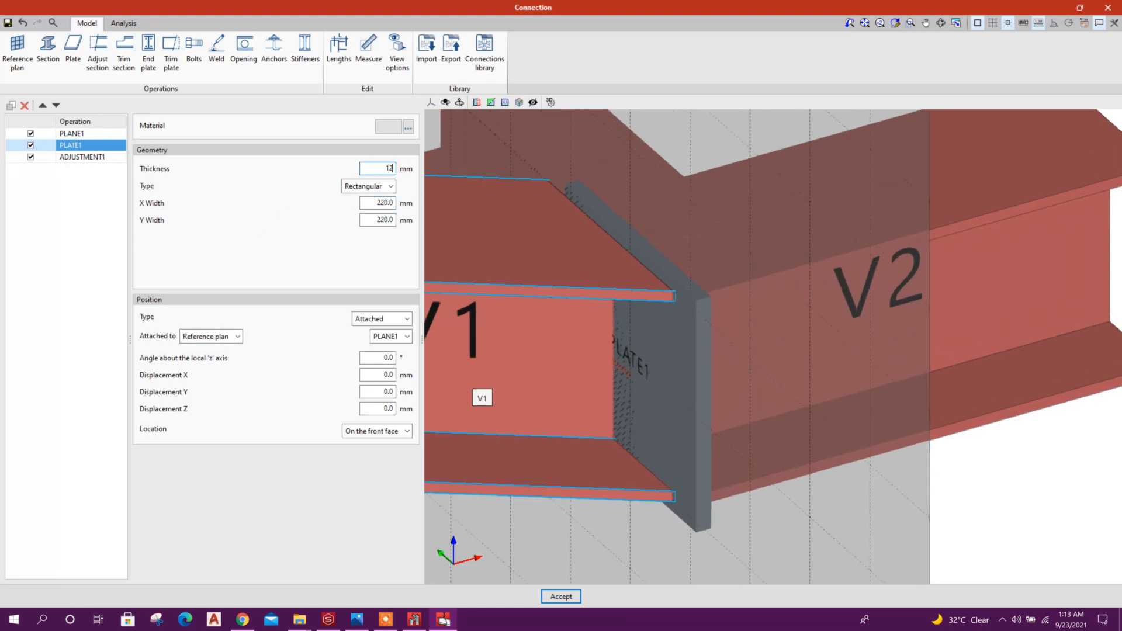
pyautogui.moveTo(386, 203); pyautogui.dragTo(379, 203)
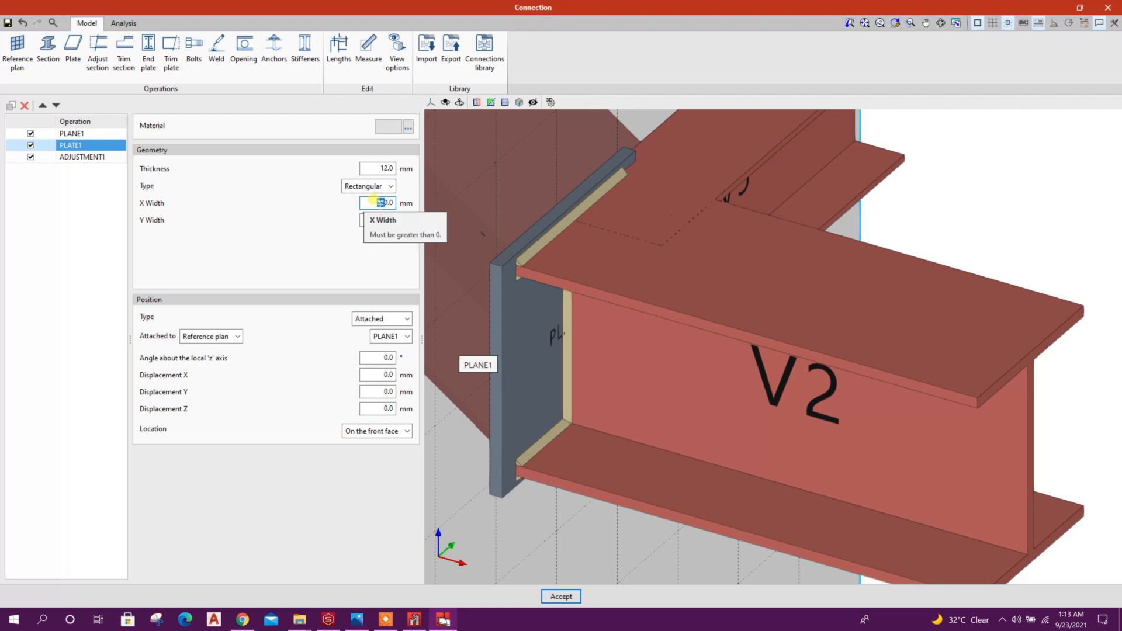
pyautogui.write('26')
pyautogui.click(368, 220)
# Step: Displace PLATE1 by 30 mm along X
pyautogui.moveTo(369, 357); pyautogui.dragTo(387, 390)
pyautogui.write('30')
pyautogui.doubleClick(391, 356)
pyautogui.write('30')
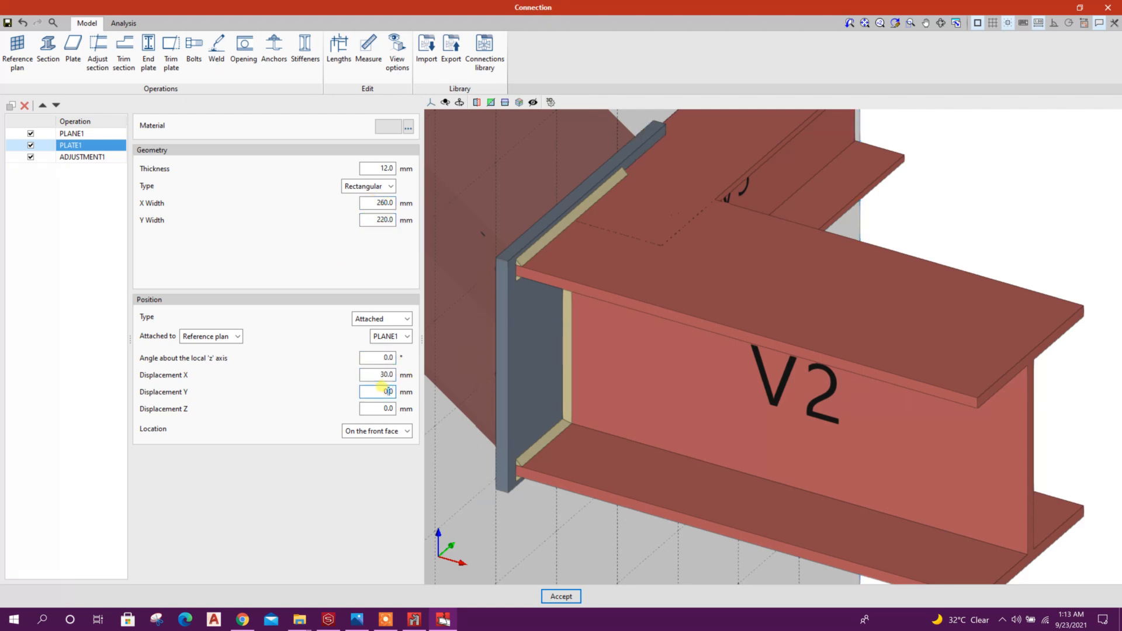
# Step: Set PLATE1's X displacement to 40 mm, leaving its Y displacement at 0
pyautogui.moveTo(660, 281); pyautogui.dragTo(527, 286, button='middle')
pyautogui.click(374, 372)
pyautogui.write('5')
pyautogui.click(372, 387)
pyautogui.click(374, 375)
pyautogui.write('4')
pyautogui.click(384, 392)
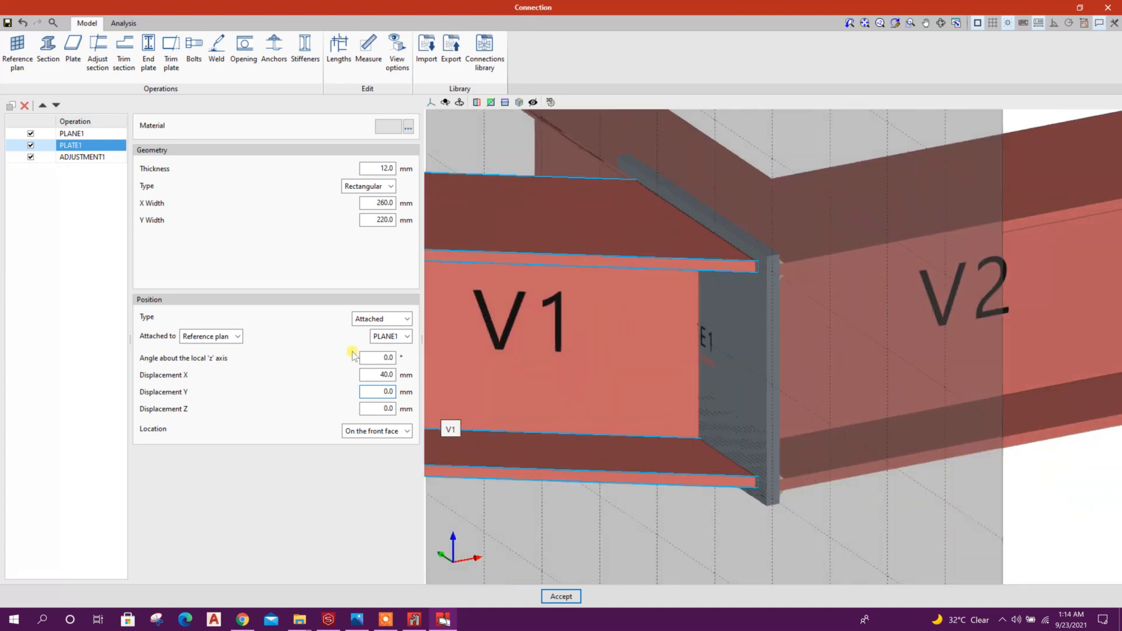
pyautogui.click(381, 375)
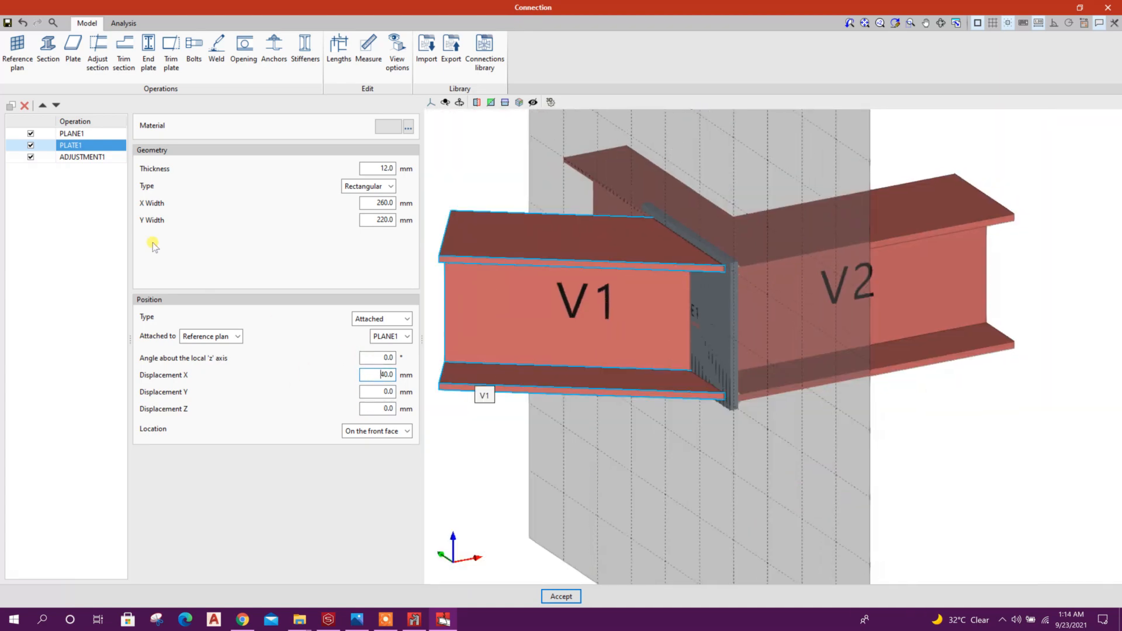
# Step: Duplicate PLATE1 and locate the copy on the back face of the reference plane
pyautogui.rightClick(75, 145)
pyautogui.click(105, 157)
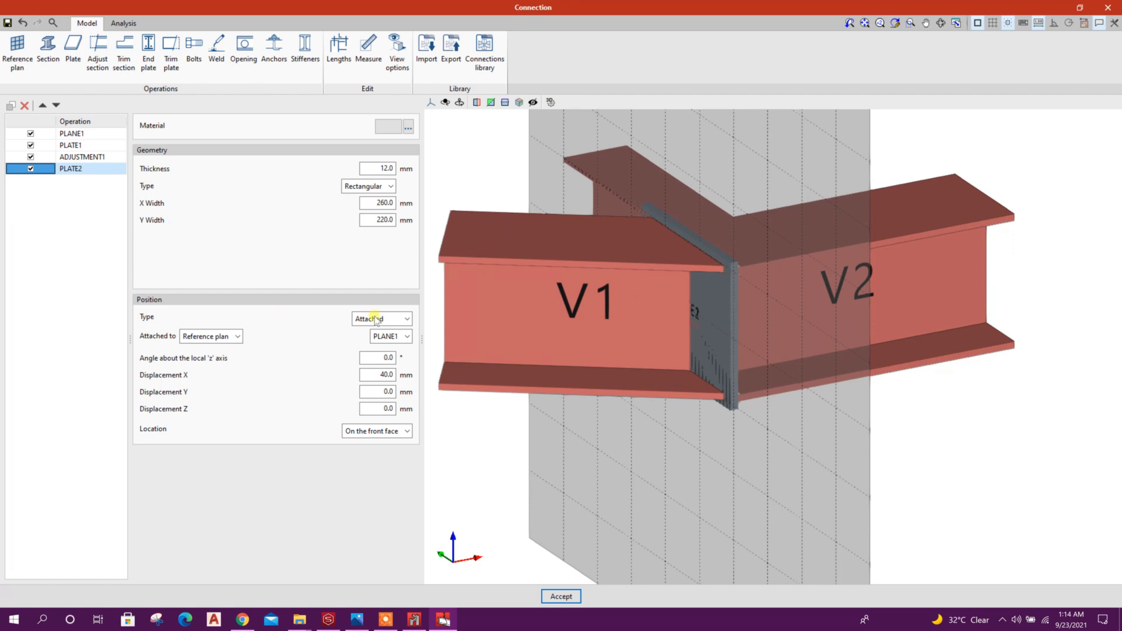
pyautogui.click(386, 431)
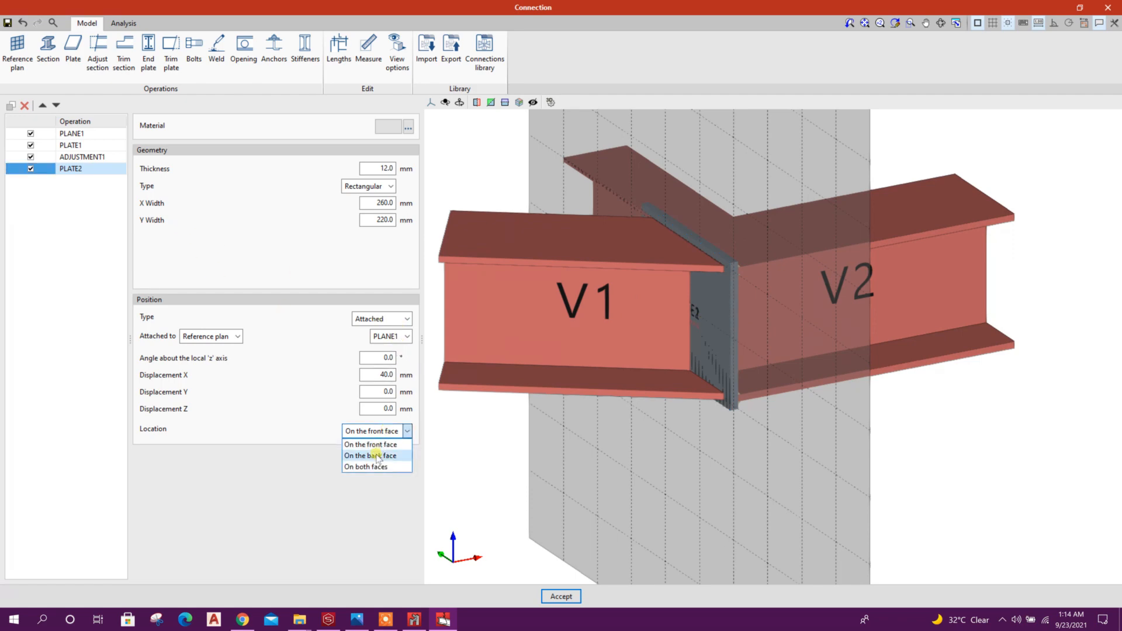
pyautogui.click(377, 454)
# Step: Add an adjustment that fits section V1 to PLATE2
pyautogui.moveTo(760, 405); pyautogui.dragTo(724, 315, button='middle')
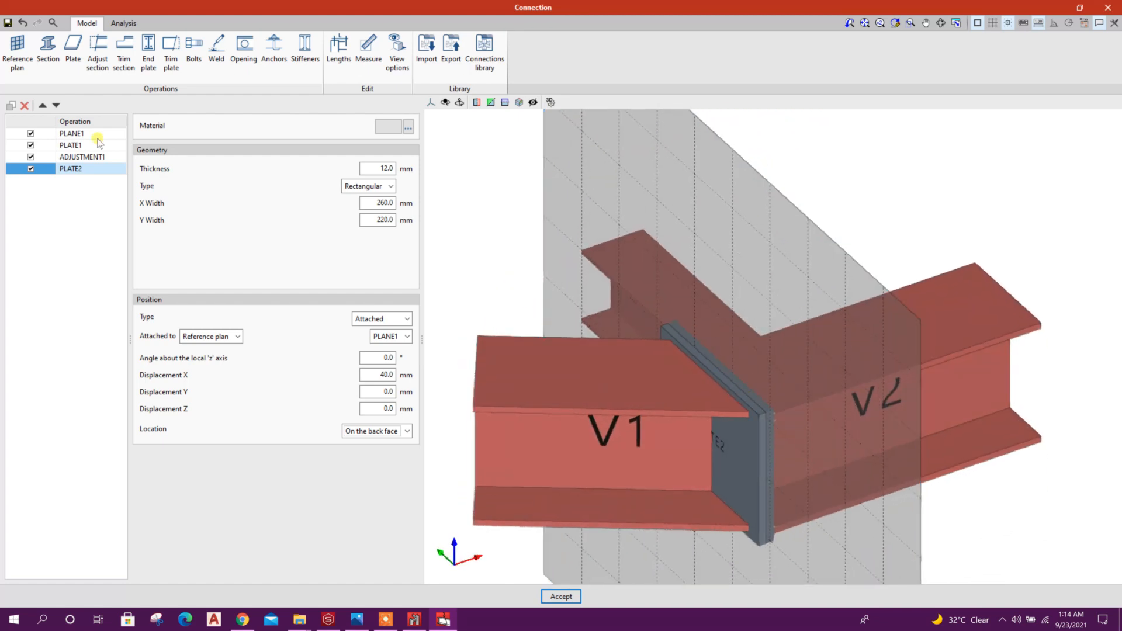
pyautogui.click(98, 58)
pyautogui.moveTo(618, 348); pyautogui.dragTo(501, 363)
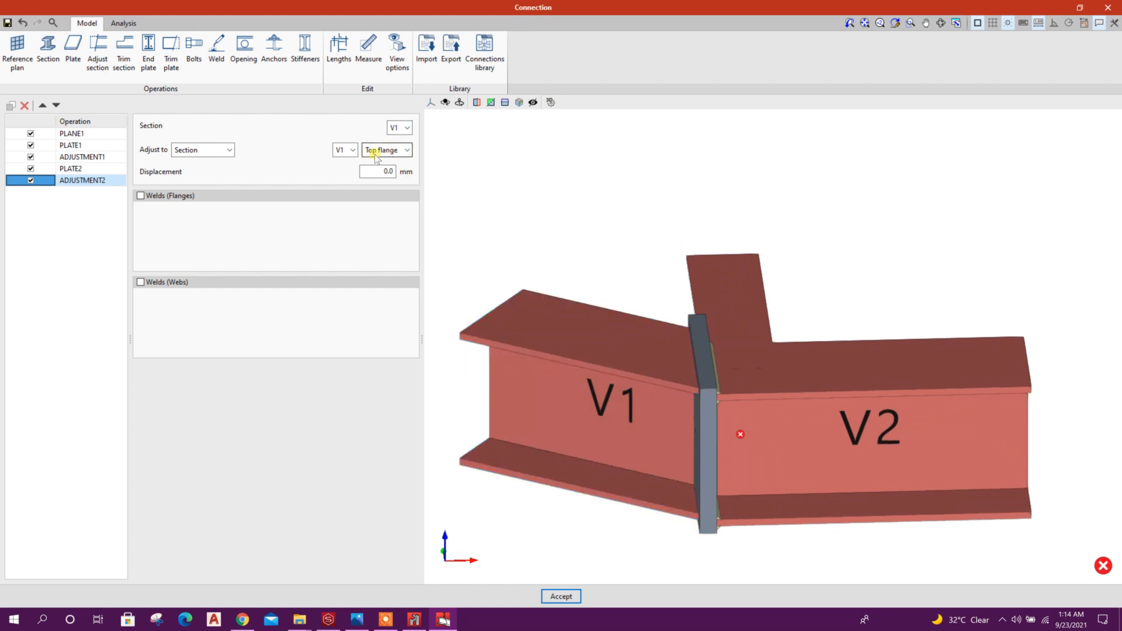
pyautogui.click(229, 150)
pyautogui.click(217, 172)
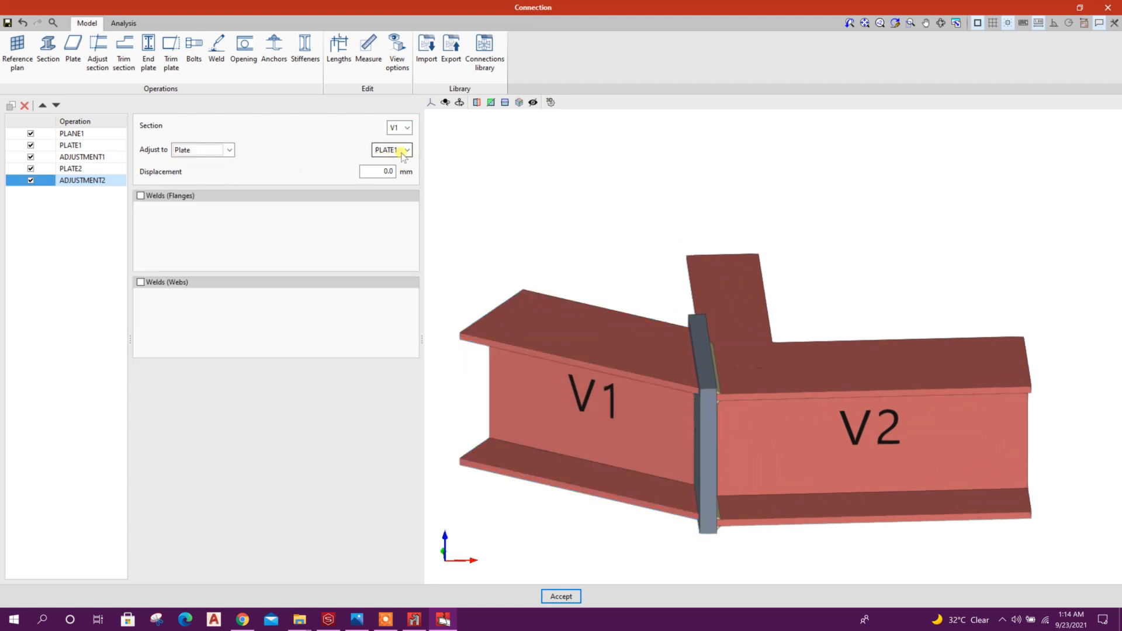
pyautogui.click(407, 150)
pyautogui.click(396, 173)
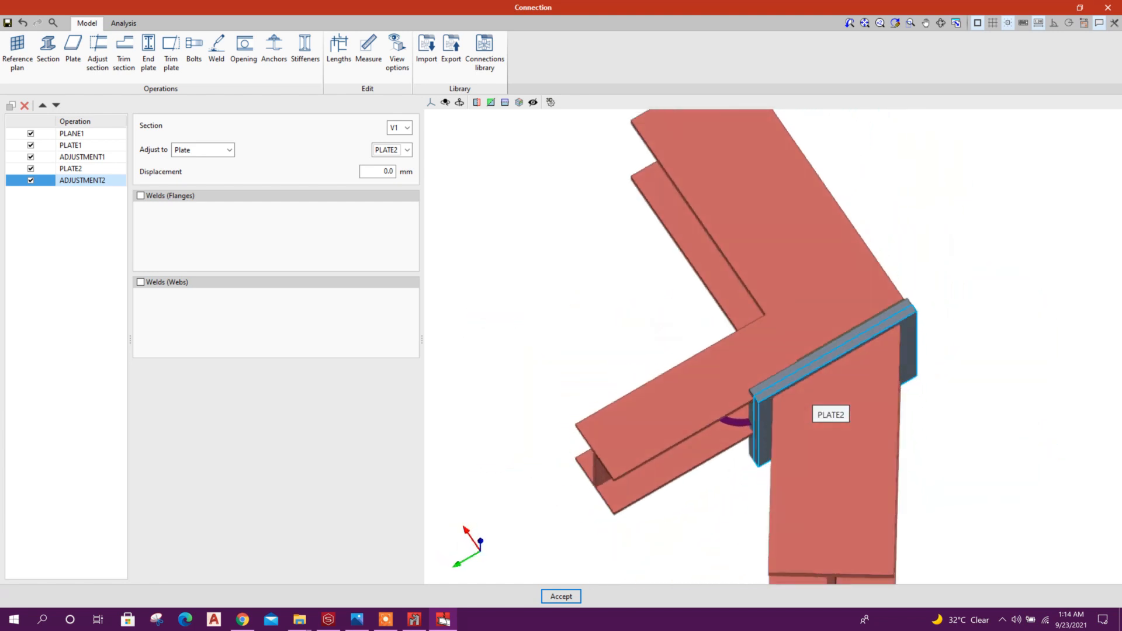
# Step: Examine where section V3 meets the plates and set PLANE1's X displacement to -65 mm
pyautogui.scroll(5, 810, 351)
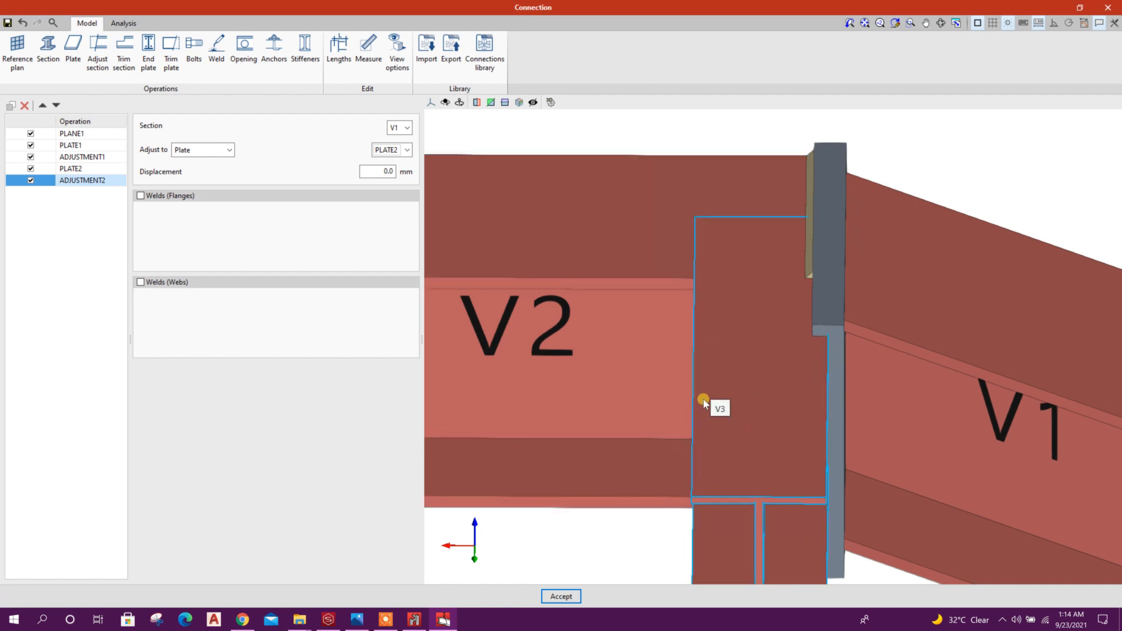
pyautogui.scroll(-3, 728, 419)
pyautogui.moveTo(778, 475); pyautogui.dragTo(691, 315, button='middle')
pyautogui.scroll(4, 702, 273)
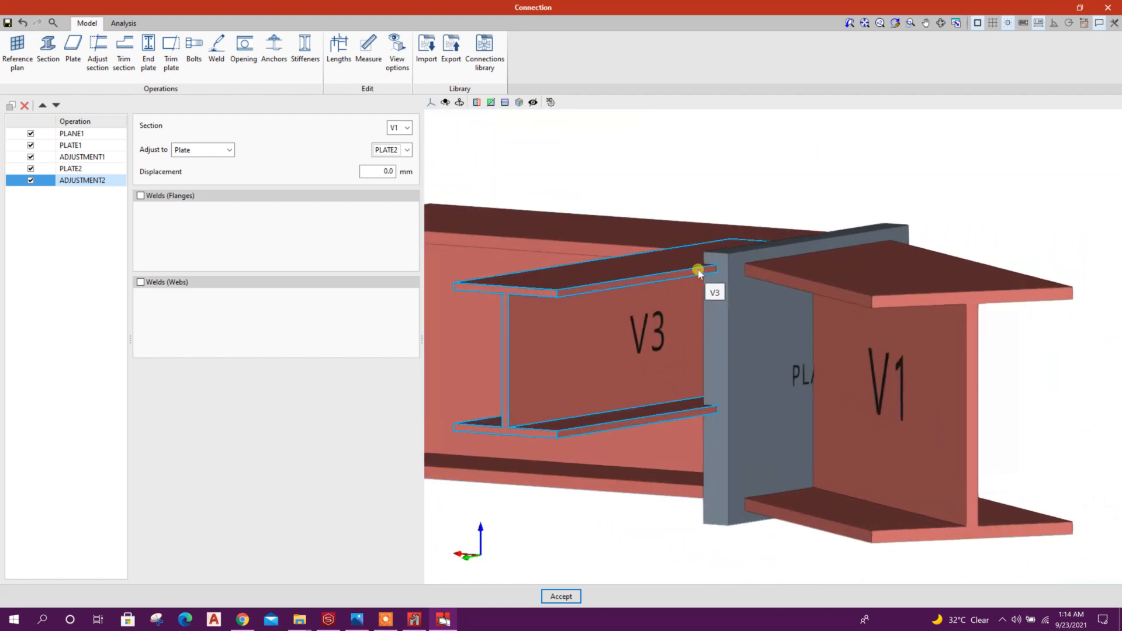
pyautogui.scroll(-3, 710, 279)
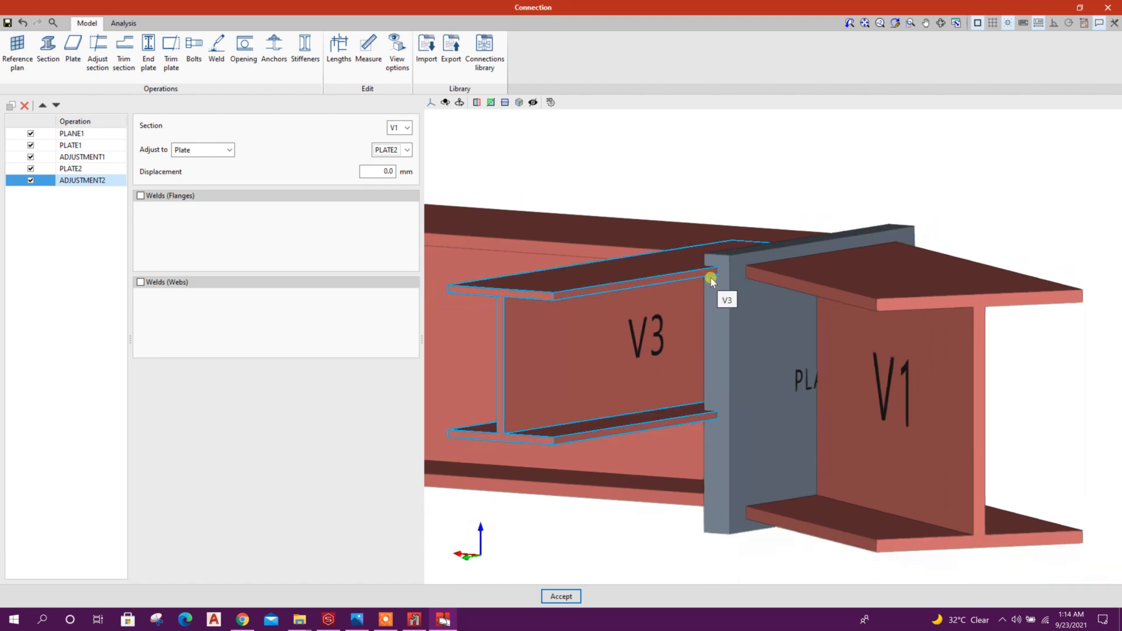
pyautogui.keyDown('shift'); pyautogui.moveTo(858, 363); pyautogui.dragTo(1055, 364, button='middle'); pyautogui.keyUp('shift')
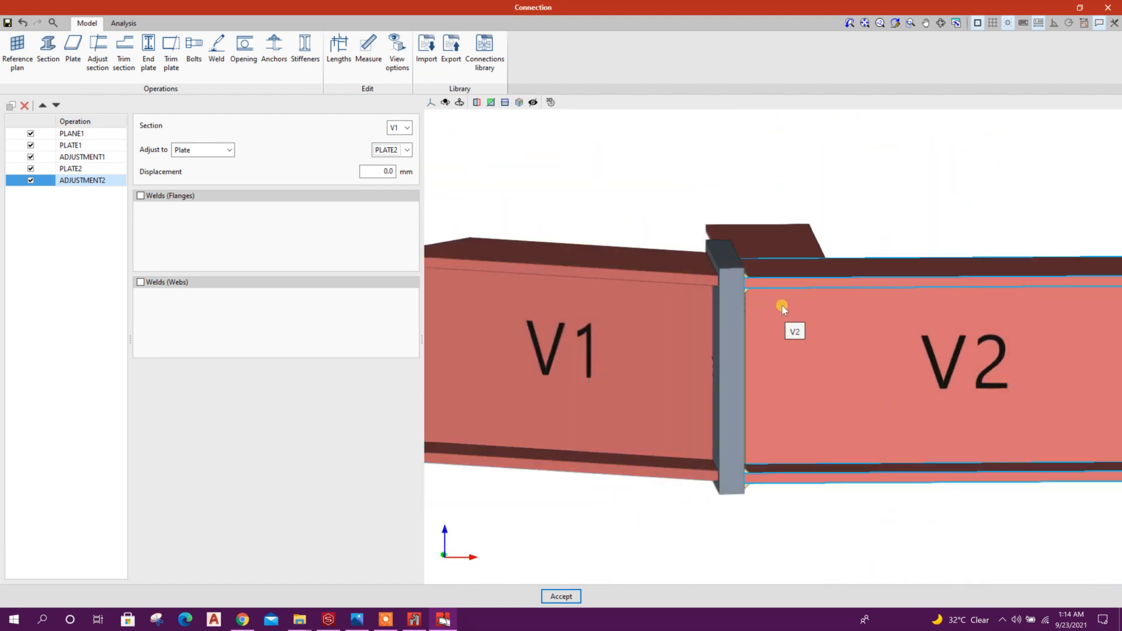
pyautogui.click(77, 134)
pyautogui.keyDown('shift'); pyautogui.moveTo(814, 351); pyautogui.dragTo(742, 311, button='middle'); pyautogui.keyUp('shift')
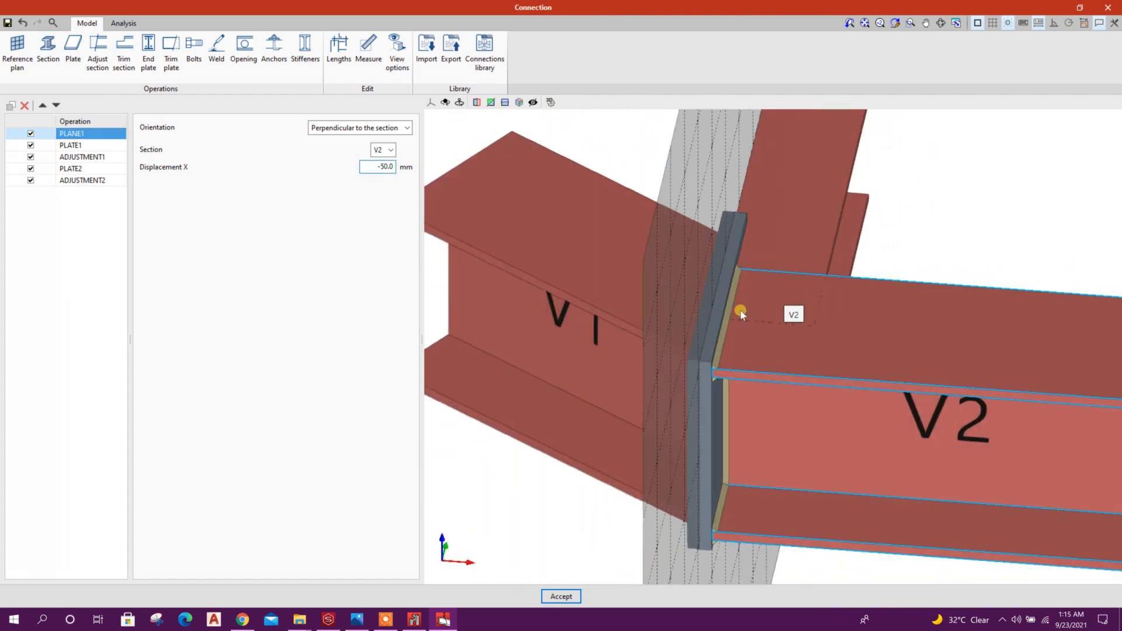
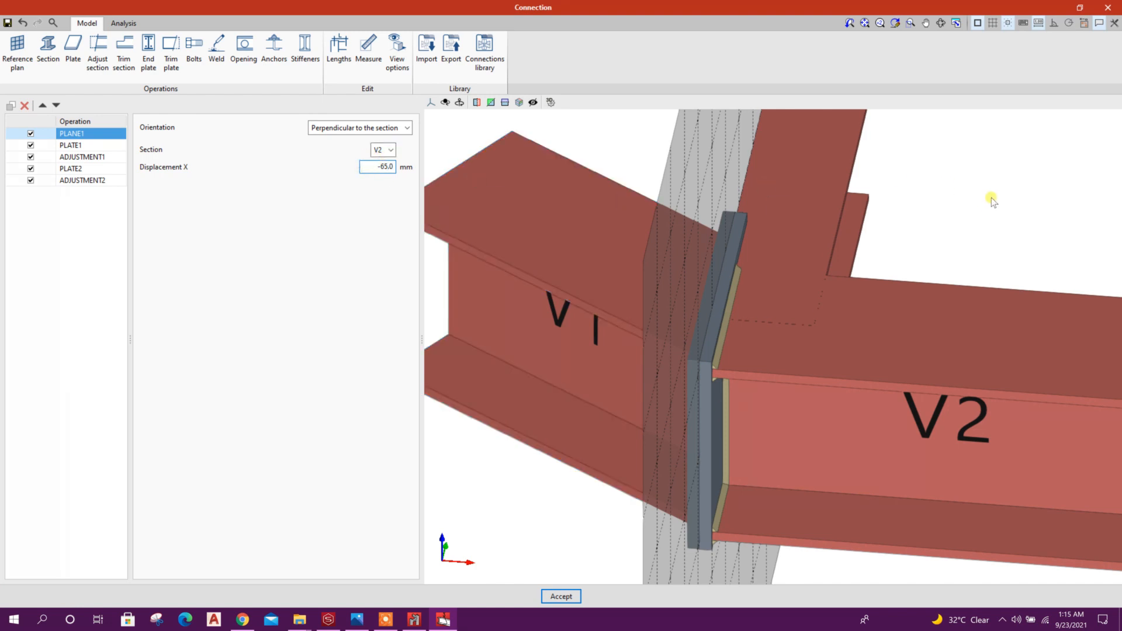
# Step: Set PLANE1's X displacement to -70 mm, keeping its orientation perpendicular to section V2
pyautogui.click(408, 127)
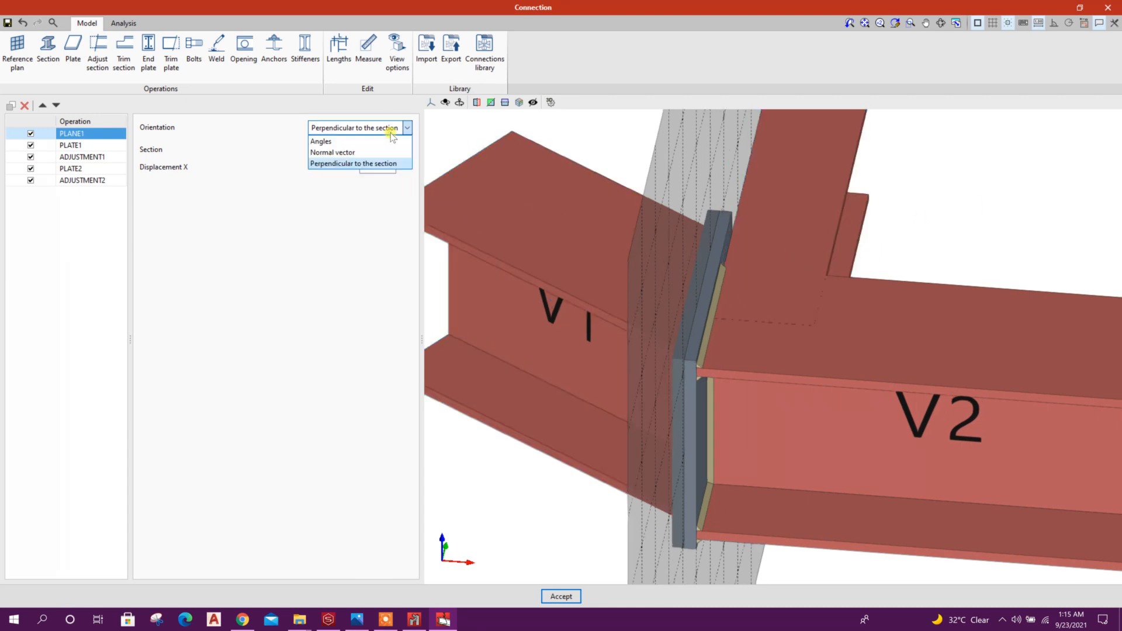
pyautogui.click(959, 267)
pyautogui.moveTo(939, 262); pyautogui.dragTo(1075, 351, button='middle')
pyautogui.moveTo(895, 353); pyautogui.dragTo(1094, 408, button='middle')
pyautogui.moveTo(739, 465); pyautogui.dragTo(904, 421, button='middle')
pyautogui.scroll(2, 699, 371)
pyautogui.moveTo(750, 388); pyautogui.dragTo(672, 342, button='middle')
pyautogui.scroll(1, 703, 253)
pyautogui.moveTo(388, 168); pyautogui.dragTo(380, 168)
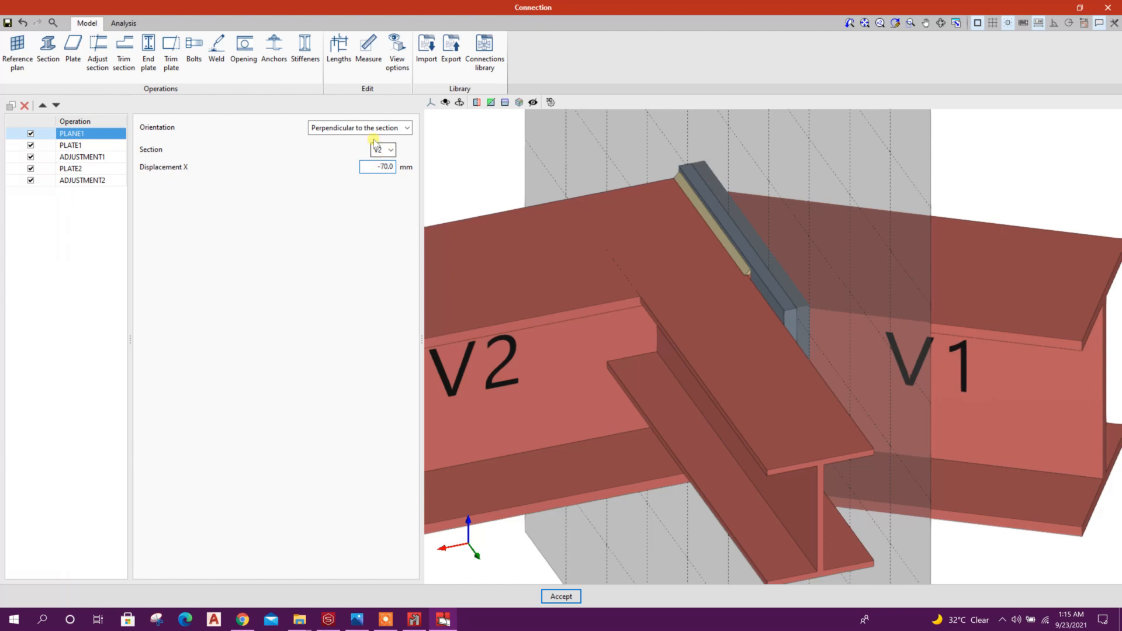
# Step: Set the X width of both PLATE1 and PLATE2 to 250 mm
pyautogui.scroll(-2, 822, 265)
pyautogui.moveTo(962, 337); pyautogui.dragTo(836, 320, button='middle')
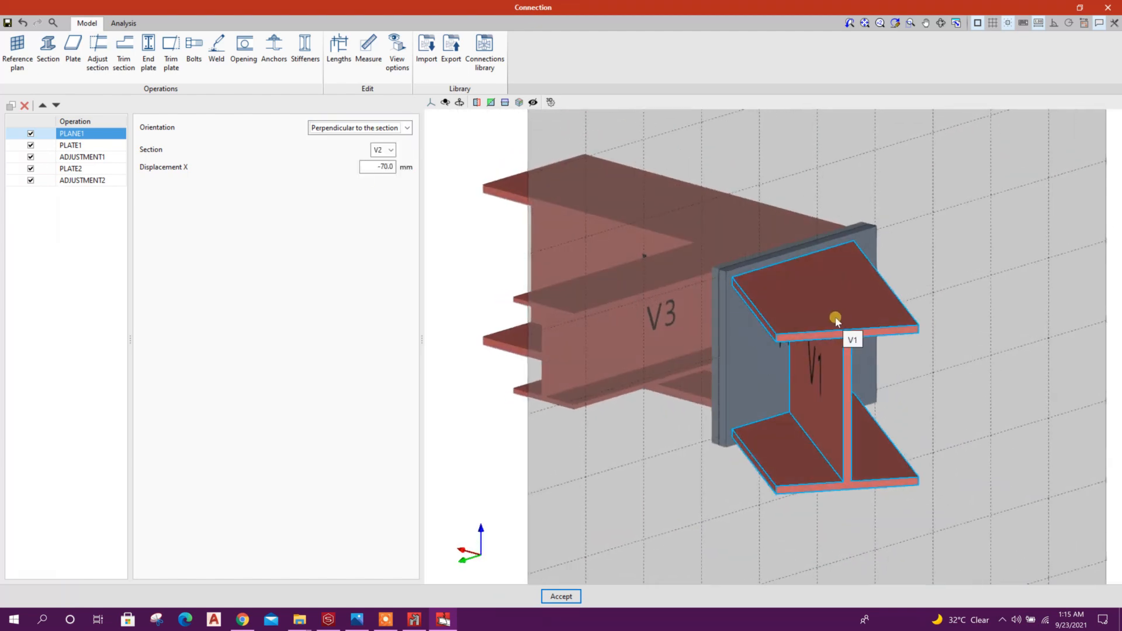
pyautogui.click(81, 145)
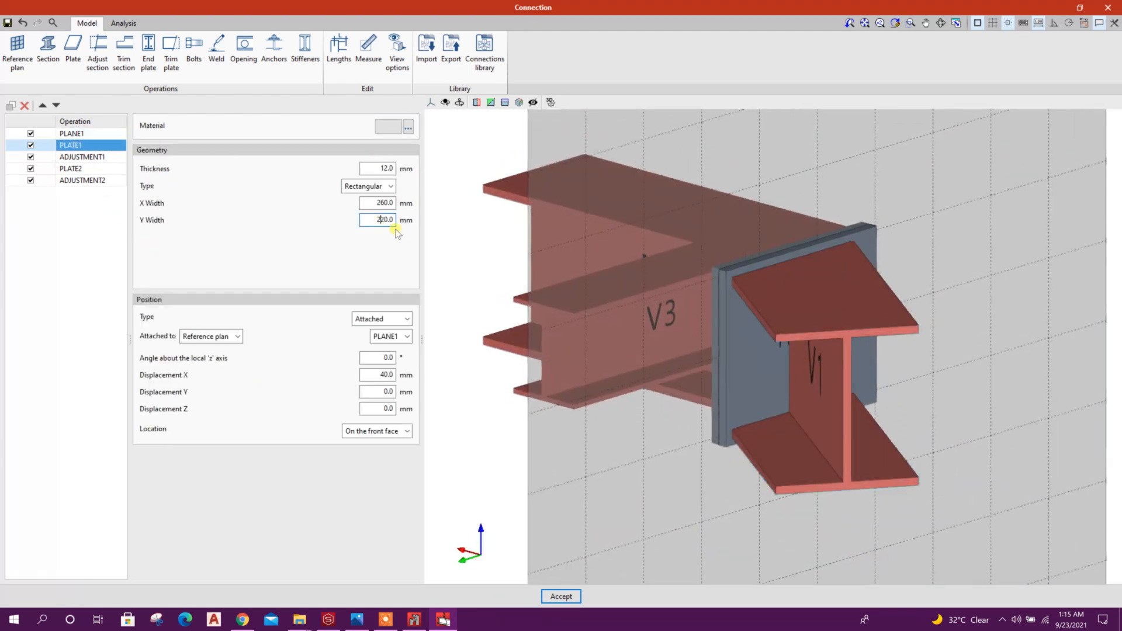
pyautogui.click(376, 202)
pyautogui.click(97, 169)
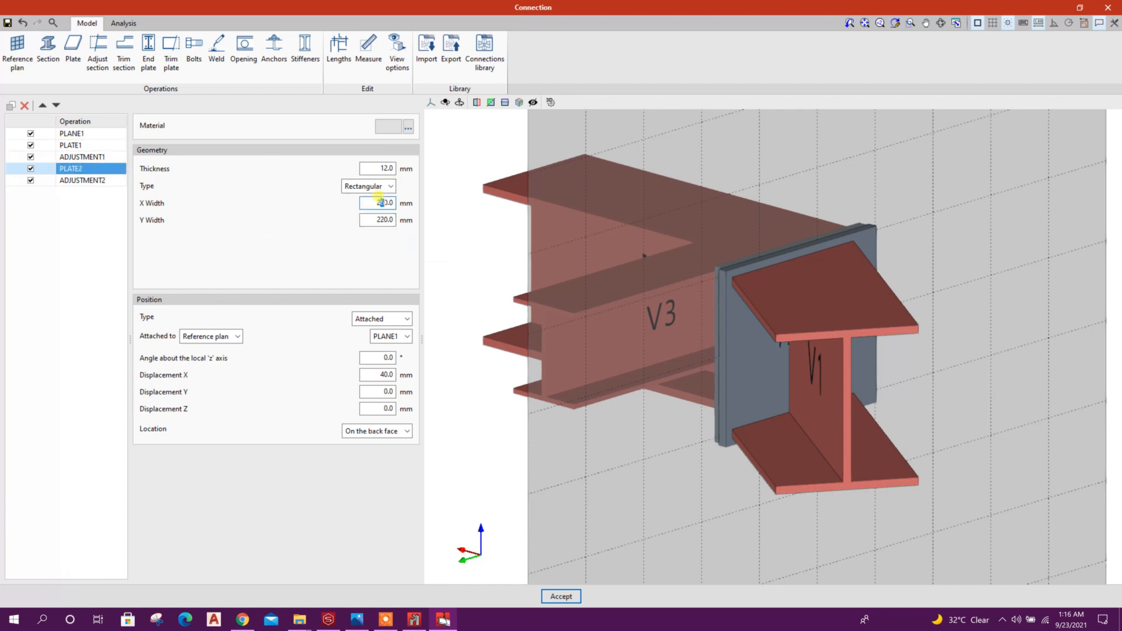
pyautogui.write('5')
pyautogui.click(380, 217)
# Step: Enable flange and web welds in ADJUSTMENT2, joining section V1 to PLATE2, and give both a flat contour
pyautogui.moveTo(1021, 301); pyautogui.dragTo(748, 334, button='middle')
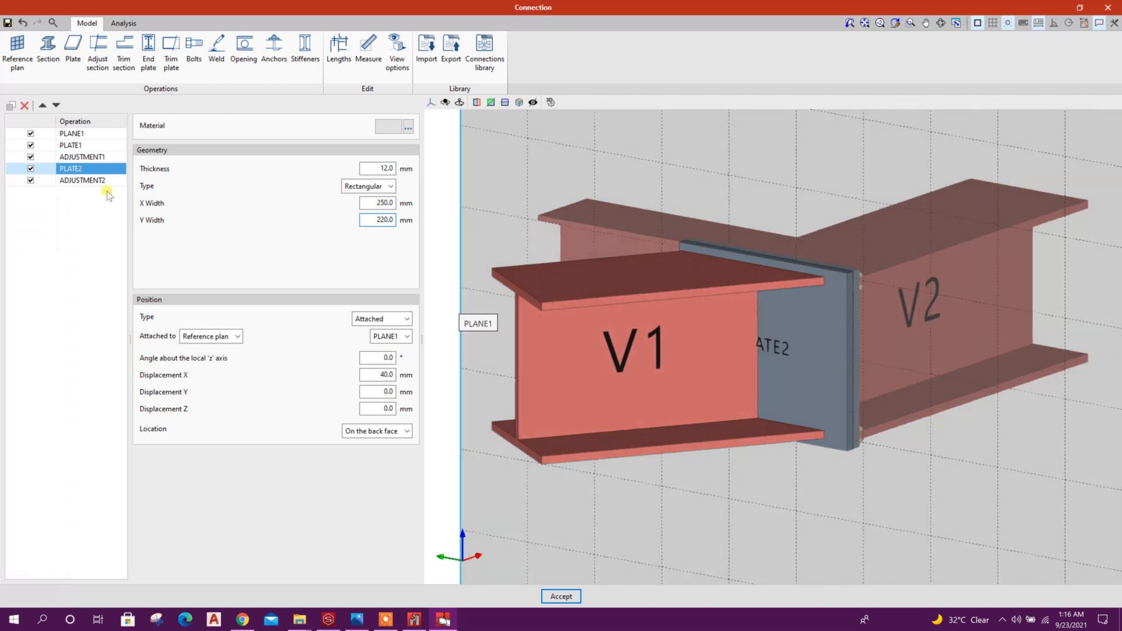
pyautogui.click(88, 180)
pyautogui.click(140, 195)
pyautogui.click(226, 216)
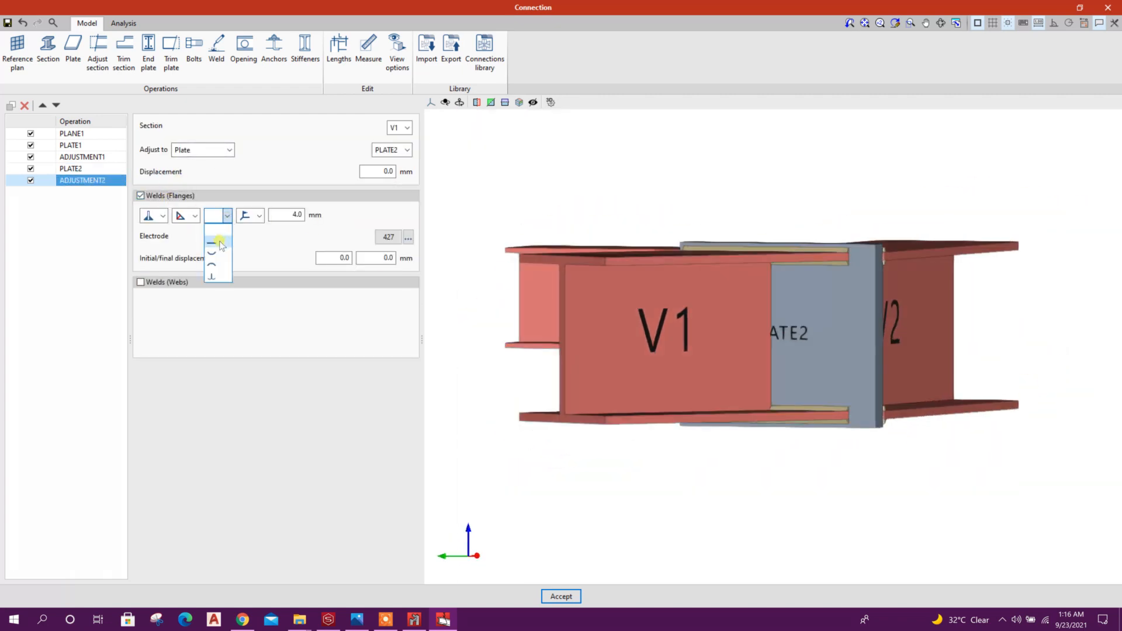
pyautogui.click(213, 242)
pyautogui.click(173, 282)
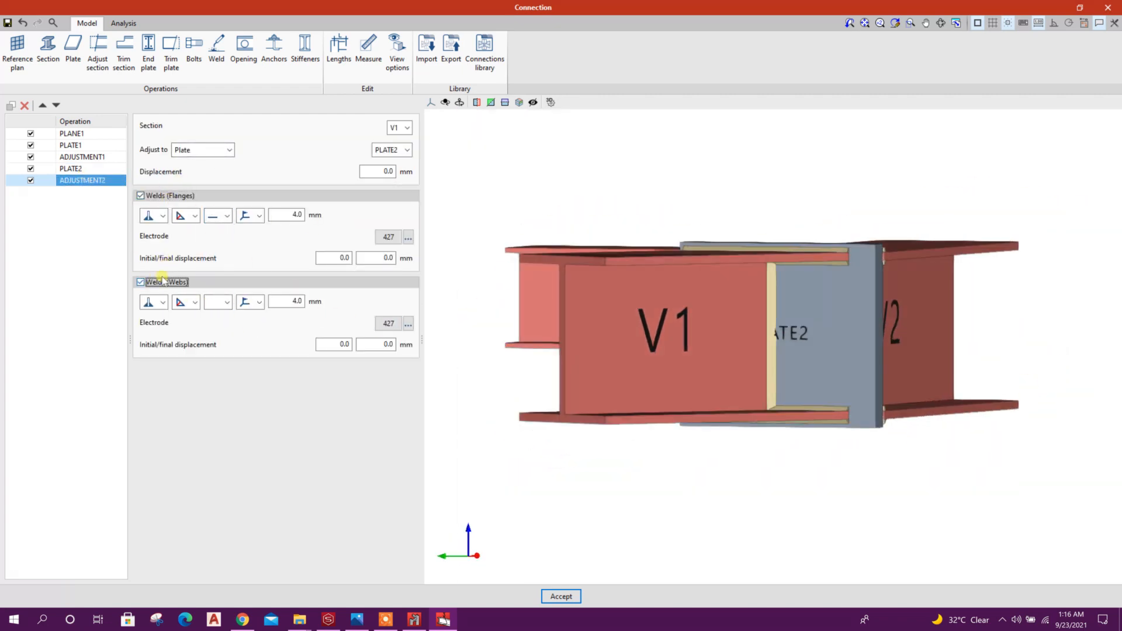
pyautogui.click(226, 303)
pyautogui.click(214, 329)
pyautogui.moveTo(695, 472)
pyautogui.mouseDown(button='middle')
pyautogui.moveTo(829, 515)
pyautogui.moveTo(684, 462)
pyautogui.mouseUp(button='middle')
pyautogui.moveTo(904, 371); pyautogui.dragTo(734, 320, button='middle')
pyautogui.scroll(3, 734, 320)
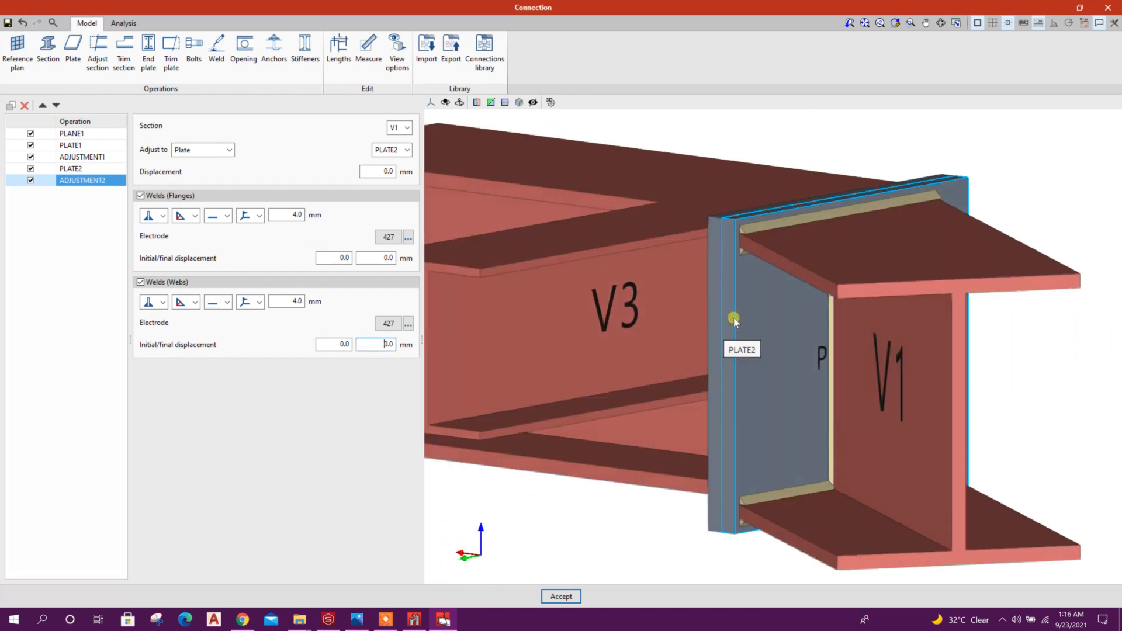
# Step: Add a bolts operation that fastens PLATE1 to PLATE2
pyautogui.scroll(-2, 735, 320)
pyautogui.moveTo(769, 384); pyautogui.dragTo(817, 323, button='middle')
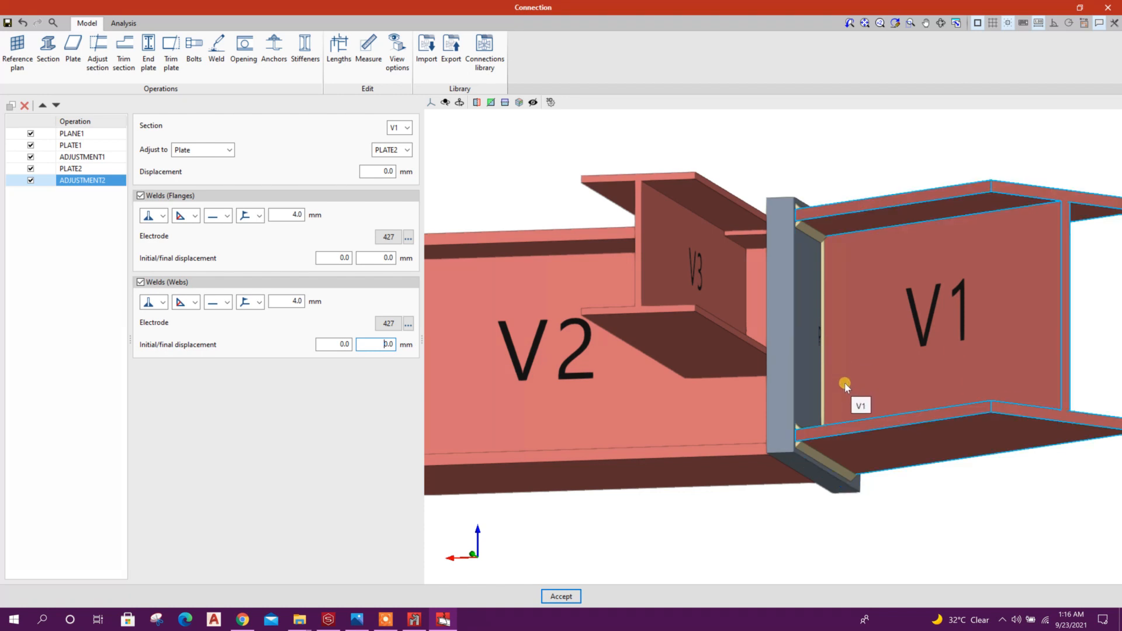
pyautogui.moveTo(812, 394); pyautogui.dragTo(839, 404, button='middle')
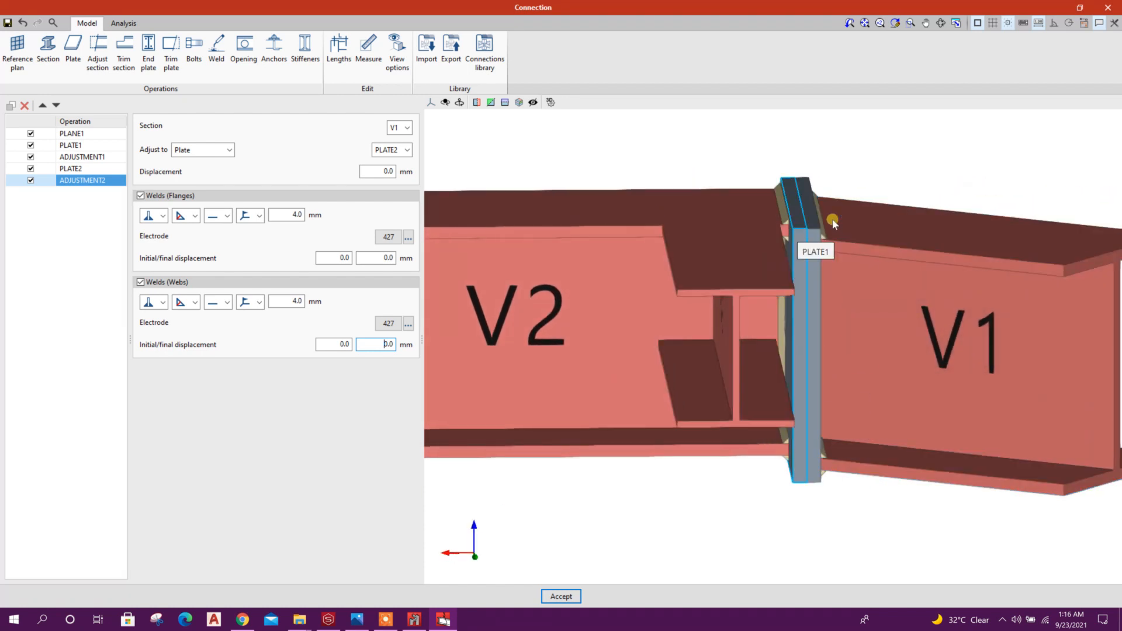
pyautogui.click(193, 51)
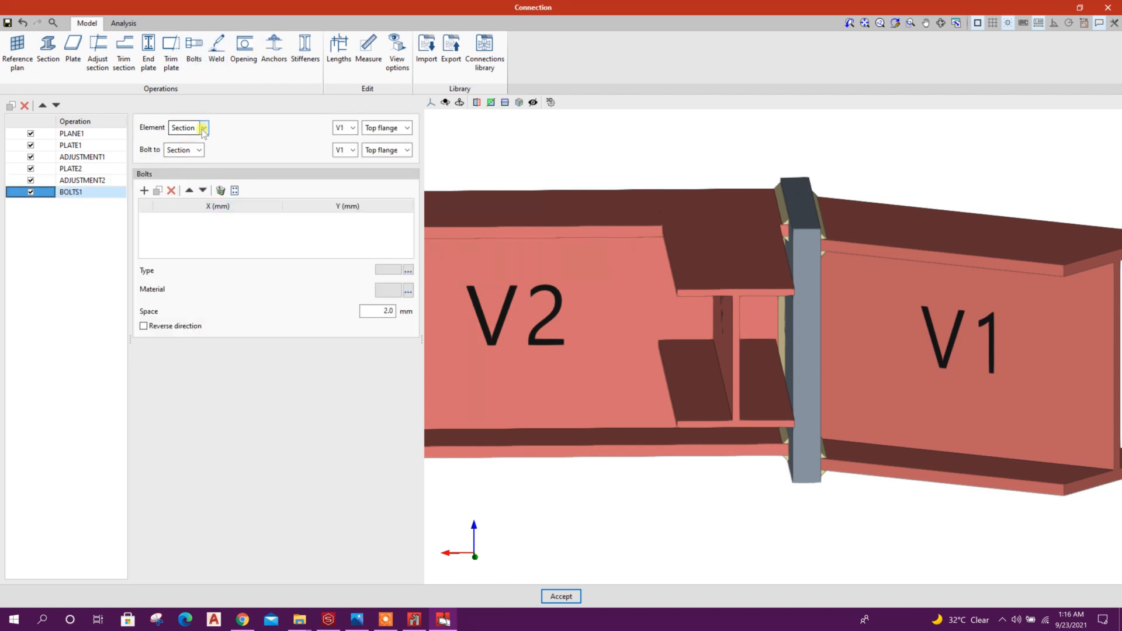
pyautogui.click(203, 128)
pyautogui.click(178, 152)
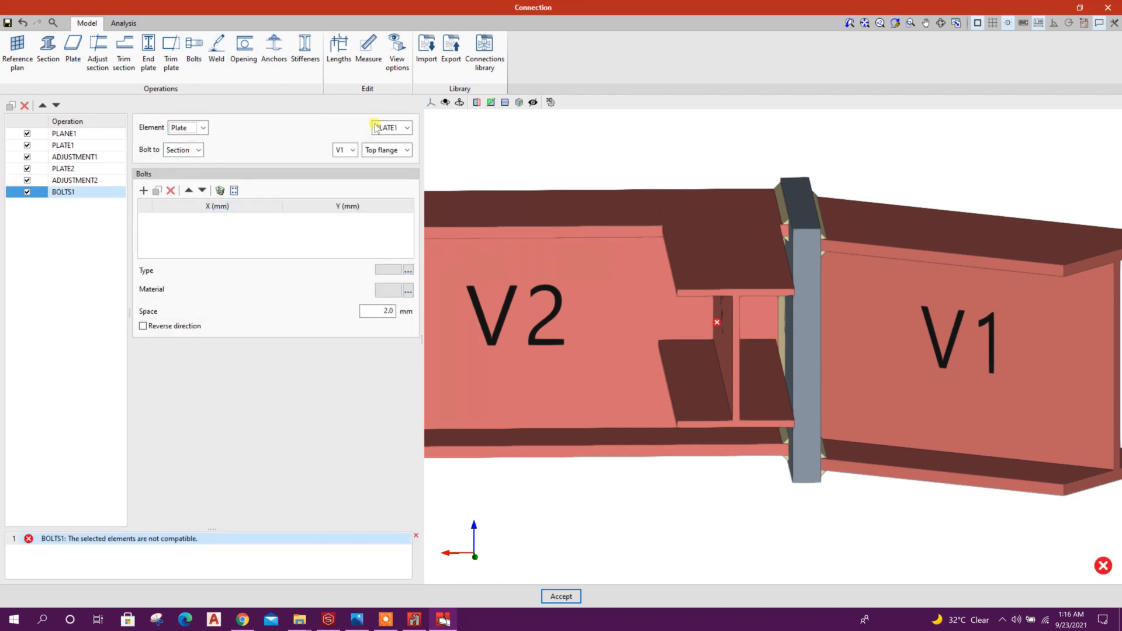
pyautogui.click(198, 150)
pyautogui.click(175, 174)
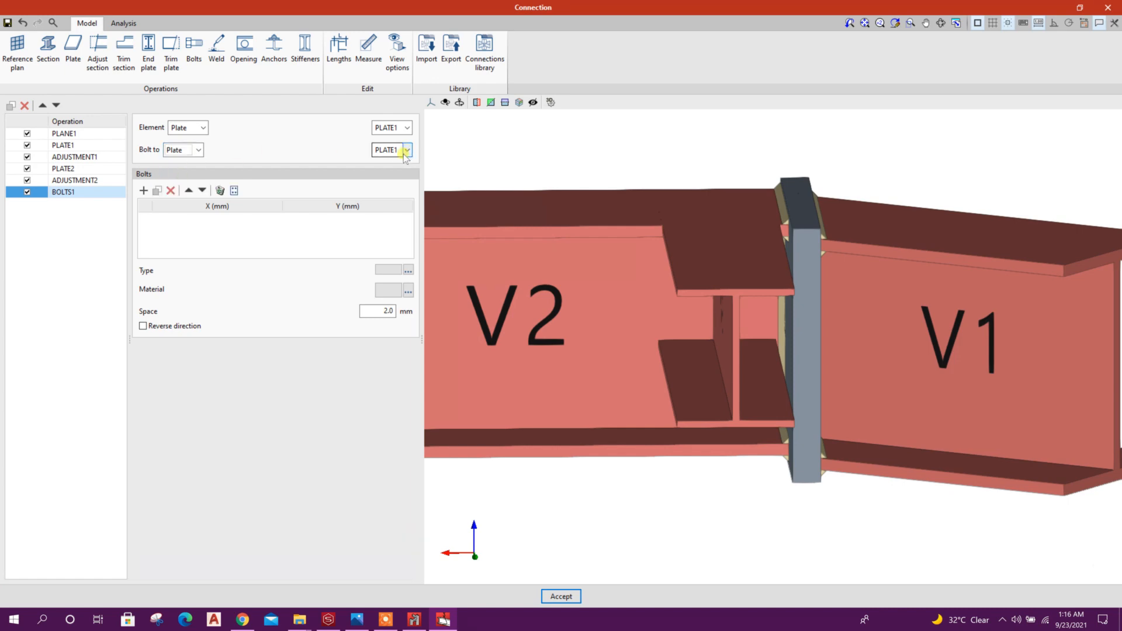
pyautogui.click(408, 150)
pyautogui.click(399, 174)
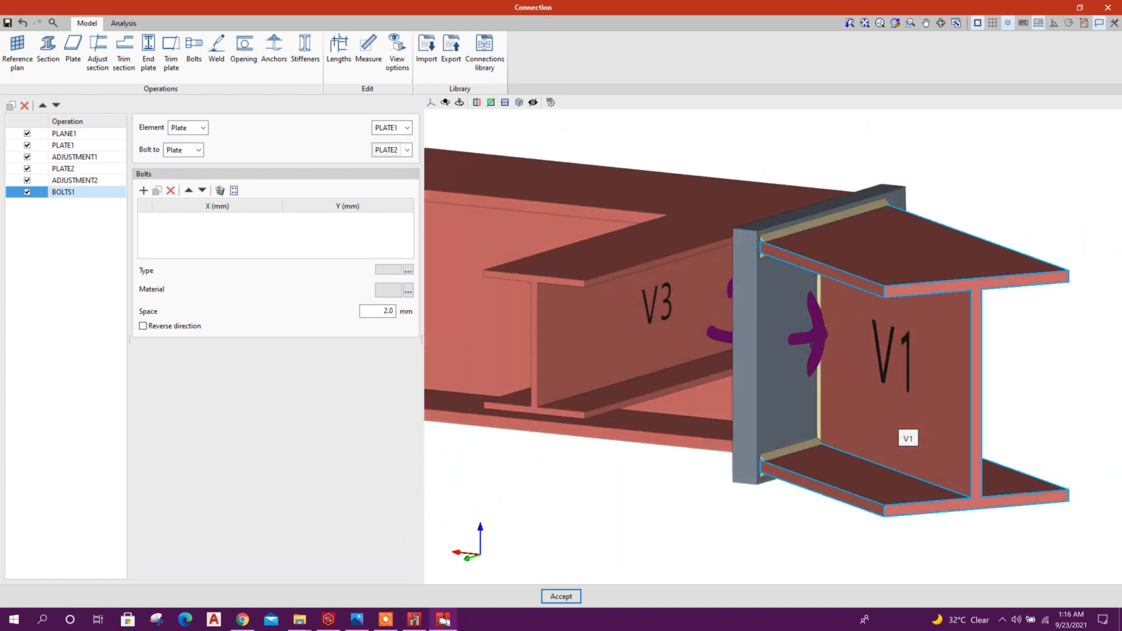
# Step: Add the first bolt between the two plates and set its X coordinate to 65 mm
pyautogui.click(143, 191)
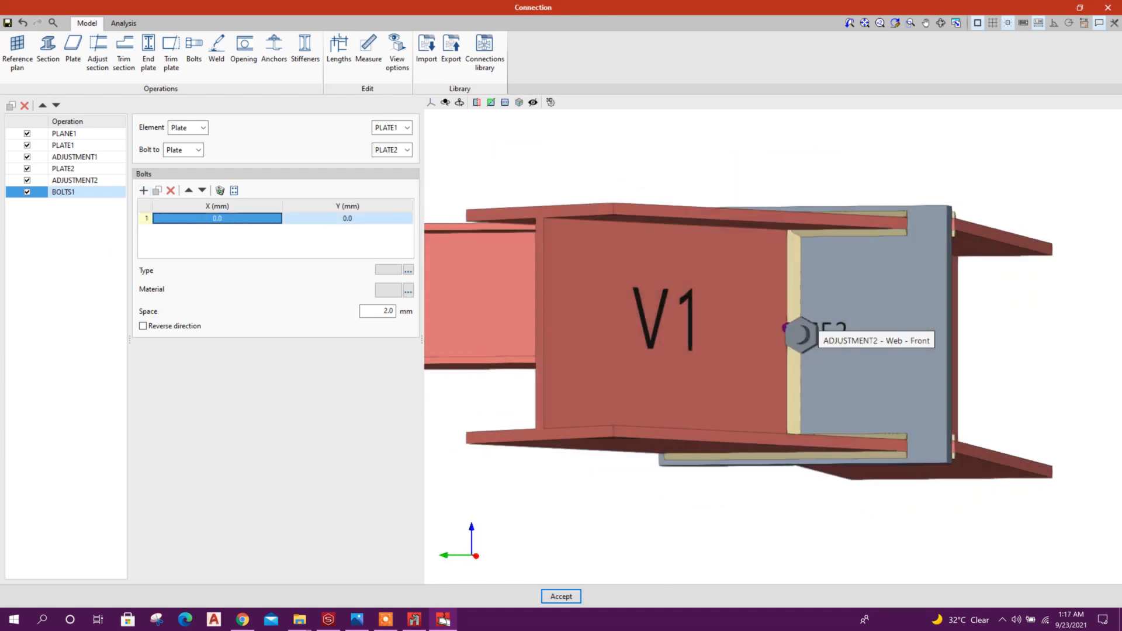
pyautogui.click(252, 225)
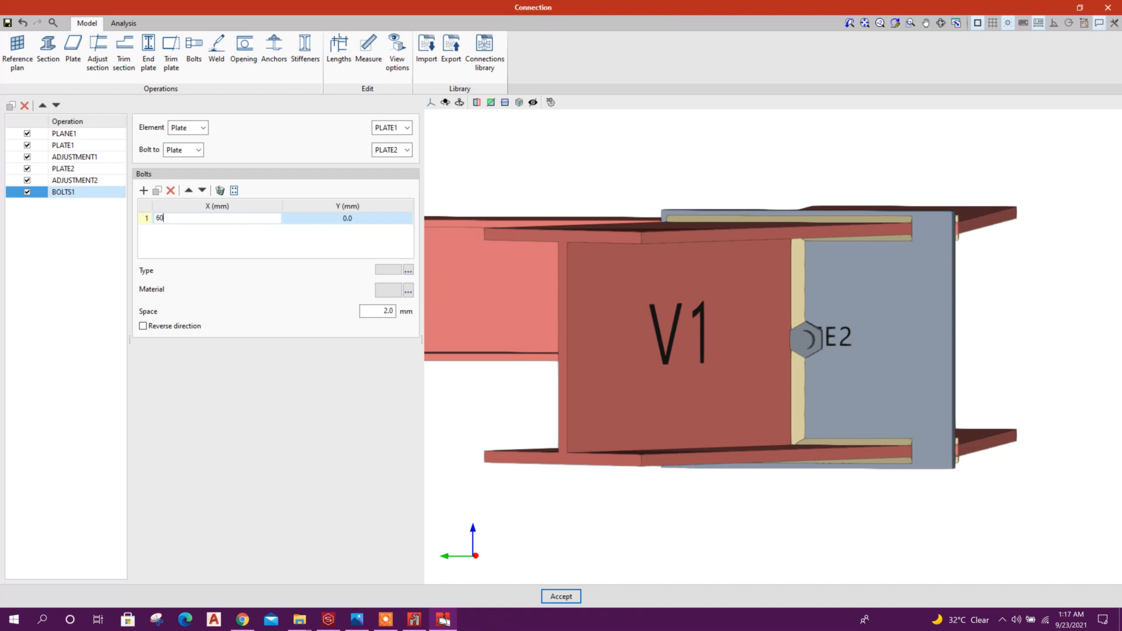
pyautogui.press('Return')
pyautogui.click(364, 225)
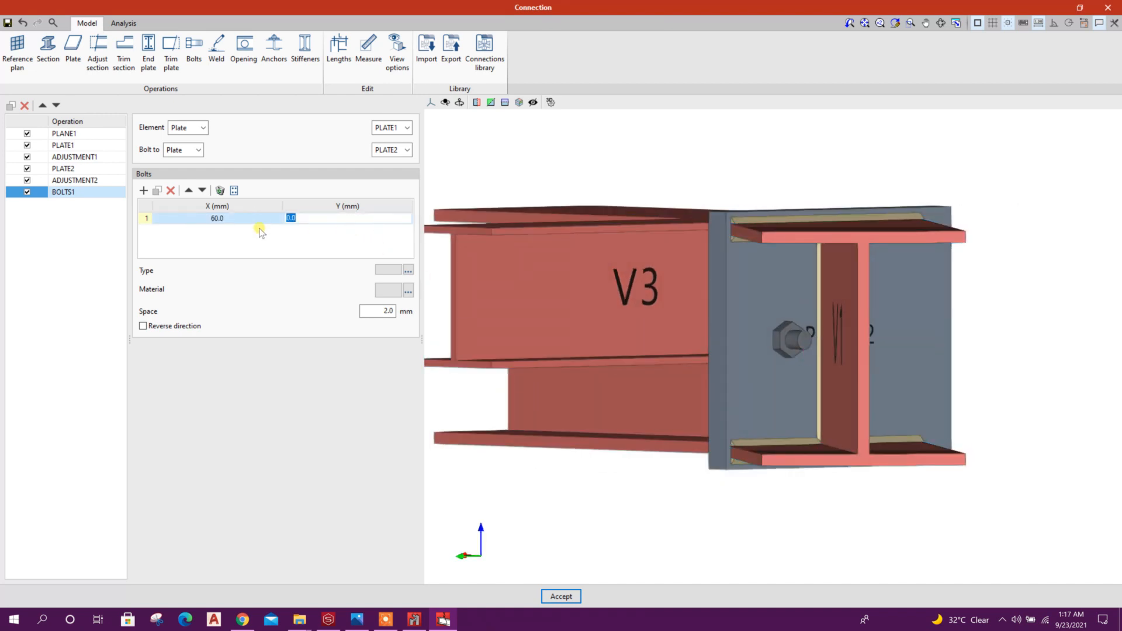
pyautogui.click(259, 223)
pyautogui.write('65')
pyautogui.click(310, 222)
# Step: Add a second bolt at X 65 mm, Y -60 mm and set the first bolt's Y coordinate to 60 mm
pyautogui.click(144, 190)
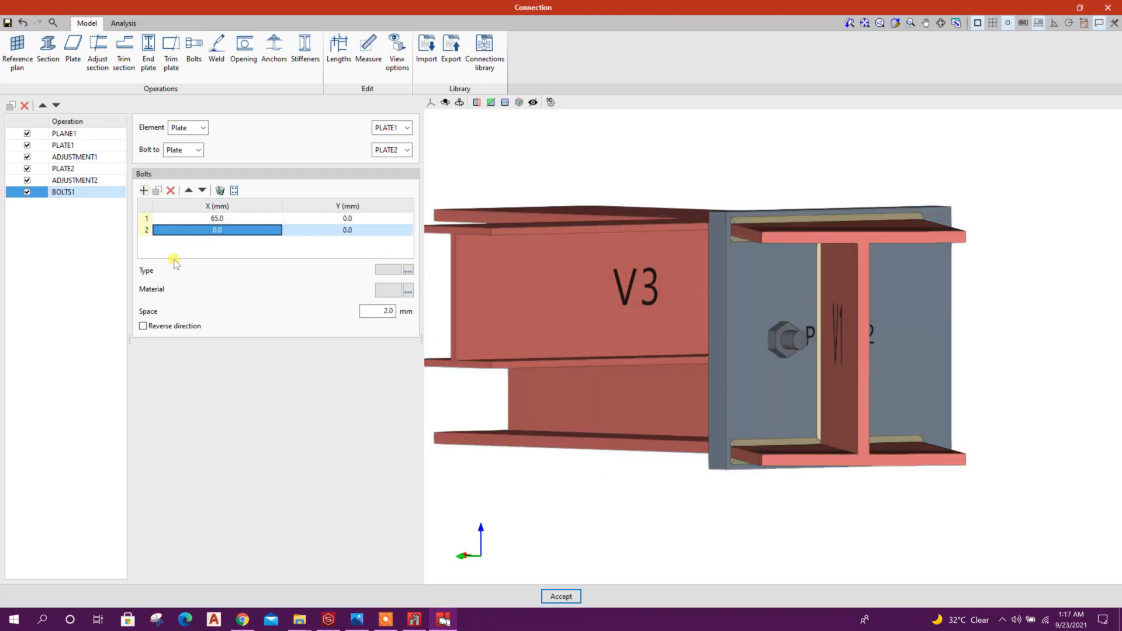
pyautogui.click(243, 219)
pyautogui.click(343, 221)
pyautogui.write('60')
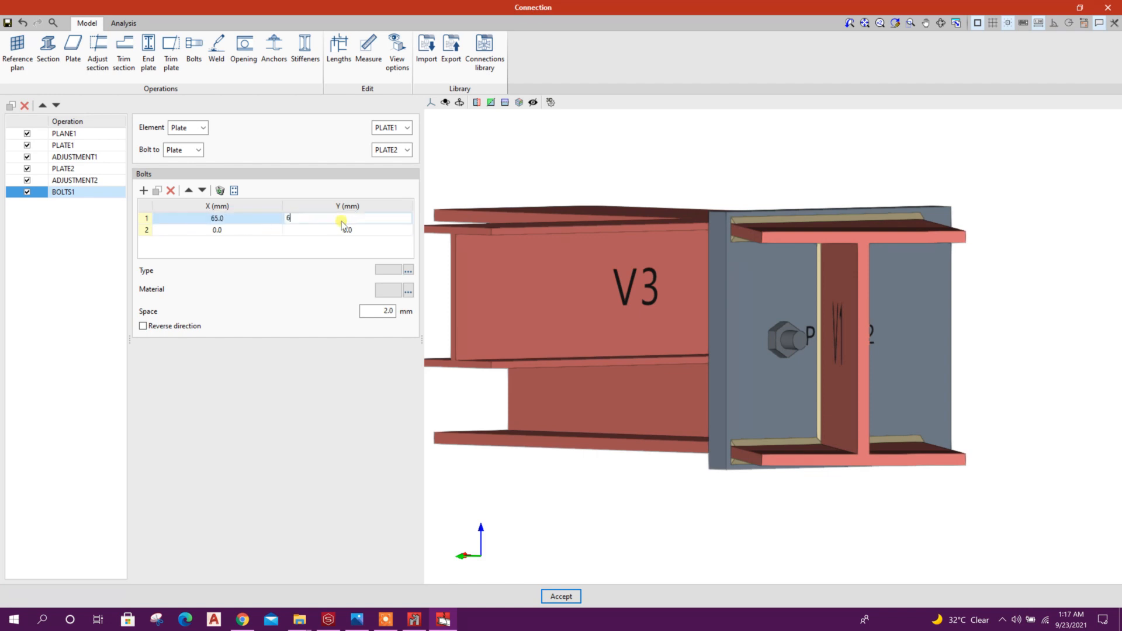
pyautogui.click(348, 230)
pyautogui.click(265, 234)
pyautogui.write('65')
pyautogui.click(335, 231)
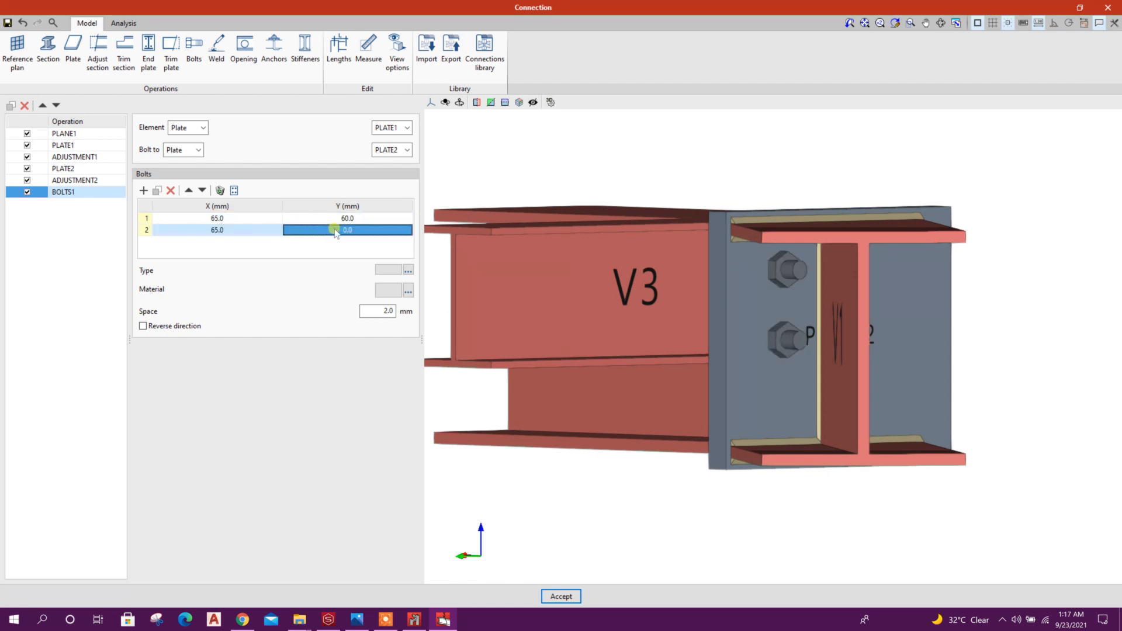
pyautogui.write('-60')
# Step: Change the Y coordinates of the first and second bolts to 50 mm and -50 mm
pyautogui.click(317, 220)
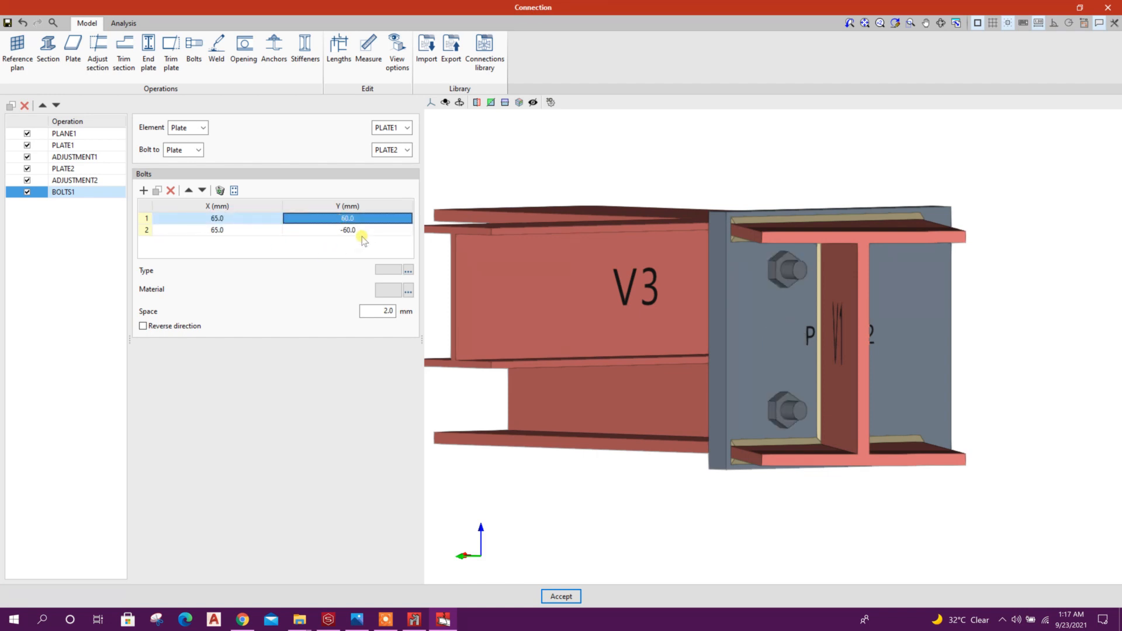
pyautogui.click(348, 231)
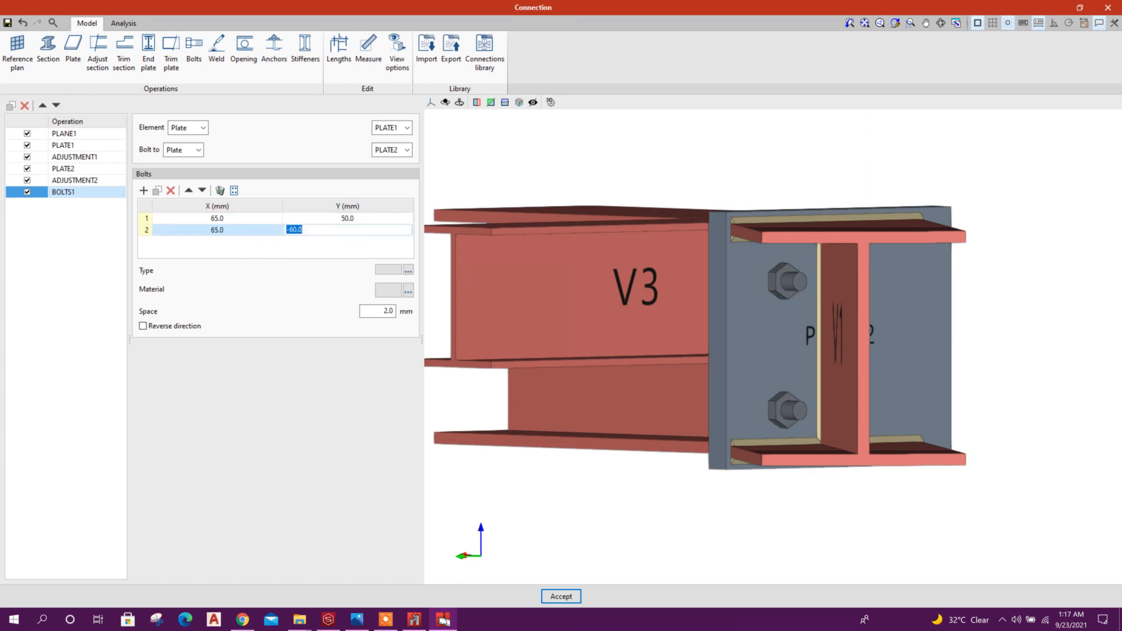
pyautogui.click(357, 223)
pyautogui.click(221, 232)
# Step: Add a third bolt at X -65 mm and Y 50 mm
pyautogui.moveTo(877, 335); pyautogui.dragTo(845, 333, button='middle')
pyautogui.click(144, 192)
pyautogui.click(243, 243)
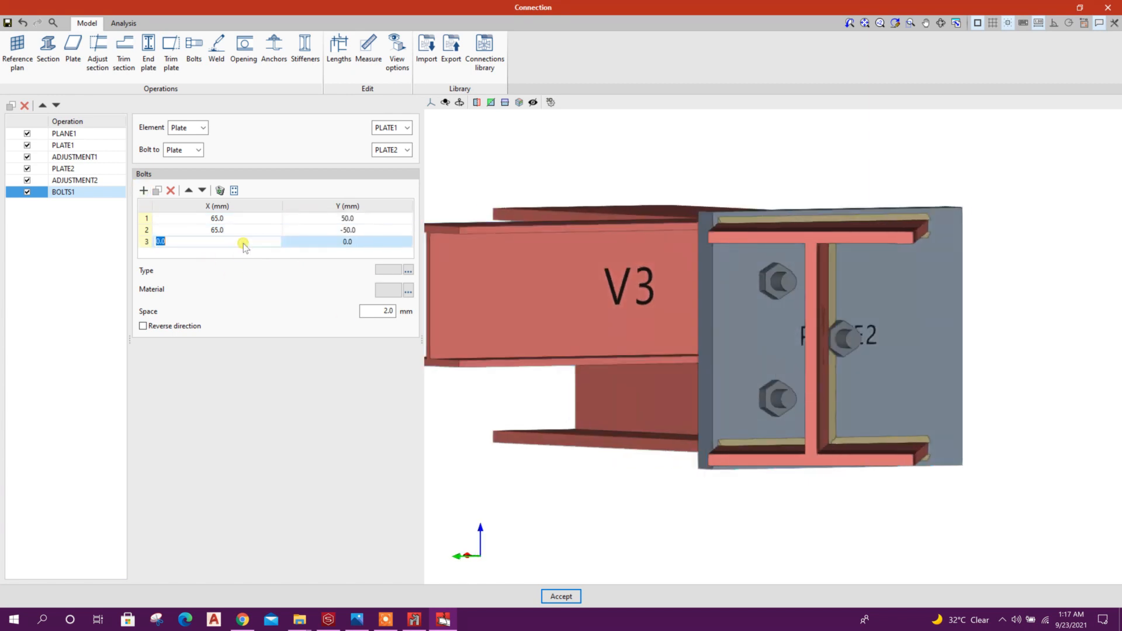
pyautogui.write('-65')
pyautogui.click(313, 240)
pyautogui.write('52')
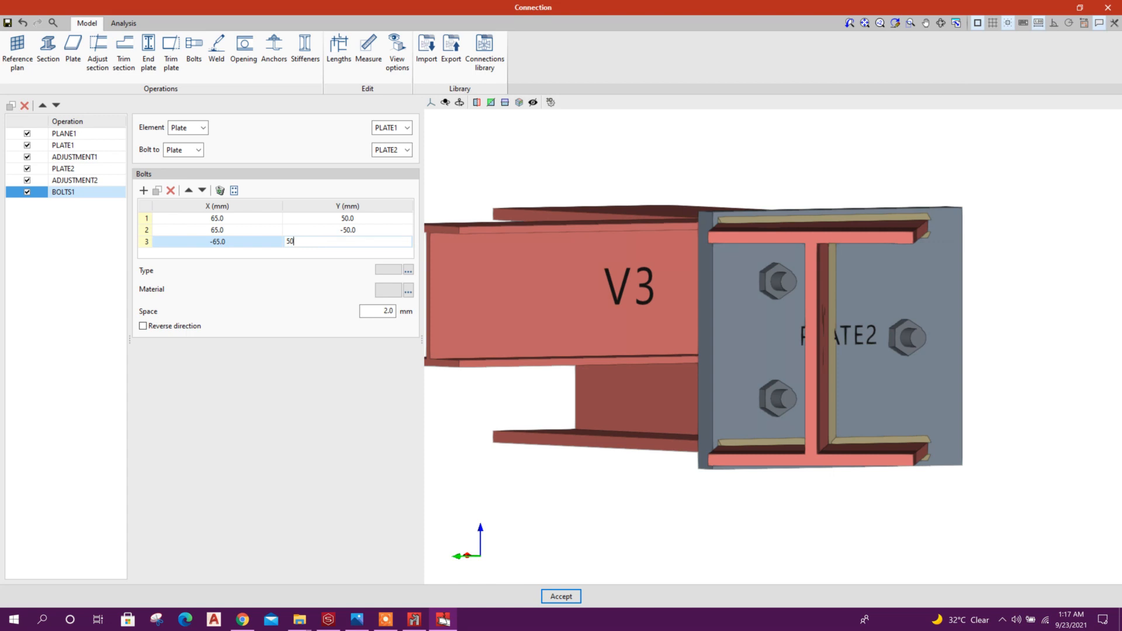
# Step: Add a fourth bolt at X -65 mm and Y -50 mm
pyautogui.click(144, 190)
pyautogui.click(344, 243)
pyautogui.write('-50')
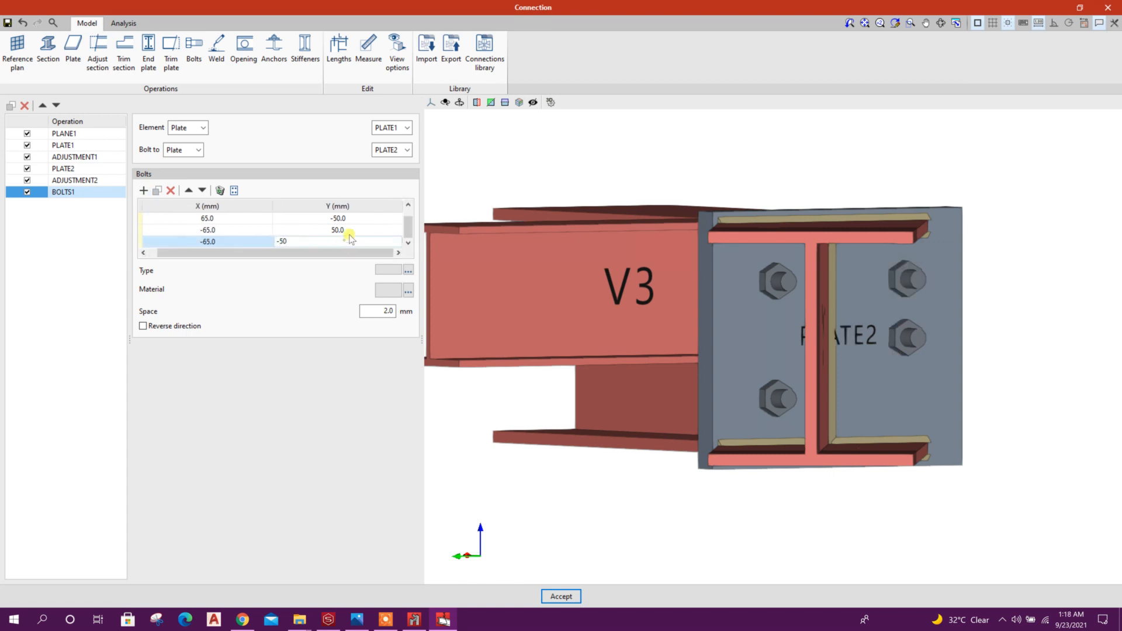
pyautogui.click(349, 234)
# Step: Reverse the direction of the bolts joining PLATE1 and PLATE2
pyautogui.moveTo(920, 390); pyautogui.dragTo(869, 429, button='middle')
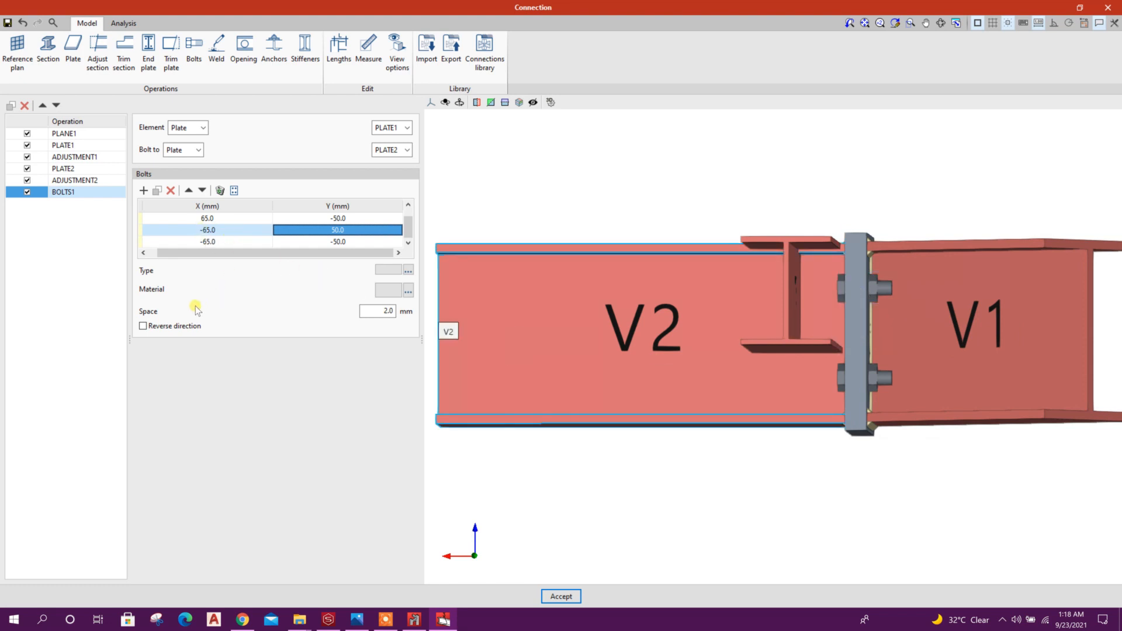
pyautogui.click(143, 326)
pyautogui.moveTo(762, 366); pyautogui.dragTo(847, 345, button='middle')
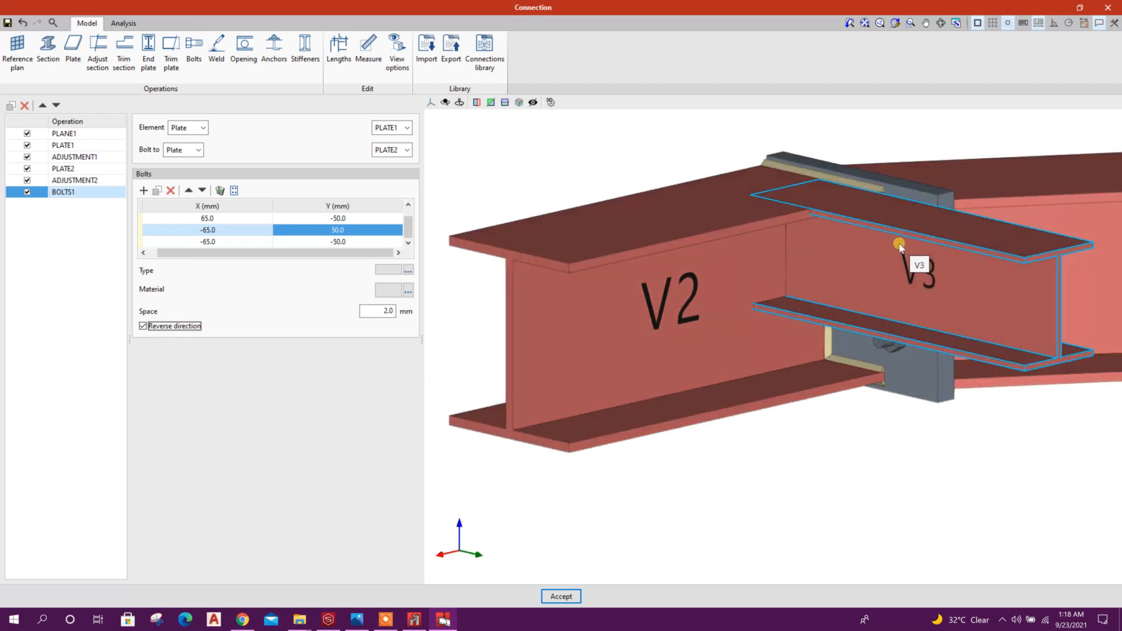
pyautogui.moveTo(882, 305); pyautogui.dragTo(834, 314, button='middle')
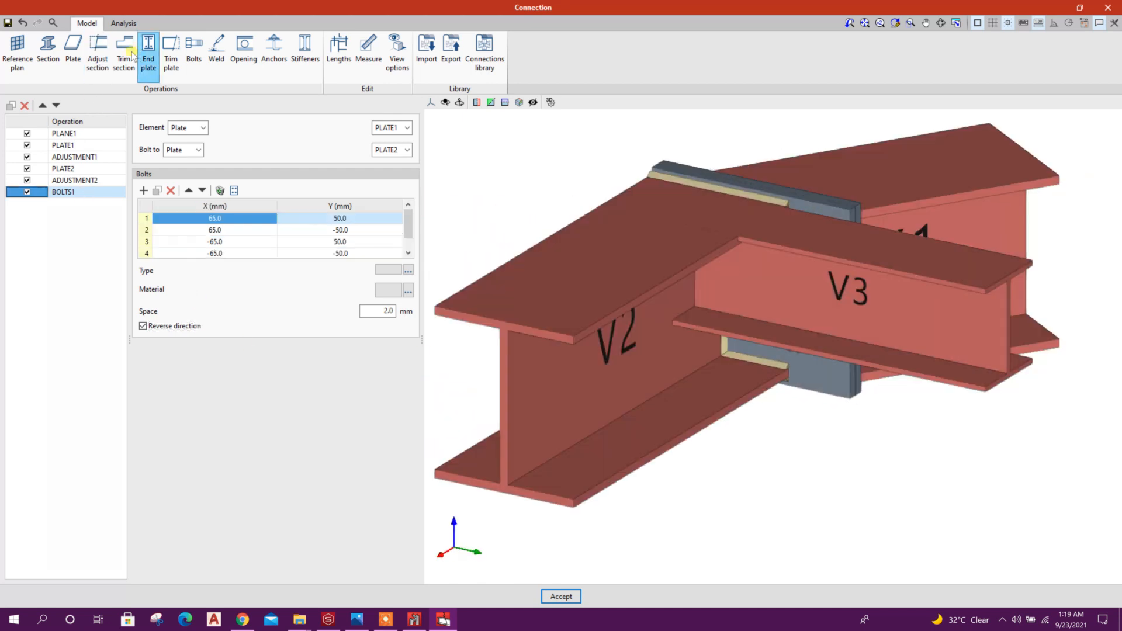
# Step: Add a third plate to the connection and assign it material S355
pyautogui.click(73, 54)
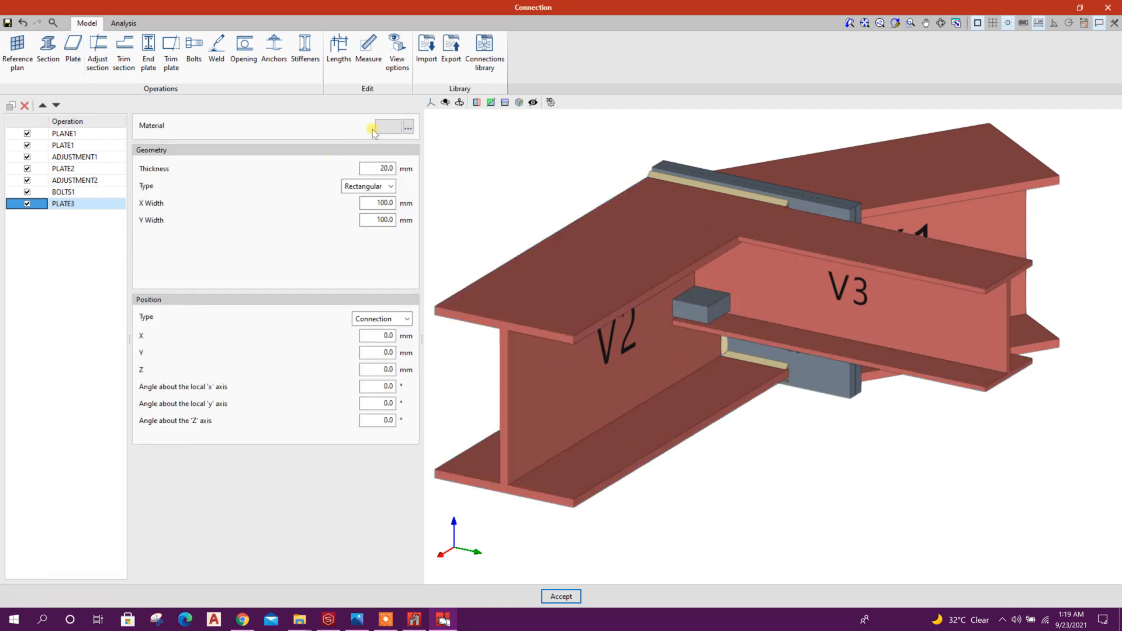
pyautogui.click(408, 126)
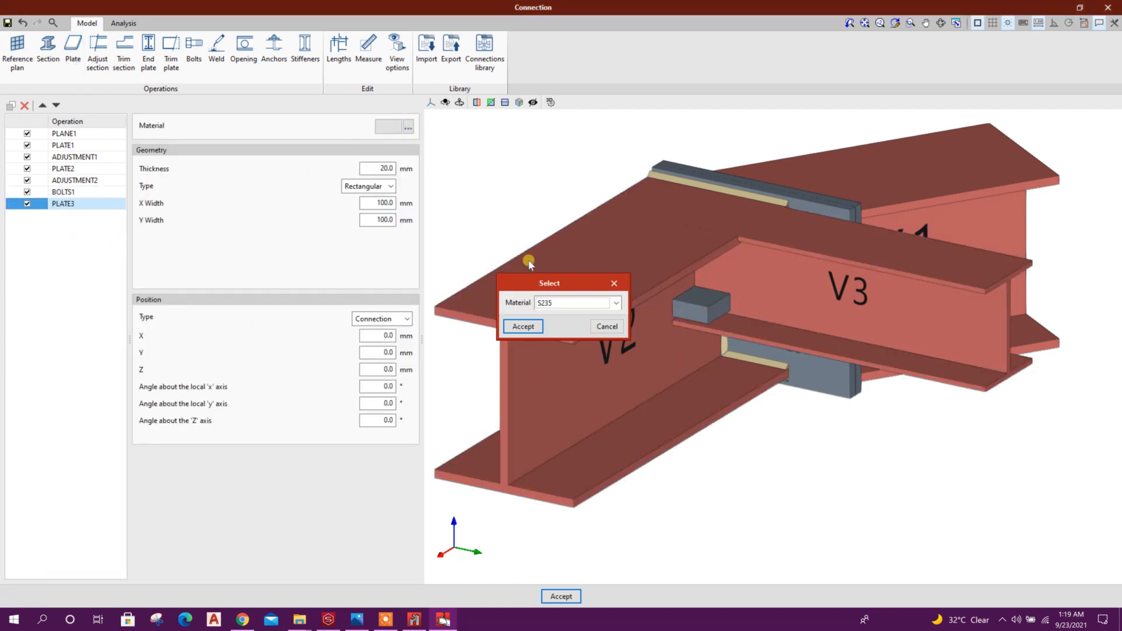
pyautogui.click(558, 303)
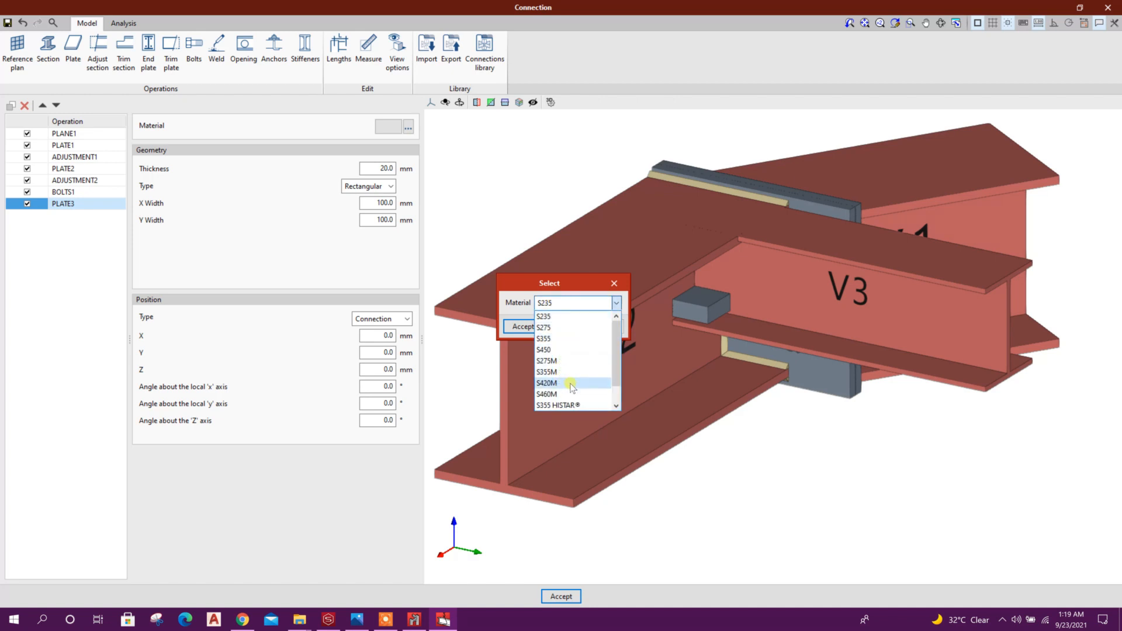
pyautogui.click(560, 339)
pyautogui.click(519, 326)
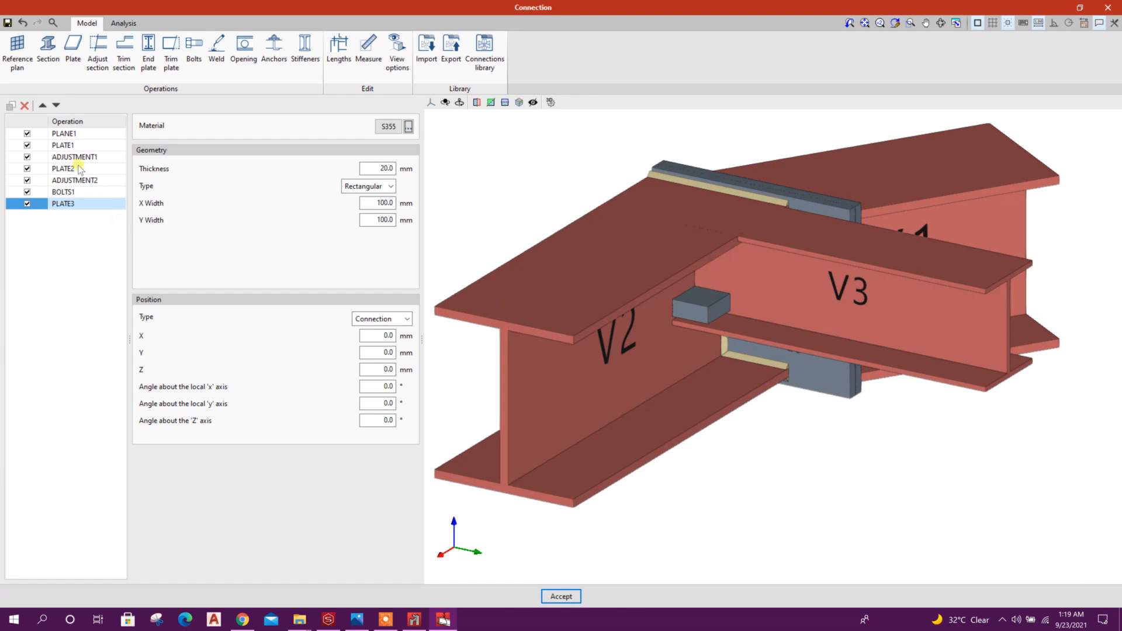
# Step: Assign material S355 to PLATE1
pyautogui.click(69, 145)
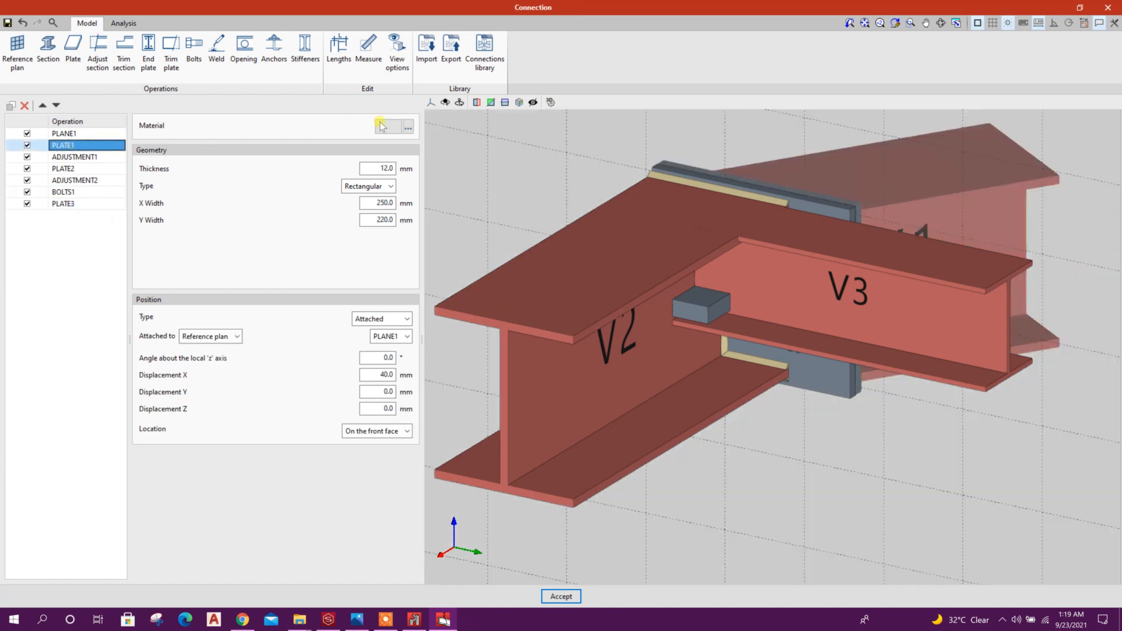
pyautogui.click(408, 124)
pyautogui.click(550, 302)
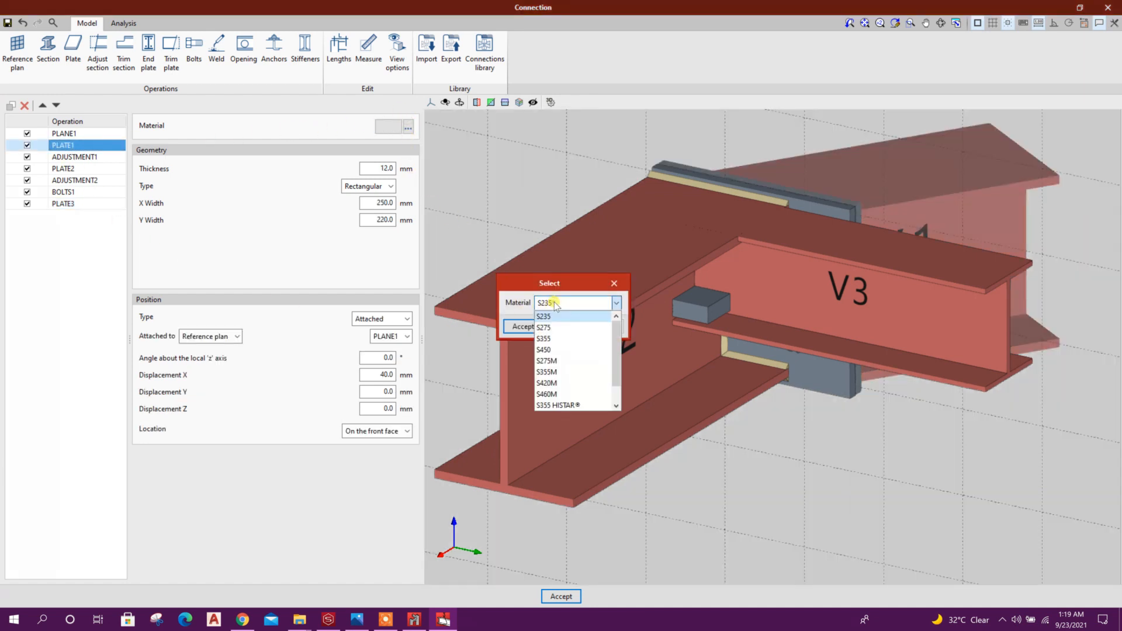
pyautogui.click(560, 339)
pyautogui.click(520, 326)
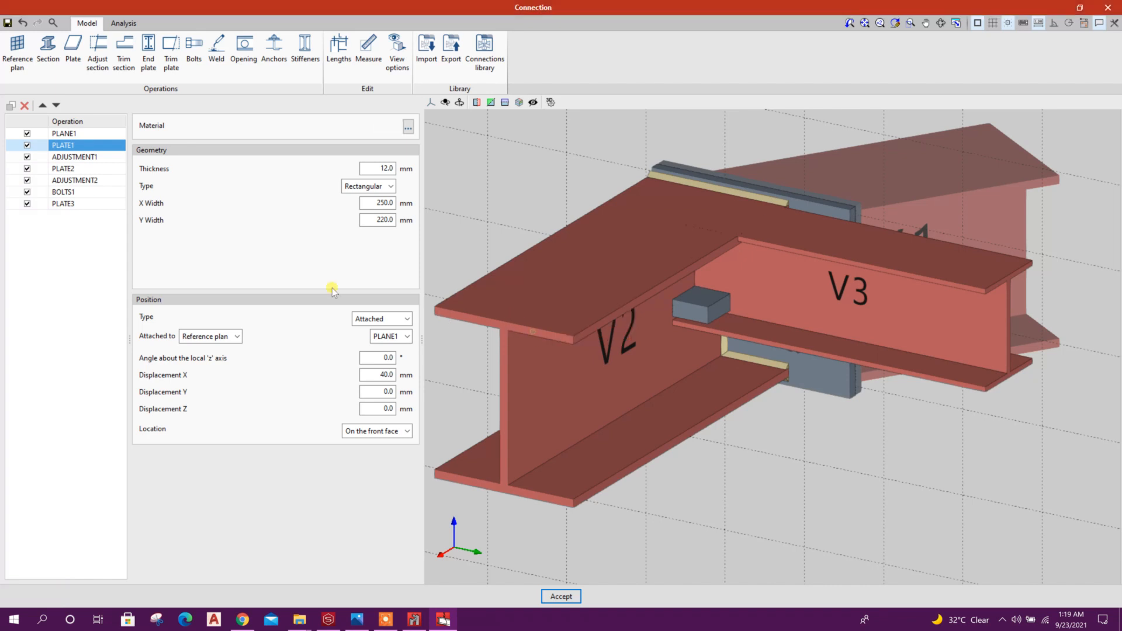
# Step: Assign material S355 to PLATE2
pyautogui.click(78, 169)
pyautogui.click(408, 127)
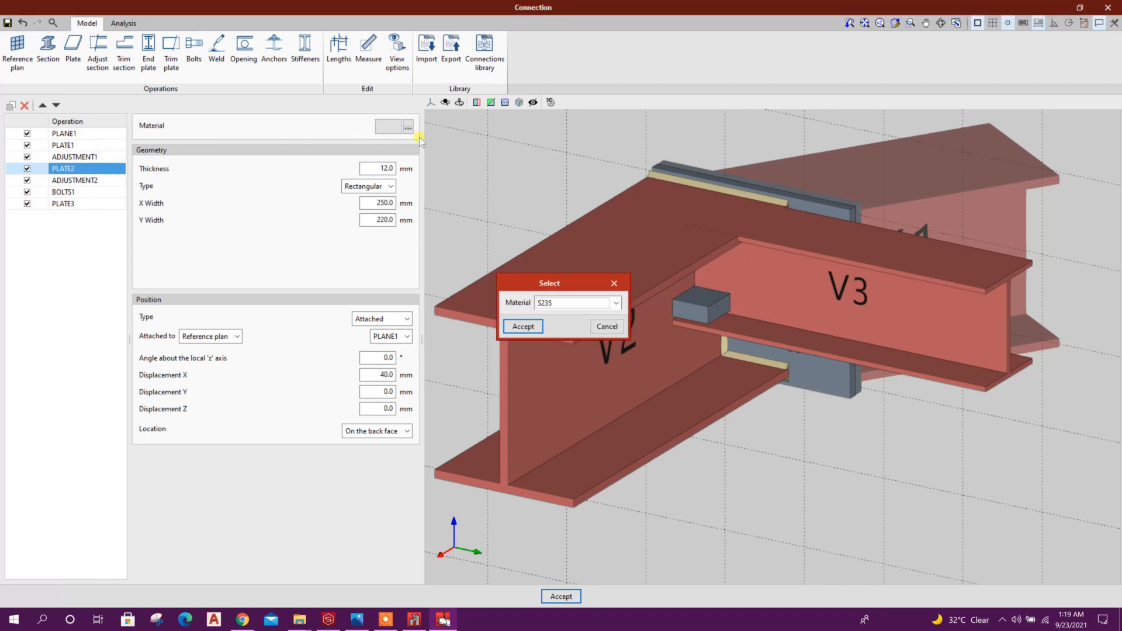
pyautogui.click(549, 302)
pyautogui.click(554, 336)
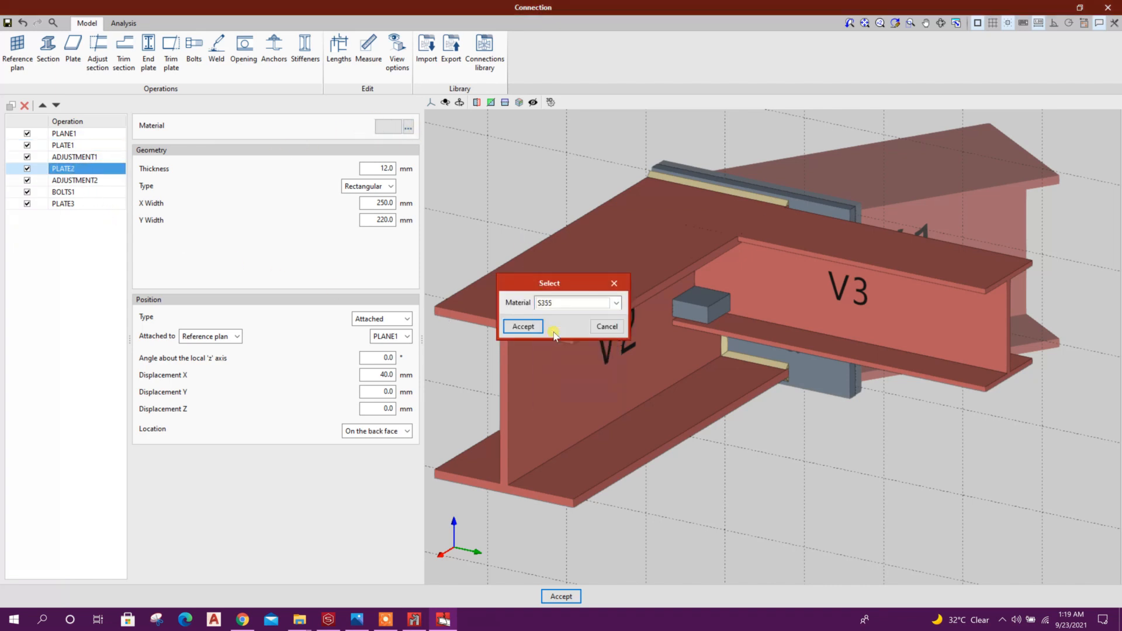
pyautogui.click(523, 327)
# Step: Set the bolts joining PLATE1 and PLATE2 to type ISO 4014 with nominal diameter 12 and material 4.8
pyautogui.click(65, 204)
pyautogui.click(70, 193)
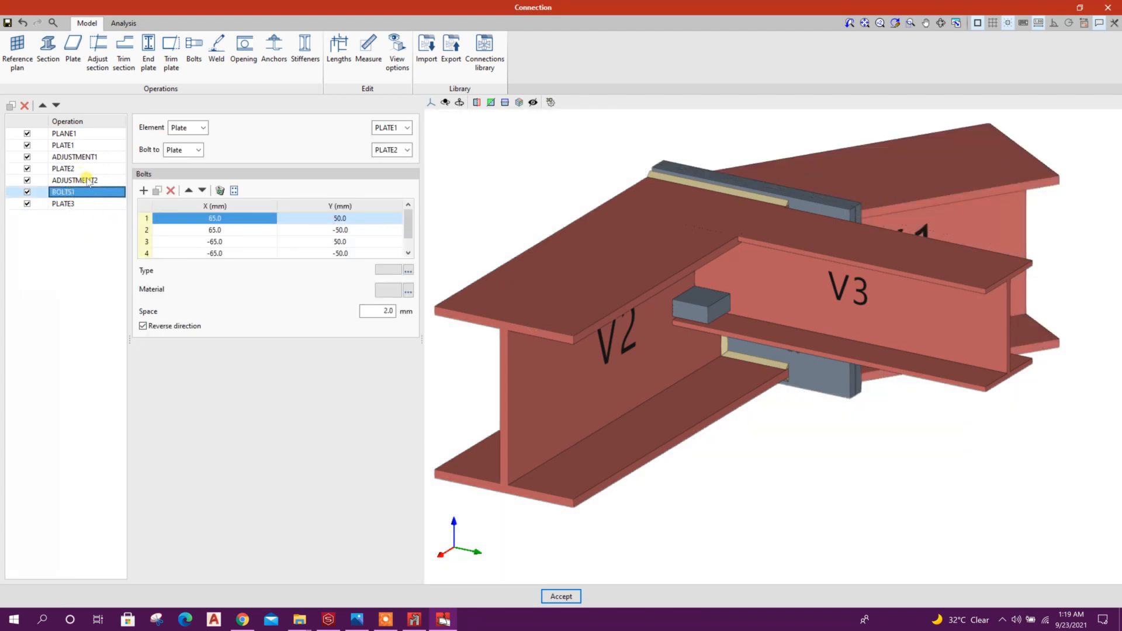
pyautogui.click(408, 270)
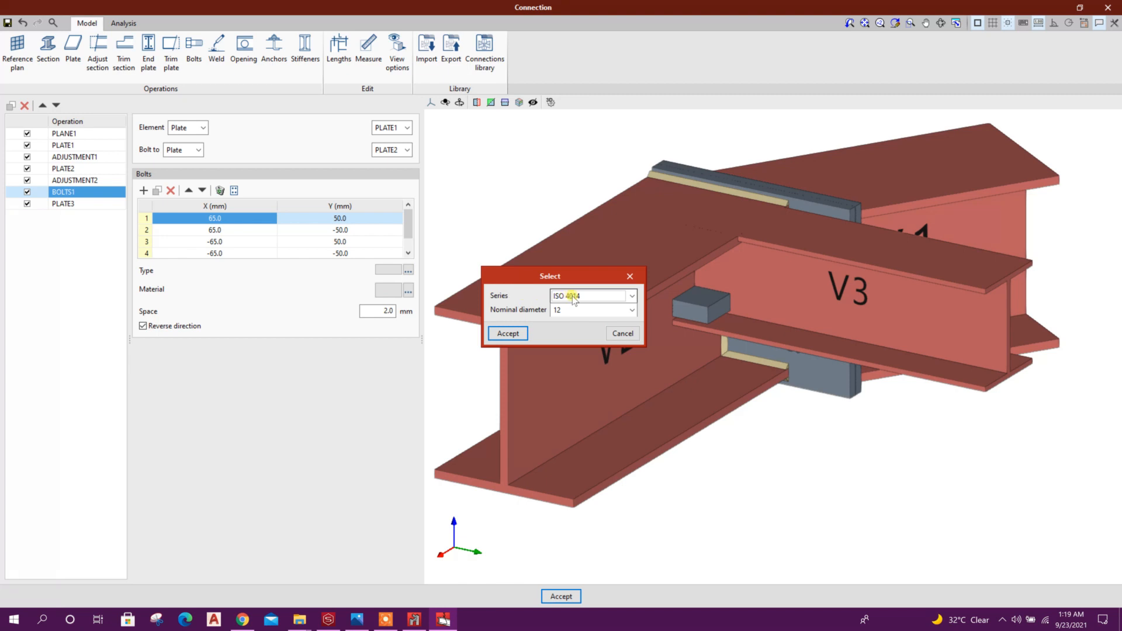
pyautogui.click(522, 334)
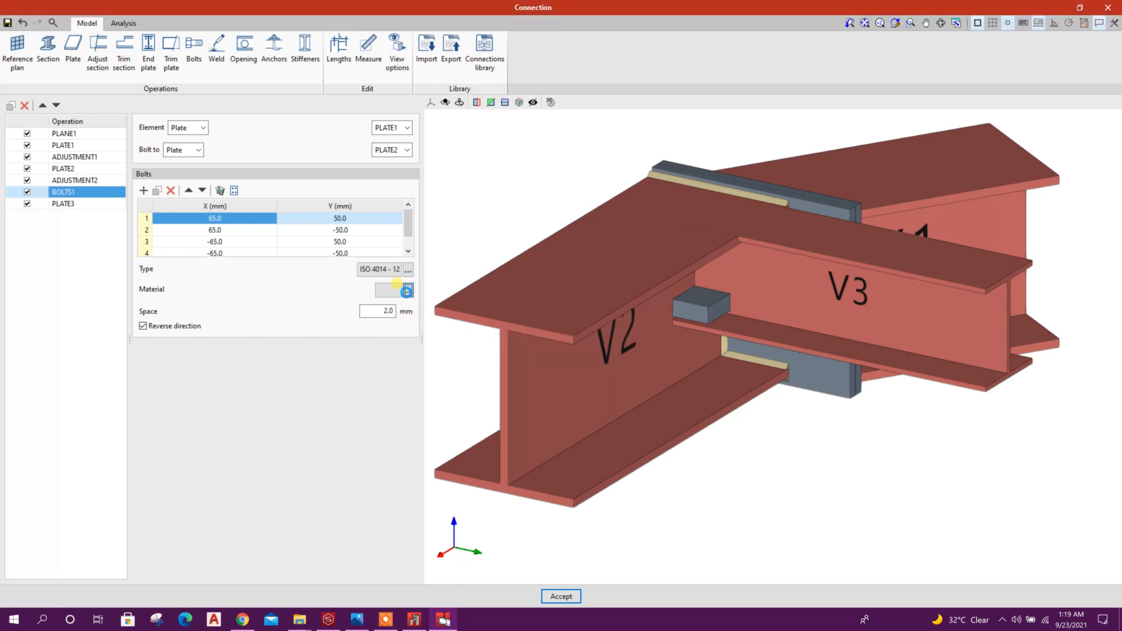
pyautogui.click(406, 291)
pyautogui.click(557, 306)
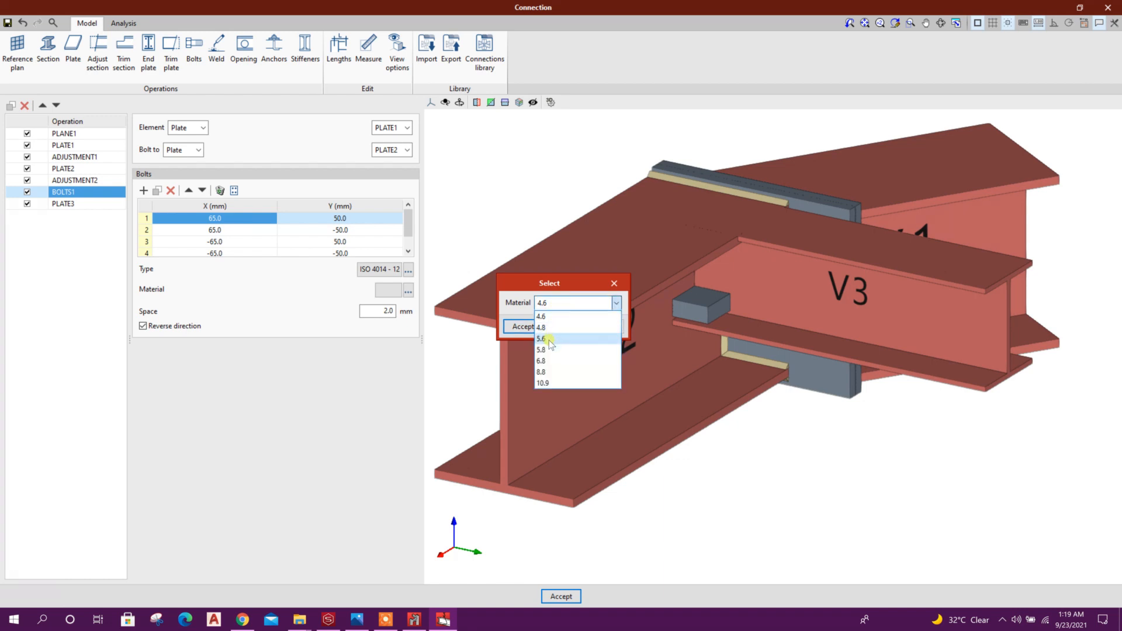
pyautogui.click(547, 350)
pyautogui.click(547, 304)
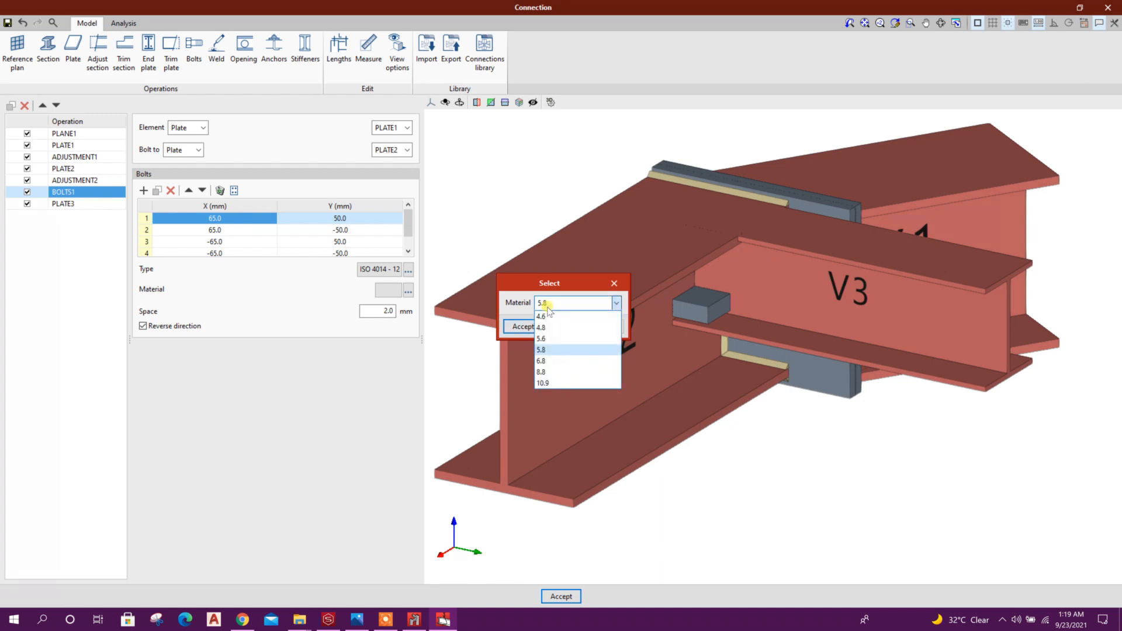
pyautogui.click(542, 328)
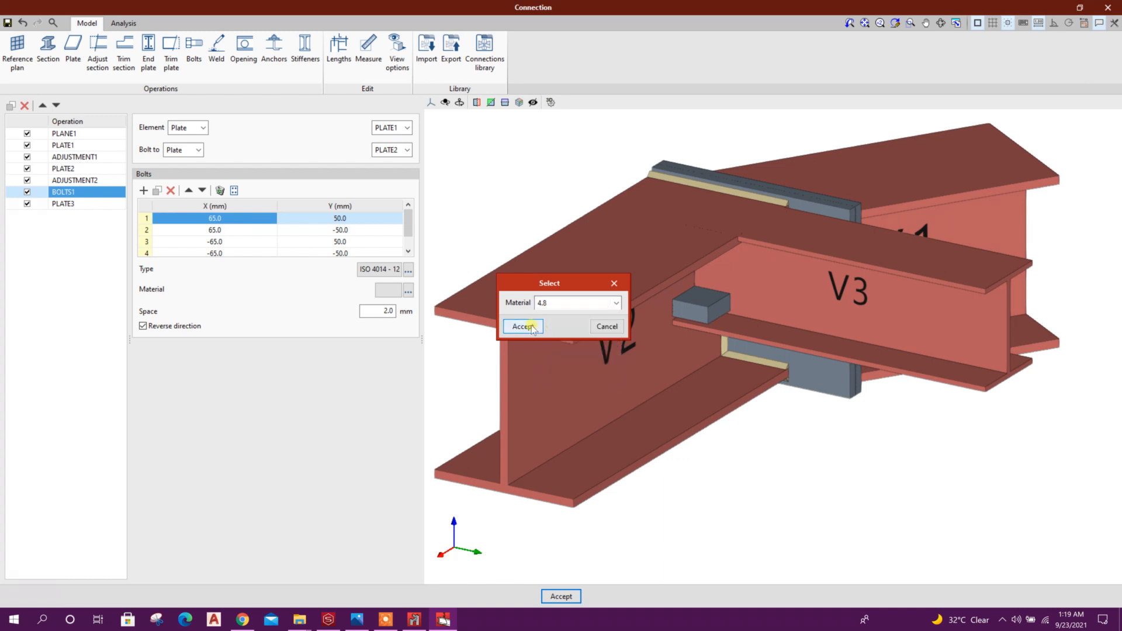
pyautogui.click(522, 326)
# Step: Change the nominal diameter of the ISO 4014 bolts to 14
pyautogui.moveTo(836, 453); pyautogui.dragTo(622, 425, button='middle')
pyautogui.click(408, 269)
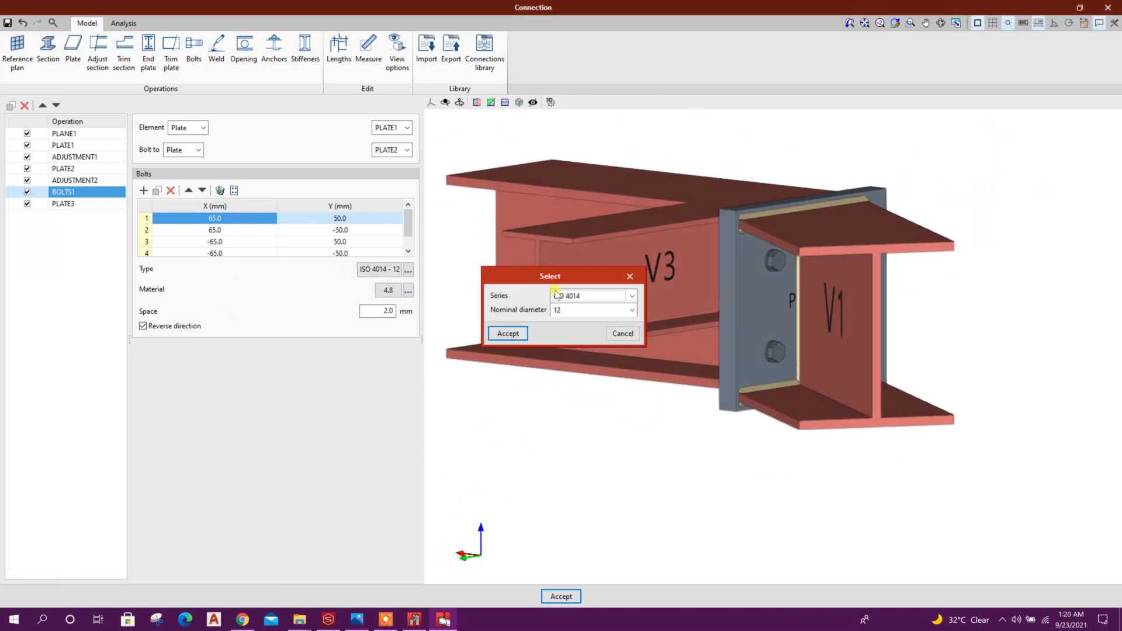
pyautogui.click(631, 310)
pyautogui.click(584, 331)
pyautogui.click(526, 335)
pyautogui.moveTo(765, 351); pyautogui.dragTo(853, 374, button='middle')
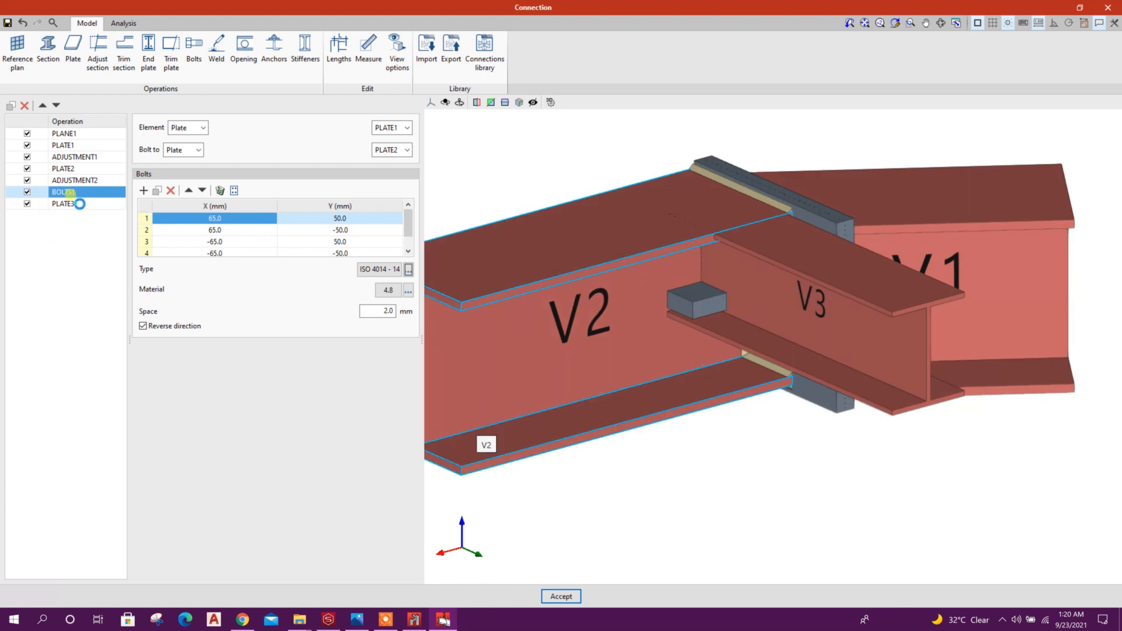
# Step: Attach PLATE3 to the web of section V3
pyautogui.click(69, 203)
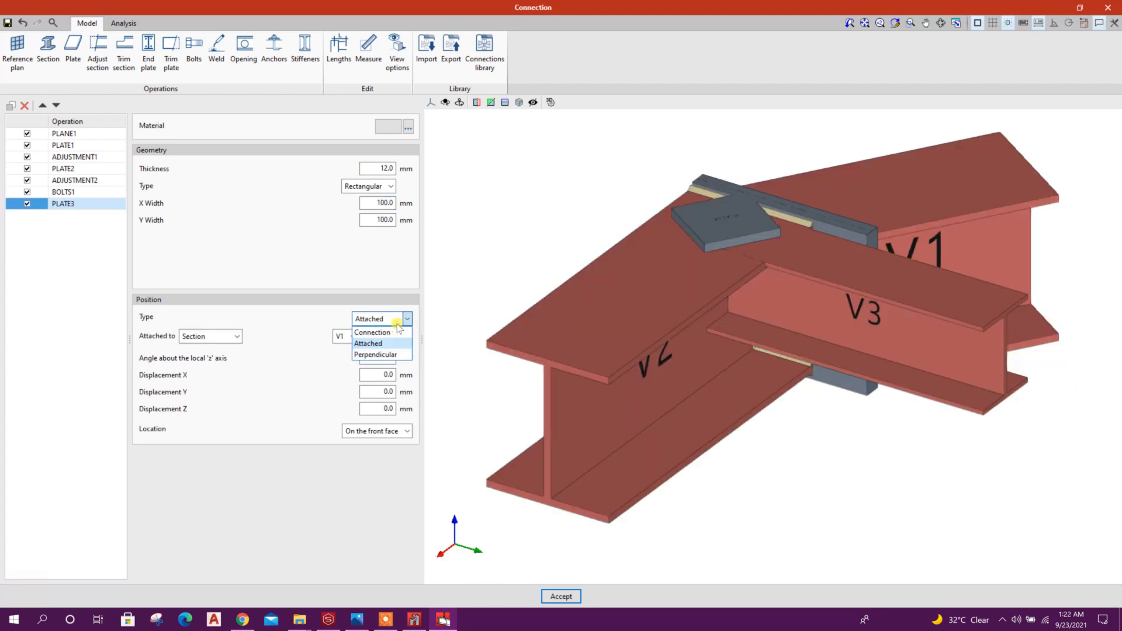
pyautogui.click(353, 337)
pyautogui.click(339, 373)
pyautogui.click(407, 337)
pyautogui.click(374, 372)
pyautogui.moveTo(710, 425); pyautogui.dragTo(836, 347, button='middle')
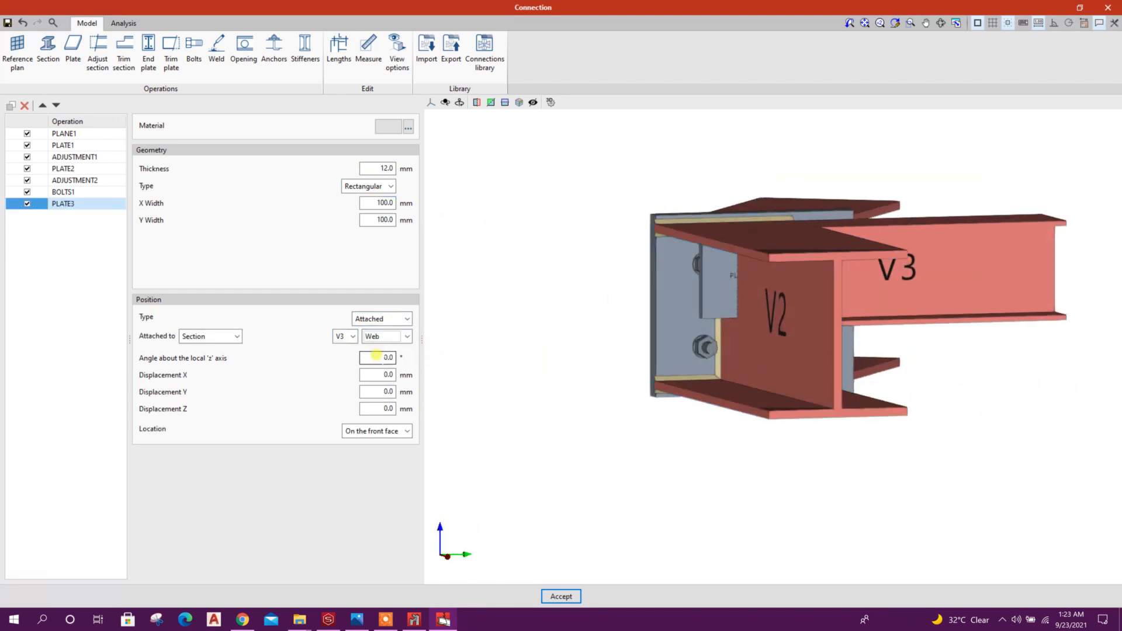
# Step: Set PLATE3's X displacement along the web of V3 to 60 mm
pyautogui.doubleClick(374, 375)
pyautogui.scroll(3, 778, 274)
pyautogui.moveTo(763, 329); pyautogui.dragTo(707, 325, button='middle')
pyautogui.moveTo(719, 435)
pyautogui.mouseDown(button='middle')
pyautogui.moveTo(672, 436)
pyautogui.moveTo(714, 452)
pyautogui.mouseUp(button='middle')
pyautogui.moveTo(707, 496); pyautogui.dragTo(719, 468, button='middle')
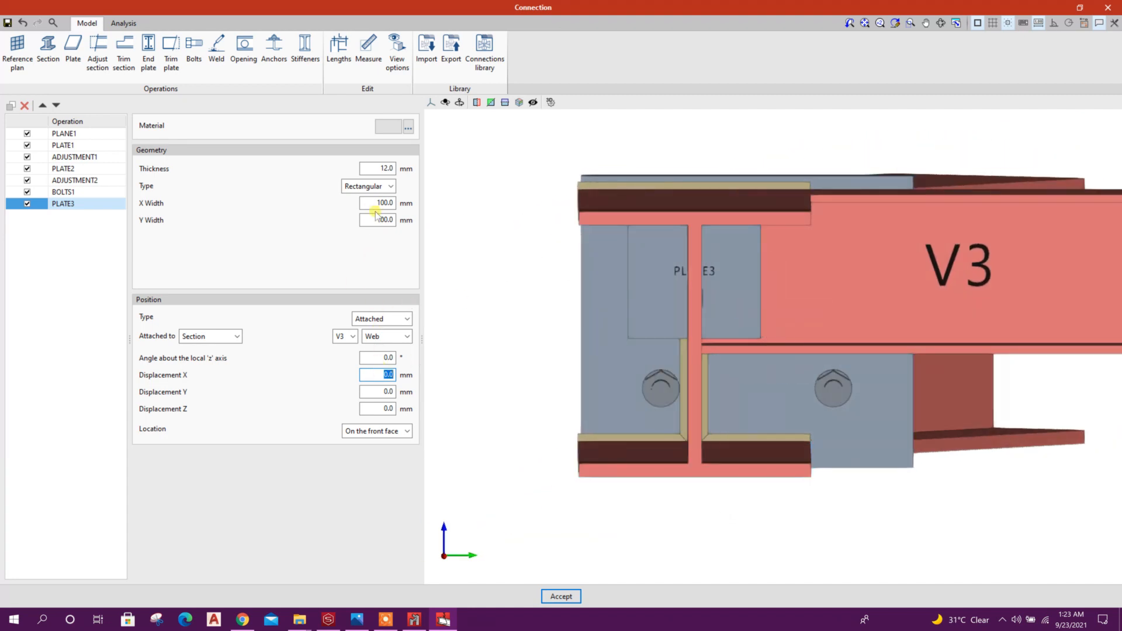
pyautogui.write('60')
pyautogui.click(372, 390)
pyautogui.moveTo(722, 280); pyautogui.dragTo(693, 273, button='middle')
pyautogui.scroll(3, 692, 273)
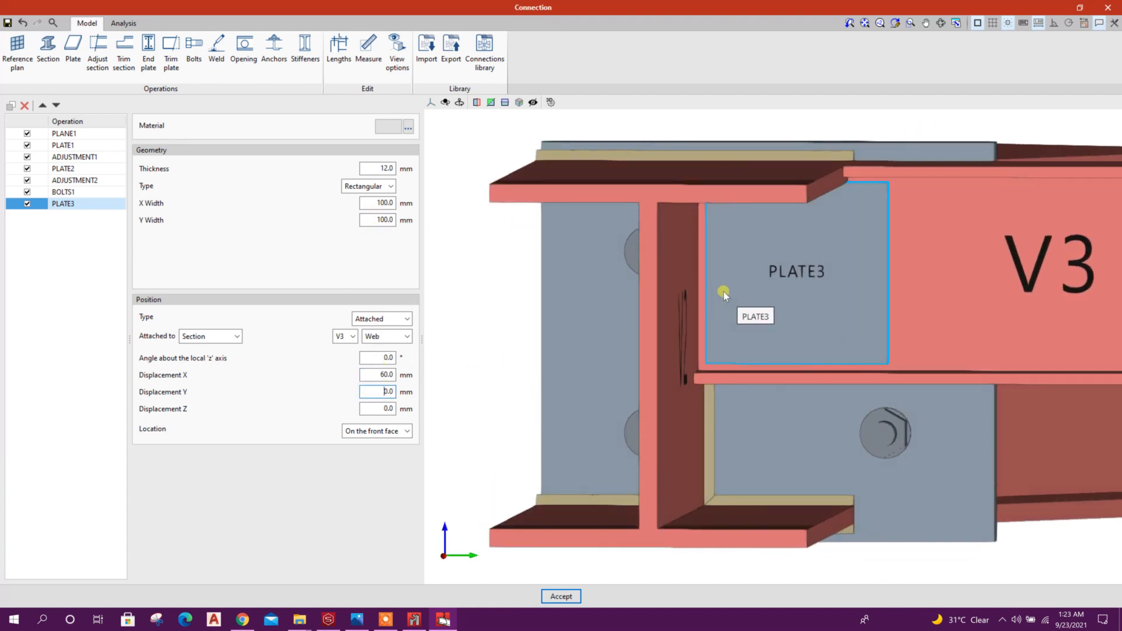
# Step: Adjust PLATE3's X displacement to 54 mm to bring its edge against the web of V2
pyautogui.moveTo(388, 375); pyautogui.dragTo(371, 369)
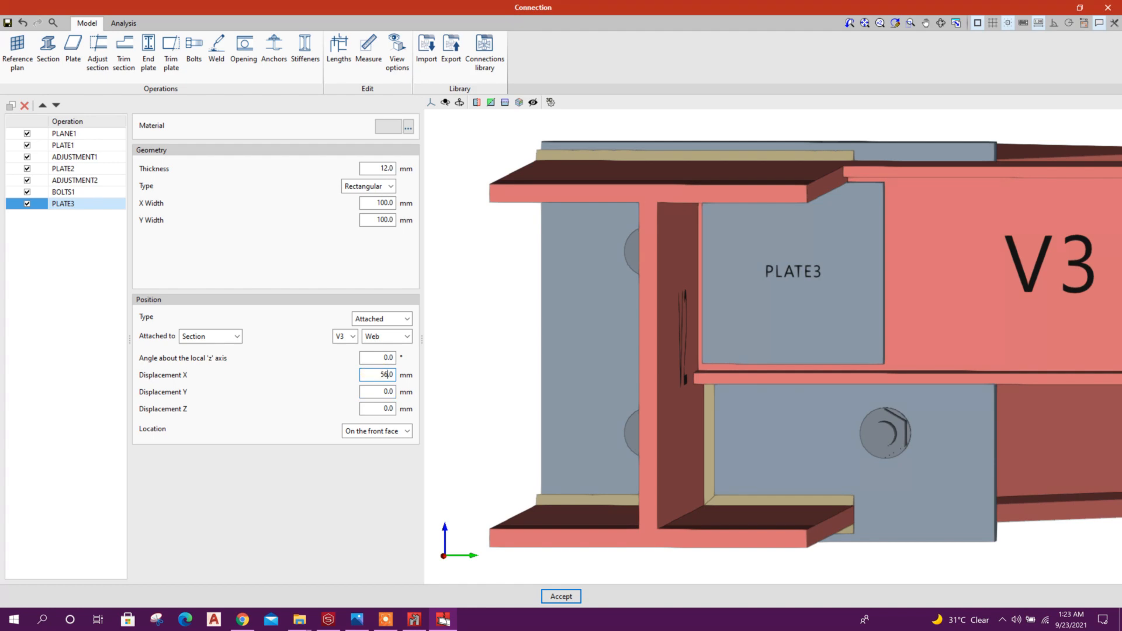
pyautogui.click(378, 391)
pyautogui.moveTo(662, 381); pyautogui.dragTo(685, 350, button='middle')
pyautogui.moveTo(388, 376); pyautogui.dragTo(380, 374)
pyautogui.click(373, 392)
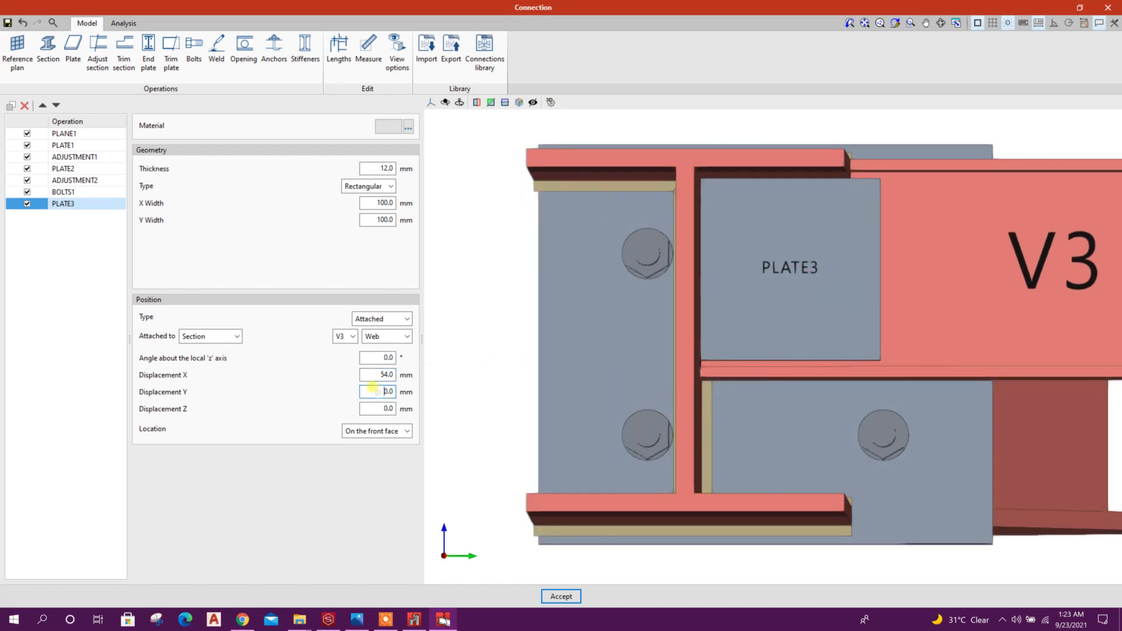
pyautogui.moveTo(710, 353); pyautogui.dragTo(852, 364, button='middle')
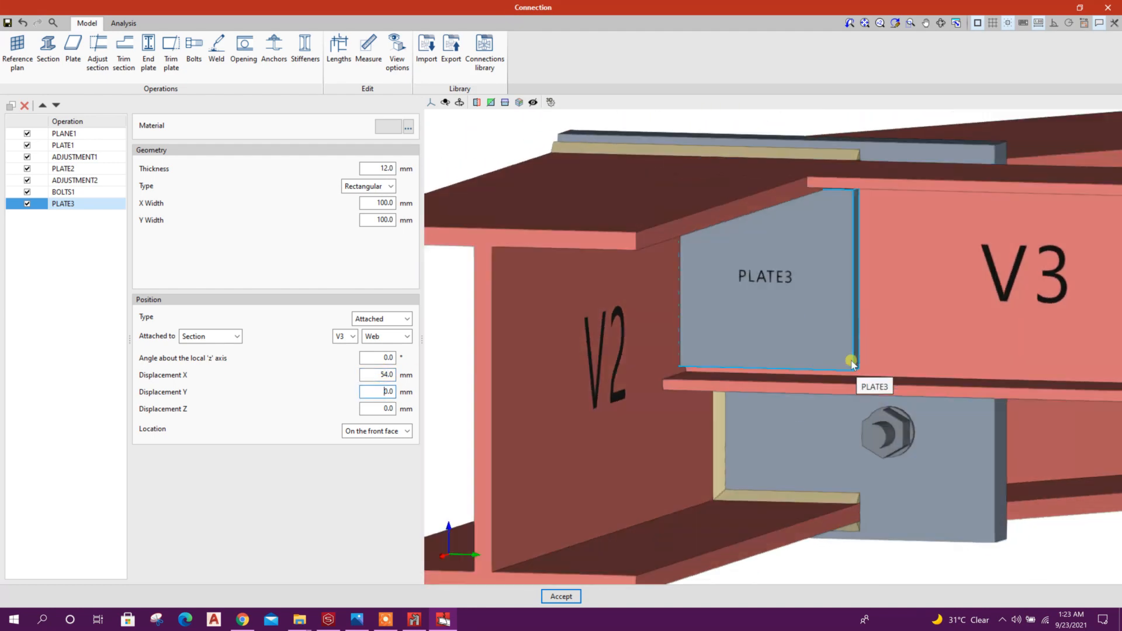
# Step: Resize PLATE3 to an X width of 125 mm and a Y width of 80 mm
pyautogui.moveTo(386, 219); pyautogui.dragTo(406, 208)
pyautogui.write('5')
pyautogui.click(379, 204)
pyautogui.write('8')
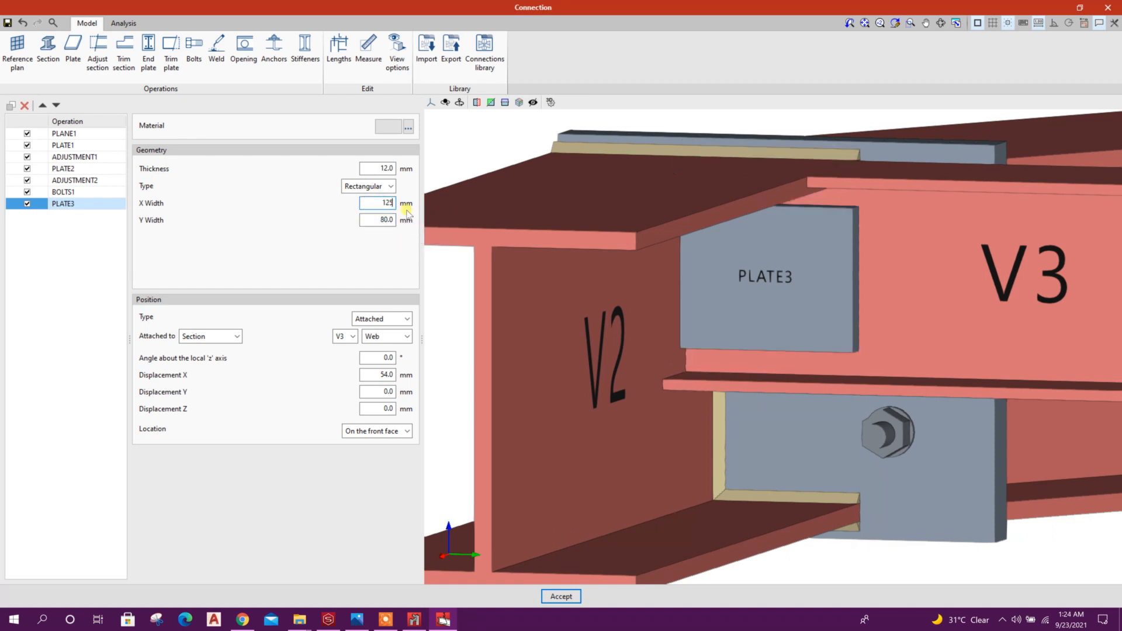
pyautogui.press('Tab')
# Step: Set PLATE3's X displacement to 68 mm so the resized plate meets the web of V2
pyautogui.moveTo(780, 316); pyautogui.dragTo(818, 322, button='middle')
pyautogui.click(373, 373)
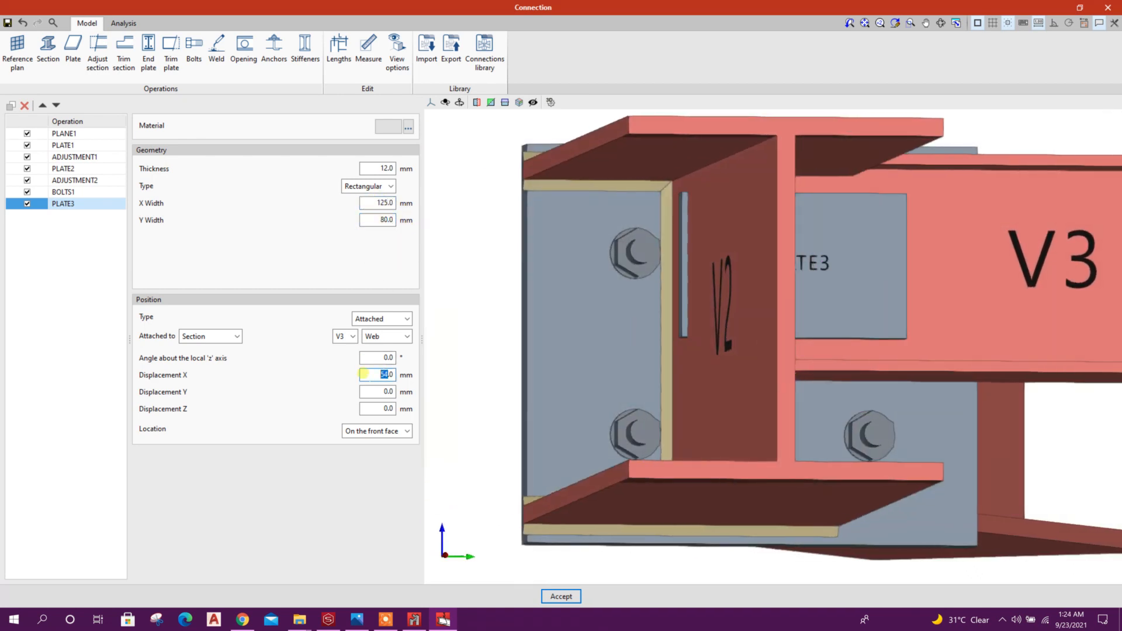
pyautogui.write('65')
pyautogui.press('Tab')
pyautogui.write('69')
pyautogui.press('Tab')
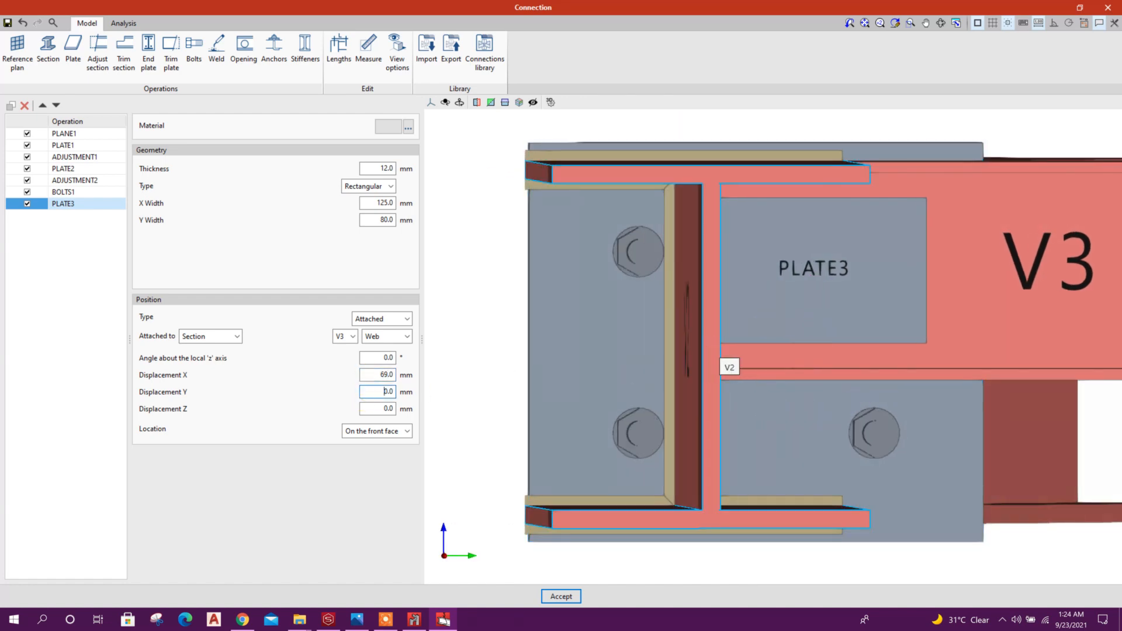
pyautogui.press('Tab')
pyautogui.moveTo(833, 375); pyautogui.dragTo(756, 373, button='middle')
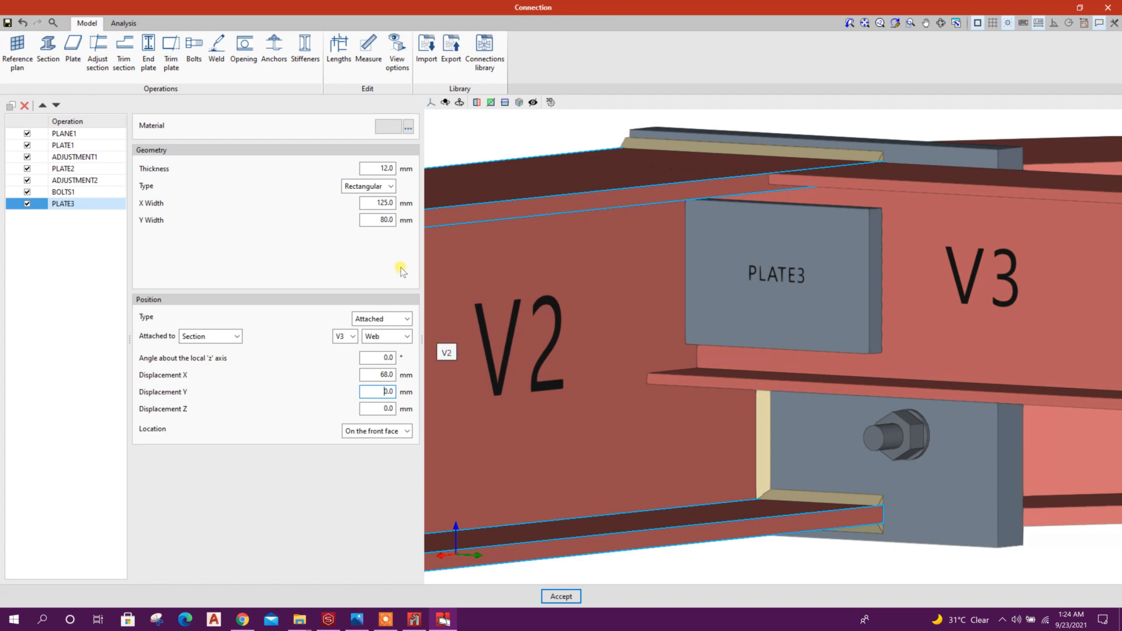
# Step: Add a fillet weld joining PLATE3 to the web of section V2
pyautogui.click(216, 50)
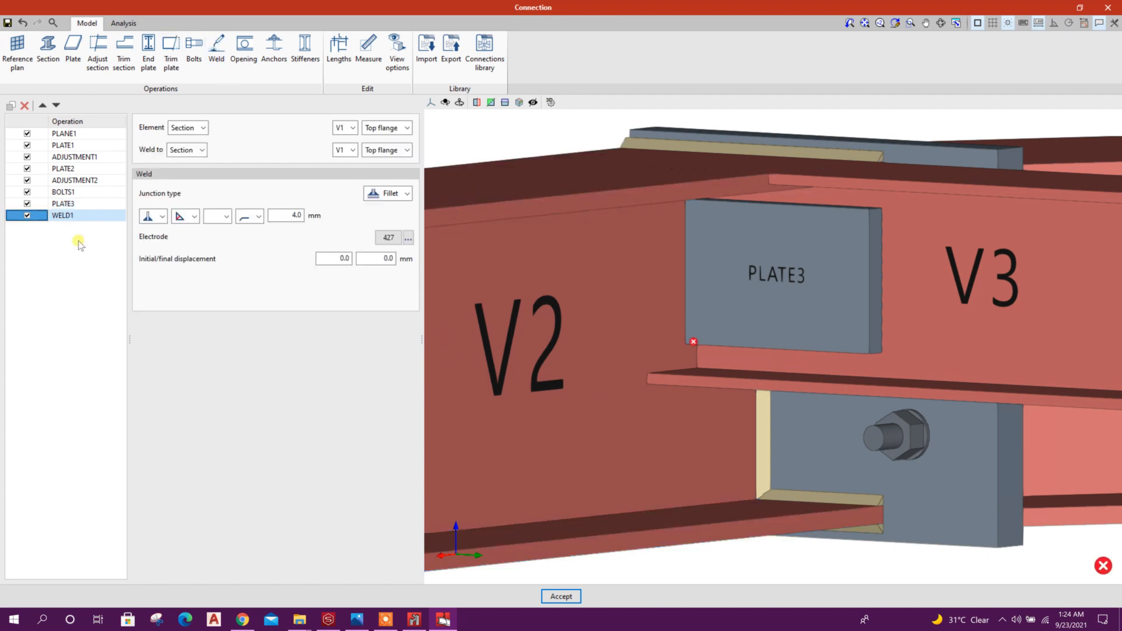
pyautogui.click(221, 241)
pyautogui.click(203, 127)
pyautogui.click(182, 148)
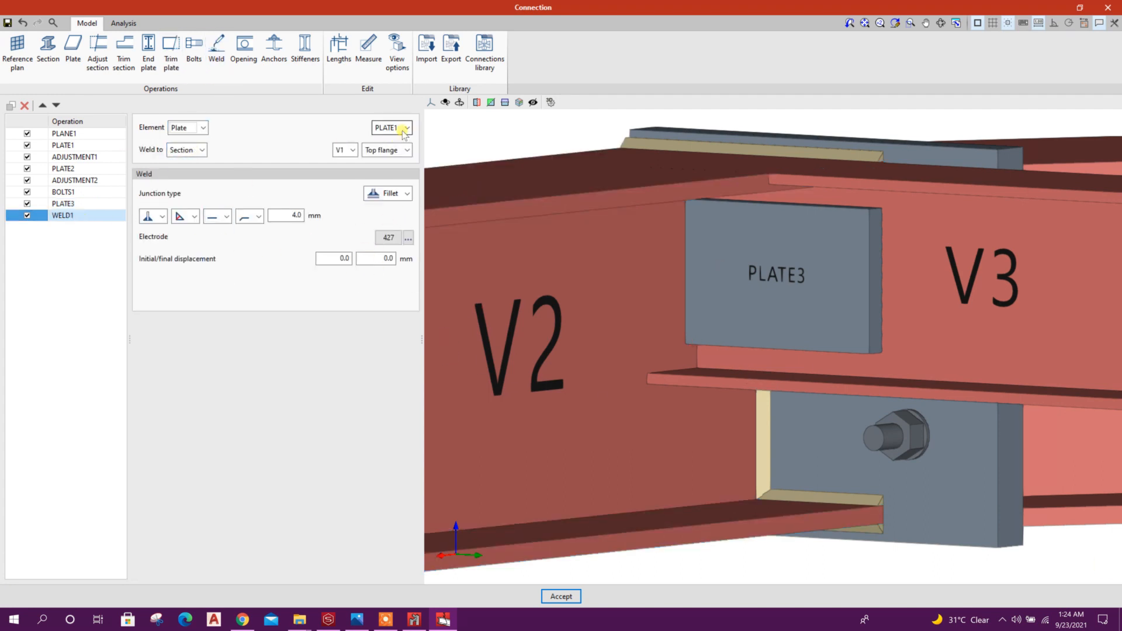
pyautogui.click(353, 150)
pyautogui.click(371, 185)
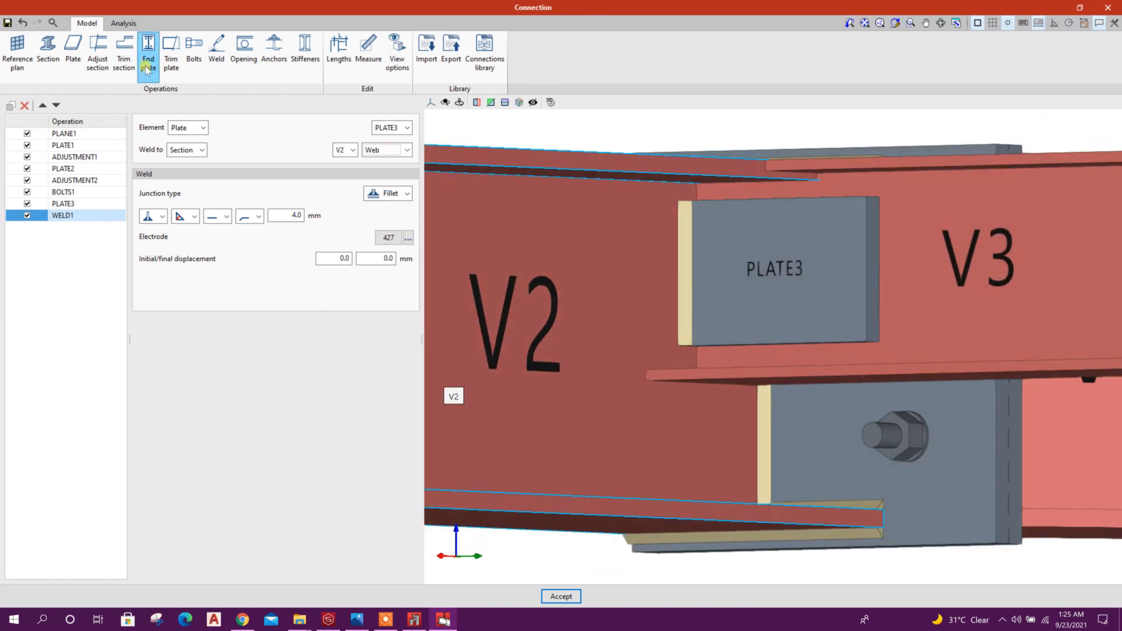
# Step: Add a straight trim at the top of section V3 with X 110 mm and Y 20 mm
pyautogui.click(123, 59)
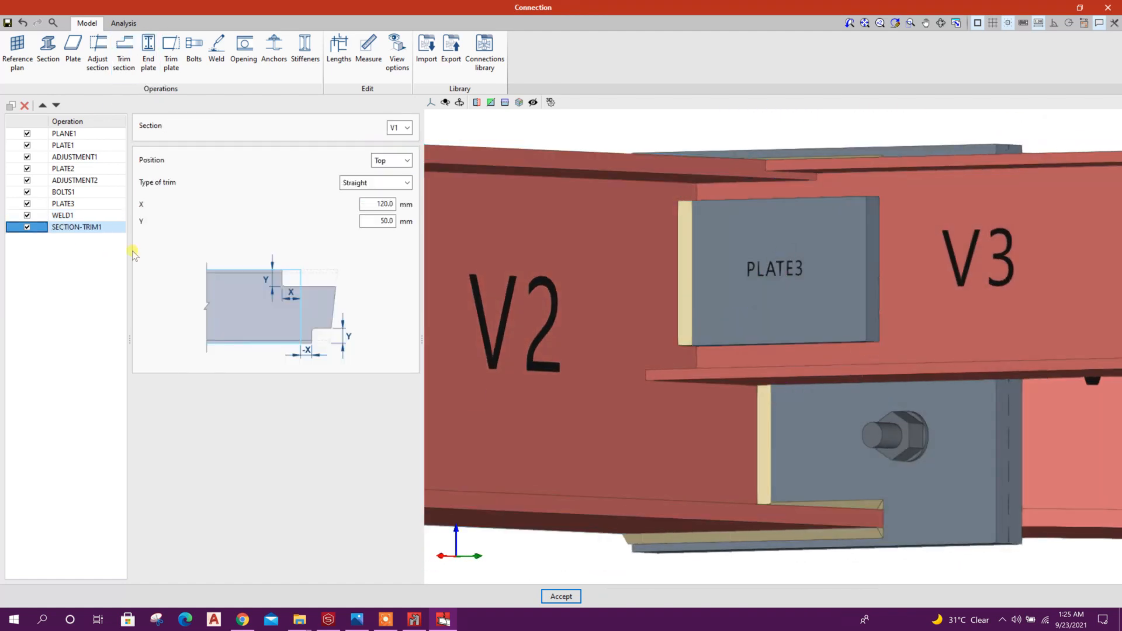
pyautogui.click(396, 163)
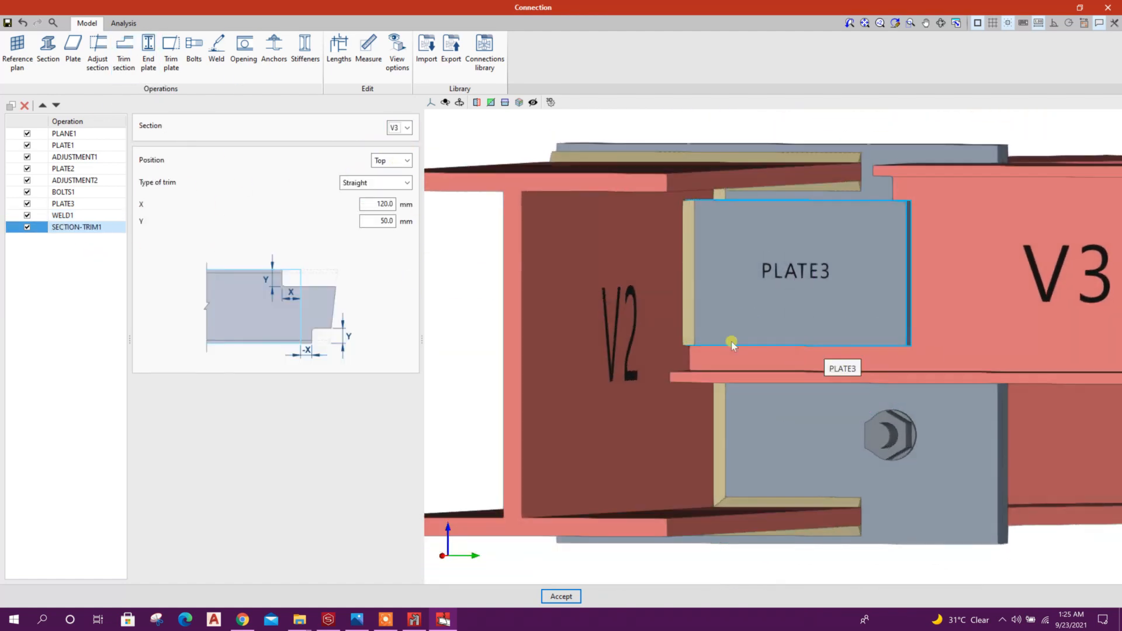
pyautogui.click(393, 205)
pyautogui.write('110')
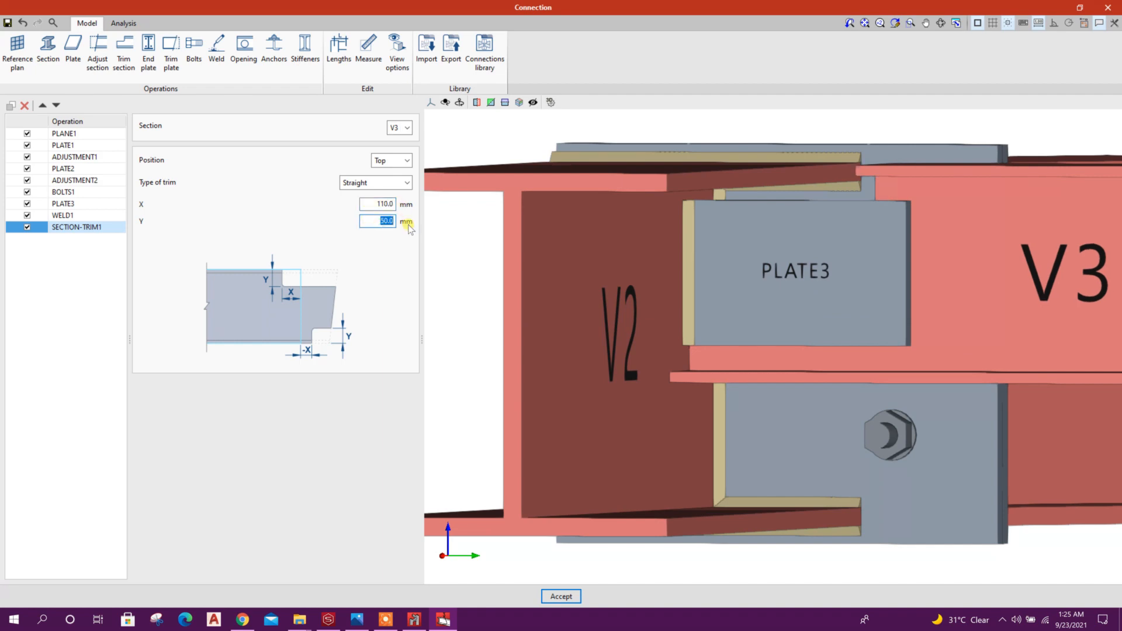
pyautogui.write('.0')
pyautogui.write('20')
pyautogui.click(384, 204)
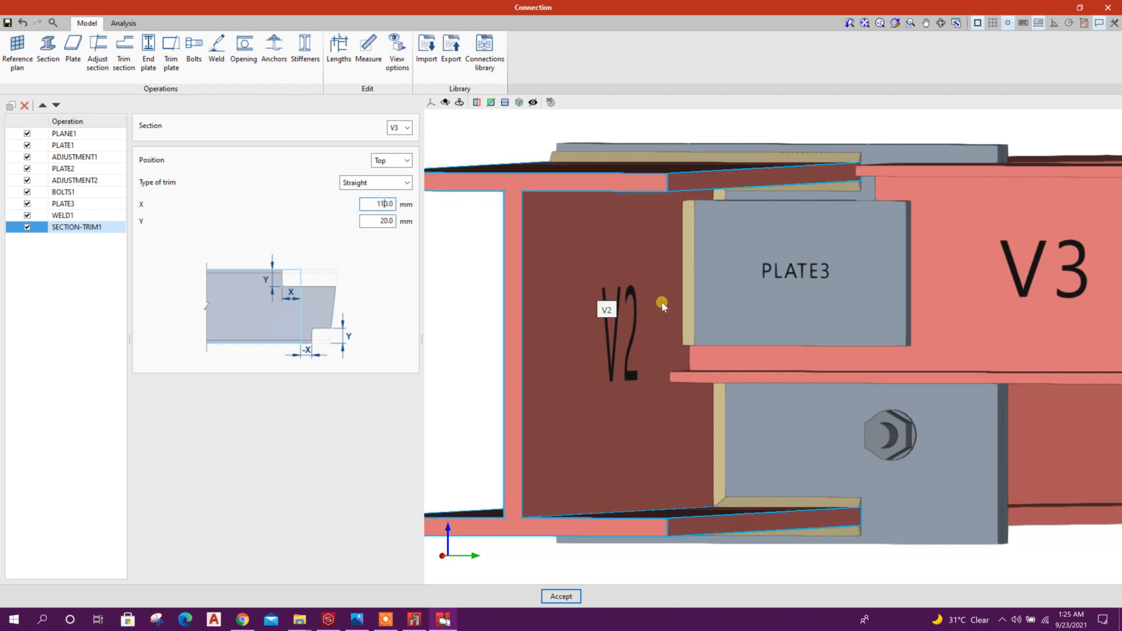
pyautogui.moveTo(840, 324); pyautogui.dragTo(770, 343, button='middle')
# Step: Change V3's top trim to the chord radius type with X 120 mm, Y 20 mm and a 10 mm corner radius
pyautogui.click(376, 183)
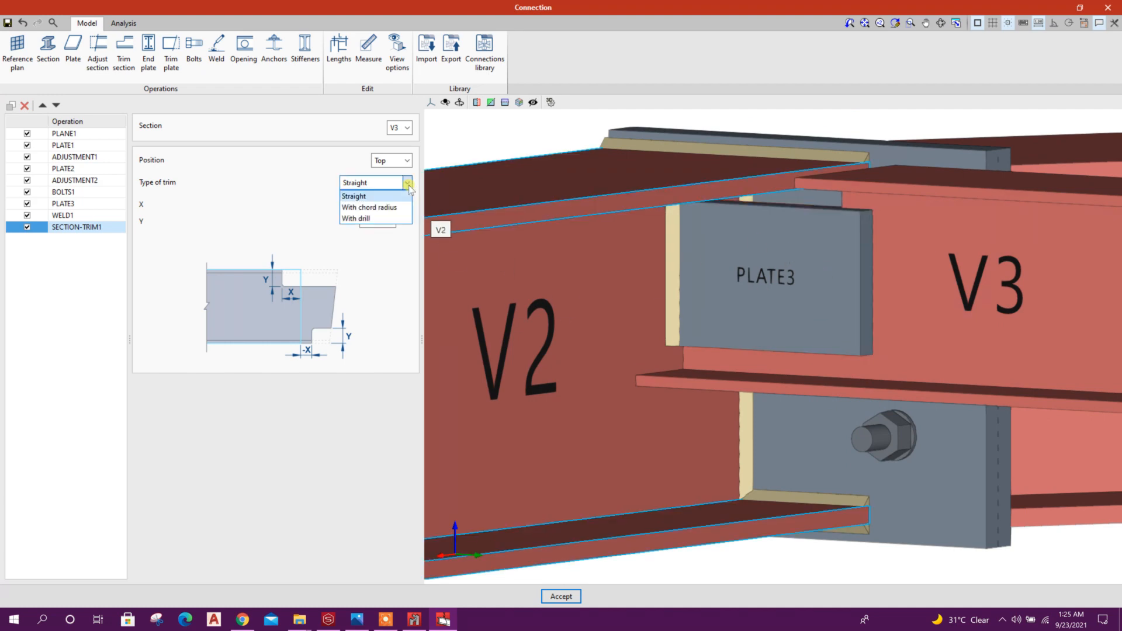
pyautogui.click(368, 219)
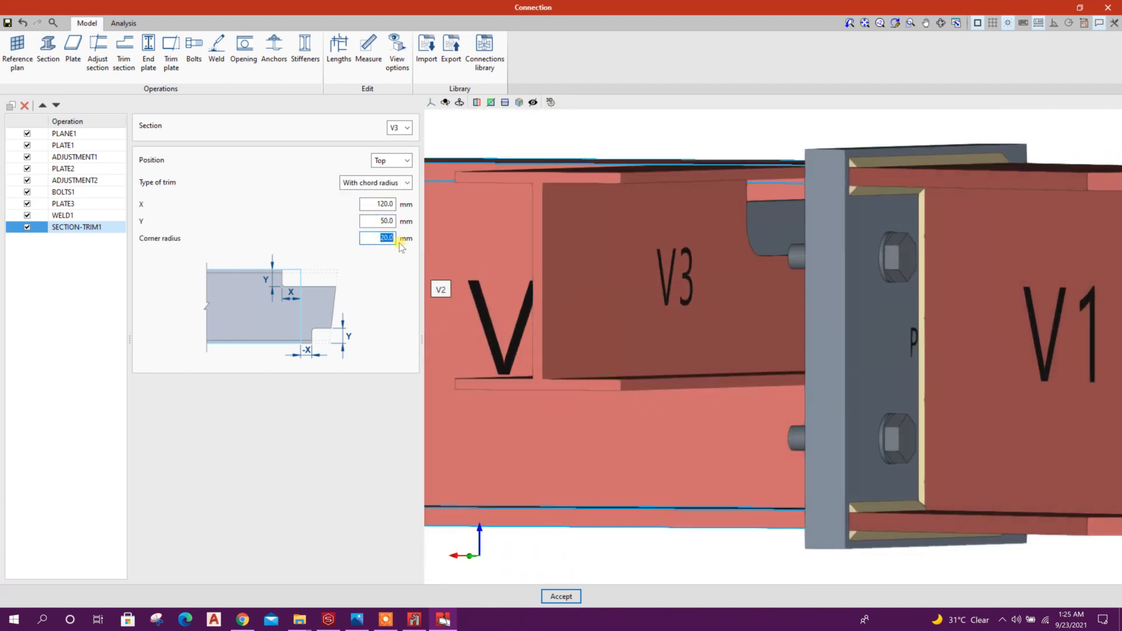
pyautogui.hotkey('shift', 'Tab')
pyautogui.write('20')
pyautogui.moveTo(678, 275)
pyautogui.mouseDown(button='middle')
pyautogui.moveTo(751, 350)
pyautogui.moveTo(664, 291)
pyautogui.moveTo(702, 328)
pyautogui.moveTo(690, 363)
pyautogui.moveTo(719, 403)
pyautogui.moveTo(699, 354)
pyautogui.mouseUp(button='middle')
pyautogui.press('Return')
# Step: Add an adjustment of section V3 to the web of V1 and enable welds on its flanges
pyautogui.click(98, 55)
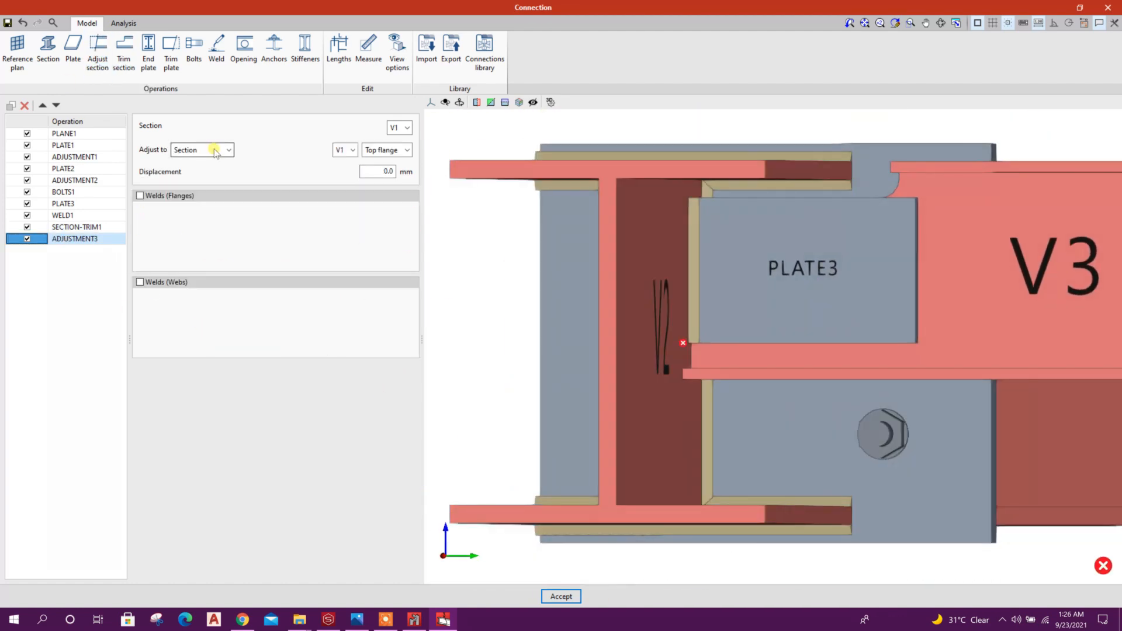
pyautogui.click(228, 150)
pyautogui.click(339, 150)
pyautogui.click(386, 150)
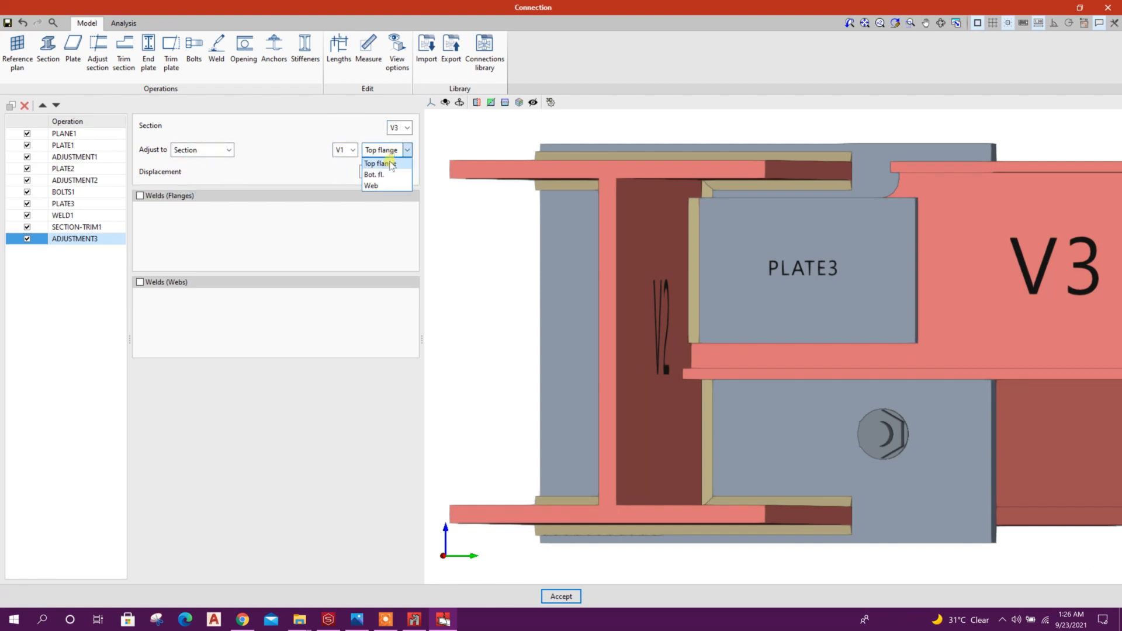
pyautogui.click(374, 183)
pyautogui.click(141, 196)
pyautogui.click(219, 216)
pyautogui.click(219, 233)
pyautogui.moveTo(963, 384); pyautogui.dragTo(900, 410, button='middle')
# Step: Switch the adjustment of V3 to the web of section V2
pyautogui.click(352, 150)
pyautogui.click(345, 172)
pyautogui.moveTo(714, 395)
pyautogui.mouseDown(button='middle')
pyautogui.moveTo(661, 436)
pyautogui.moveTo(765, 357)
pyautogui.moveTo(672, 423)
pyautogui.mouseUp(button='middle')
pyautogui.moveTo(737, 366)
pyautogui.mouseDown(button='middle')
pyautogui.moveTo(780, 418)
pyautogui.moveTo(637, 369)
pyautogui.moveTo(678, 364)
pyautogui.mouseUp(button='middle')
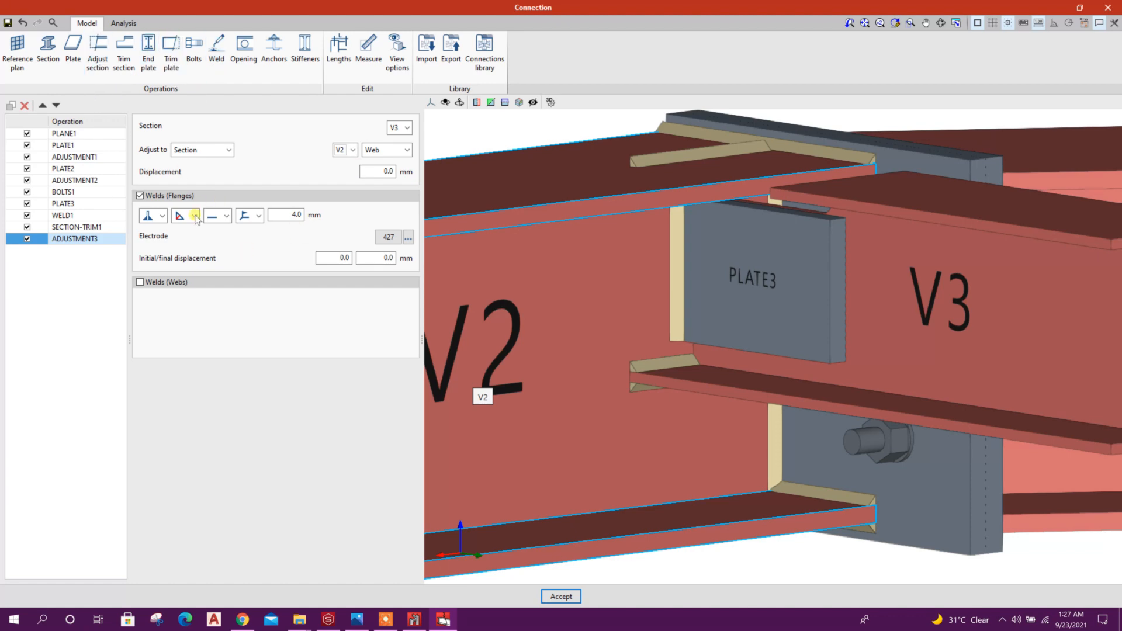
# Step: Turn off the flange welds and delete the adjustment of V3
pyautogui.click(140, 195)
pyautogui.moveTo(647, 295); pyautogui.dragTo(608, 351, button='middle')
pyautogui.press('Delete')
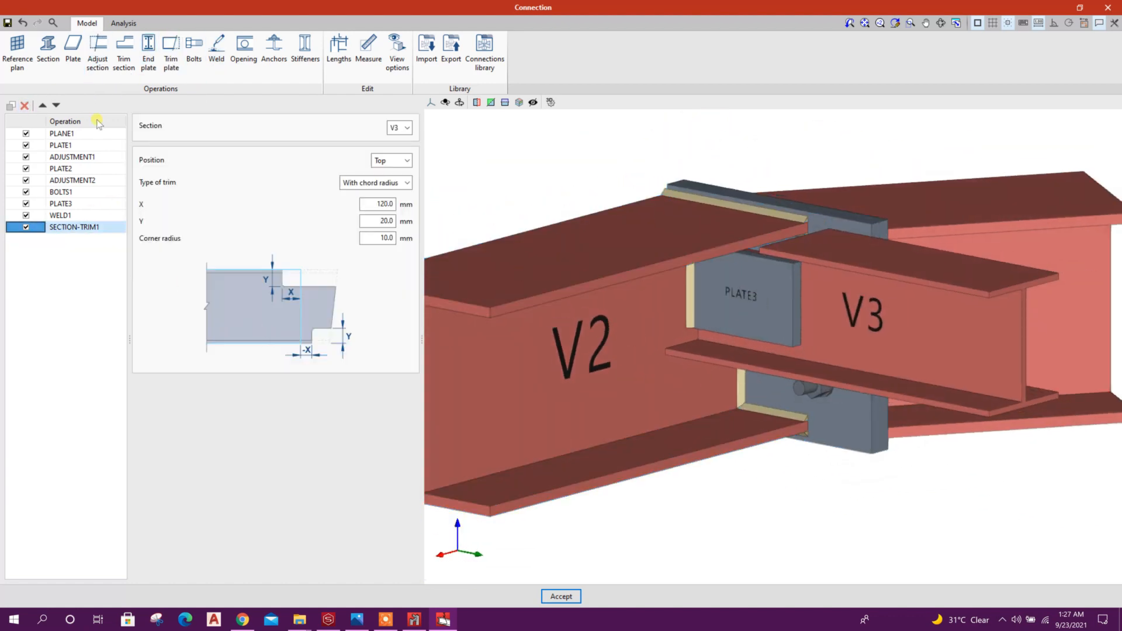
# Step: Adjust section V3 to the web of section V2
pyautogui.hotkey('ctrl', 'z')
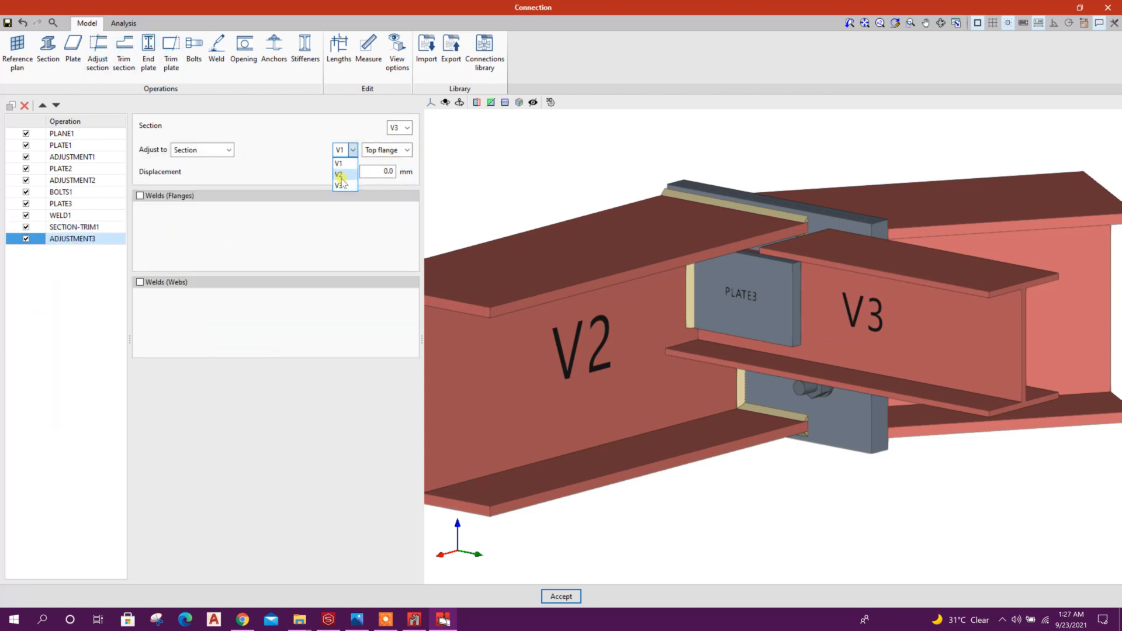
pyautogui.click(380, 186)
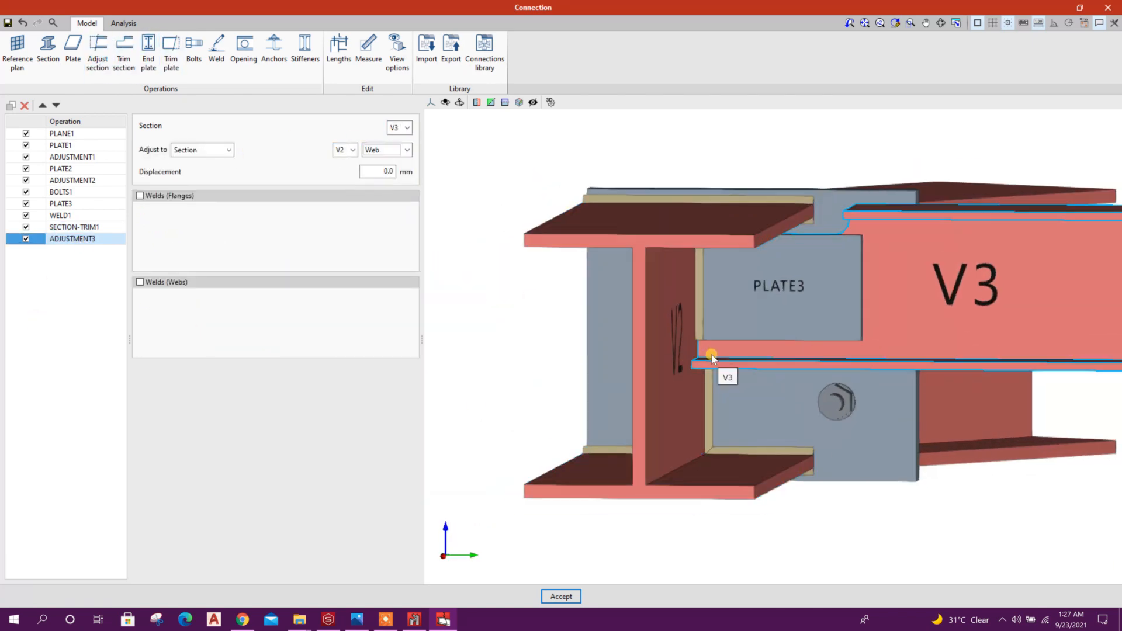
# Step: Bolt the web of V3 to PLATE3, adding a first bolt at X 30 mm
pyautogui.click(194, 50)
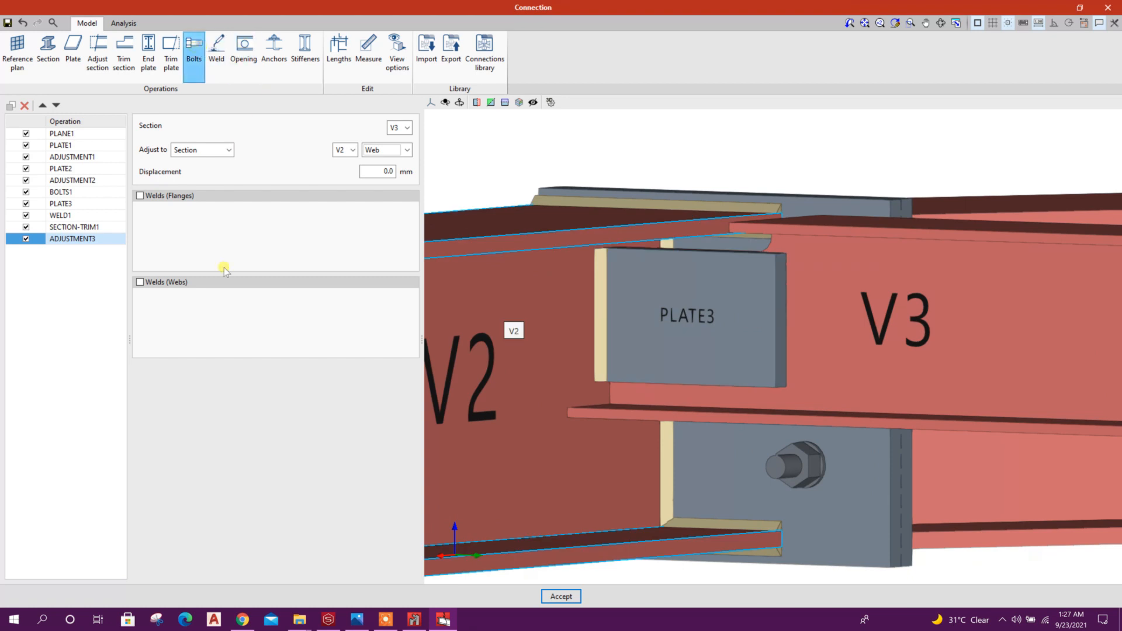
pyautogui.click(201, 128)
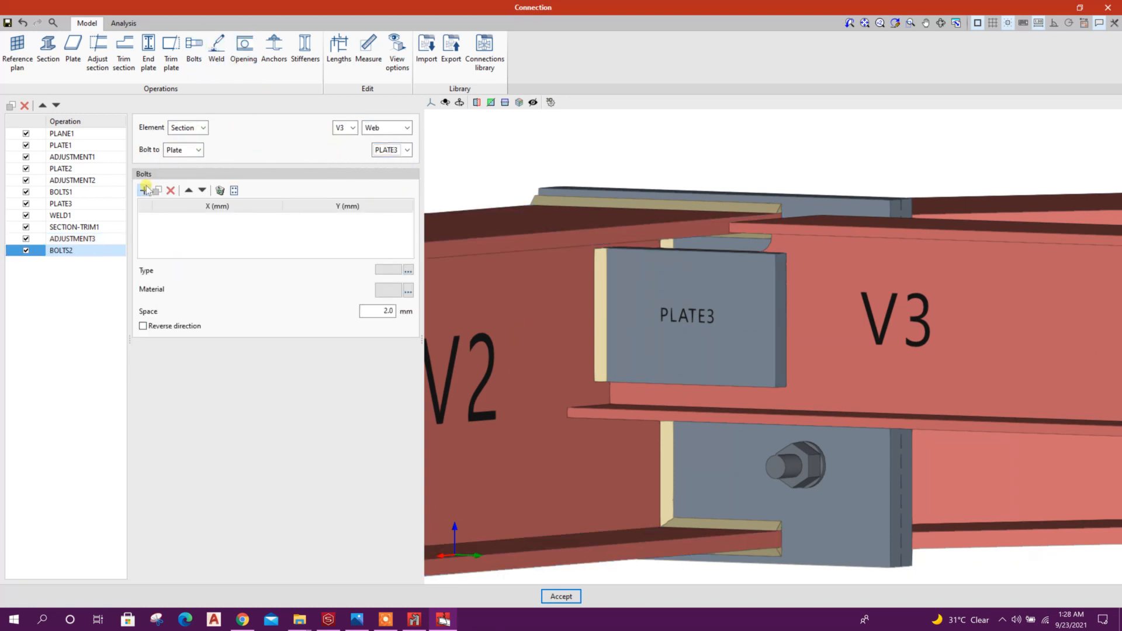
pyautogui.click(144, 190)
pyautogui.click(256, 218)
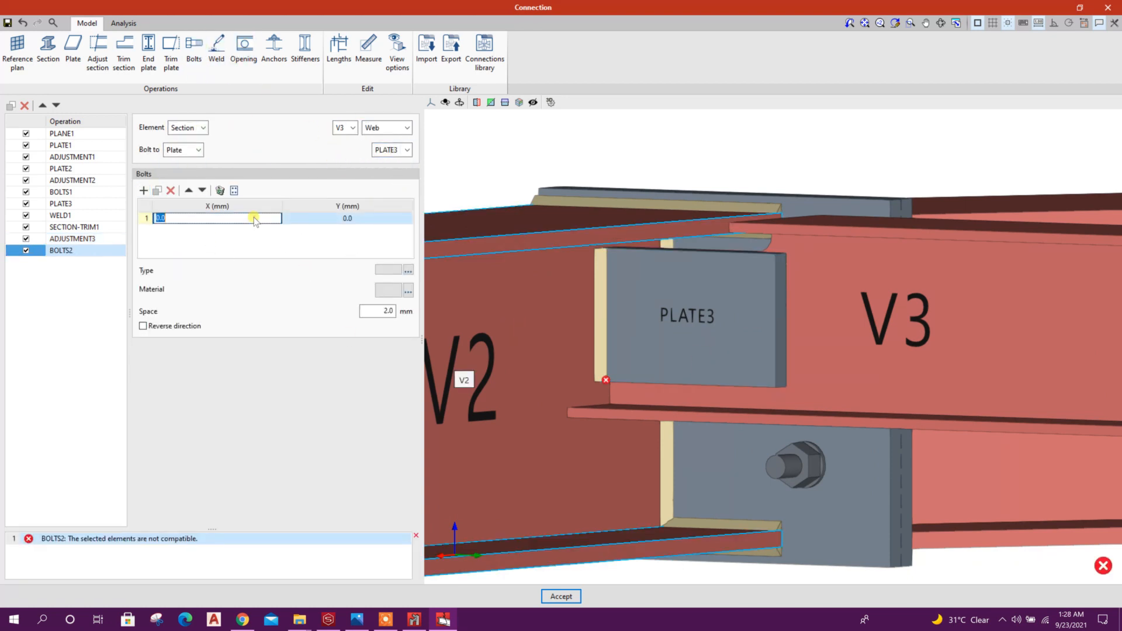
pyautogui.click(291, 222)
pyautogui.click(222, 223)
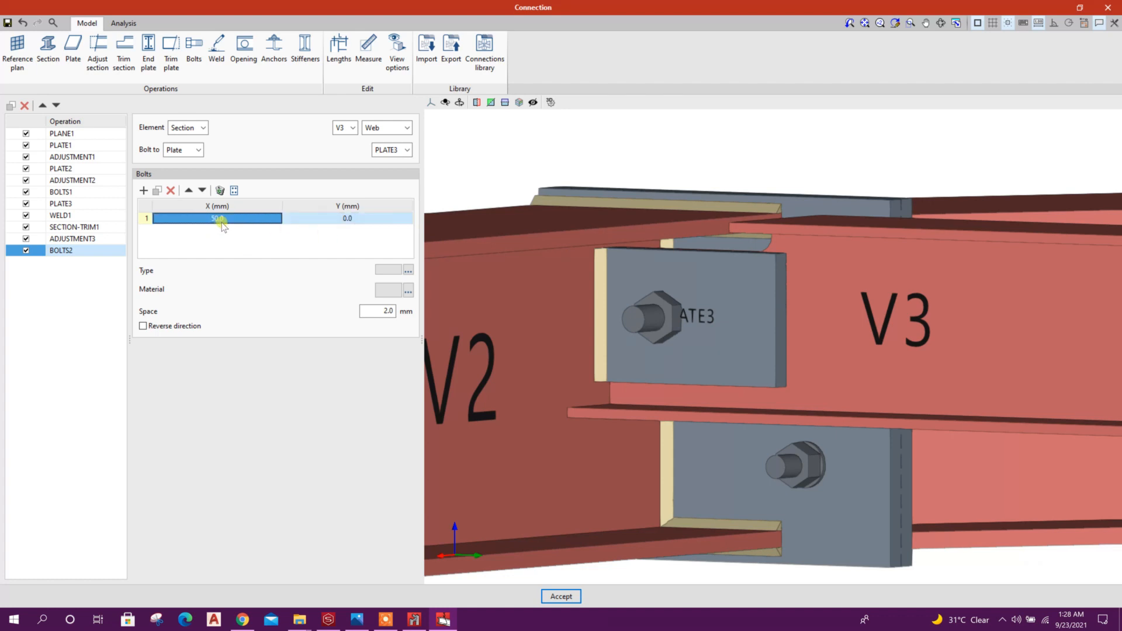
pyautogui.write('30')
pyautogui.click(320, 220)
# Step: Add a second bolt to the V3 web connection at X 80 mm
pyautogui.click(144, 190)
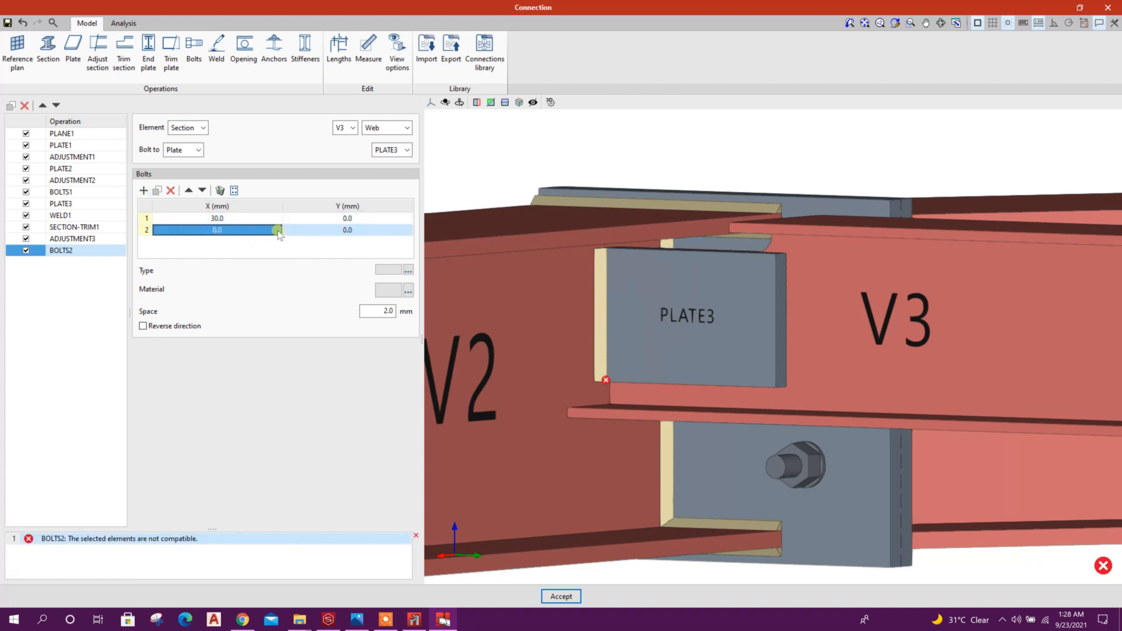
pyautogui.click(275, 231)
pyautogui.write('75')
pyautogui.click(284, 235)
pyautogui.click(234, 229)
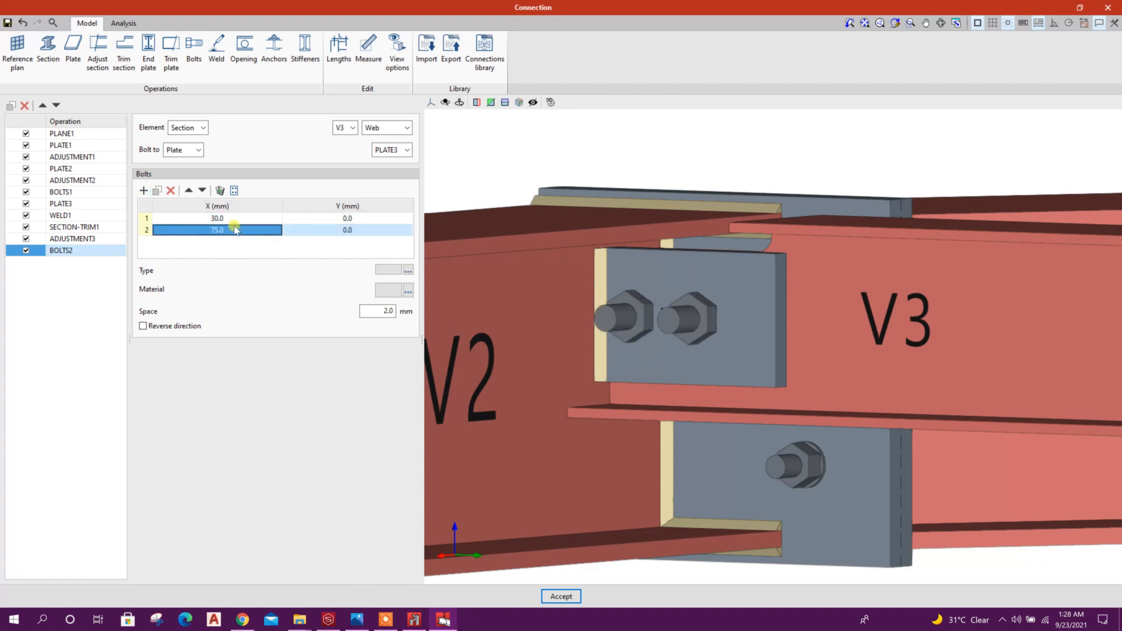
pyautogui.click(313, 231)
# Step: Assign bolt type ISO 4014 - 12 and material 4.8 to the V3 web bolts
pyautogui.keyDown('shift'); pyautogui.moveTo(695, 333); pyautogui.dragTo(633, 345, button='middle'); pyautogui.keyUp('shift')
pyautogui.click(408, 270)
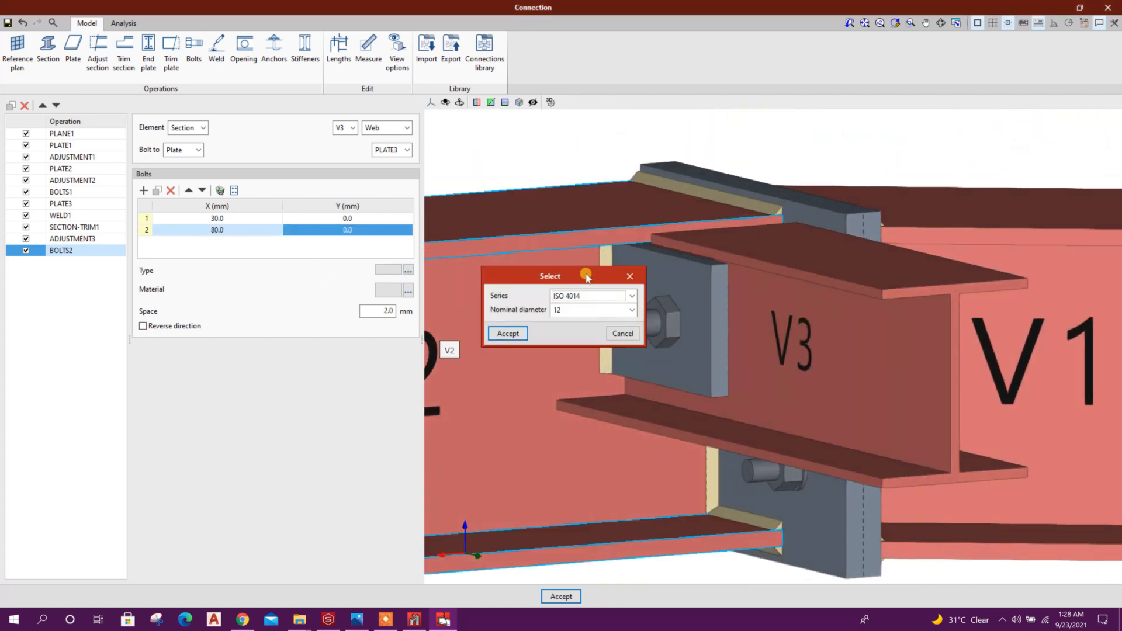
pyautogui.click(525, 333)
pyautogui.click(409, 292)
pyautogui.click(529, 327)
pyautogui.keyDown('shift'); pyautogui.moveTo(709, 403); pyautogui.dragTo(883, 411, button='middle'); pyautogui.keyUp('shift')
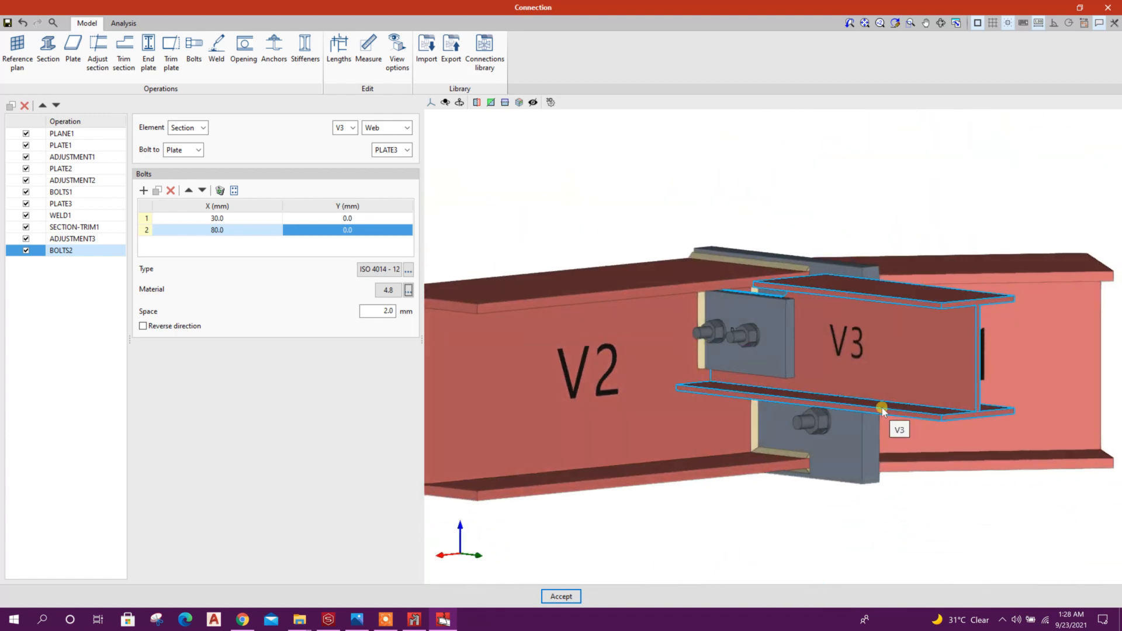
# Step: Try to analyse the connection and dismiss the design model errors
pyautogui.click(125, 23)
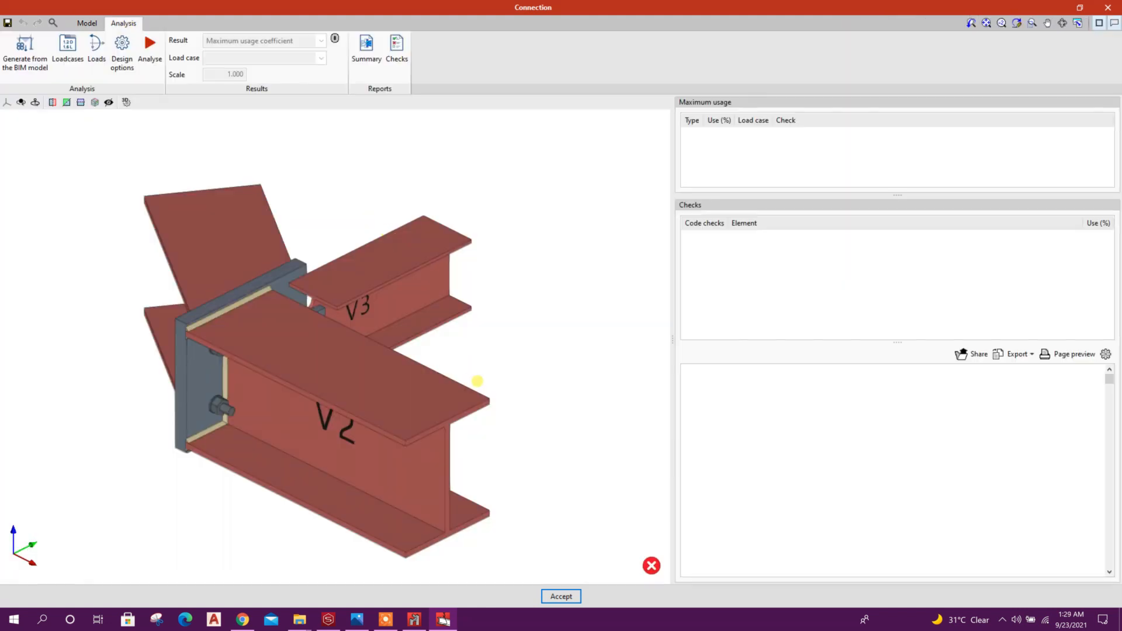
pyautogui.keyDown('shift'); pyautogui.moveTo(477, 381); pyautogui.dragTo(316, 354, button='middle'); pyautogui.keyUp('shift')
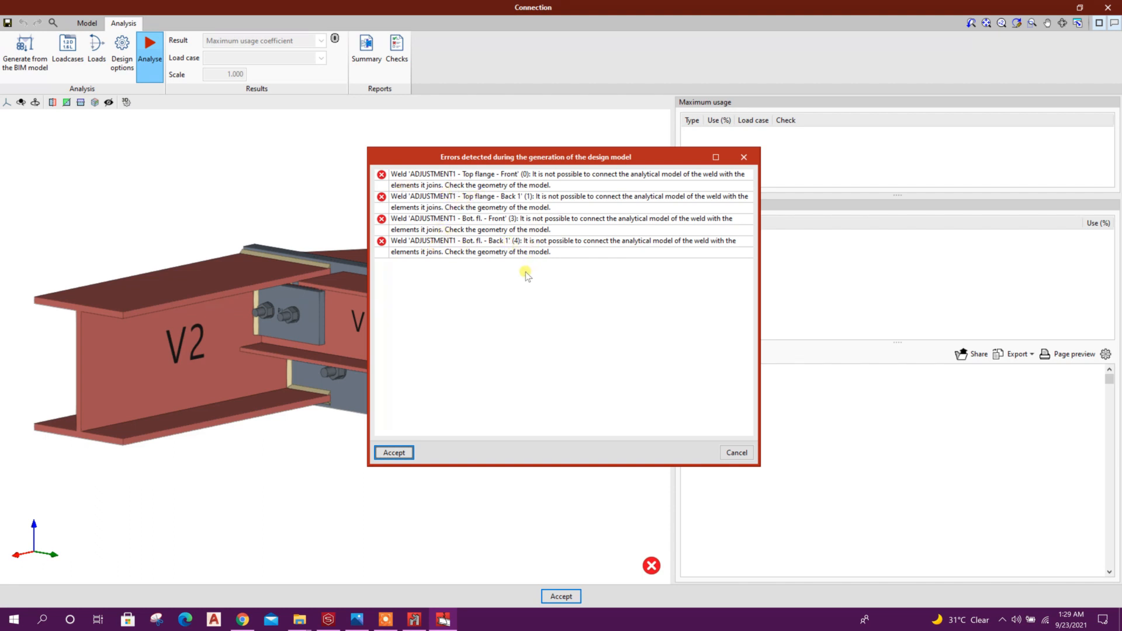
pyautogui.click(398, 453)
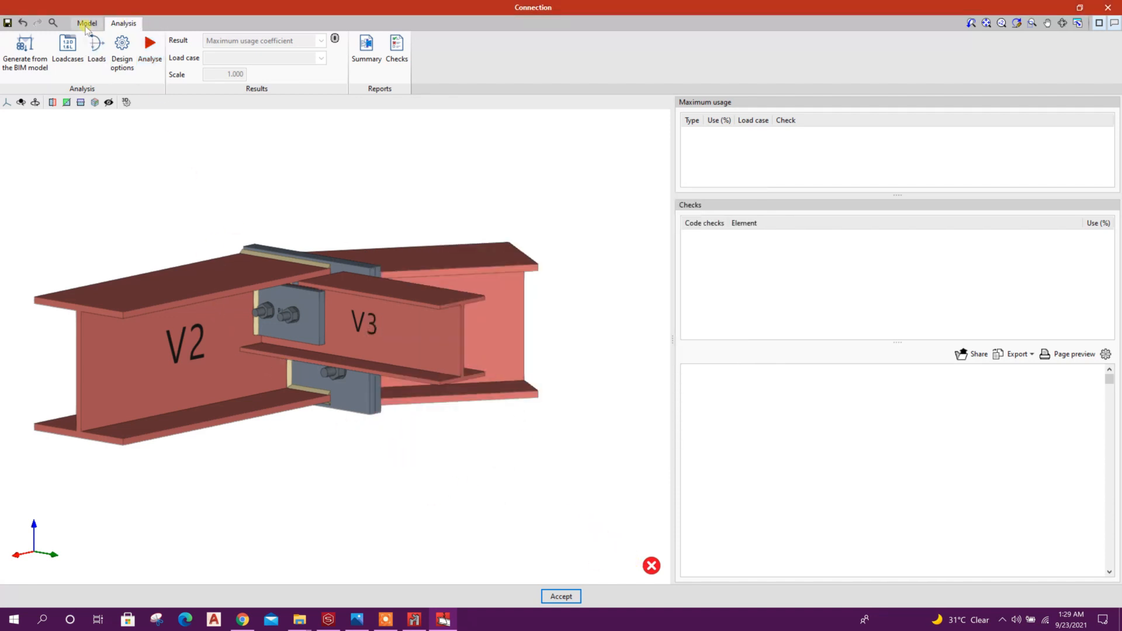
# Step: Examine the flange welds of ADJUSTMENT1 where V2 meets the edges of PLATE1
pyautogui.click(86, 24)
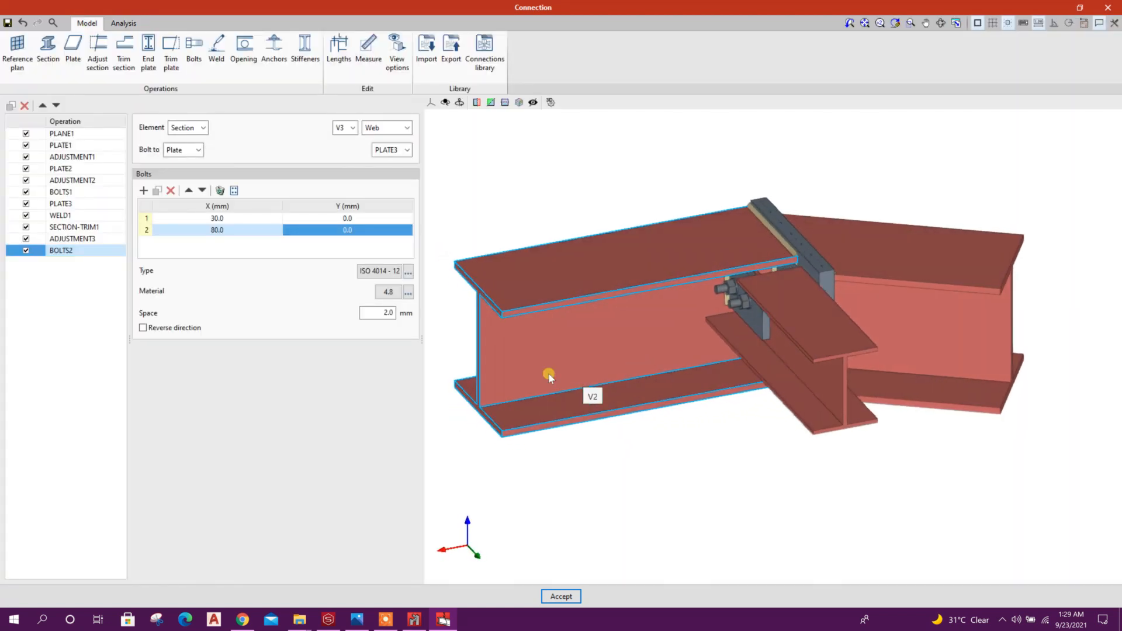
pyautogui.click(89, 157)
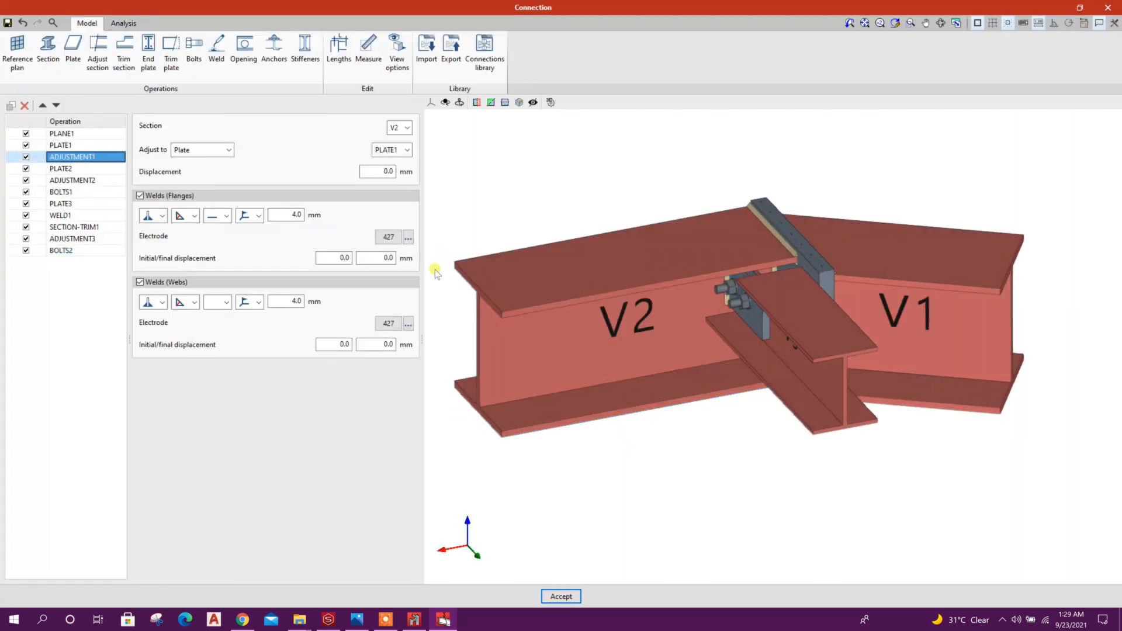
pyautogui.moveTo(752, 316); pyautogui.dragTo(1021, 307, button='middle')
pyautogui.scroll(5, 725, 339)
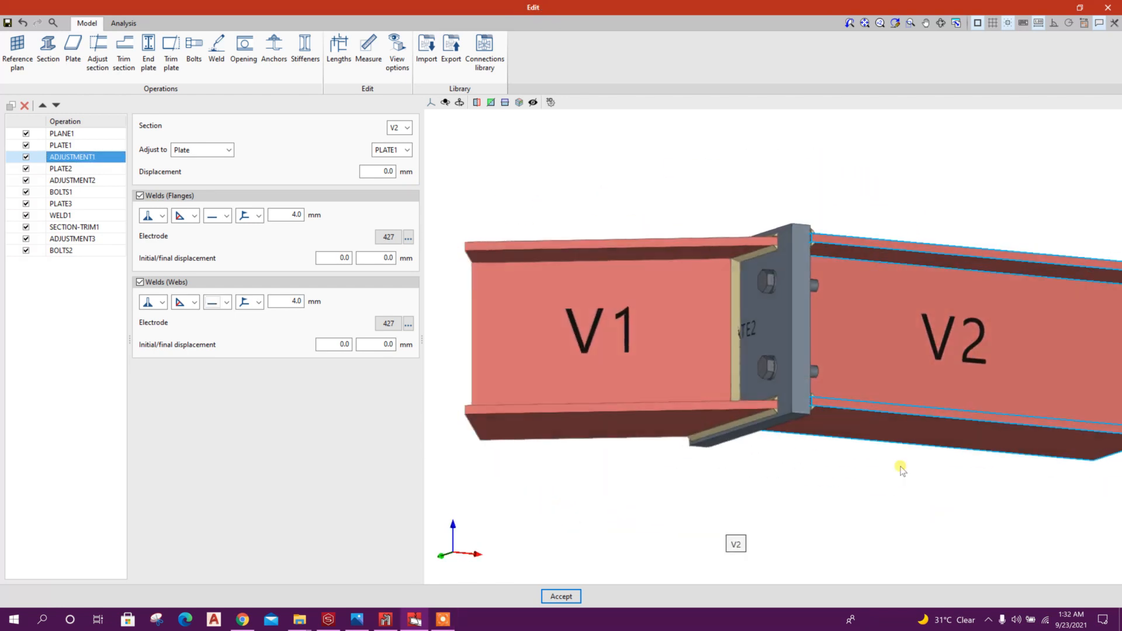
pyautogui.scroll(6, 853, 426)
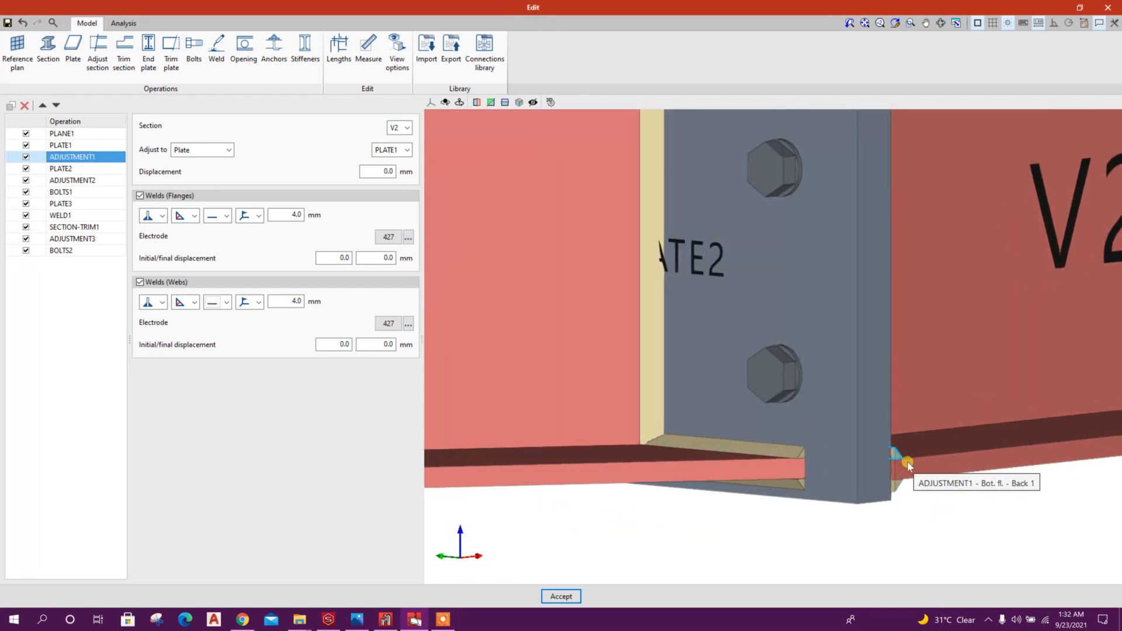
pyautogui.scroll(5, 908, 464)
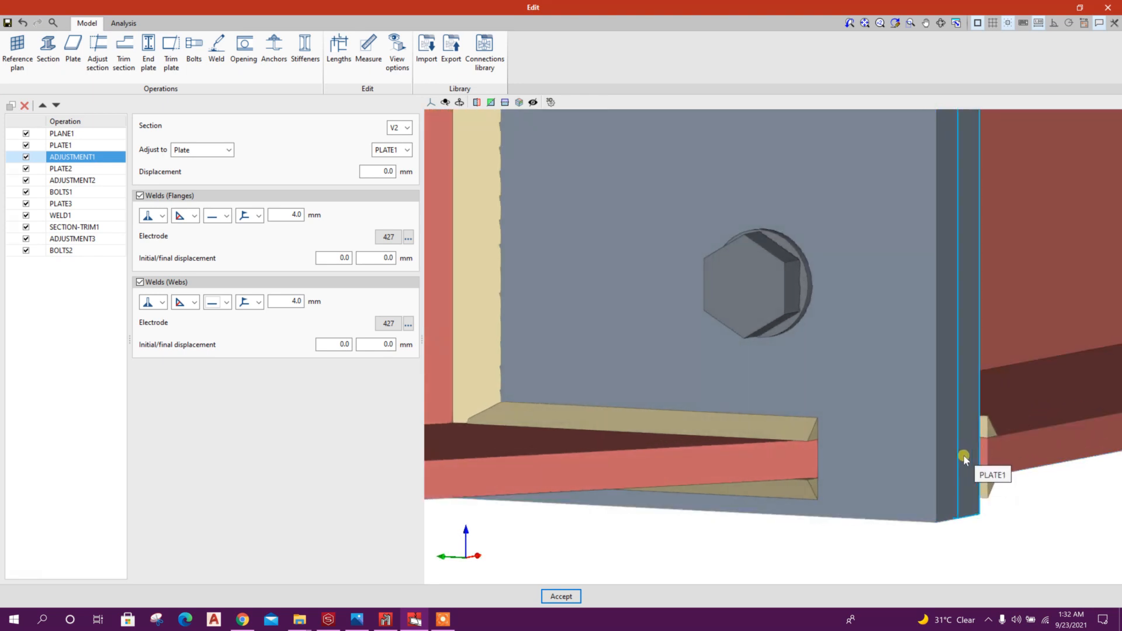
pyautogui.scroll(-4, 936, 467)
pyautogui.moveTo(936, 467); pyautogui.dragTo(824, 535, button='middle')
pyautogui.scroll(3, 780, 270)
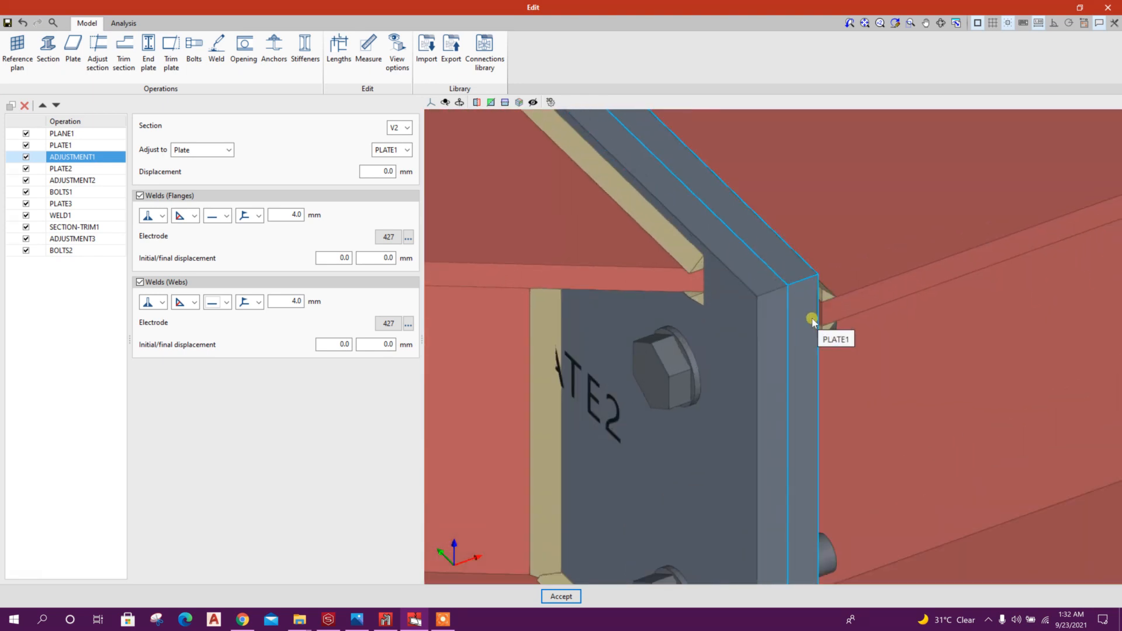
# Step: Set the X width of both PLATE1 and PLATE2 to 260 mm
pyautogui.click(64, 145)
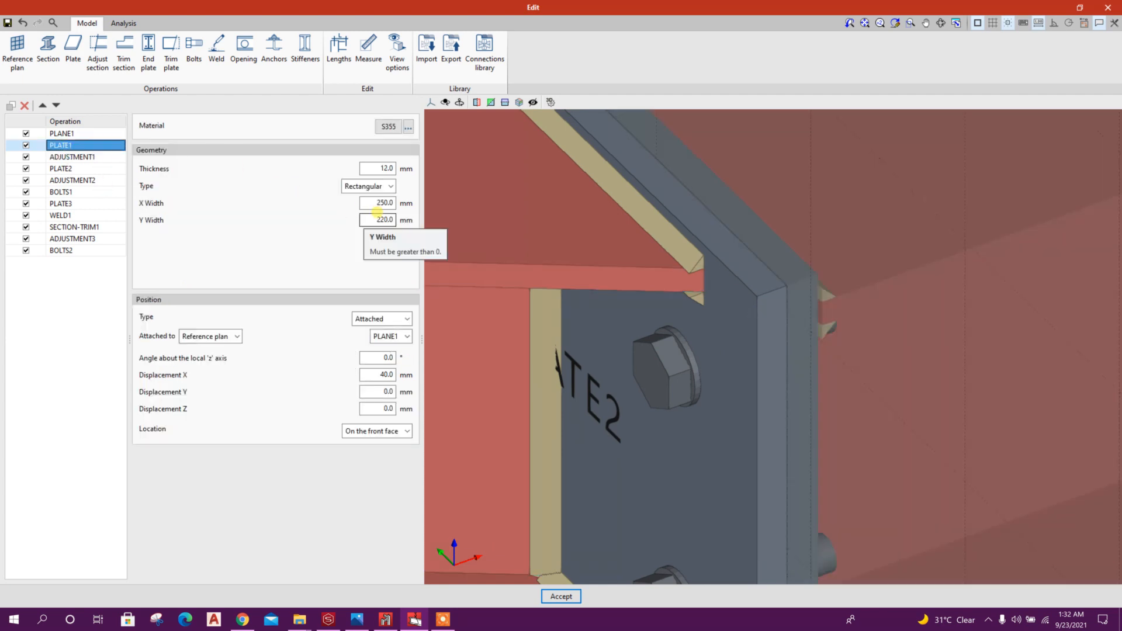
pyautogui.click(385, 219)
pyautogui.write('60')
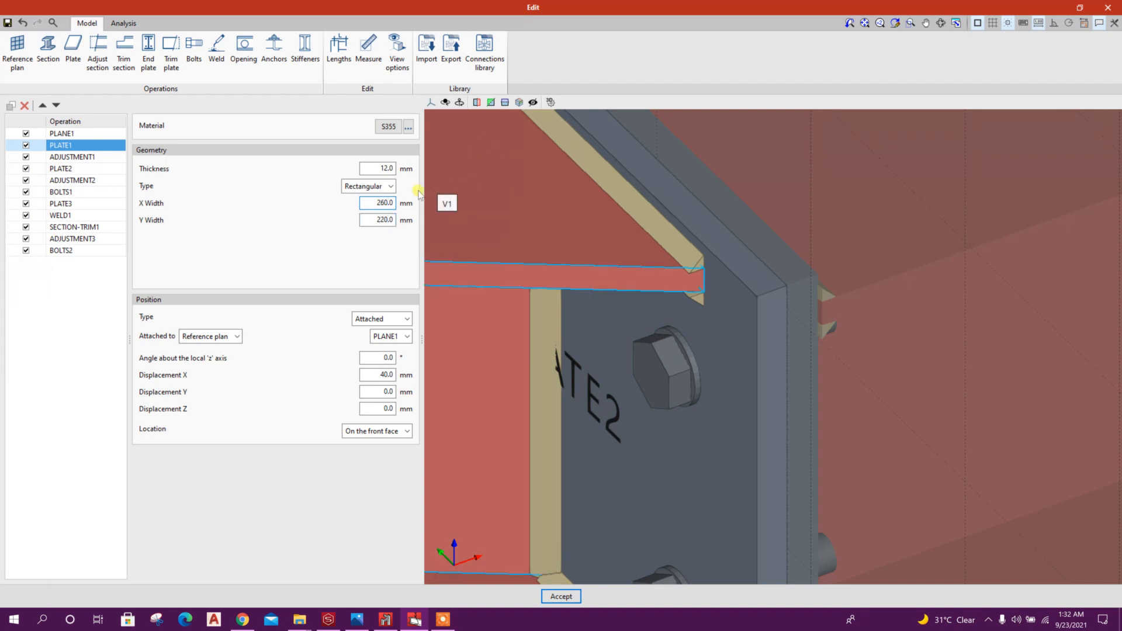
pyautogui.click(366, 218)
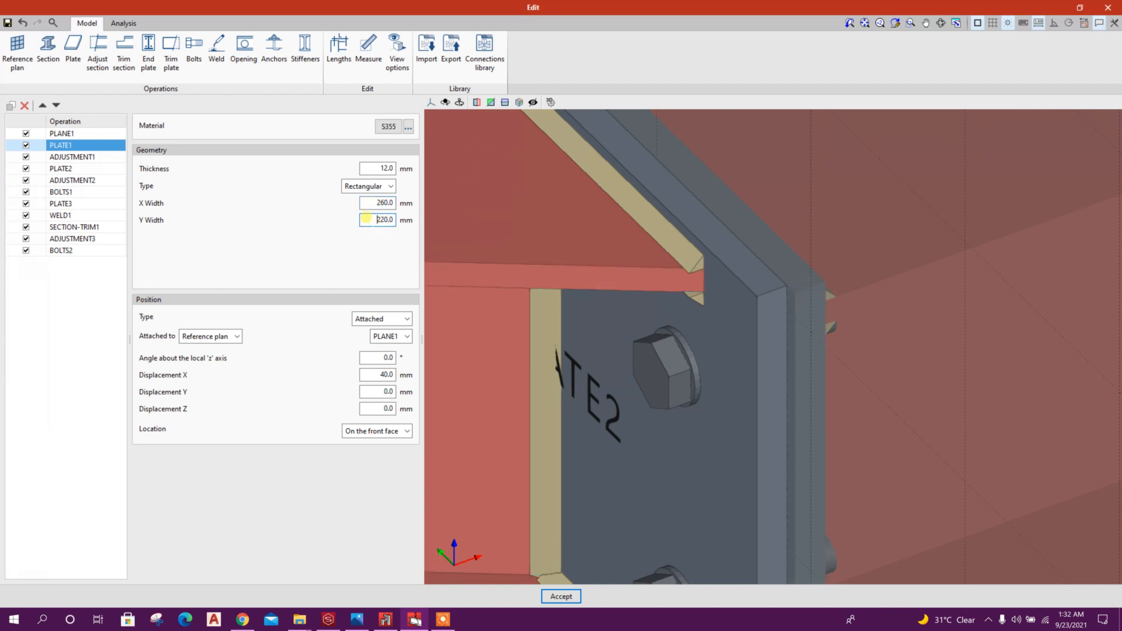
pyautogui.click(61, 203)
pyautogui.click(61, 168)
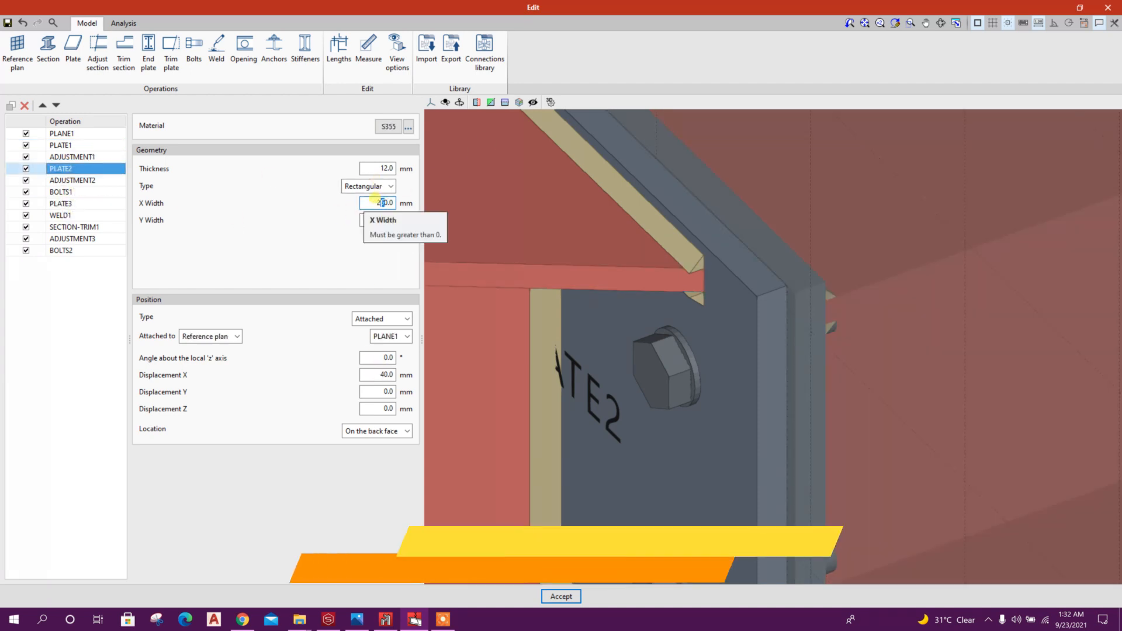
pyautogui.click(377, 220)
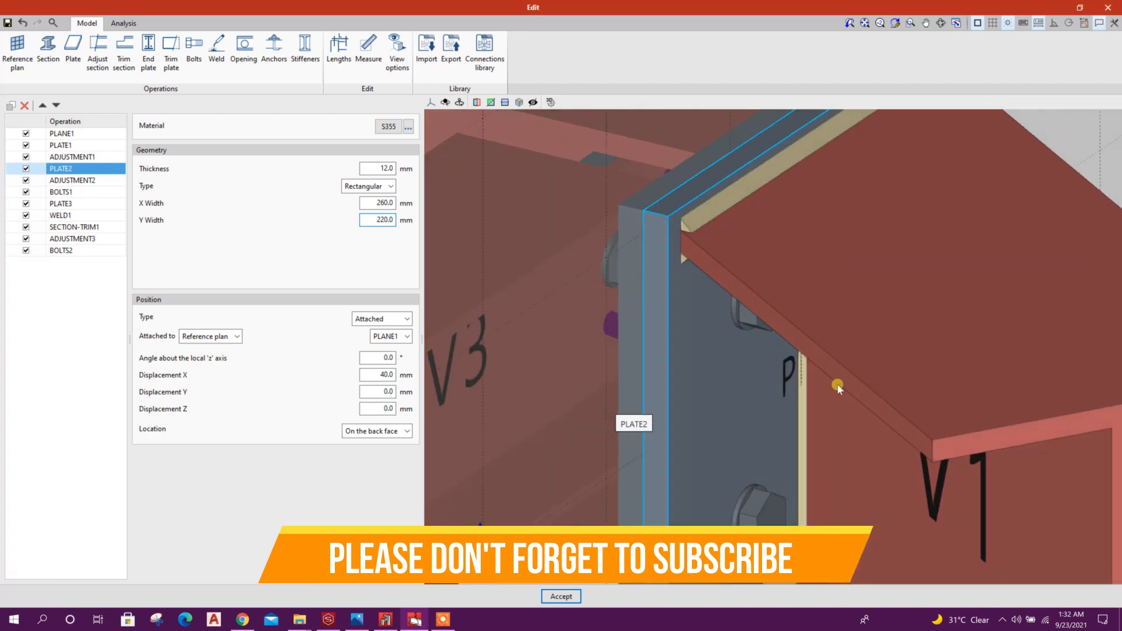
# Step: Set PLATE2's X displacement to 30 mm and match it on PLATE1
pyautogui.moveTo(387, 375); pyautogui.dragTo(379, 375)
pyautogui.write('50')
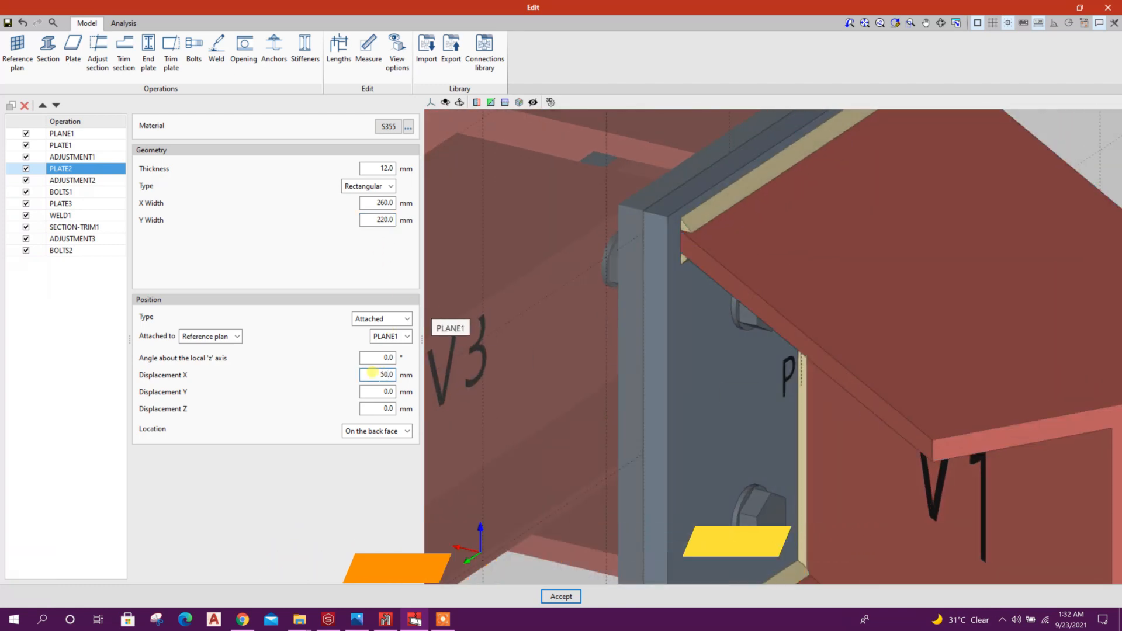
pyautogui.write('3')
pyautogui.click(375, 391)
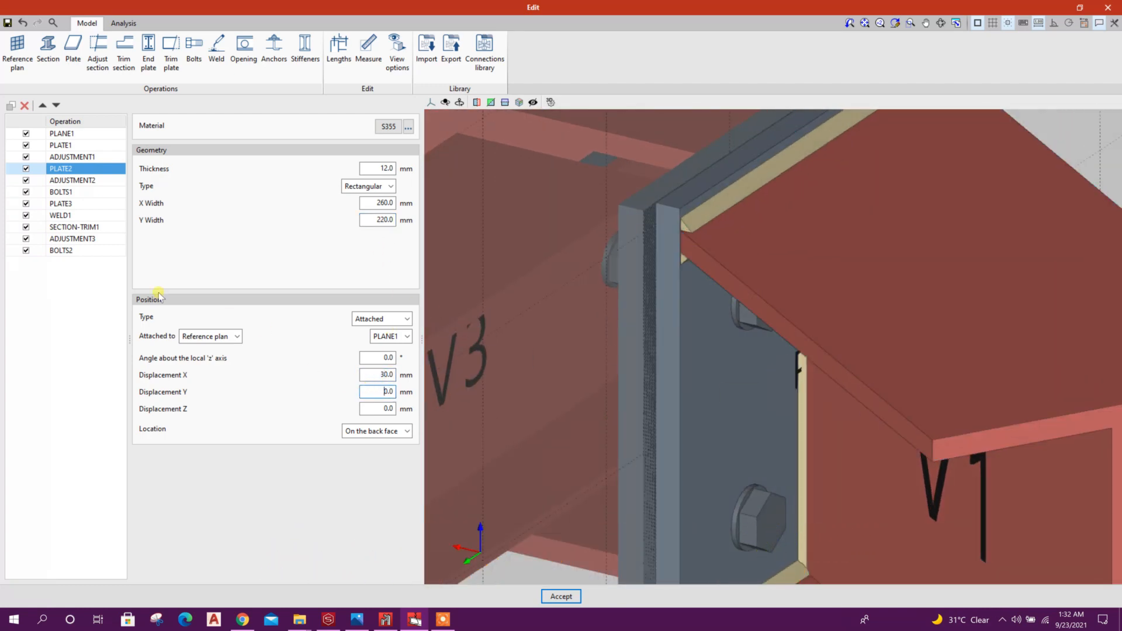
pyautogui.click(70, 146)
pyautogui.click(366, 390)
pyautogui.keyDown('shift'); pyautogui.moveTo(816, 387); pyautogui.dragTo(526, 373, button='middle'); pyautogui.keyUp('shift')
pyautogui.scroll(-3, 621, 424)
# Step: Run the analysis of the connection with the widened plates
pyautogui.click(123, 23)
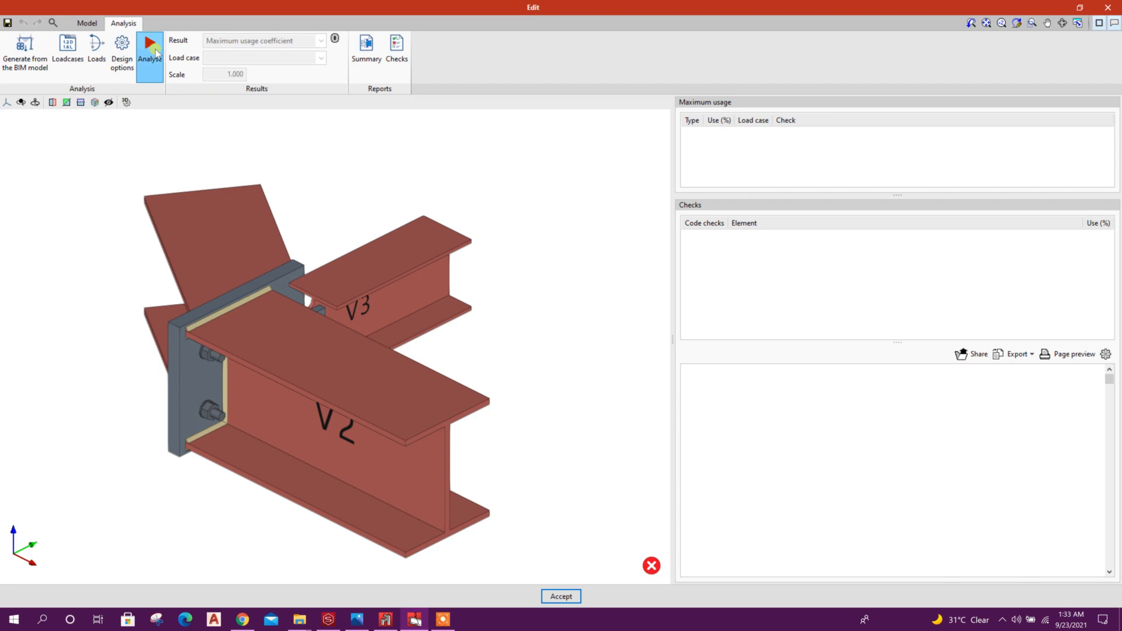
pyautogui.click(150, 50)
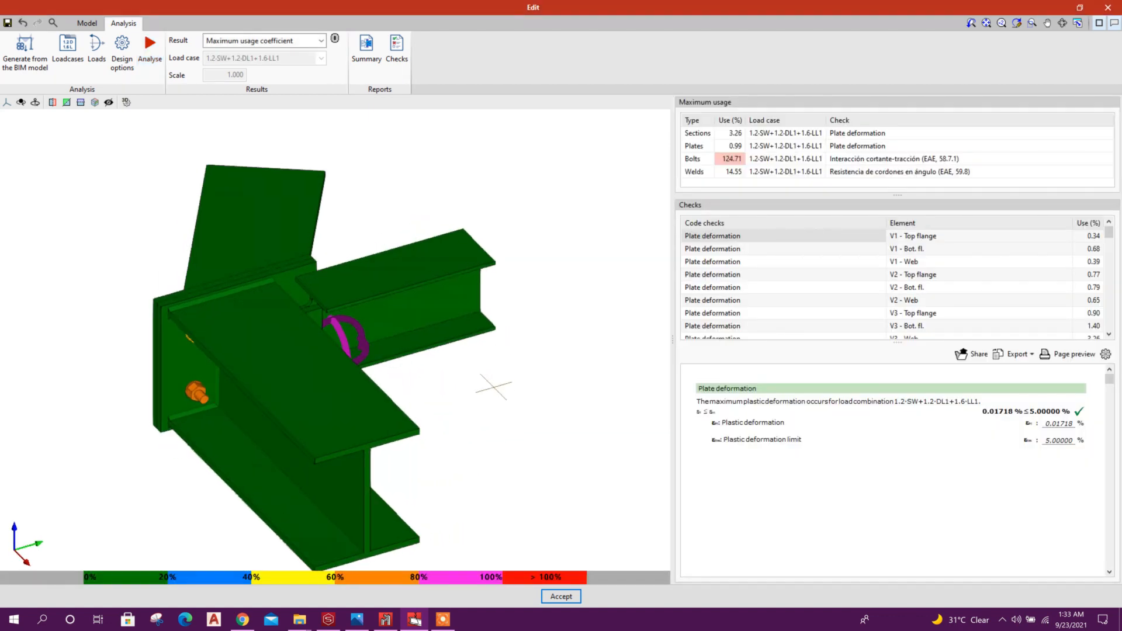
# Step: Examine the maximum usage coefficient results on the bolts joining V3's web to PLATE3
pyautogui.keyDown('shift'); pyautogui.moveTo(494, 387); pyautogui.dragTo(204, 424, button='middle'); pyautogui.keyUp('shift')
pyautogui.keyDown('shift'); pyautogui.moveTo(135, 351); pyautogui.dragTo(416, 424, button='middle'); pyautogui.keyUp('shift')
pyautogui.scroll(2, 416, 423)
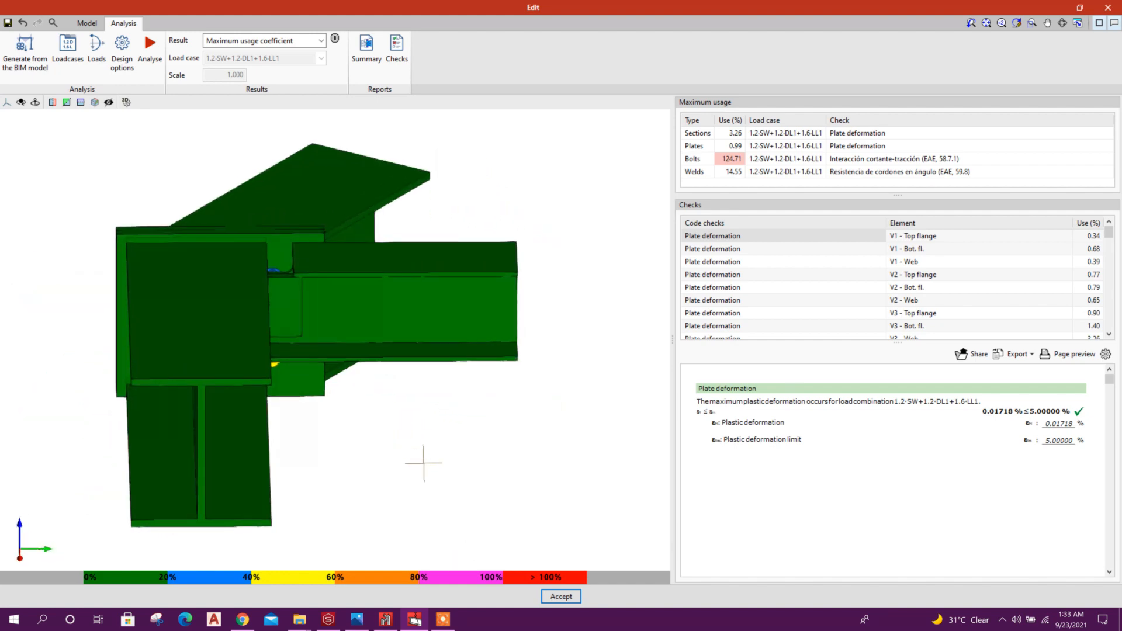
pyautogui.keyDown('shift'); pyautogui.moveTo(423, 464); pyautogui.dragTo(287, 347, button='middle'); pyautogui.keyUp('shift')
pyautogui.scroll(3, 236, 304)
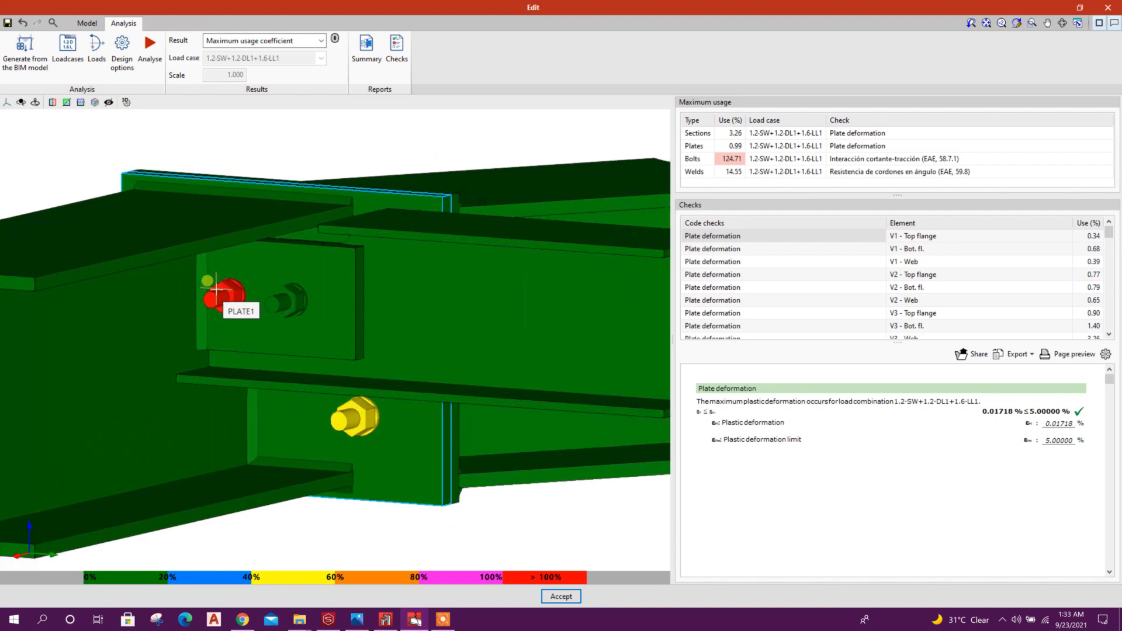
pyautogui.keyDown('shift'); pyautogui.moveTo(216, 289); pyautogui.dragTo(138, 367, button='middle'); pyautogui.keyUp('shift')
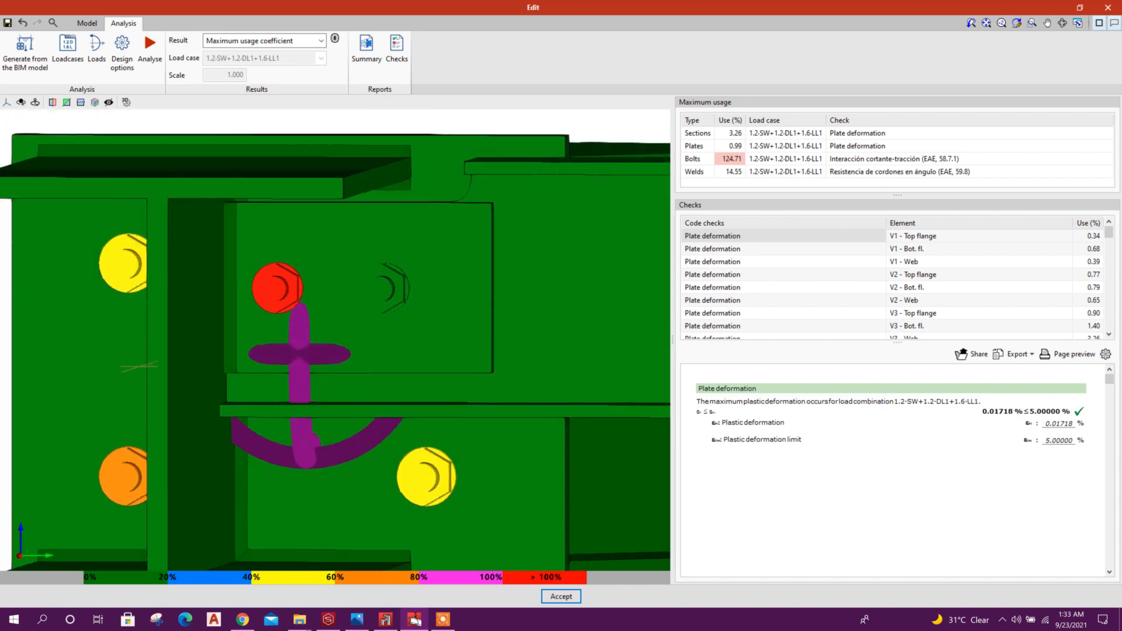
pyautogui.scroll(3, 310, 306)
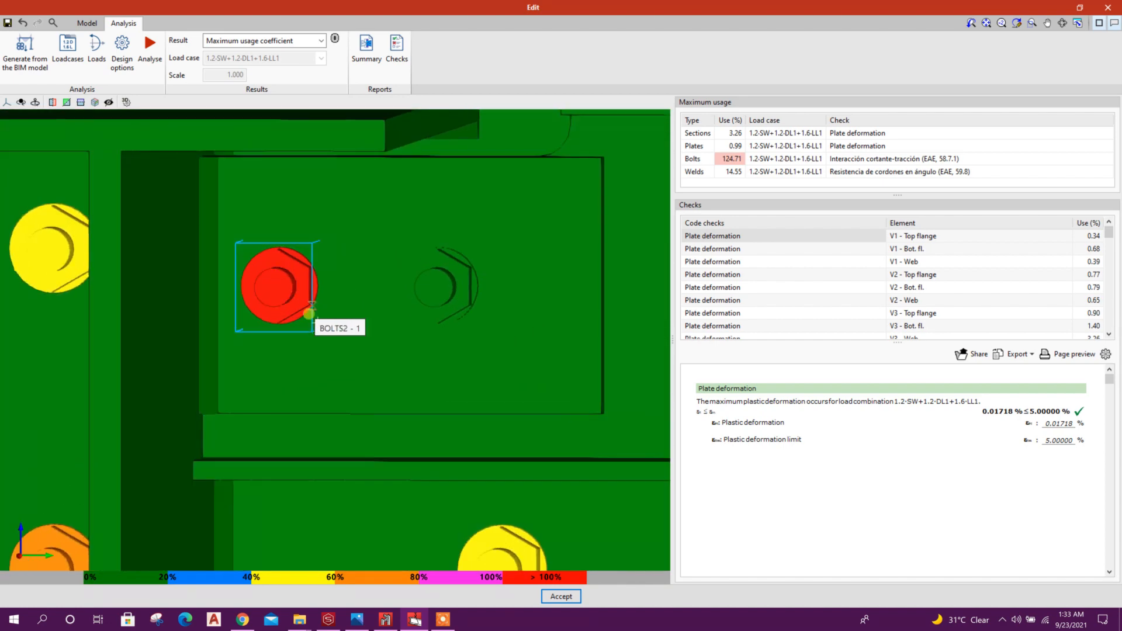
pyautogui.keyDown('shift'); pyautogui.moveTo(310, 307); pyautogui.dragTo(268, 281, button='middle'); pyautogui.keyUp('shift')
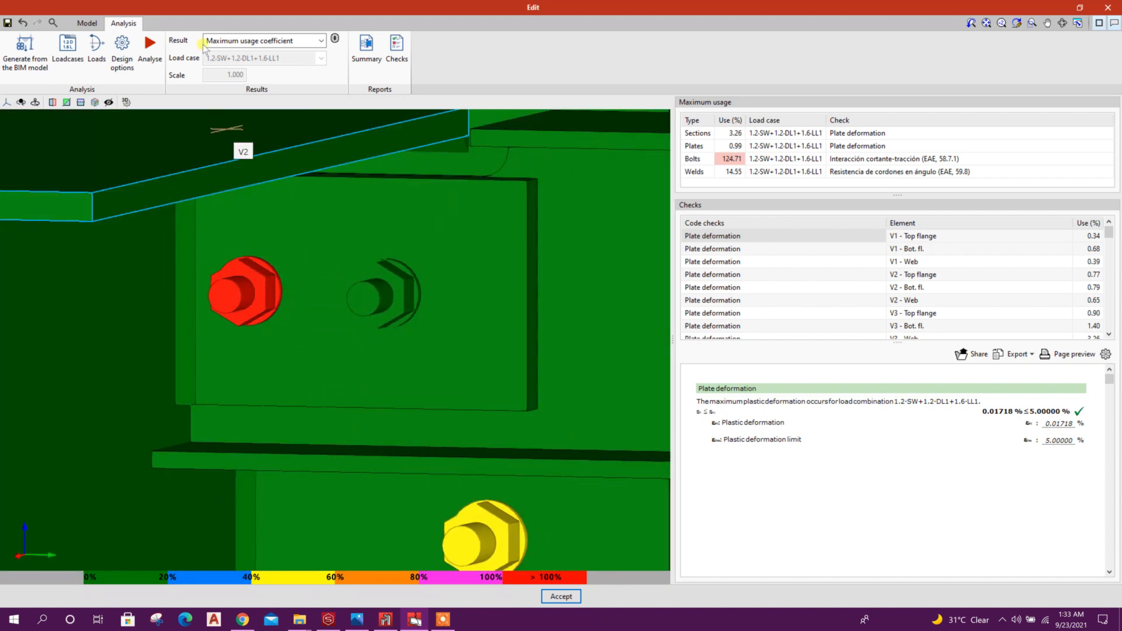
# Step: Stack the two BOLTS2 bolts vertically, setting their Y positions to 20 and -20 mm and both X positions to 40 mm
pyautogui.click(89, 25)
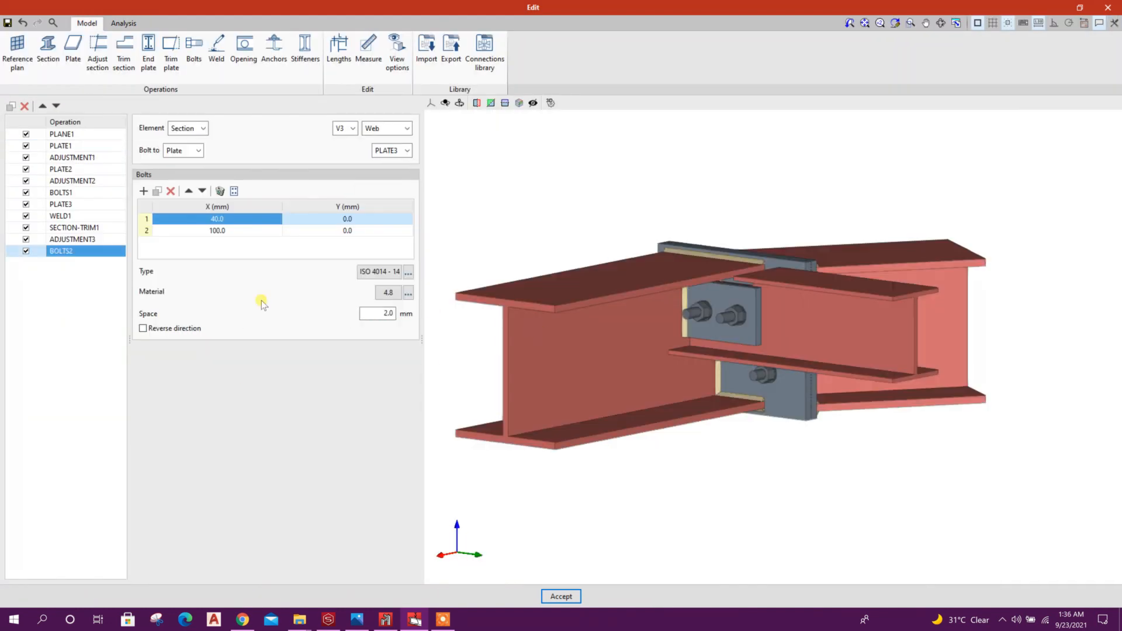
pyautogui.click(352, 220)
pyautogui.write('30')
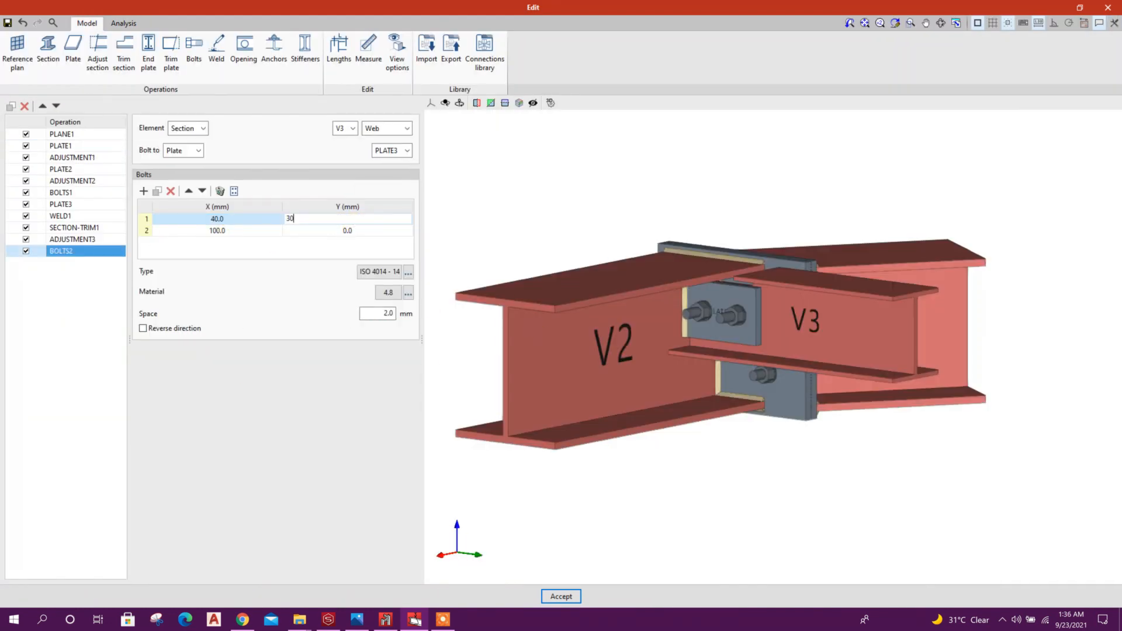
pyautogui.click(351, 229)
pyautogui.click(317, 221)
pyautogui.write('20')
pyautogui.click(319, 232)
pyautogui.click(252, 234)
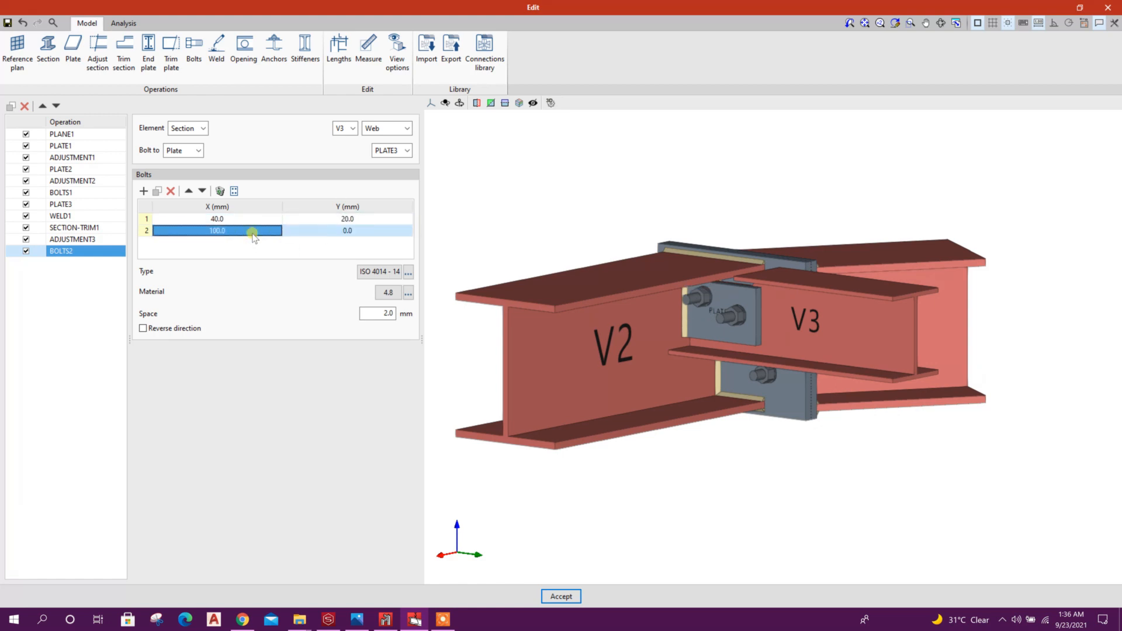
pyautogui.click(289, 230)
pyautogui.write('-20')
pyautogui.click(323, 220)
# Step: Set the X position of both BOLTS2 bolts to 60 mm
pyautogui.click(242, 221)
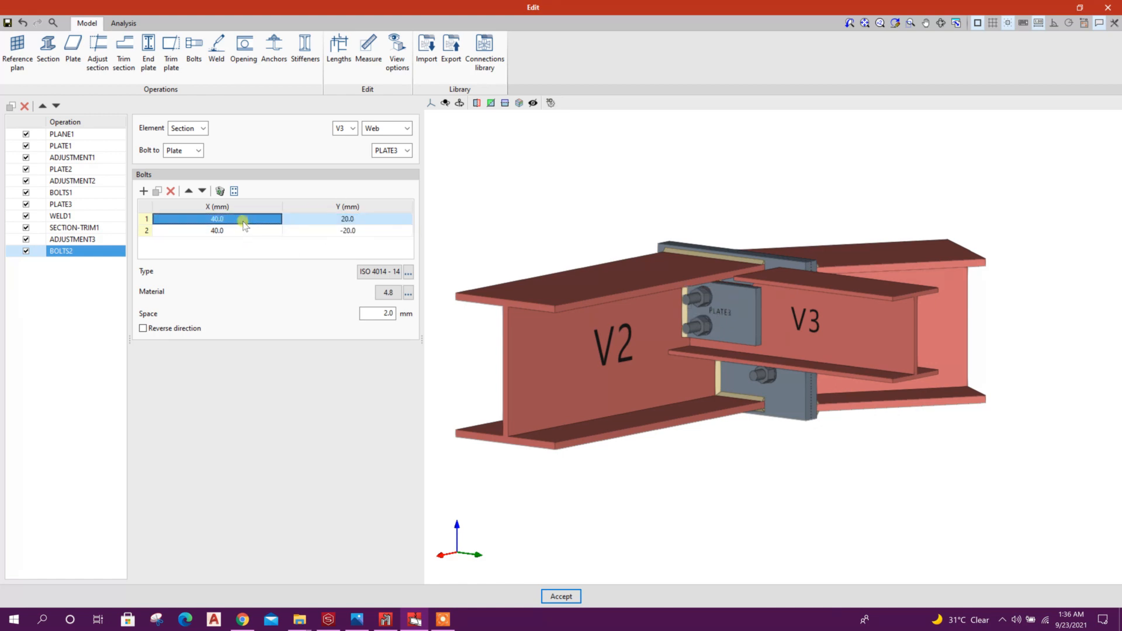
pyautogui.click(249, 231)
pyautogui.write('60')
pyautogui.click(322, 230)
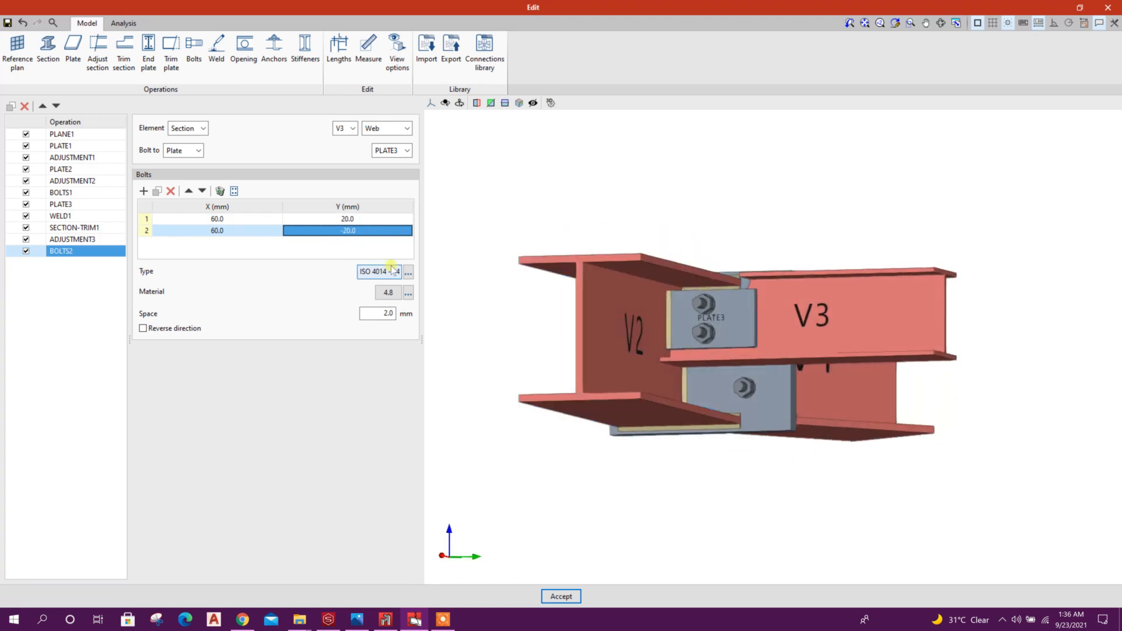
# Step: Change the BOLTS2 bolt type to ISO 4014 size 12
pyautogui.click(408, 272)
pyautogui.click(594, 309)
pyautogui.click(592, 340)
pyautogui.click(508, 333)
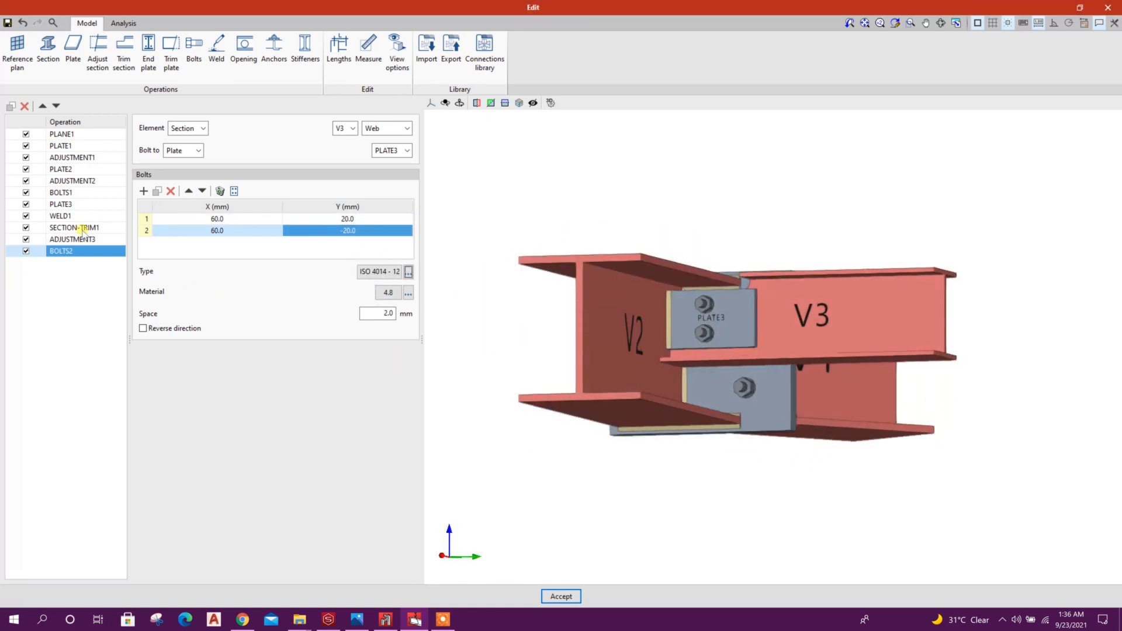
# Step: Set PLATE3's Y width to 90 mm
pyautogui.click(64, 204)
pyautogui.click(379, 203)
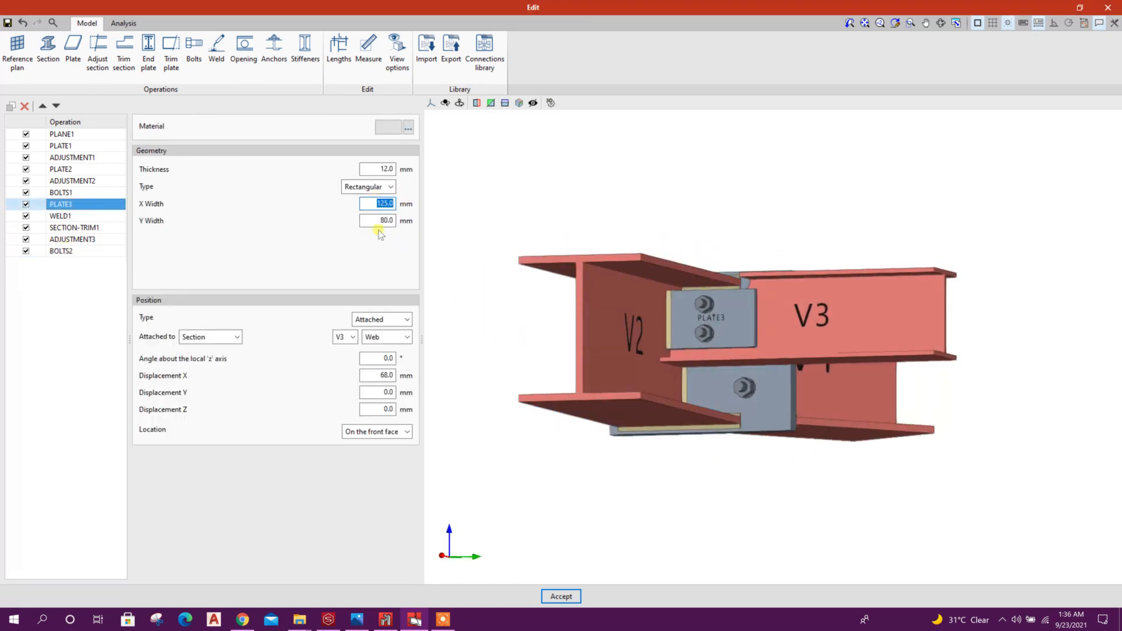
pyautogui.keyDown('shift'); pyautogui.moveTo(754, 374); pyautogui.dragTo(772, 356, button='middle'); pyautogui.keyUp('shift')
pyautogui.moveTo(396, 222); pyautogui.dragTo(363, 223)
pyautogui.write('90')
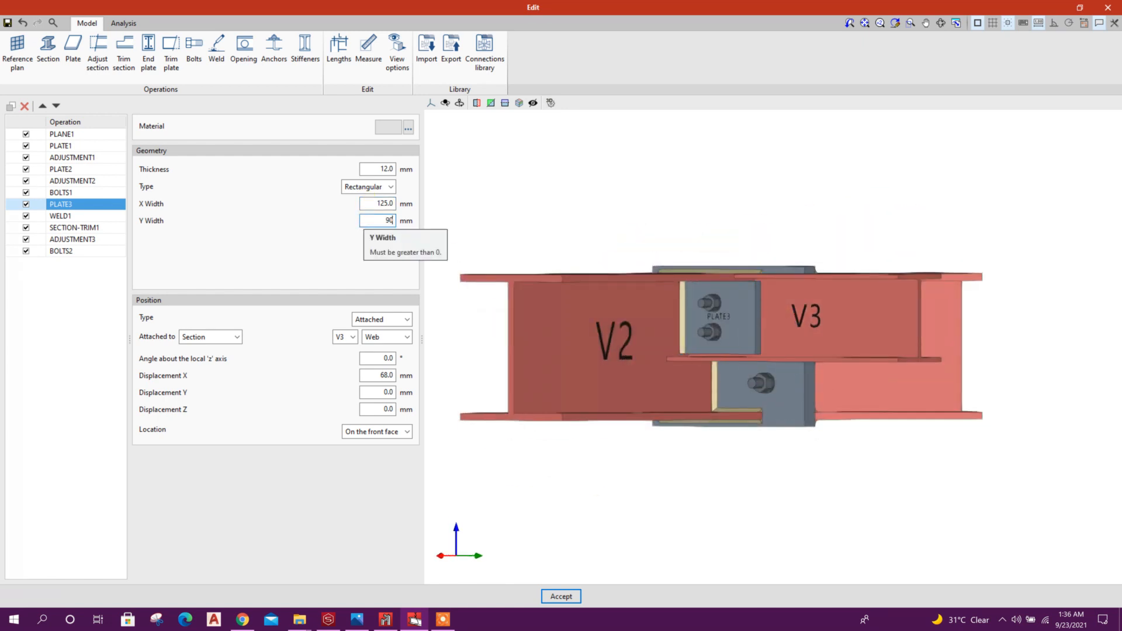
pyautogui.click(375, 205)
# Step: Set the Y positions of the BOLTS2 bolts to 25 mm and -25 mm
pyautogui.keyDown('shift'); pyautogui.moveTo(748, 426); pyautogui.dragTo(713, 412, button='middle'); pyautogui.keyUp('shift')
pyautogui.scroll(2, 722, 319)
pyautogui.click(79, 251)
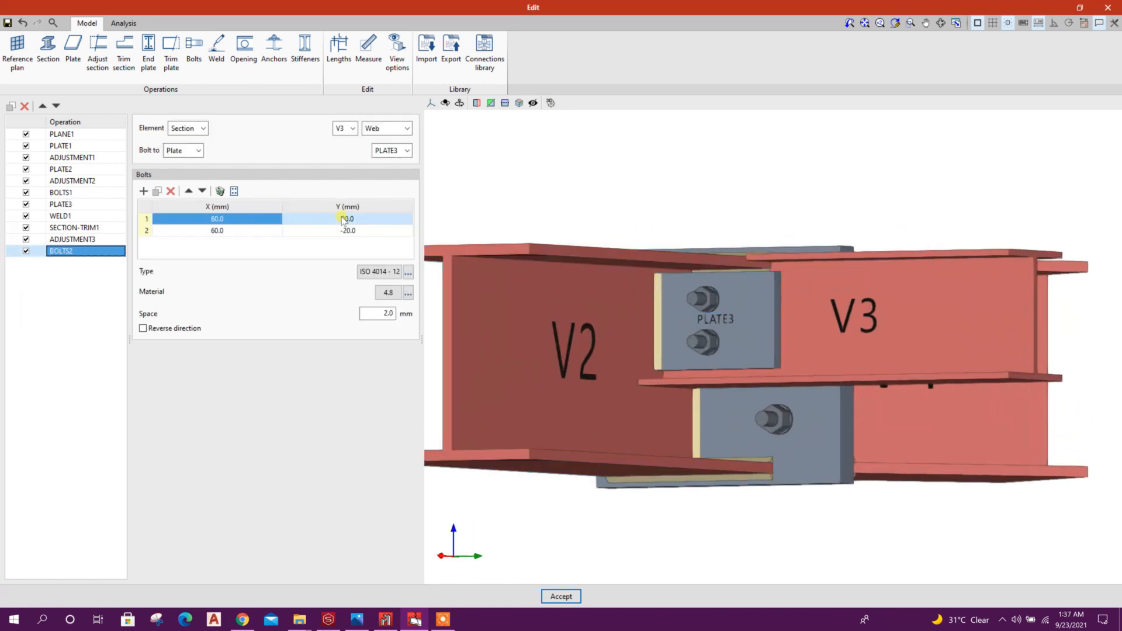
pyautogui.click(344, 220)
pyautogui.write('250')
pyautogui.press('Return')
pyautogui.click(355, 218)
pyautogui.write('25')
pyautogui.click(369, 230)
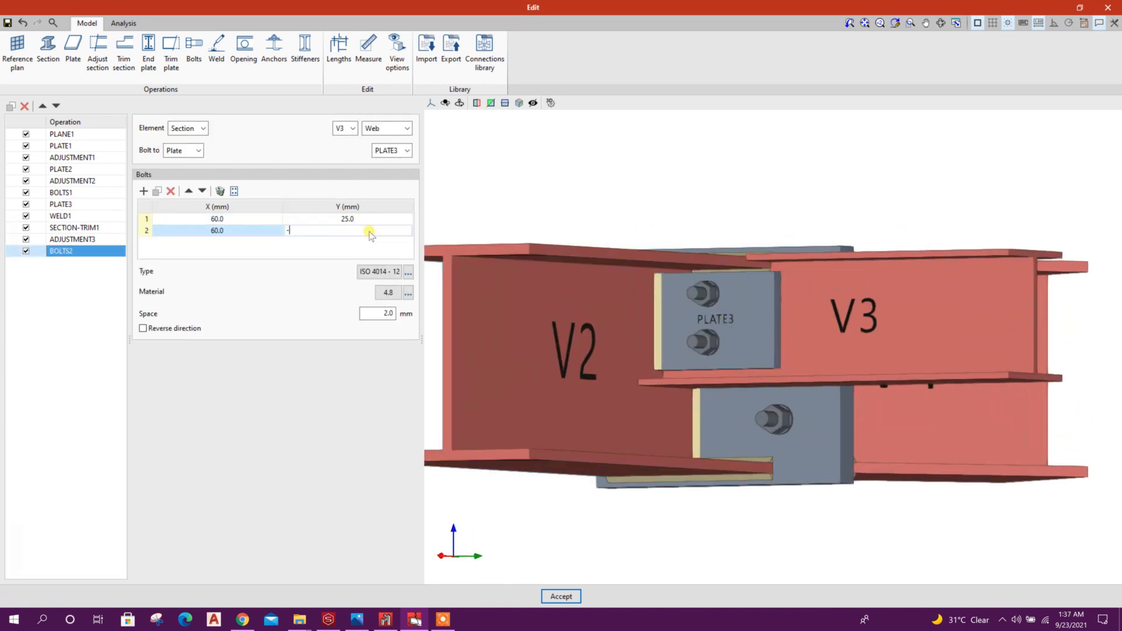
pyautogui.write('-25')
pyautogui.click(376, 224)
# Step: Set the displacement of ADJUSTMENT3, between V3 and V2's web, to 10 mm and check the gap
pyautogui.keyDown('shift'); pyautogui.moveTo(518, 517); pyautogui.dragTo(590, 544, button='middle'); pyautogui.keyUp('shift')
pyautogui.click(79, 240)
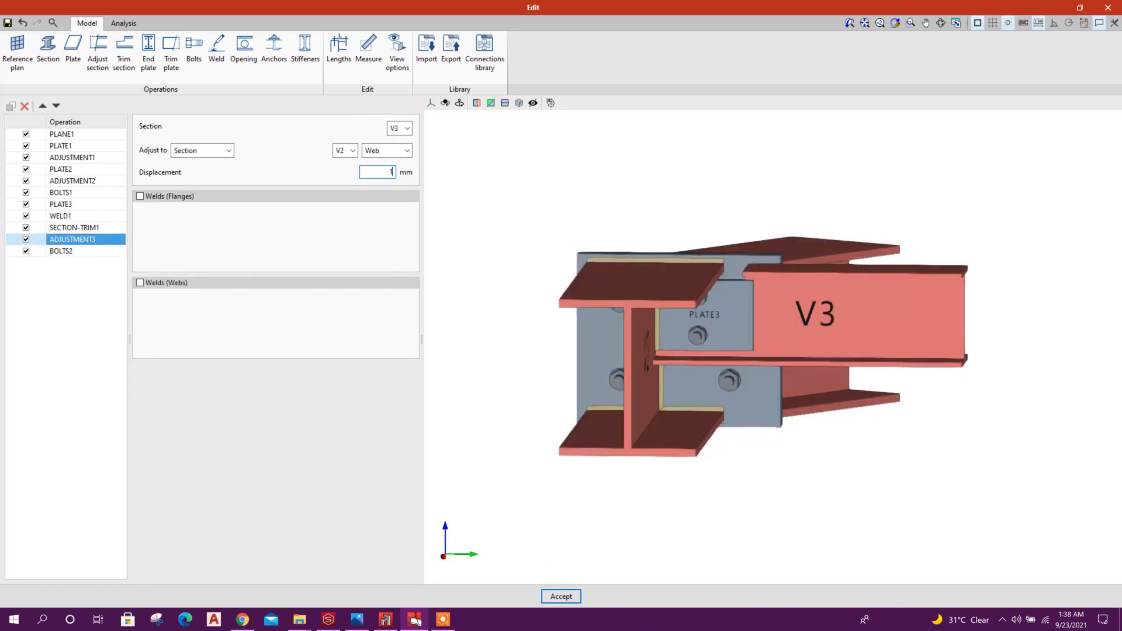
pyautogui.click(204, 151)
pyautogui.scroll(-1, 810, 387)
pyautogui.keyDown('shift'); pyautogui.moveTo(762, 363); pyautogui.dragTo(551, 356, button='middle'); pyautogui.keyUp('shift')
pyautogui.scroll(5, 701, 368)
pyautogui.scroll(-3, 547, 349)
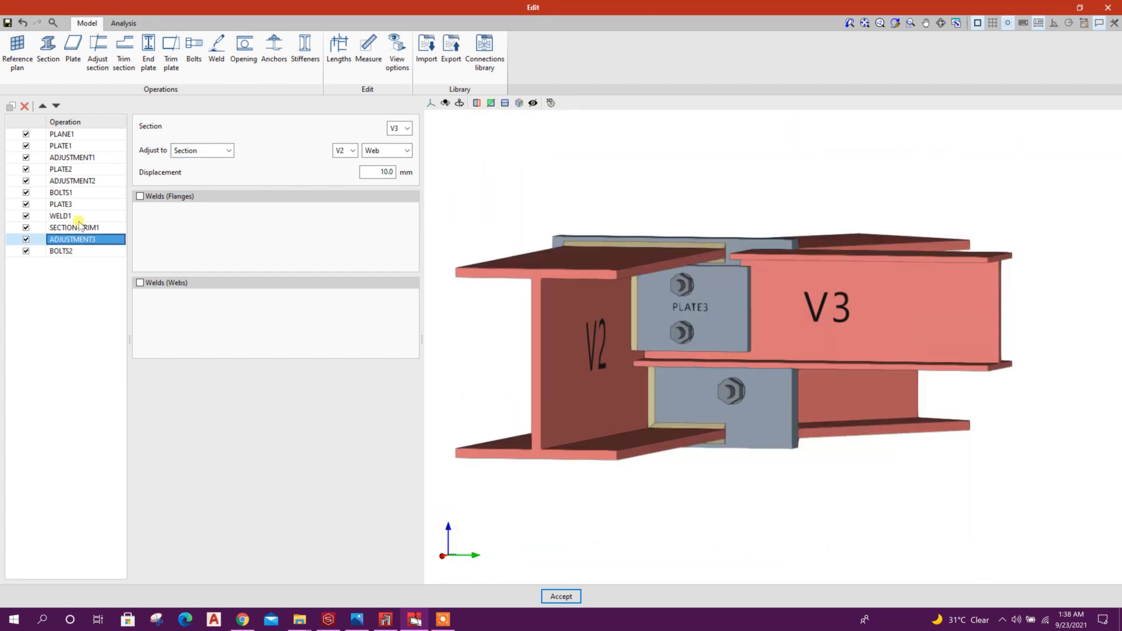
# Step: Set PLATE3's thickness to 10 mm, its Y width to 95 mm and its Y displacement to -5 mm
pyautogui.click(76, 204)
pyautogui.click(388, 203)
pyautogui.doubleClick(386, 170)
pyautogui.write('10')
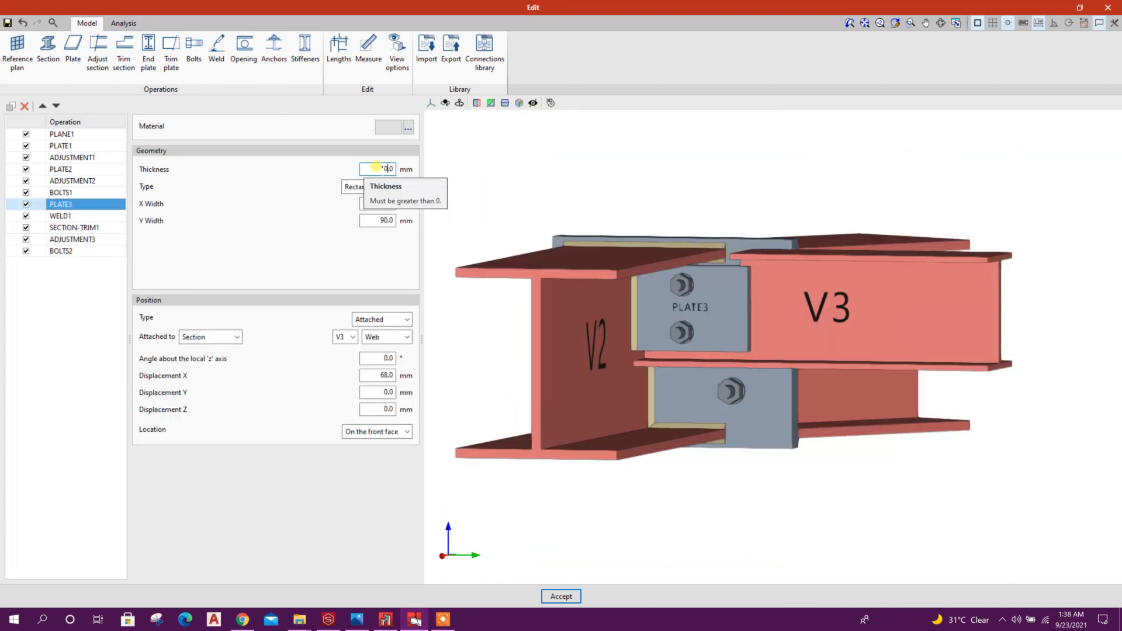
pyautogui.click(387, 220)
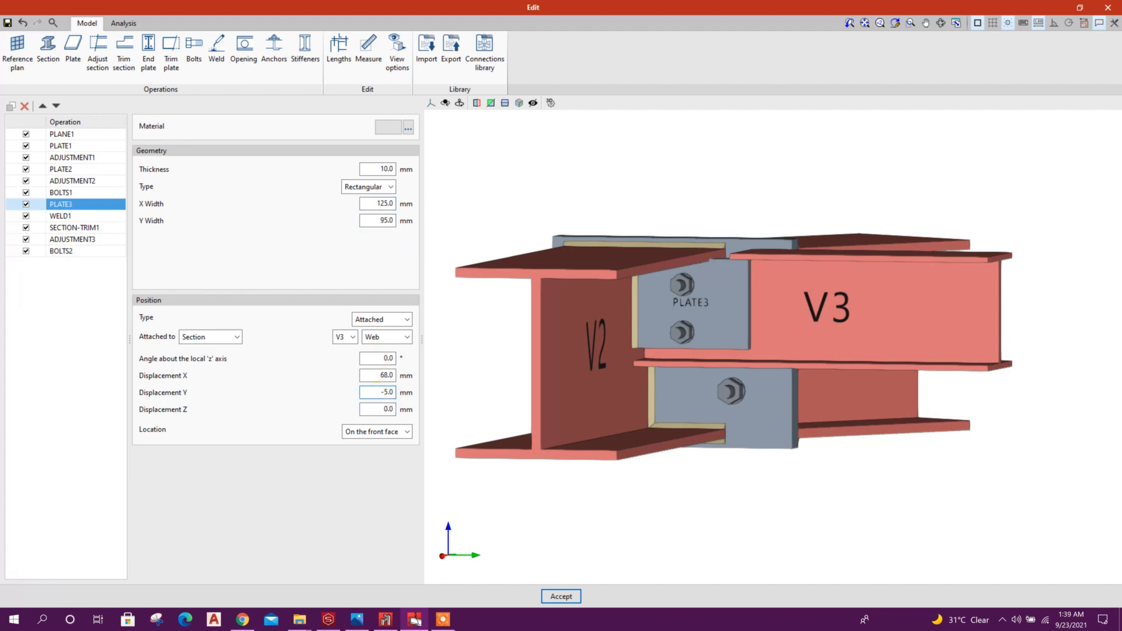
pyautogui.press('Tab')
# Step: Set the Y positions of the BOLTS2 bolts to 18 mm and -30 mm
pyautogui.keyDown('shift'); pyautogui.moveTo(690, 342); pyautogui.dragTo(614, 344, button='middle'); pyautogui.keyUp('shift')
pyautogui.click(73, 251)
pyautogui.click(336, 217)
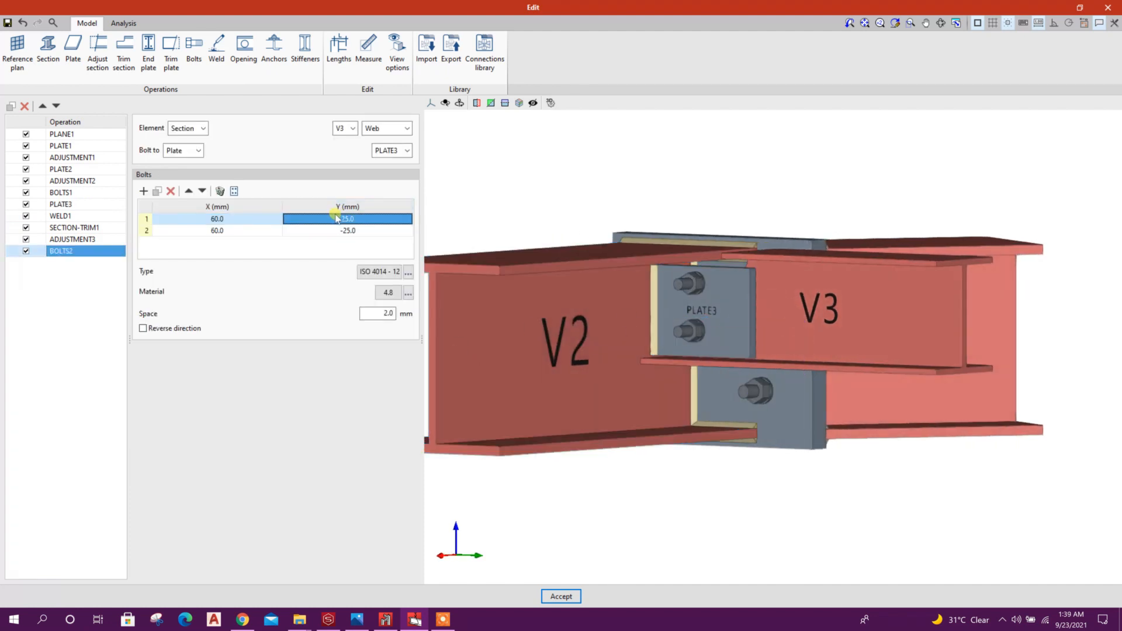
pyautogui.write('30')
pyautogui.press('Return')
pyautogui.click(350, 221)
pyautogui.write('20')
pyautogui.press('Return')
pyautogui.click(360, 221)
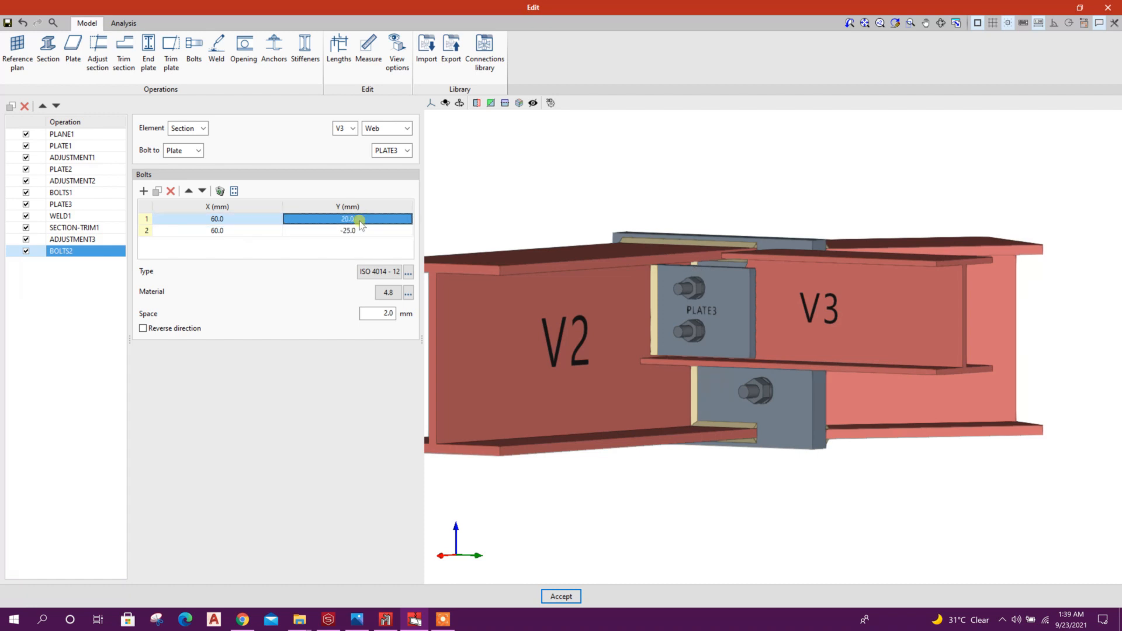
pyautogui.click(365, 231)
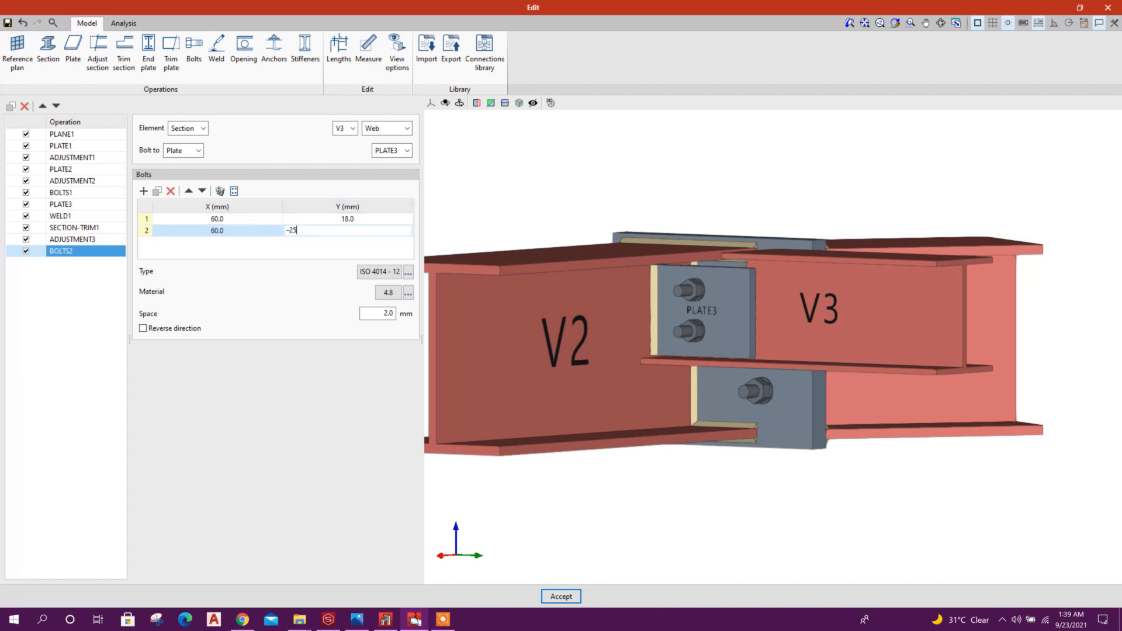
pyautogui.write('-30')
pyautogui.click(393, 221)
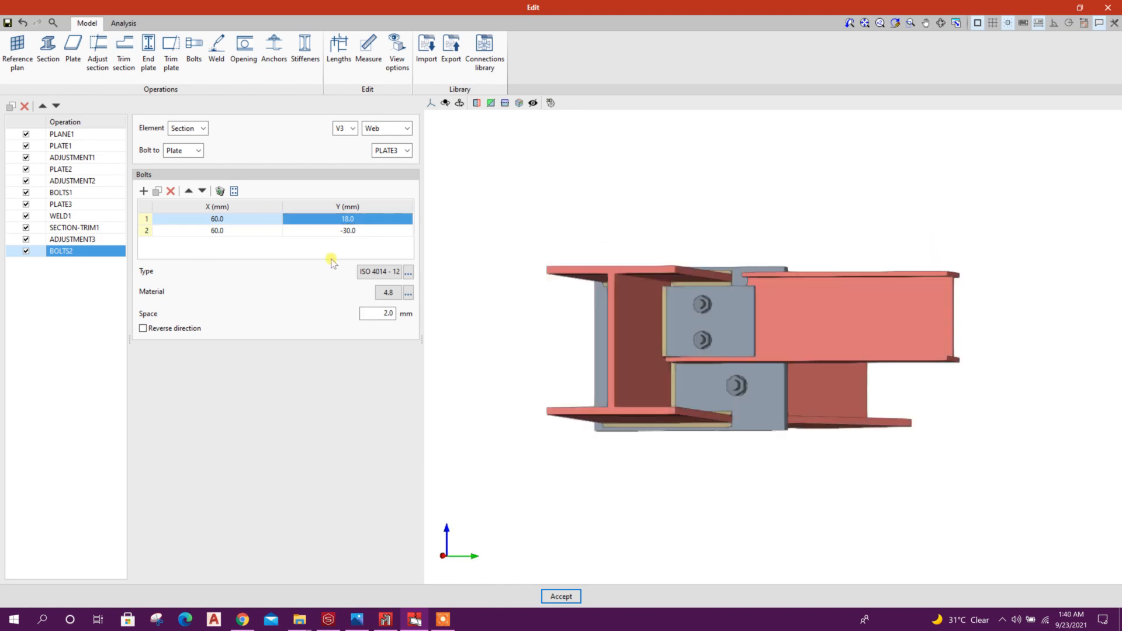
# Step: Set PLATE3's X width to 100 mm and reduce its X displacement so the plate's end meets V2's web
pyautogui.click(61, 204)
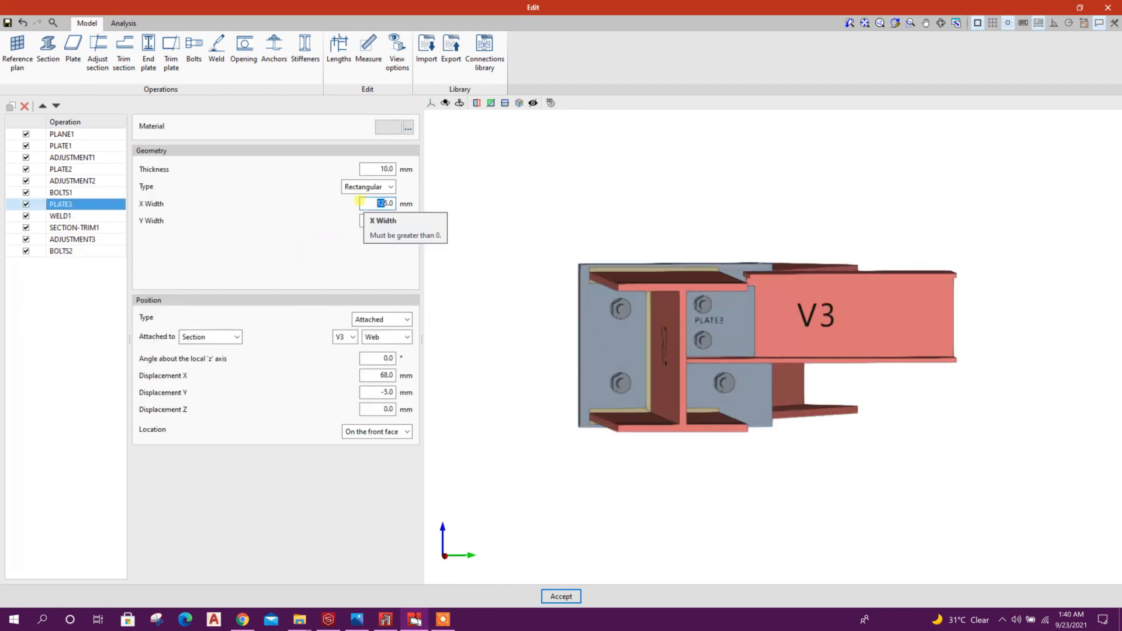
pyautogui.click(370, 218)
pyautogui.keyDown('shift'); pyautogui.moveTo(694, 358); pyautogui.dragTo(666, 354, button='middle'); pyautogui.keyUp('shift')
pyautogui.click(382, 202)
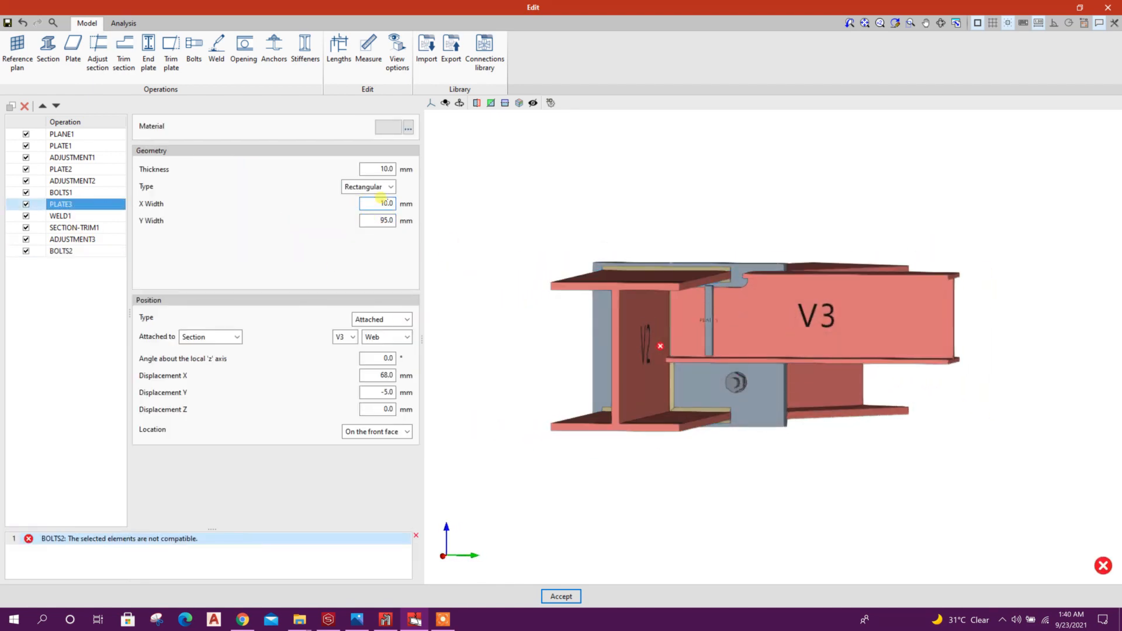
pyautogui.write('0')
pyautogui.moveTo(384, 220); pyautogui.dragTo(389, 221)
pyautogui.keyDown('shift'); pyautogui.moveTo(676, 349); pyautogui.dragTo(688, 351, button='middle'); pyautogui.keyUp('shift')
pyautogui.click(380, 374)
pyautogui.moveTo(770, 347)
pyautogui.keyDown('shift'); pyautogui.mouseDown(button='middle')
pyautogui.moveTo(752, 350)
pyautogui.moveTo(769, 349)
pyautogui.mouseUp(button='middle'); pyautogui.keyUp('shift')
pyautogui.click(376, 391)
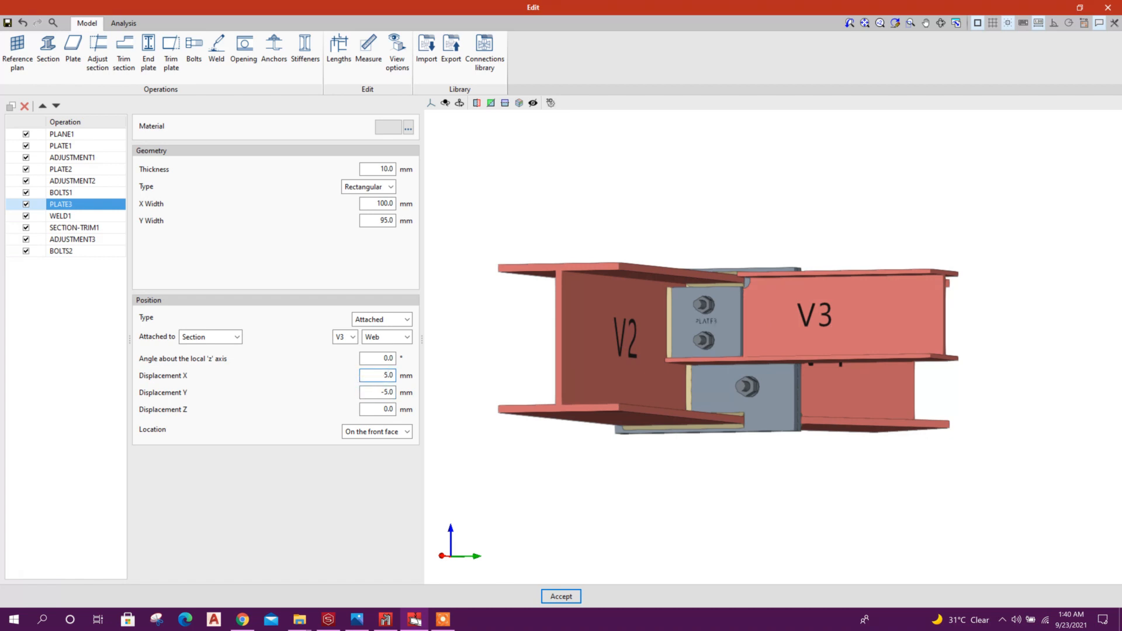
# Step: Set the X position of both BOLTS2 bolts to 40 mm
pyautogui.click(62, 251)
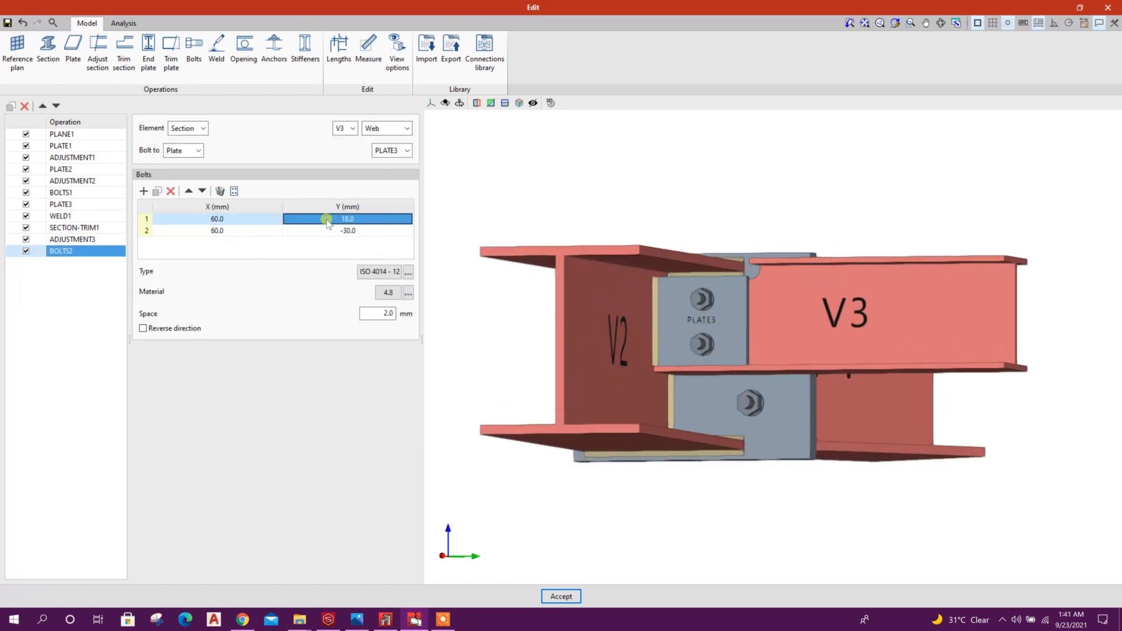
pyautogui.click(262, 220)
pyautogui.write('40')
pyautogui.click(251, 231)
pyautogui.write('40')
# Step: Change the X position of both BOLTS2 bolts to 50 mm
pyautogui.click(218, 220)
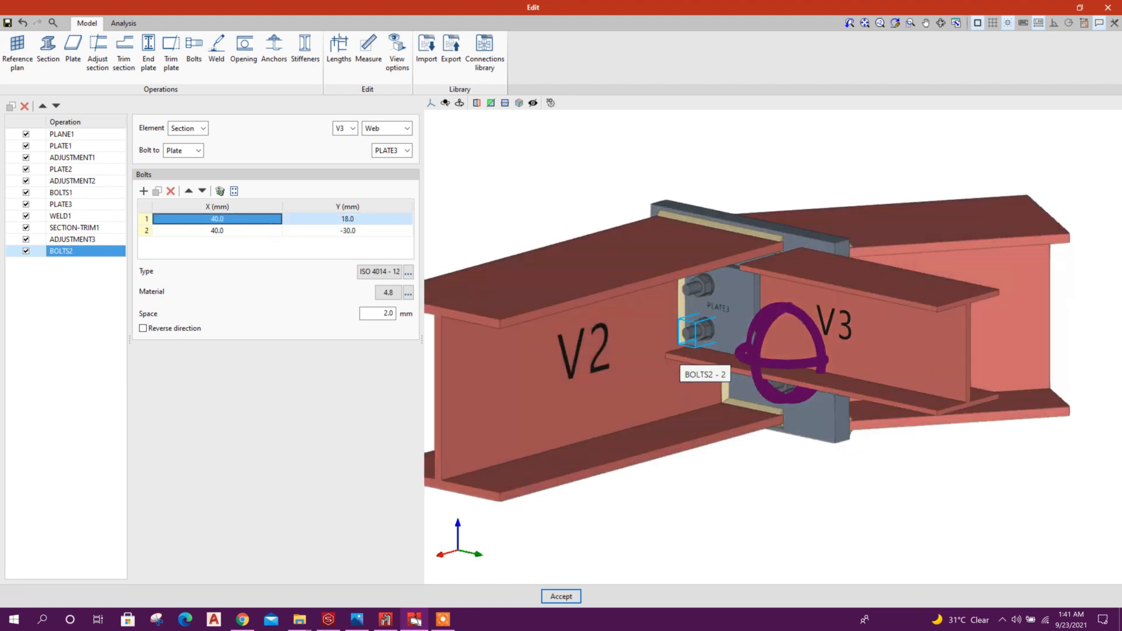
pyautogui.click(220, 232)
pyautogui.write('50')
pyautogui.click(229, 219)
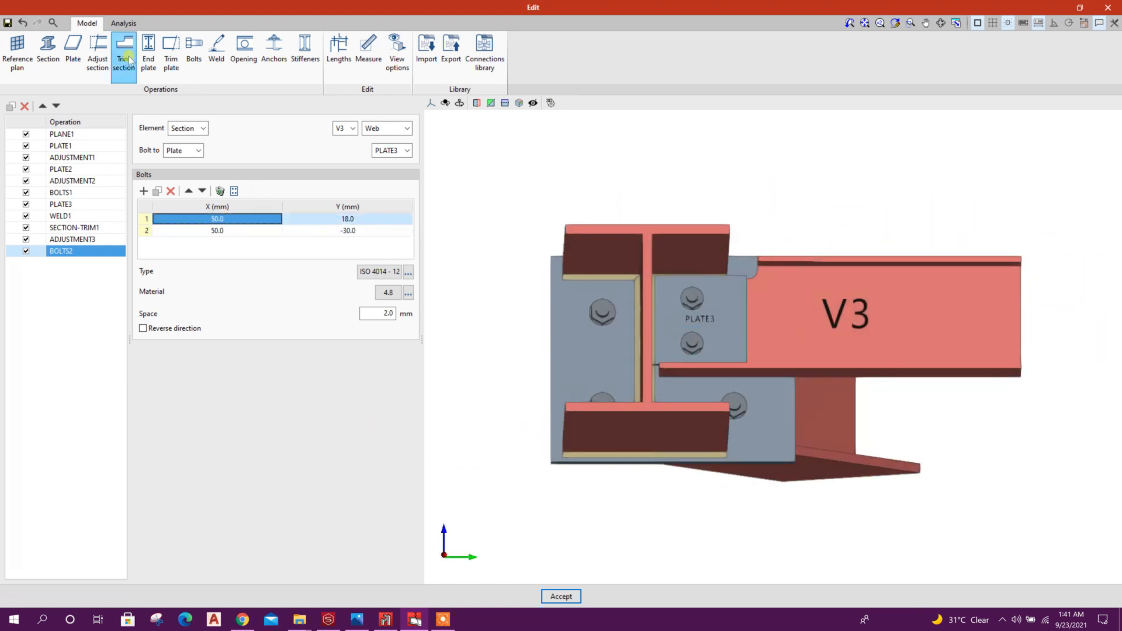
# Step: Run the analysis of the revised connection and examine the maximum usage coefficient of its bolts
pyautogui.click(121, 24)
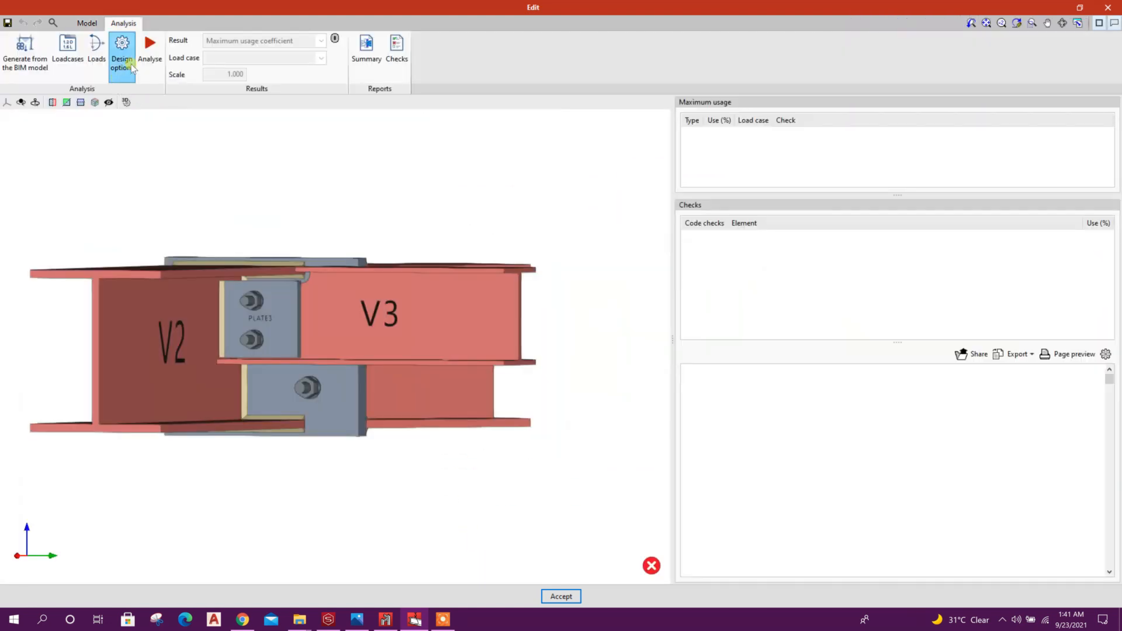
pyautogui.click(149, 52)
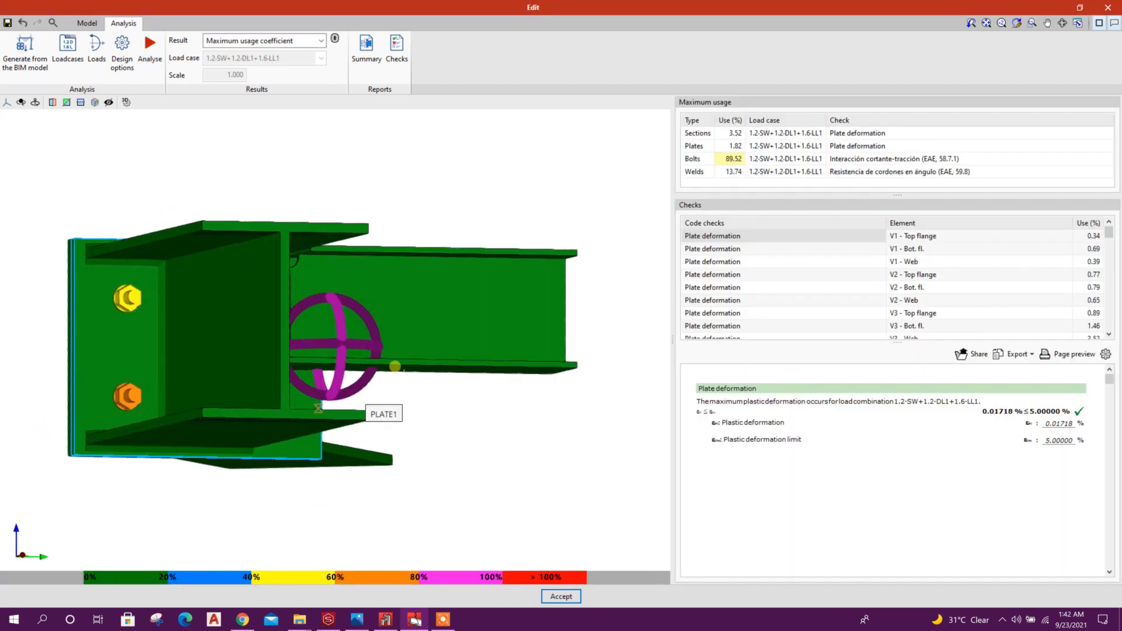
pyautogui.moveTo(404, 370); pyautogui.dragTo(368, 375, button='middle')
pyautogui.scroll(1, 237, 293)
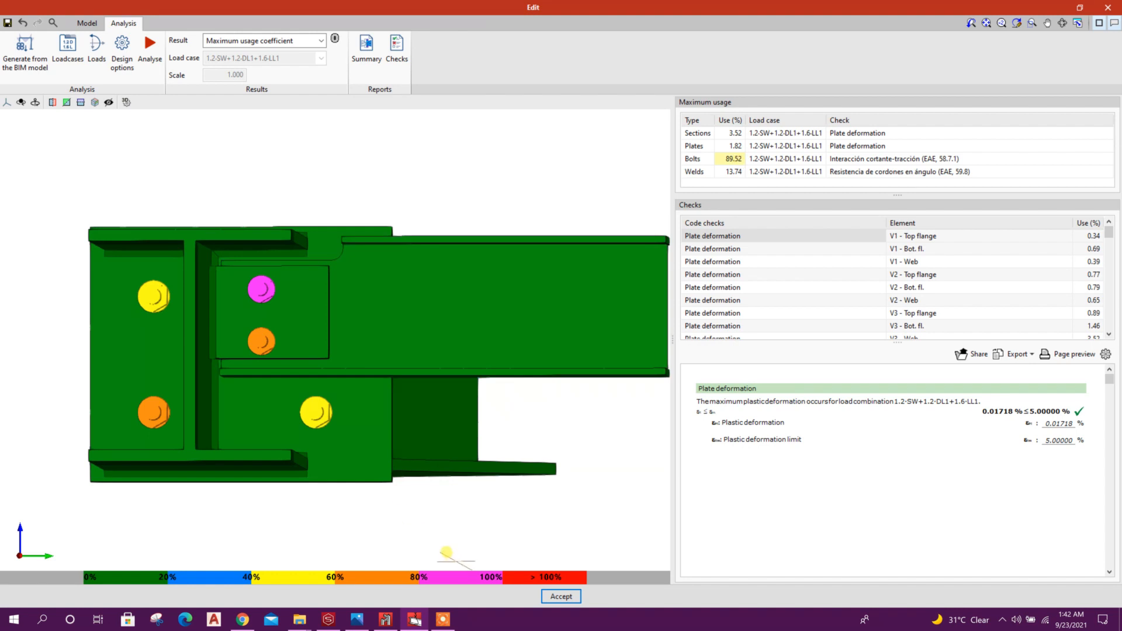
pyautogui.moveTo(262, 345); pyautogui.dragTo(432, 491, button='middle')
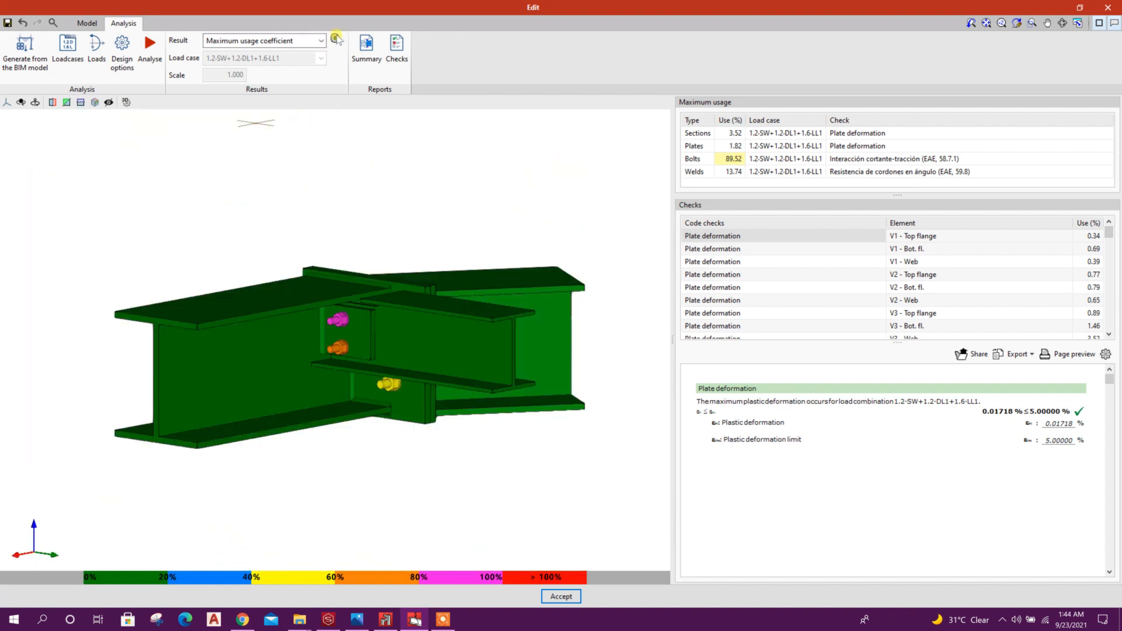
# Step: Display the Von Mises stress results with fewer colour scale divisions and examine them around the connection
pyautogui.click(321, 41)
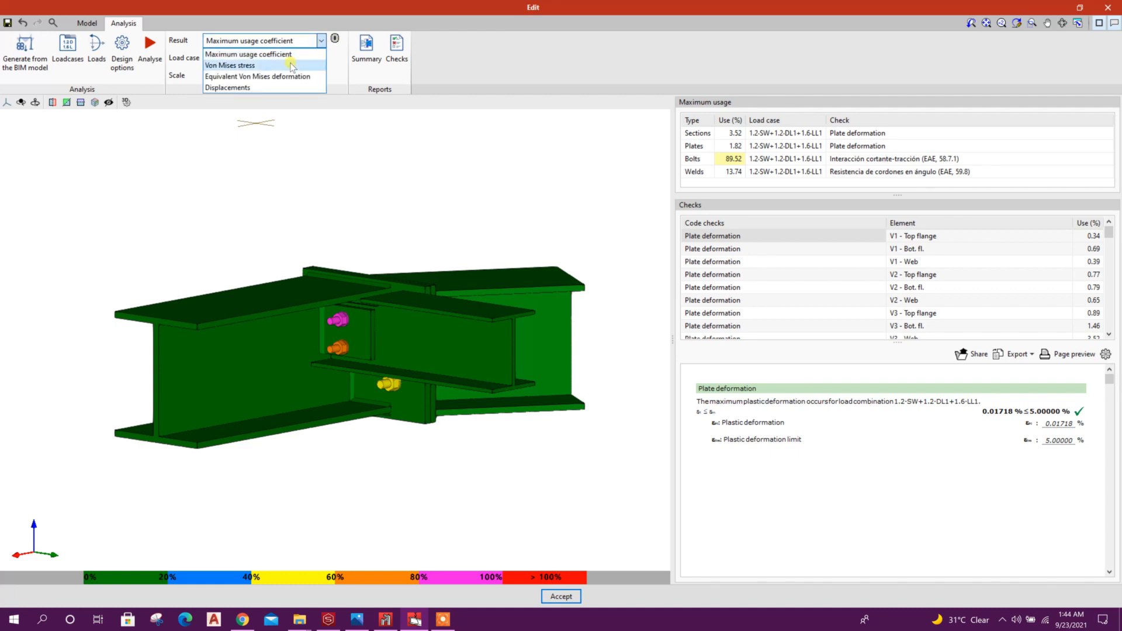
pyautogui.click(291, 65)
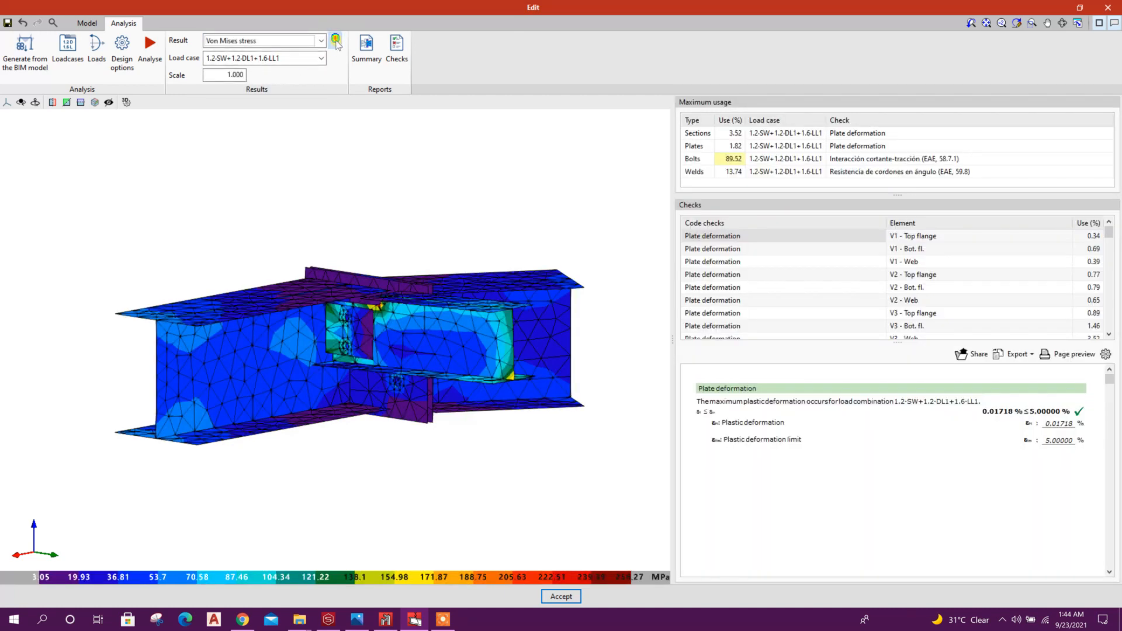
pyautogui.click(336, 40)
pyautogui.click(512, 366)
pyautogui.moveTo(434, 442); pyautogui.dragTo(391, 443, button='middle')
pyautogui.moveTo(363, 354); pyautogui.dragTo(327, 328, button='middle')
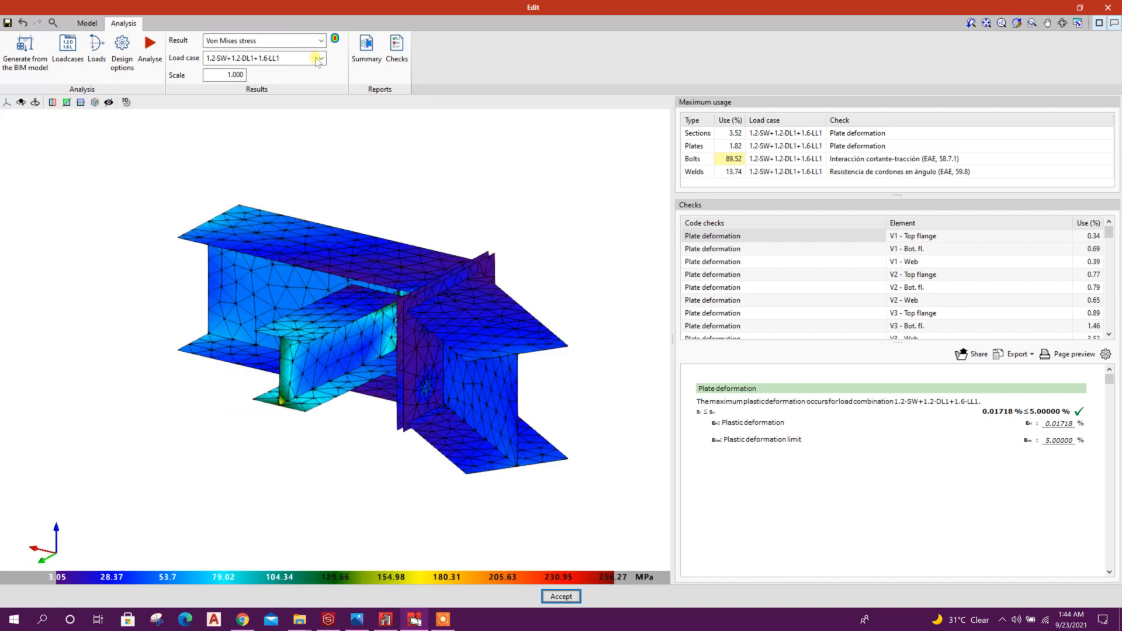
# Step: Display the Equivalent Von Mises deformation results at a scale of 5 and examine the deformed connection
pyautogui.click(263, 41)
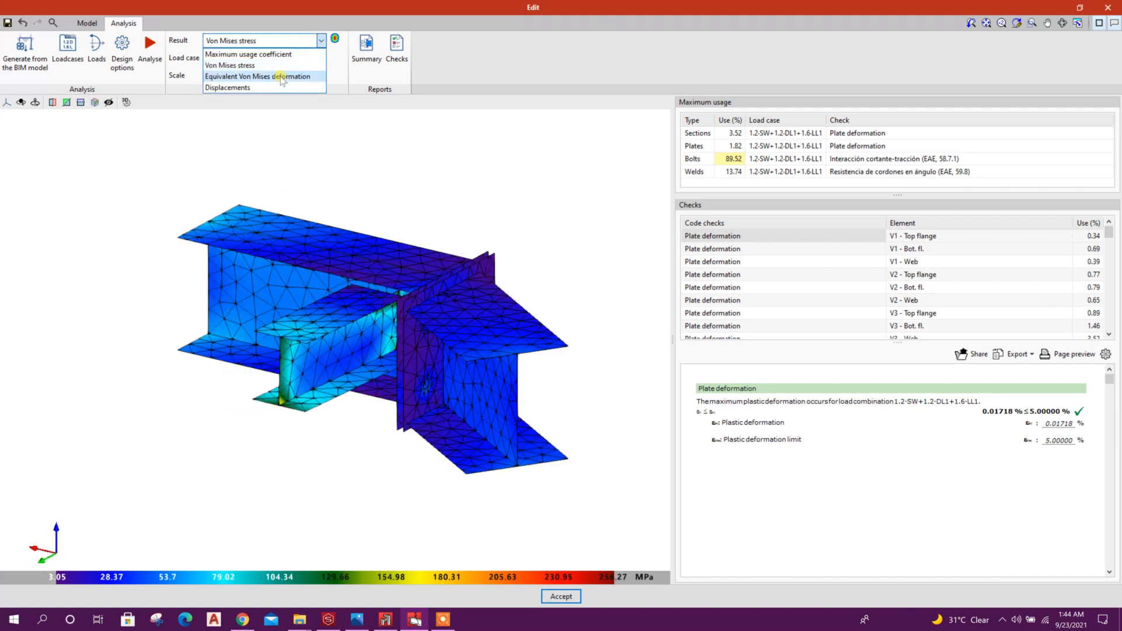
pyautogui.click(298, 77)
pyautogui.moveTo(501, 339); pyautogui.dragTo(280, 186, button='middle')
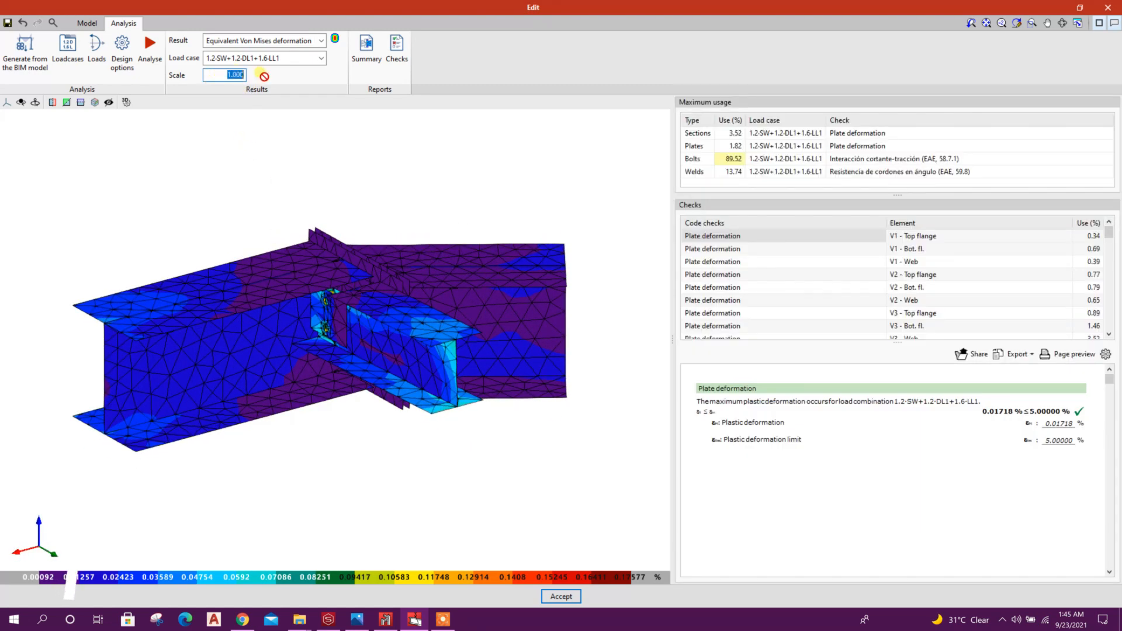
pyautogui.write('5')
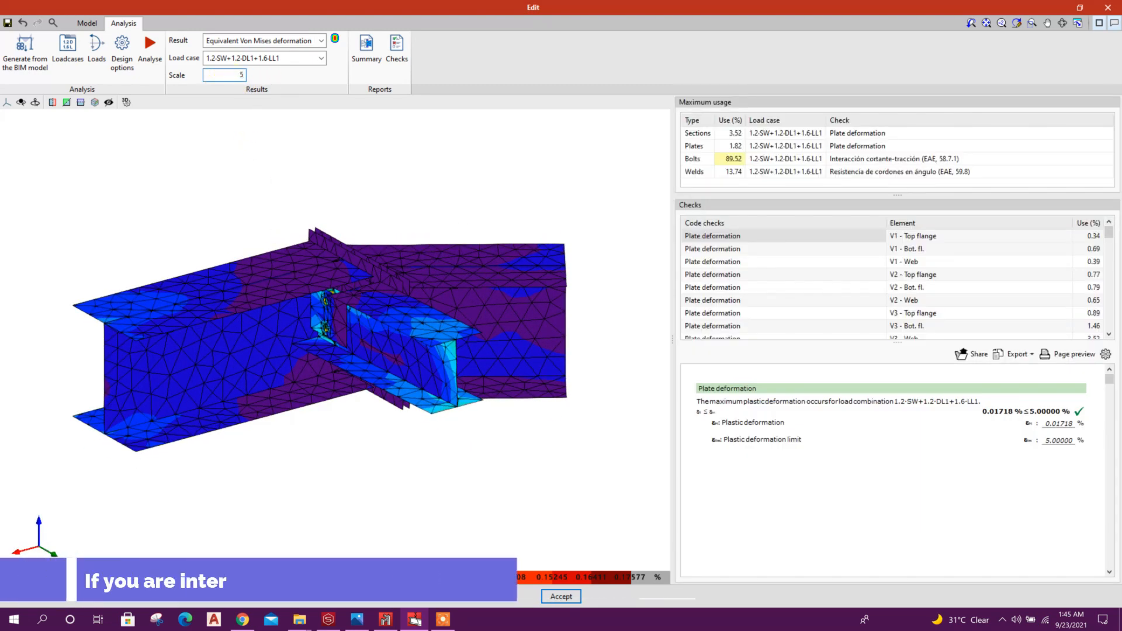
pyautogui.press('Return')
pyautogui.moveTo(380, 365); pyautogui.dragTo(362, 397, button='middle')
pyautogui.moveTo(350, 342); pyautogui.dragTo(257, 193, button='middle')
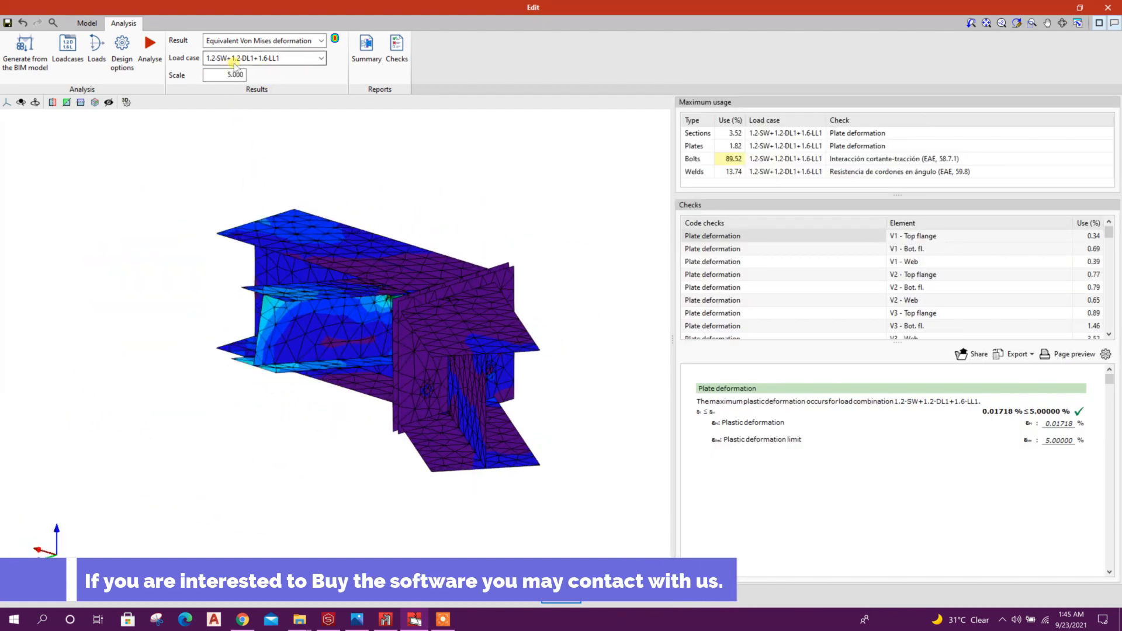
# Step: Display the Displacements results at a scale of 5 and examine the displaced connection
pyautogui.click(302, 41)
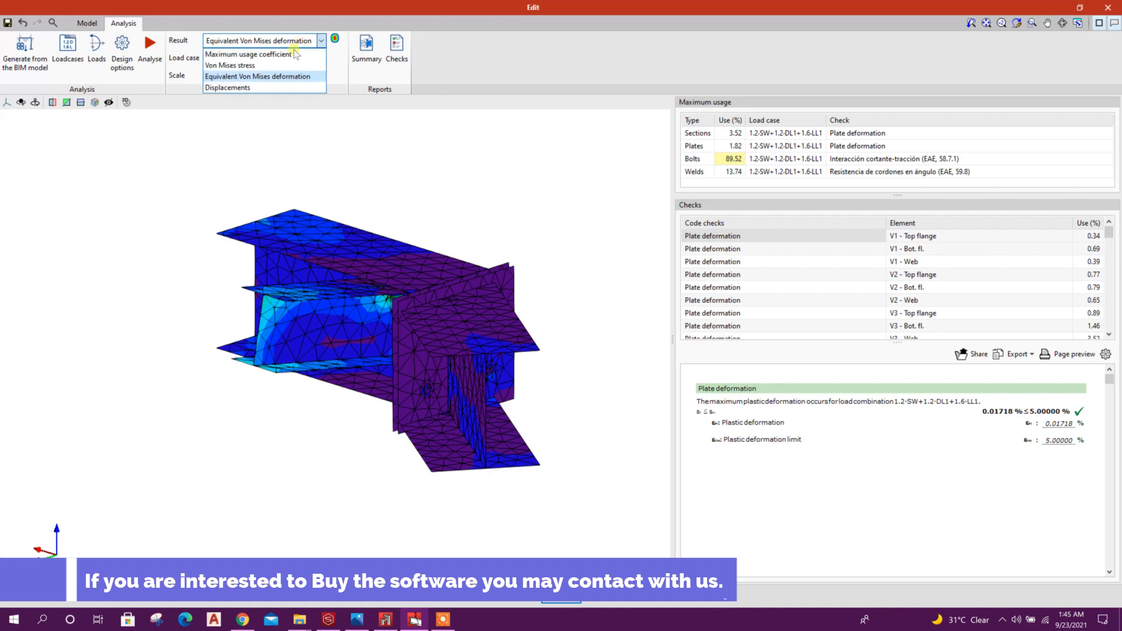
pyautogui.click(273, 89)
pyautogui.moveTo(343, 436); pyautogui.dragTo(393, 260, button='middle')
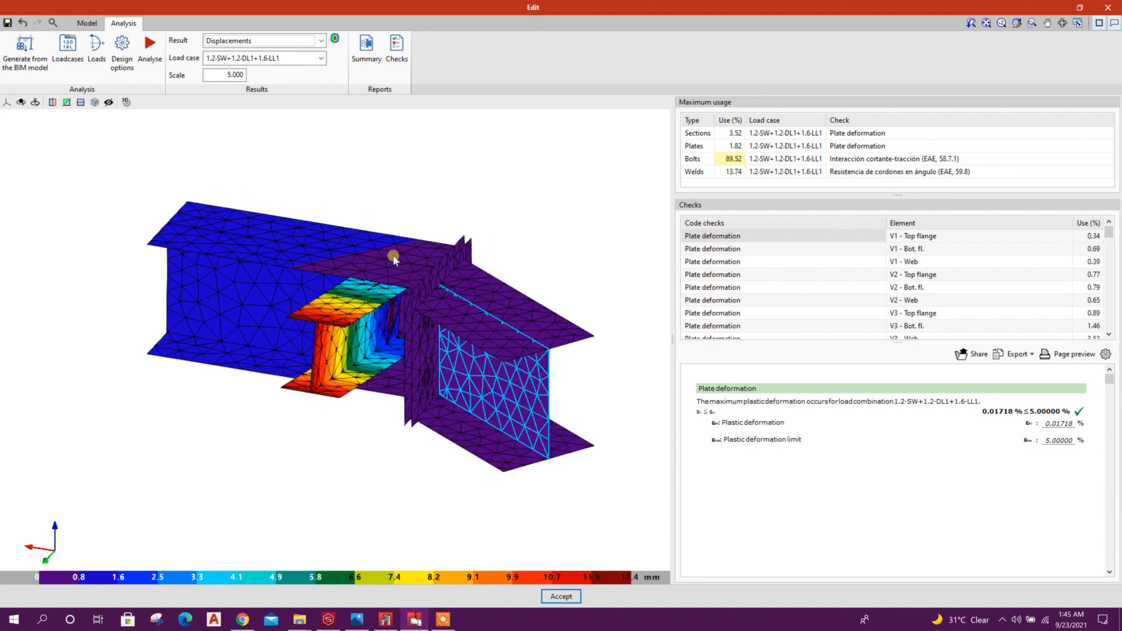
# Step: Display the Von Mises stress results at a scale of 2 and examine the stresses around the beams and bolted plates
pyautogui.click(321, 40)
pyautogui.click(257, 63)
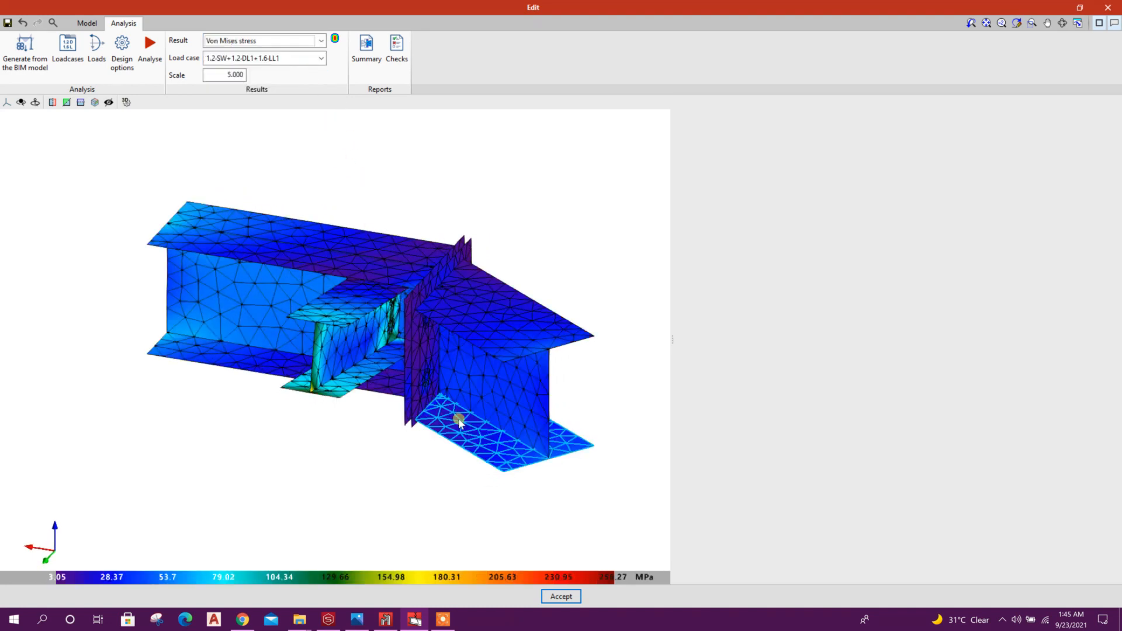
pyautogui.moveTo(458, 419); pyautogui.dragTo(561, 366, button='middle')
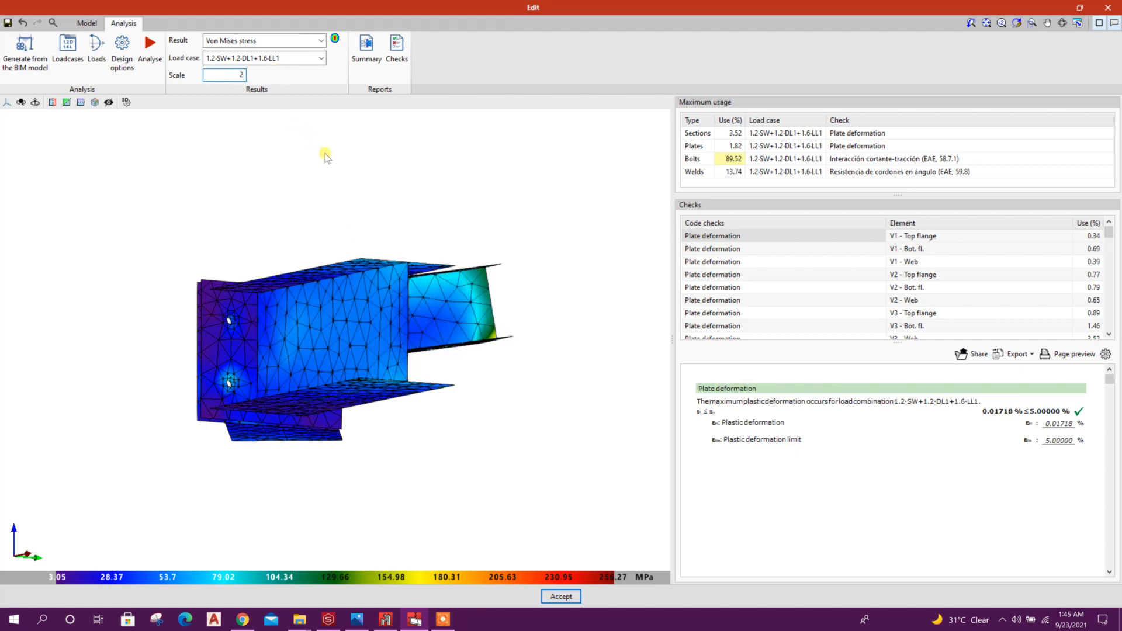
pyautogui.click(252, 38)
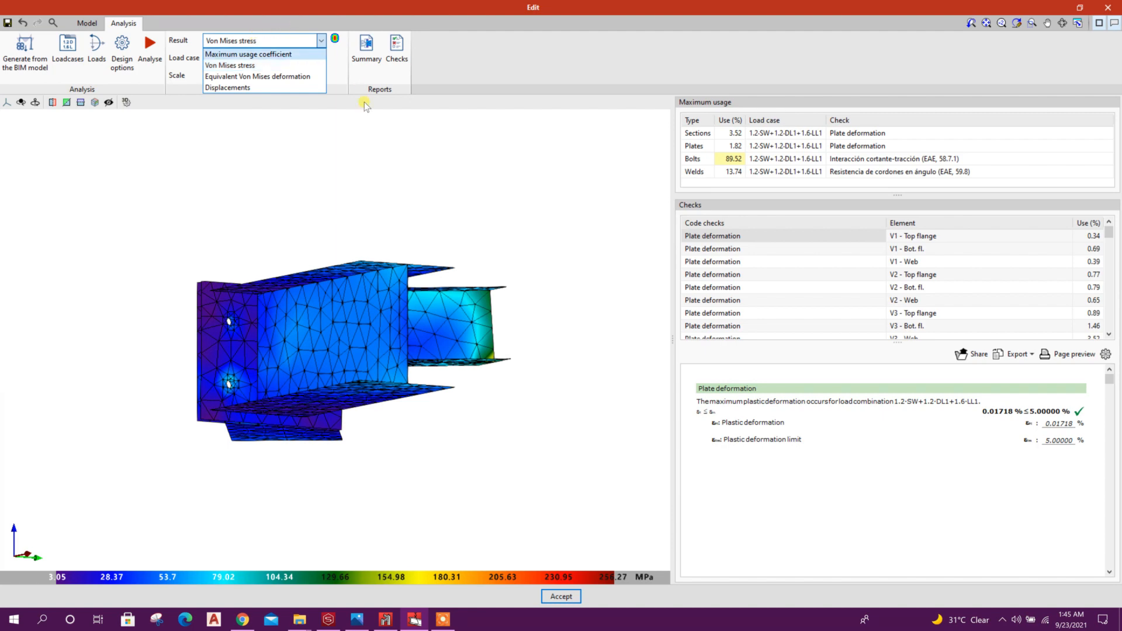
pyautogui.click(469, 30)
pyautogui.moveTo(551, 367); pyautogui.dragTo(385, 344, button='middle')
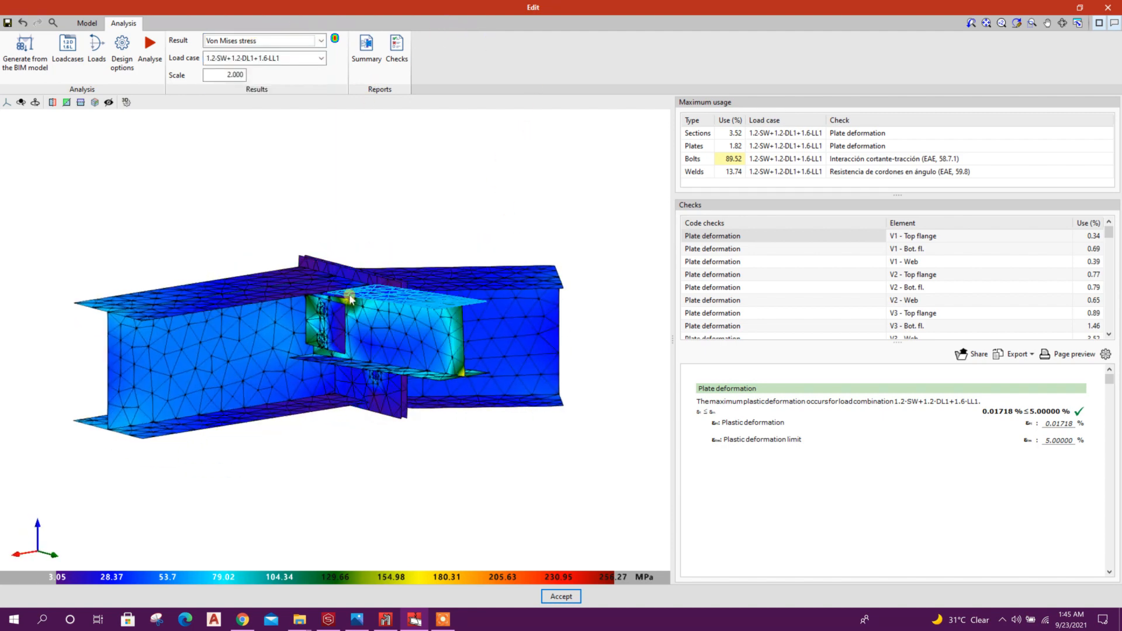
pyautogui.moveTo(349, 300); pyautogui.dragTo(459, 383, button='middle')
pyautogui.scroll(1, 456, 374)
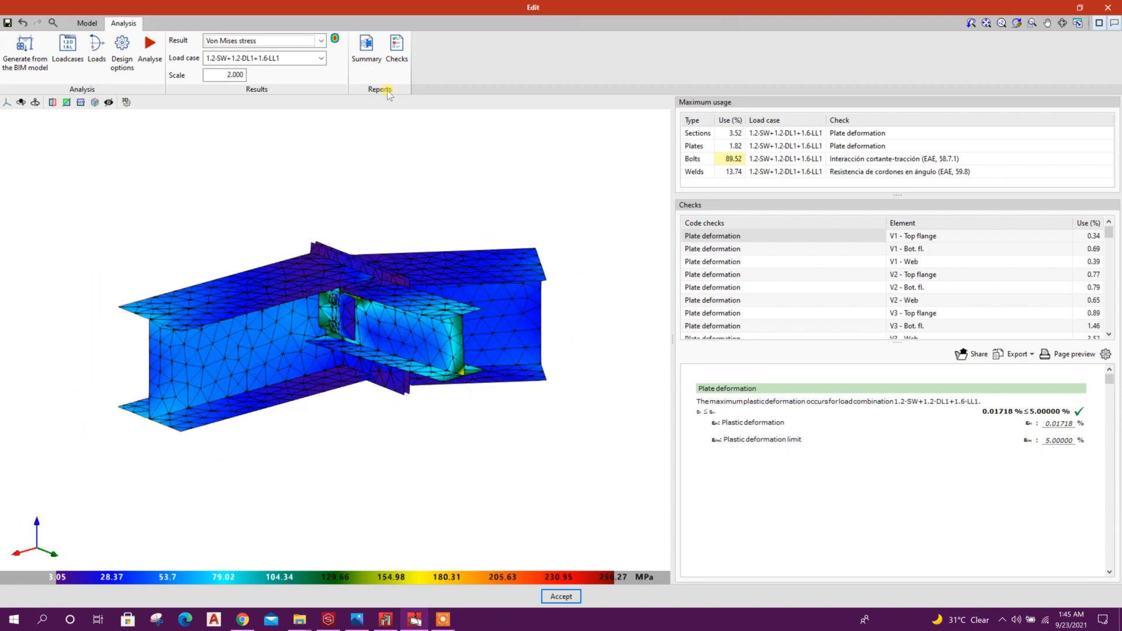
# Step: Generate the summary report with connection components, loads, checks and notes, and review its tables and export formats
pyautogui.click(367, 59)
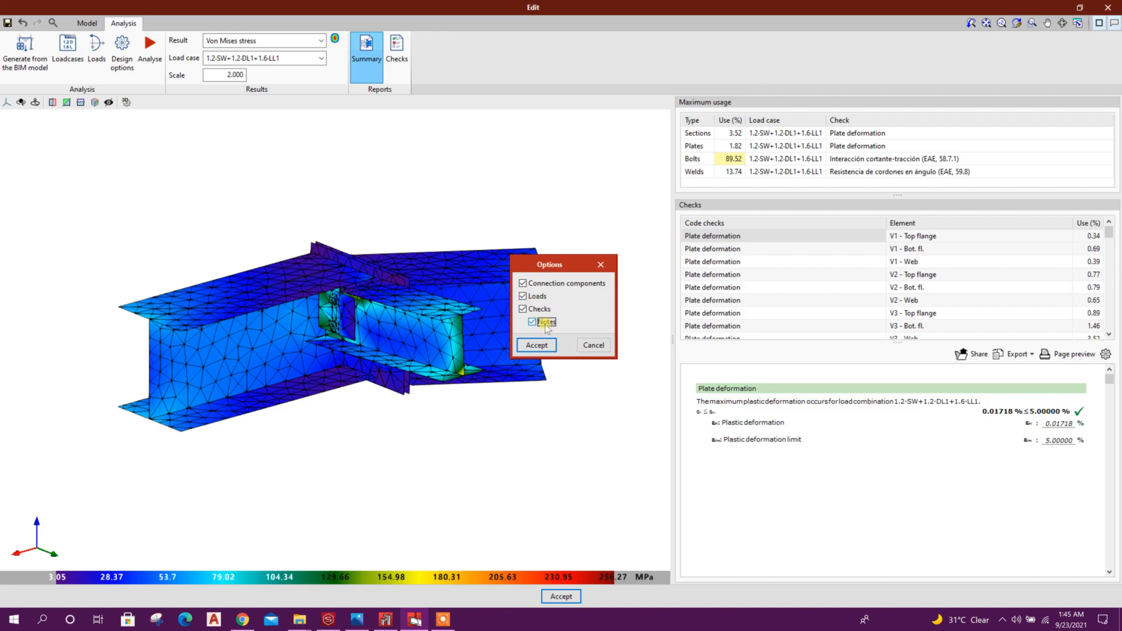
pyautogui.click(537, 345)
pyautogui.scroll(-5, 728, 146)
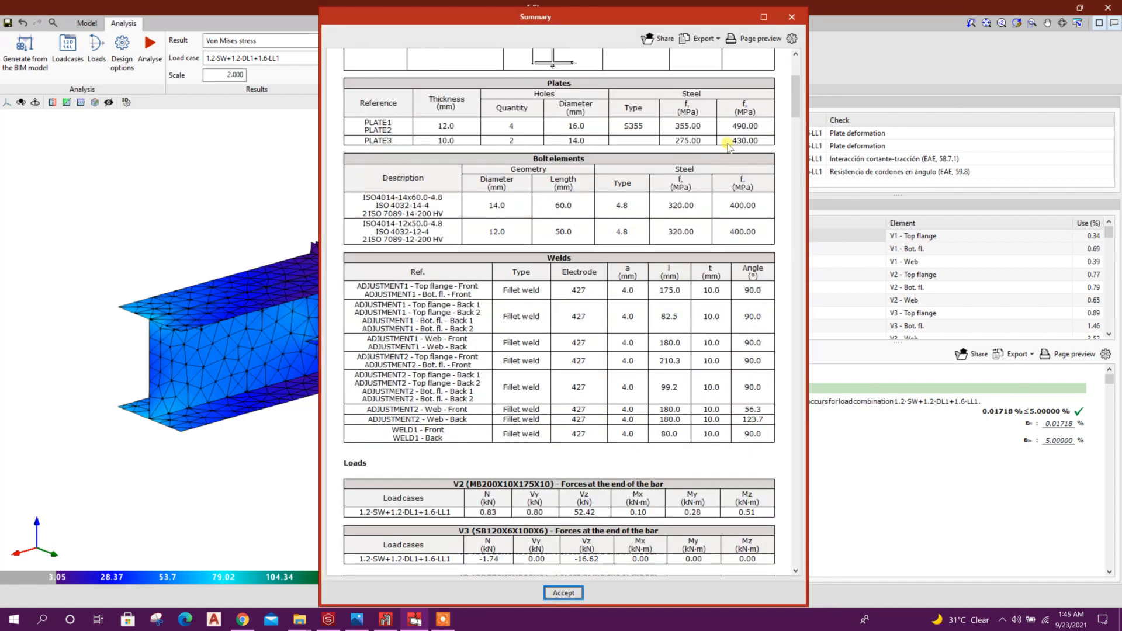
pyautogui.moveTo(791, 95); pyautogui.dragTo(762, 54)
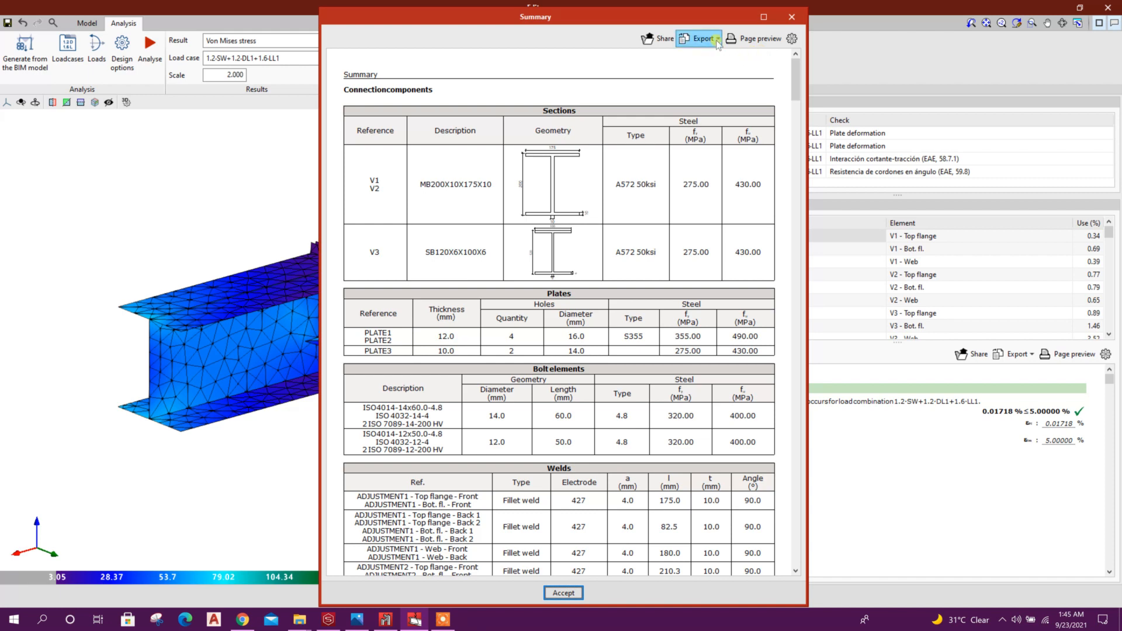
pyautogui.click(708, 39)
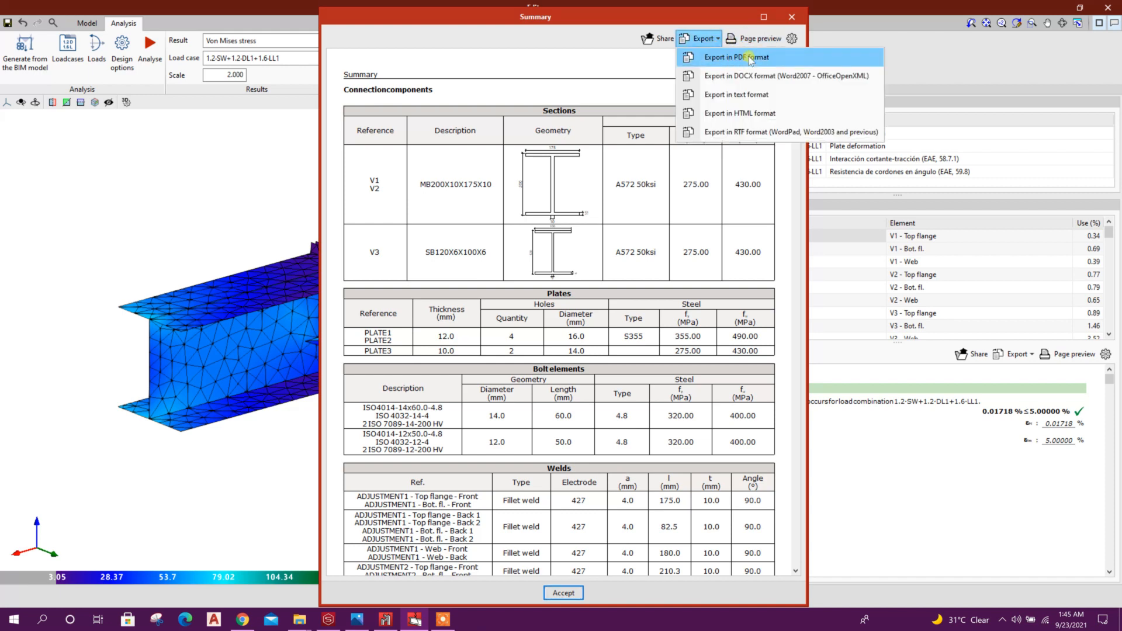
pyautogui.click(681, 29)
pyautogui.click(792, 17)
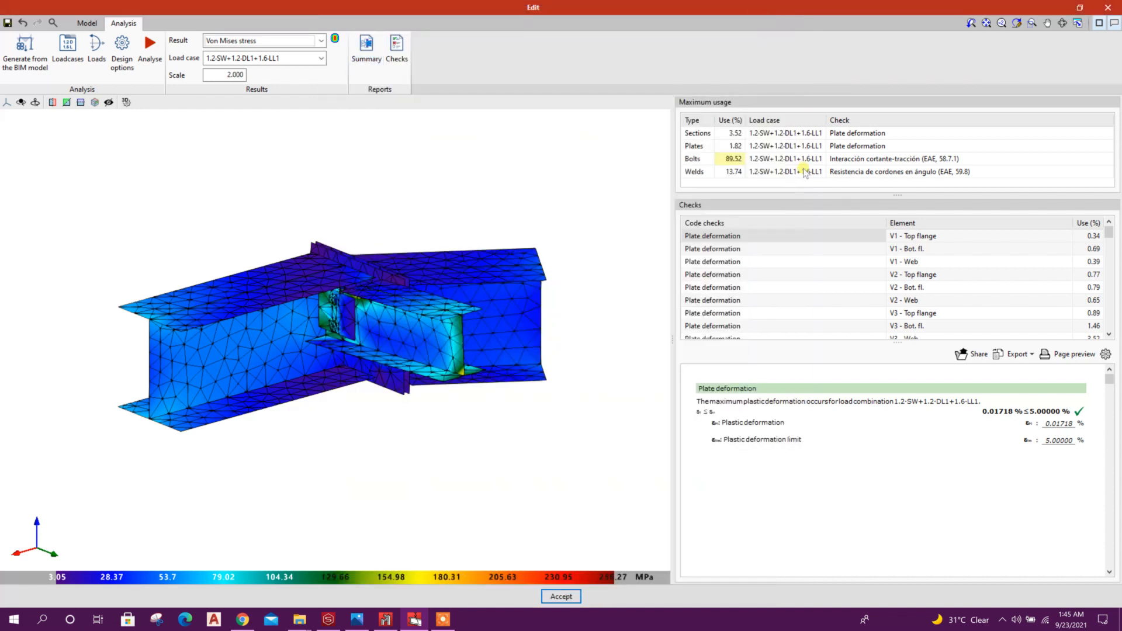
# Step: Open the full checks report of the connection, review it through to the end and close it
pyautogui.click(399, 58)
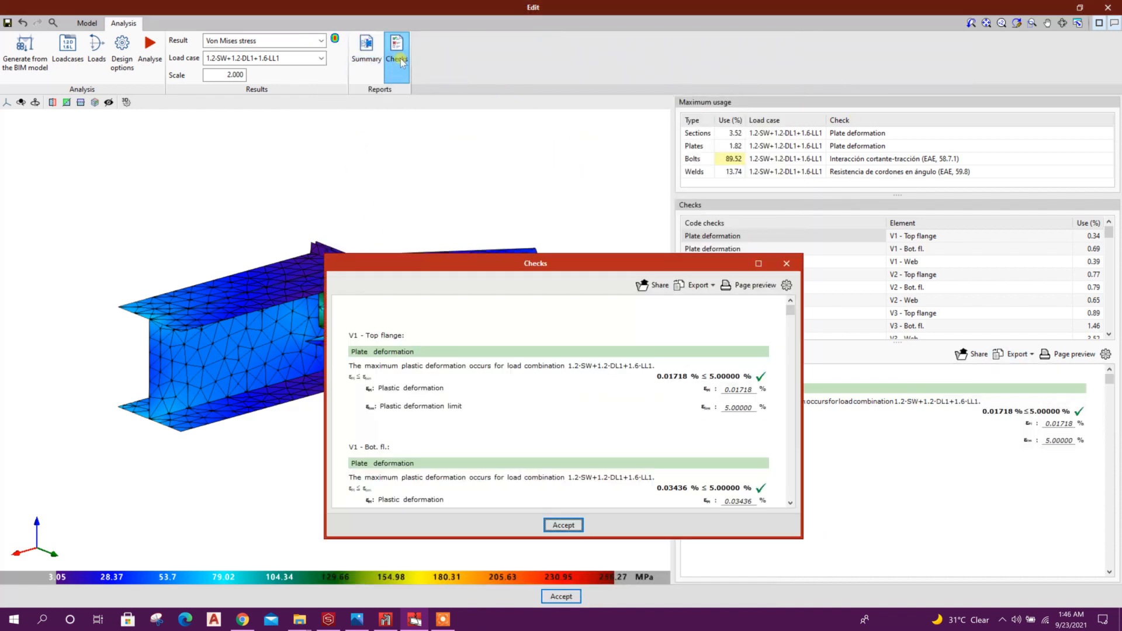
pyautogui.scroll(-3, 664, 393)
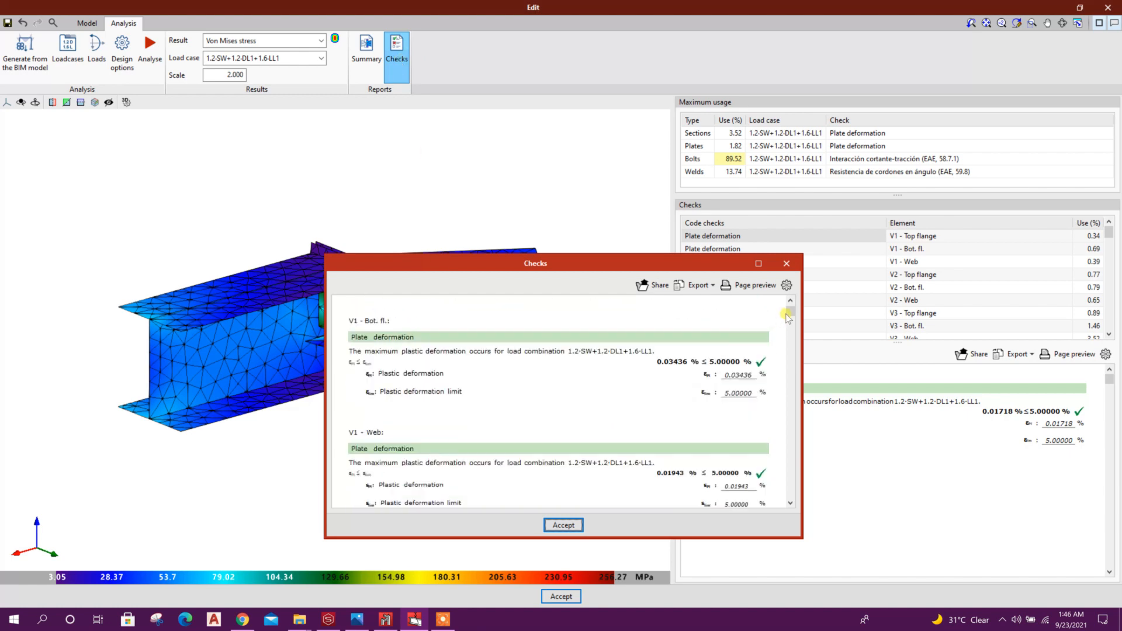
pyautogui.moveTo(788, 316); pyautogui.dragTo(773, 468)
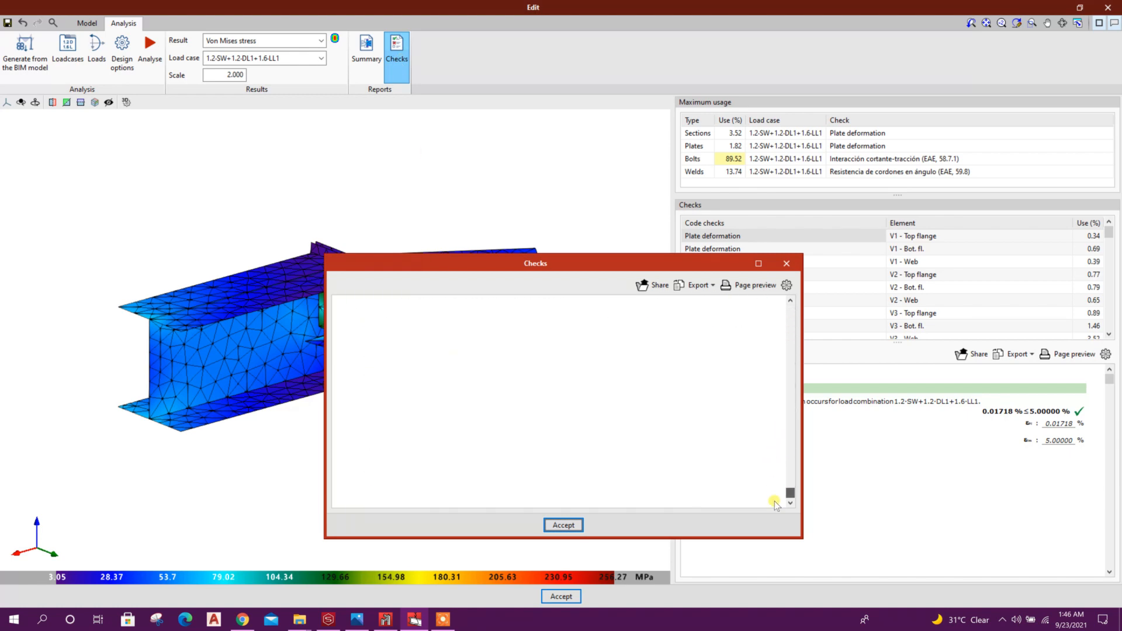
pyautogui.scroll(-5, 768, 409)
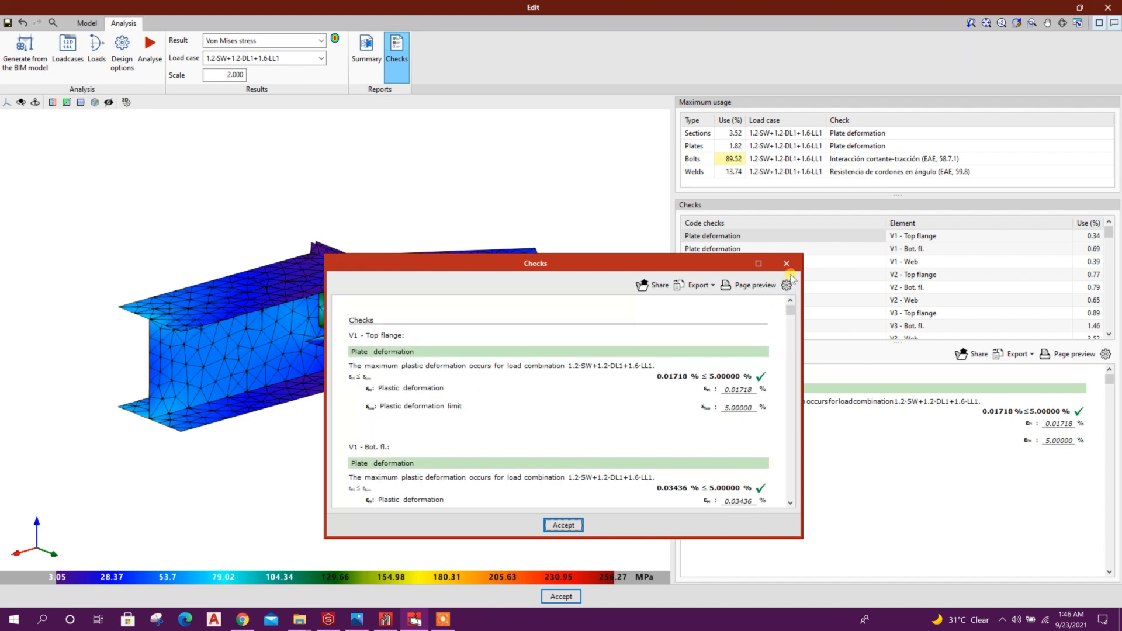
pyautogui.click(787, 263)
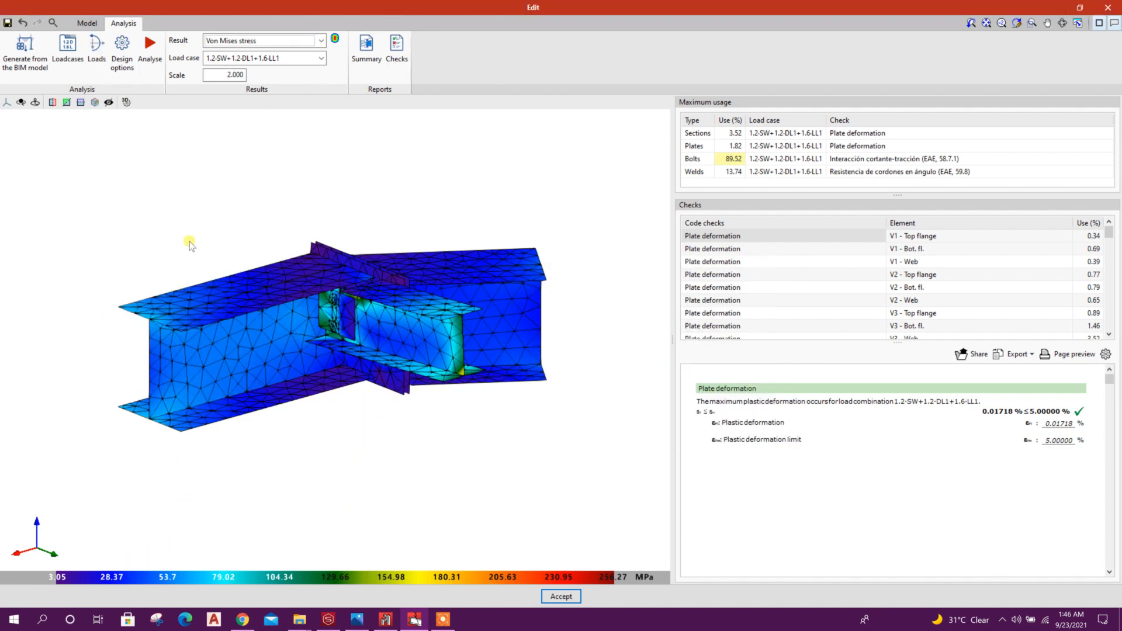
# Step: Accept the analysed connection and examine the finished joint within the 3D steel structure
pyautogui.click(568, 596)
pyautogui.scroll(1, 740, 415)
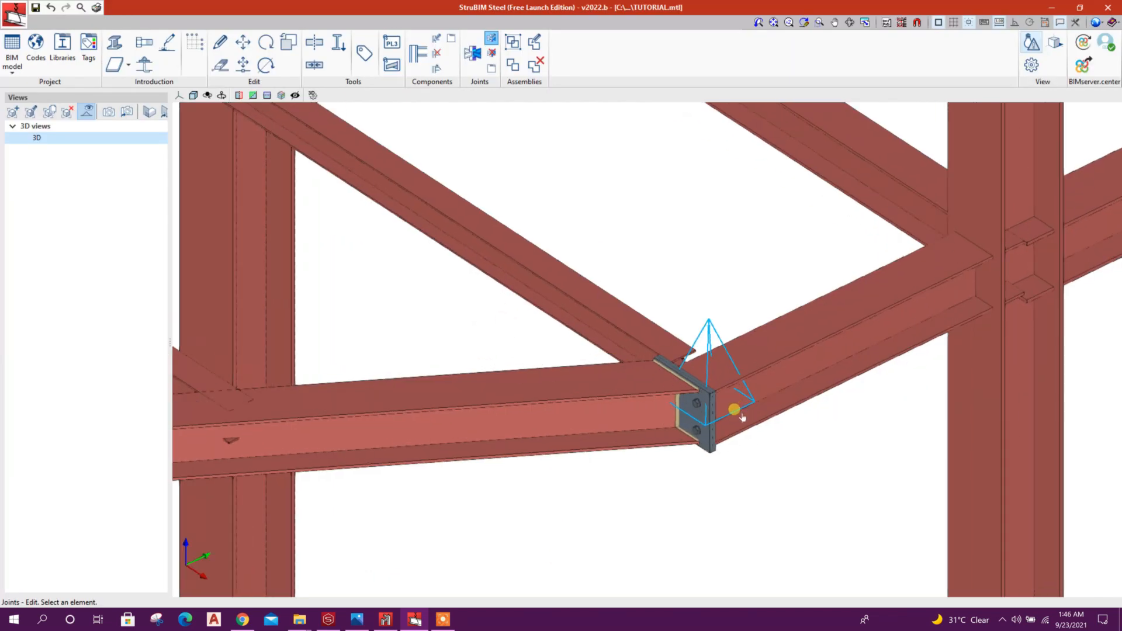
pyautogui.keyDown('shift'); pyautogui.moveTo(711, 396); pyautogui.dragTo(614, 324, button='middle'); pyautogui.keyUp('shift')
pyautogui.scroll(-5, 609, 399)
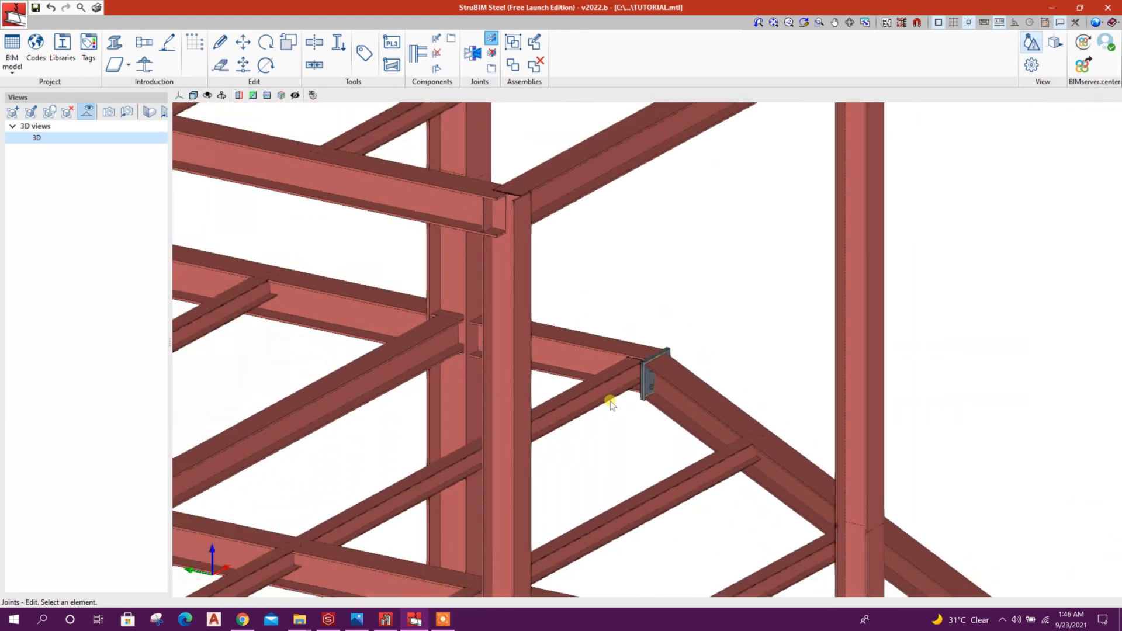
pyautogui.keyDown('shift'); pyautogui.moveTo(658, 408); pyautogui.dragTo(585, 365, button='middle'); pyautogui.keyUp('shift')
pyautogui.scroll(-1, 675, 383)
pyautogui.keyDown('shift'); pyautogui.moveTo(674, 383); pyautogui.dragTo(526, 459, button='middle'); pyautogui.keyUp('shift')
pyautogui.scroll(2, 640, 440)
pyautogui.scroll(1, 641, 441)
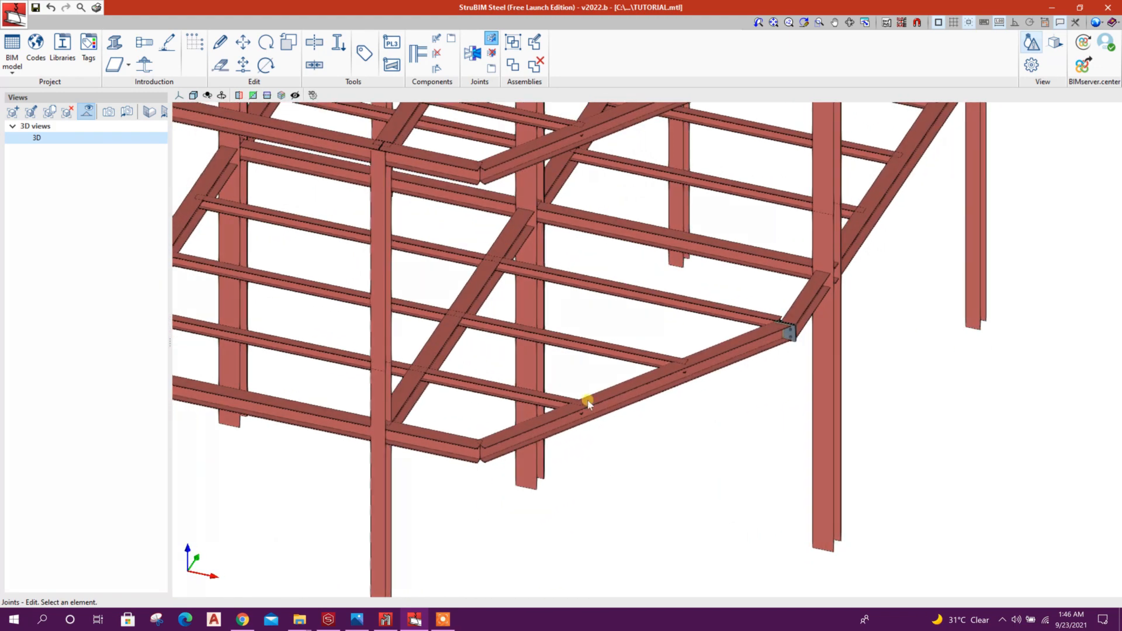
pyautogui.moveTo(586, 425)
pyautogui.keyDown('shift'); pyautogui.mouseDown(button='middle')
pyautogui.moveTo(670, 421)
pyautogui.moveTo(654, 391)
pyautogui.moveTo(639, 425)
pyautogui.moveTo(690, 450)
pyautogui.mouseUp(button='middle'); pyautogui.keyUp('shift')
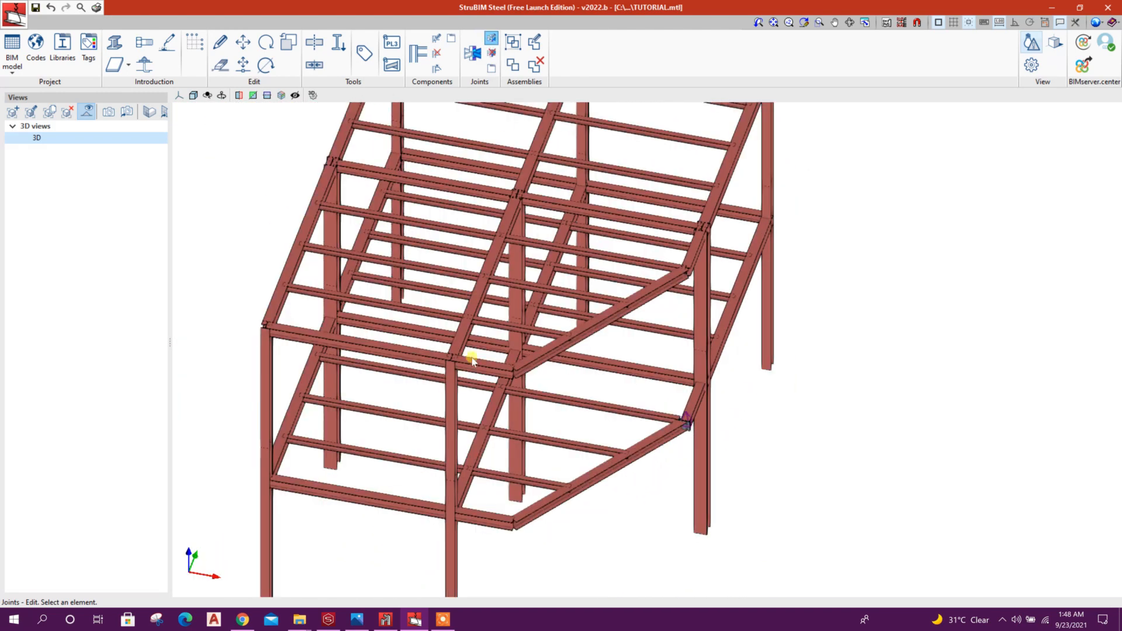
# Step: Reopen the bolted beam joint for editing and display its Von Mises stress results
pyautogui.click(744, 419)
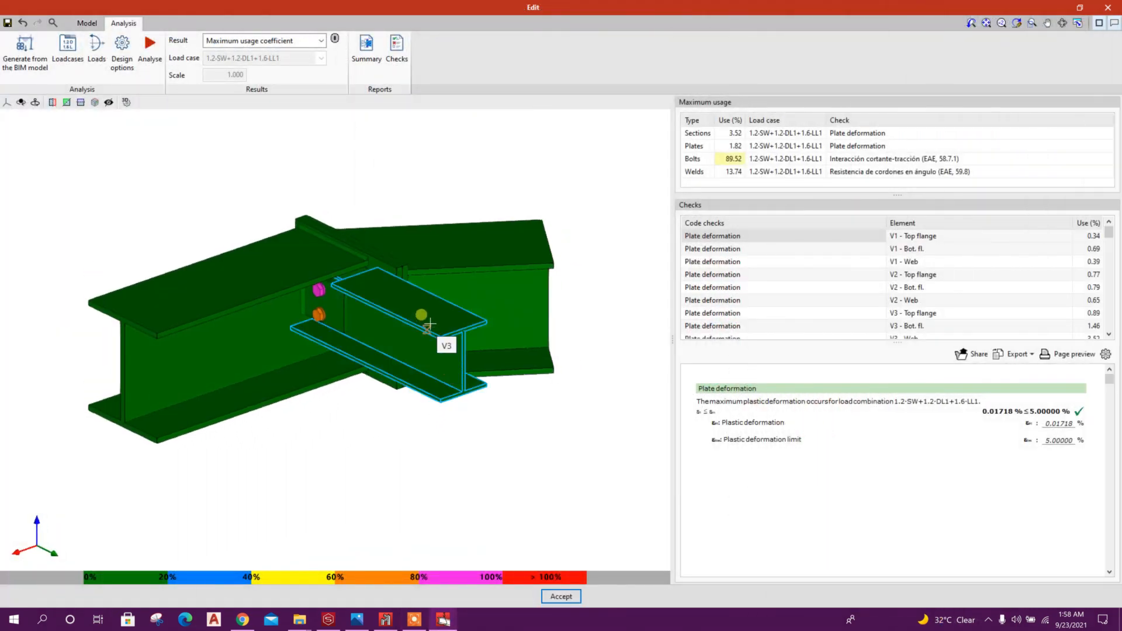
pyautogui.keyDown('shift'); pyautogui.moveTo(443, 345); pyautogui.dragTo(484, 387, button='middle'); pyautogui.keyUp('shift')
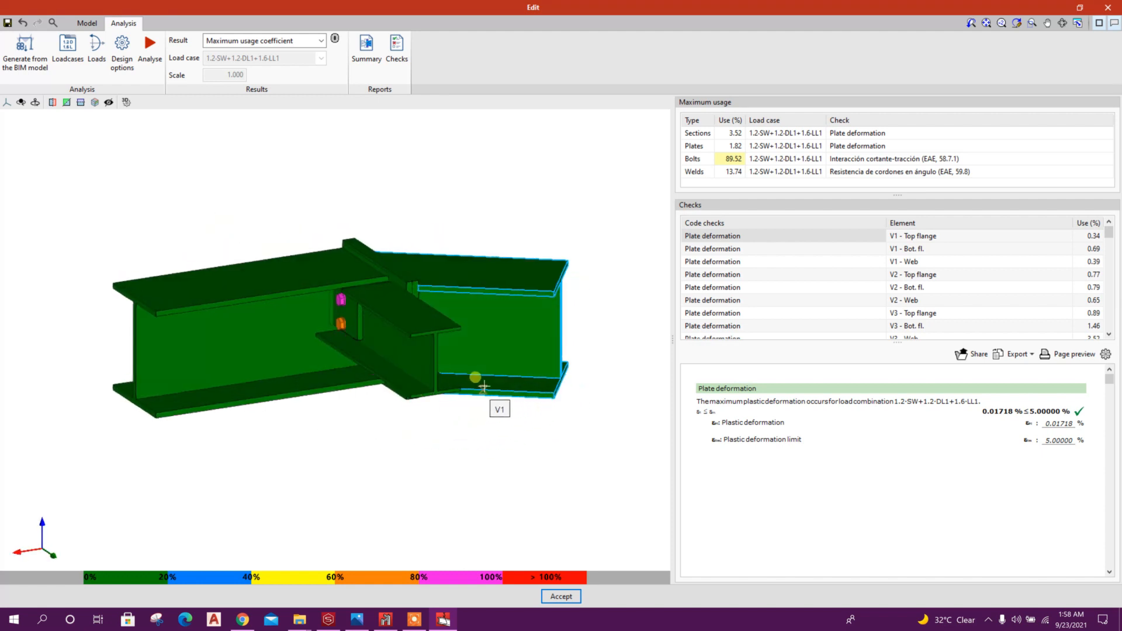
pyautogui.click(321, 41)
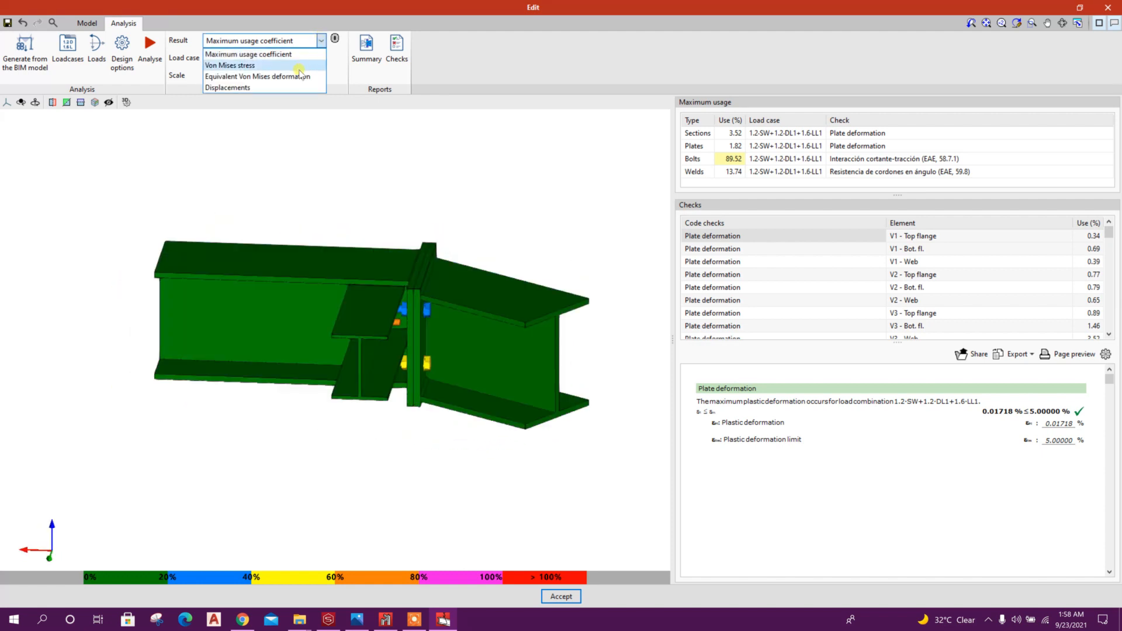
pyautogui.click(301, 66)
pyautogui.keyDown('shift'); pyautogui.moveTo(471, 295); pyautogui.dragTo(460, 324, button='middle'); pyautogui.keyUp('shift')
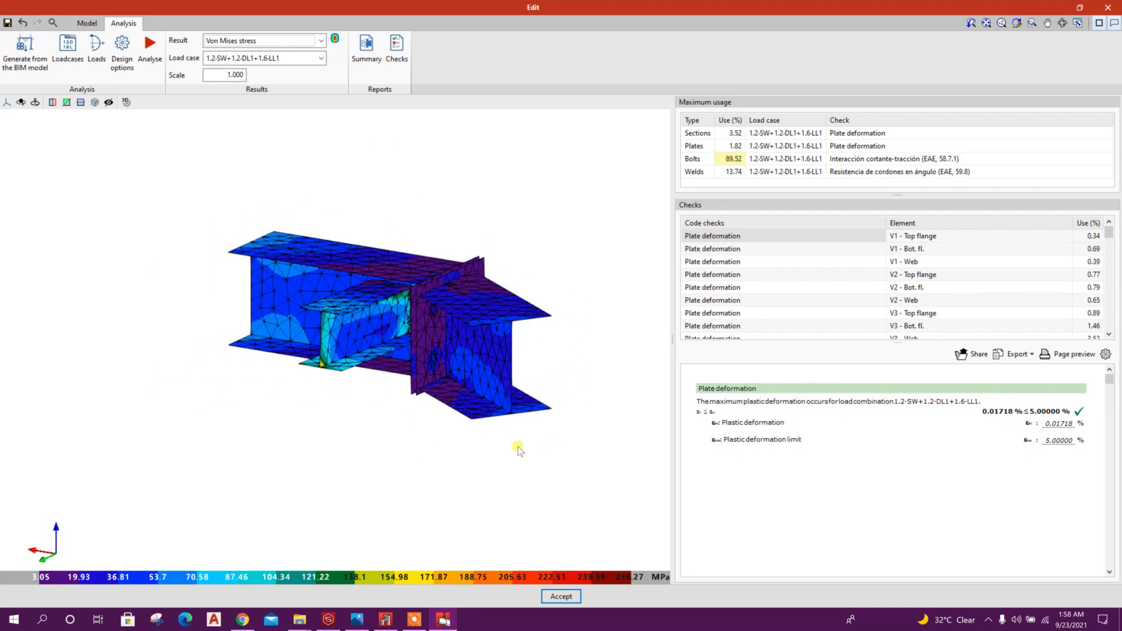
# Step: Switch to CYPE 3D and open the column connection at node N16 for editing
pyautogui.click(392, 625)
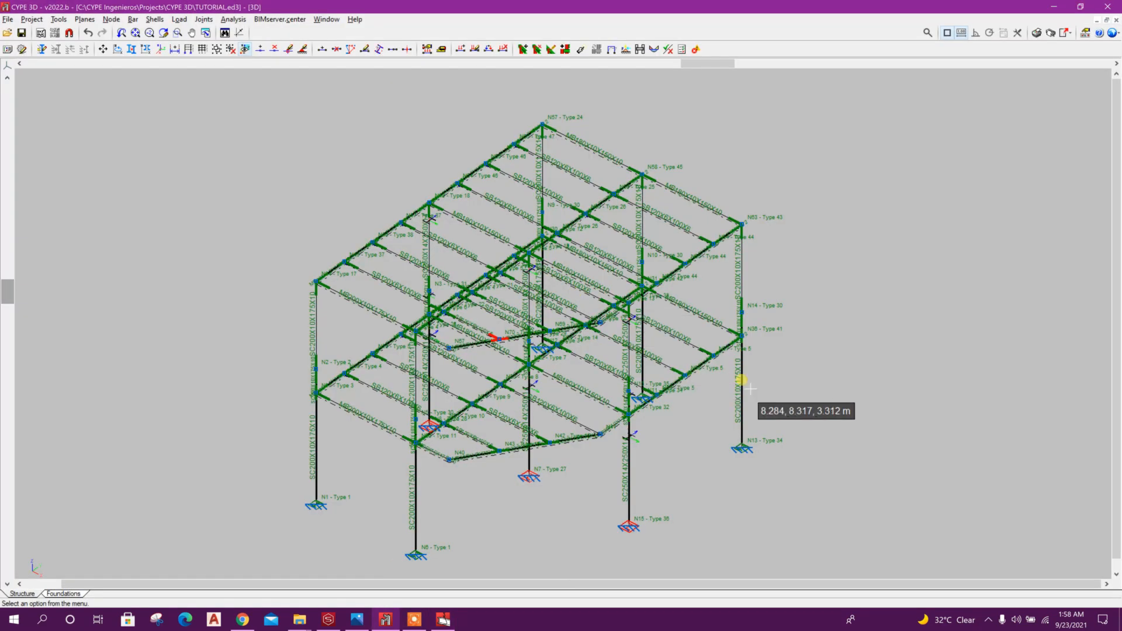
pyautogui.keyDown('shift'); pyautogui.moveTo(741, 382); pyautogui.dragTo(666, 393, button='middle'); pyautogui.keyUp('shift')
pyautogui.scroll(3, 607, 337)
pyautogui.scroll(3, 627, 401)
pyautogui.scroll(1, 629, 401)
pyautogui.keyDown('shift'); pyautogui.moveTo(773, 429); pyautogui.dragTo(761, 420, button='middle'); pyautogui.keyUp('shift')
pyautogui.click(204, 20)
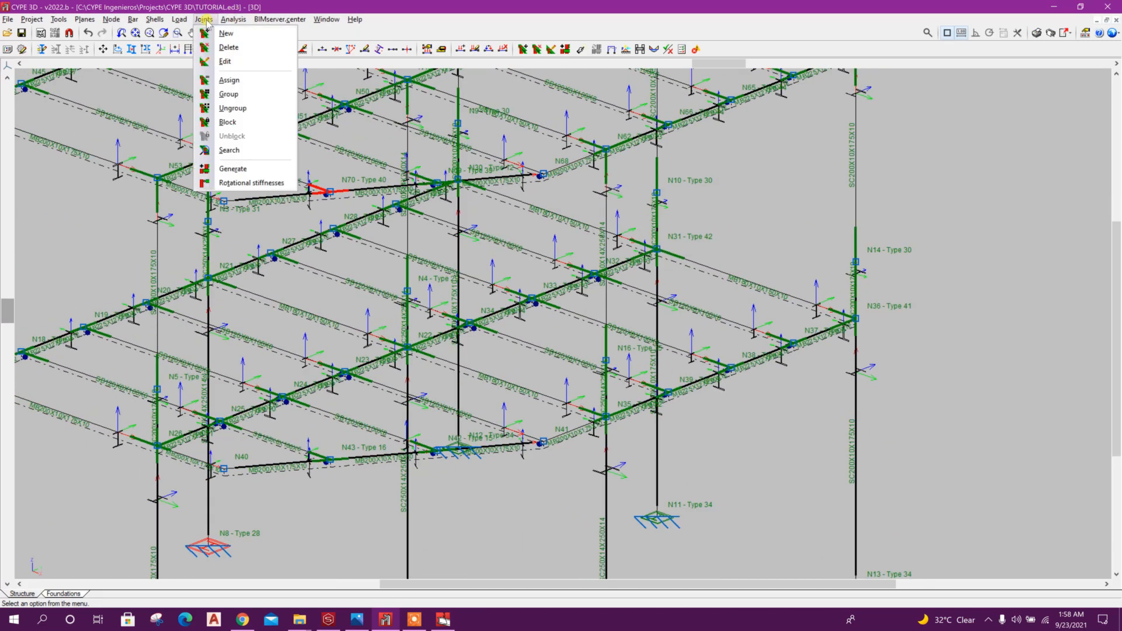
pyautogui.click(227, 61)
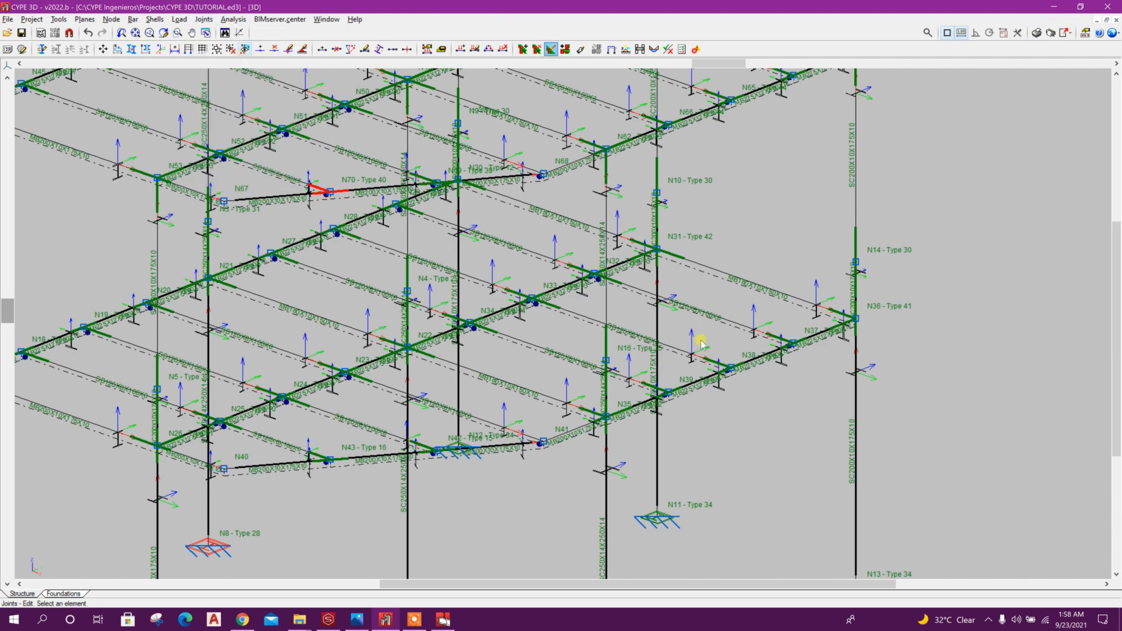
pyautogui.click(604, 358)
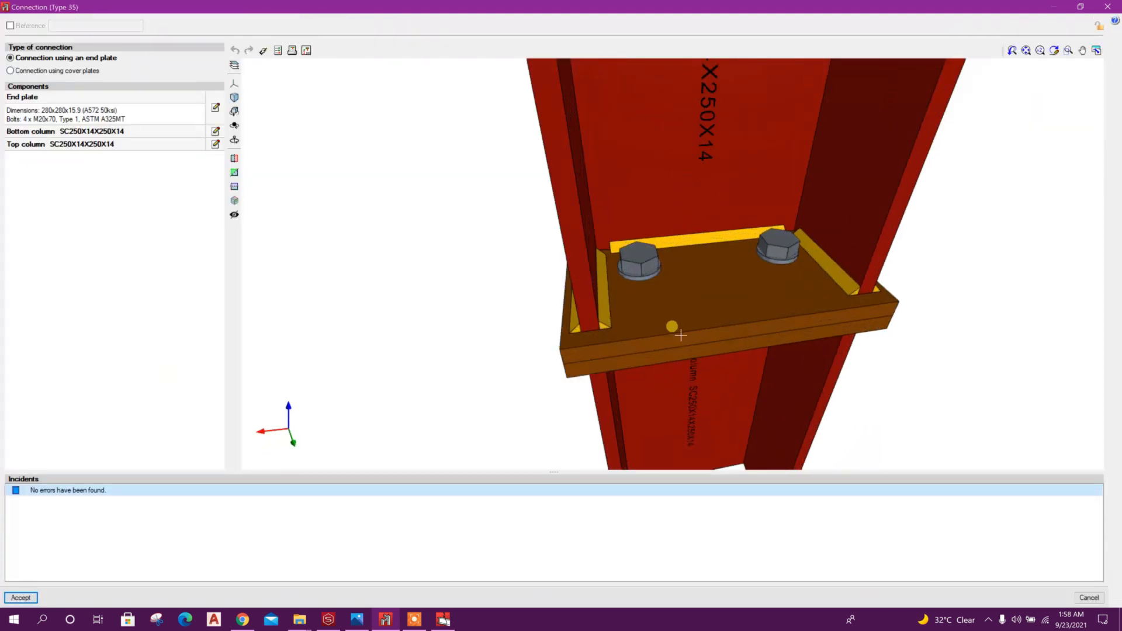
# Step: Change the column connection to cover plates and design it with the configuration defined for the job, without prestressed bolts
pyautogui.moveTo(649, 336); pyautogui.dragTo(744, 339)
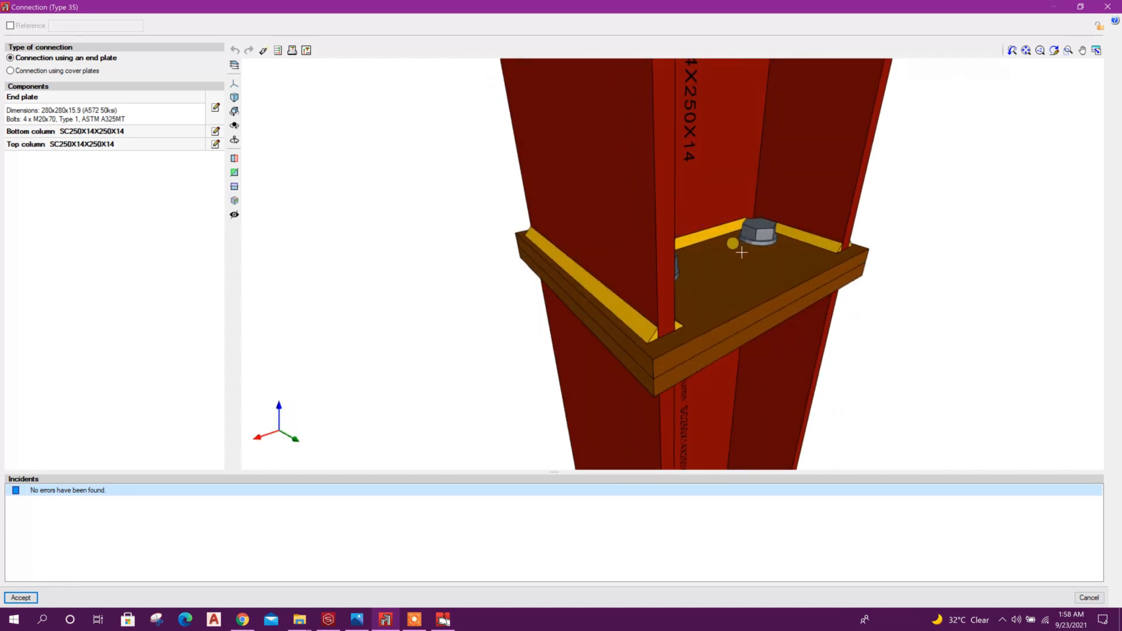
pyautogui.scroll(-3, 737, 257)
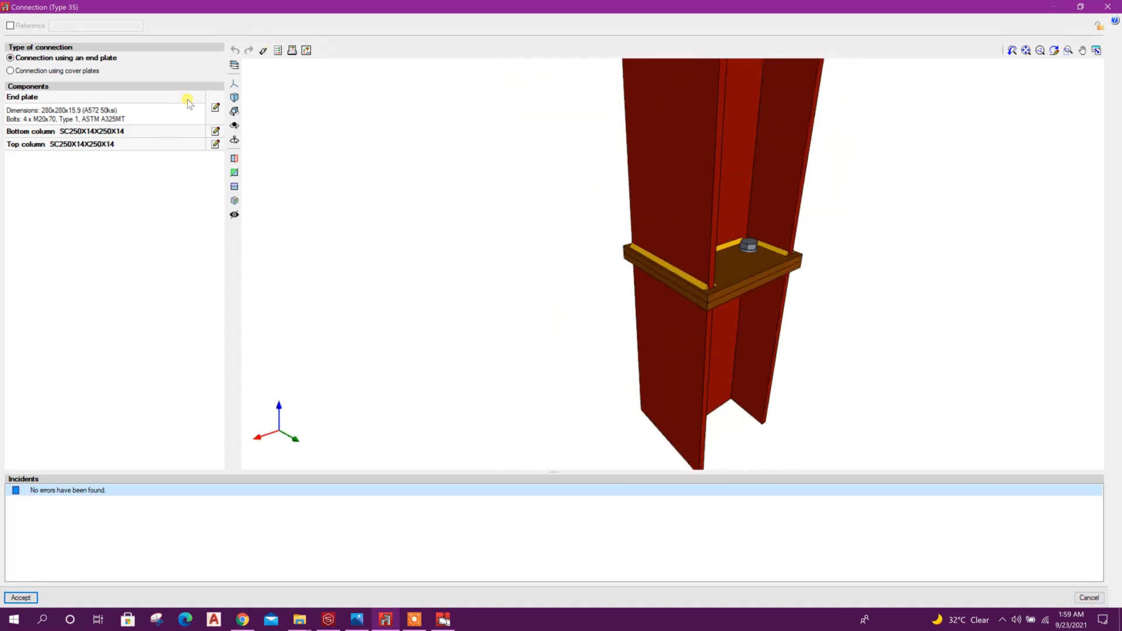
pyautogui.click(63, 70)
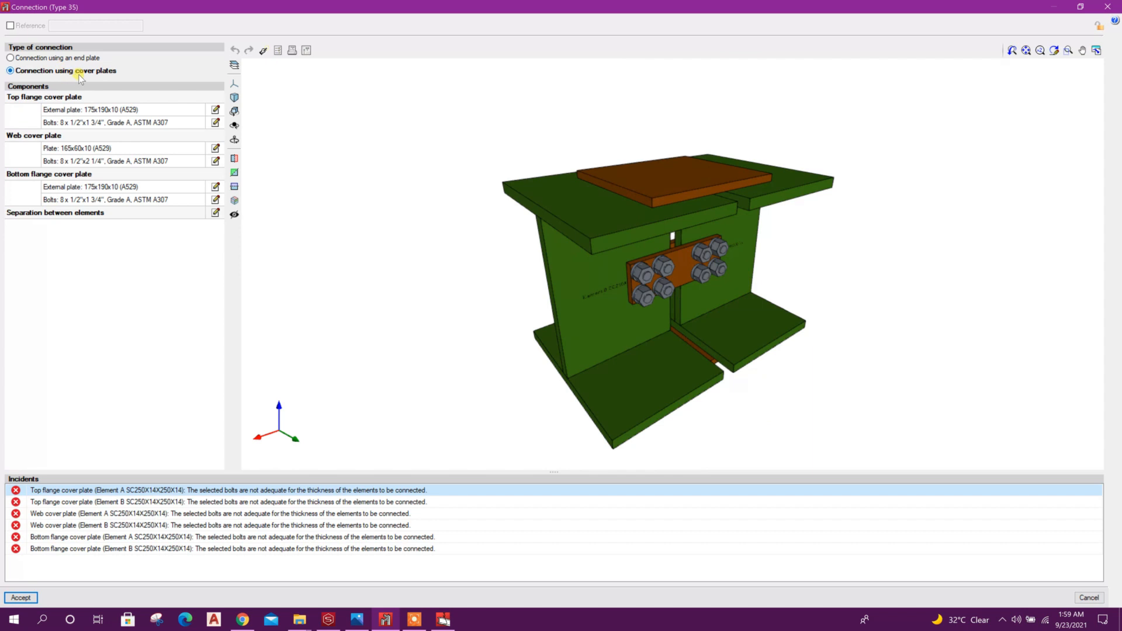
pyautogui.click(263, 51)
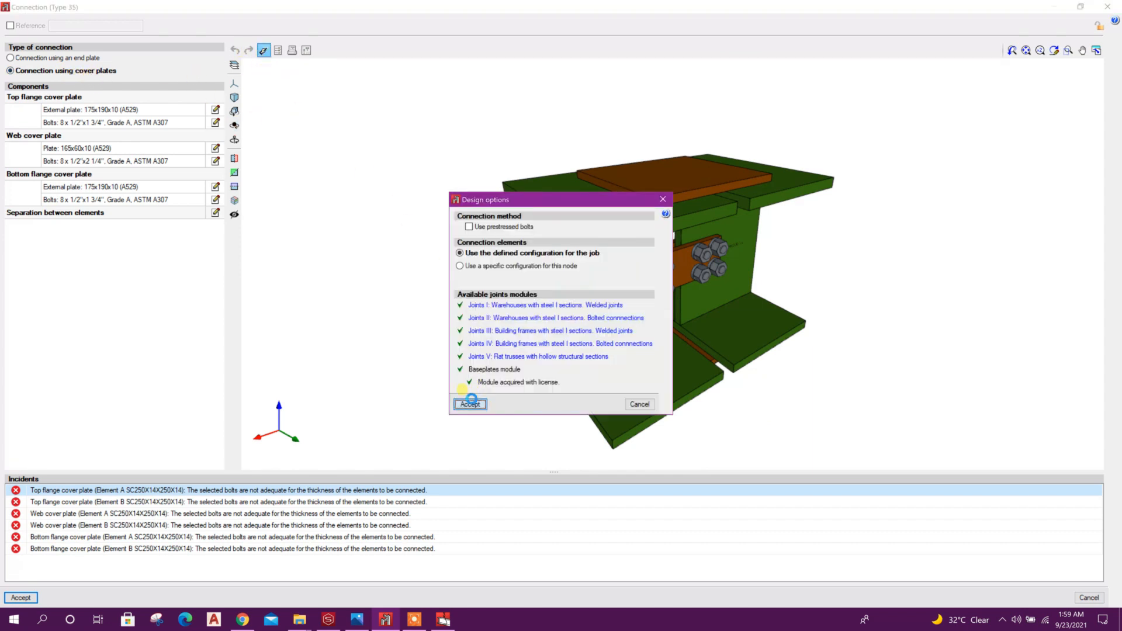
pyautogui.click(471, 403)
# Step: Review the code checks for the cover plate and elements A and B, and accept the node N16 column connection
pyautogui.click(471, 333)
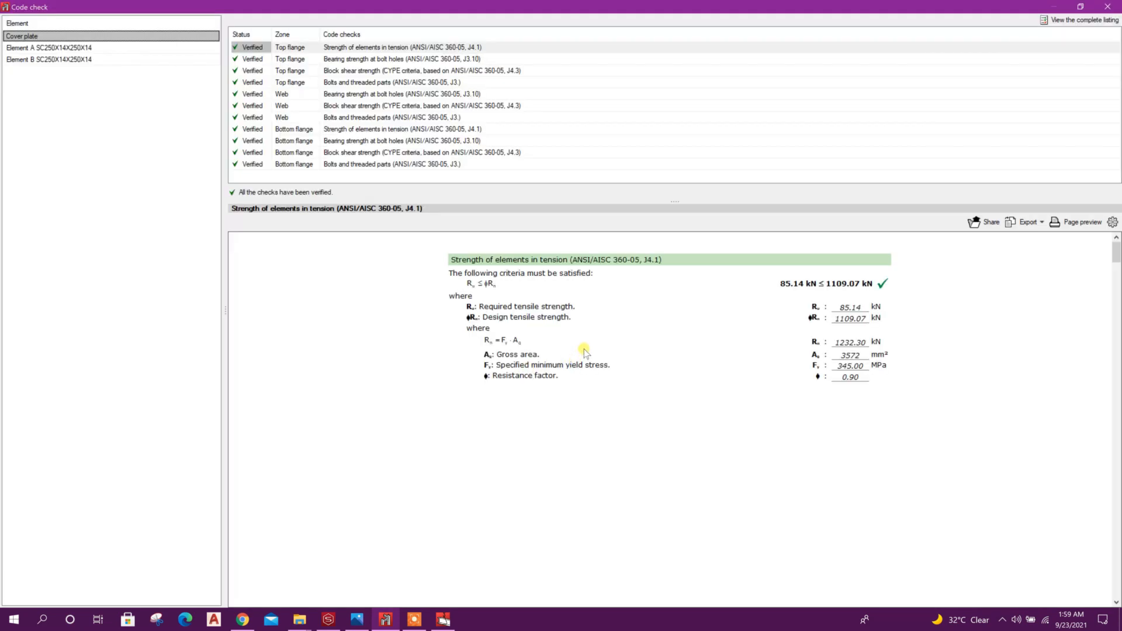
pyautogui.click(122, 51)
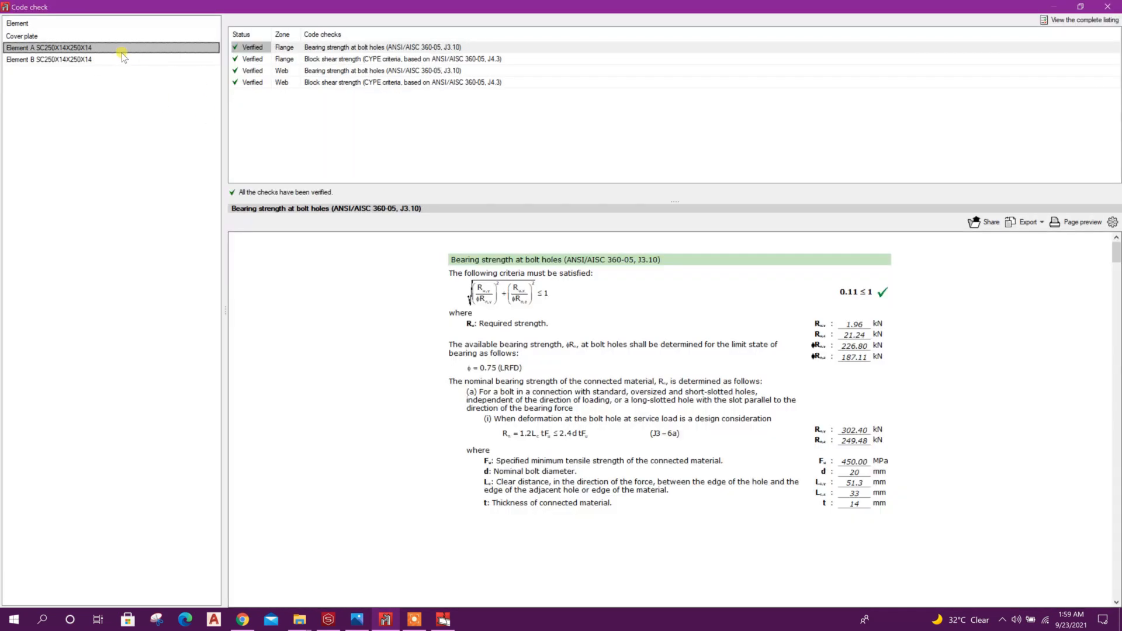
pyautogui.click(121, 60)
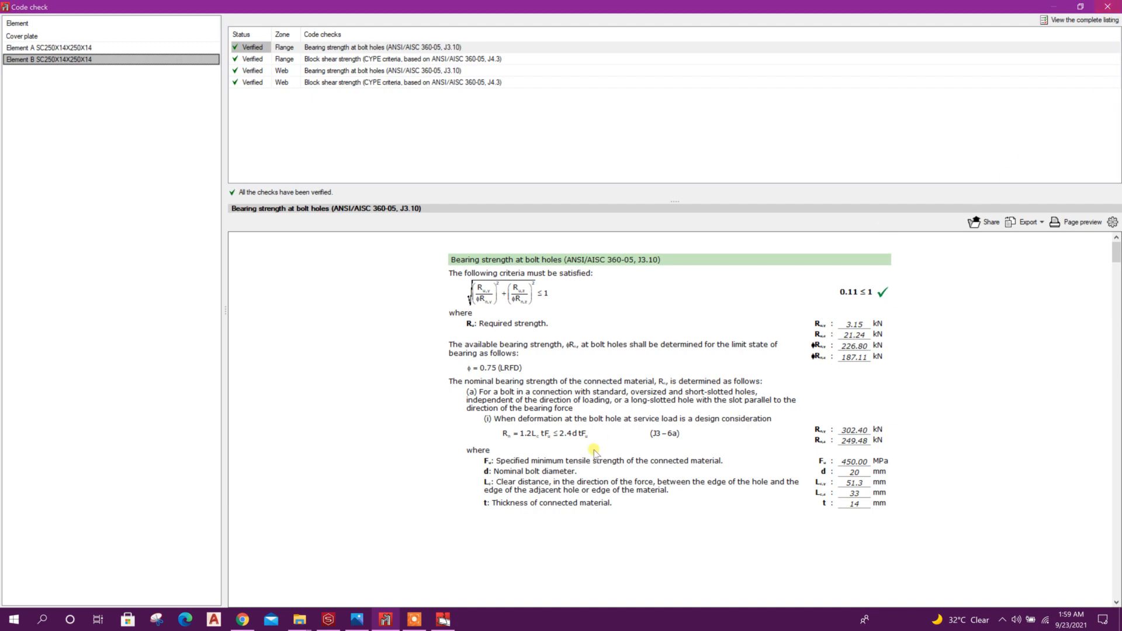
pyautogui.click(1106, 11)
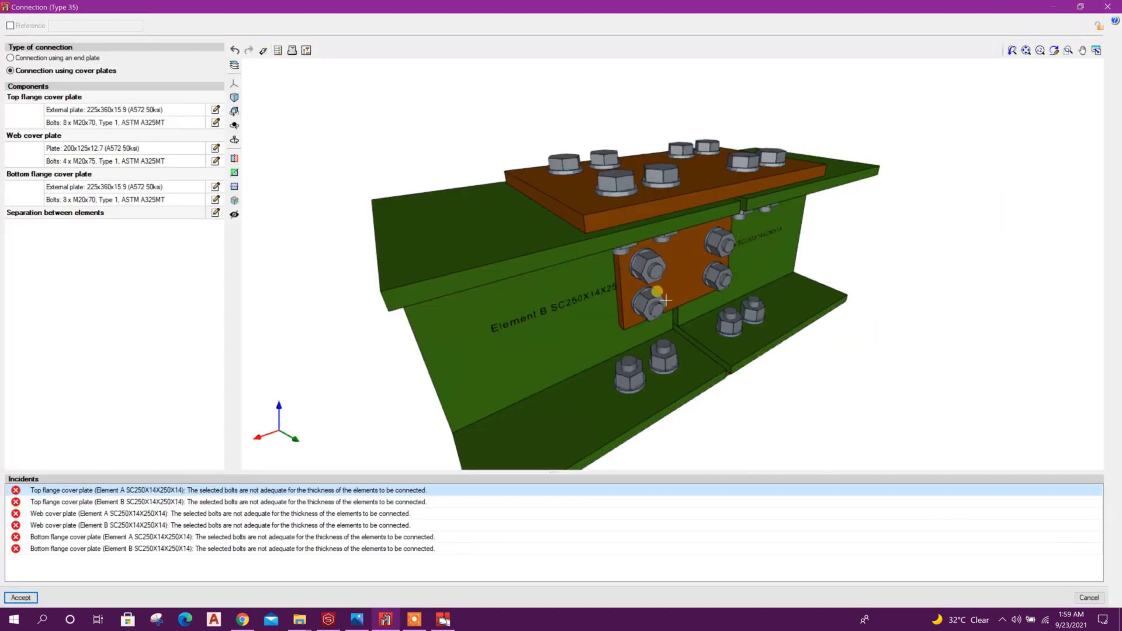
pyautogui.moveTo(650, 250); pyautogui.dragTo(715, 159, button='middle')
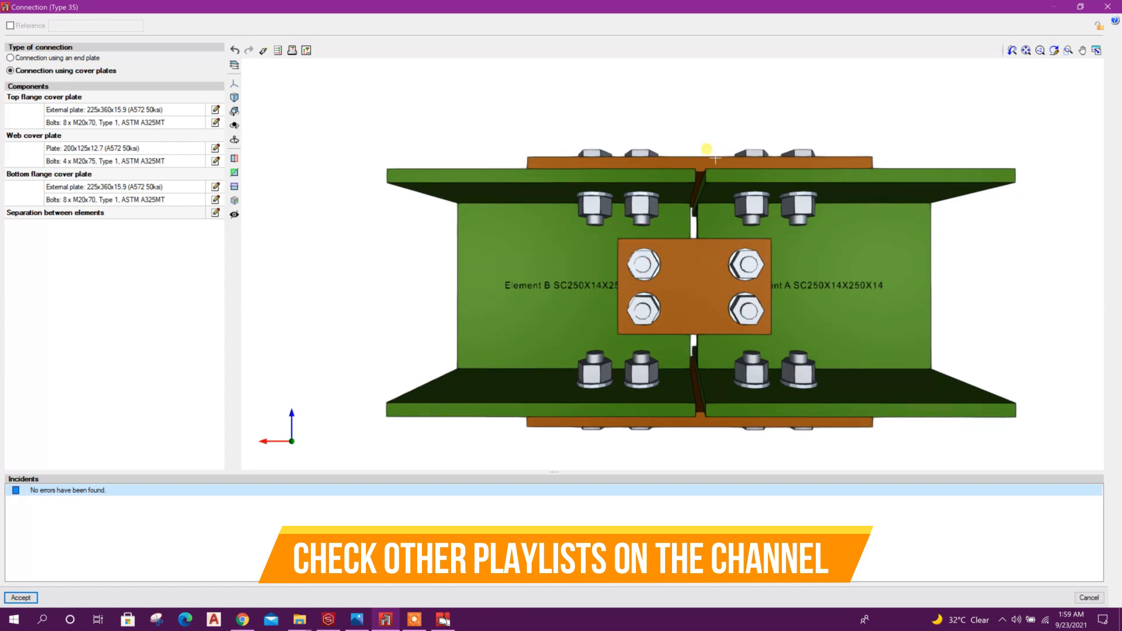
pyautogui.click(22, 597)
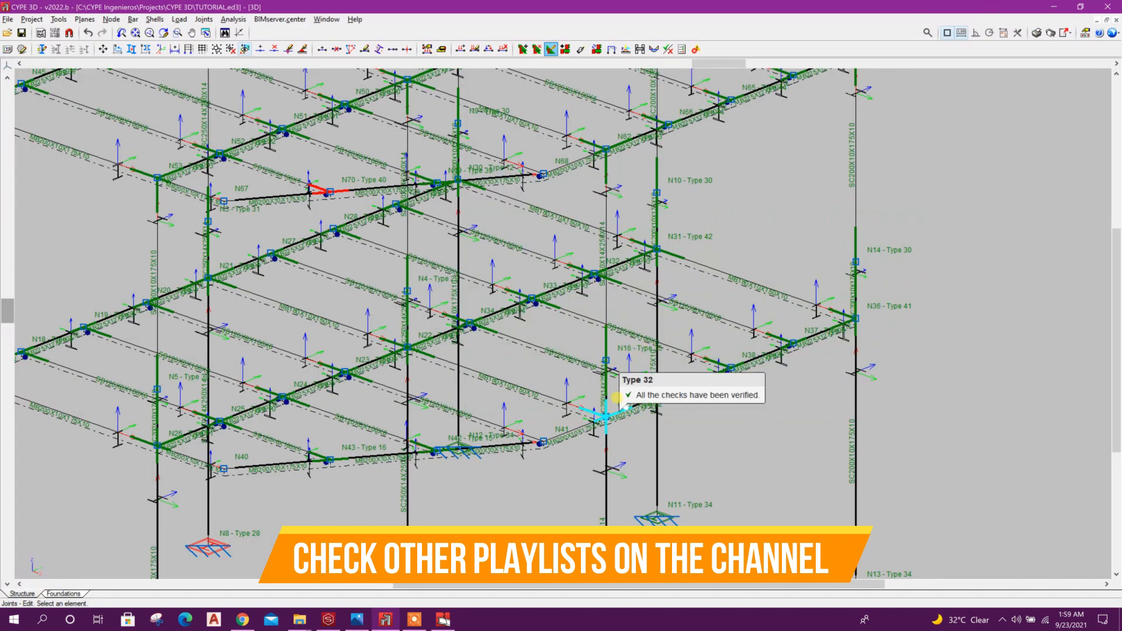
# Step: Design the column connection at node N4 with cover plates, view its code check report and accept the connection
pyautogui.scroll(2, 620, 362)
pyautogui.scroll(-3, 629, 379)
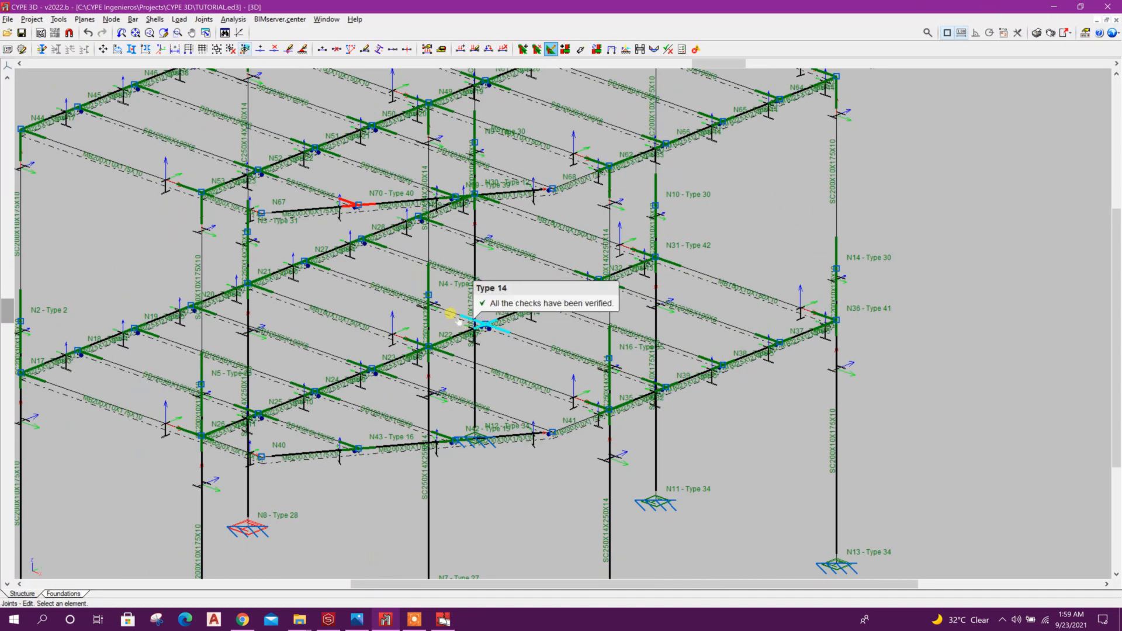
pyautogui.click(431, 292)
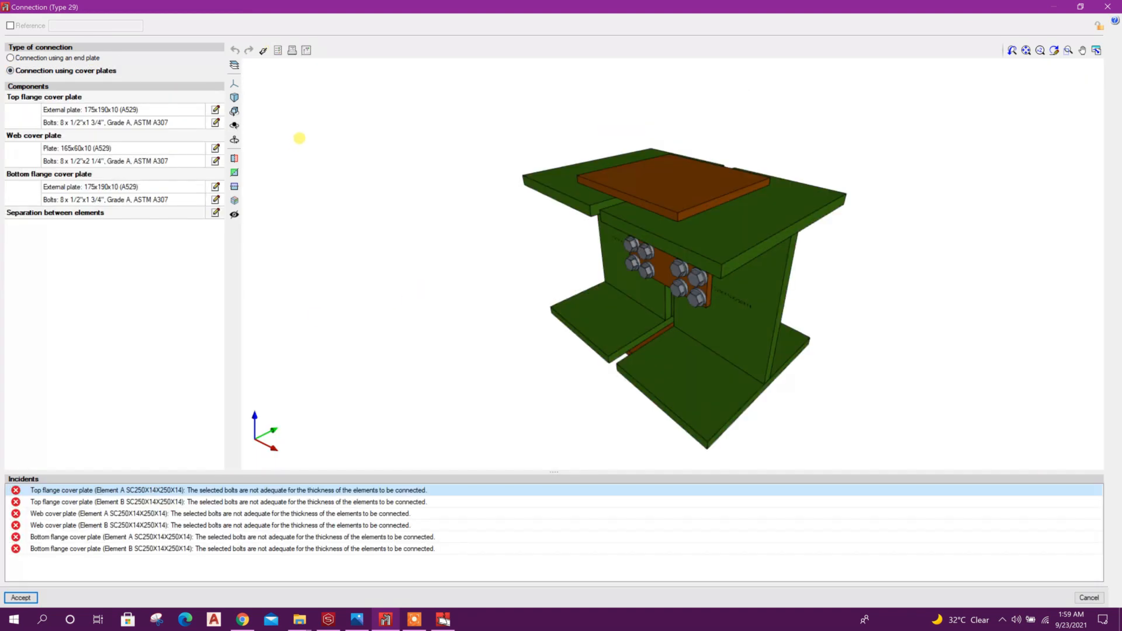
pyautogui.click(263, 51)
pyautogui.click(482, 401)
pyautogui.click(459, 336)
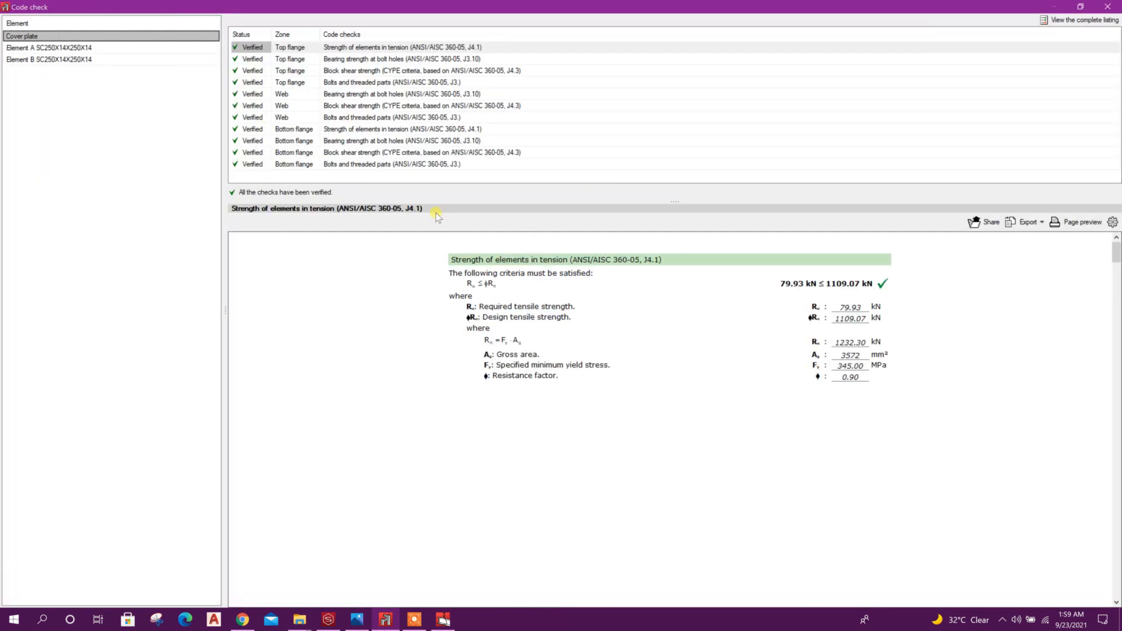
pyautogui.click(1119, 6)
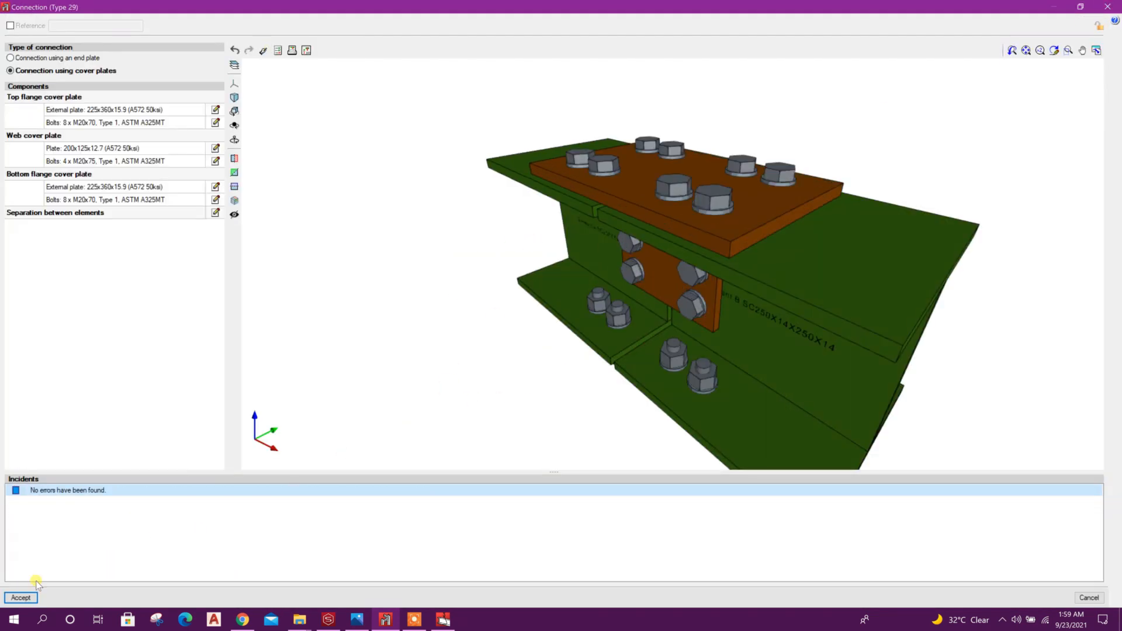
pyautogui.click(30, 597)
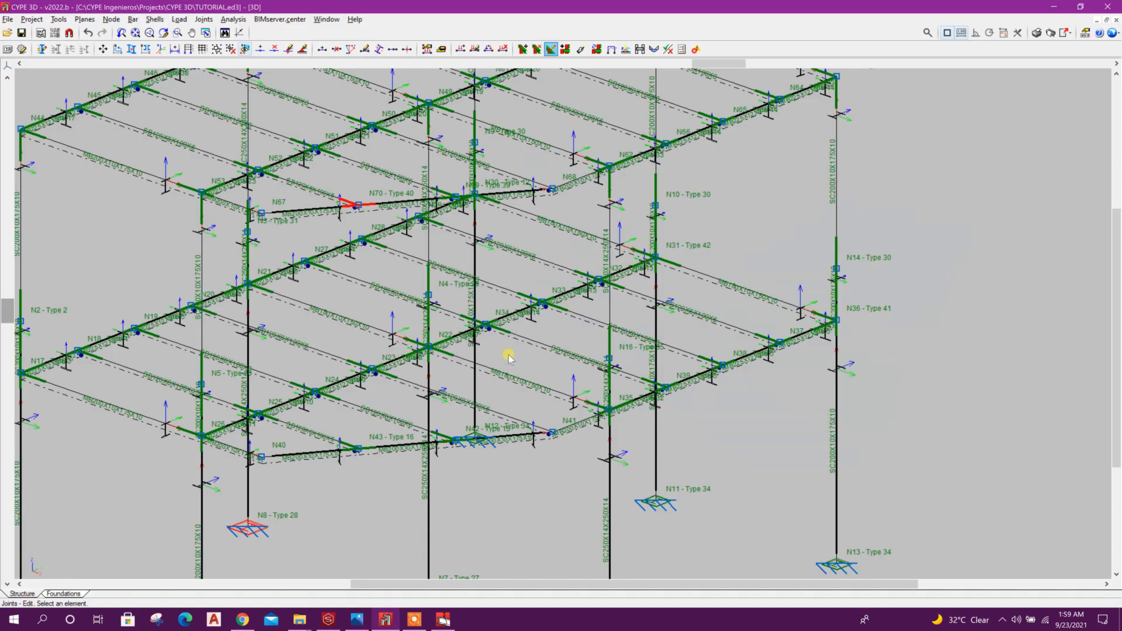
# Step: Change further column connections, including the one at node N2, to cover plates and design them
pyautogui.click(255, 230)
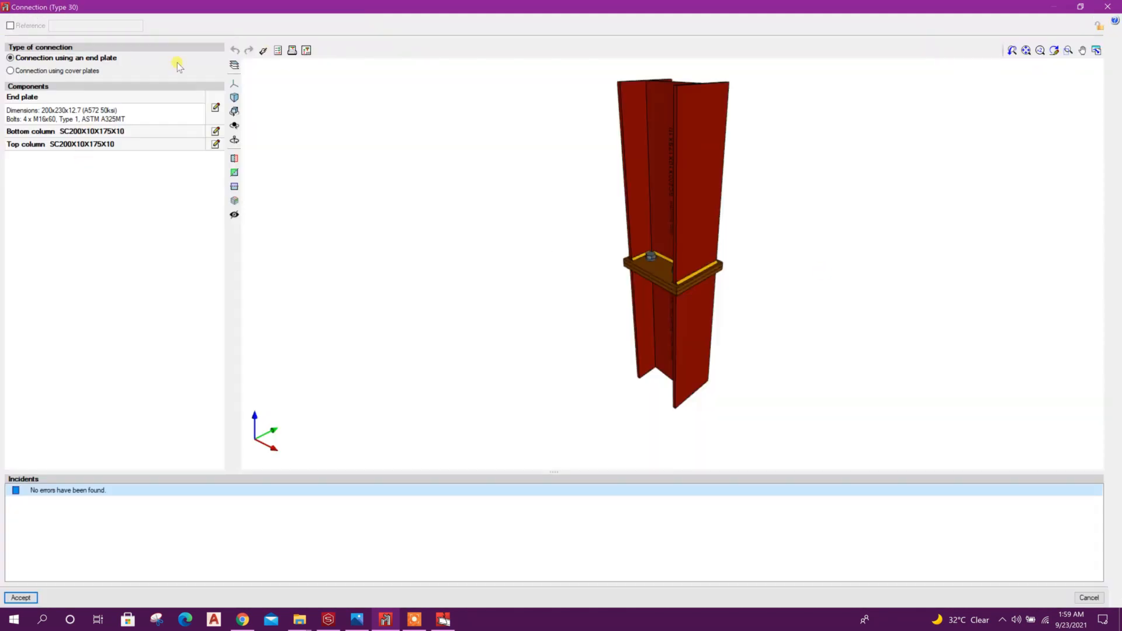
pyautogui.click(112, 71)
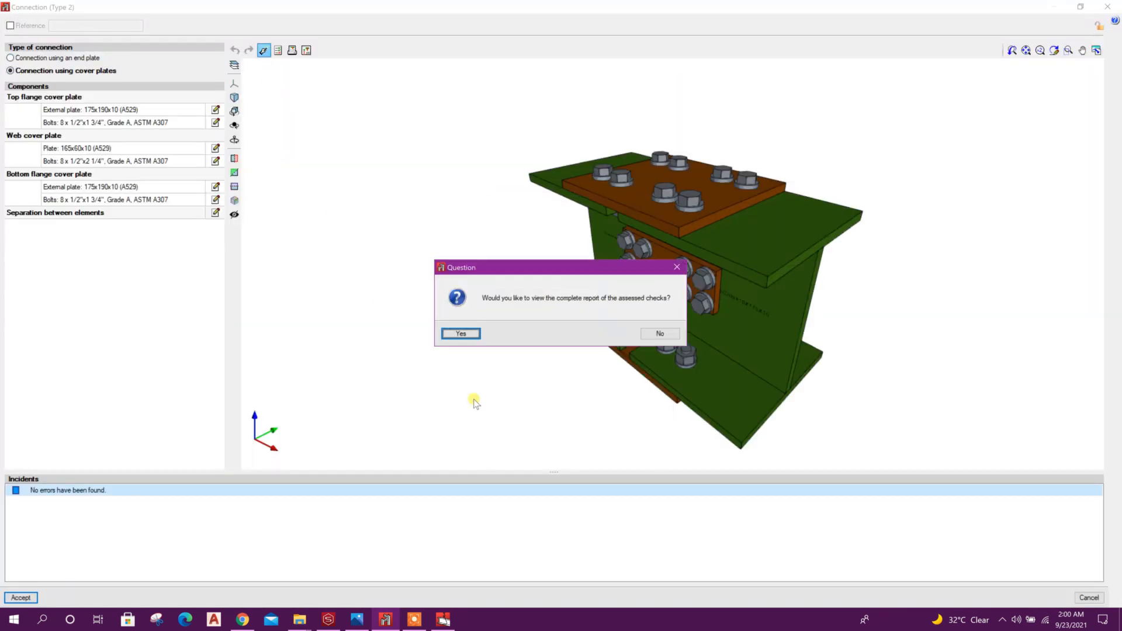
pyautogui.press('Return')
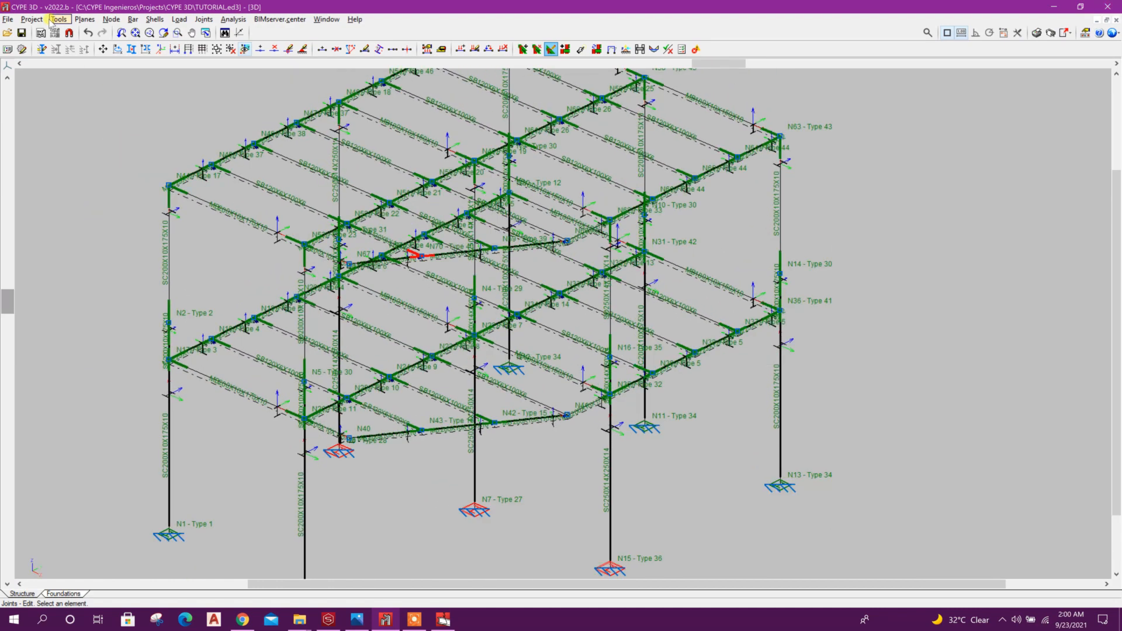
# Step: Open the 3D view of the complete structure and examine the column splices and beam joints from several angles
pyautogui.click(57, 20)
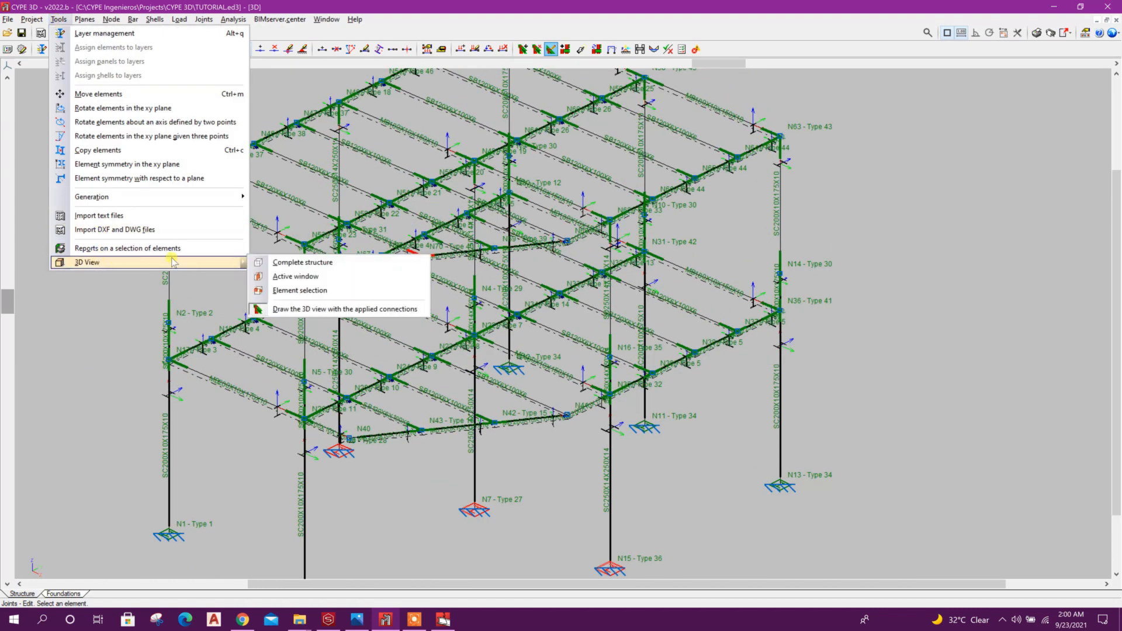
pyautogui.click(256, 263)
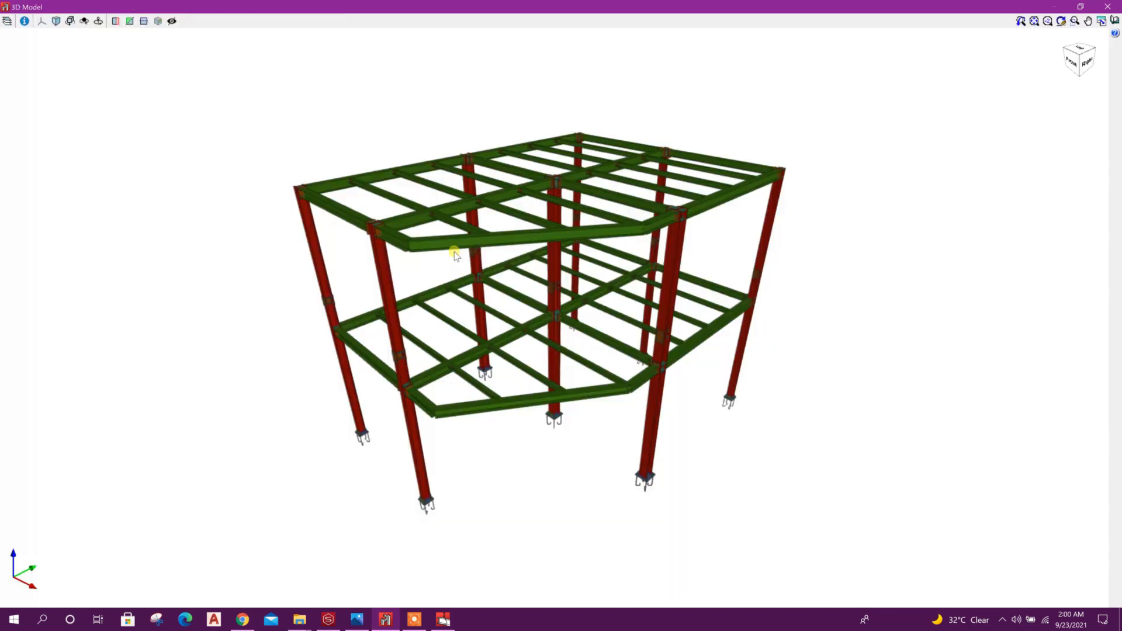
pyautogui.moveTo(520, 374); pyautogui.dragTo(626, 397)
pyautogui.scroll(3, 584, 388)
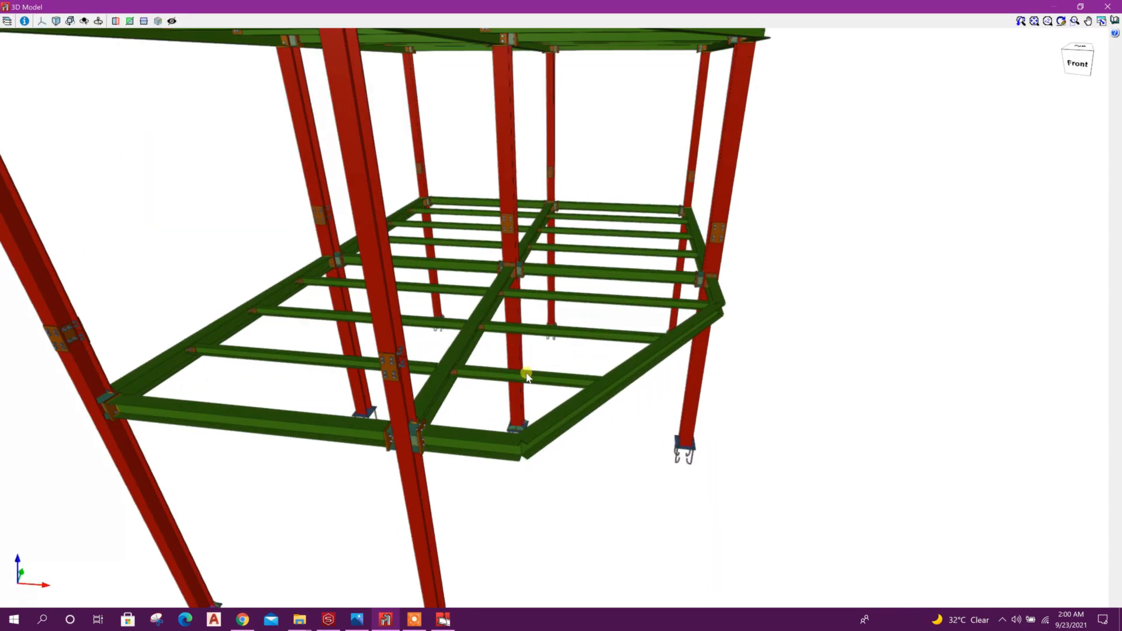
pyautogui.moveTo(525, 374); pyautogui.dragTo(375, 248)
pyautogui.scroll(5, 652, 255)
pyautogui.moveTo(398, 321); pyautogui.dragTo(563, 319)
pyautogui.scroll(-4, 494, 357)
pyautogui.moveTo(596, 318); pyautogui.dragTo(460, 345, button='middle')
pyautogui.scroll(2, 486, 433)
pyautogui.scroll(-3, 486, 433)
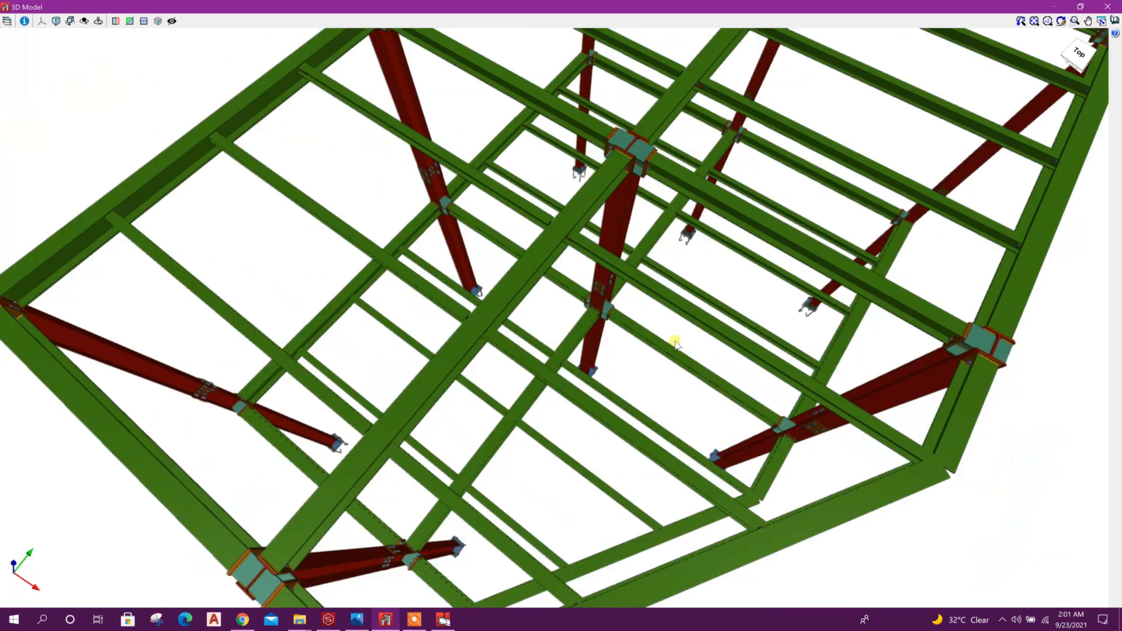
# Step: Examine the upper-level beams and their column joints in the 3D model, and close the 3D view
pyautogui.moveTo(585, 351); pyautogui.dragTo(814, 358)
pyautogui.scroll(3, 621, 356)
pyautogui.scroll(-3, 545, 363)
pyautogui.scroll(-2, 545, 363)
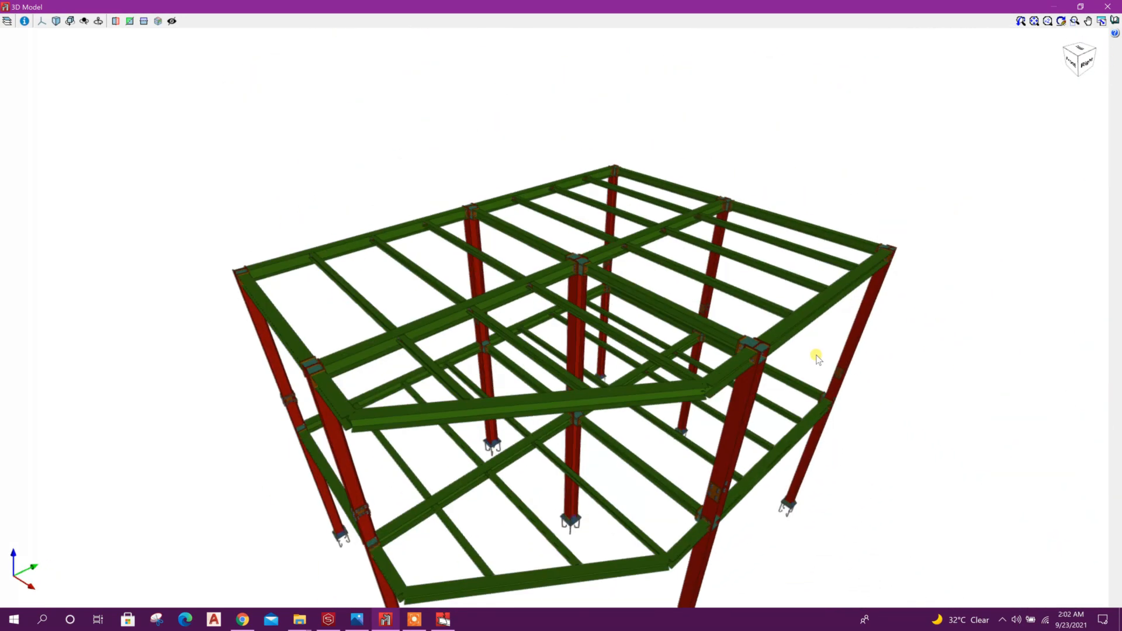
pyautogui.scroll(5, 577, 269)
pyautogui.scroll(-4, 577, 269)
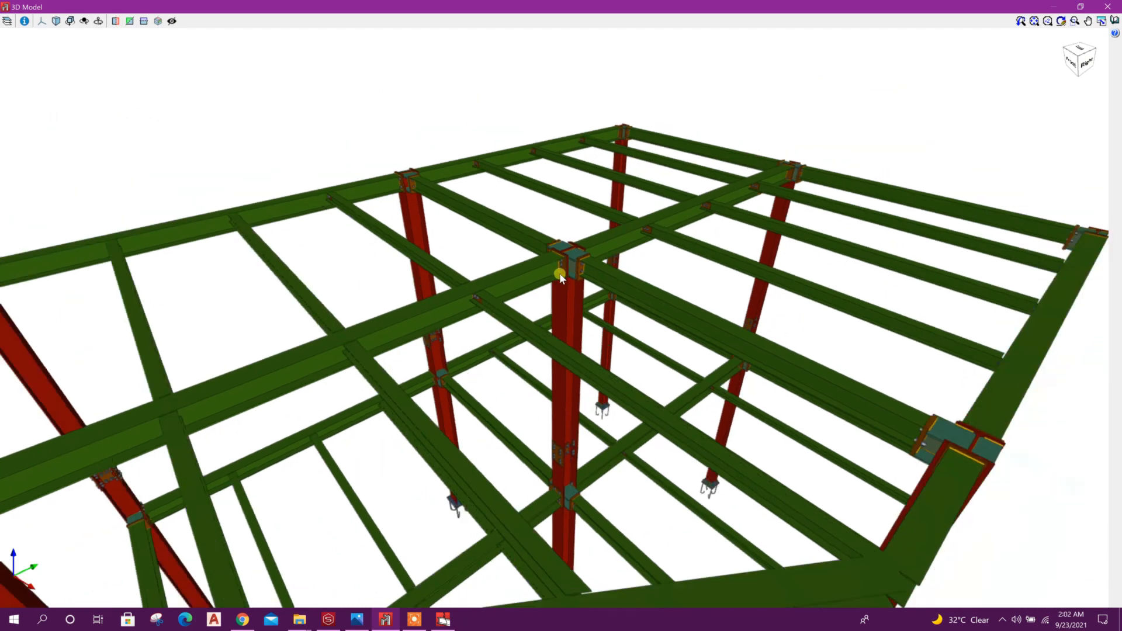
pyautogui.moveTo(573, 257); pyautogui.dragTo(720, 330)
pyautogui.moveTo(543, 347); pyautogui.dragTo(782, 402)
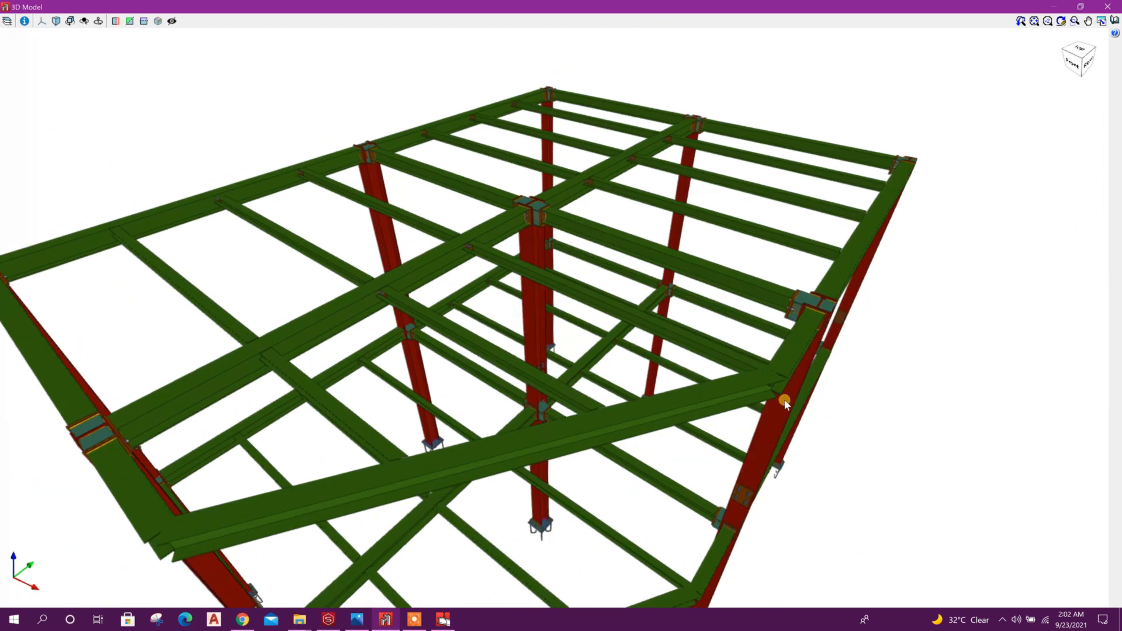
pyautogui.scroll(-3, 651, 309)
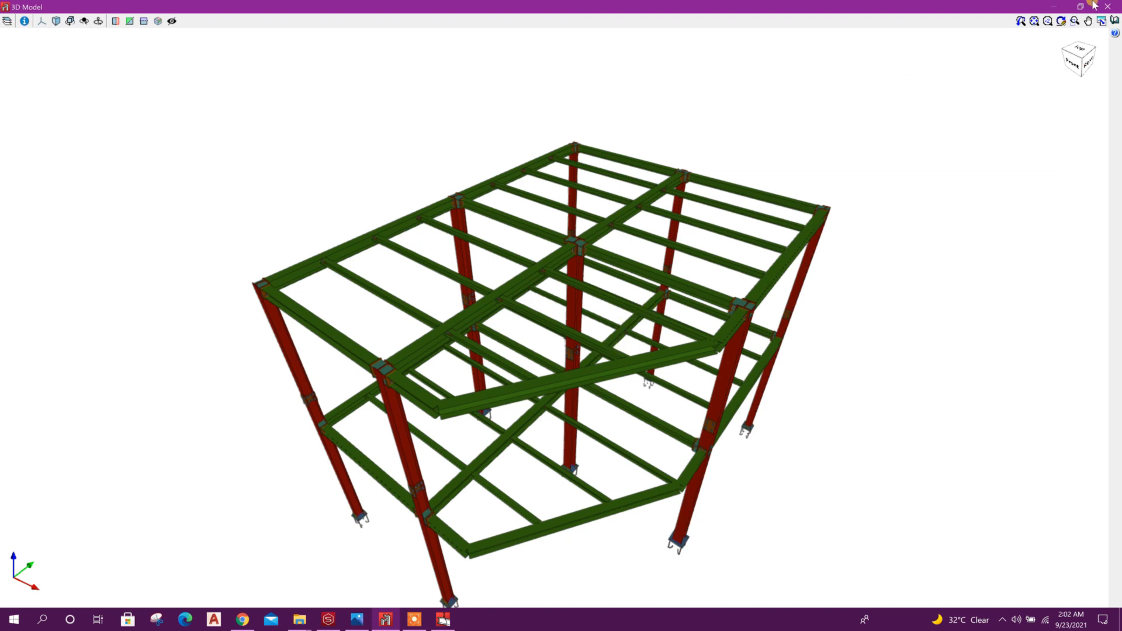
pyautogui.click(1113, 7)
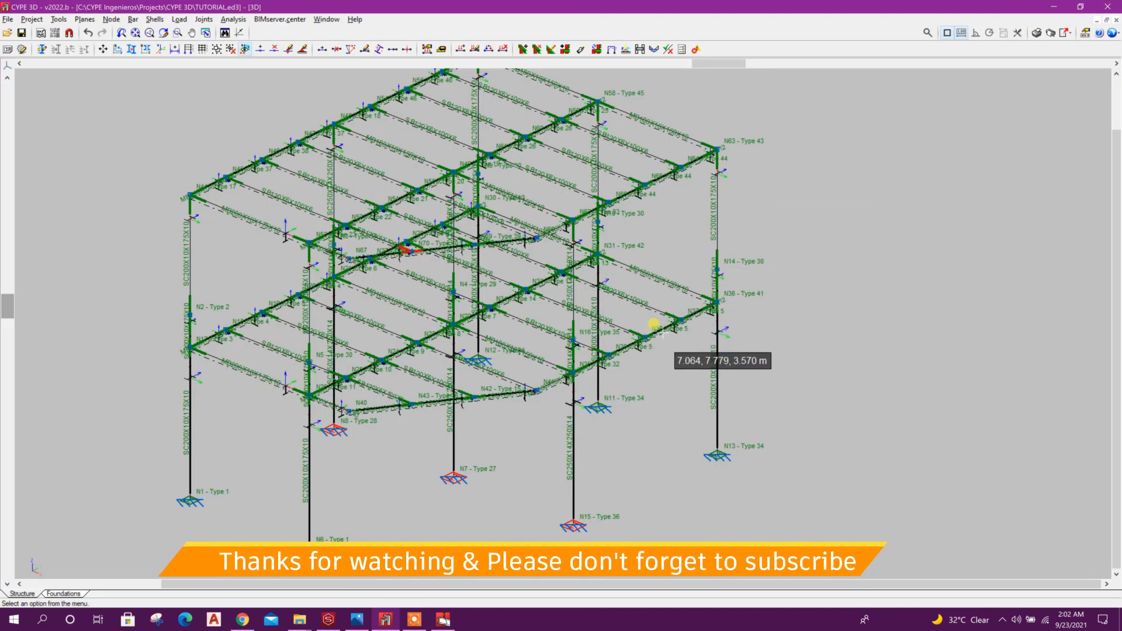
pyautogui.scroll(-2, 662, 333)
pyautogui.scroll(1, 688, 398)
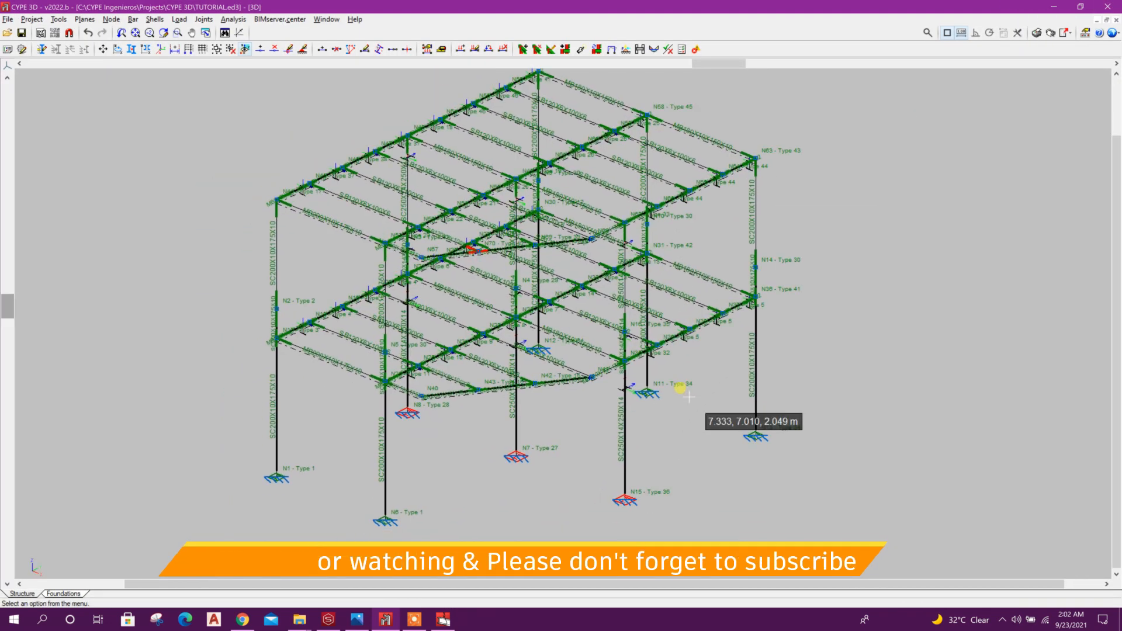